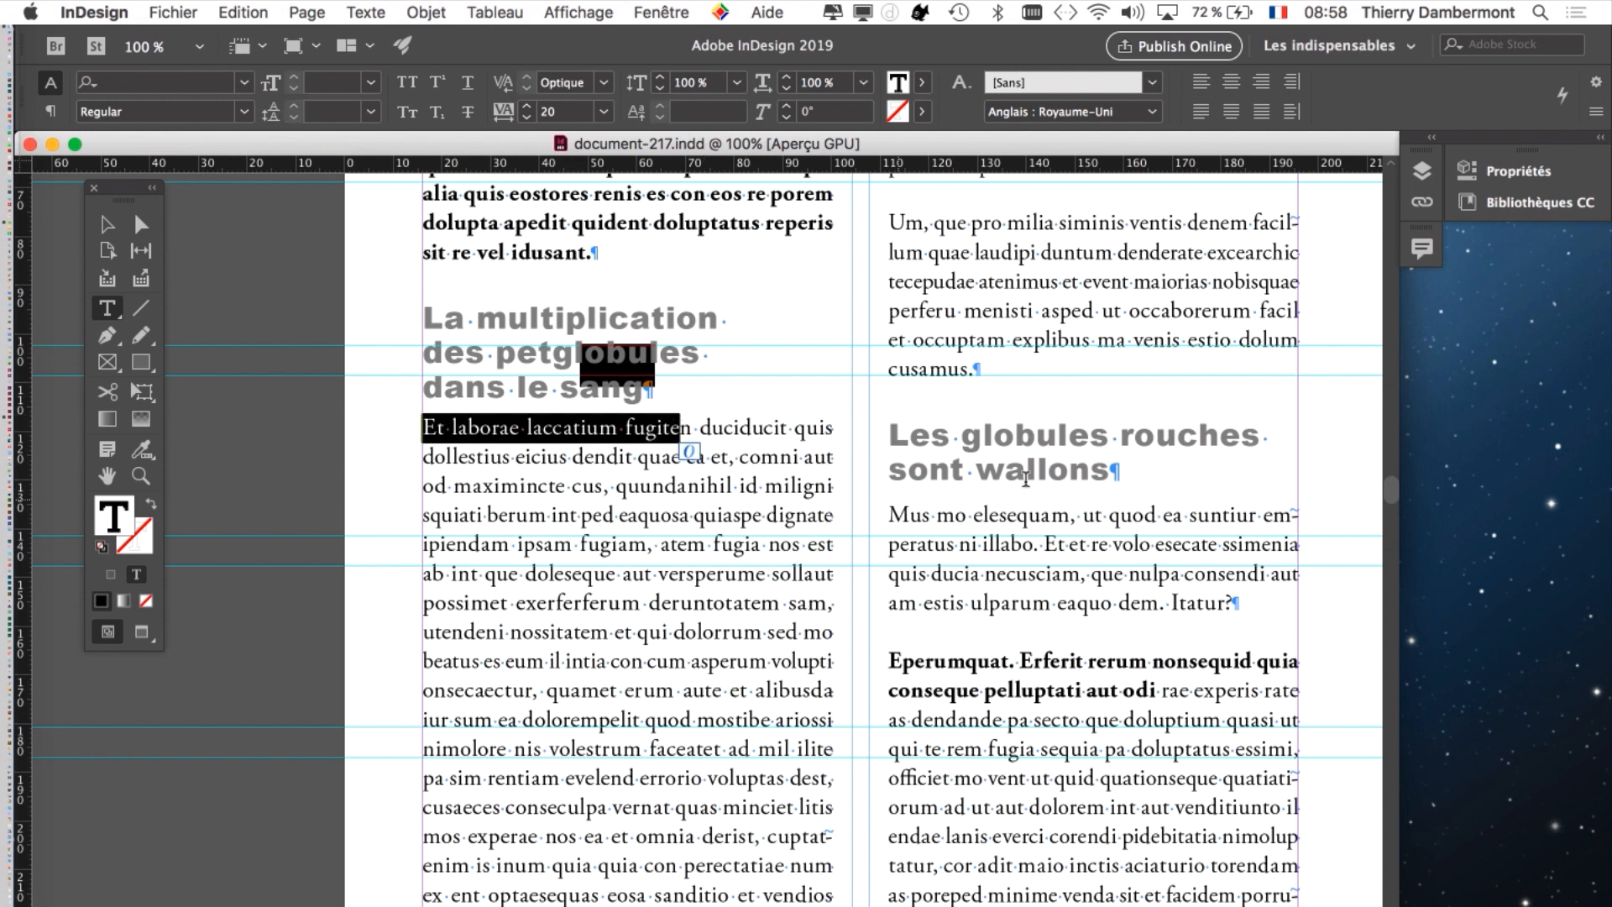
pyautogui.moveTo(1114, 448); pyautogui.dragTo(1143, 494)
pyautogui.click(1032, 515)
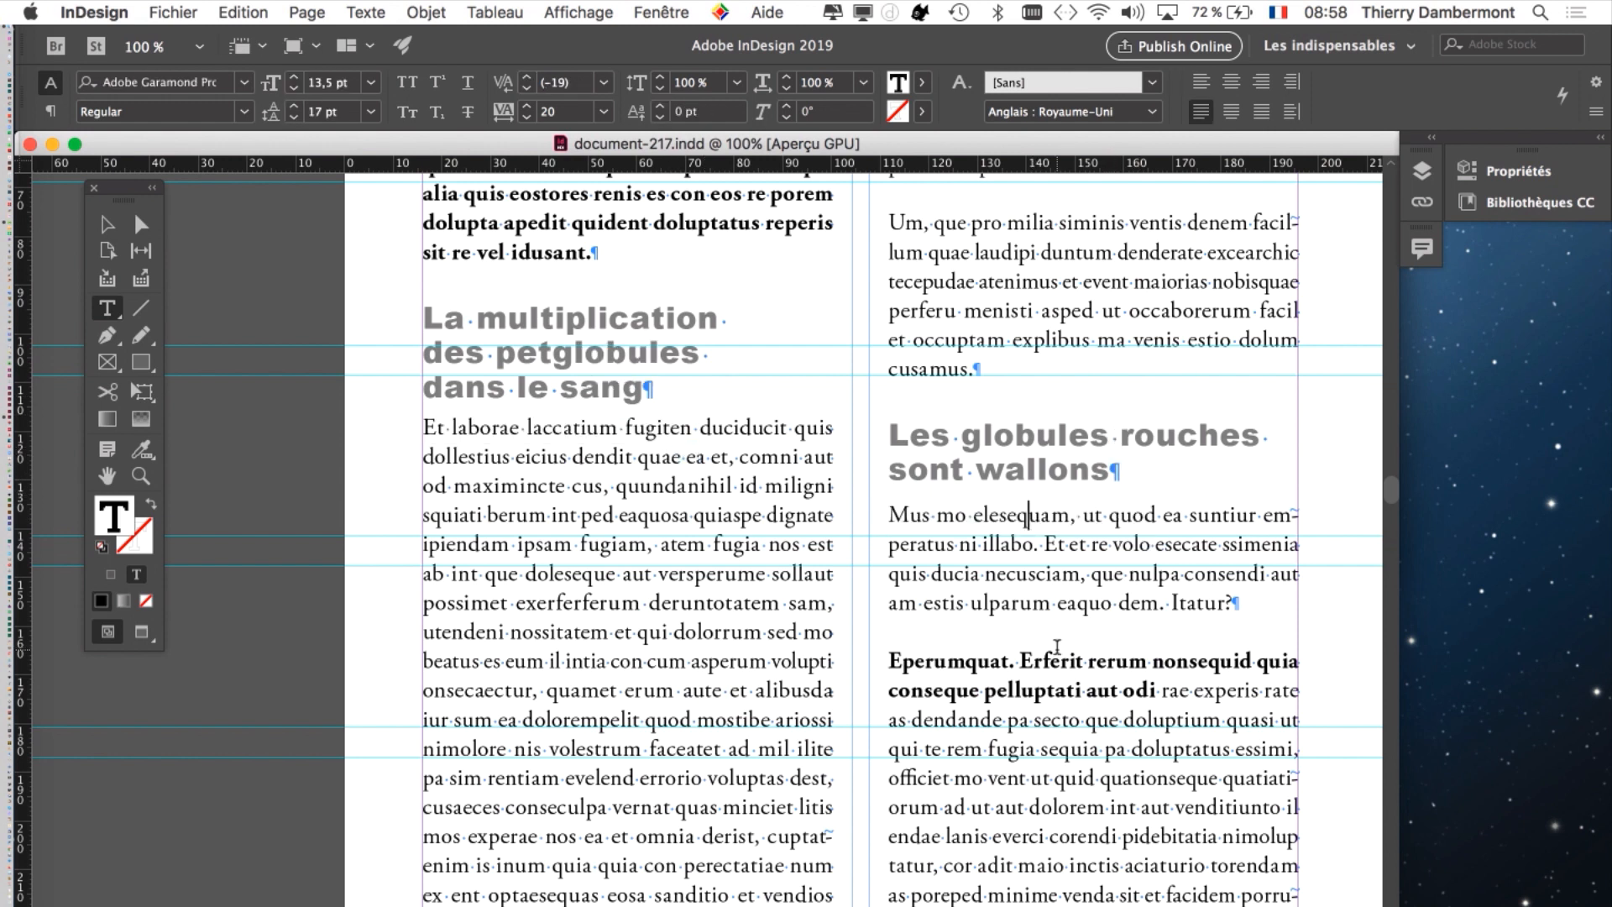
pyautogui.moveTo(1027, 531); pyautogui.dragTo(810, 508)
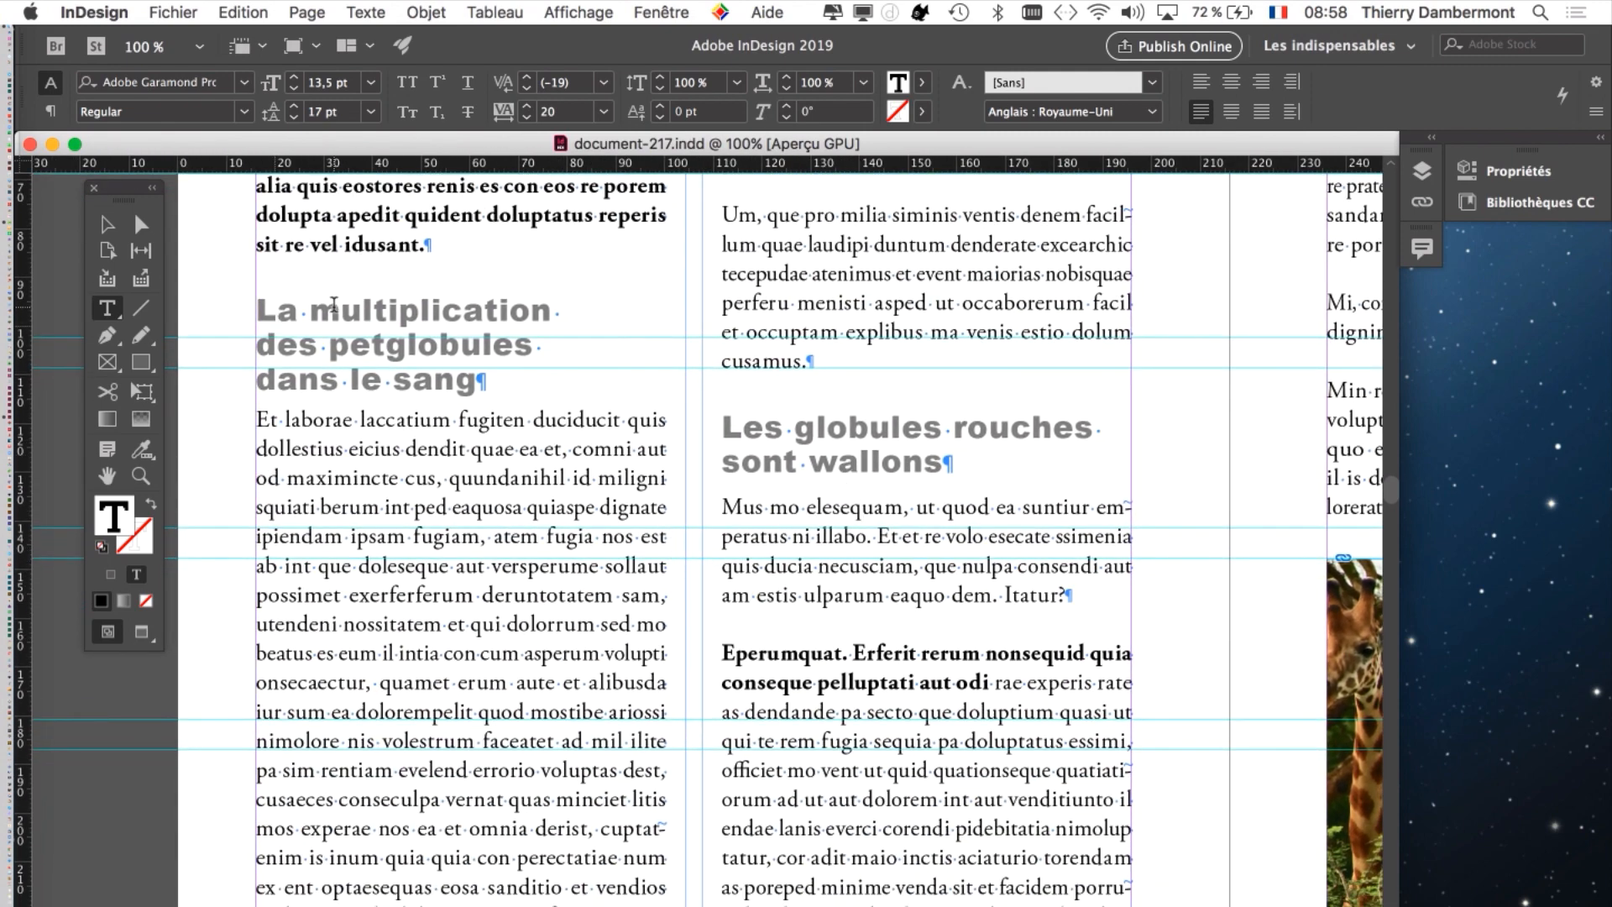
# - Place the text cursor in the heading "La multiplication des petglobules dans le sang" and display the paragraph styles
pyautogui.click(388, 318)
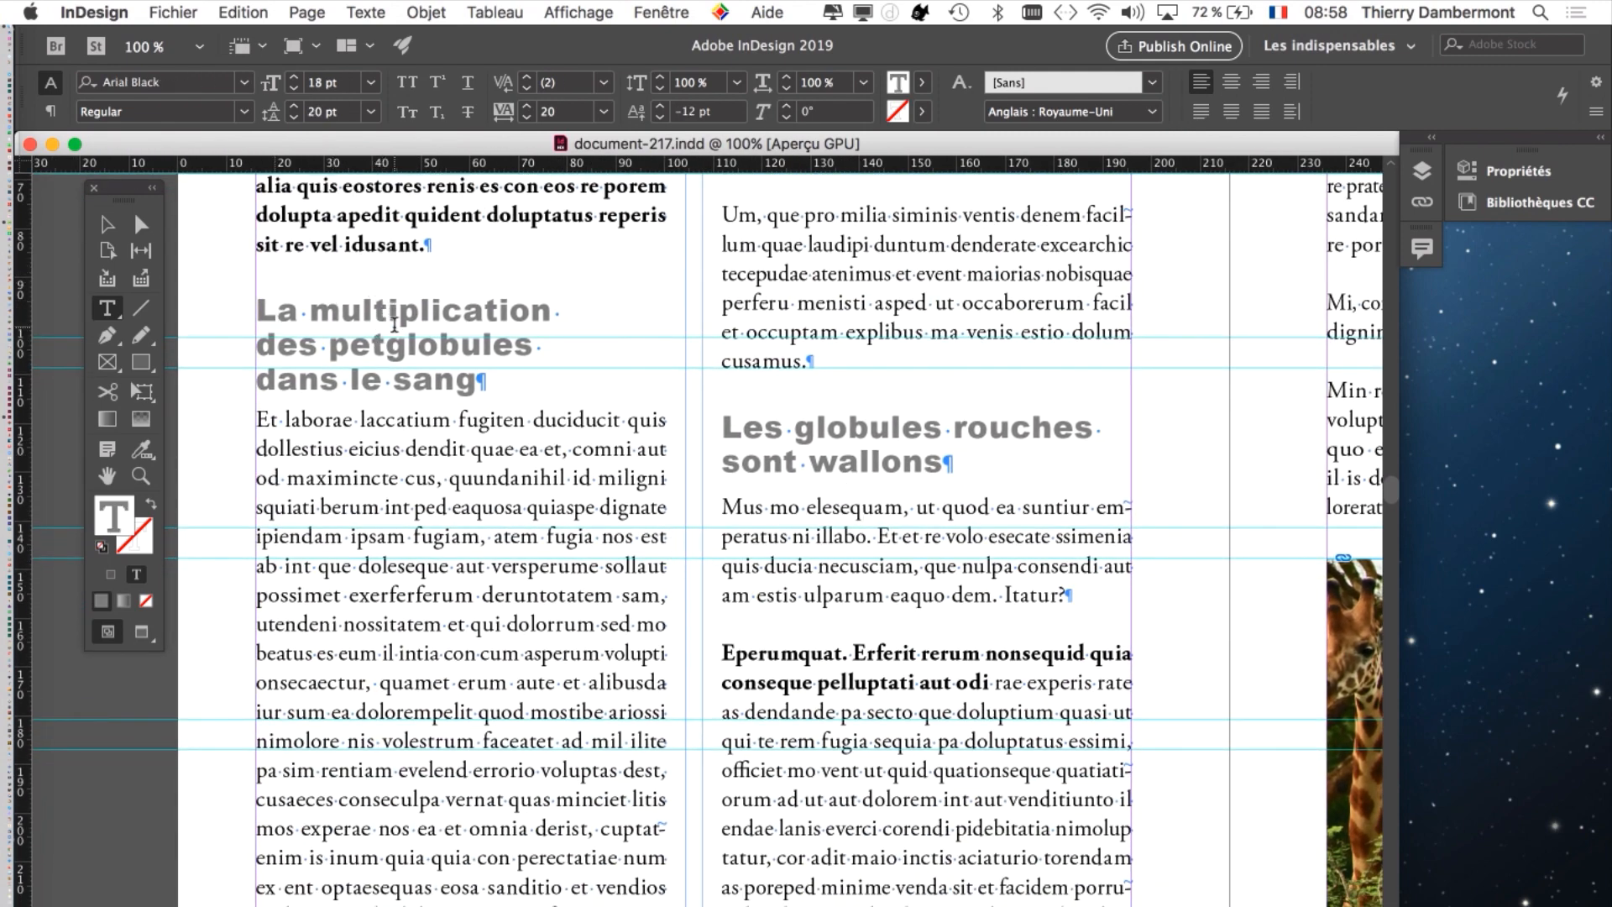
pyautogui.click(941, 435)
pyautogui.click(851, 424)
pyautogui.click(366, 12)
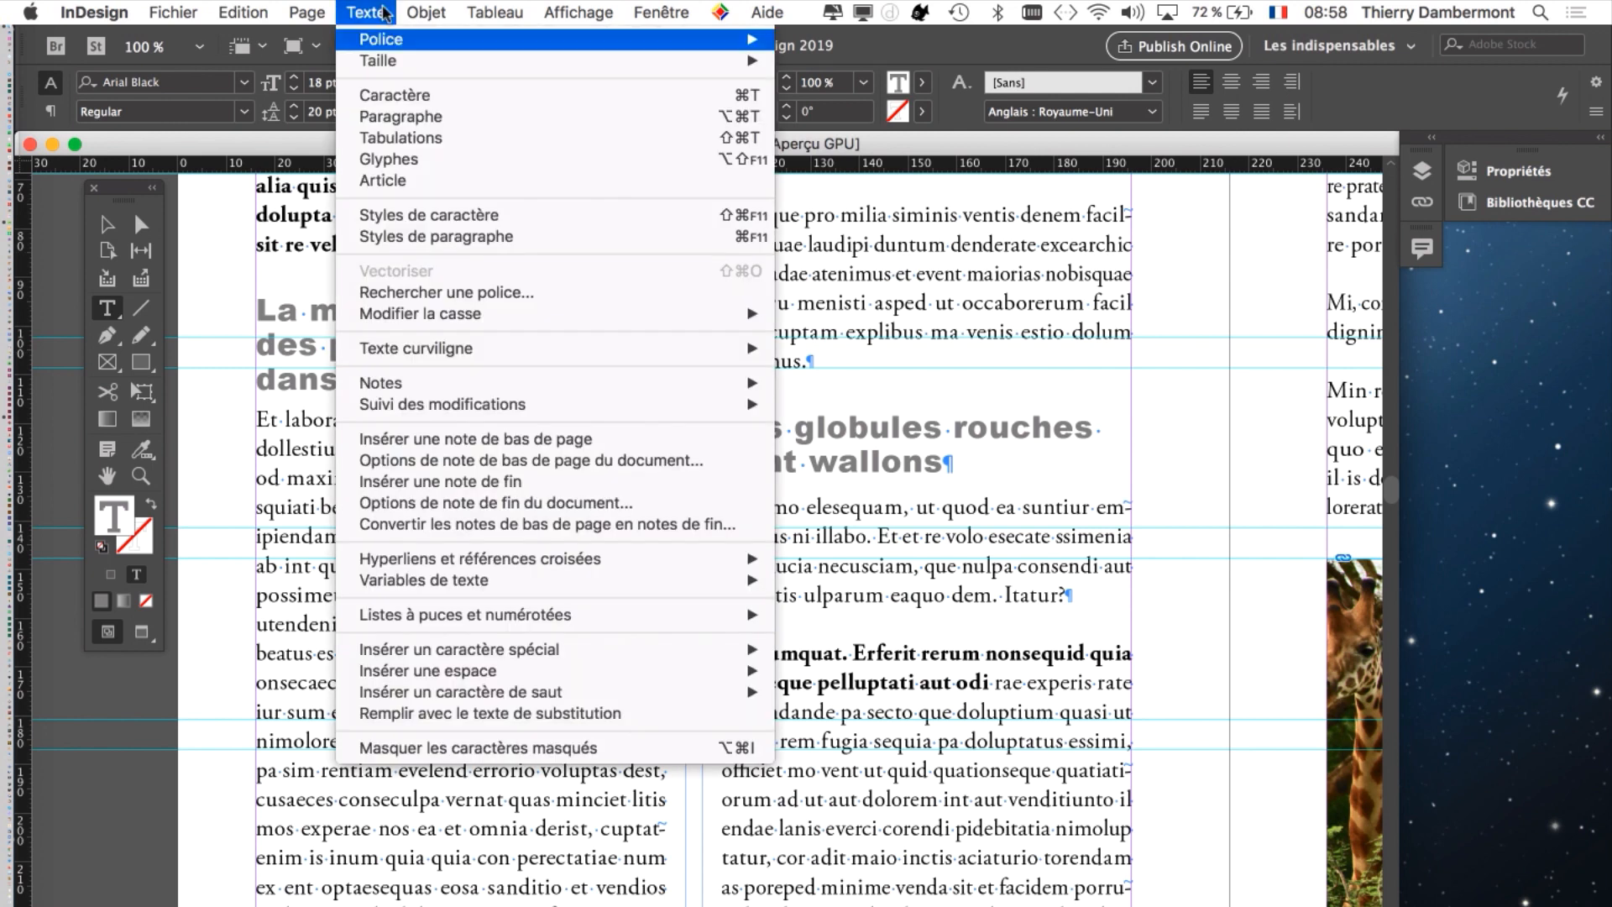
pyautogui.click(482, 239)
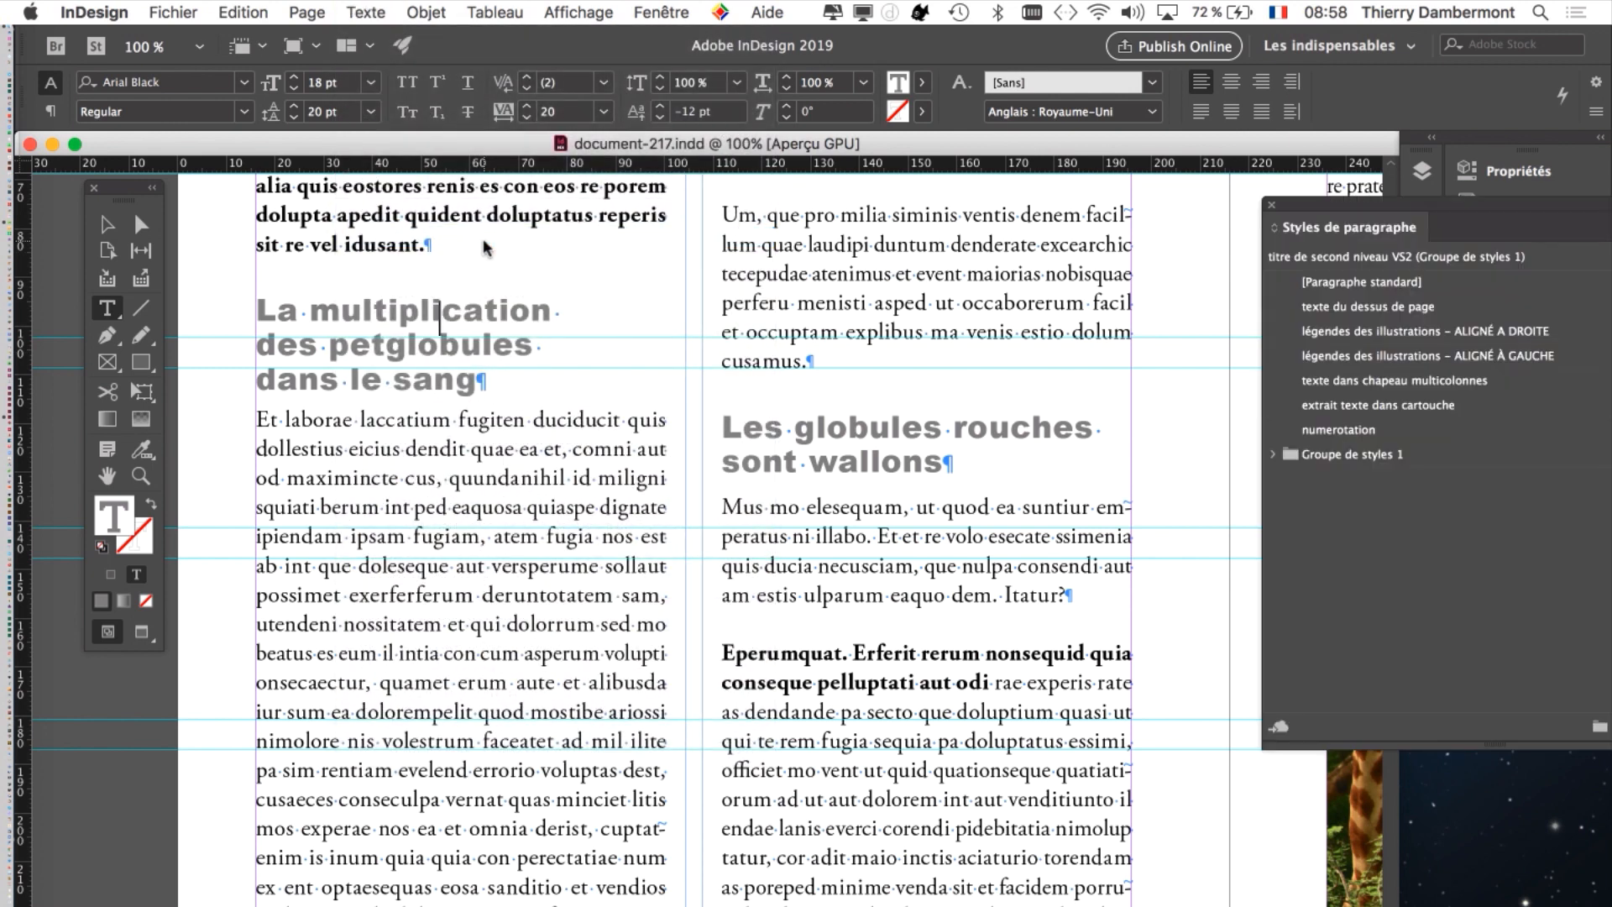
# - Expand "Groupe de styles 1" and resize and reposition the paragraph styles list so all styles show beside the text
pyautogui.moveTo(1349, 241); pyautogui.dragTo(896, 258)
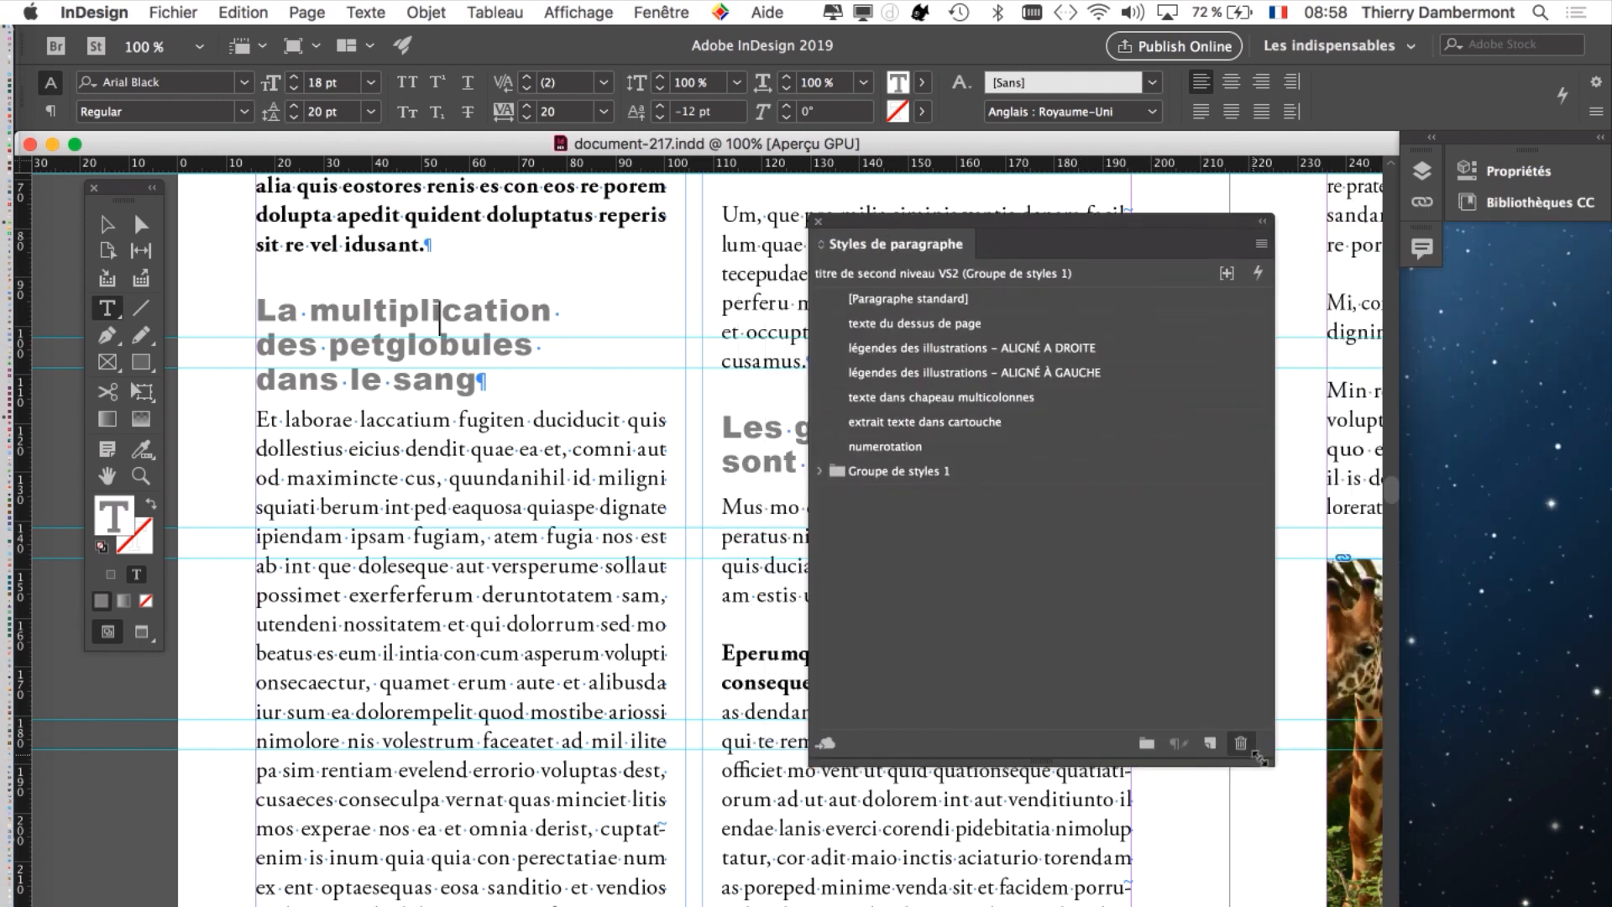
pyautogui.moveTo(1271, 762); pyautogui.dragTo(1290, 618)
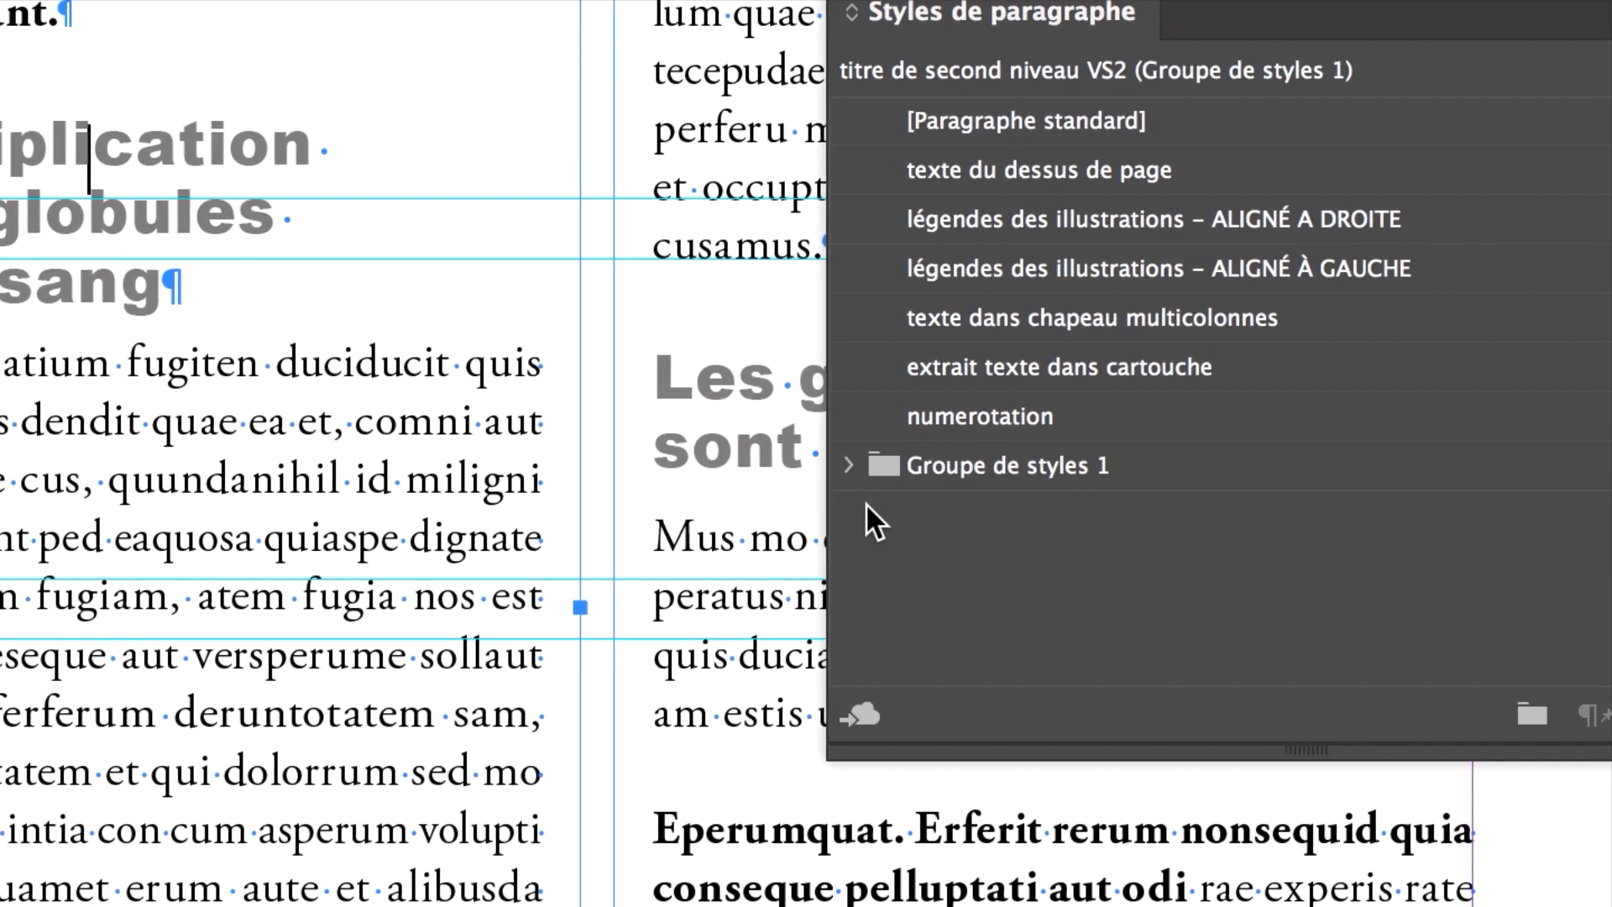
pyautogui.click(851, 471)
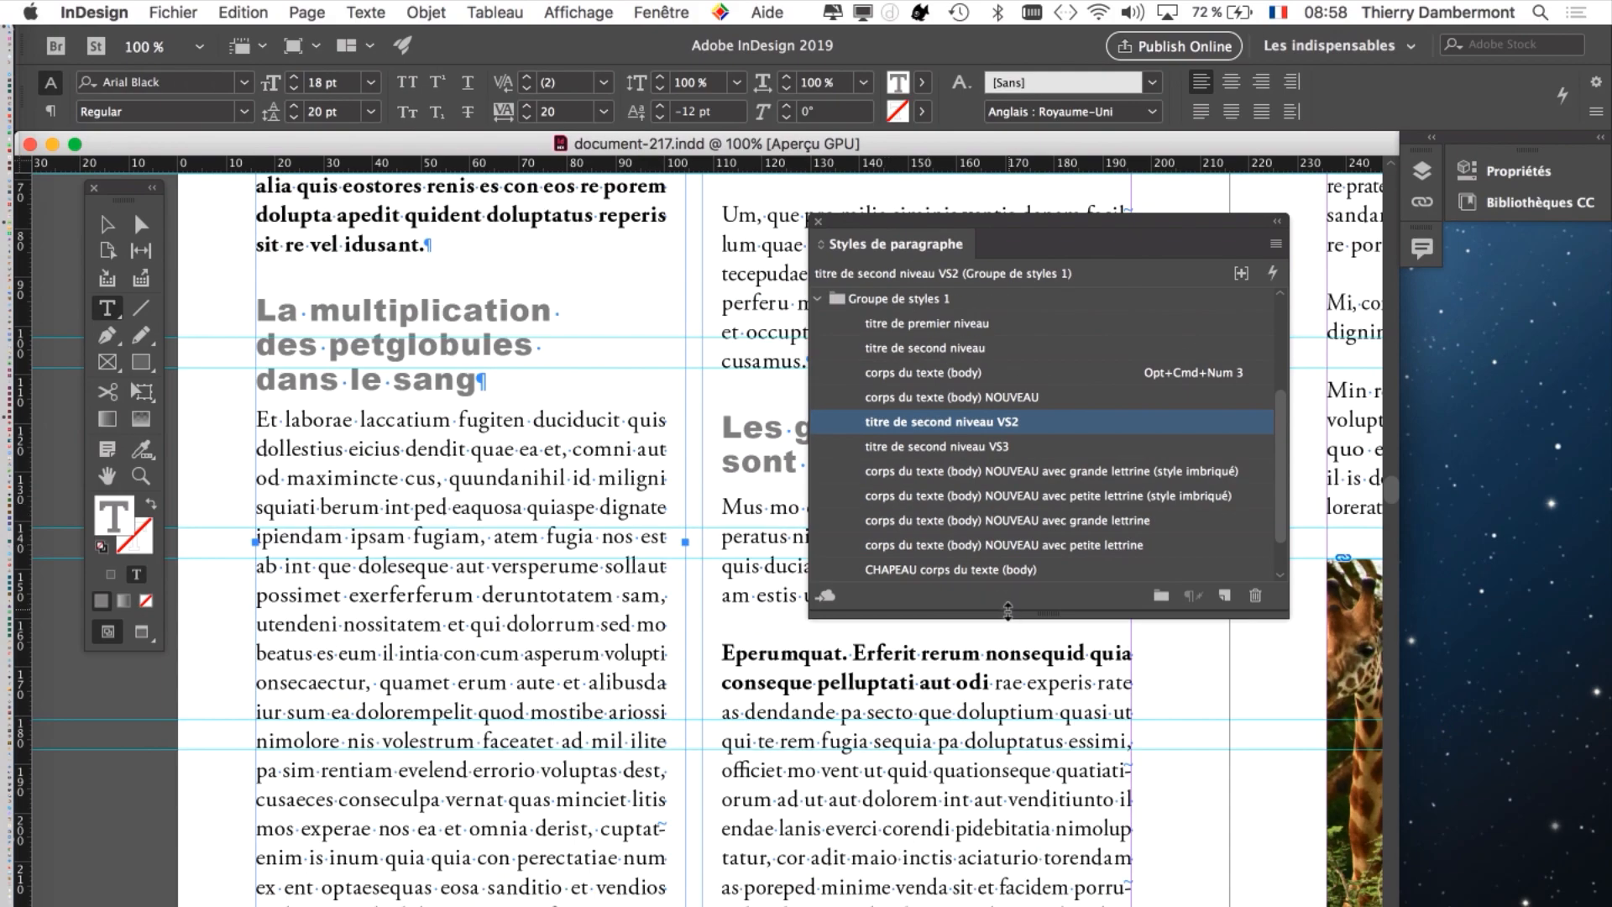
pyautogui.moveTo(1007, 610); pyautogui.dragTo(1008, 902)
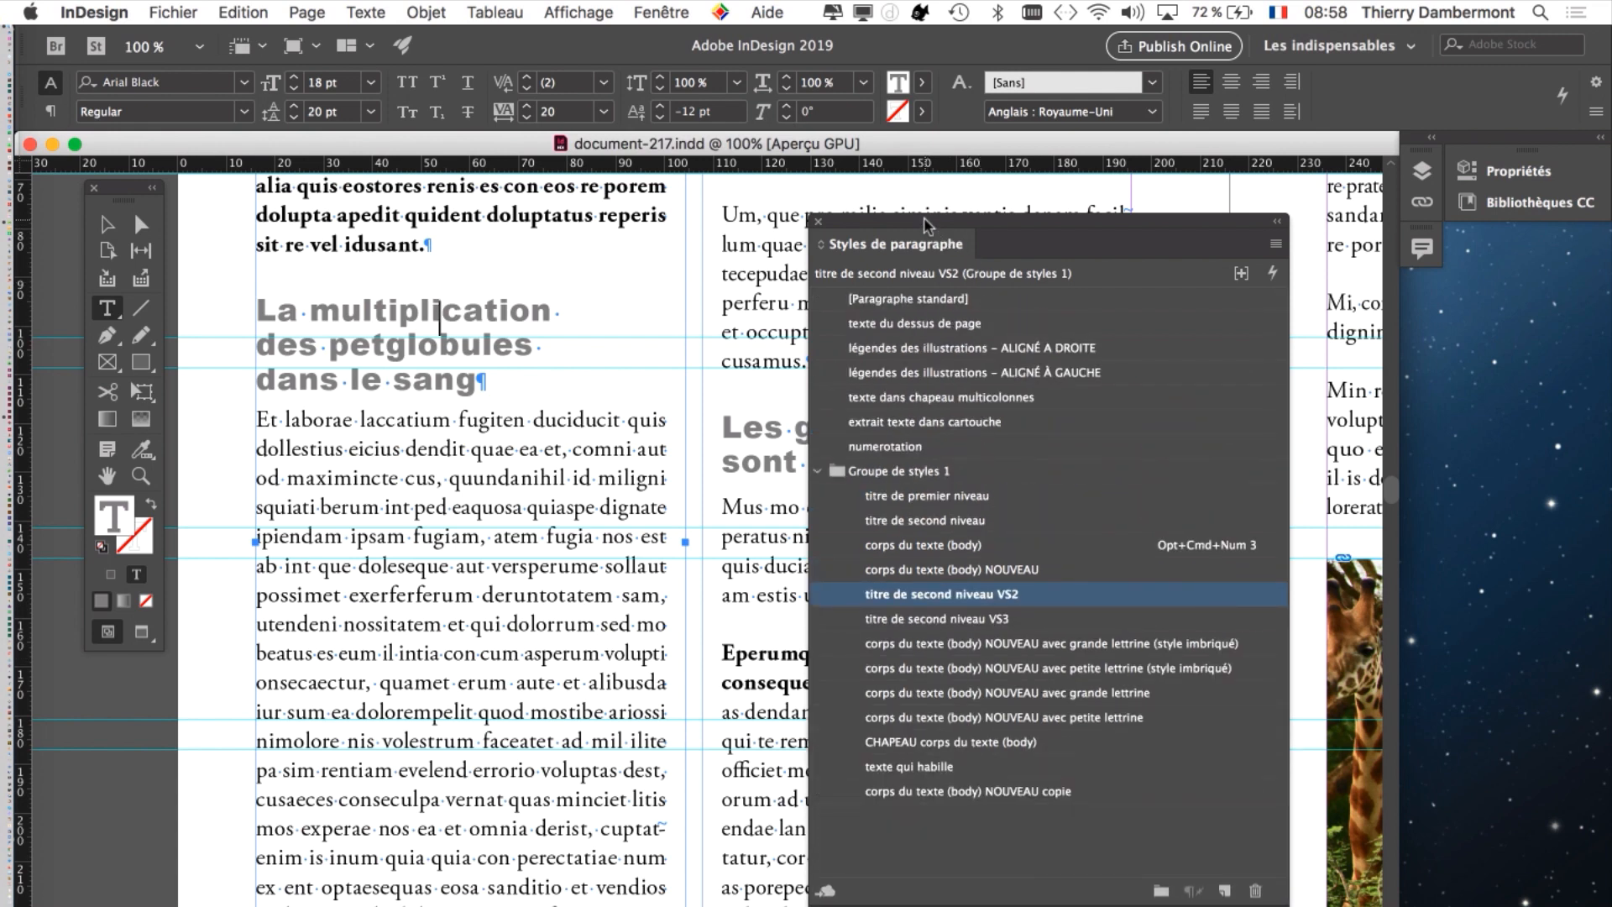
pyautogui.moveTo(923, 217); pyautogui.dragTo(1112, 89)
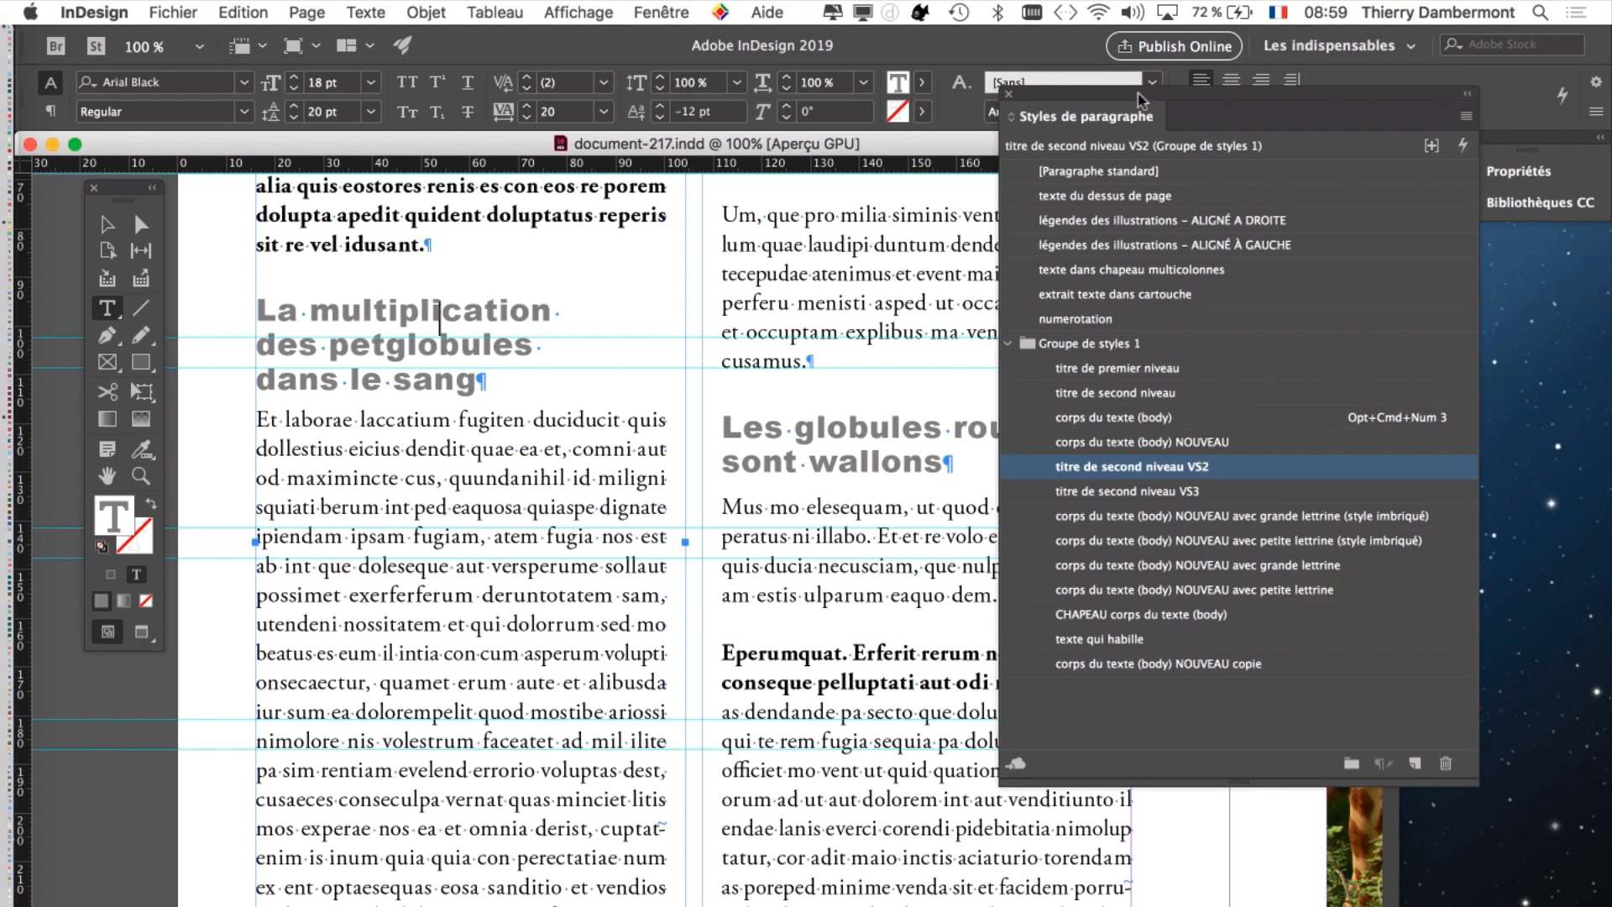
pyautogui.moveTo(1125, 94); pyautogui.dragTo(1203, 91)
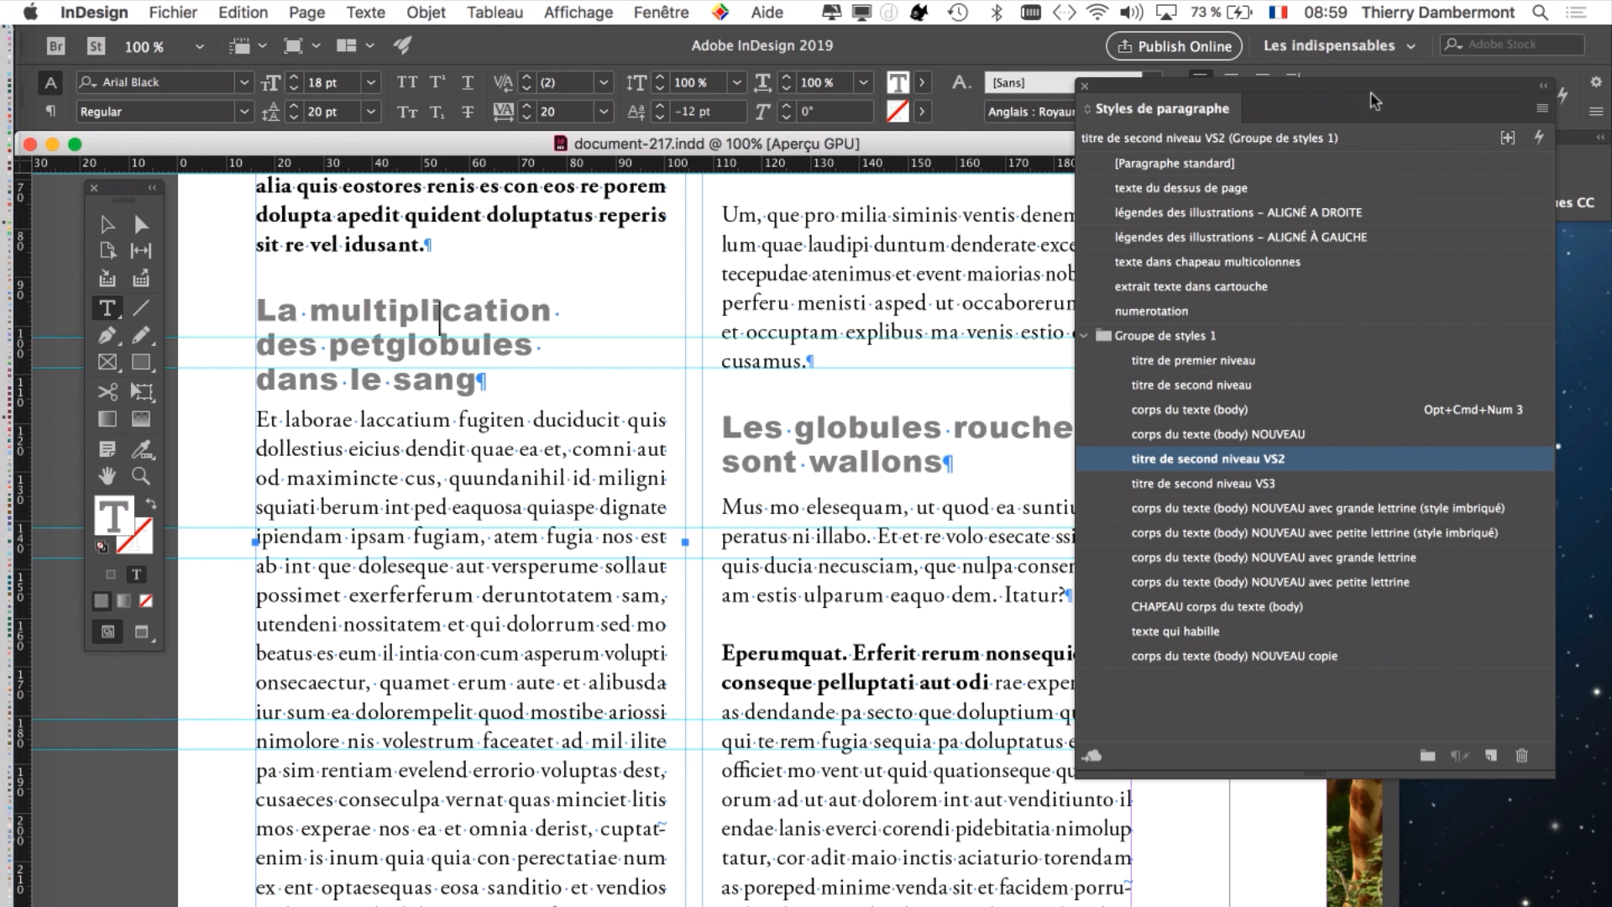
pyautogui.moveTo(1275, 89); pyautogui.dragTo(1179, 97)
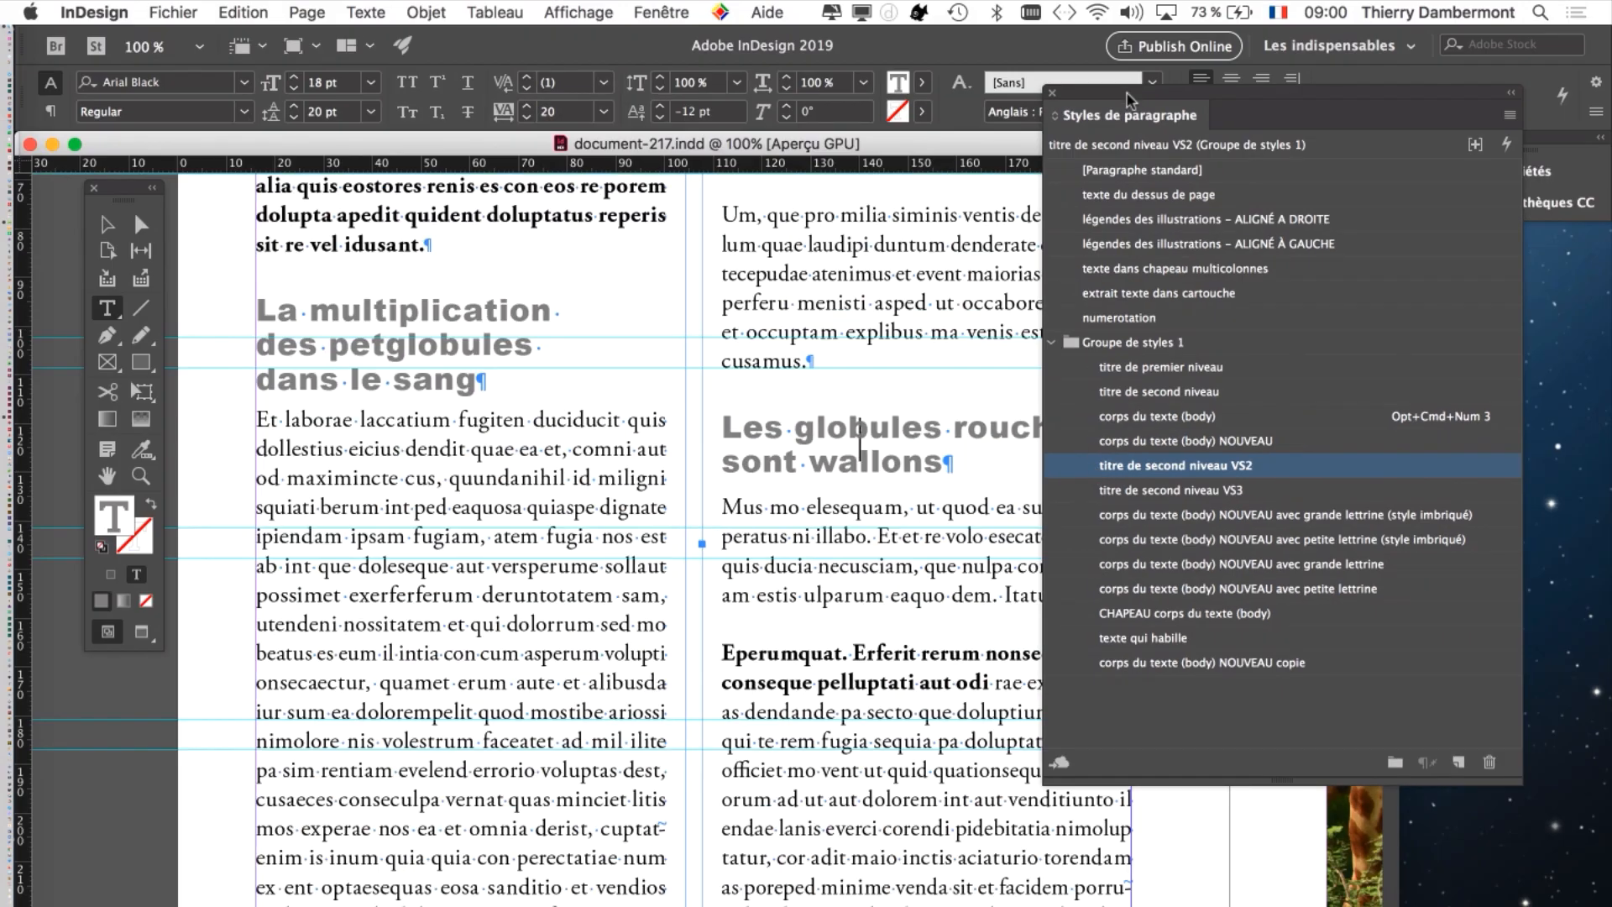
pyautogui.moveTo(1125, 98); pyautogui.dragTo(1184, 92)
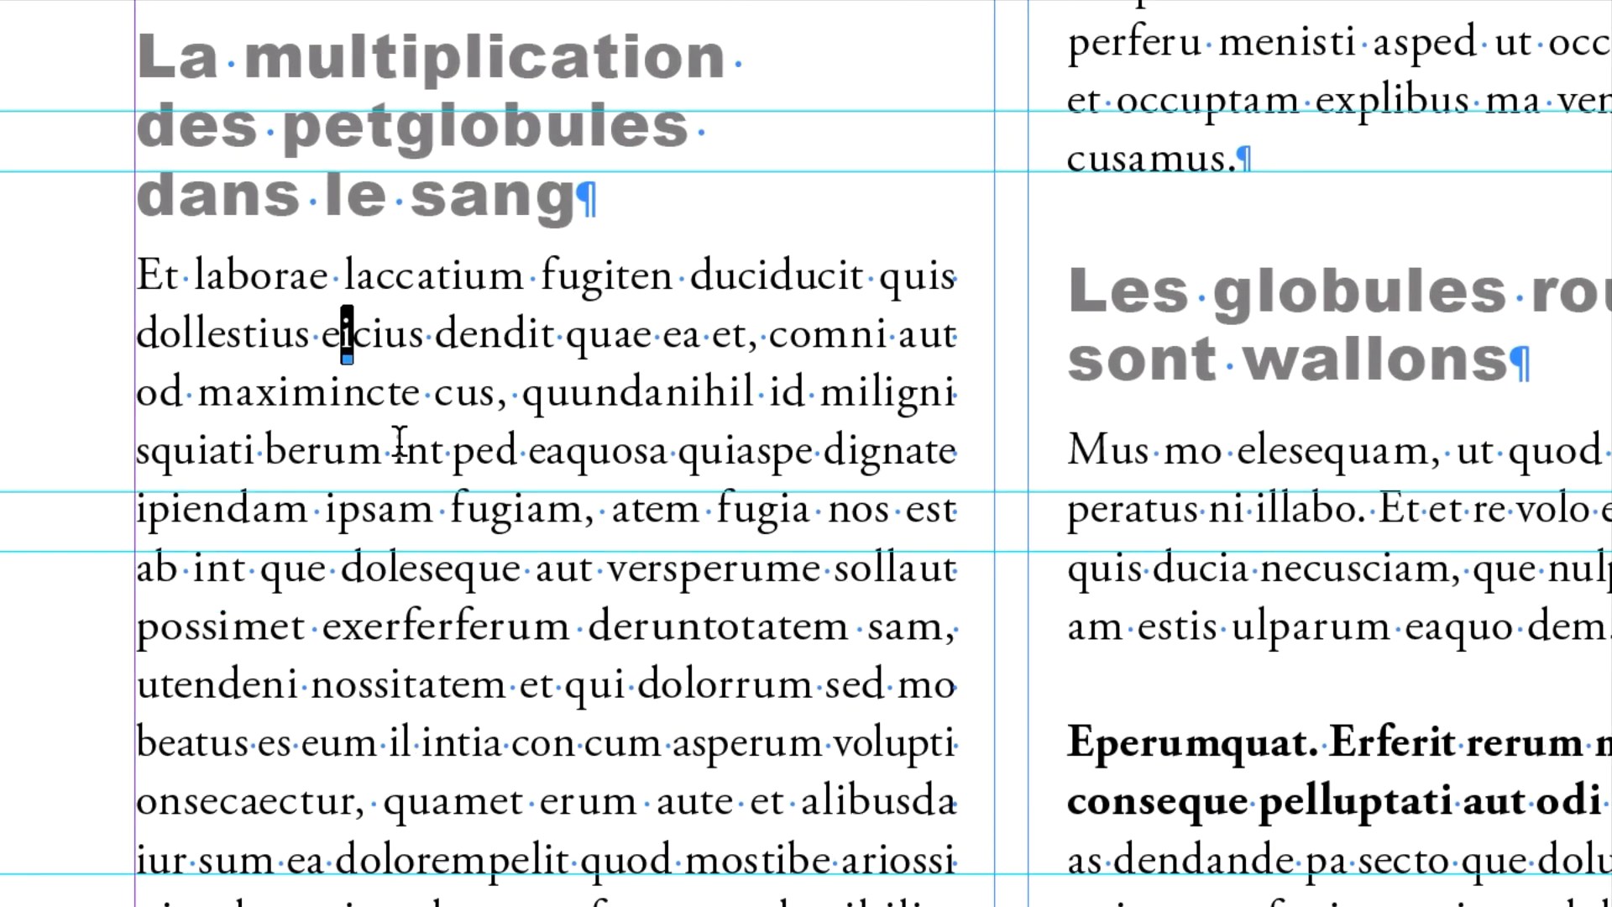
# - Examine the heading "La multiplication des petglobules dans le sang" and the body text below it at different magnifications
pyautogui.moveTo(382, 336); pyautogui.dragTo(459, 475)
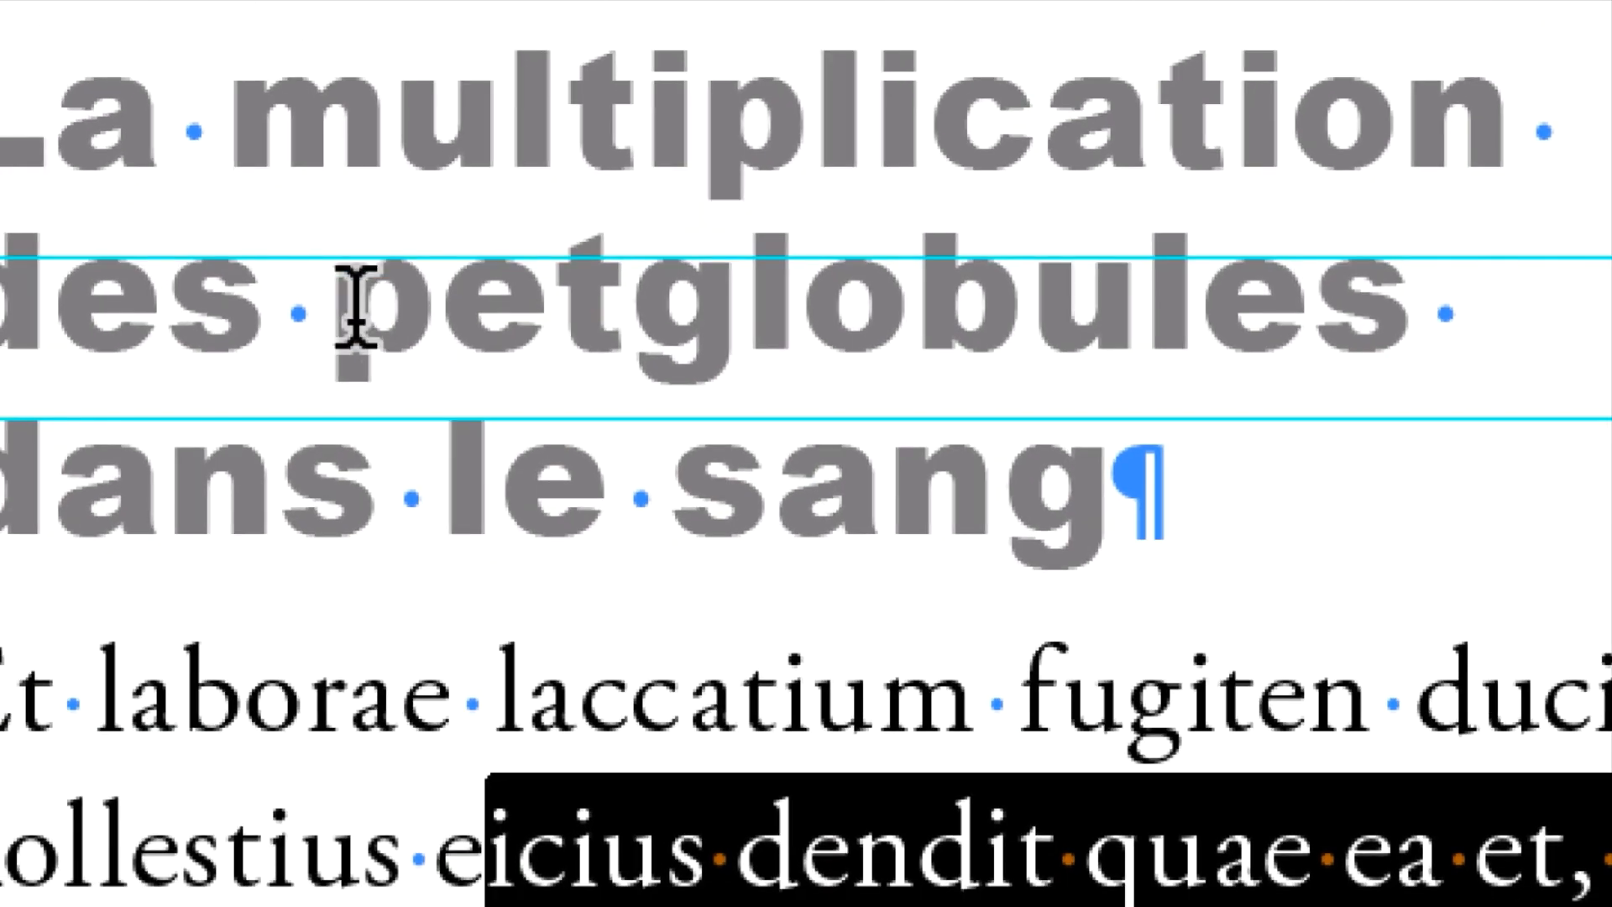
pyautogui.click(356, 307)
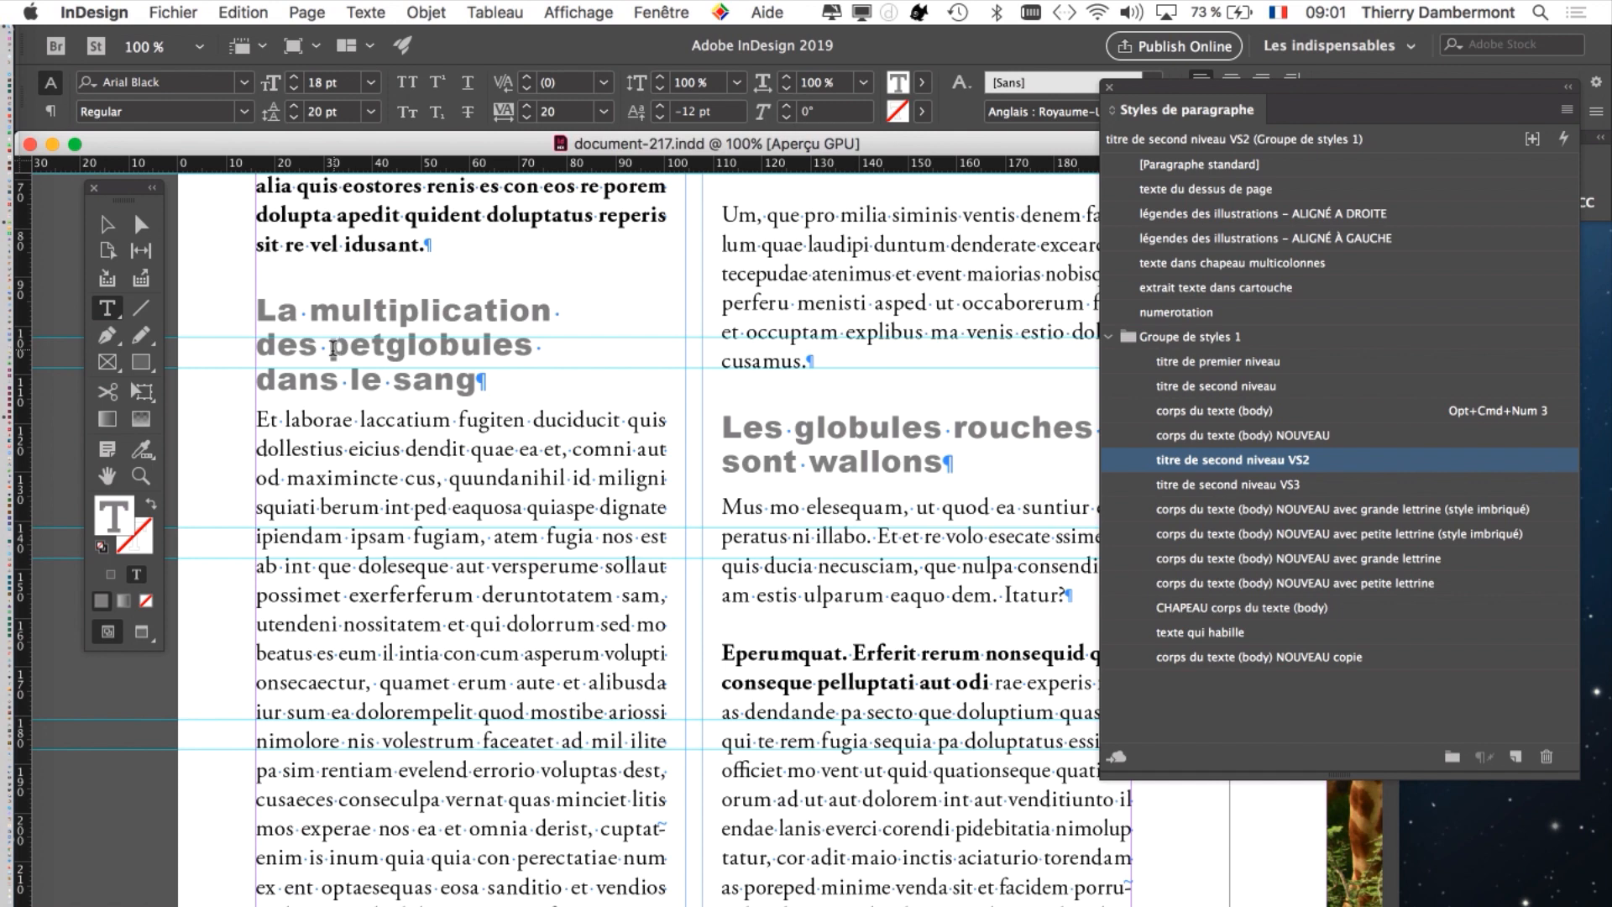
pyautogui.press('super+equal')
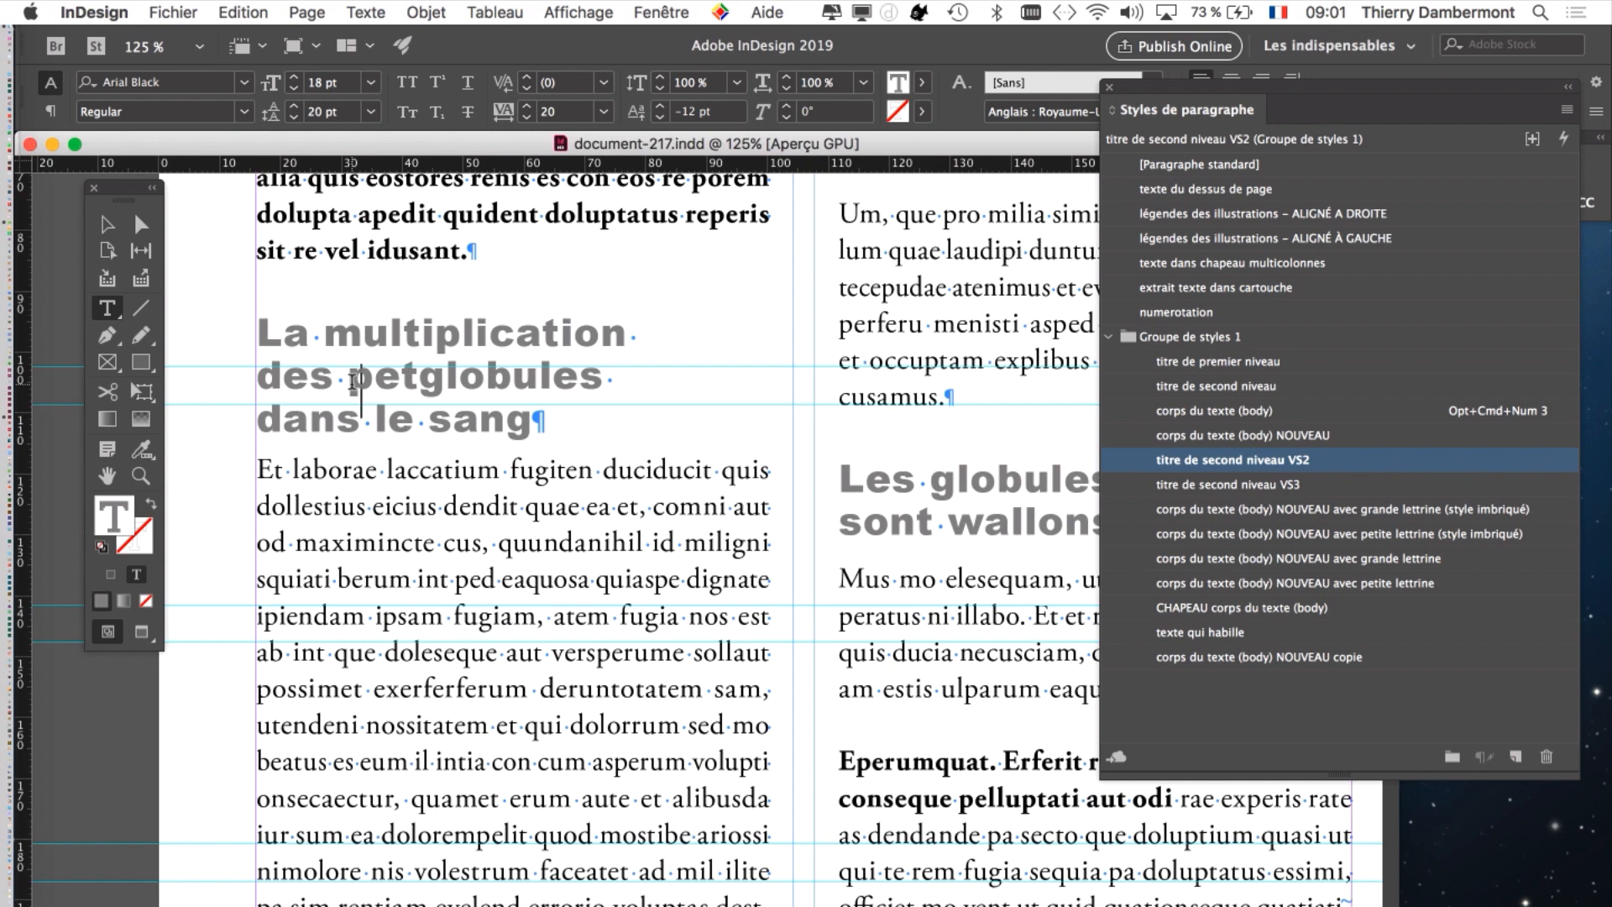
pyautogui.click(353, 379)
pyautogui.hscroll(-2, 504, 369)
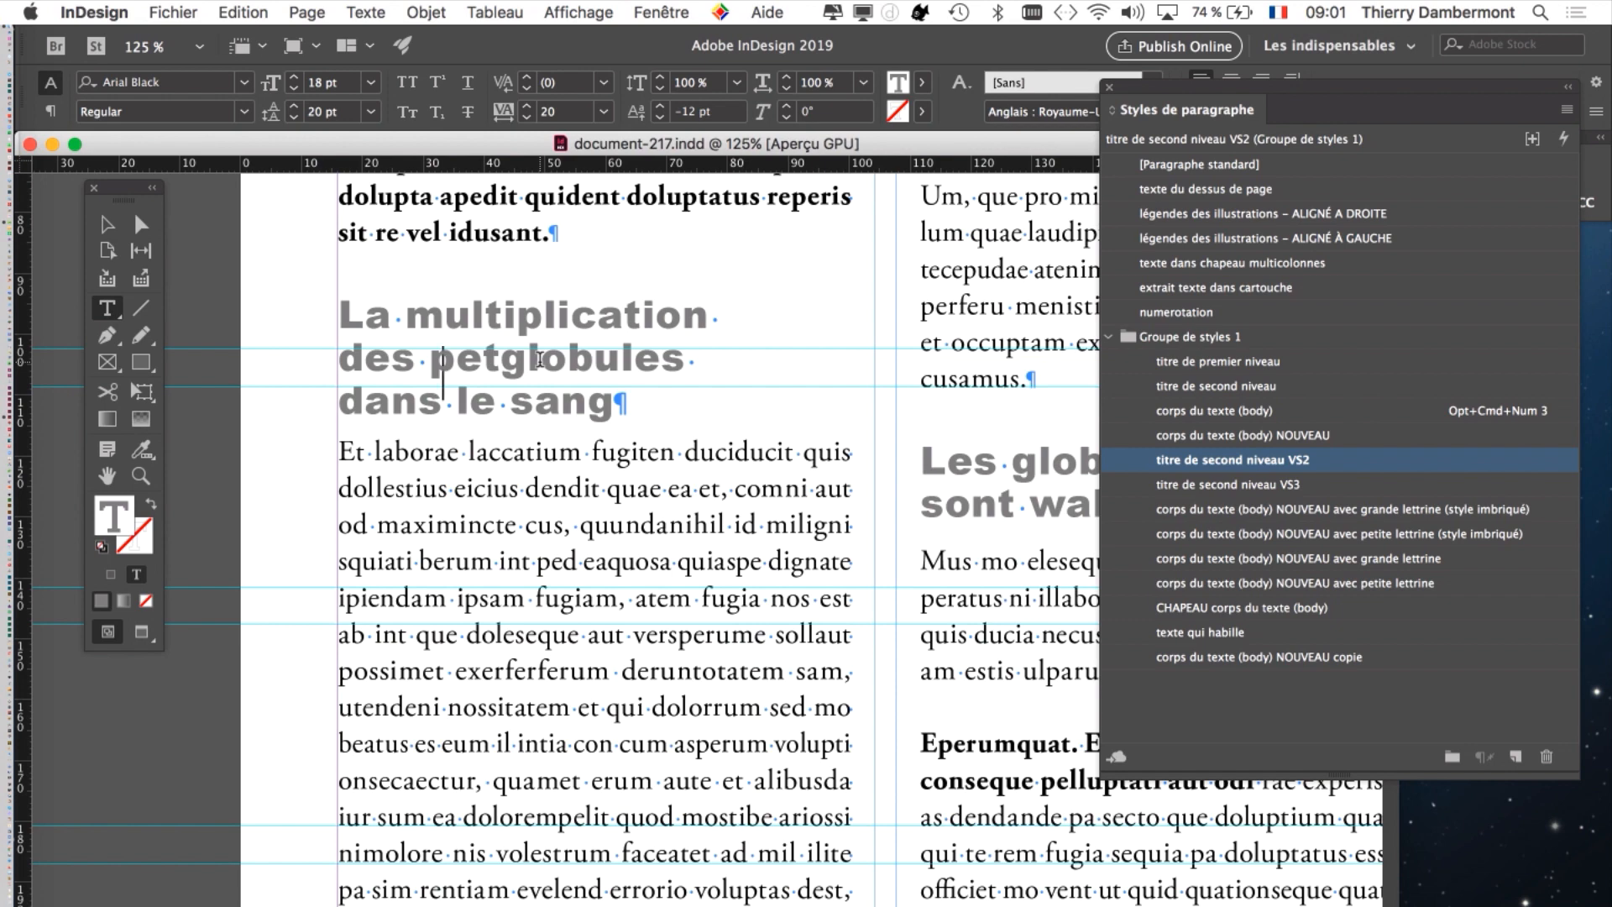
pyautogui.moveTo(651, 424); pyautogui.dragTo(592, 406)
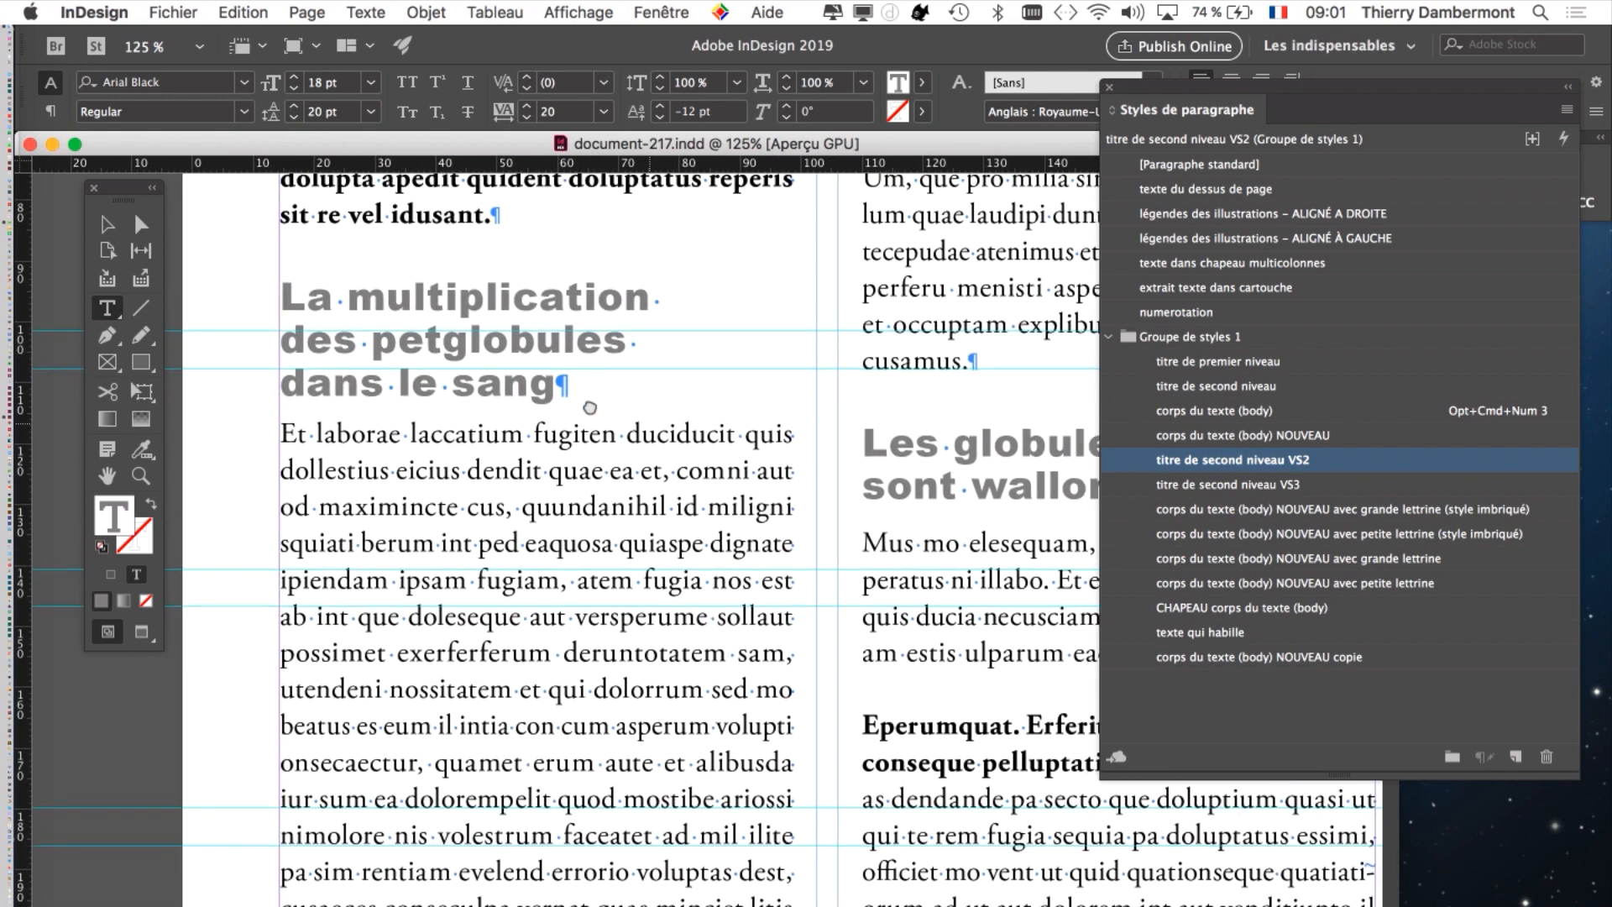
pyautogui.moveTo(376, 315); pyautogui.dragTo(546, 314)
pyautogui.press('super+minus')
pyautogui.press('super+minus')
pyautogui.press('super+minus')
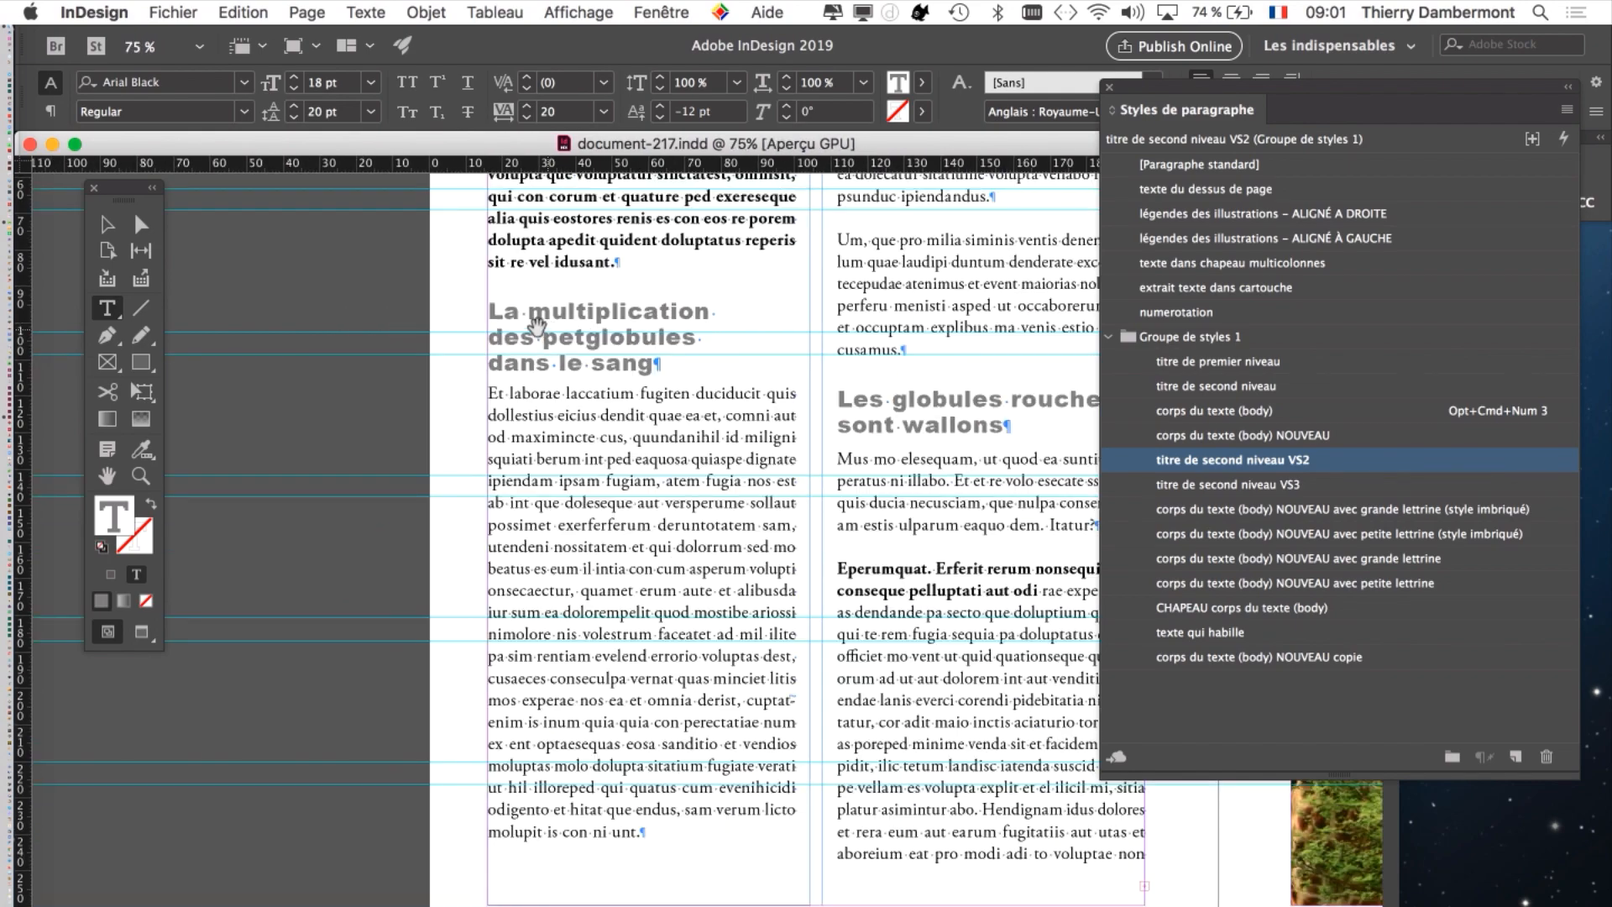
# - Switch to the Selection tool, deselect everything, and reposition the floating tools and the paragraph styles list
pyautogui.click(107, 225)
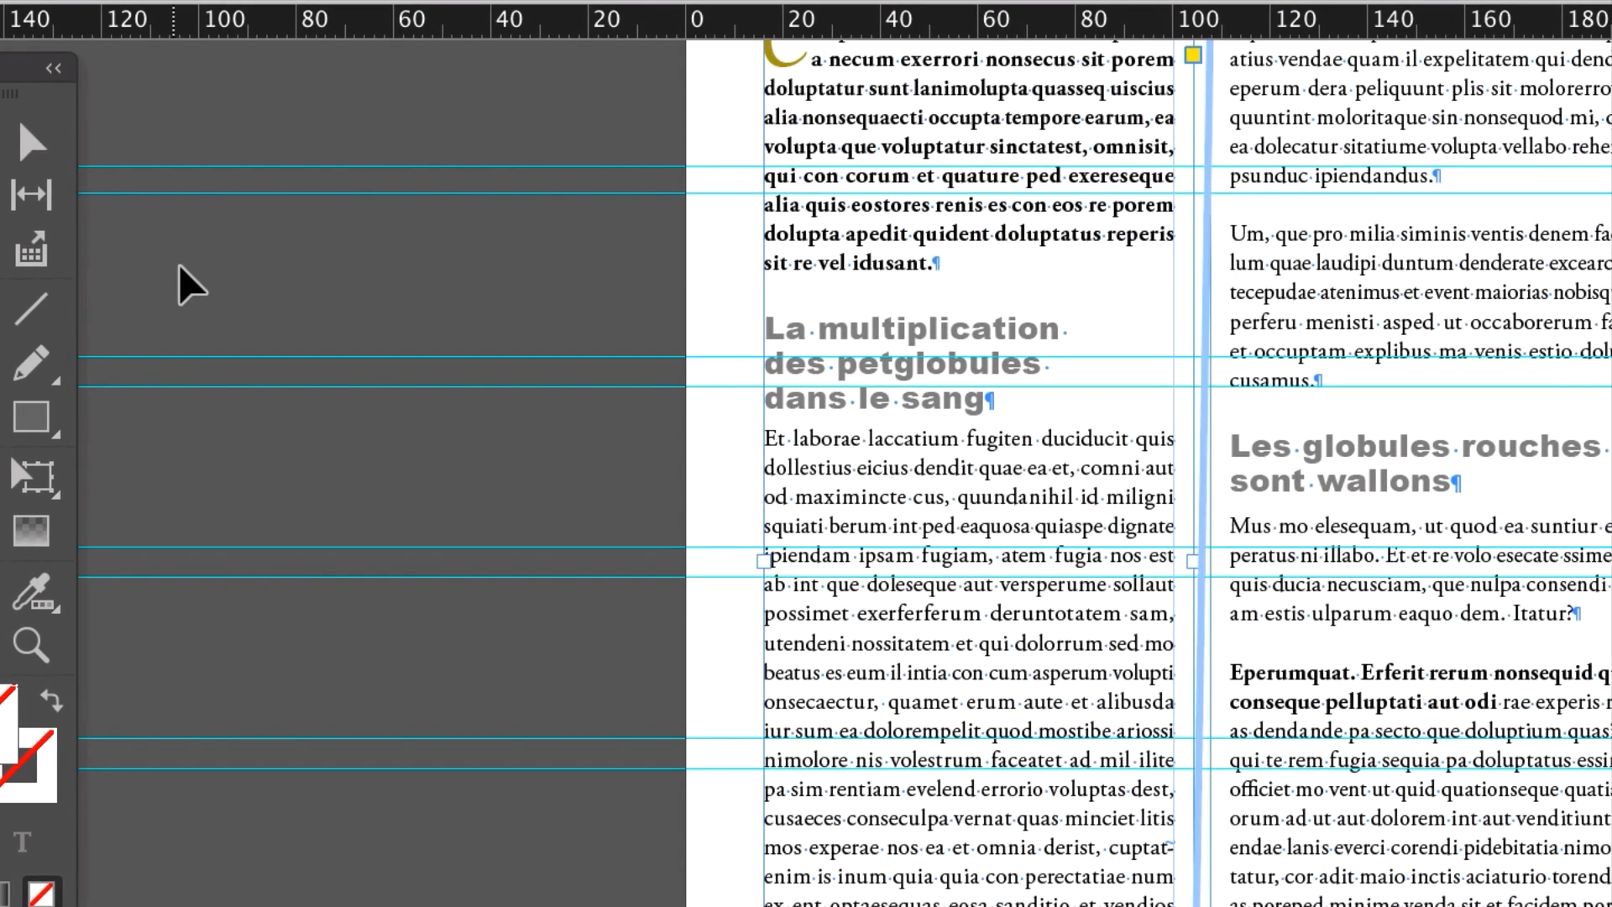
pyautogui.click(289, 321)
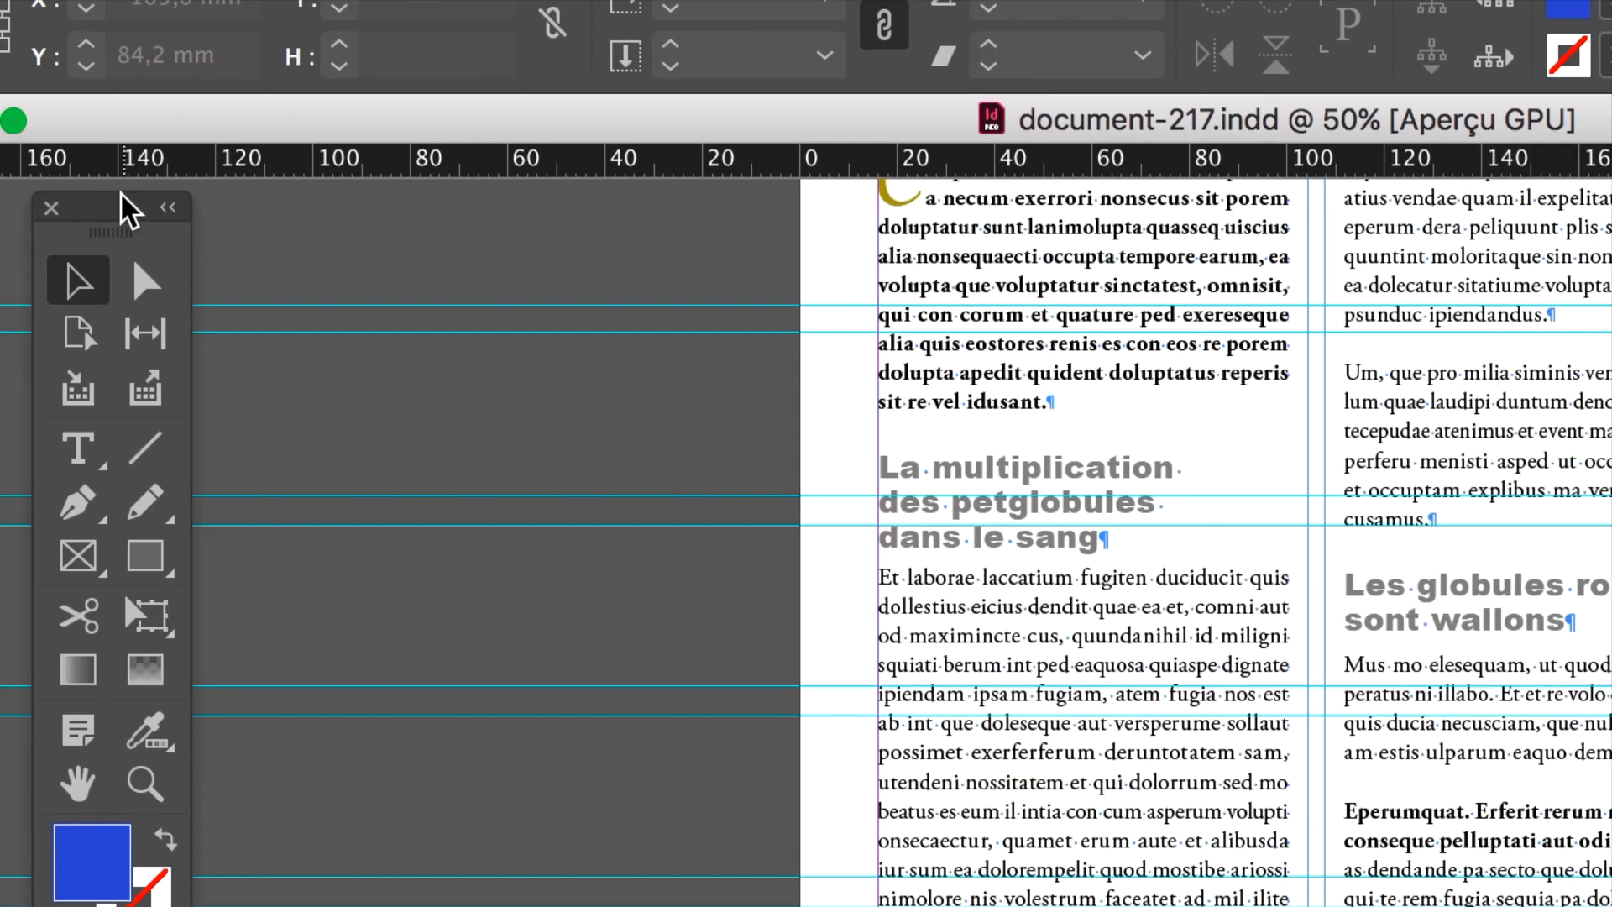
pyautogui.moveTo(122, 210); pyautogui.dragTo(512, 254)
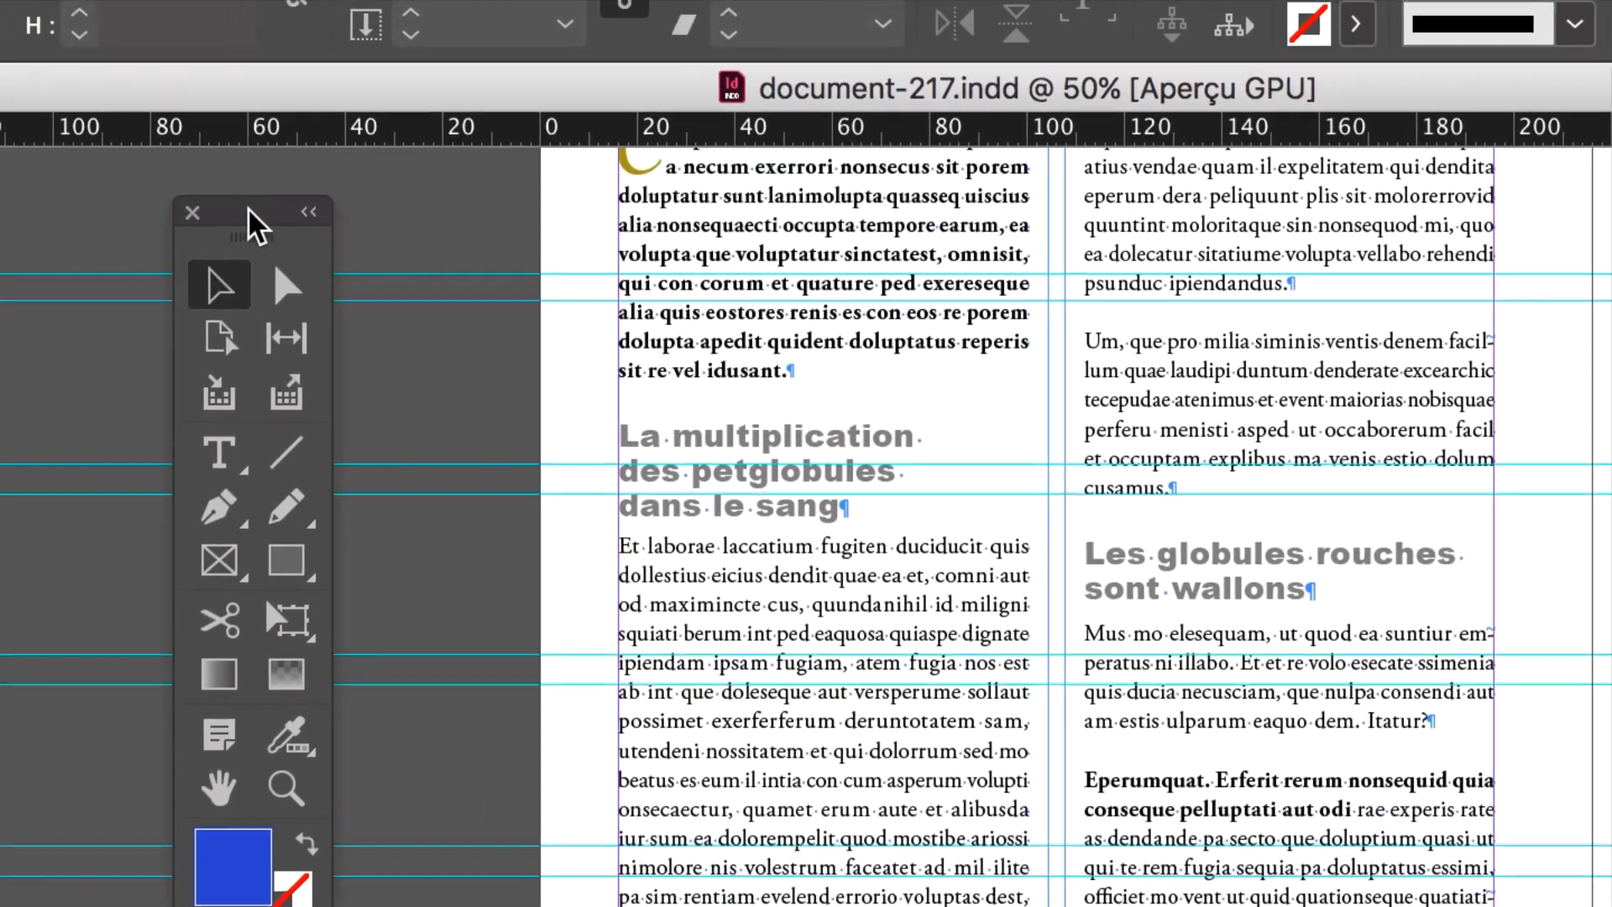
pyautogui.moveTo(248, 210); pyautogui.dragTo(225, 207)
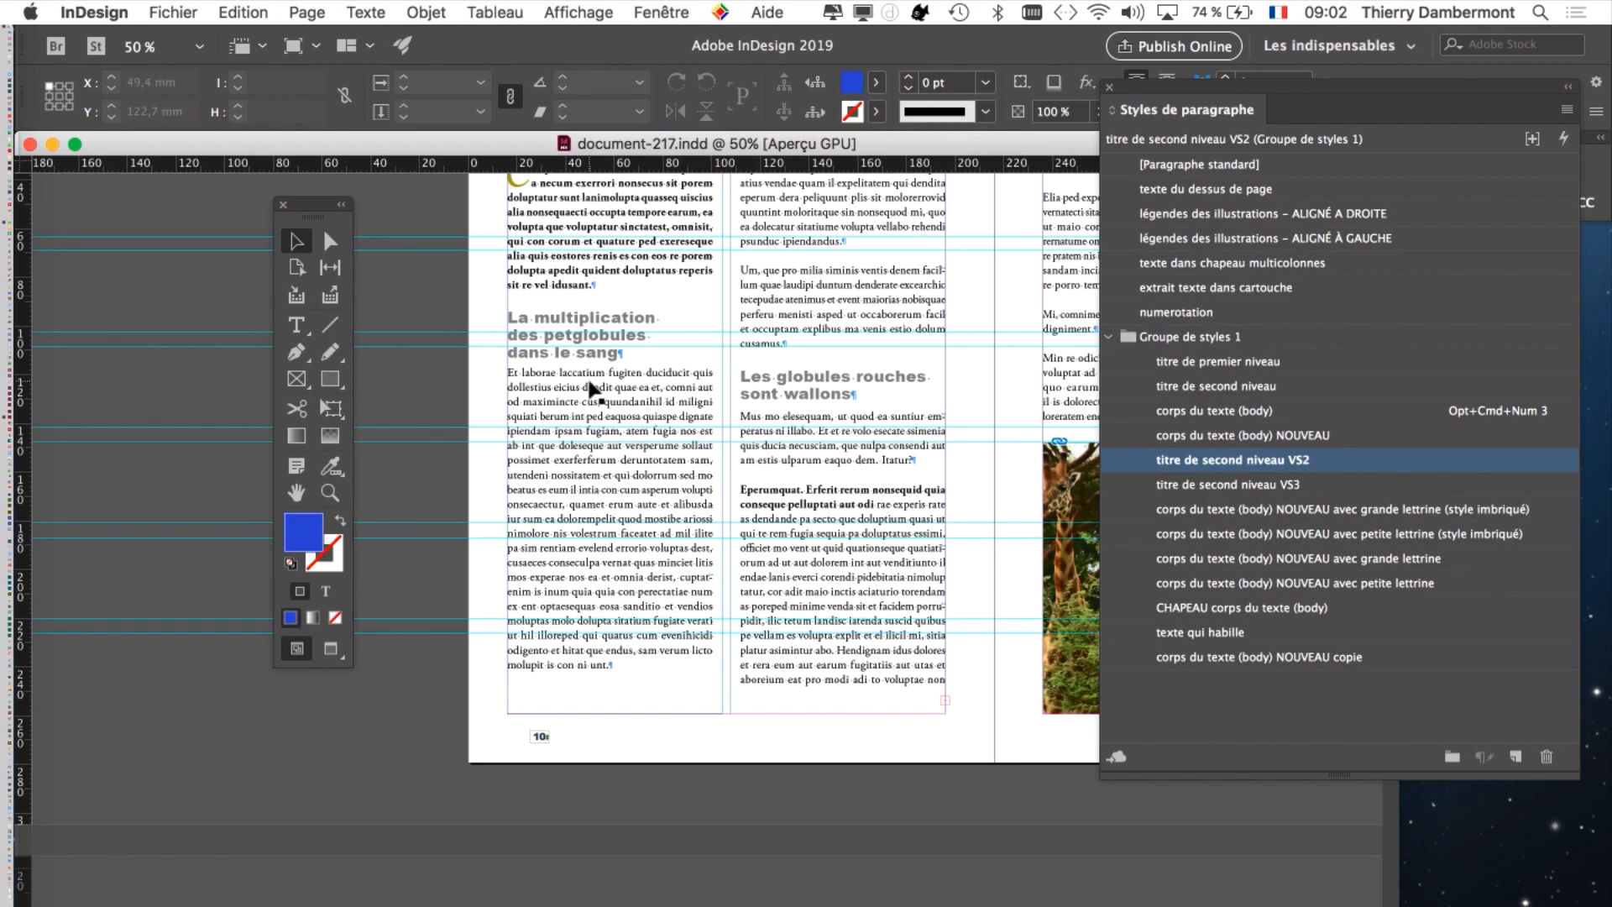
pyautogui.moveTo(323, 213); pyautogui.dragTo(192, 231)
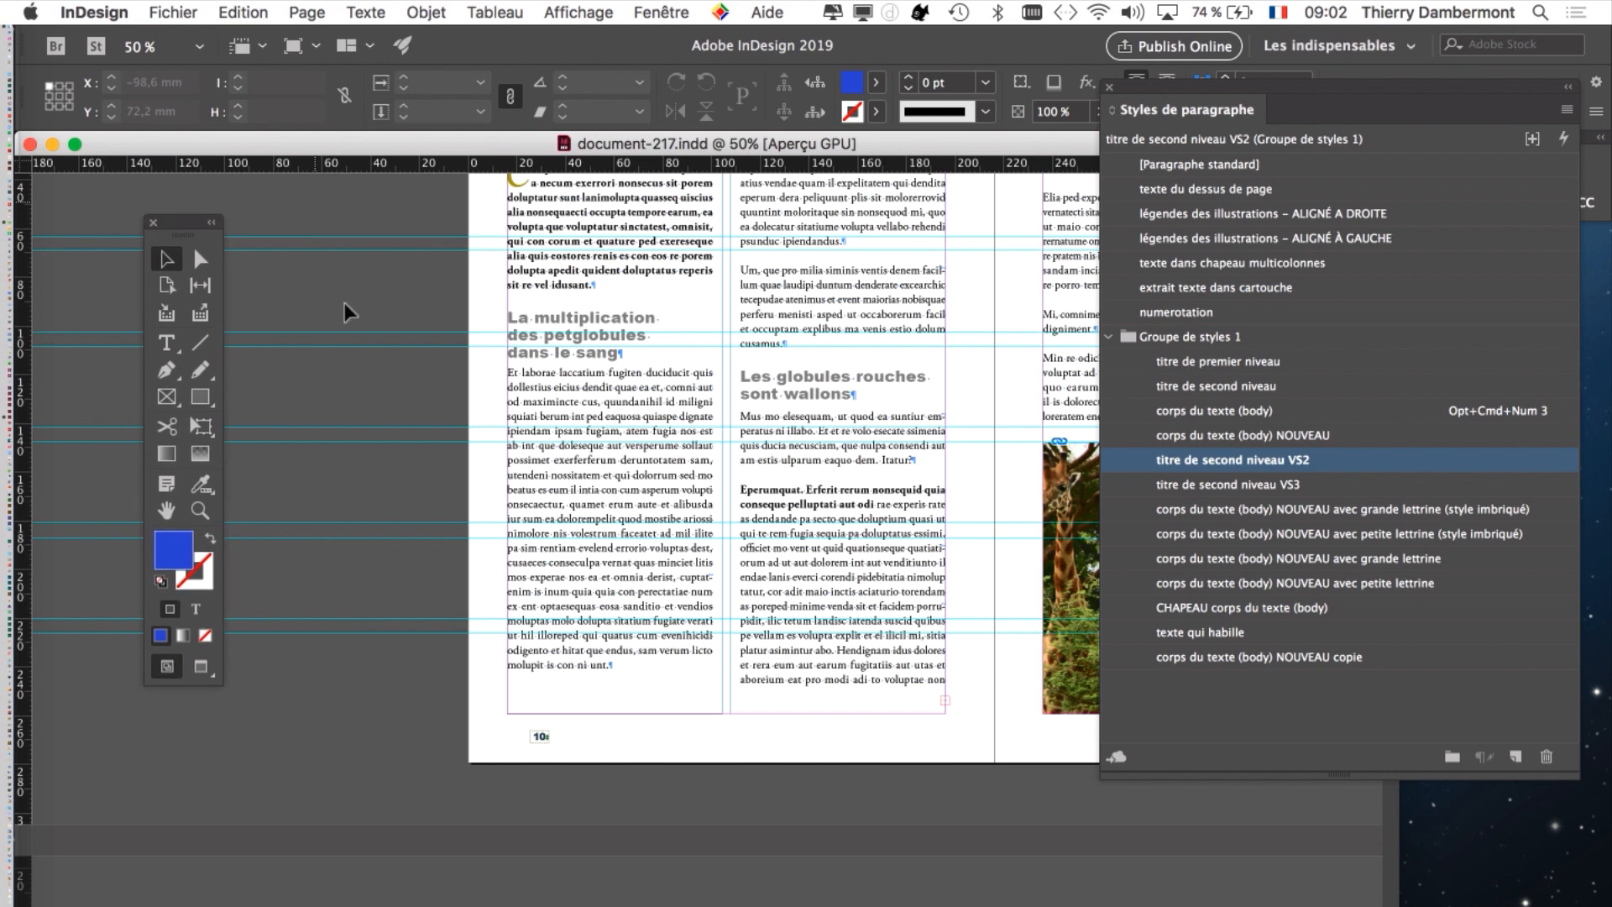
pyautogui.moveTo(1159, 99); pyautogui.dragTo(967, 91)
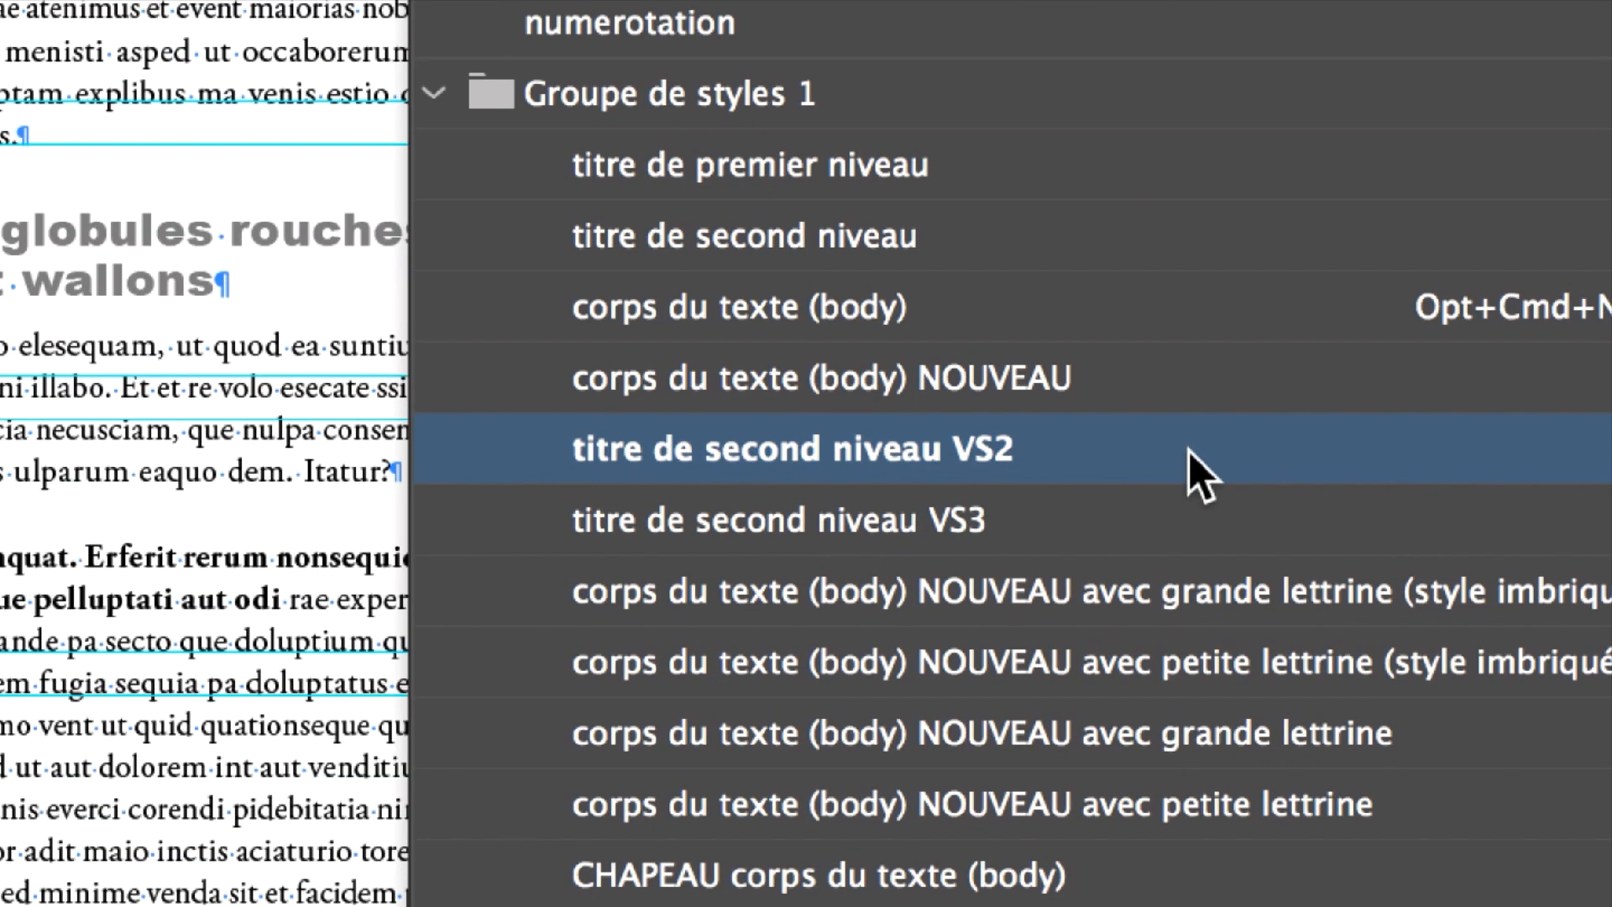
# - Duplicate the paragraph style "titre de second niveau VS2" and name the copy "titre de second niveau VS4"
pyautogui.rightClick(1189, 451)
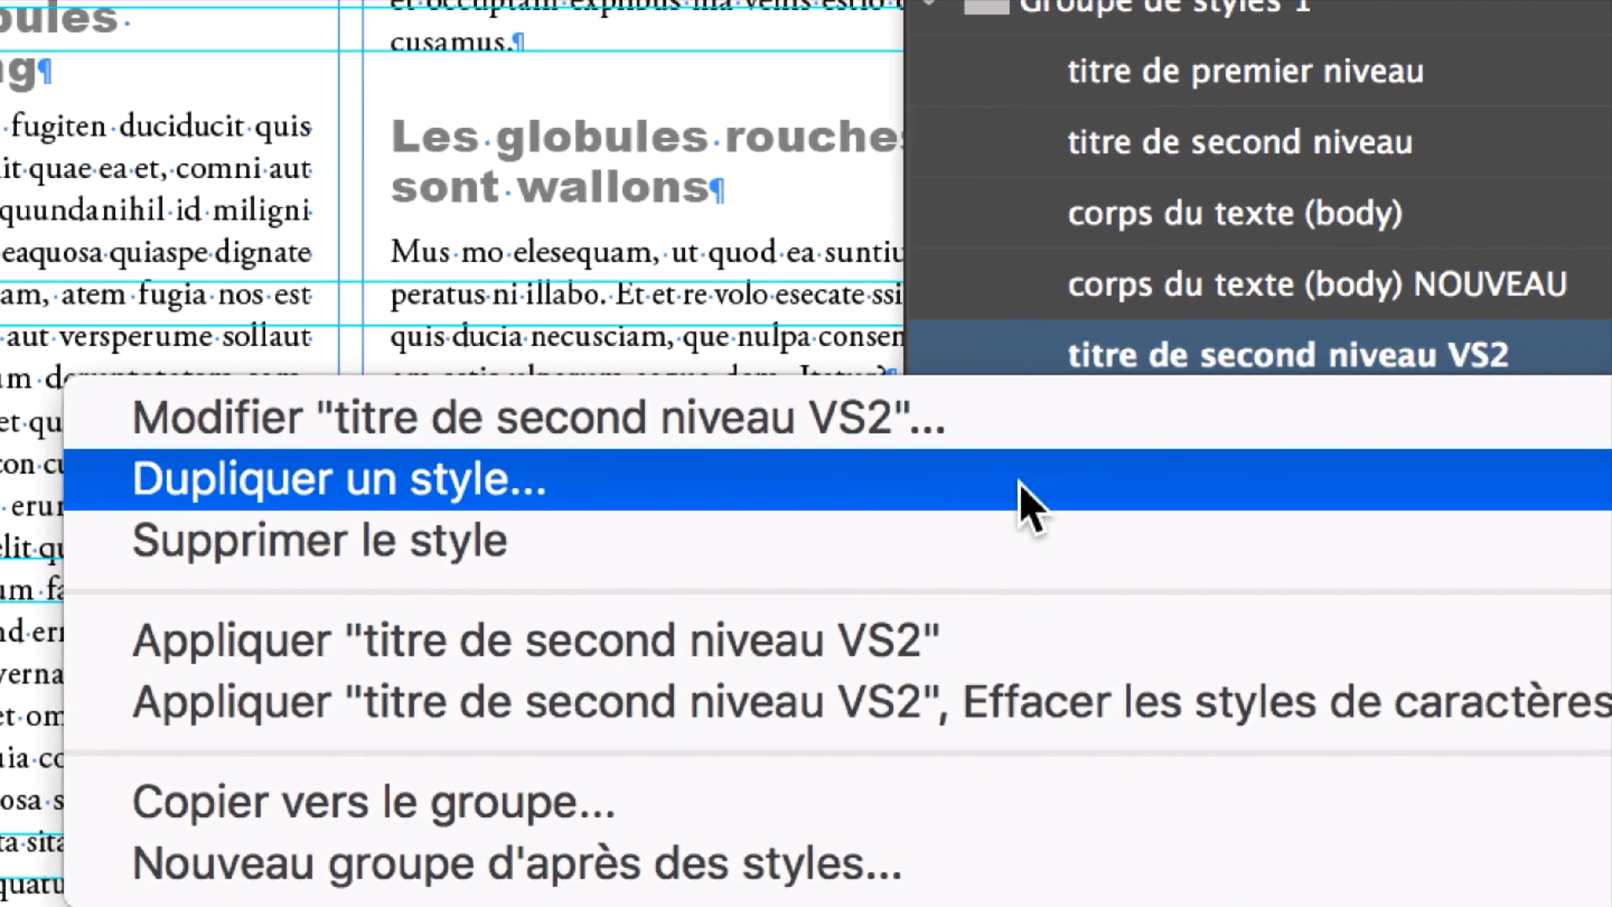
pyautogui.click(1073, 484)
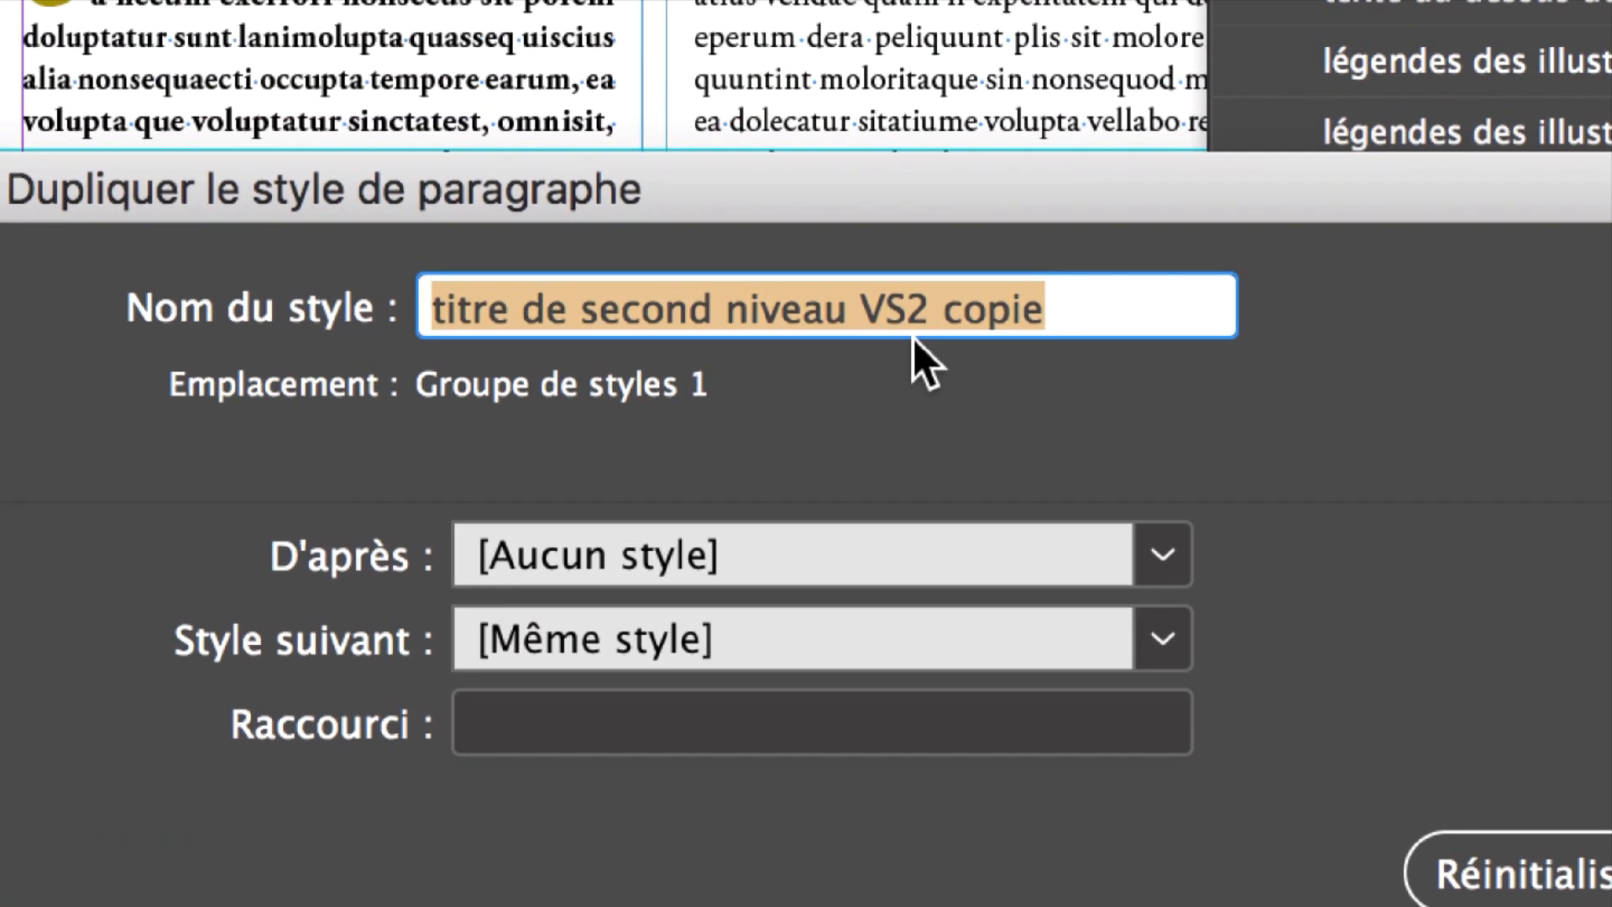
pyautogui.click(914, 220)
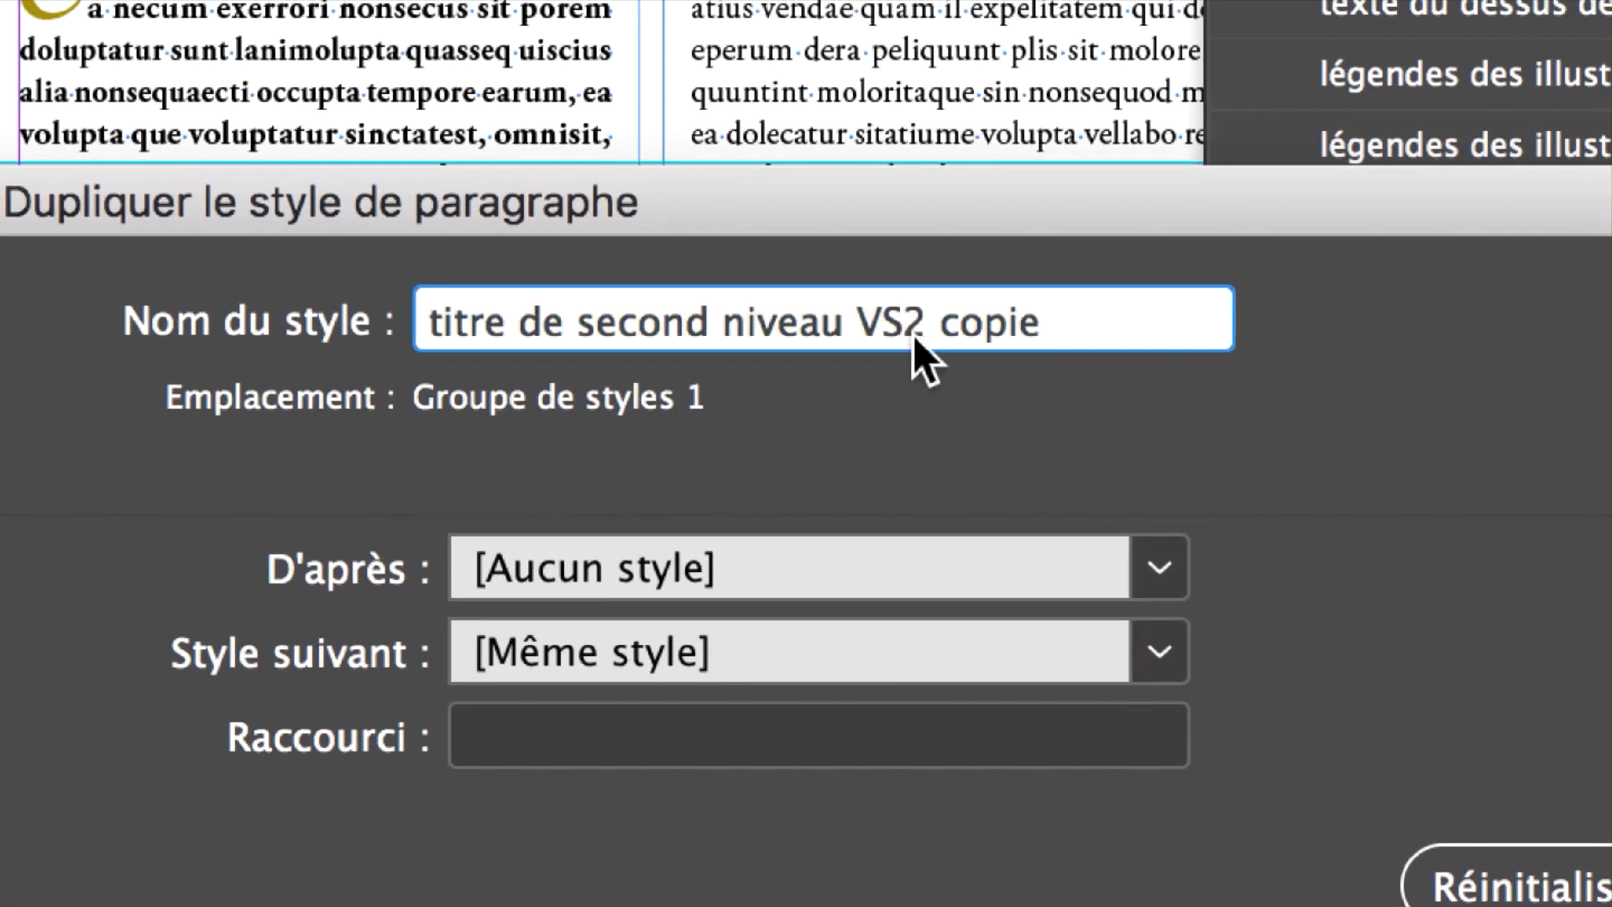
pyautogui.moveTo(914, 220); pyautogui.dragTo(1024, 226)
pyautogui.write('4')
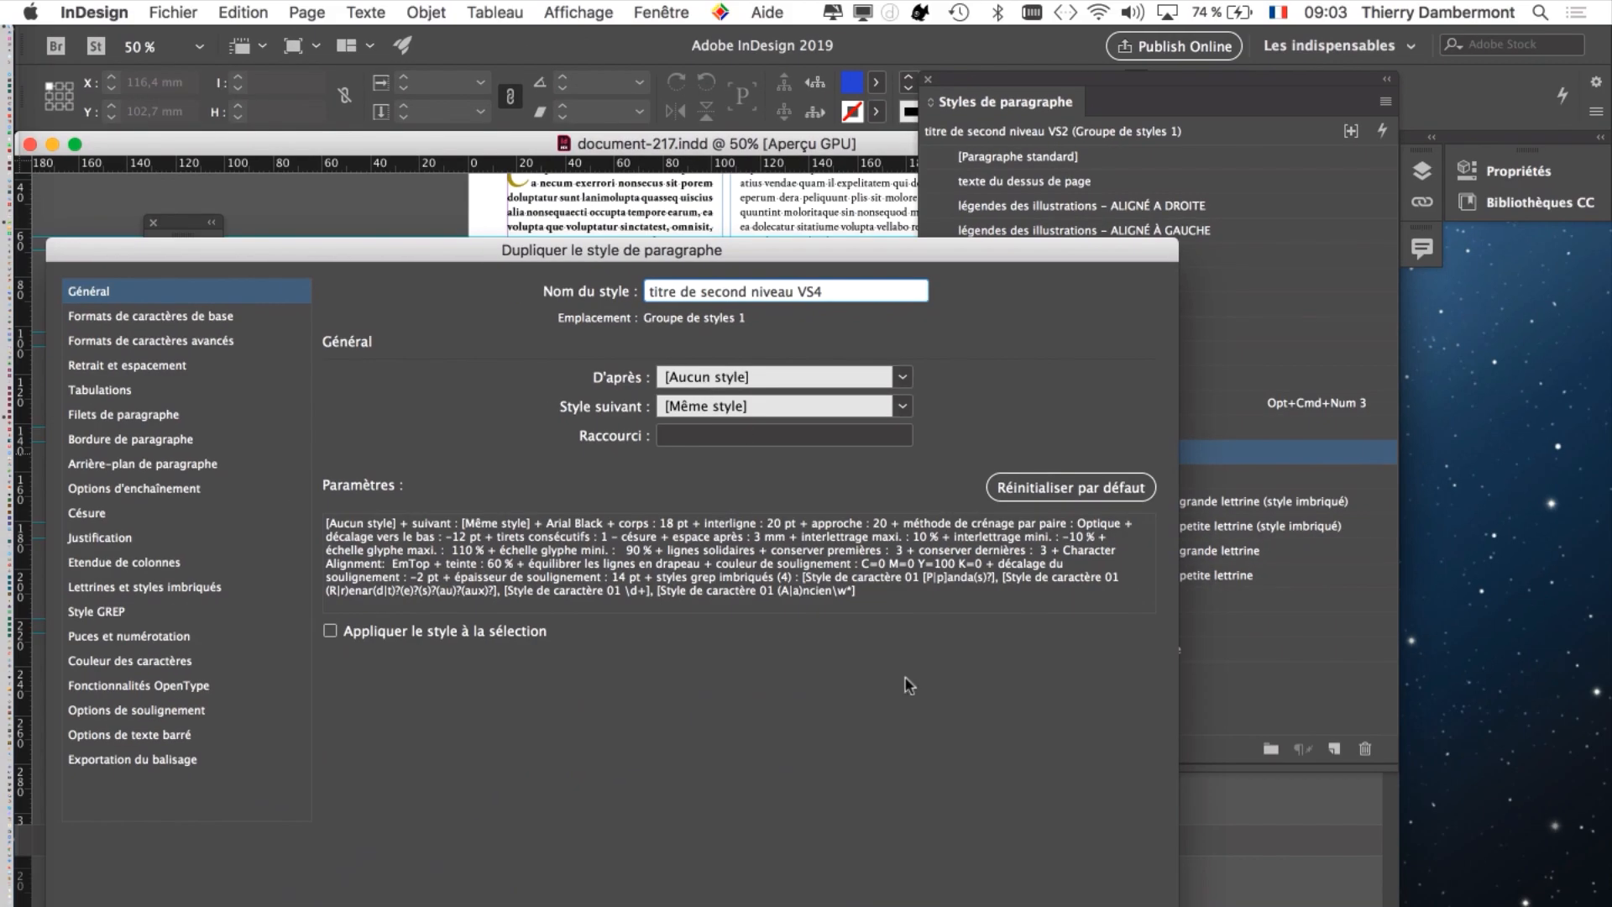
pyautogui.press('Return')
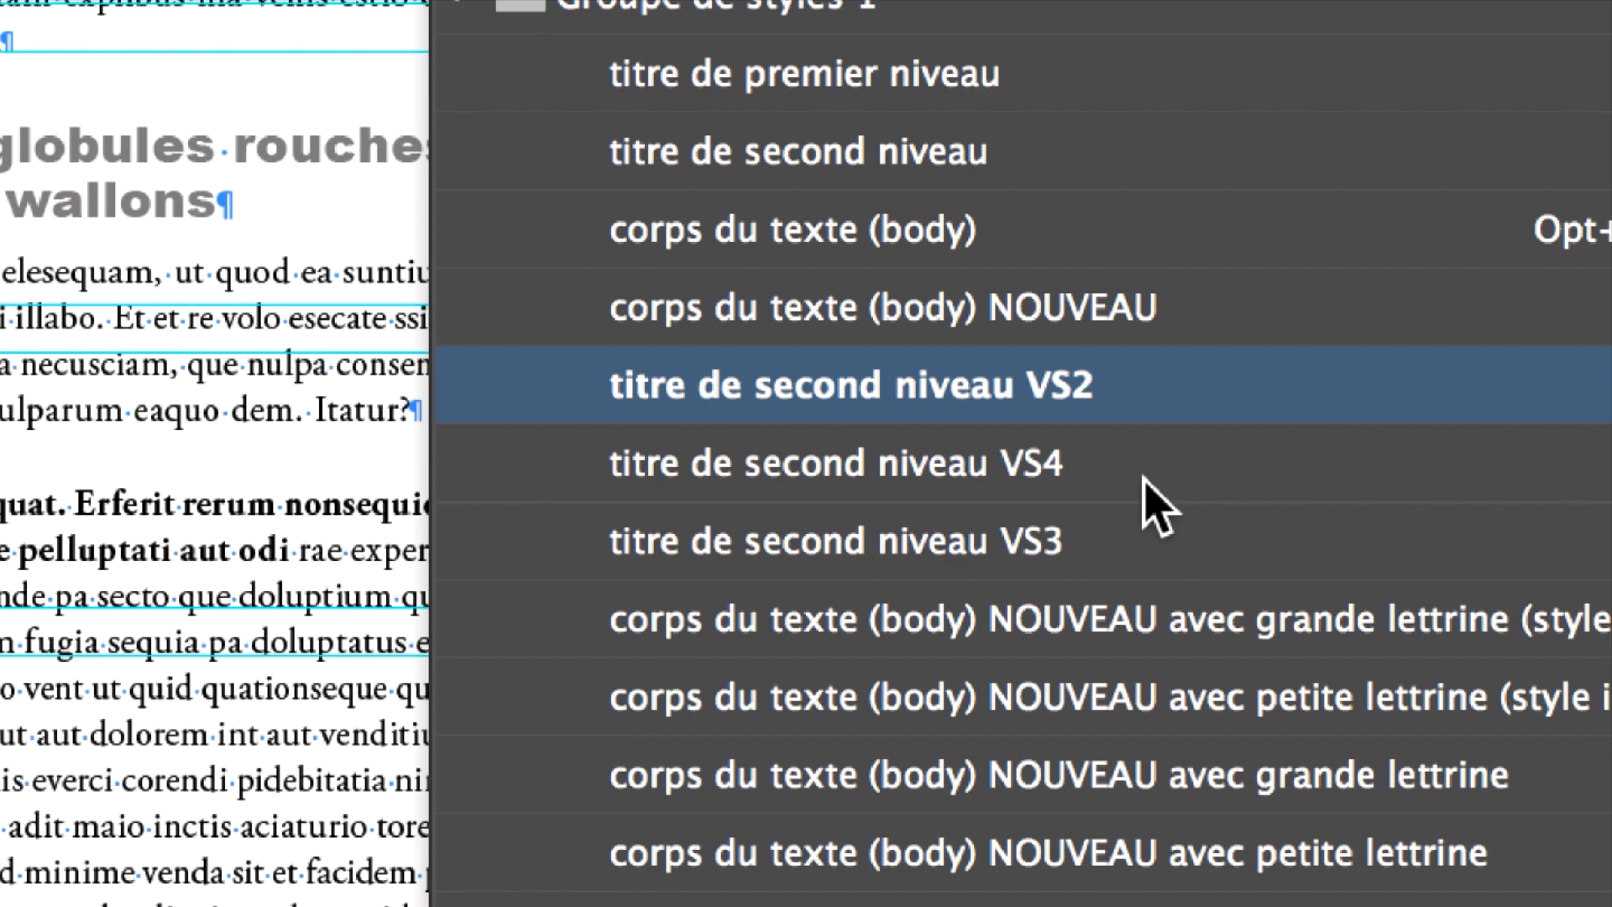
# - Move the style "titre de second niveau VS4" directly below "titre de second niveau VS3" in the style group
pyautogui.click(1176, 468)
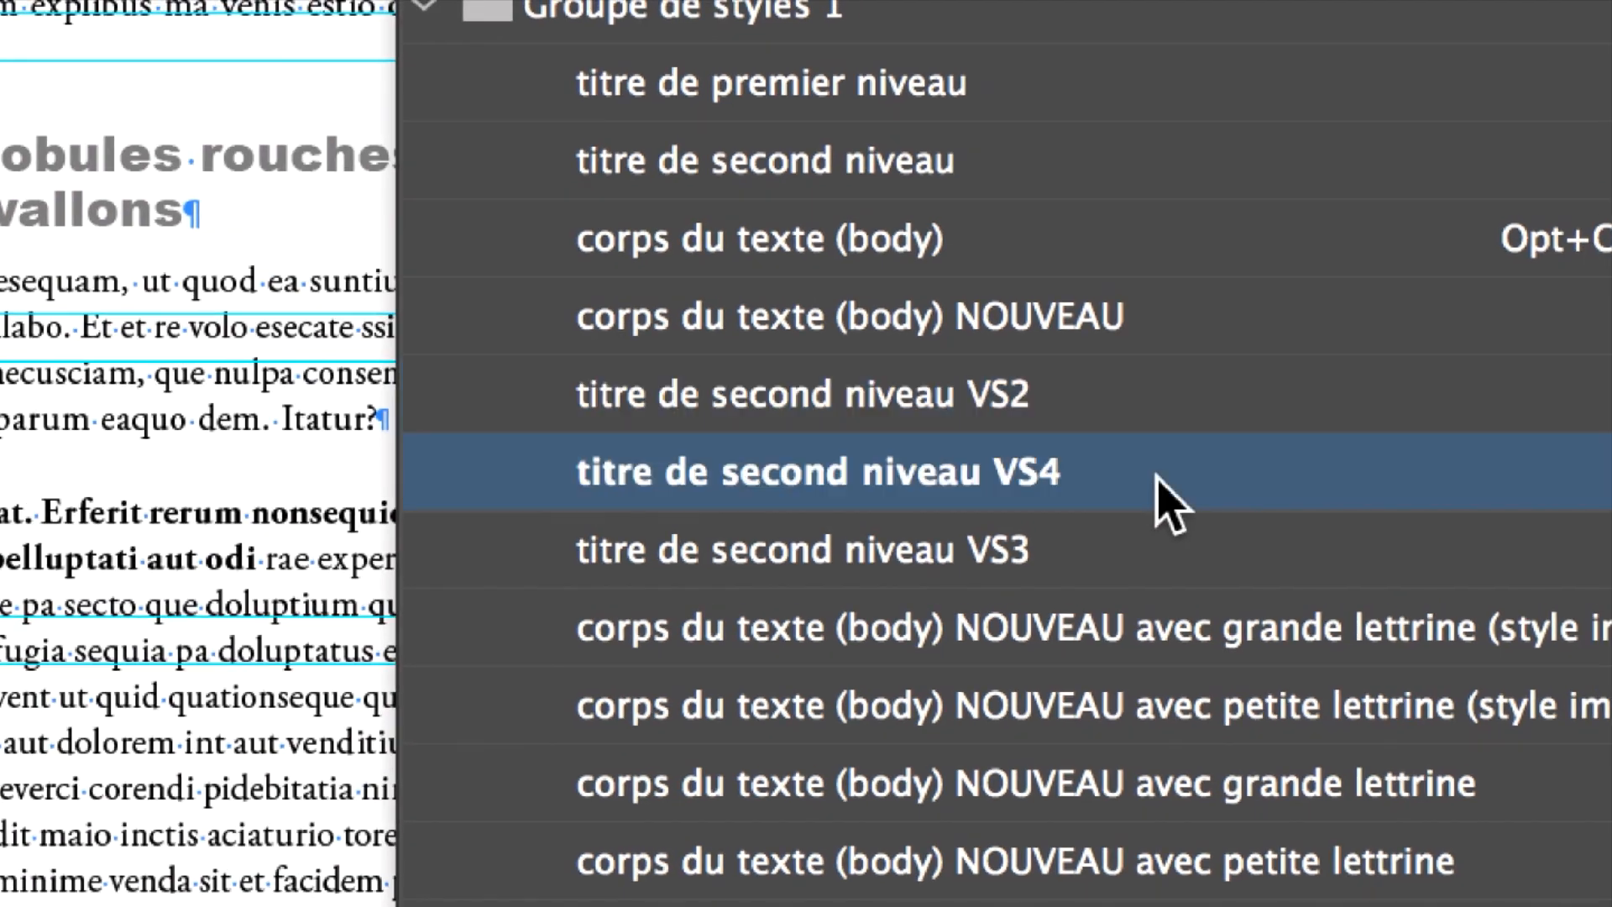
pyautogui.click(1214, 467)
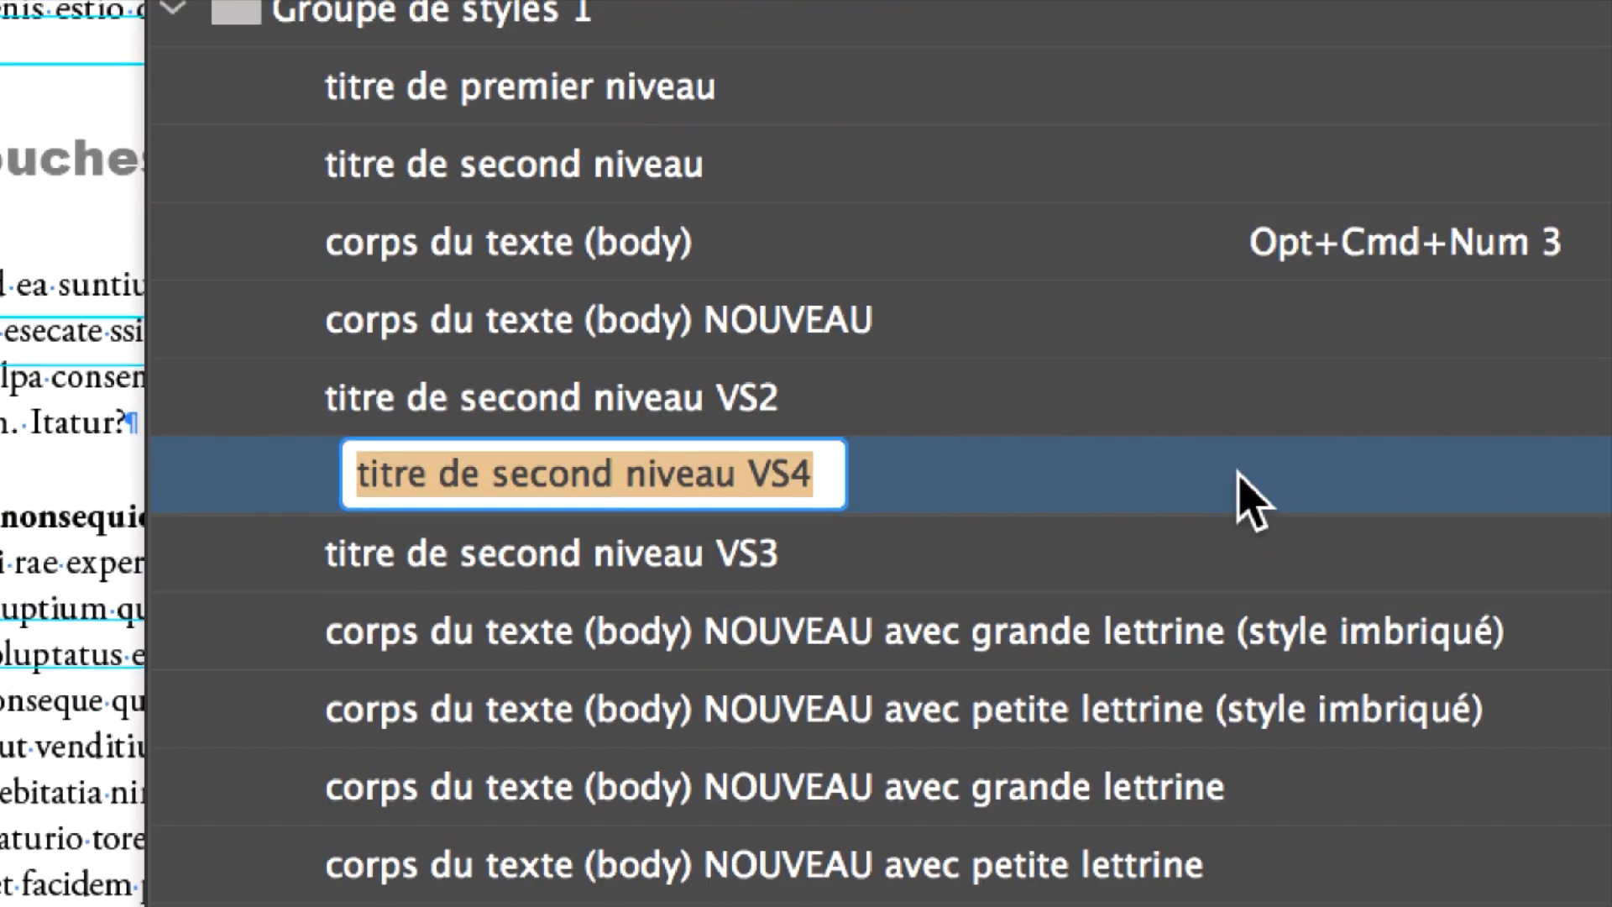
pyautogui.press('Return')
pyautogui.click(1249, 476)
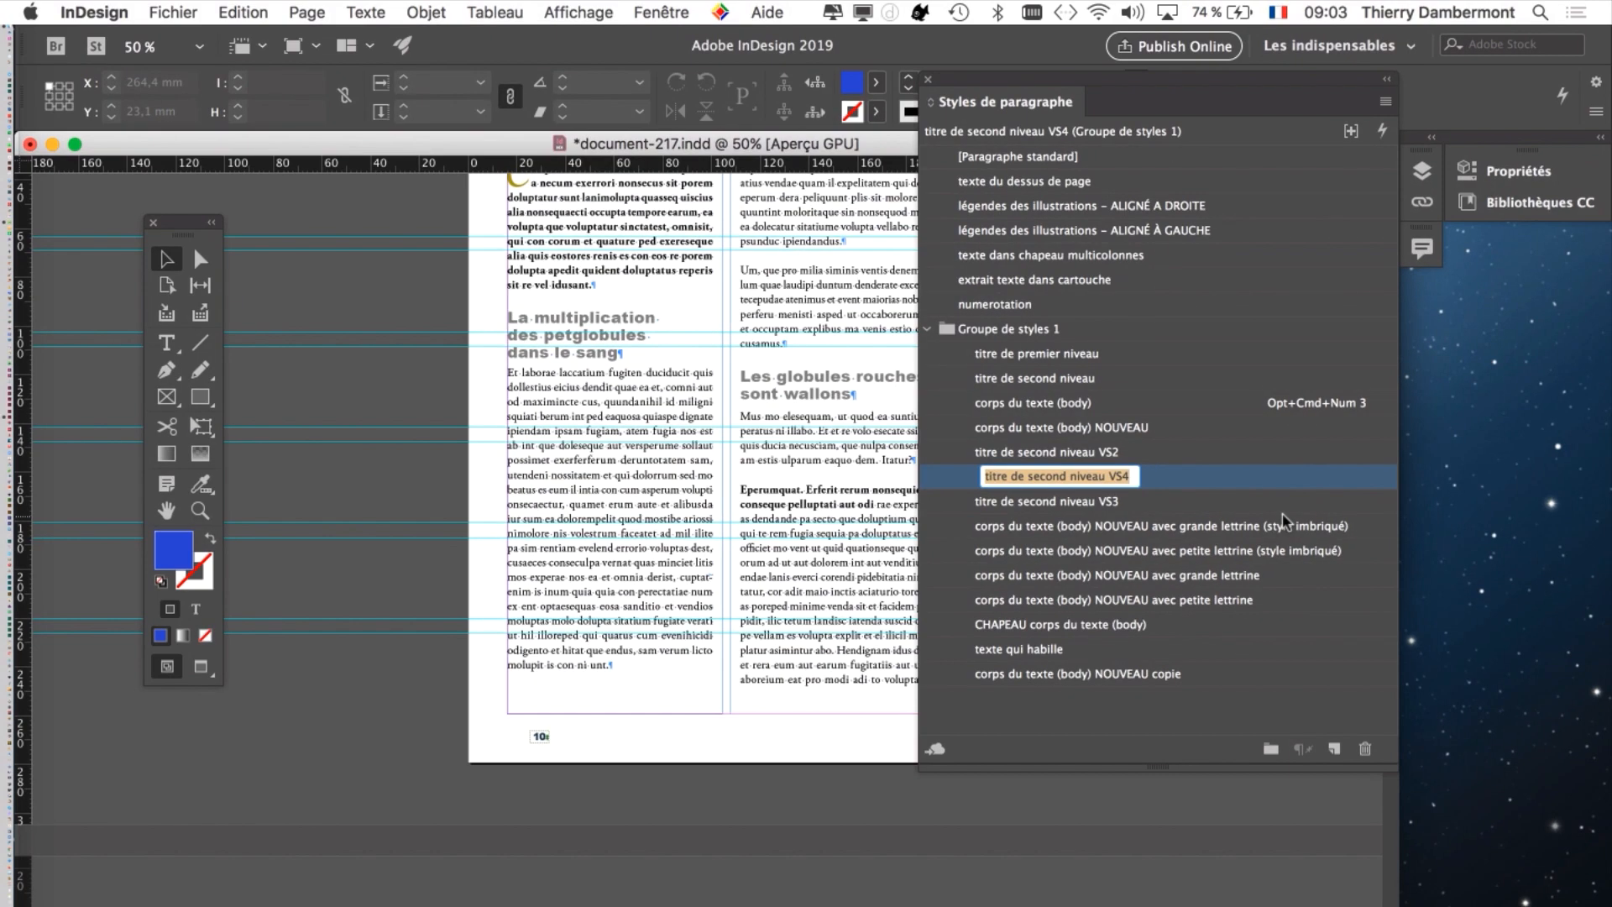
pyautogui.press('Return')
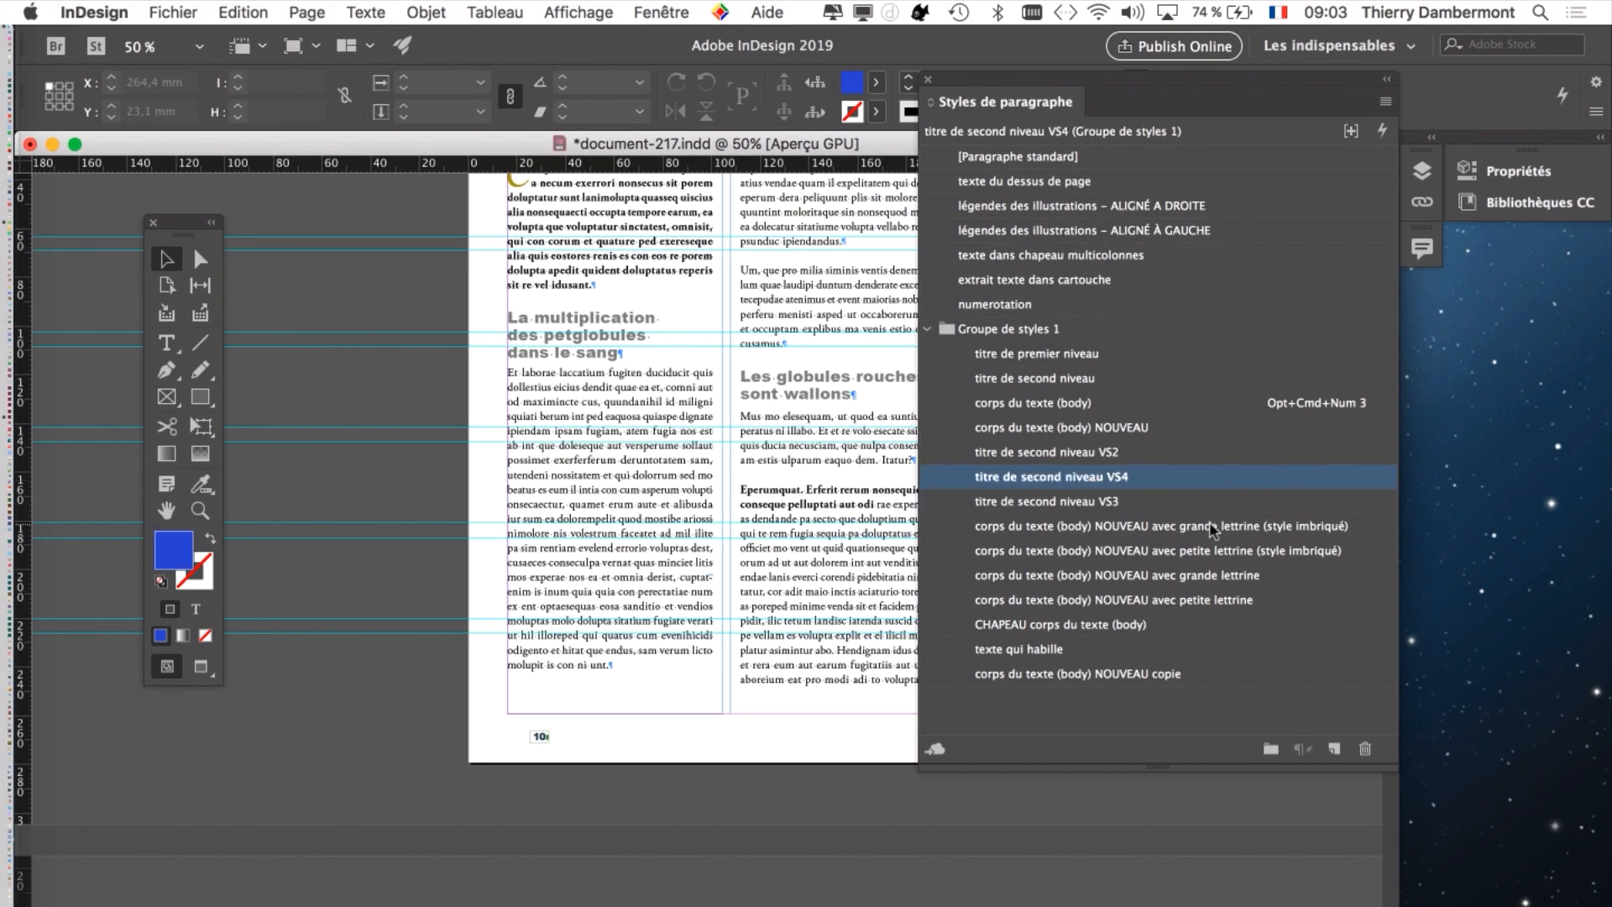
pyautogui.moveTo(951, 491); pyautogui.dragTo(952, 513)
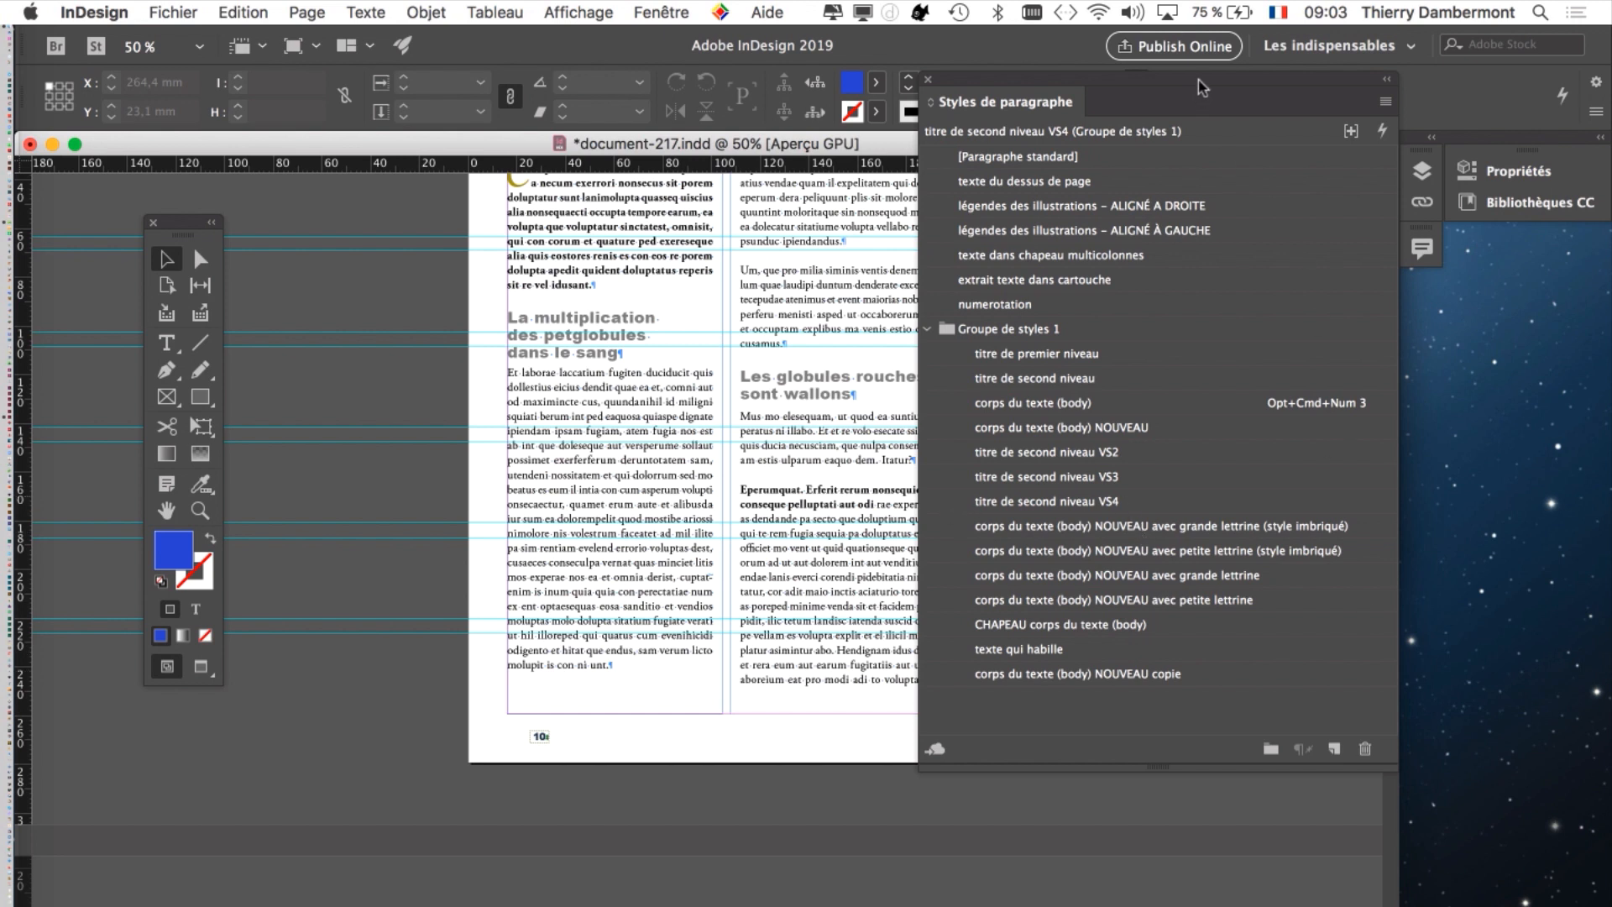
# - Bring the body text of page 6, with its blue words and drop caps, into view and switch the document to preview mode
pyautogui.moveTo(1202, 87); pyautogui.dragTo(1310, 88)
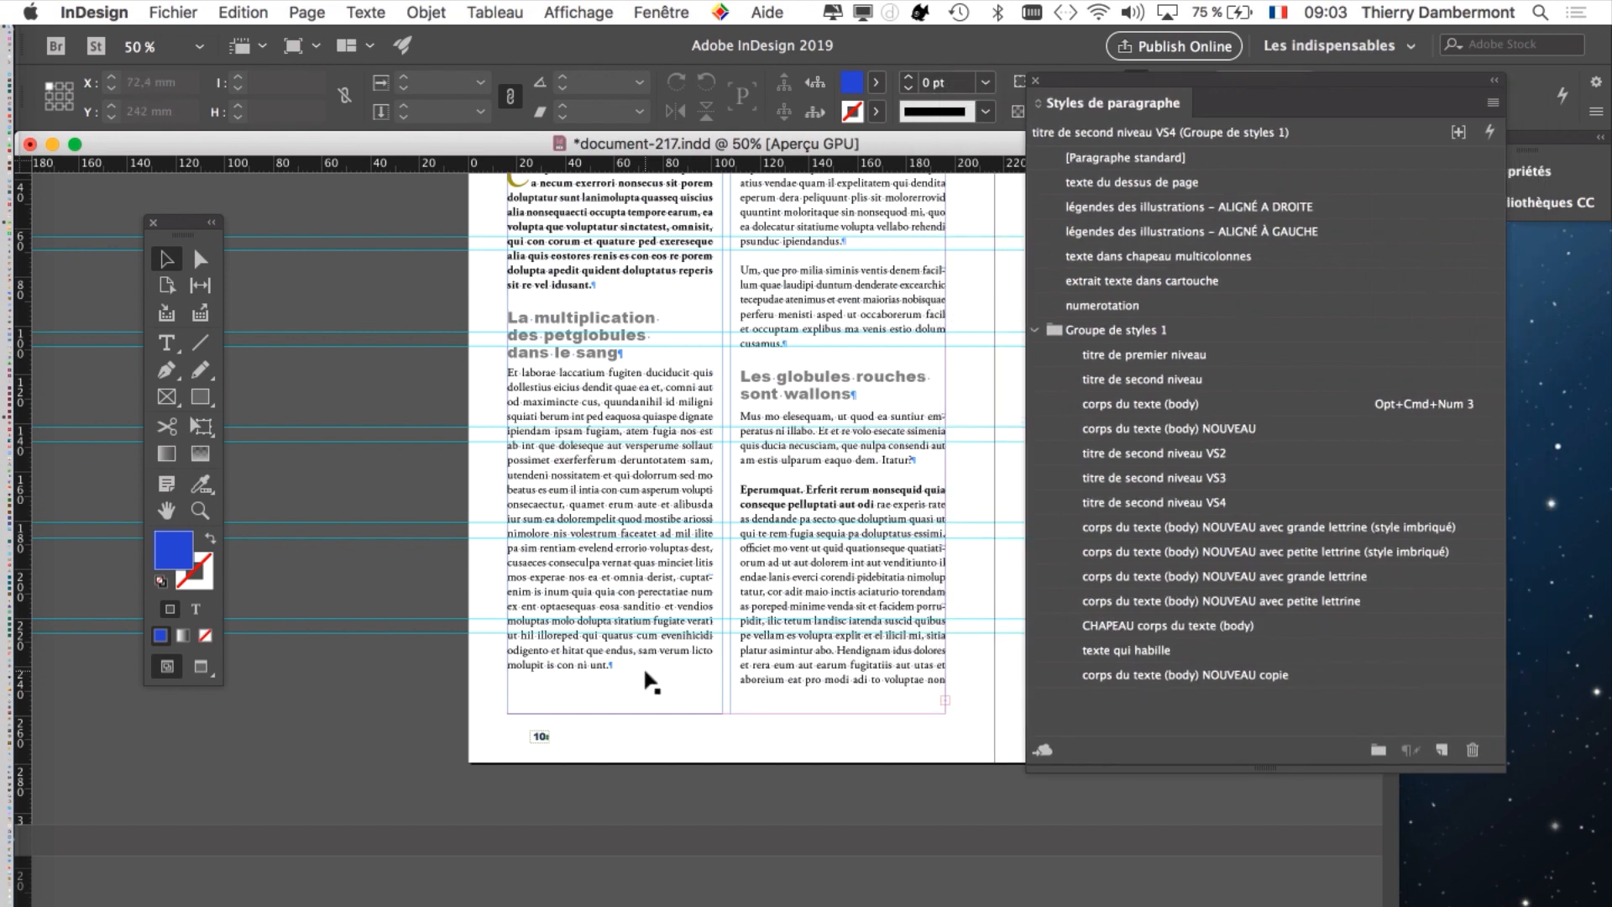
pyautogui.press('super+minus')
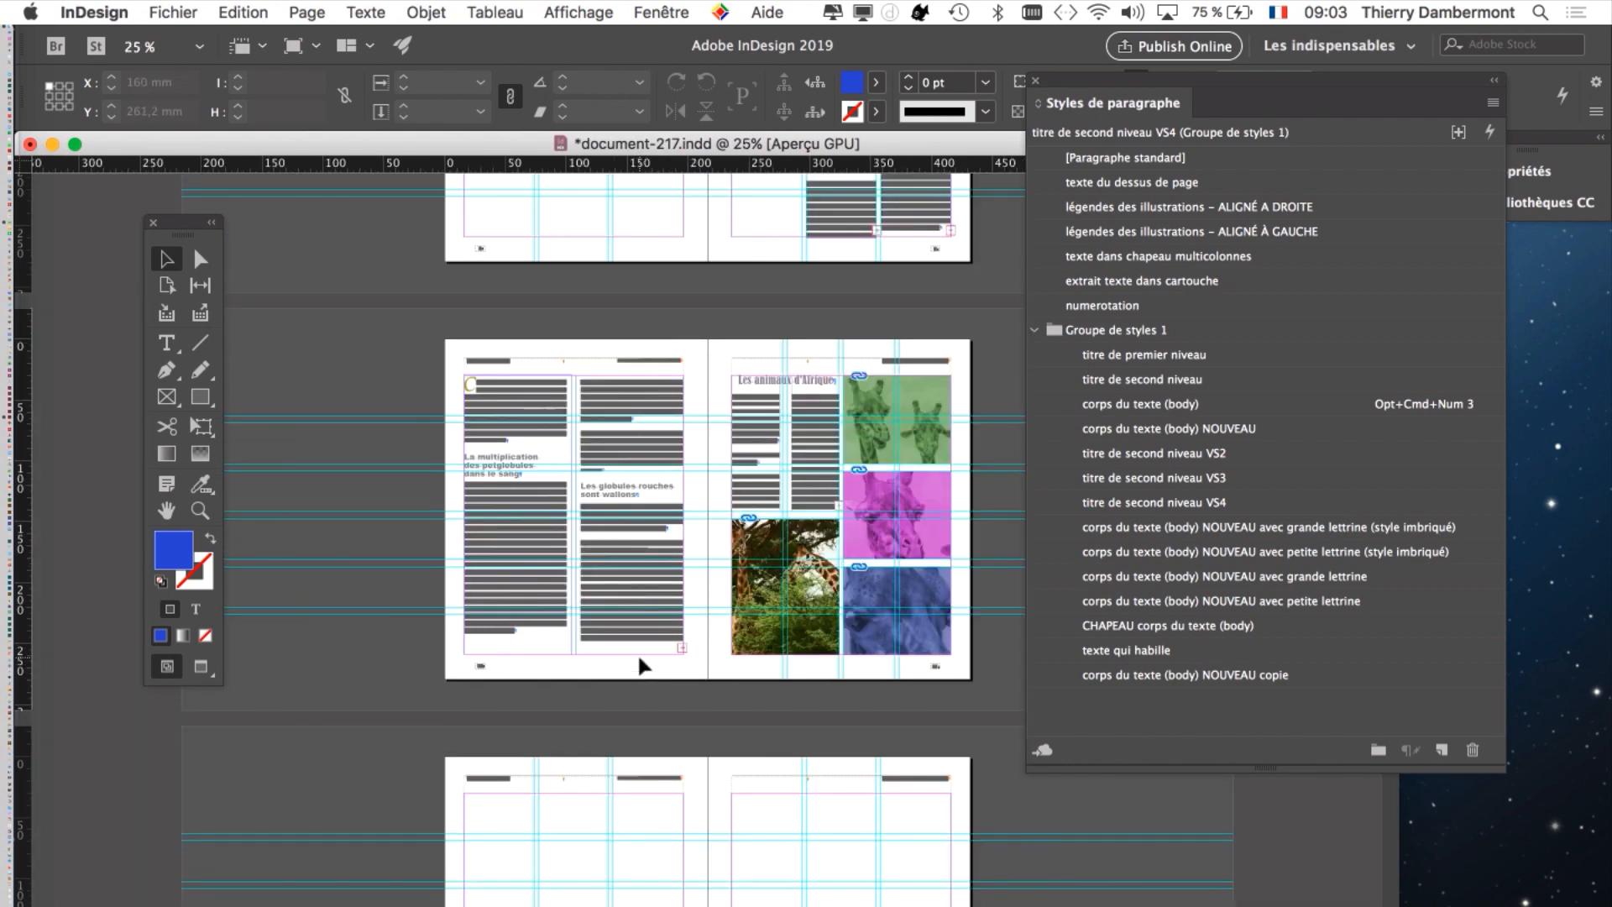
pyautogui.scroll(5, 640, 666)
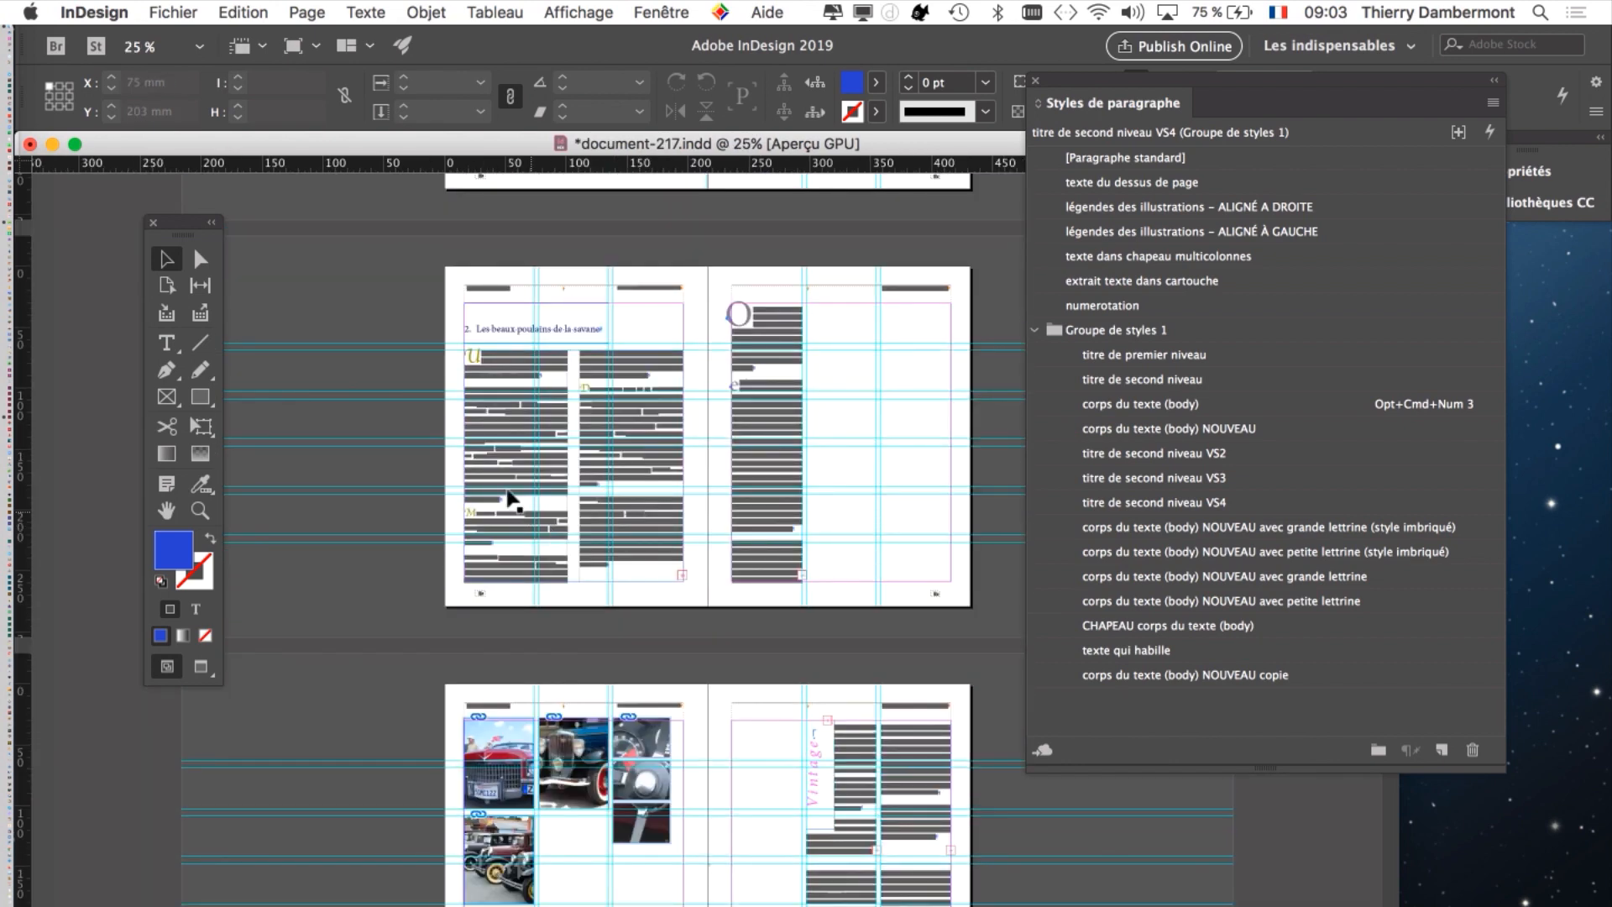
pyautogui.press('super+equal')
pyautogui.press('super+equal')
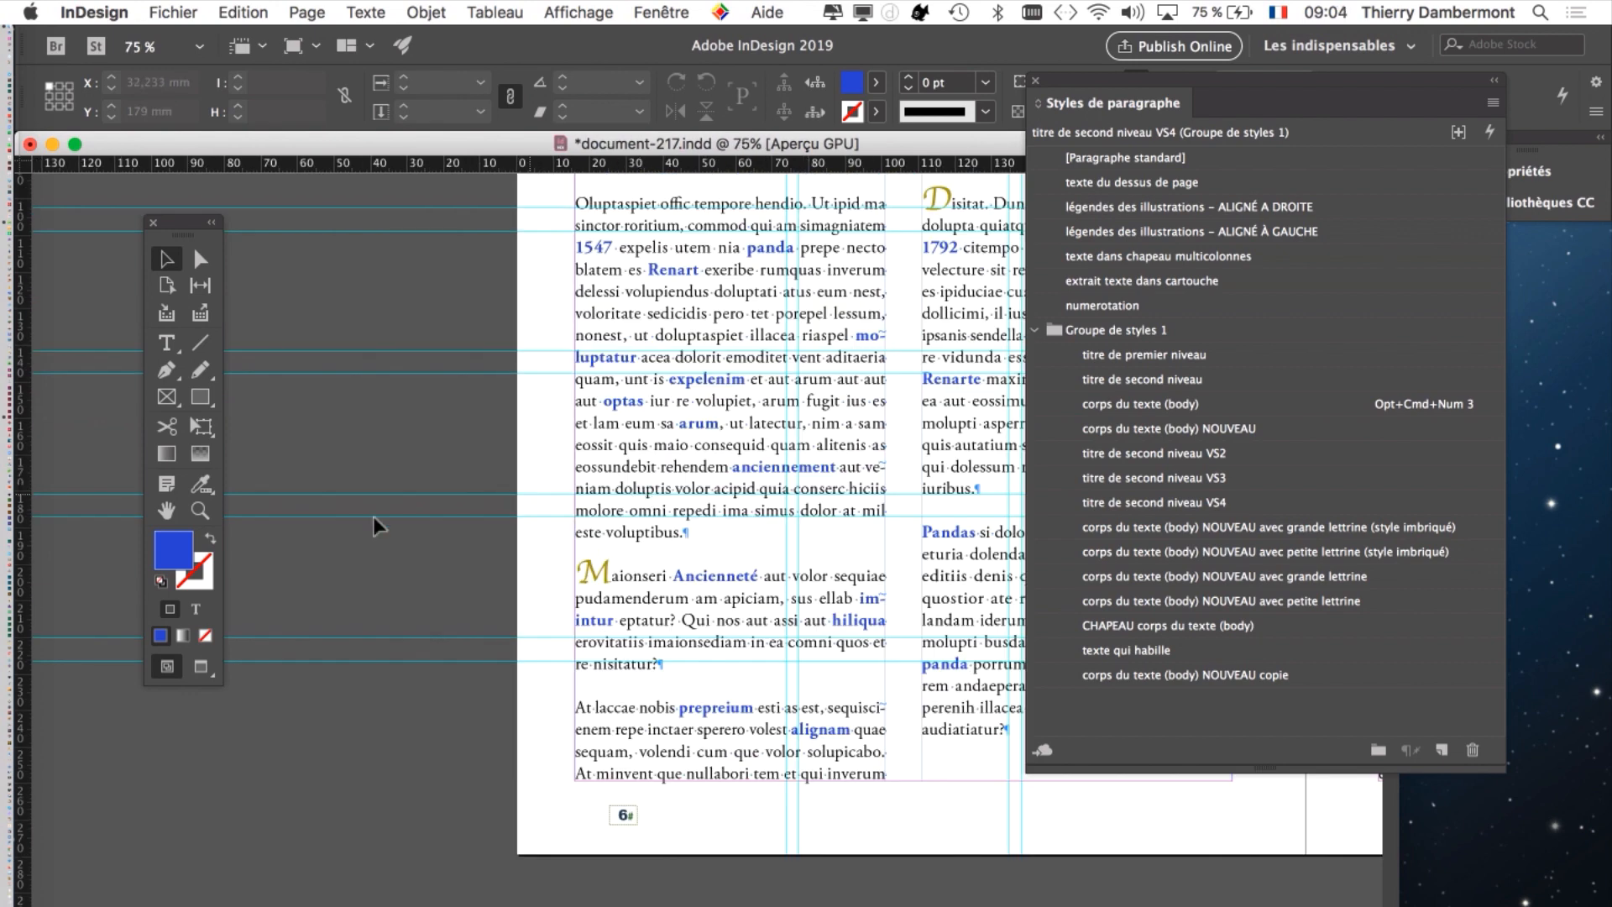
pyautogui.click(201, 666)
# - Examine the body text of page 6 and check which paragraph style the paragraph beginning "Oluptaspiet" uses
pyautogui.click(166, 512)
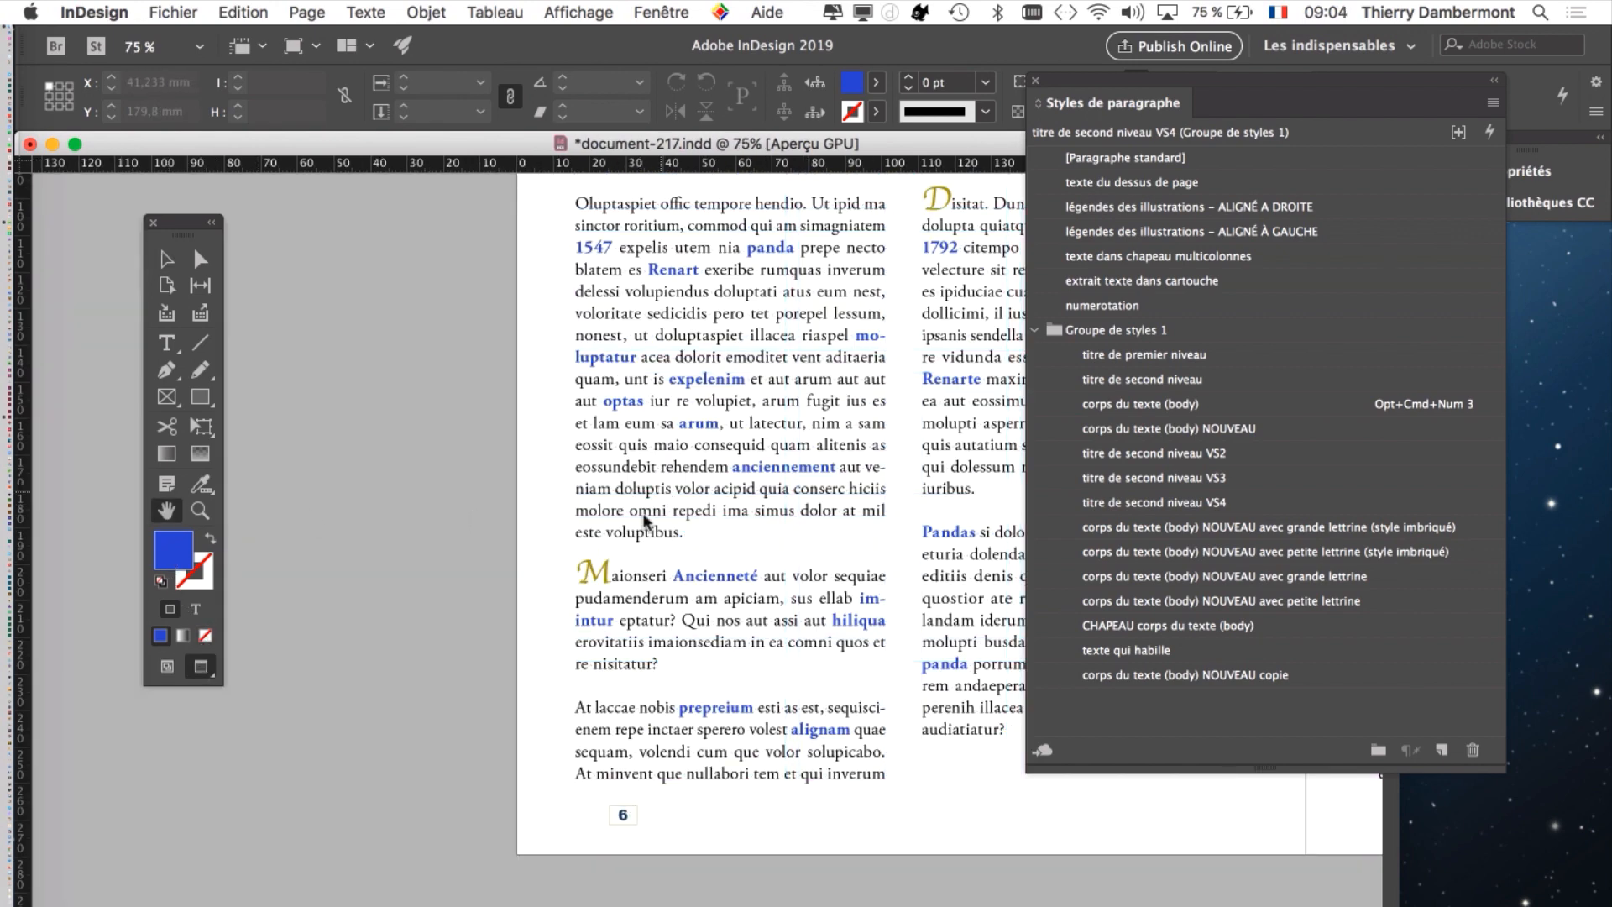
pyautogui.moveTo(669, 499); pyautogui.dragTo(419, 748)
pyautogui.moveTo(595, 592); pyautogui.dragTo(602, 487)
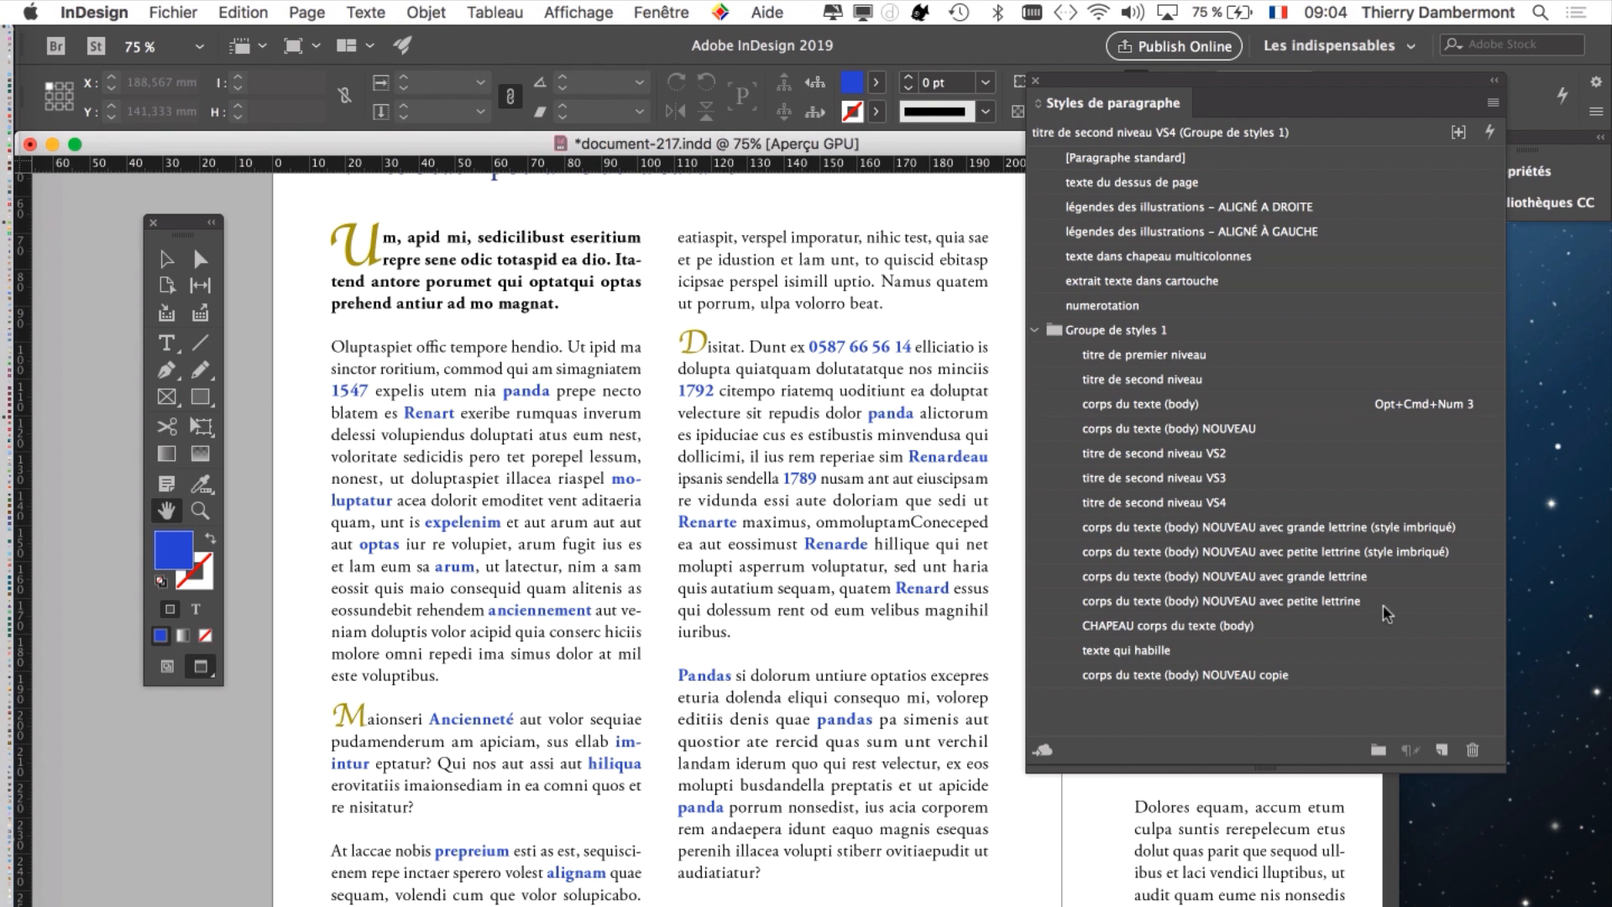
pyautogui.click(166, 345)
pyautogui.click(1384, 576)
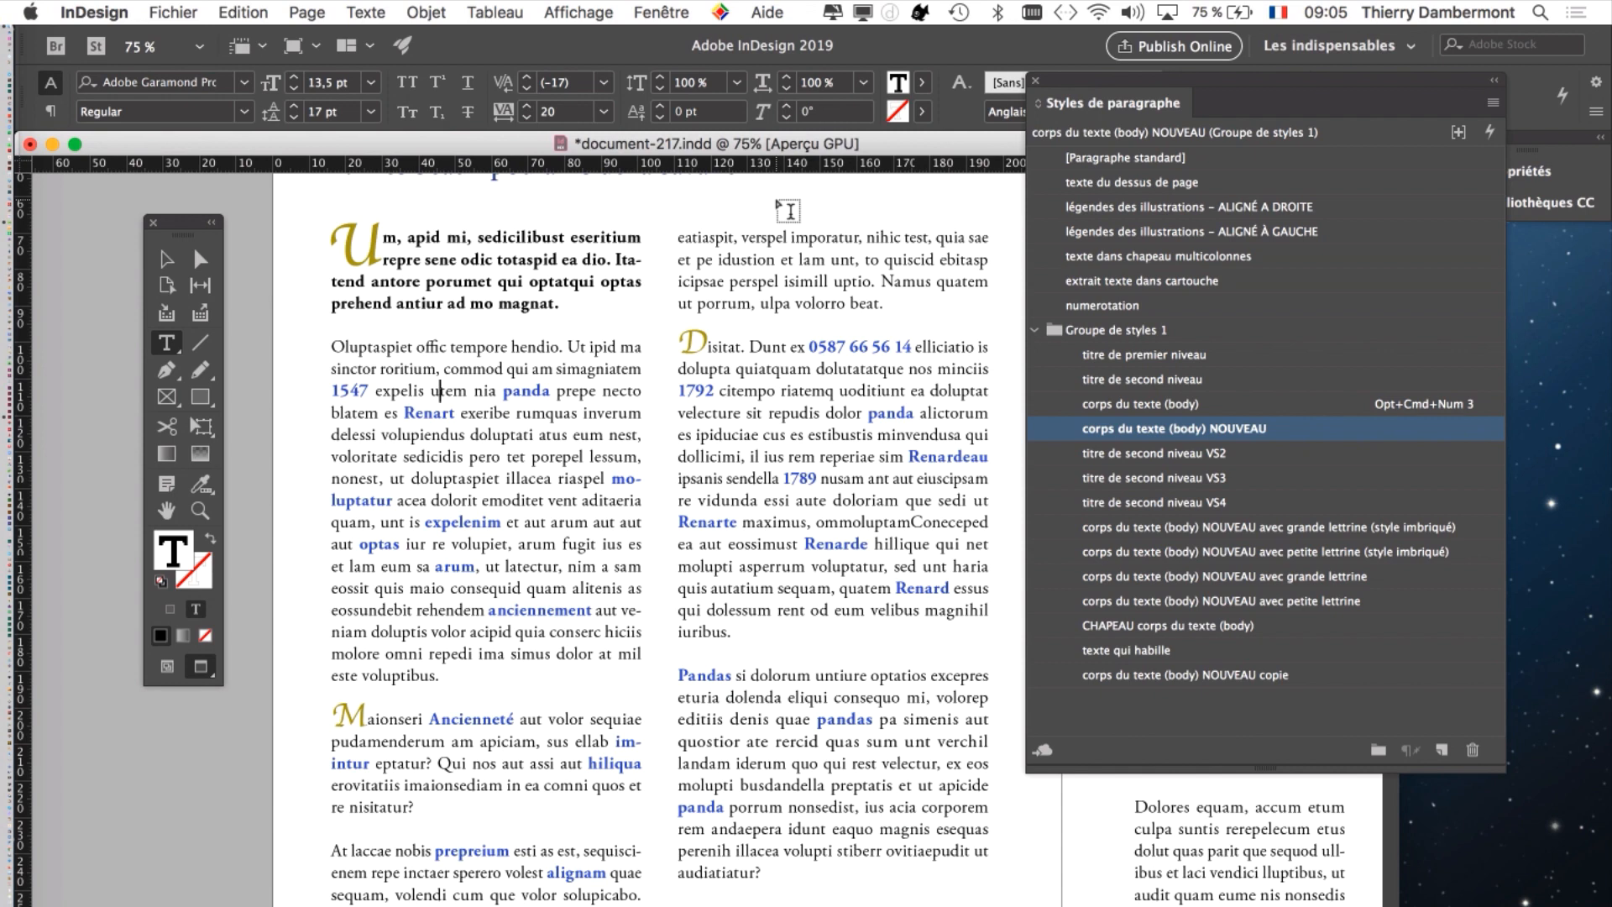
# - Return to the grey headings on page 10, deselect everything with the Selection tool, and reposition the paragraph styles list and floating tools
pyautogui.scroll(-10, 825, 399)
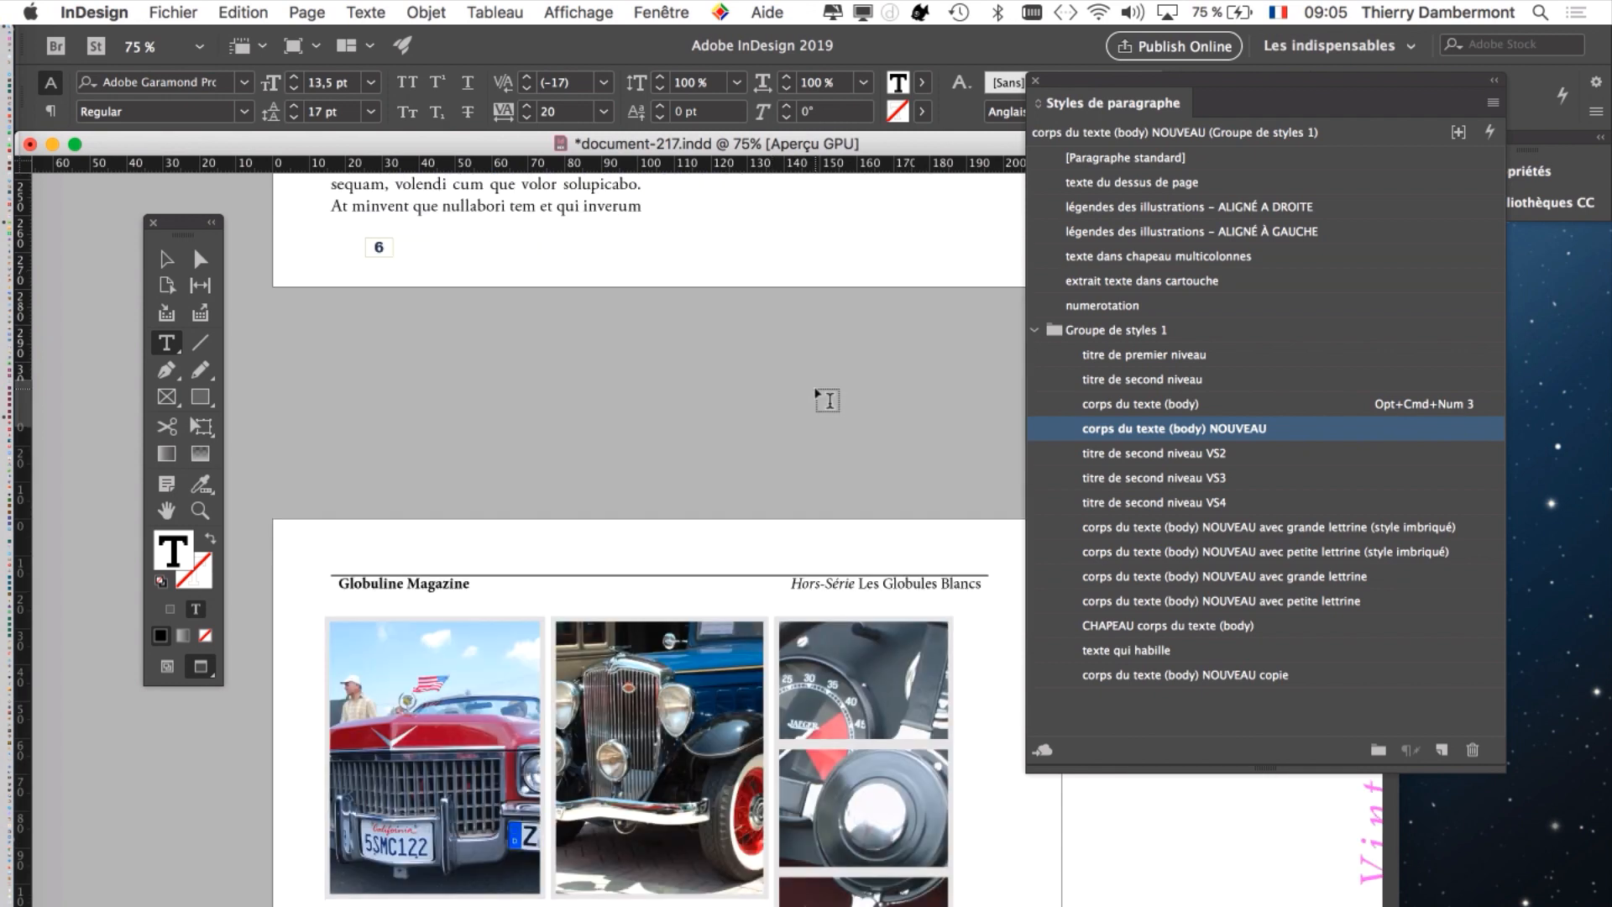
pyautogui.scroll(-10, 827, 401)
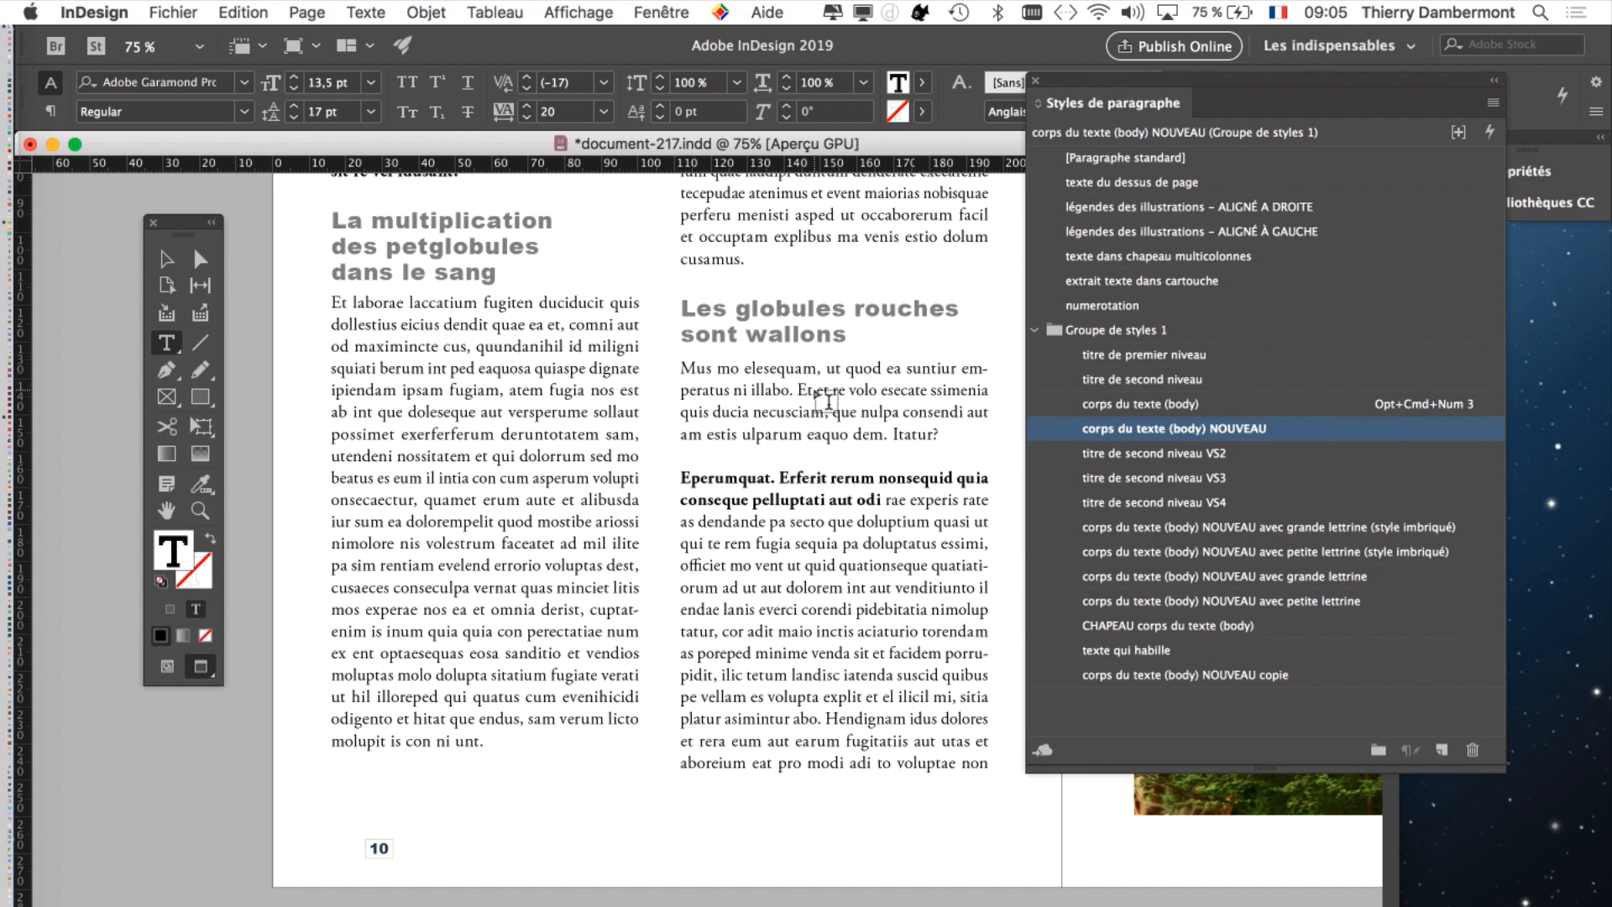
pyautogui.moveTo(1072, 78); pyautogui.dragTo(1109, 165)
pyautogui.click(166, 258)
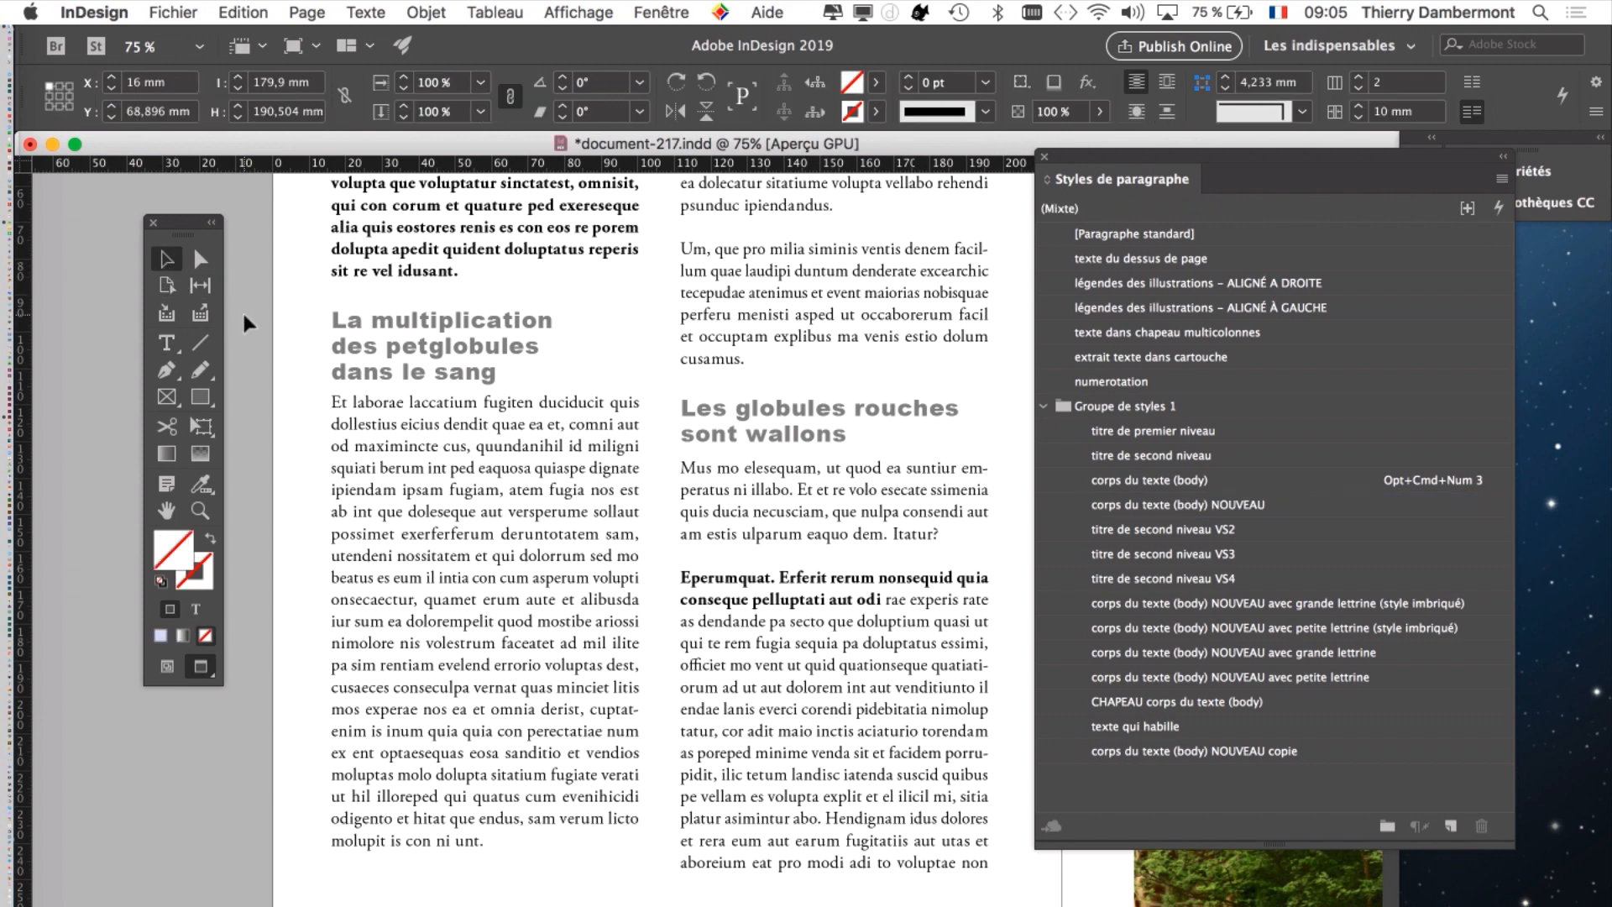
pyautogui.click(244, 317)
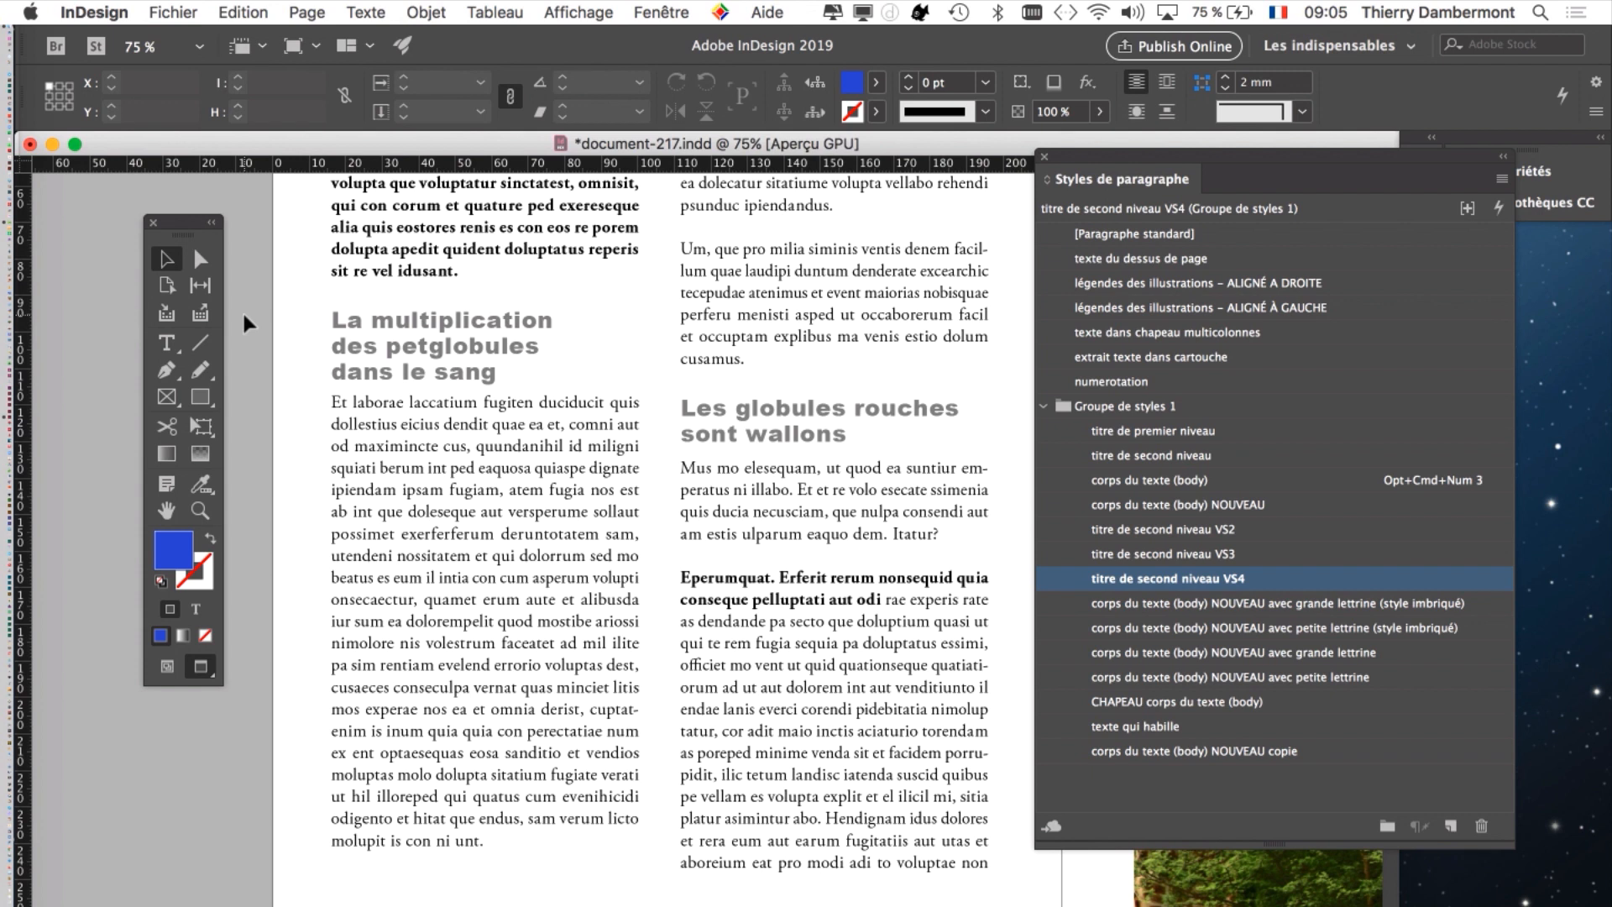
pyautogui.moveTo(180, 223); pyautogui.dragTo(153, 219)
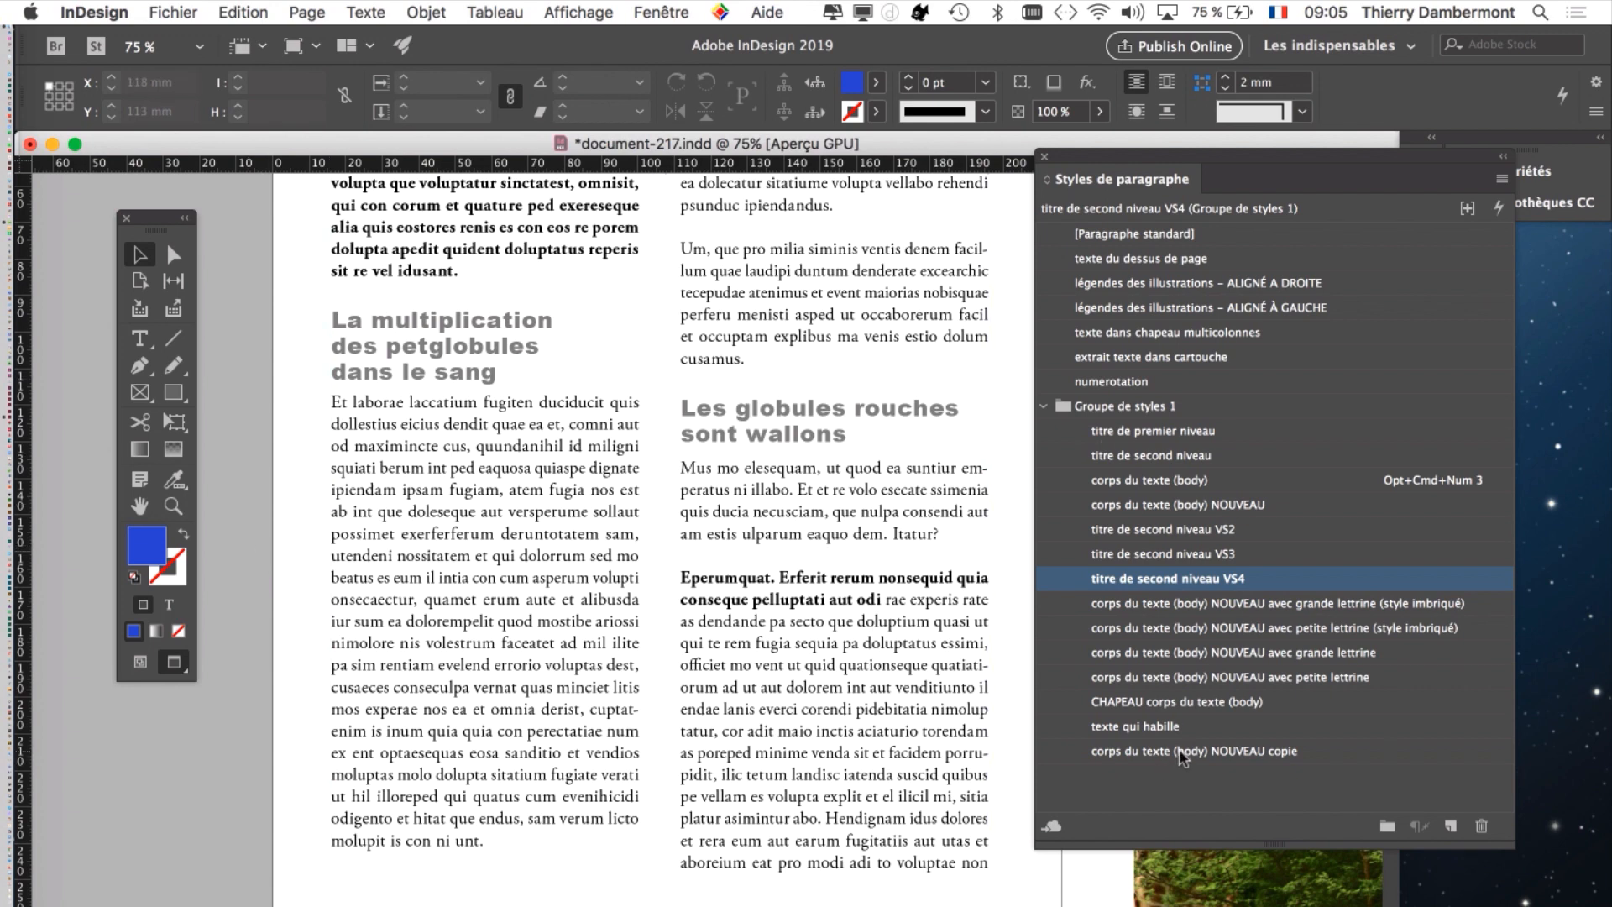
# - Apply the paragraph style "titre de second niveau VS4" to the headings "Les globules rouches sont wallons" and "La multiplication des petglobules dans le sang"
pyautogui.click(134, 340)
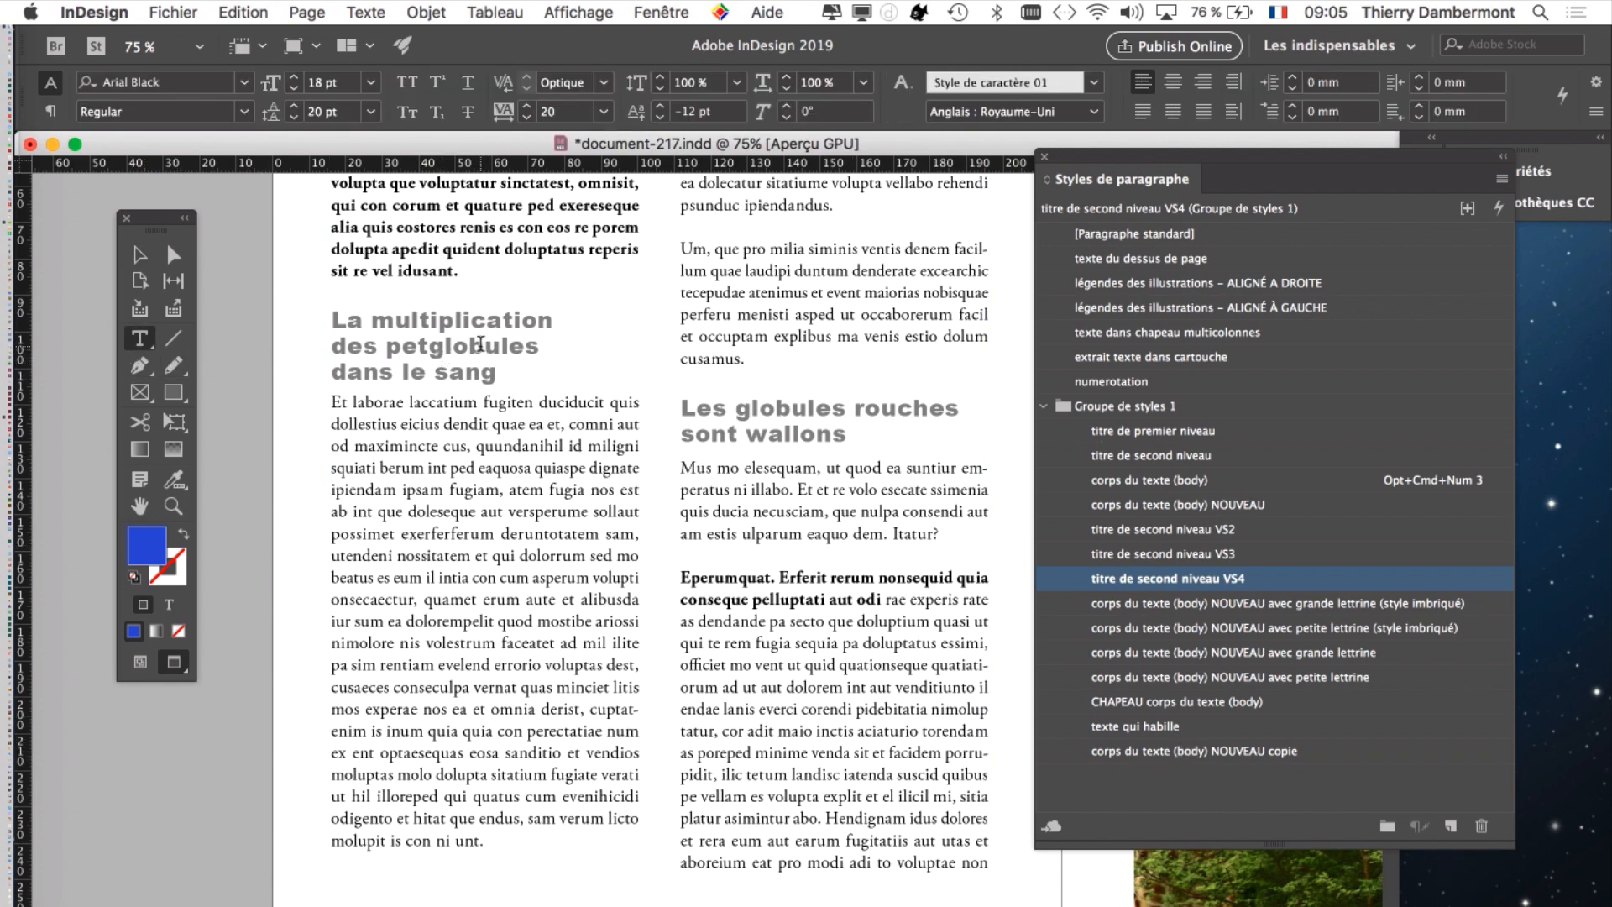
pyautogui.moveTo(1080, 166); pyautogui.dragTo(1022, 142)
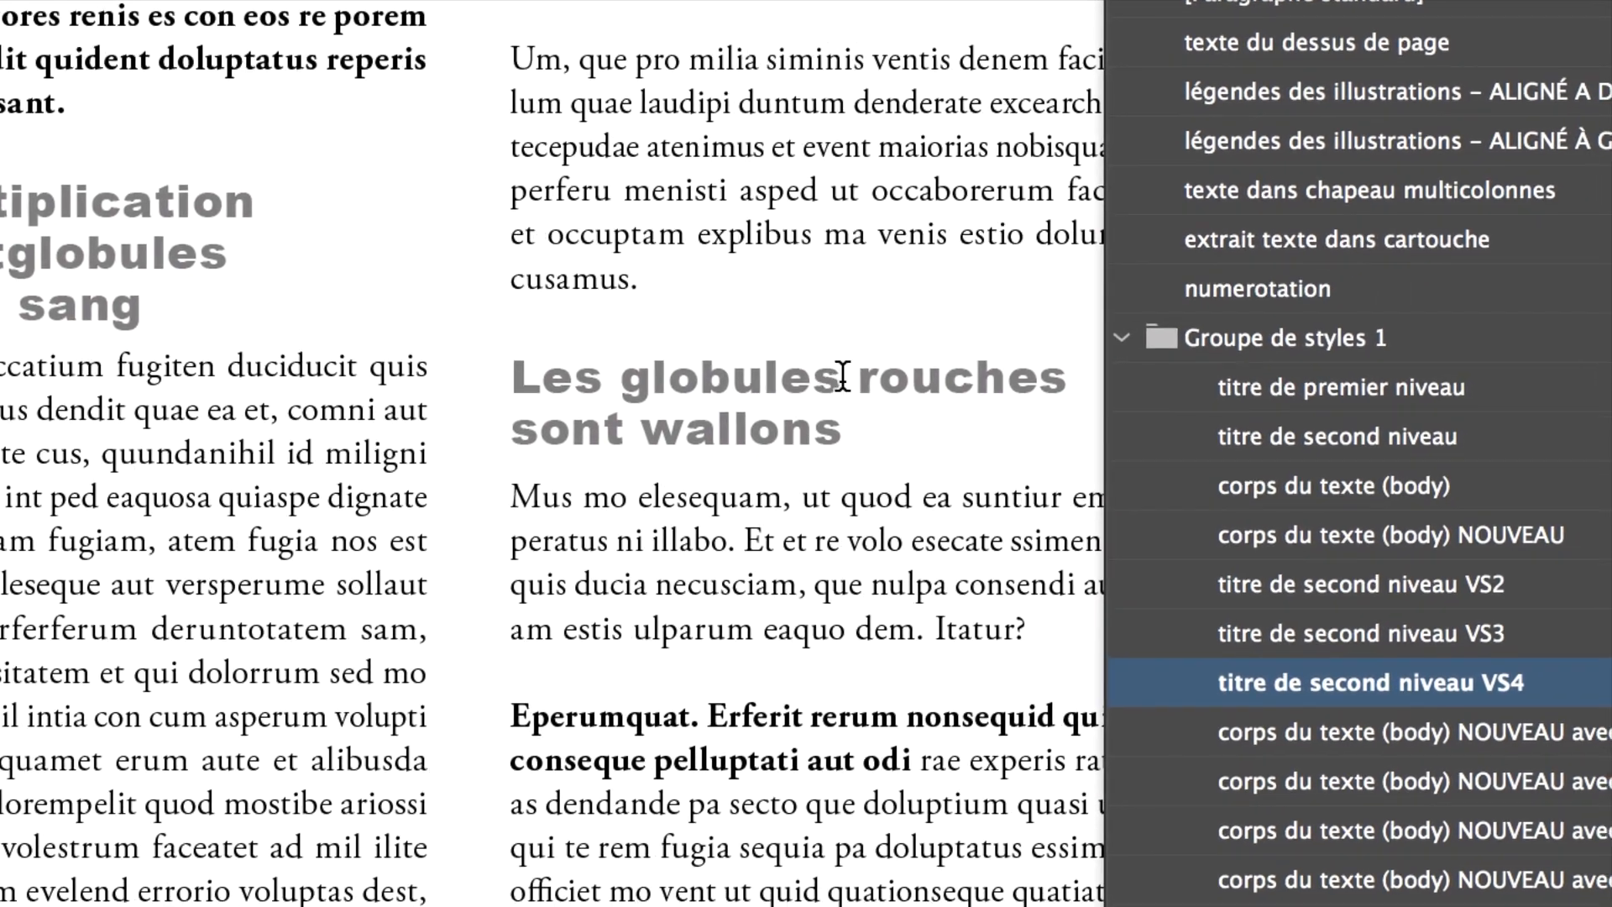
pyautogui.click(868, 414)
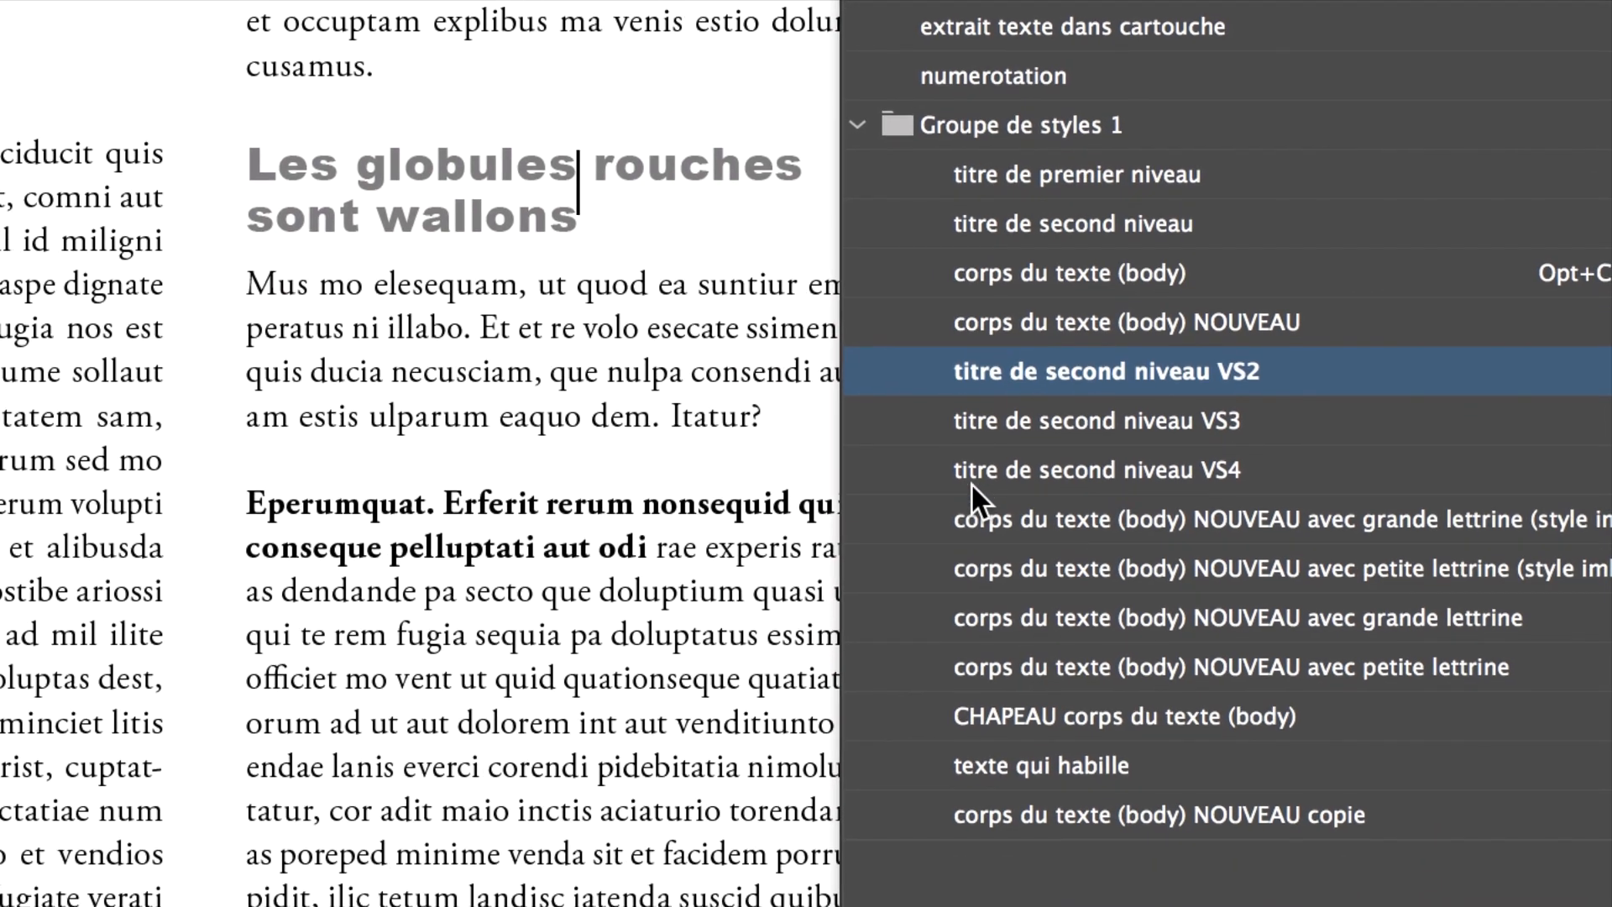
pyautogui.click(970, 473)
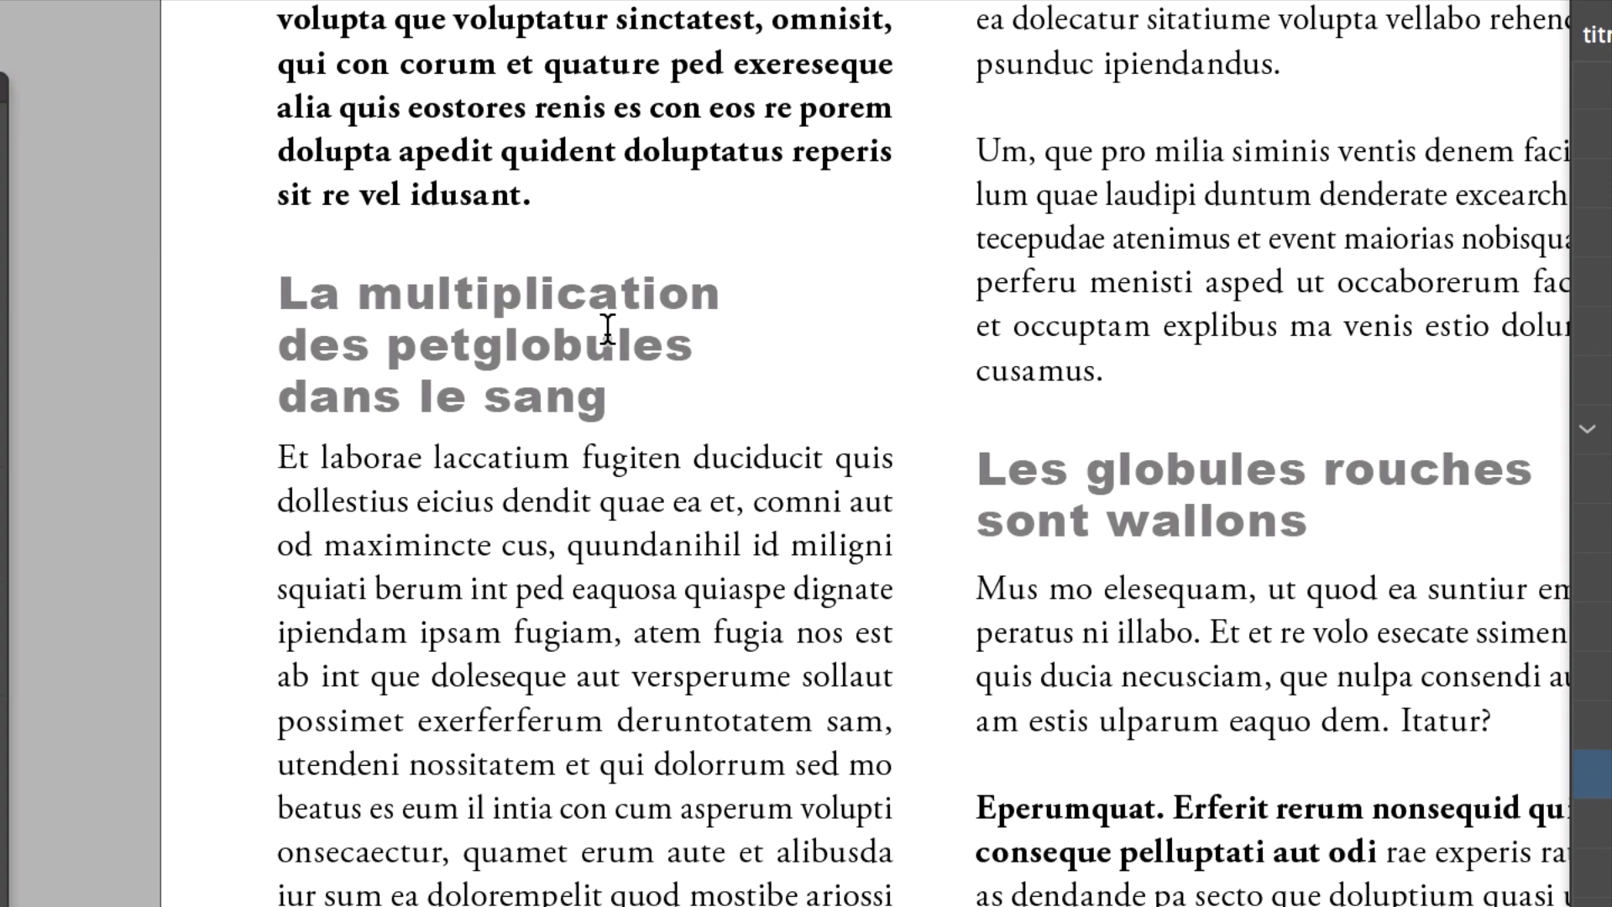
pyautogui.click(539, 294)
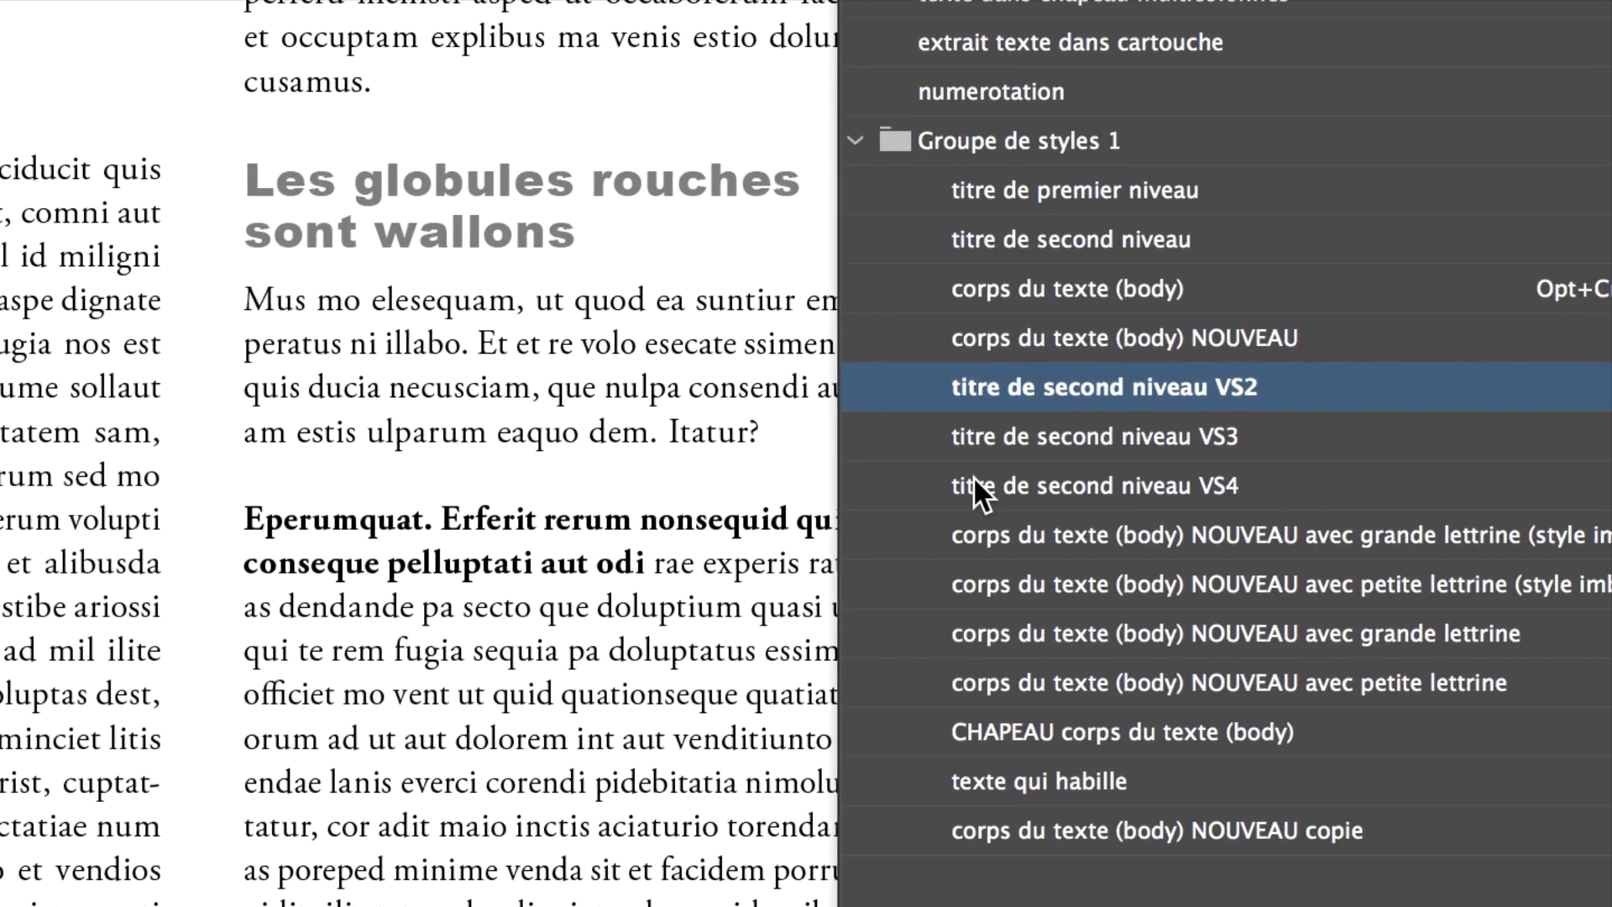
pyautogui.click(1591, 769)
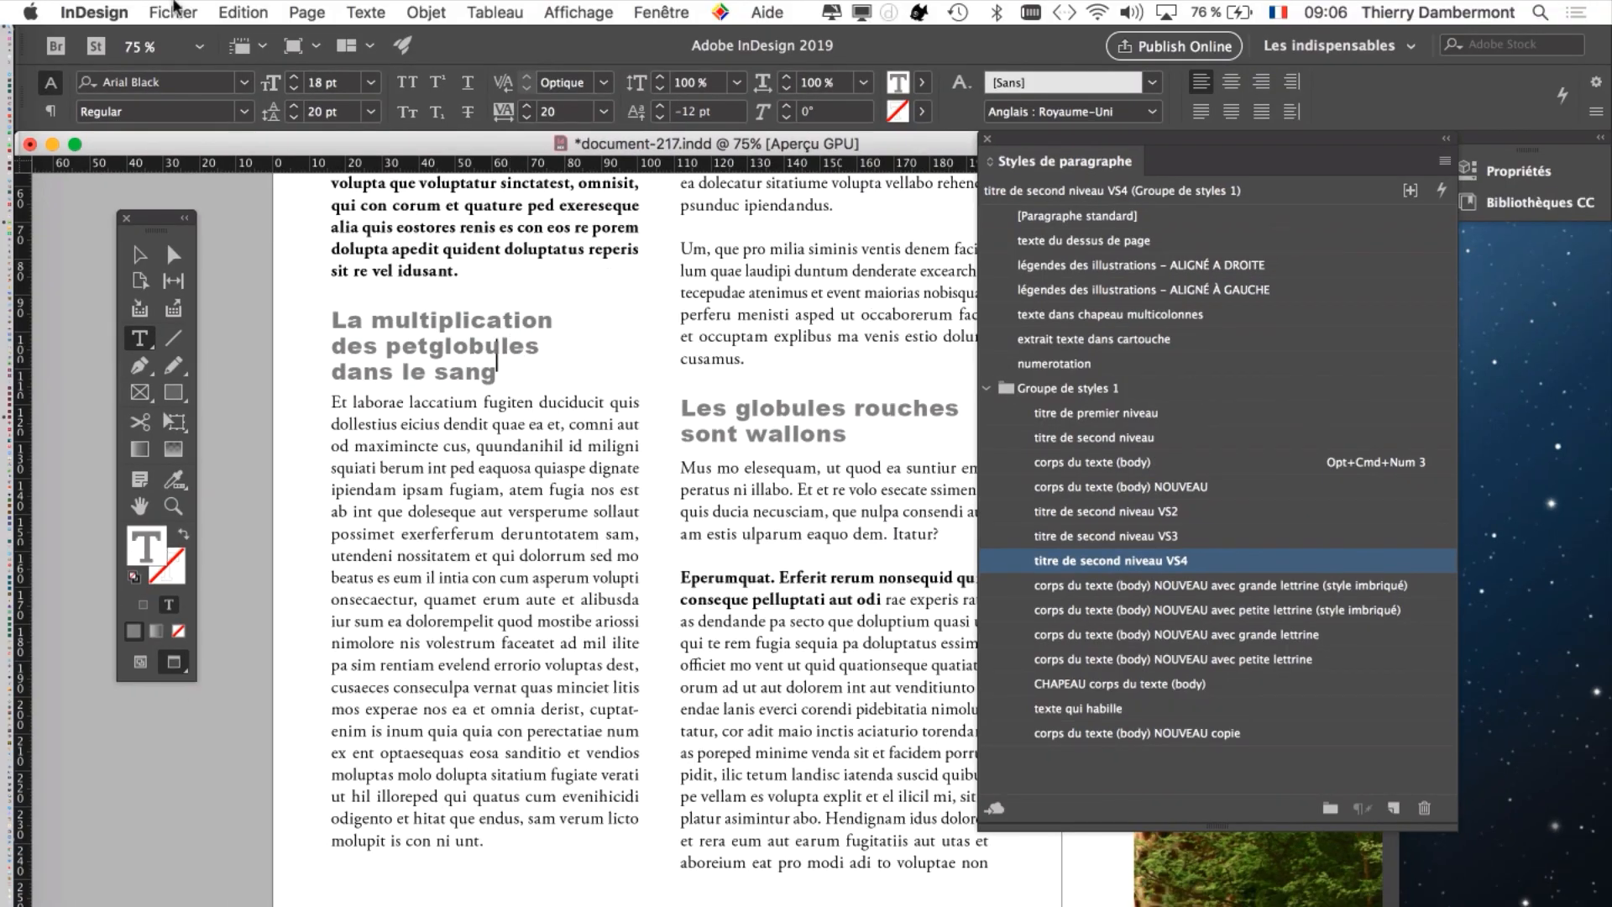
# - Save the document under the new name "document-218.indd" in the folder "Dossier document-217"
pyautogui.click(174, 12)
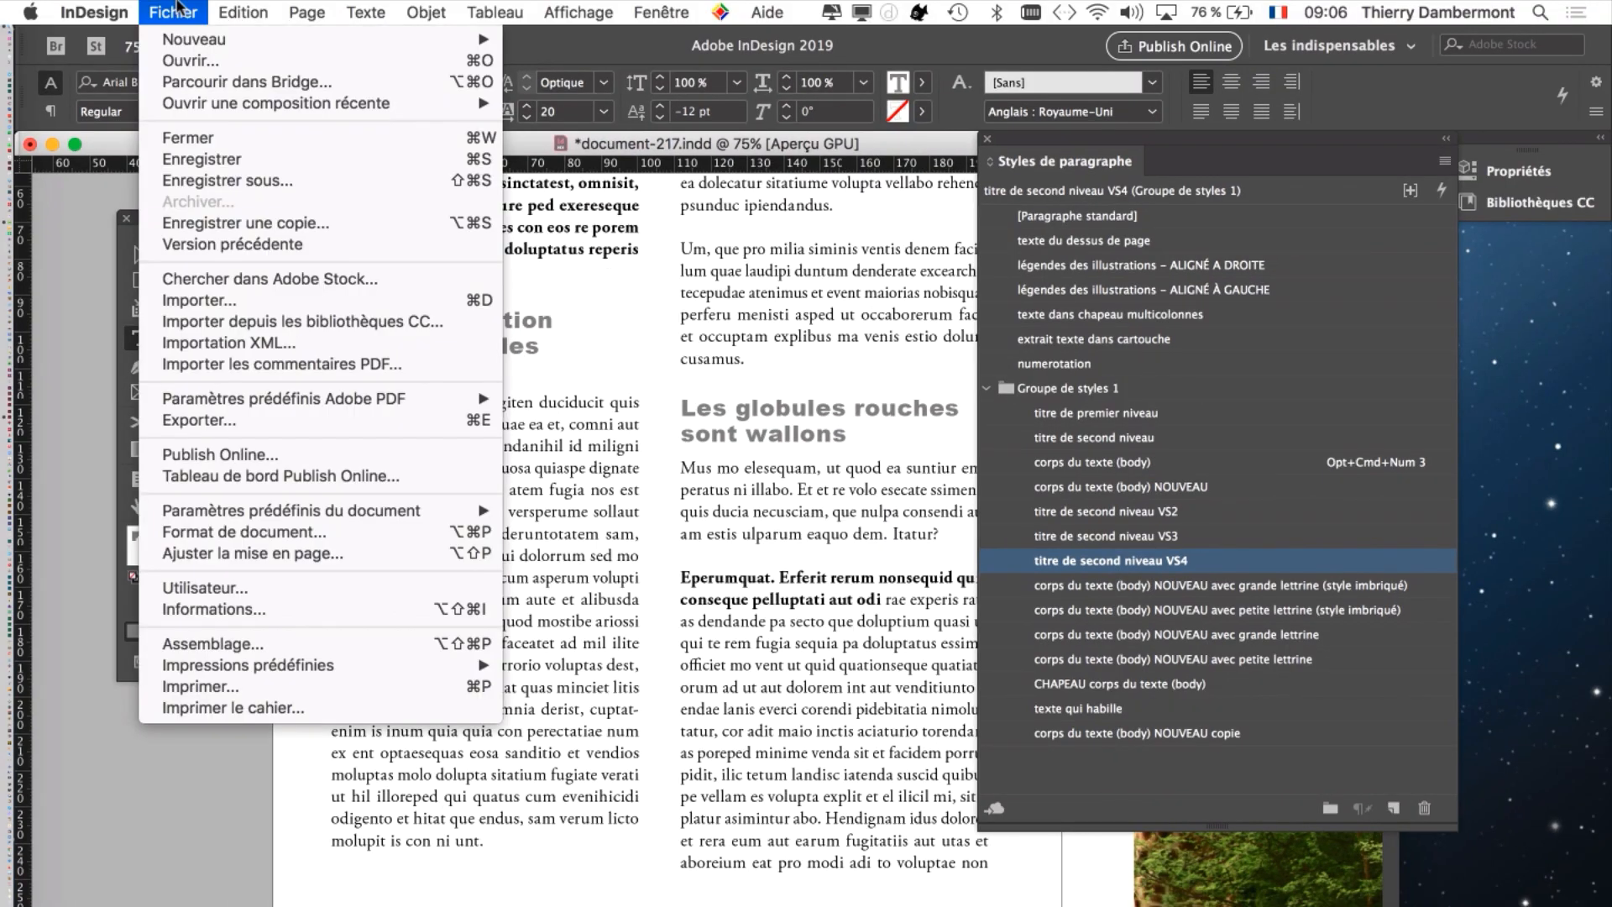
pyautogui.click(270, 179)
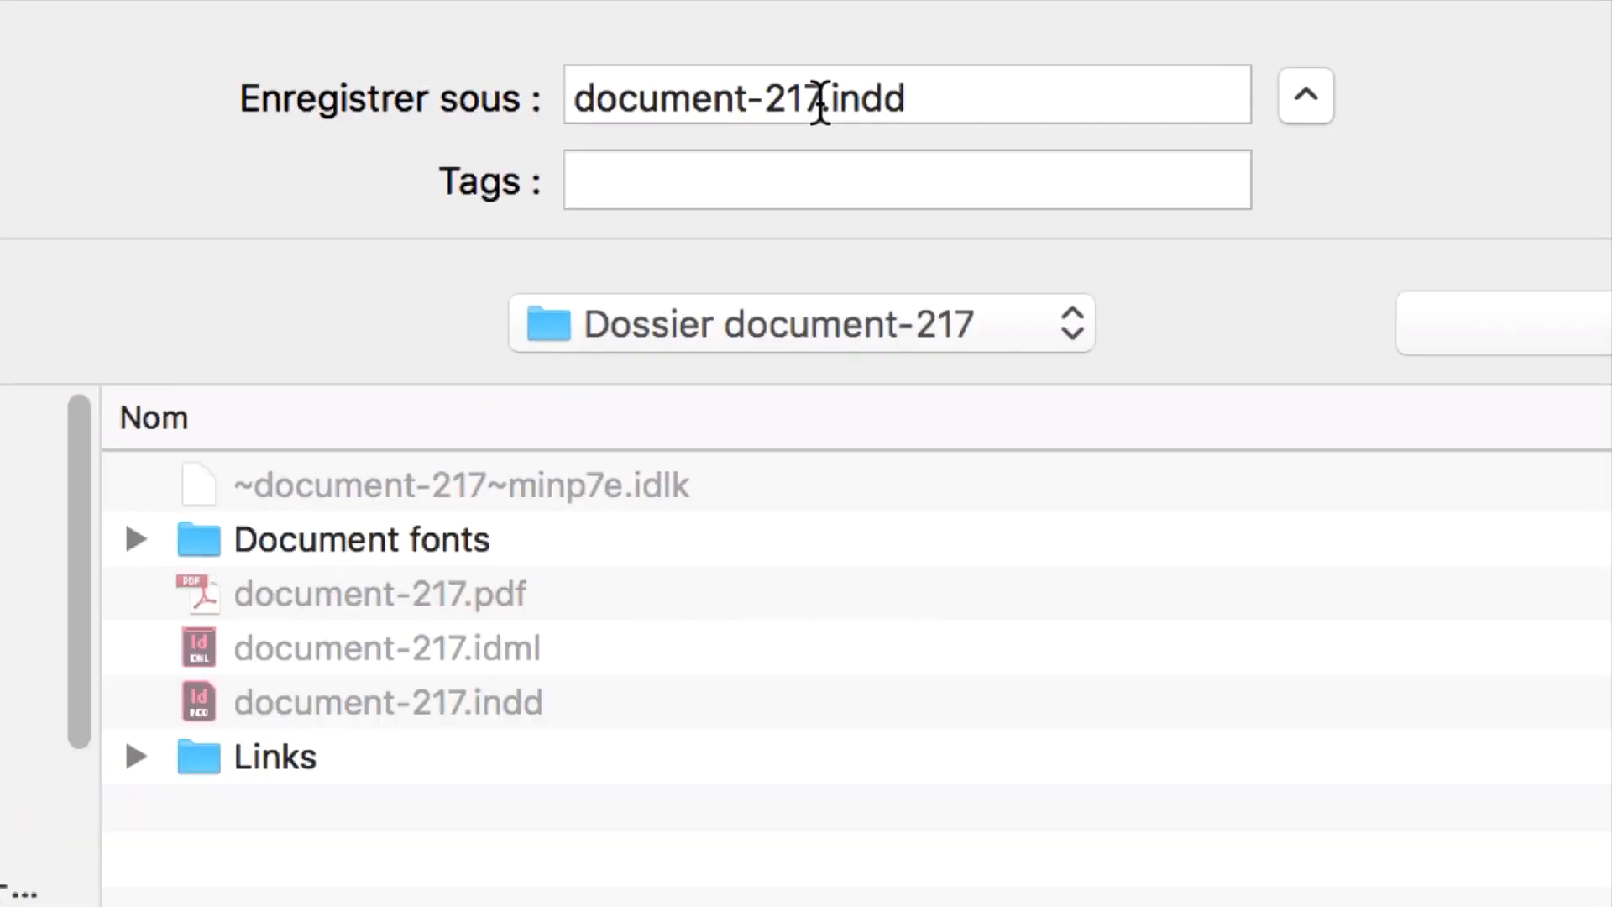
pyautogui.click(820, 101)
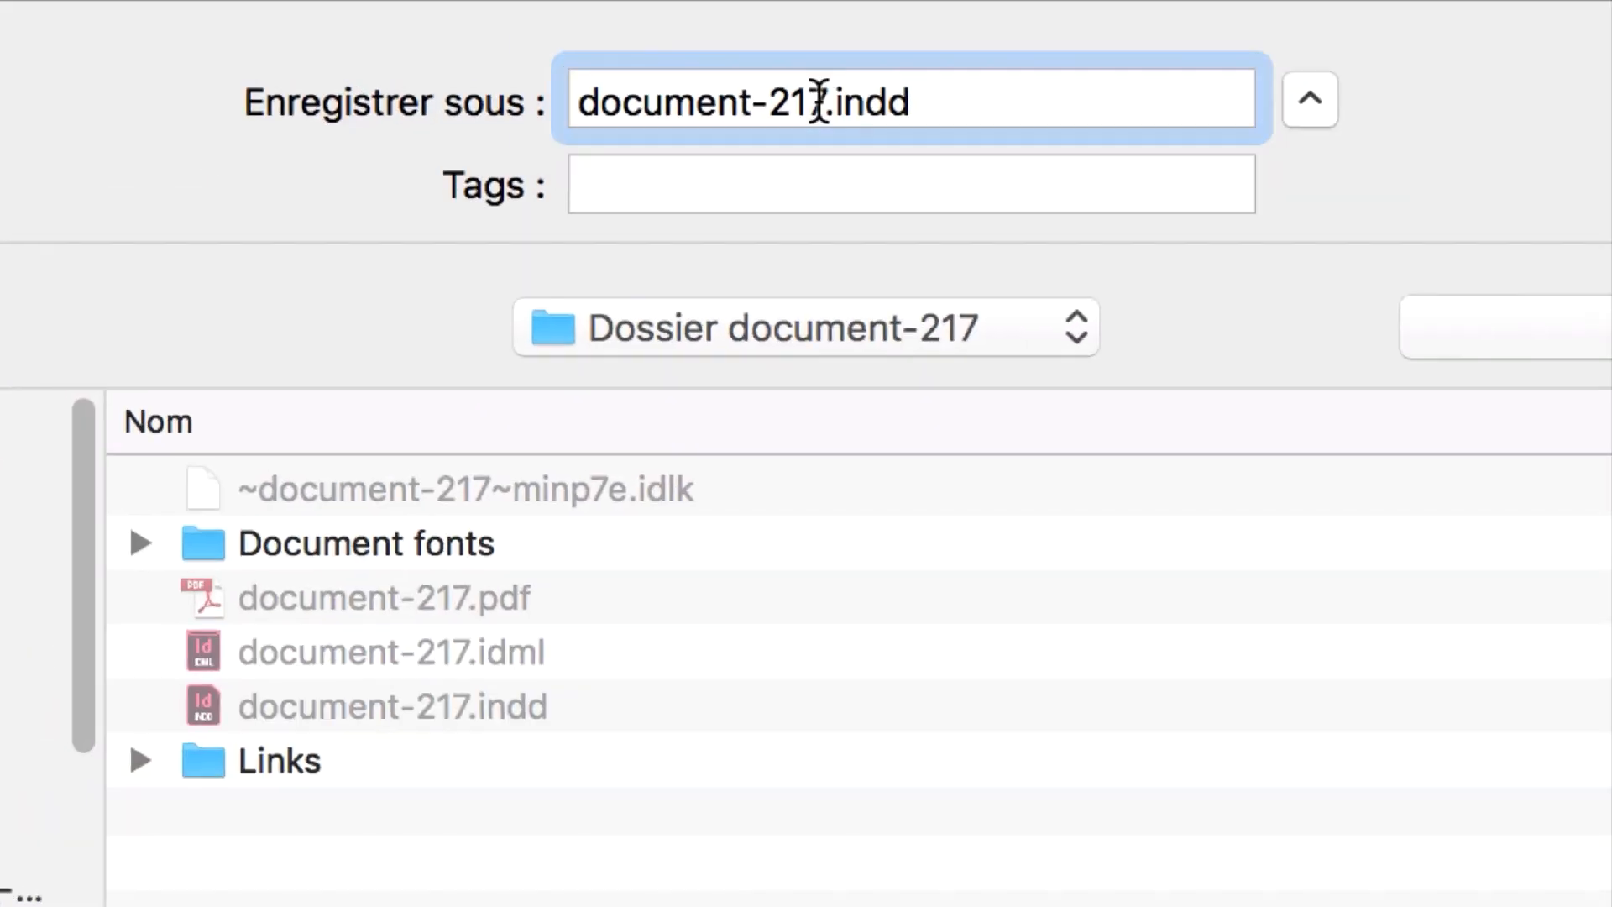
pyautogui.hotkey('shift', 'Left')
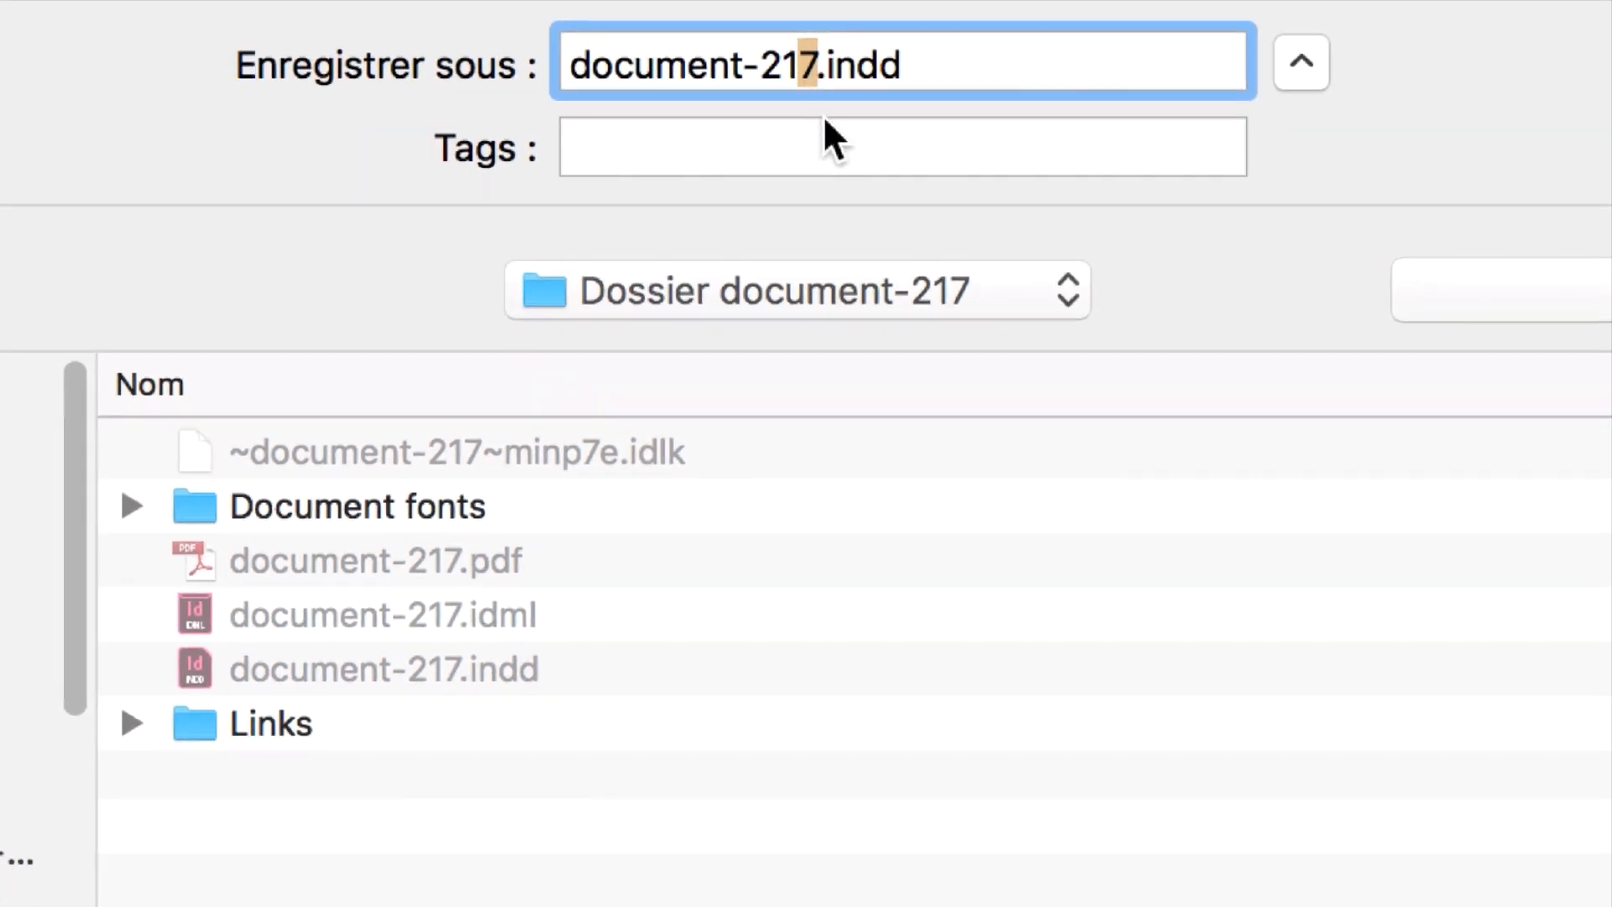
pyautogui.write('8')
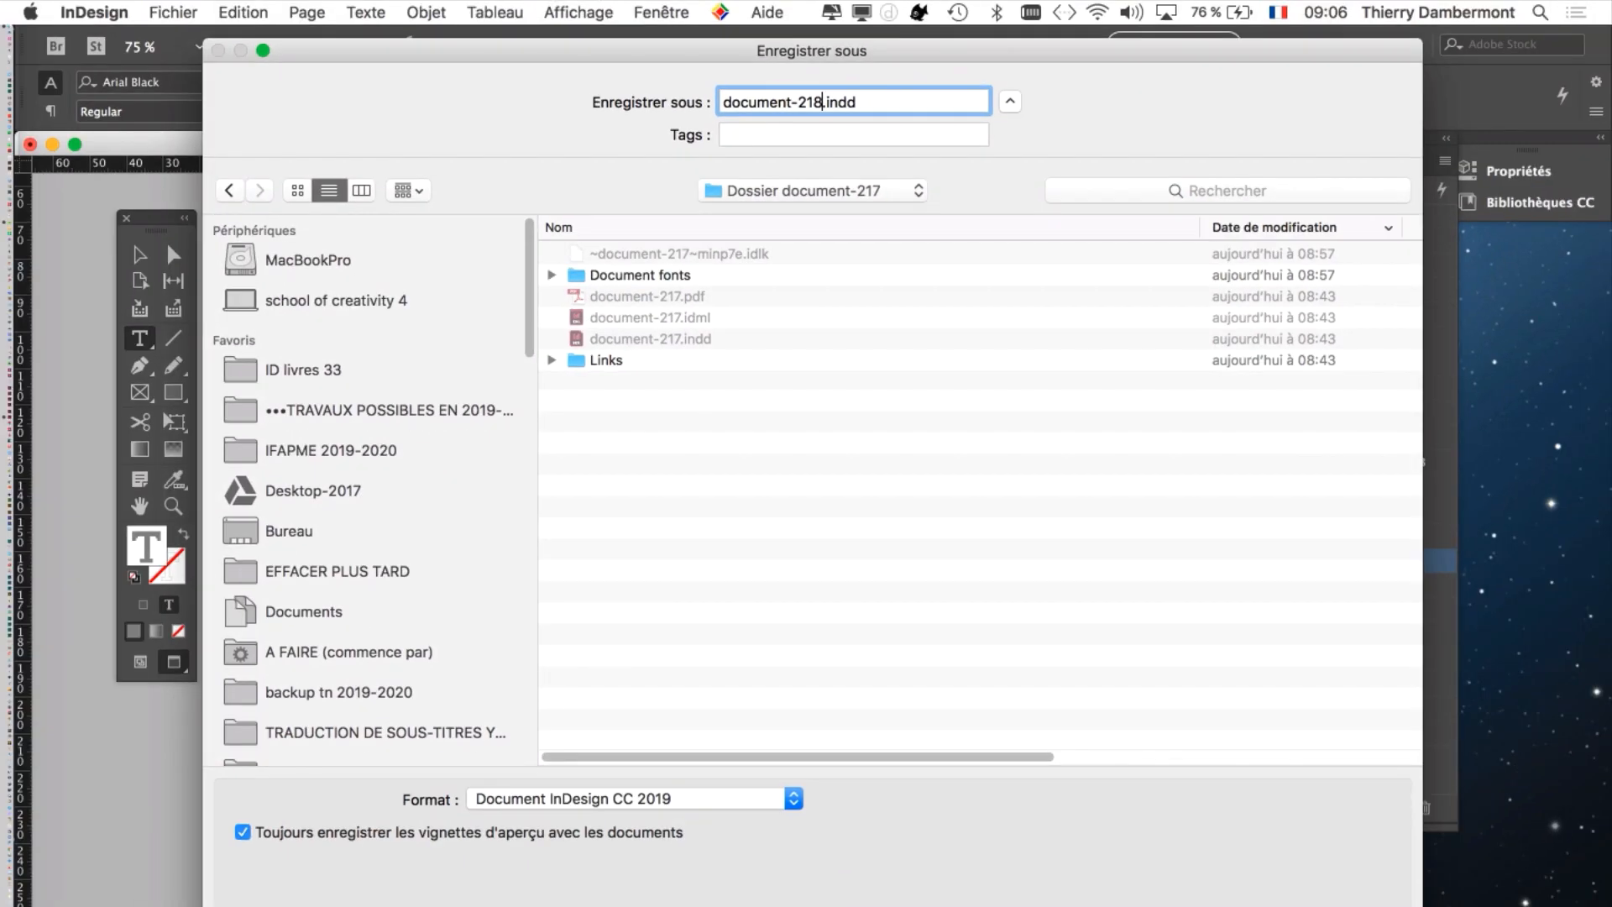
pyautogui.press('Return')
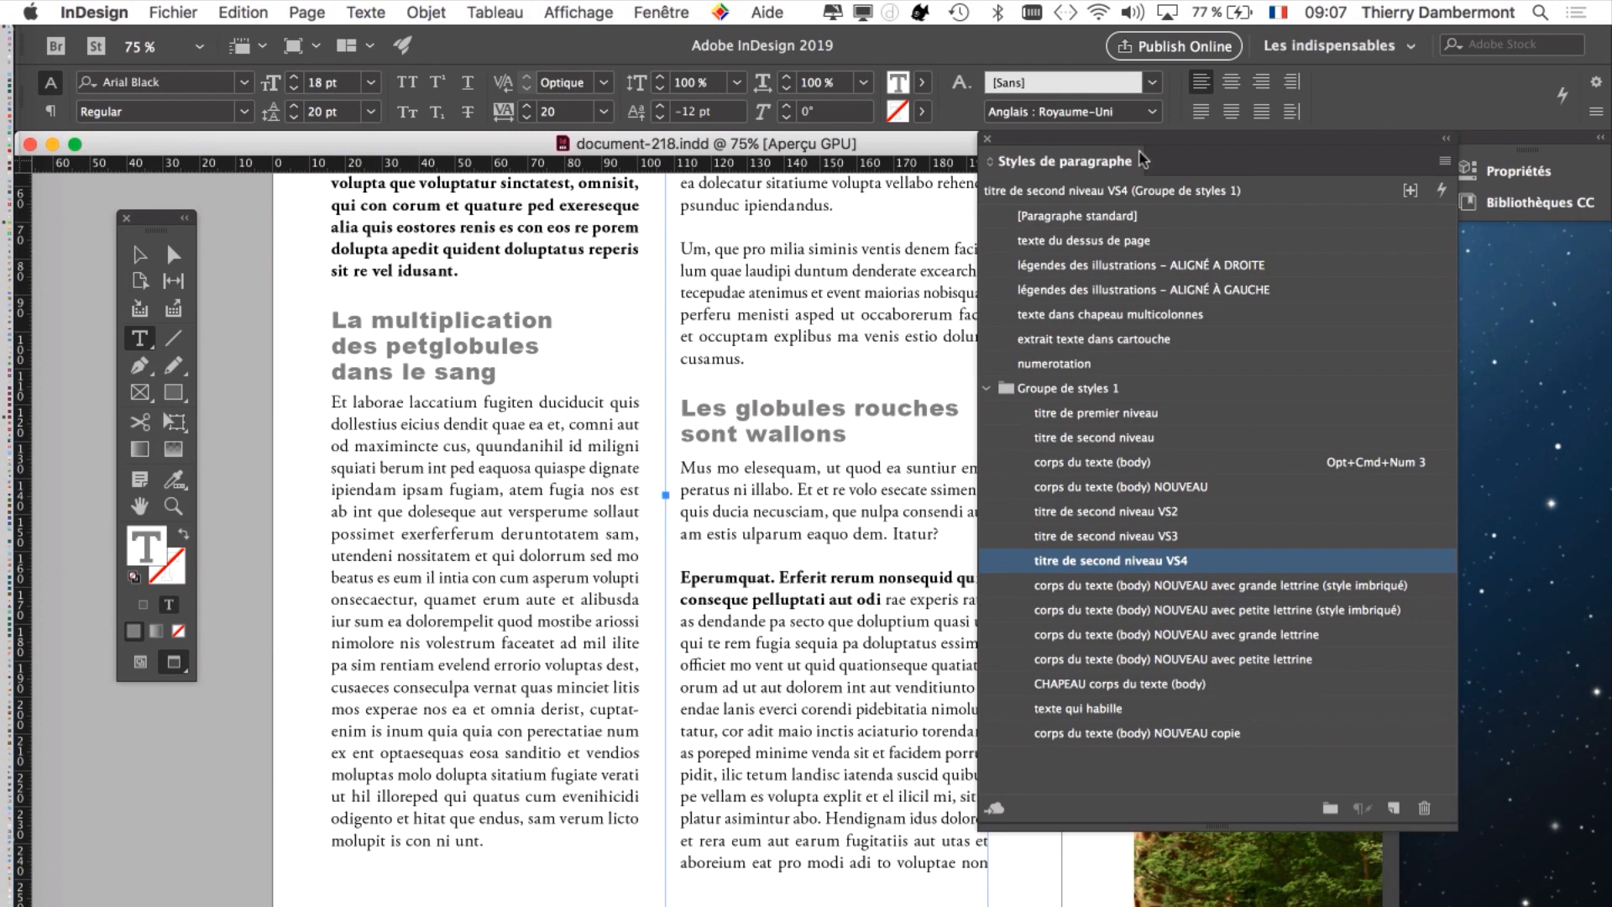
# - Review the paragraph and character formatting settings of the heading "La multiplication des petglobules dans le sang" and close them again
pyautogui.moveTo(1054, 143); pyautogui.dragTo(1208, 126)
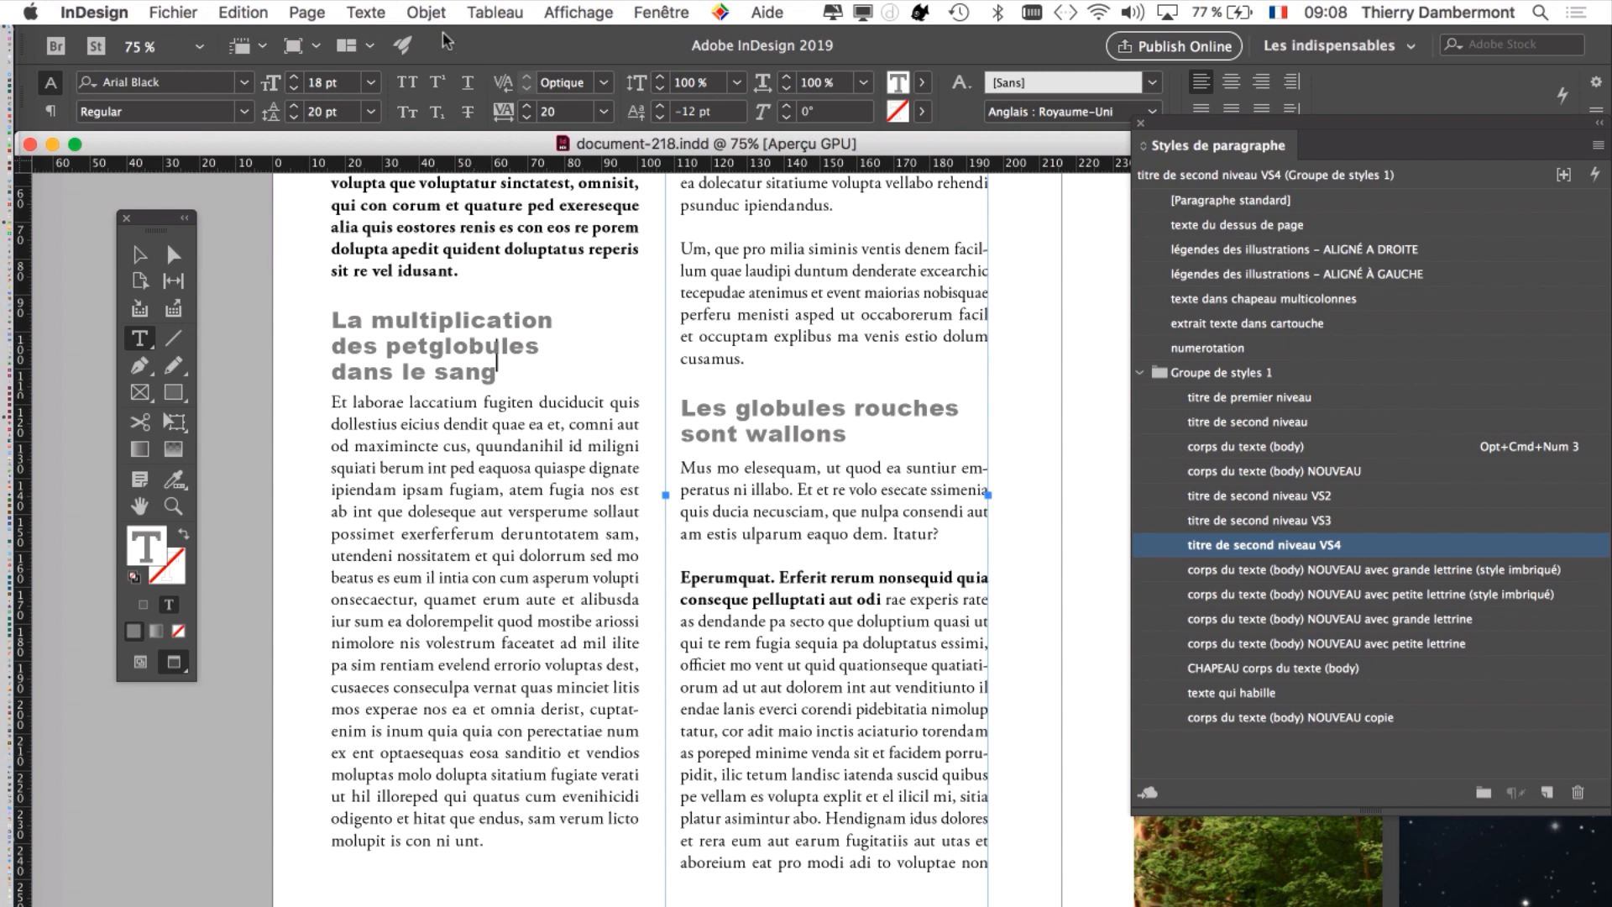
pyautogui.click(366, 12)
pyautogui.click(411, 118)
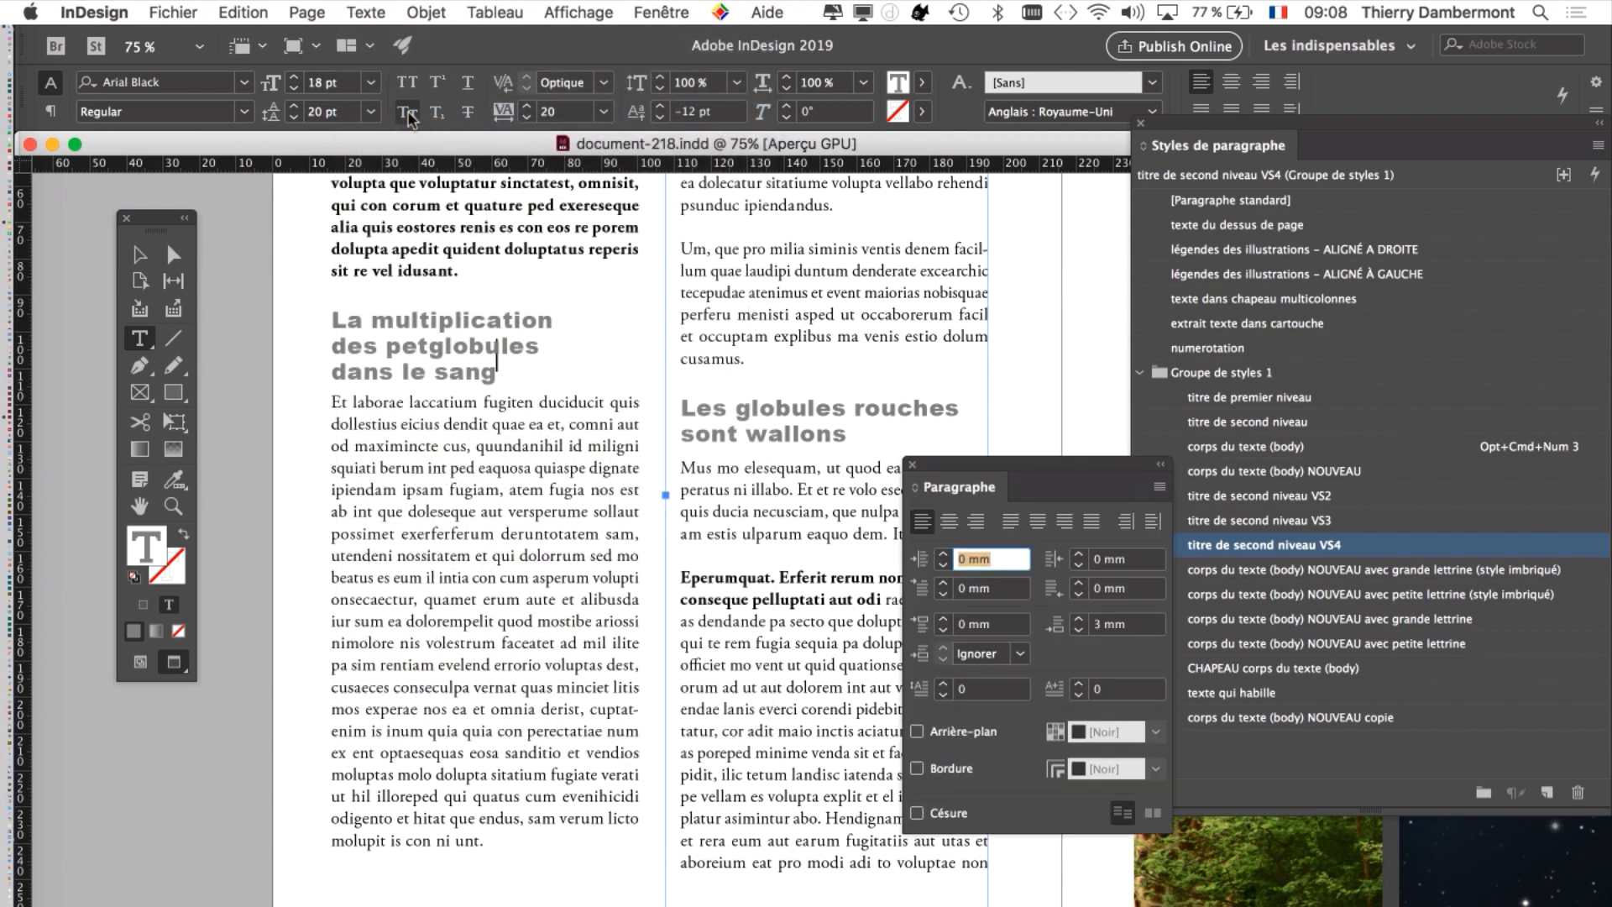
pyautogui.click(367, 11)
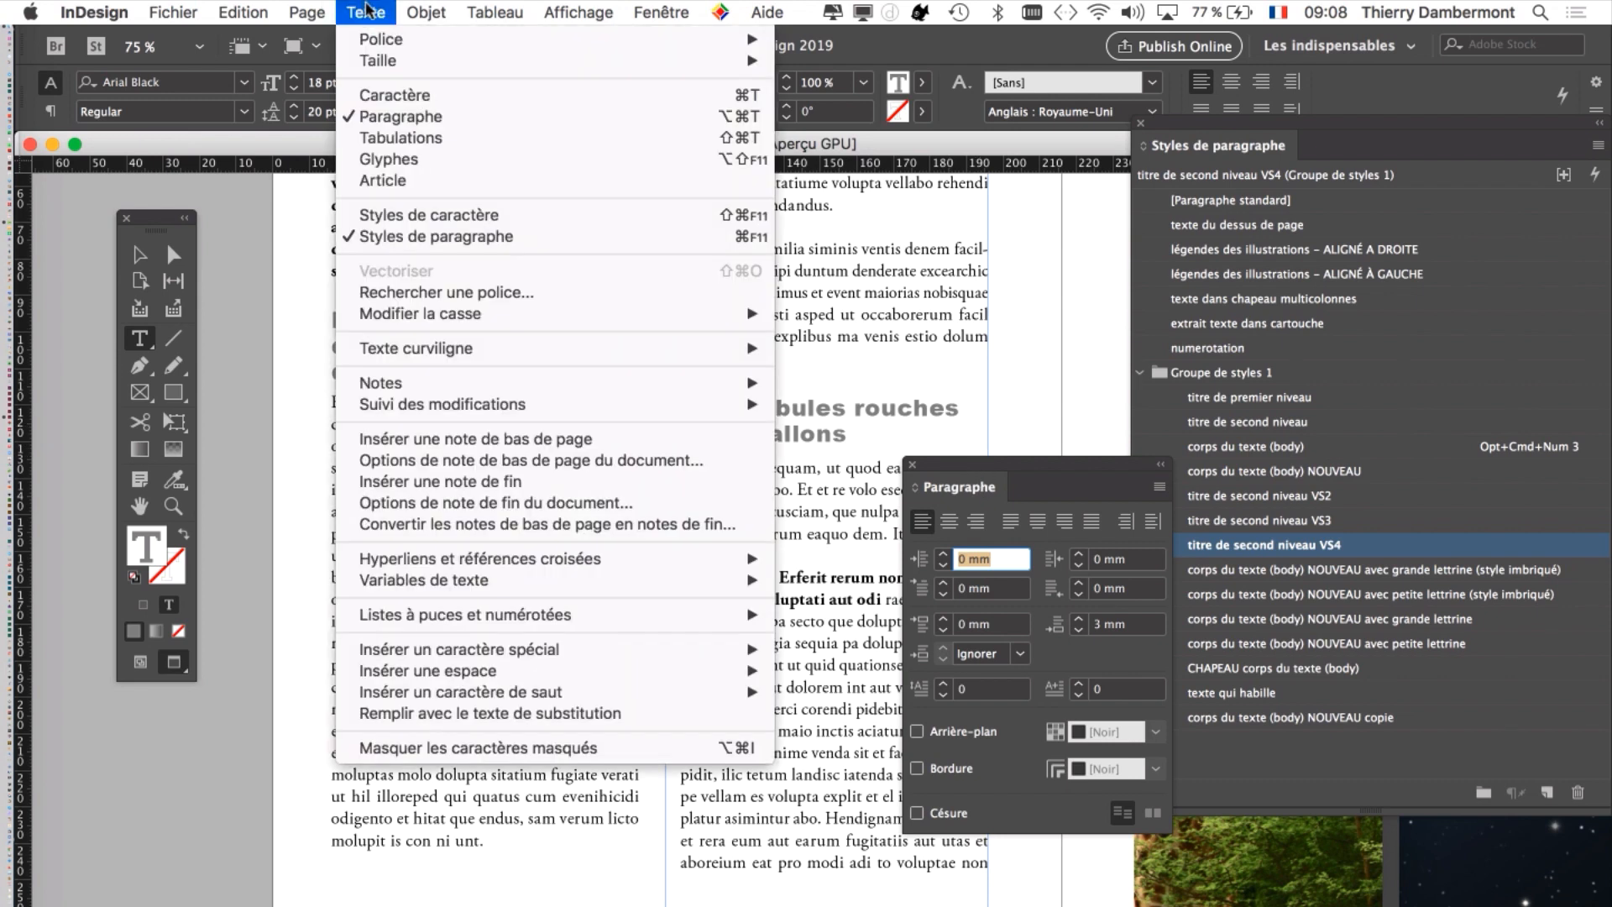
pyautogui.click(394, 94)
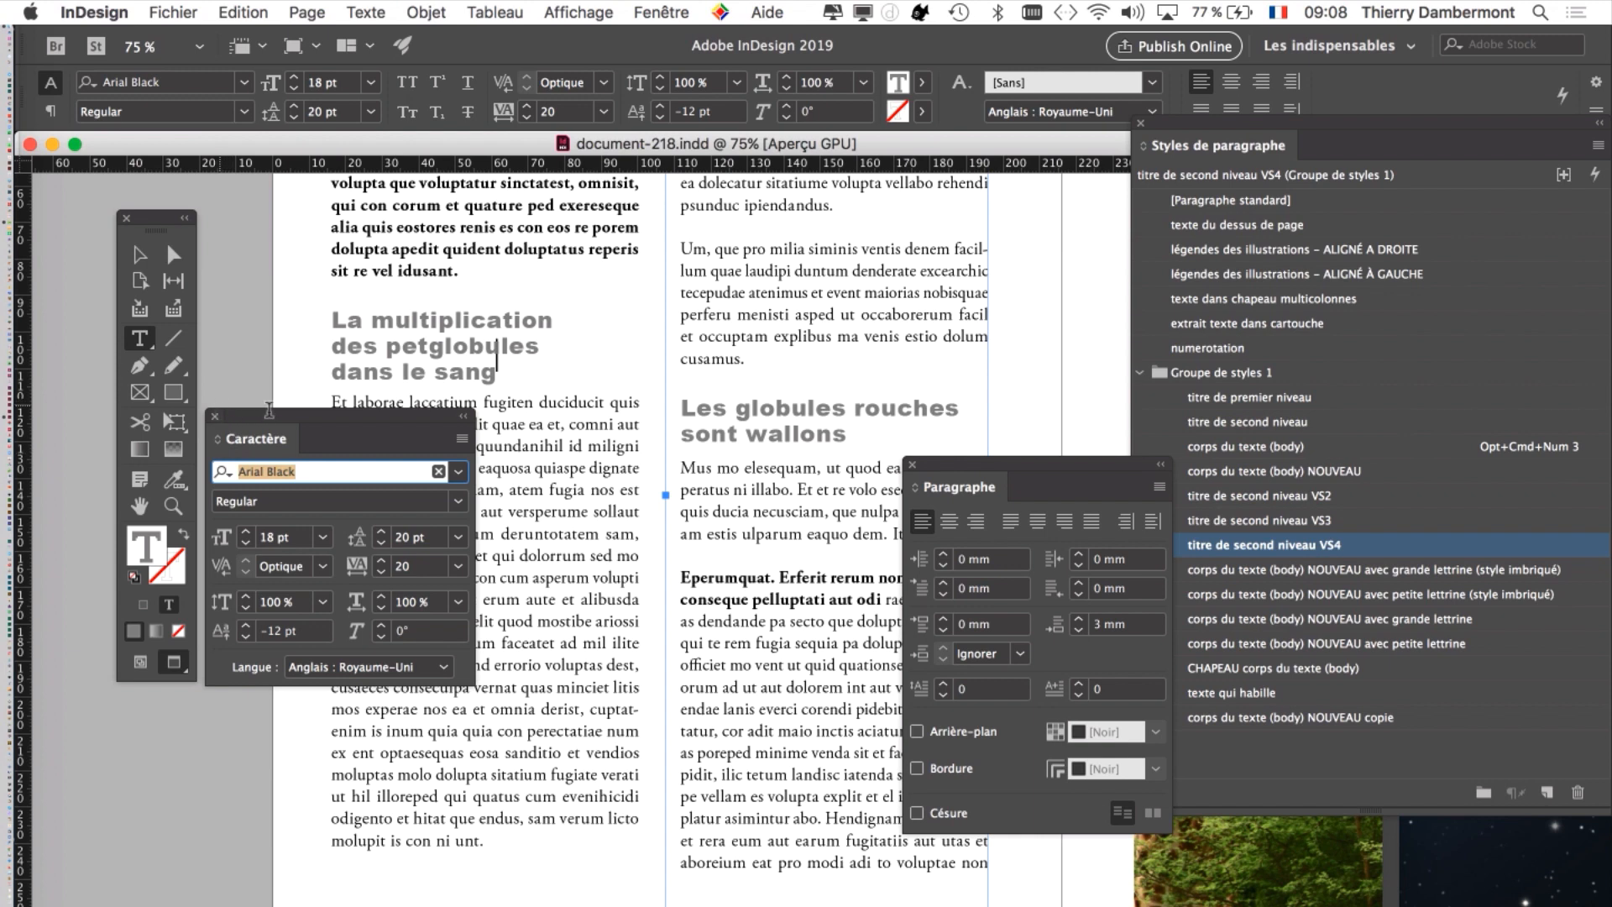
pyautogui.moveTo(1226, 119); pyautogui.dragTo(1014, 135)
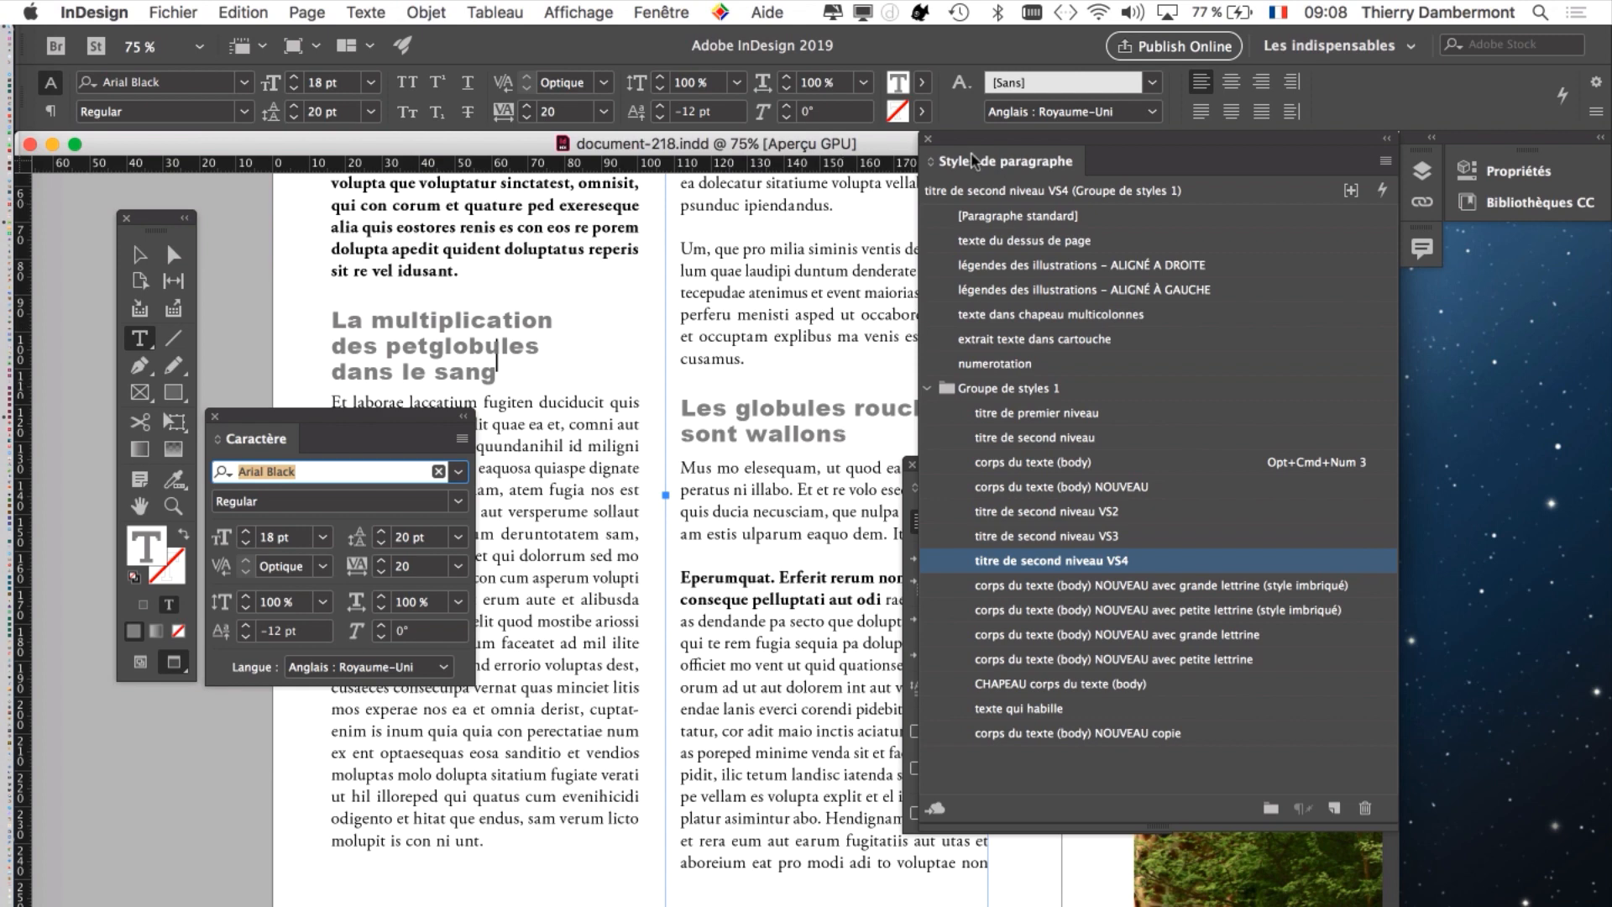
pyautogui.moveTo(978, 139); pyautogui.dragTo(1191, 178)
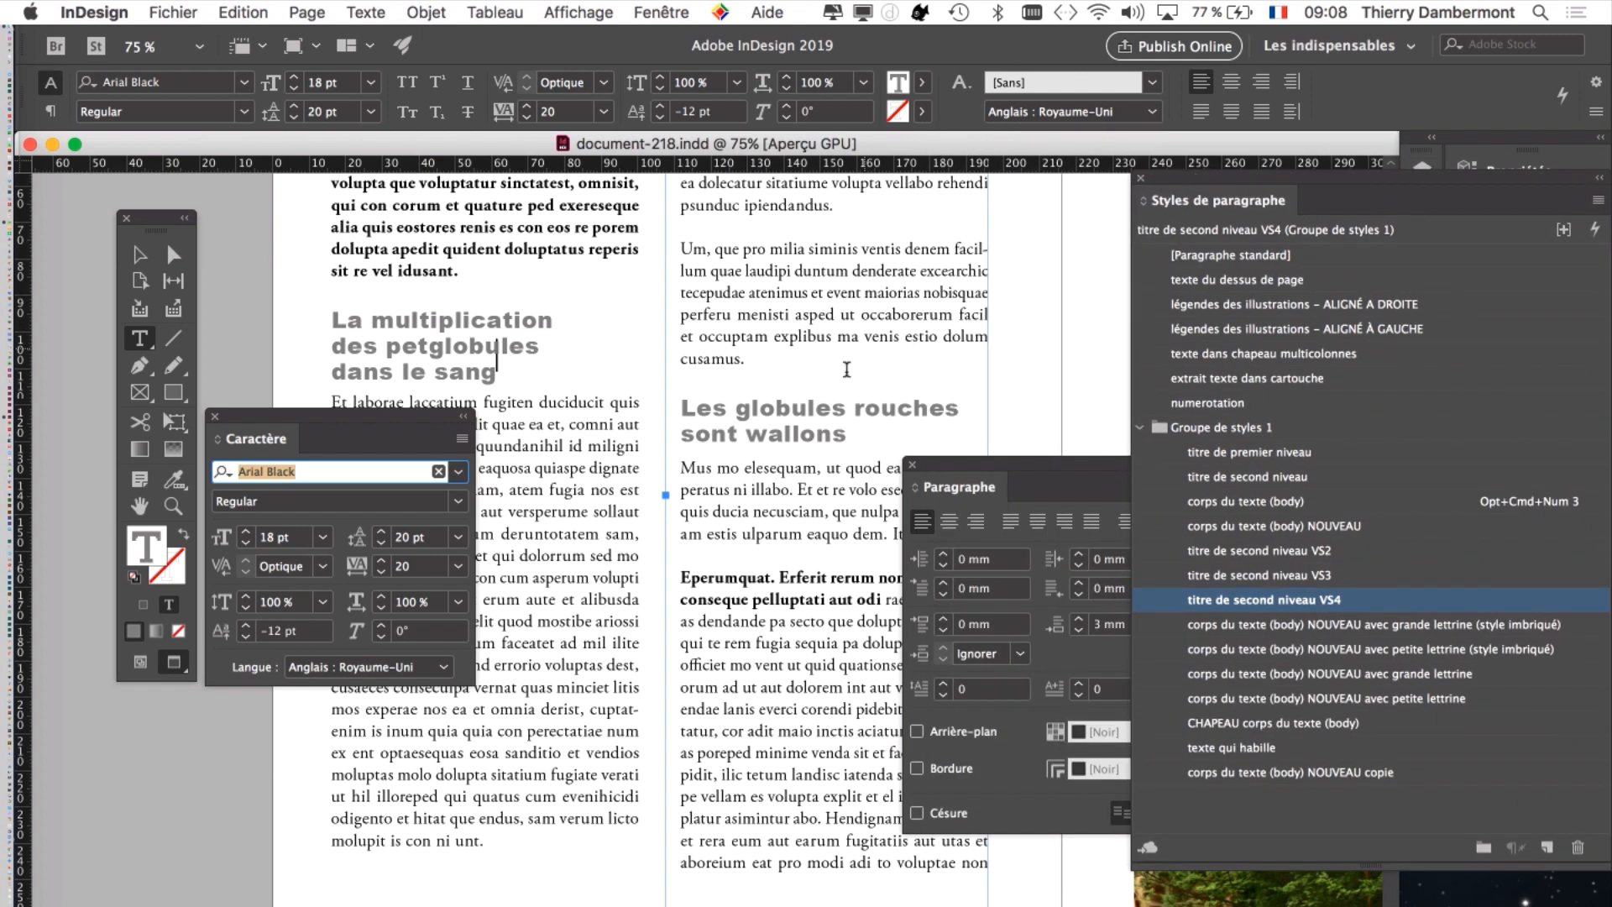
pyautogui.click(912, 465)
pyautogui.click(215, 416)
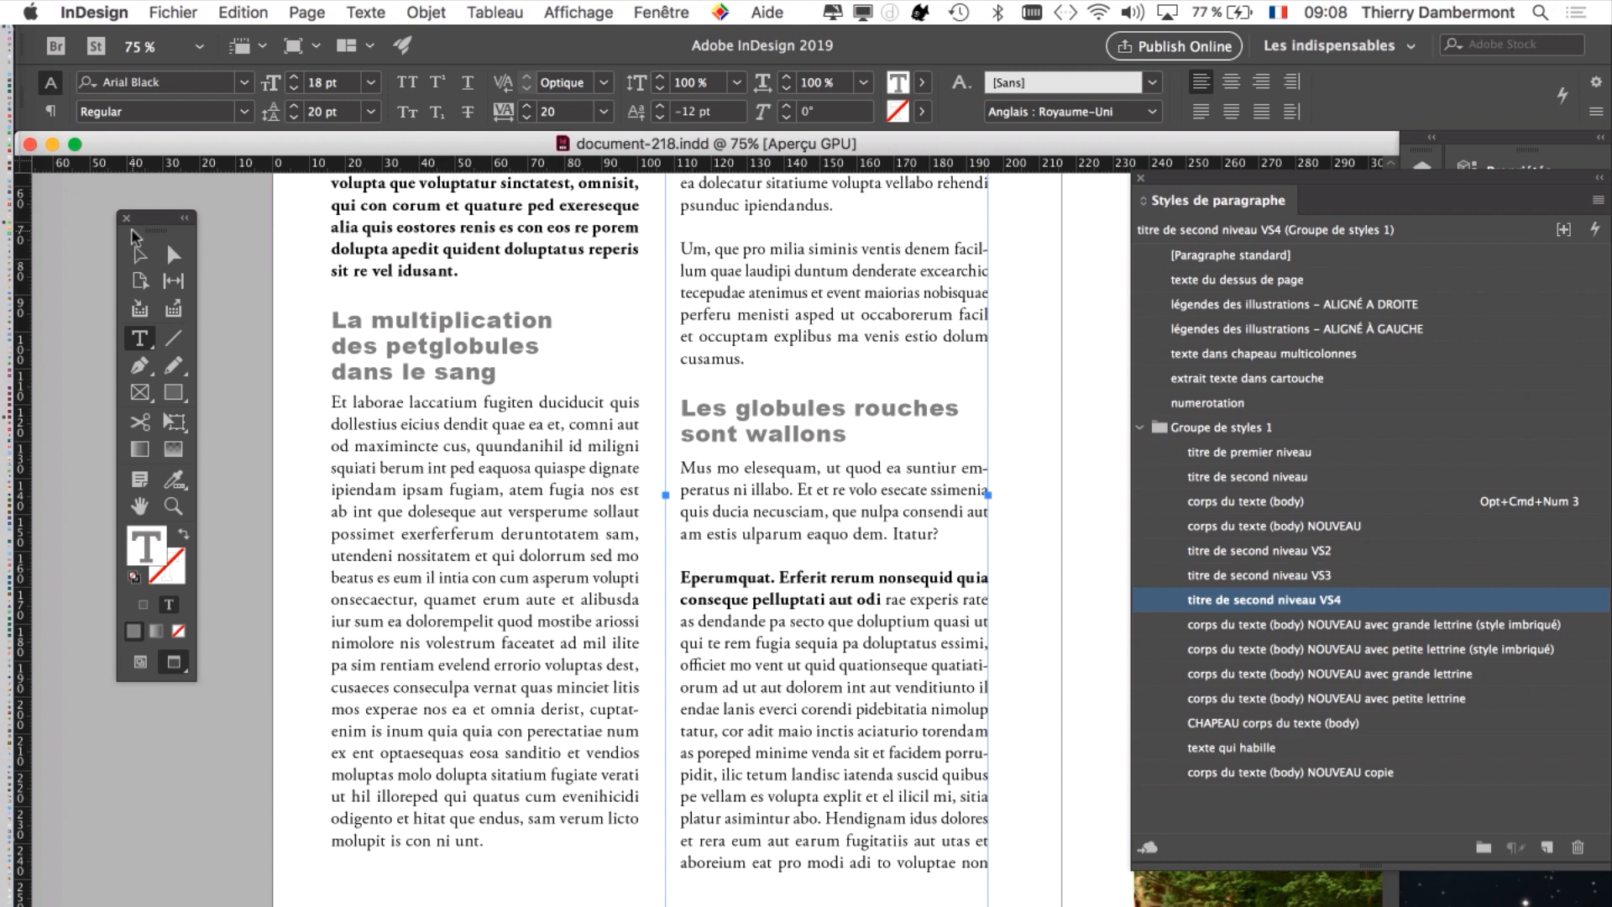
# - Deselect everything with the Selection tool and open the style options of "titre de second niveau VS4"
pyautogui.moveTo(155, 228); pyautogui.dragTo(112, 225)
pyautogui.click(91, 259)
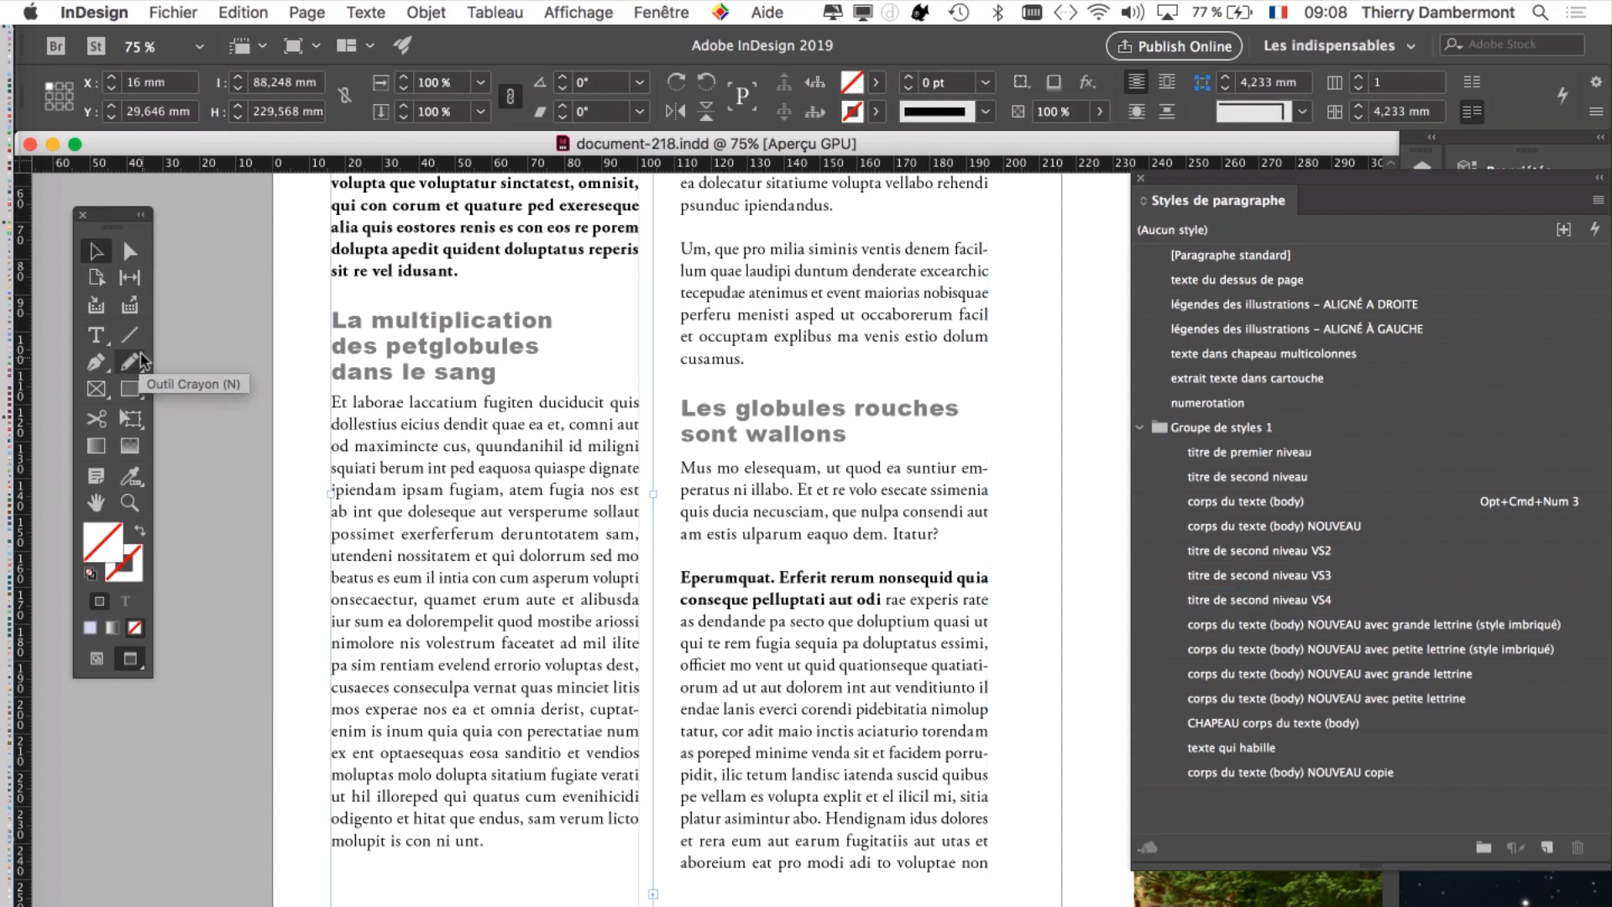
pyautogui.click(188, 401)
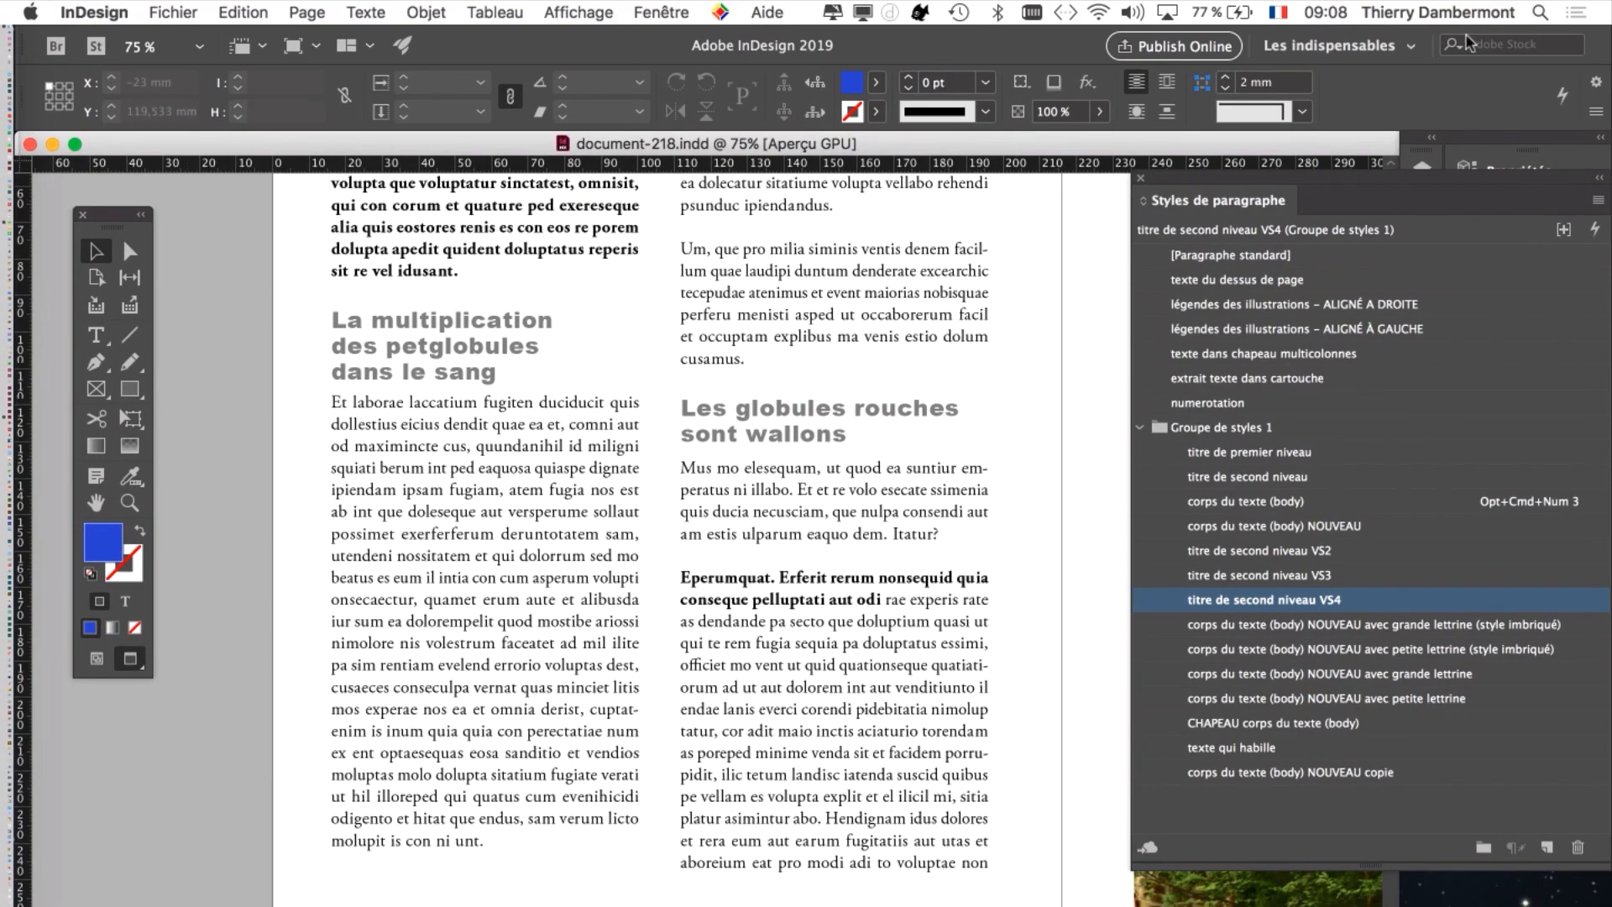
pyautogui.moveTo(1417, 183); pyautogui.dragTo(1292, 84)
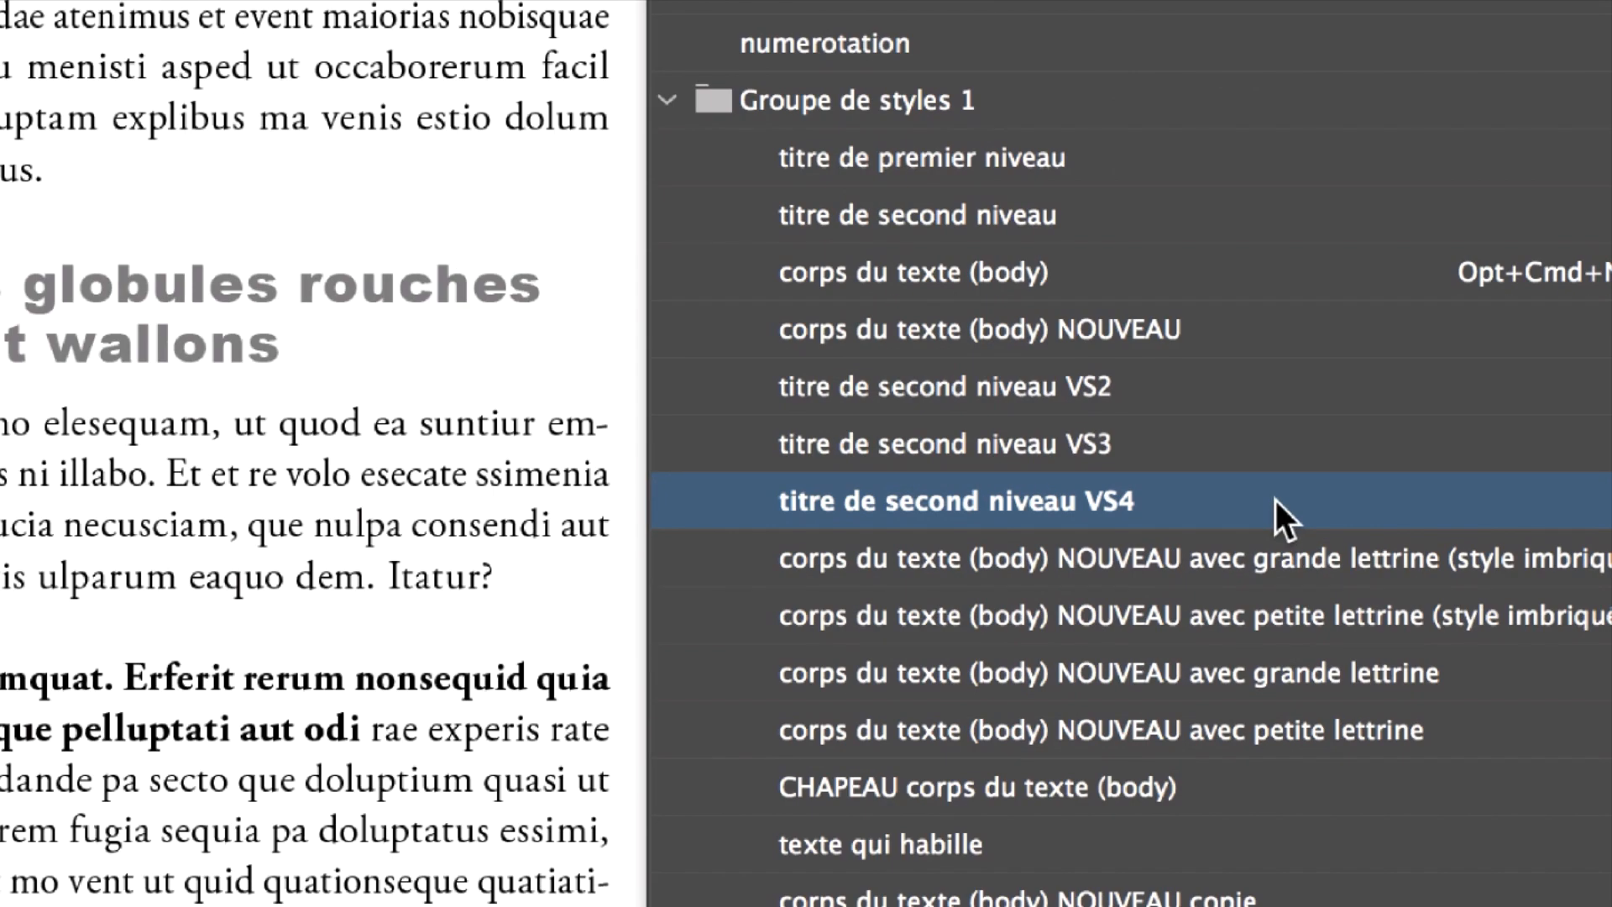
pyautogui.doubleClick(1277, 504)
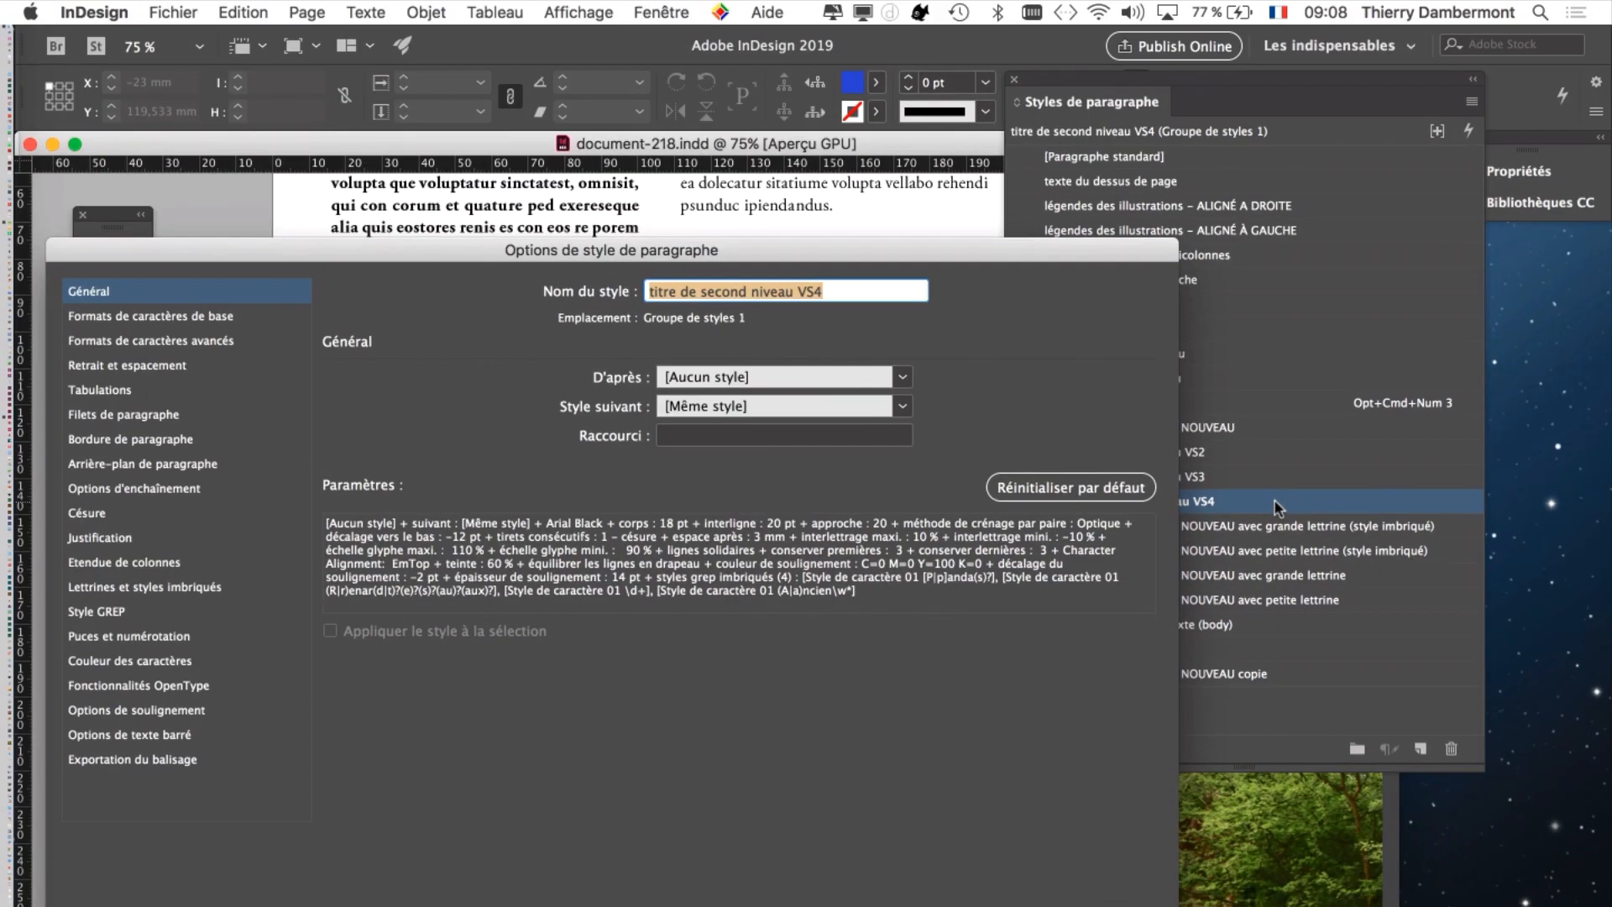
# - Review the basic character, advanced character, and indent and spacing settings of the style "titre de second niveau VS4"
pyautogui.moveTo(381, 257); pyautogui.dragTo(1096, 105)
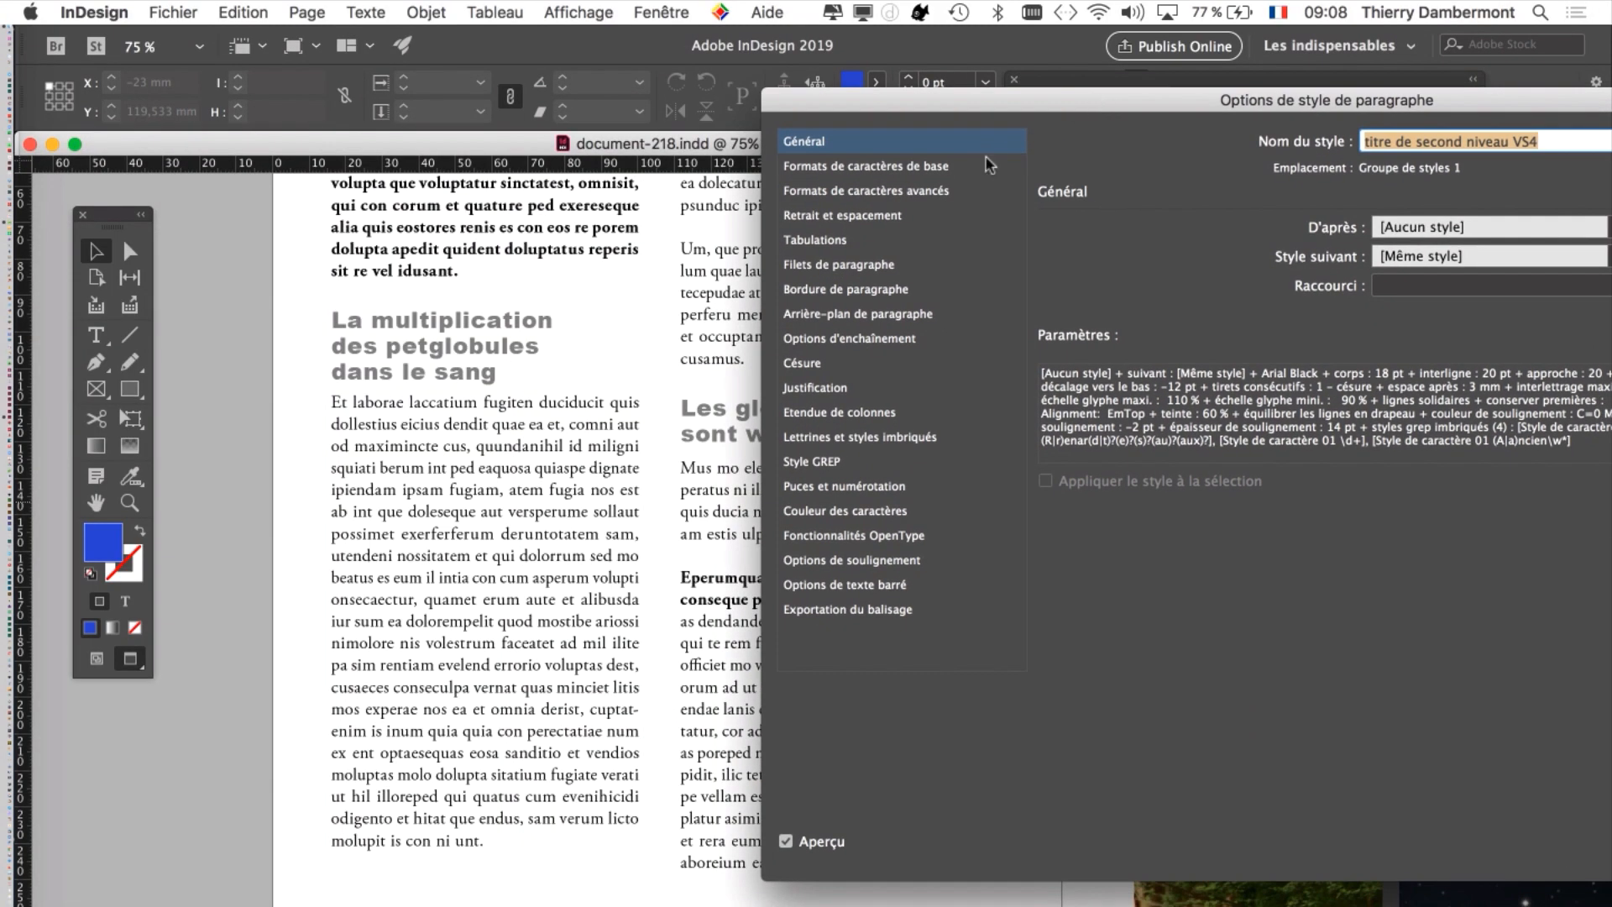
pyautogui.click(918, 168)
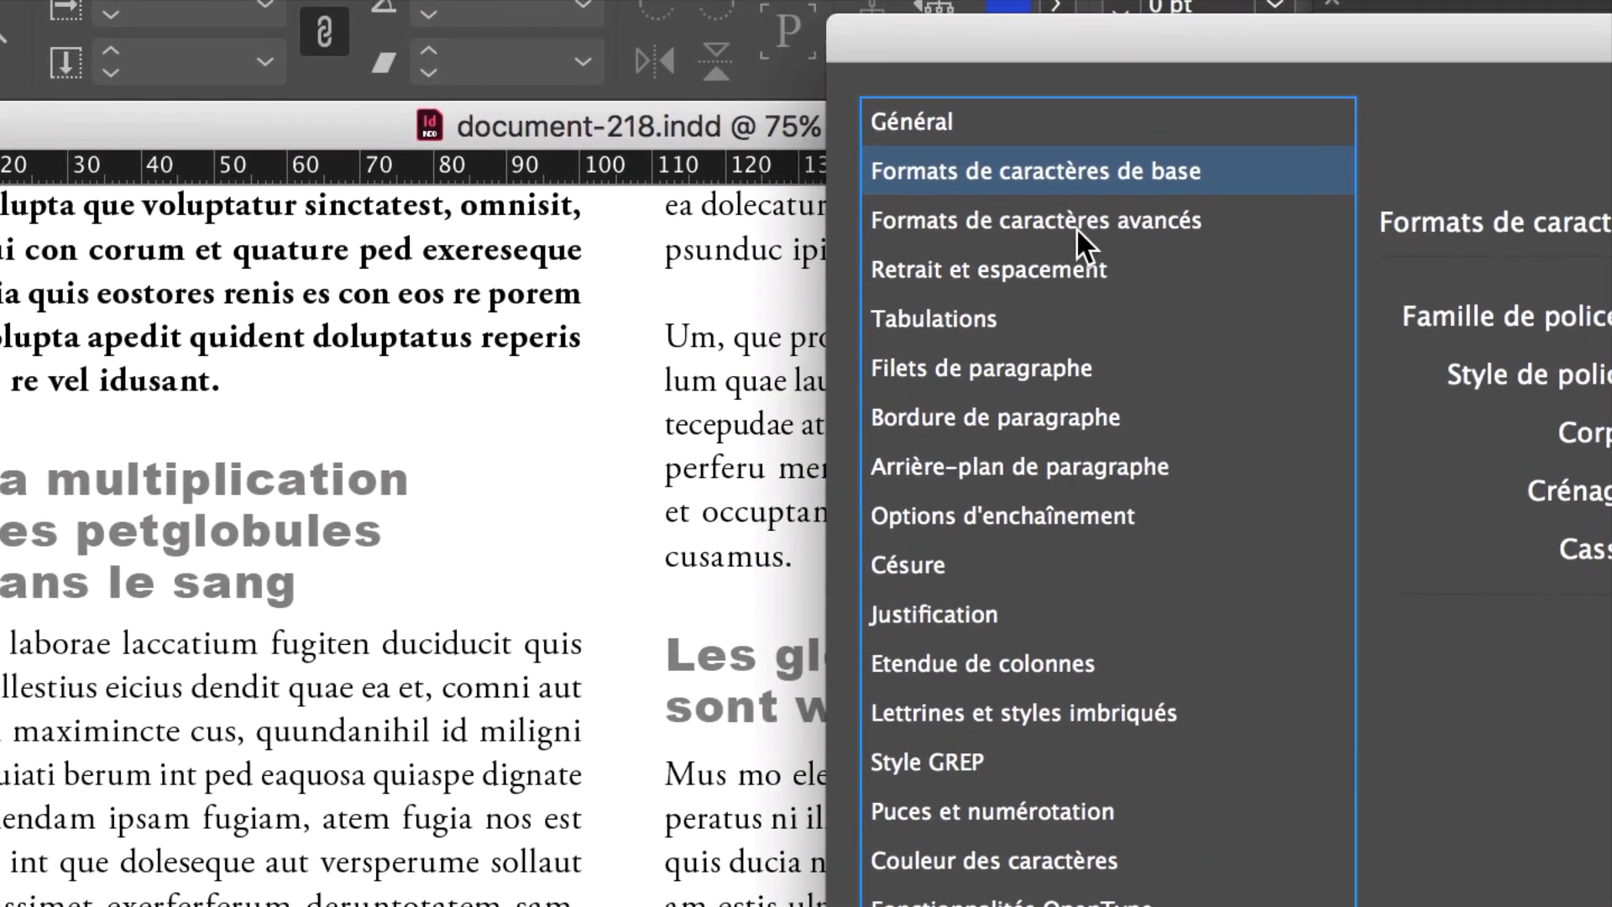
pyautogui.click(1058, 149)
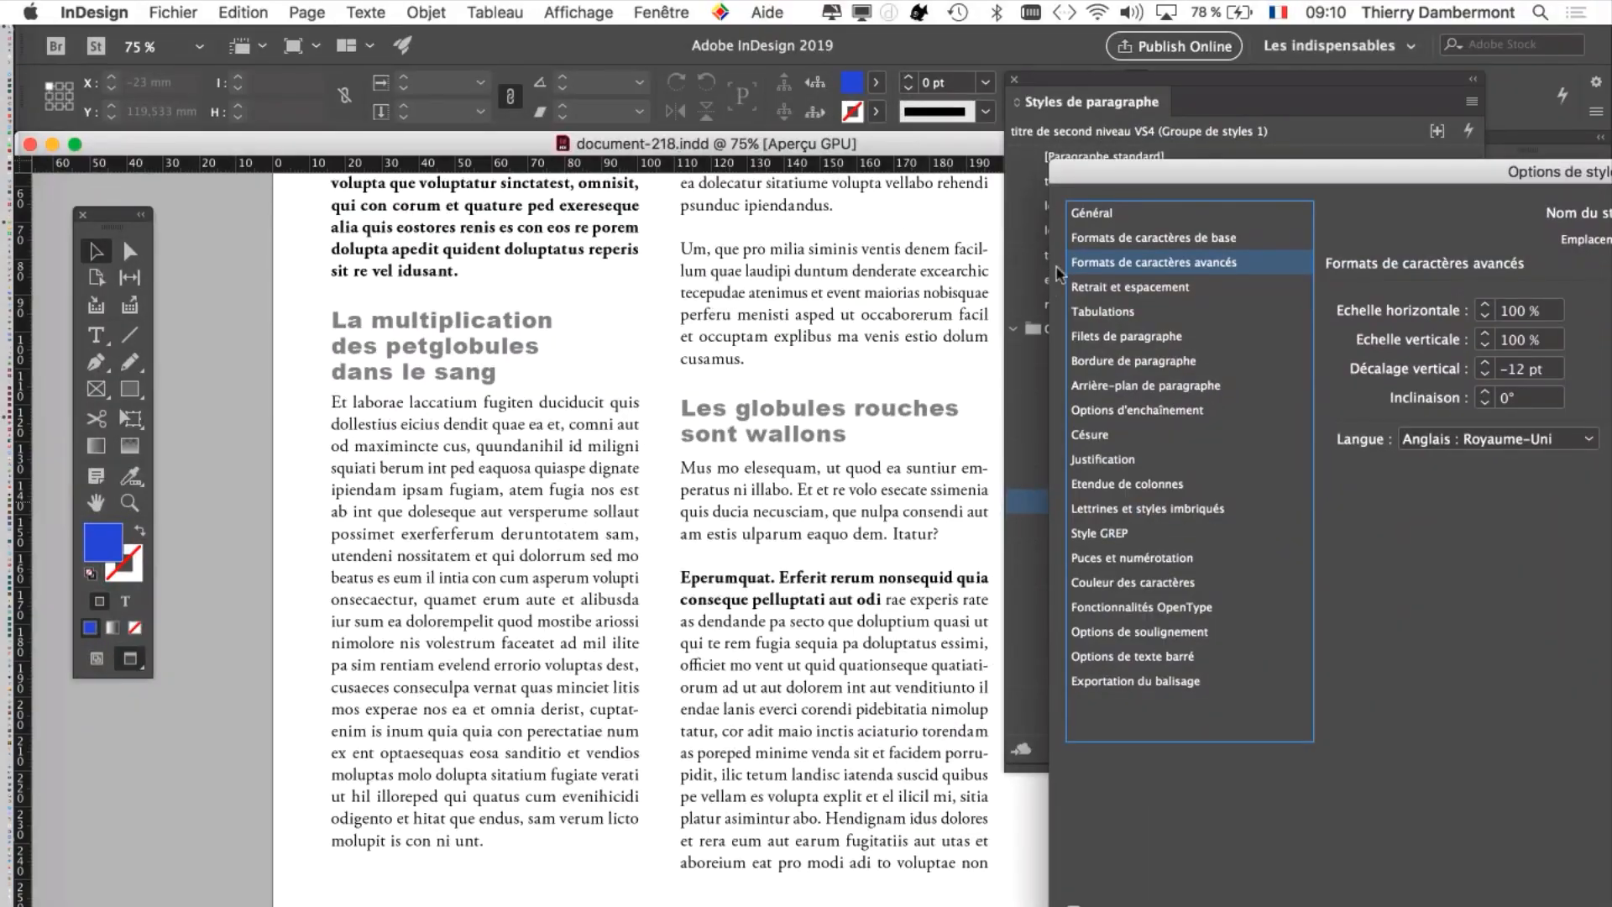
pyautogui.moveTo(1134, 183); pyautogui.dragTo(911, 153)
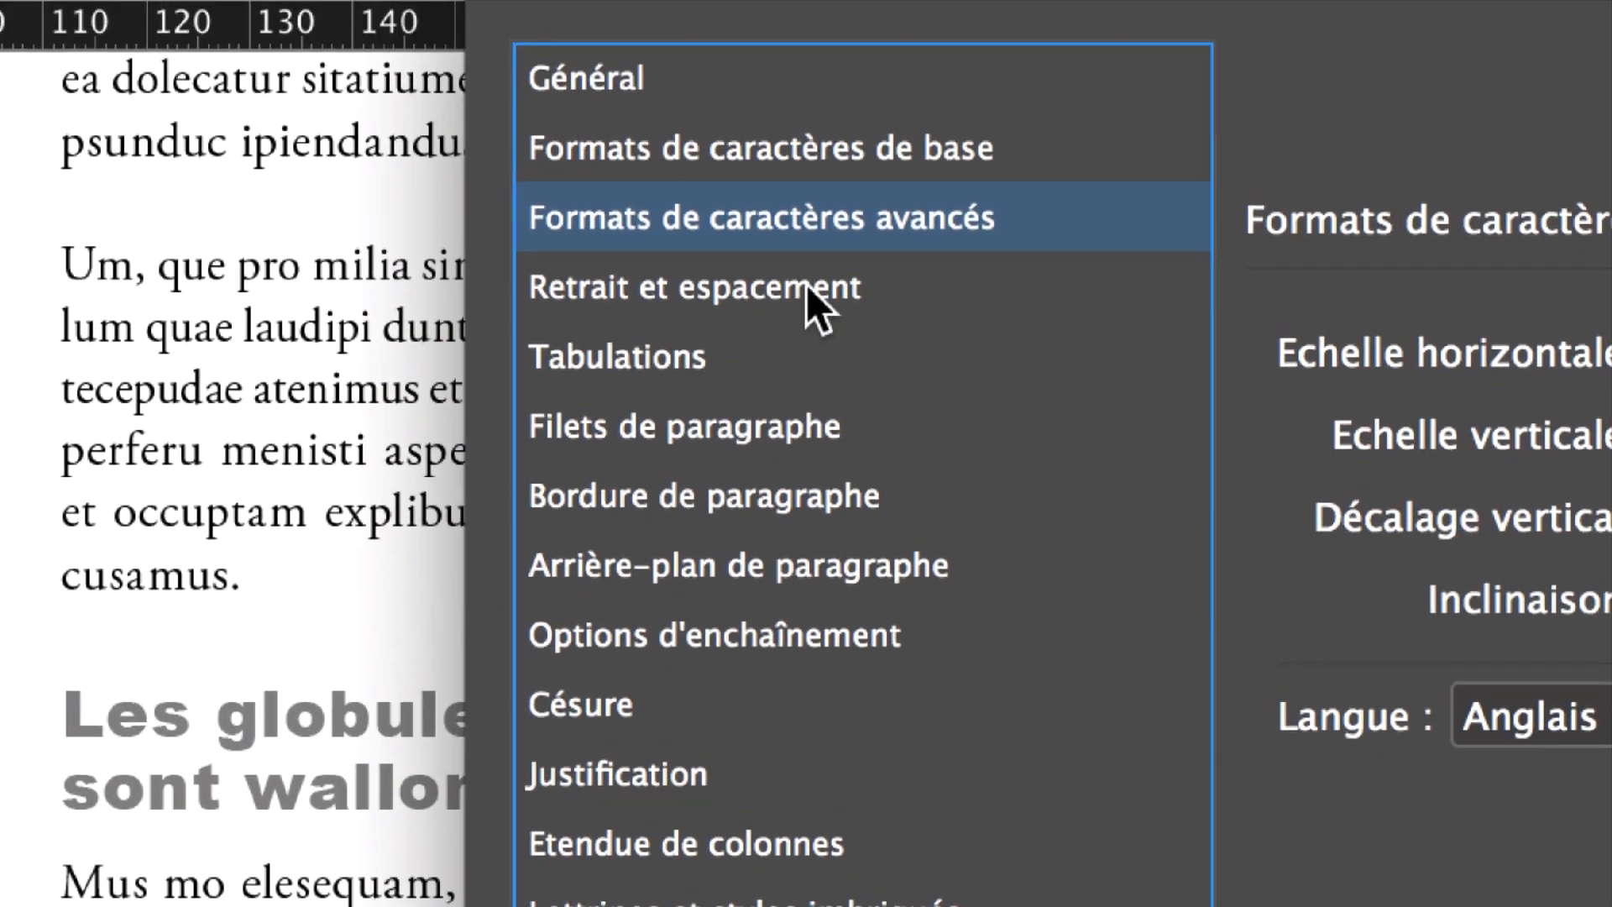
pyautogui.click(810, 195)
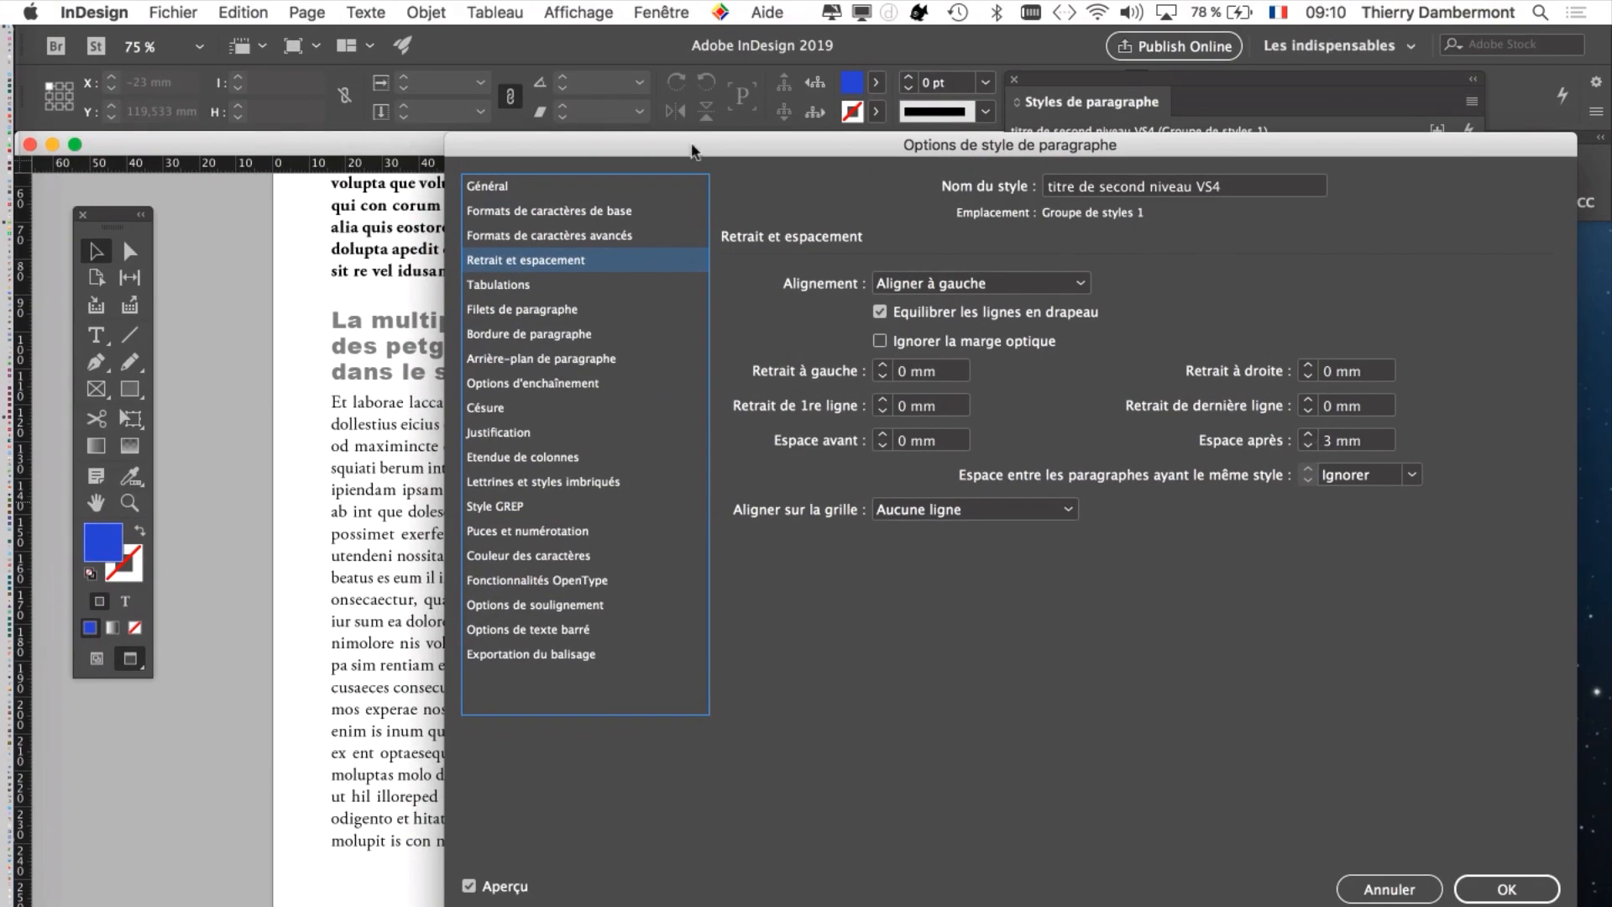
# - Try a space after of 7 mm for the heading style while previewing the heading on the page
pyautogui.moveTo(725, 148); pyautogui.dragTo(884, 128)
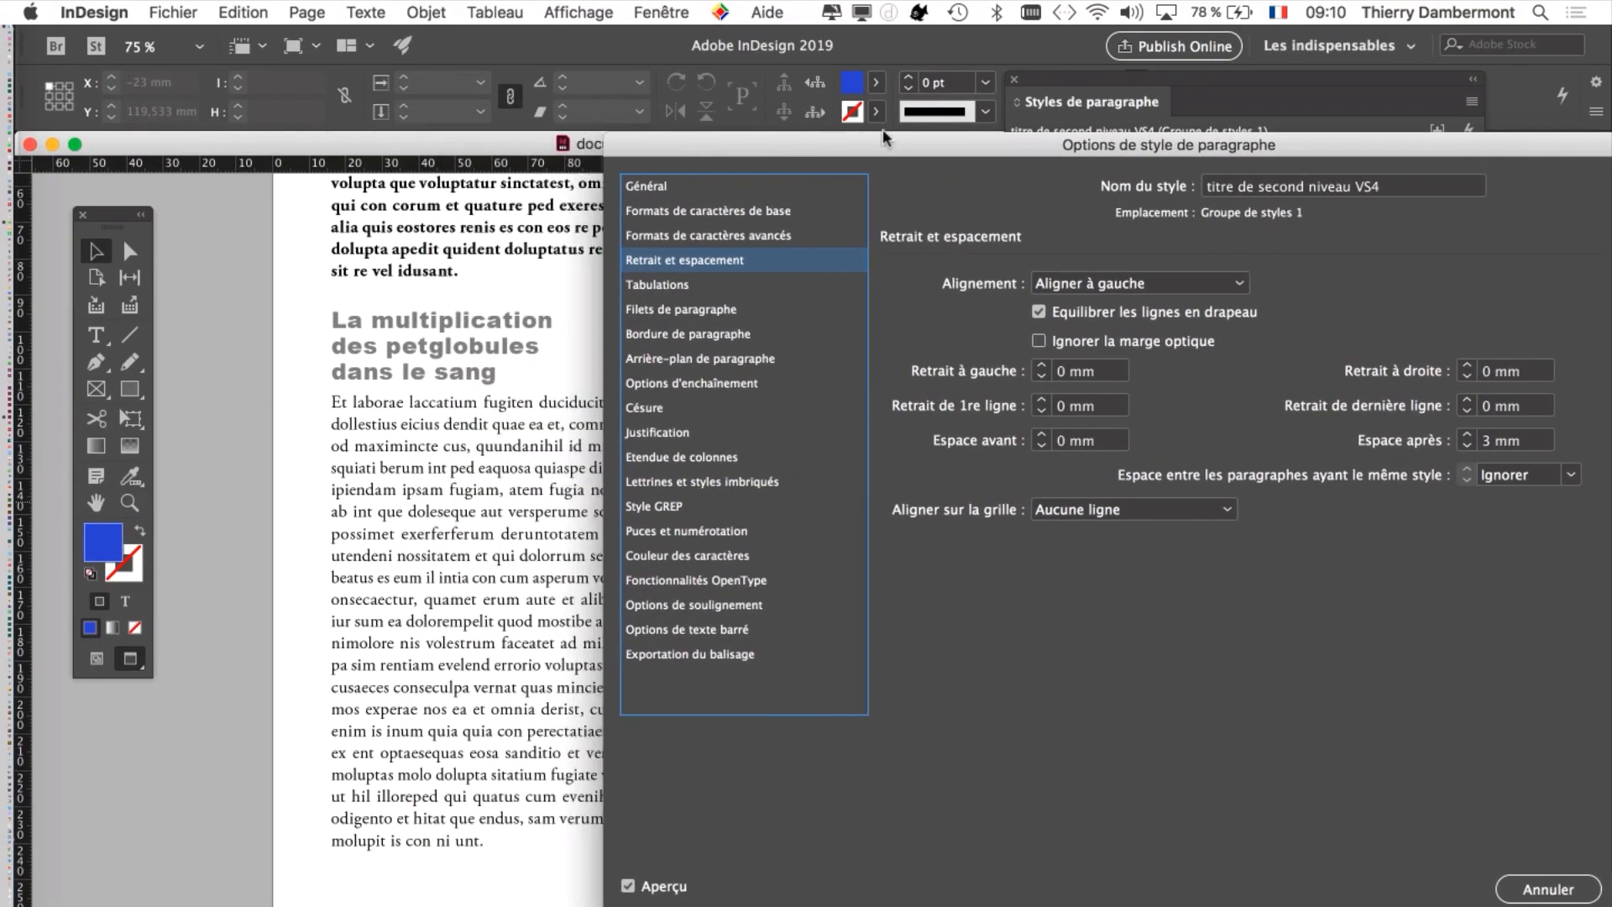
pyautogui.click(1467, 436)
pyautogui.click(1467, 436)
pyautogui.click(1467, 436)
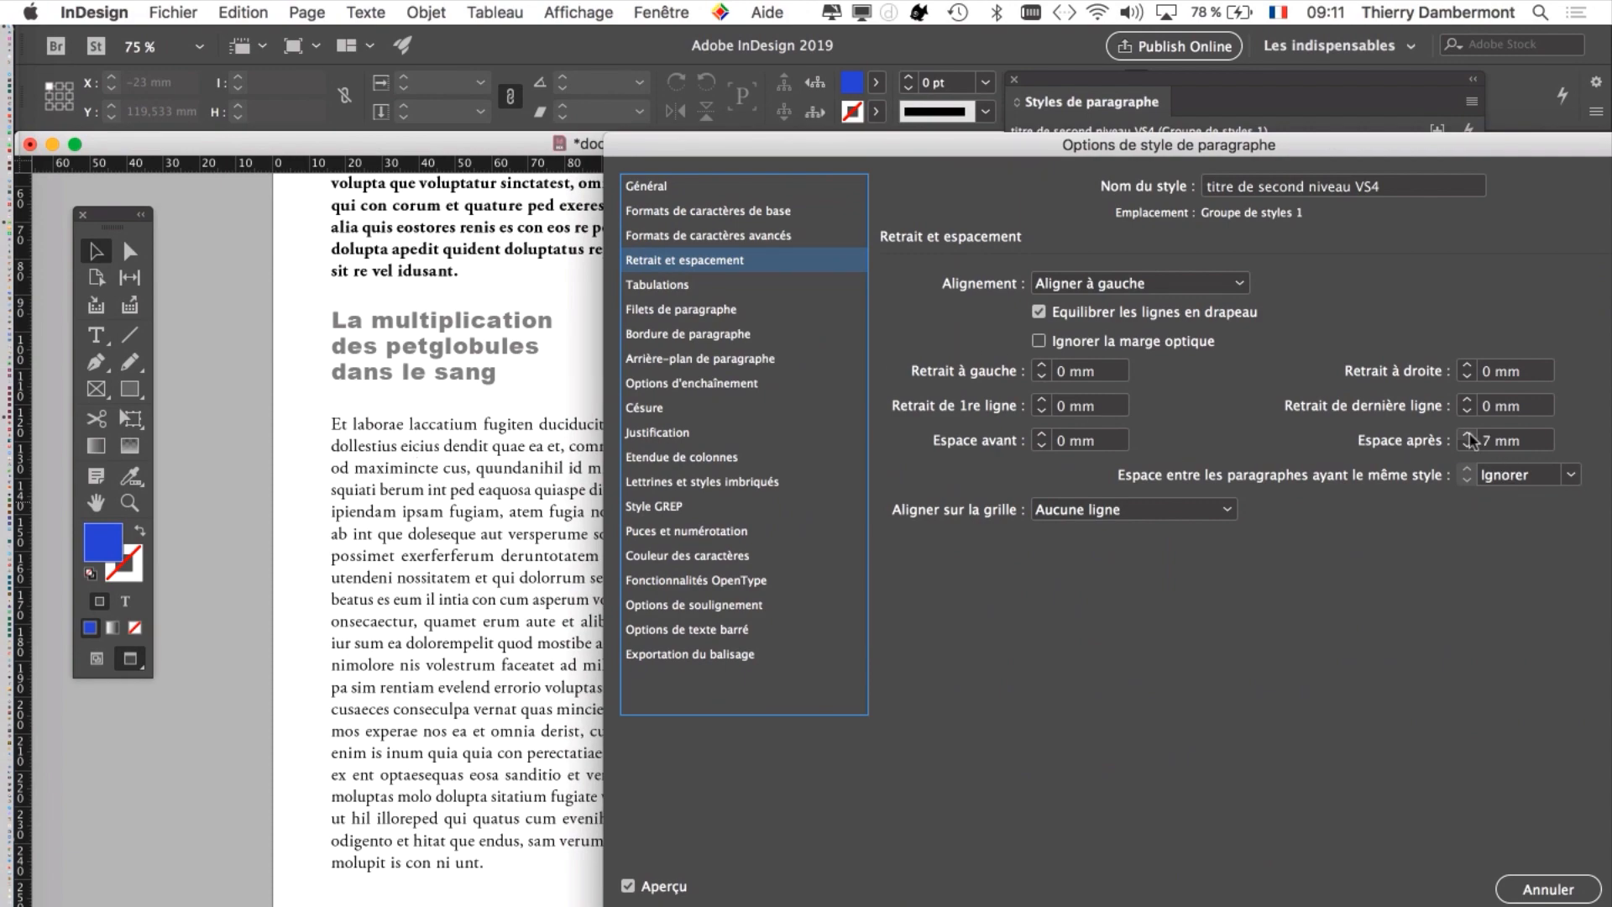
# - Try smaller values for the heading style's space after, testing 5 mm and 6 mm and returning to 3 mm
pyautogui.moveTo(1528, 150); pyautogui.dragTo(262, 149)
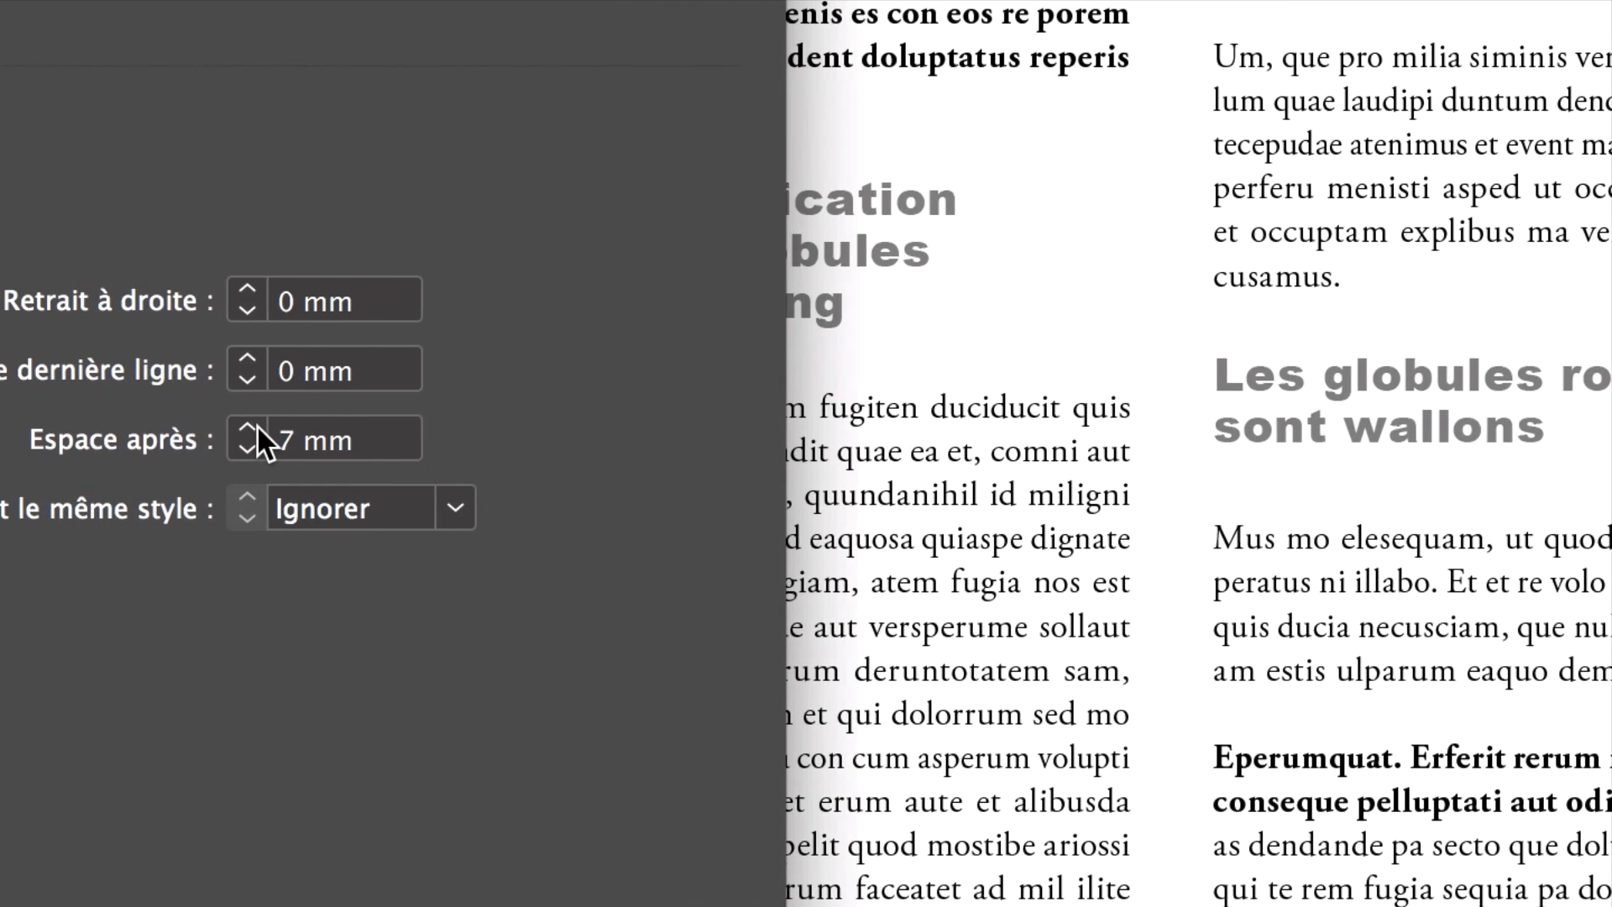
pyautogui.click(252, 436)
pyautogui.click(252, 436)
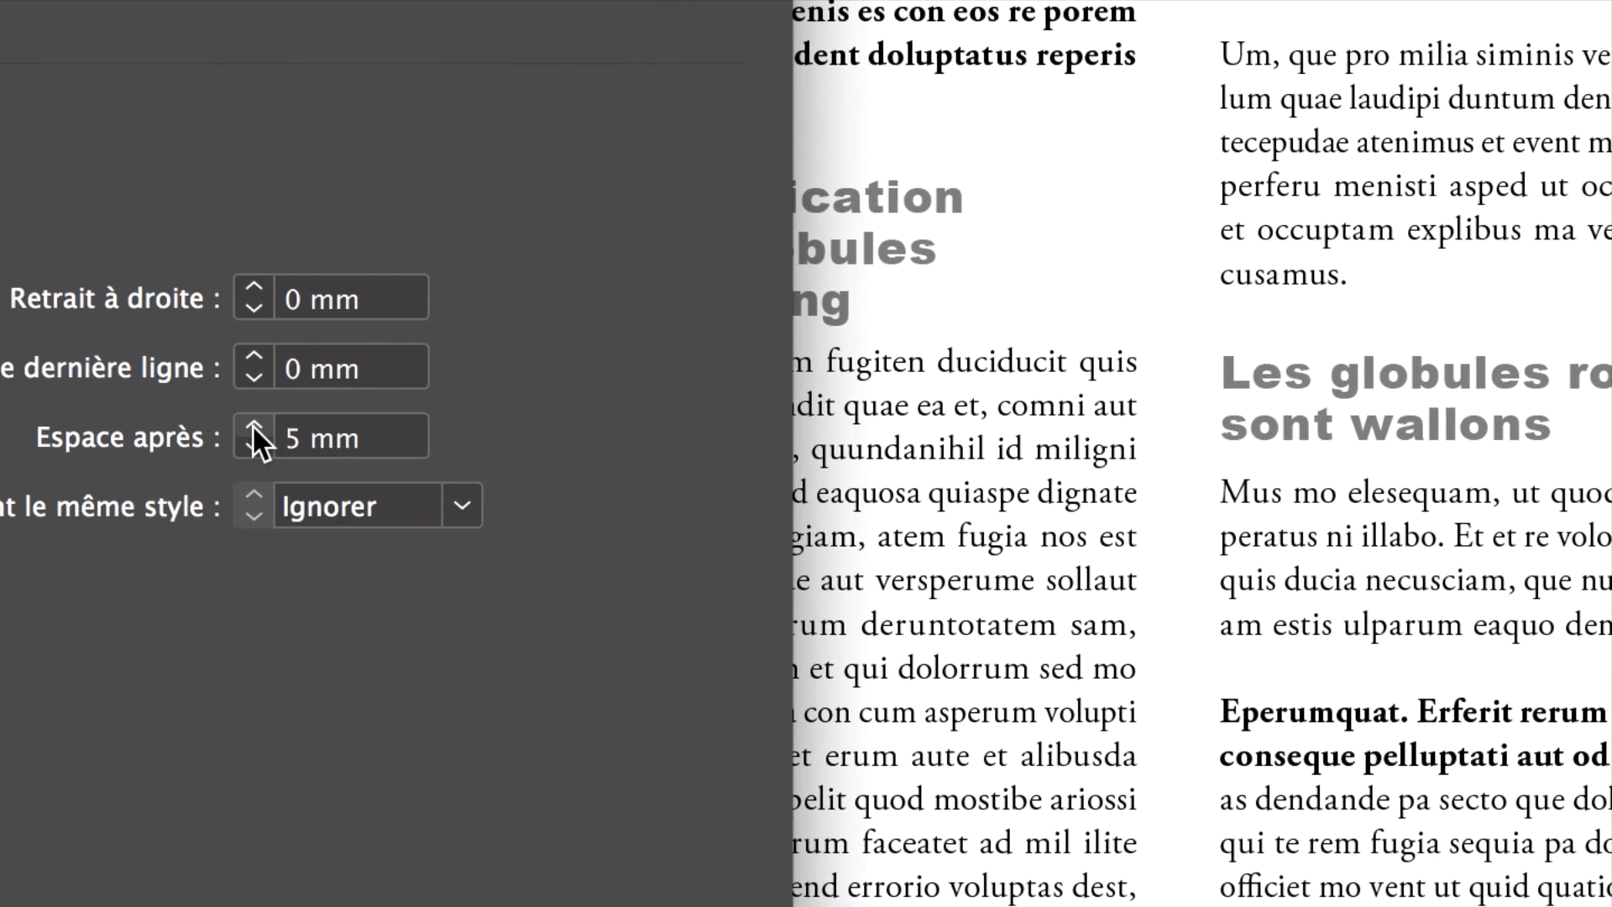
pyautogui.click(251, 415)
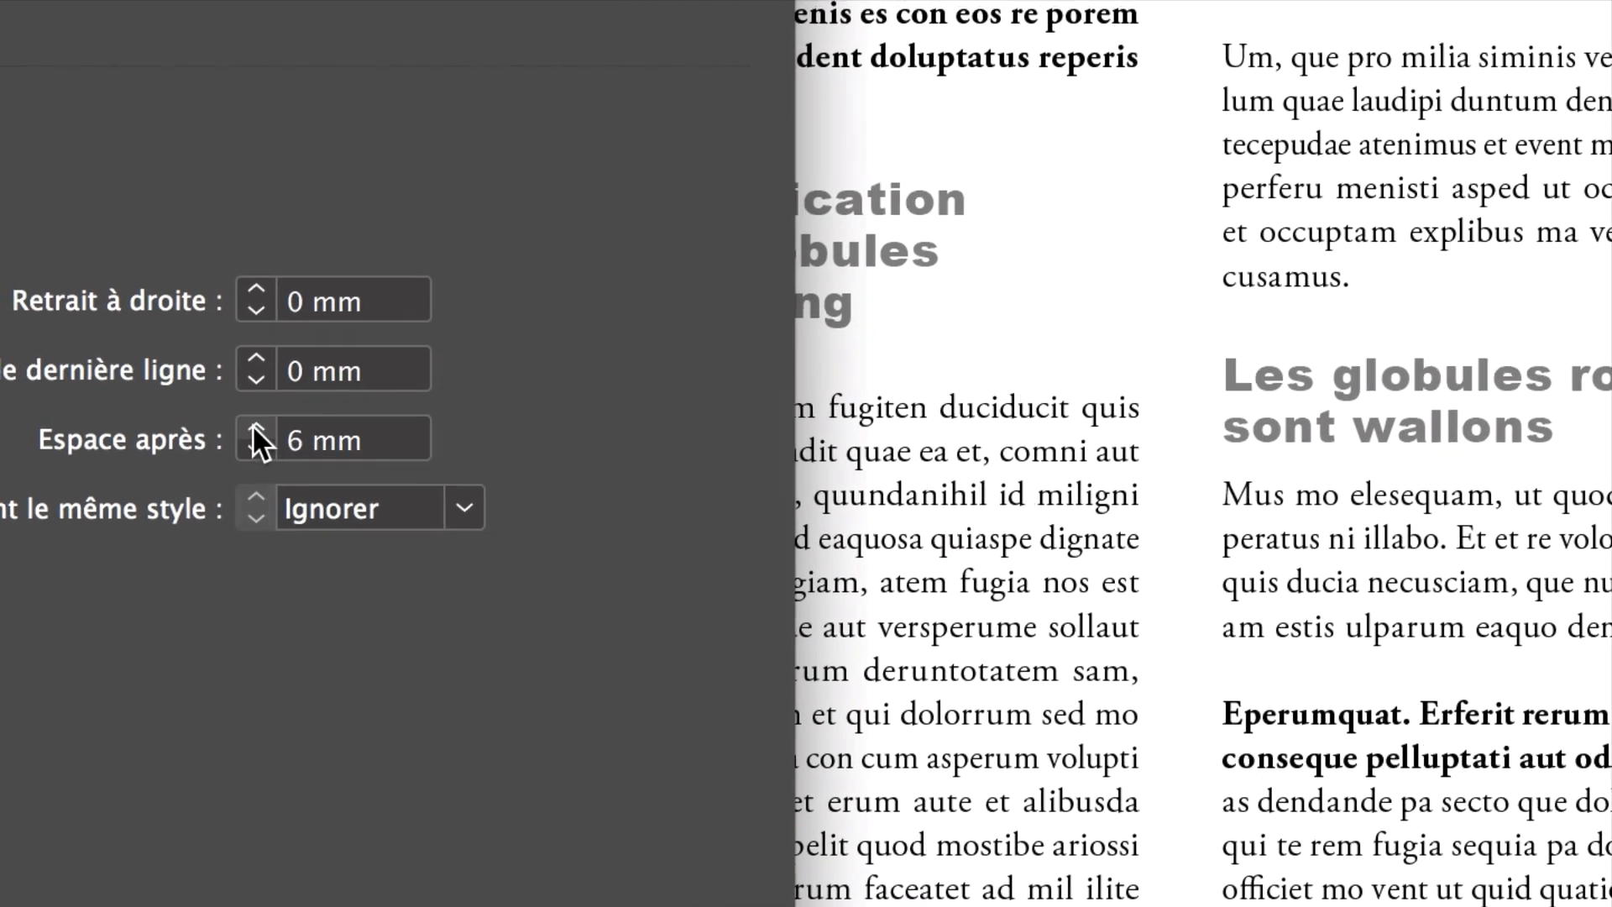
pyautogui.click(252, 444)
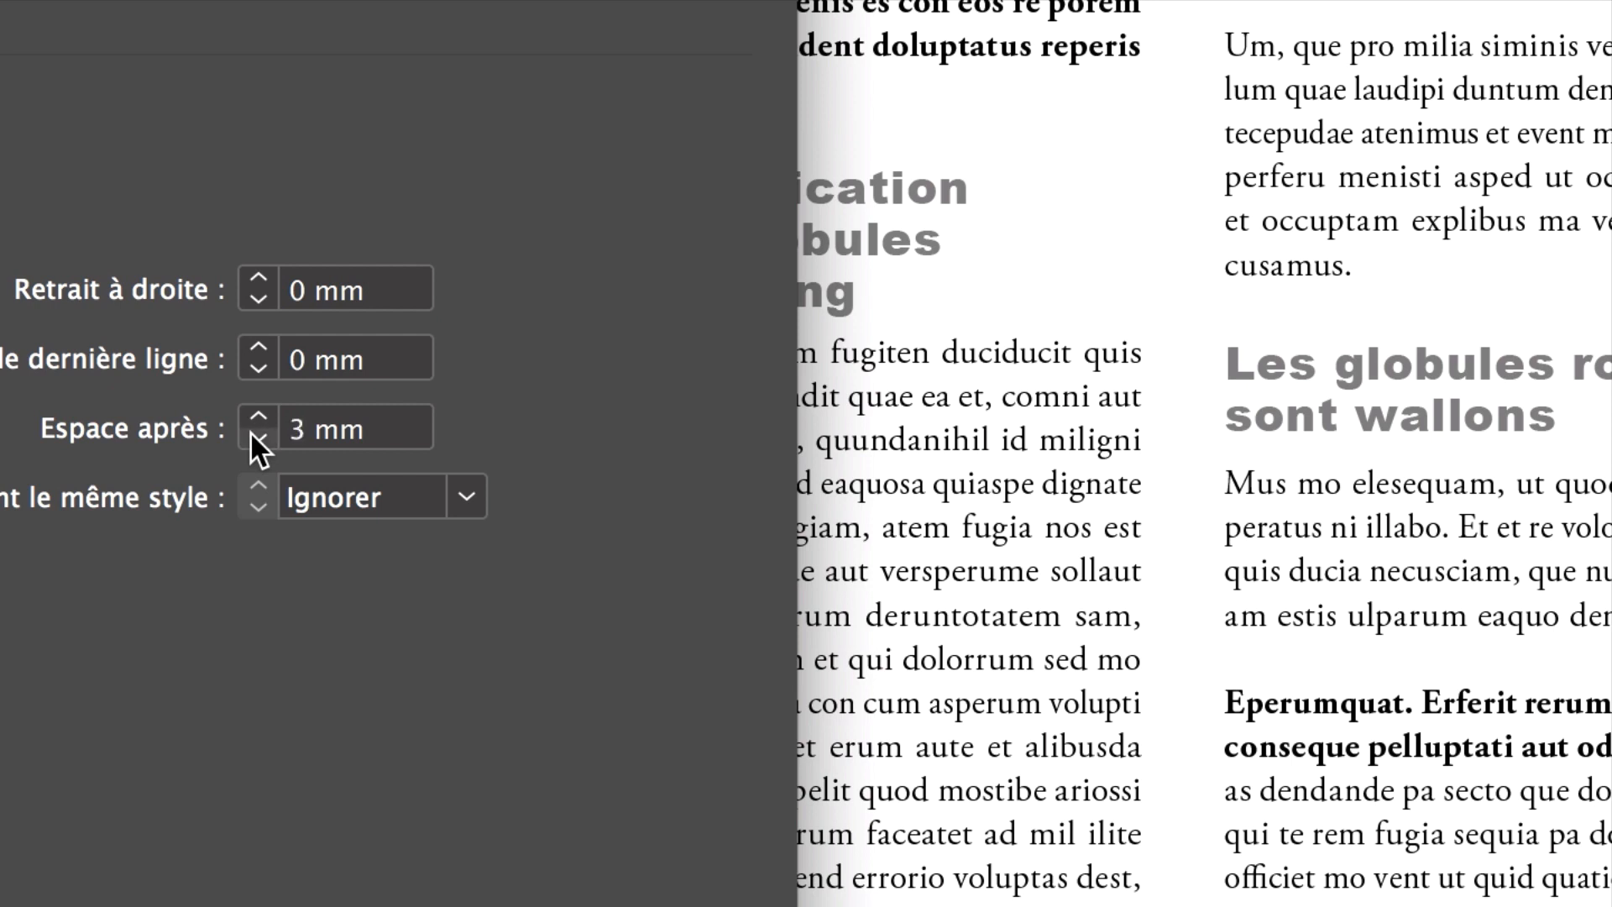
# - Raise the heading style's space after gradually through 5 mm and 9 mm to 12 mm to test its effect
pyautogui.click(252, 436)
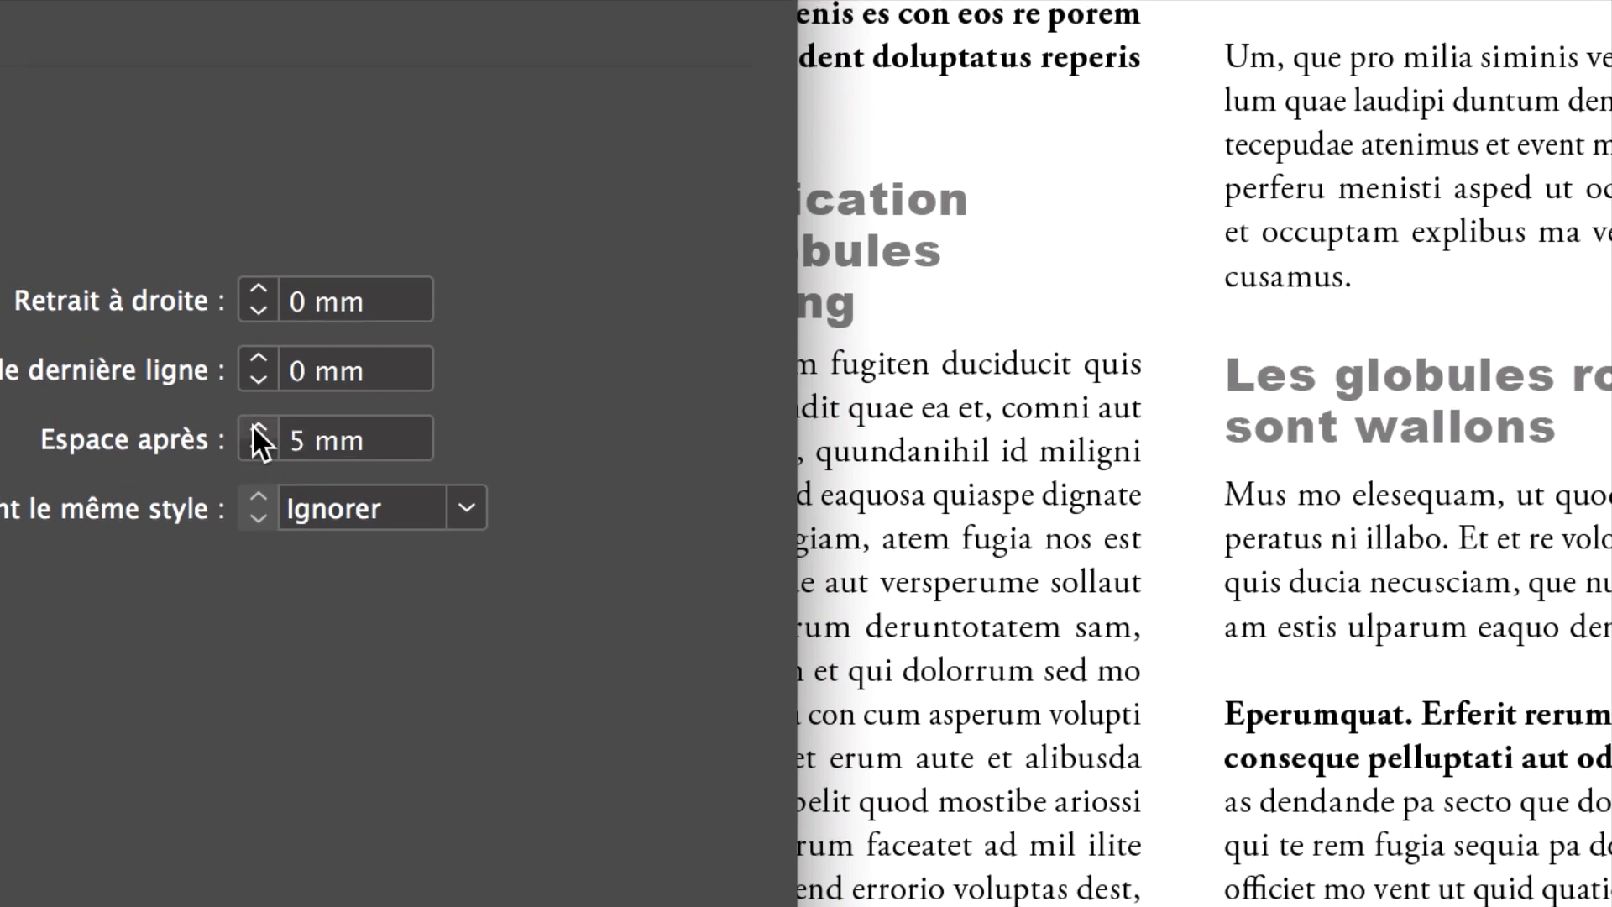
pyautogui.click(253, 426)
pyautogui.click(252, 426)
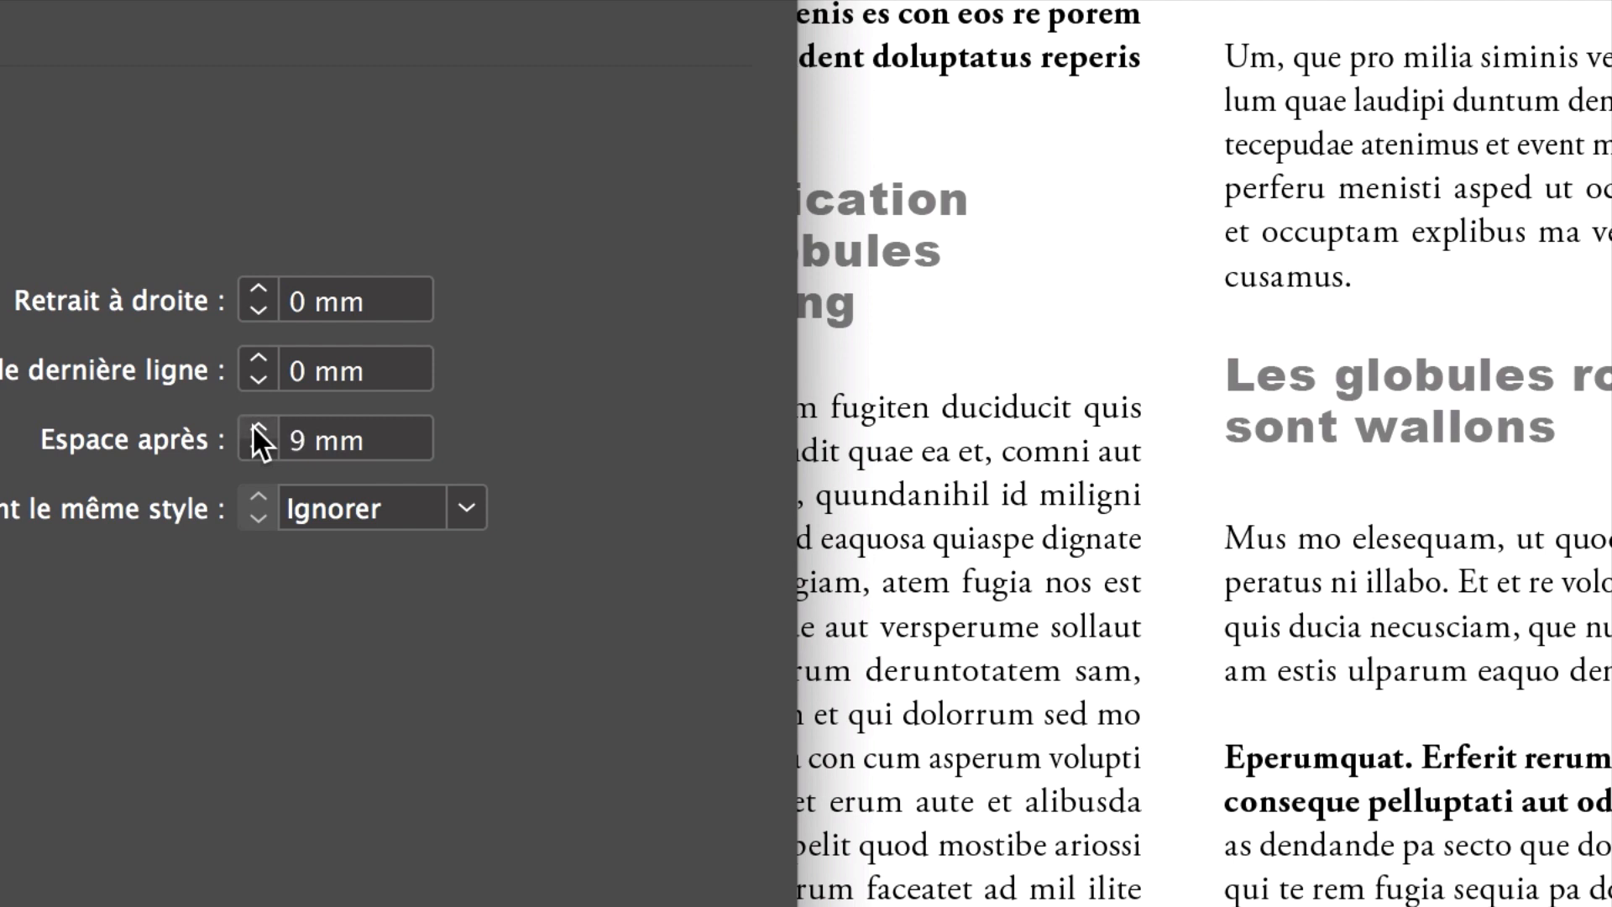
pyautogui.click(253, 426)
pyautogui.click(253, 427)
pyautogui.click(252, 426)
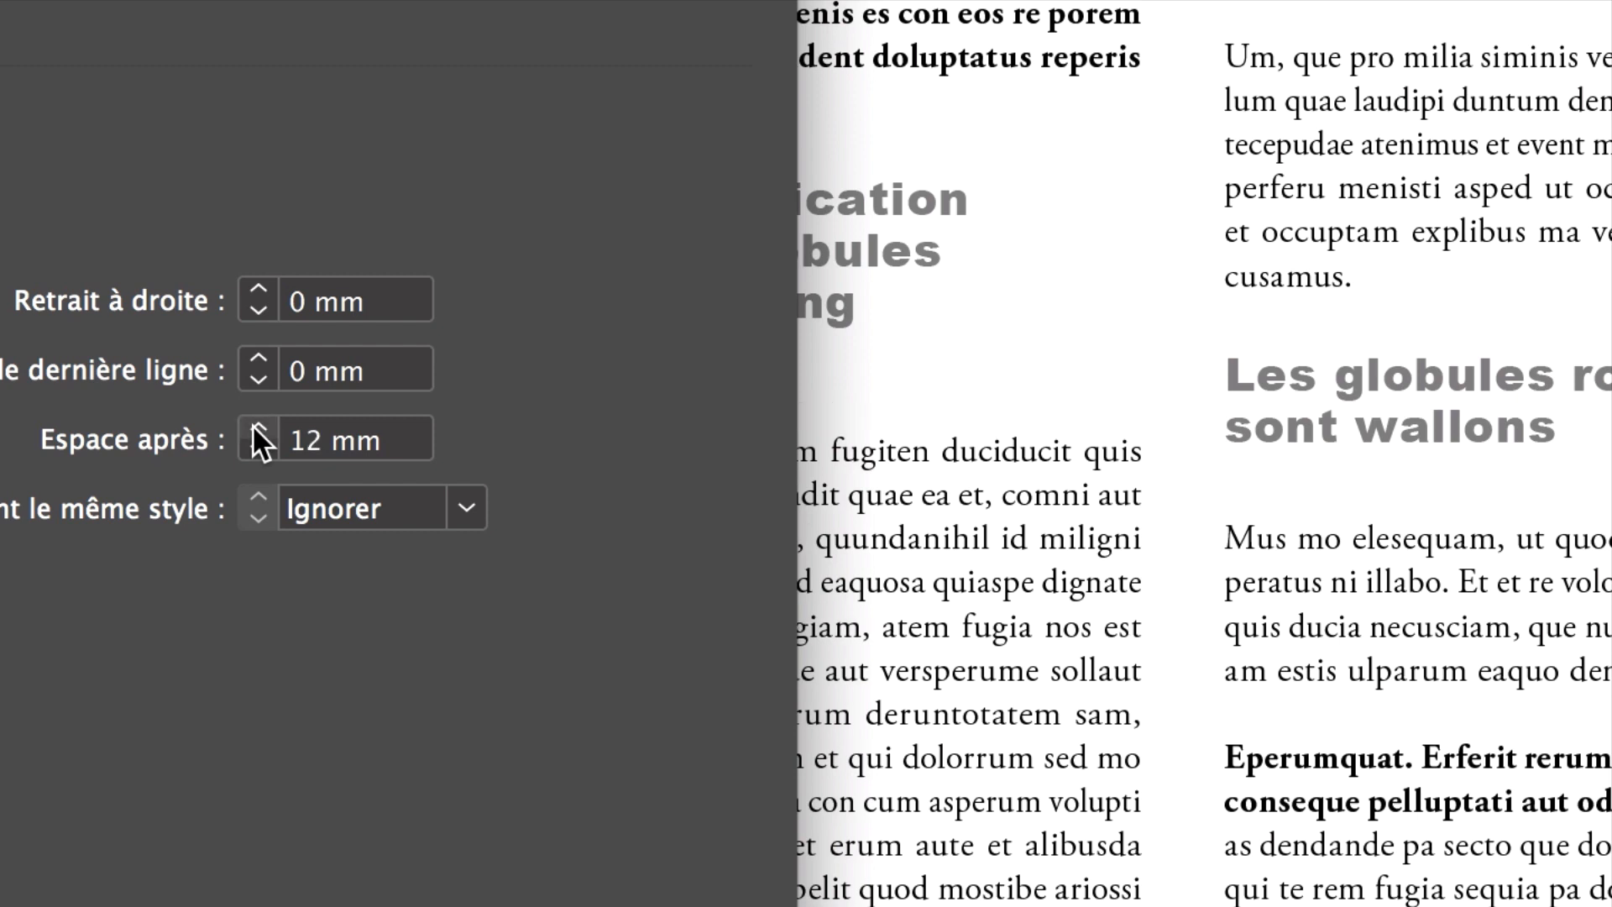
pyautogui.click(252, 426)
# - Lower the heading style's space after step by step through 10 mm and 4 mm back to 3 mm
pyautogui.click(253, 440)
pyautogui.click(253, 440)
pyautogui.click(252, 440)
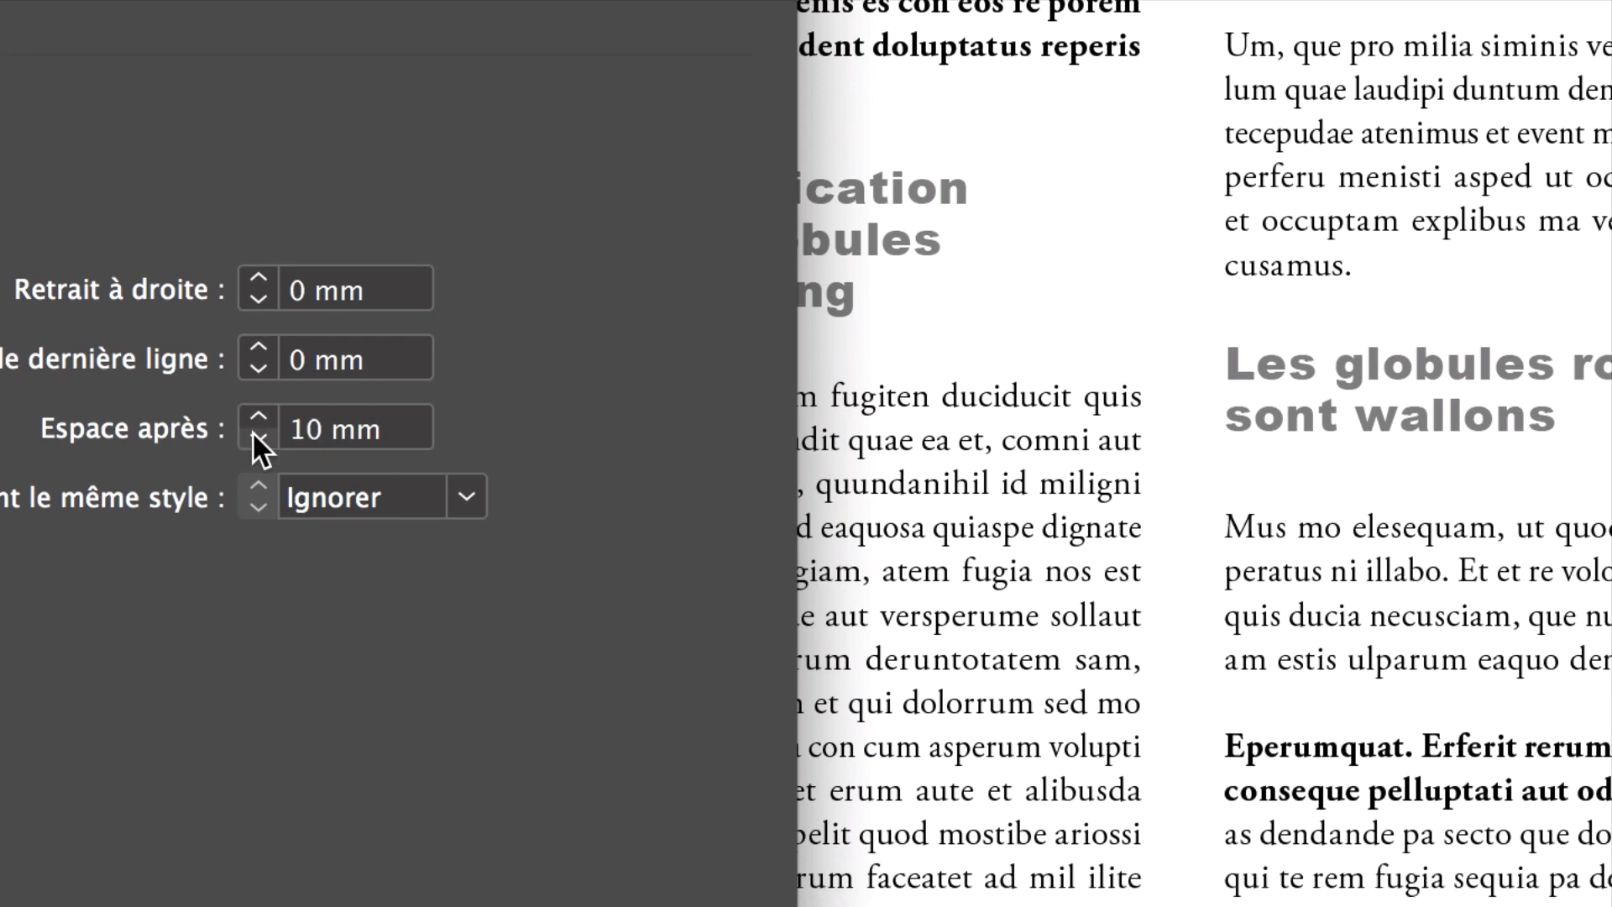
pyautogui.click(253, 440)
pyautogui.click(253, 440)
pyautogui.click(253, 438)
pyautogui.click(252, 439)
pyautogui.click(253, 438)
pyautogui.click(253, 439)
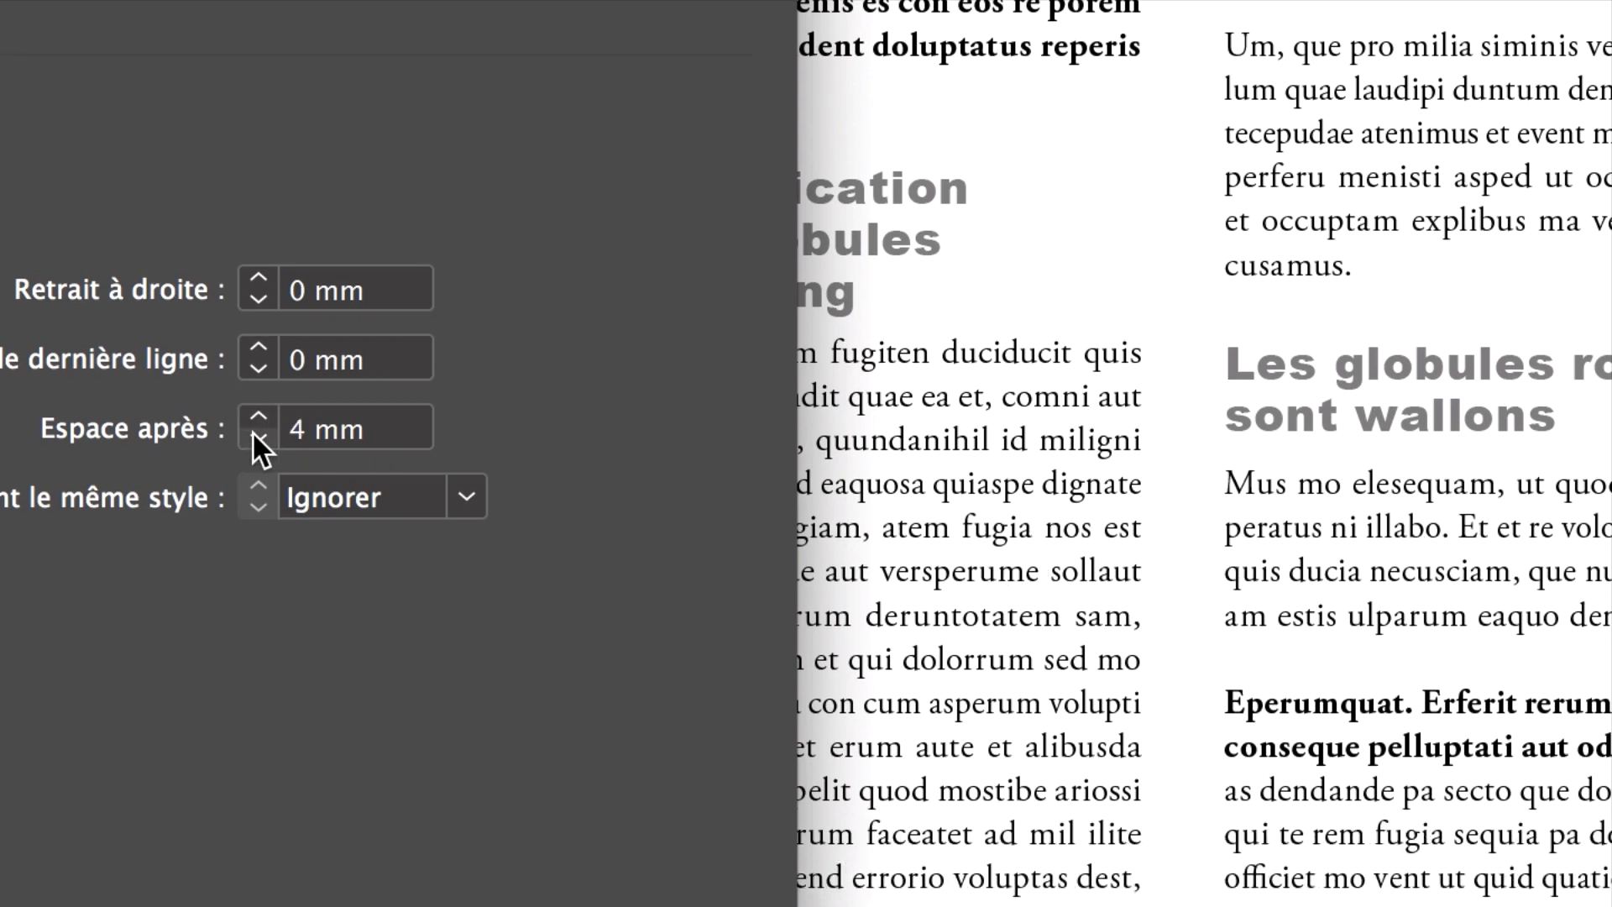
pyautogui.click(253, 437)
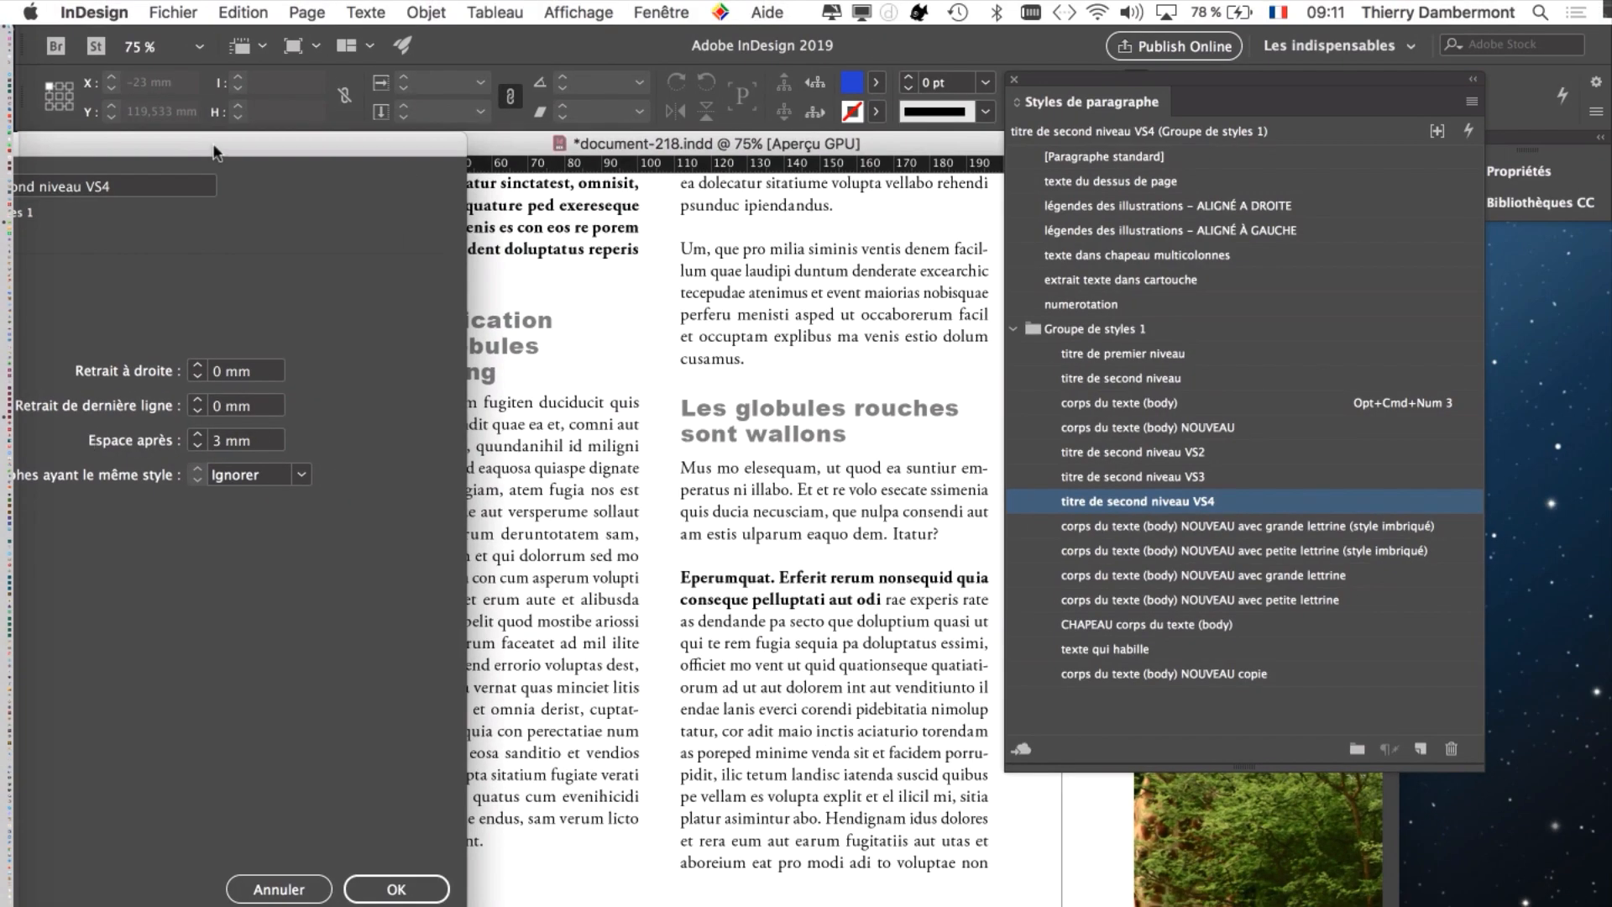
# - Set the heading style's character colour to the blue swatch "couleur pour style de carac..."
pyautogui.moveTo(215, 146); pyautogui.dragTo(1575, 145)
pyautogui.moveTo(1103, 147); pyautogui.dragTo(1152, 64)
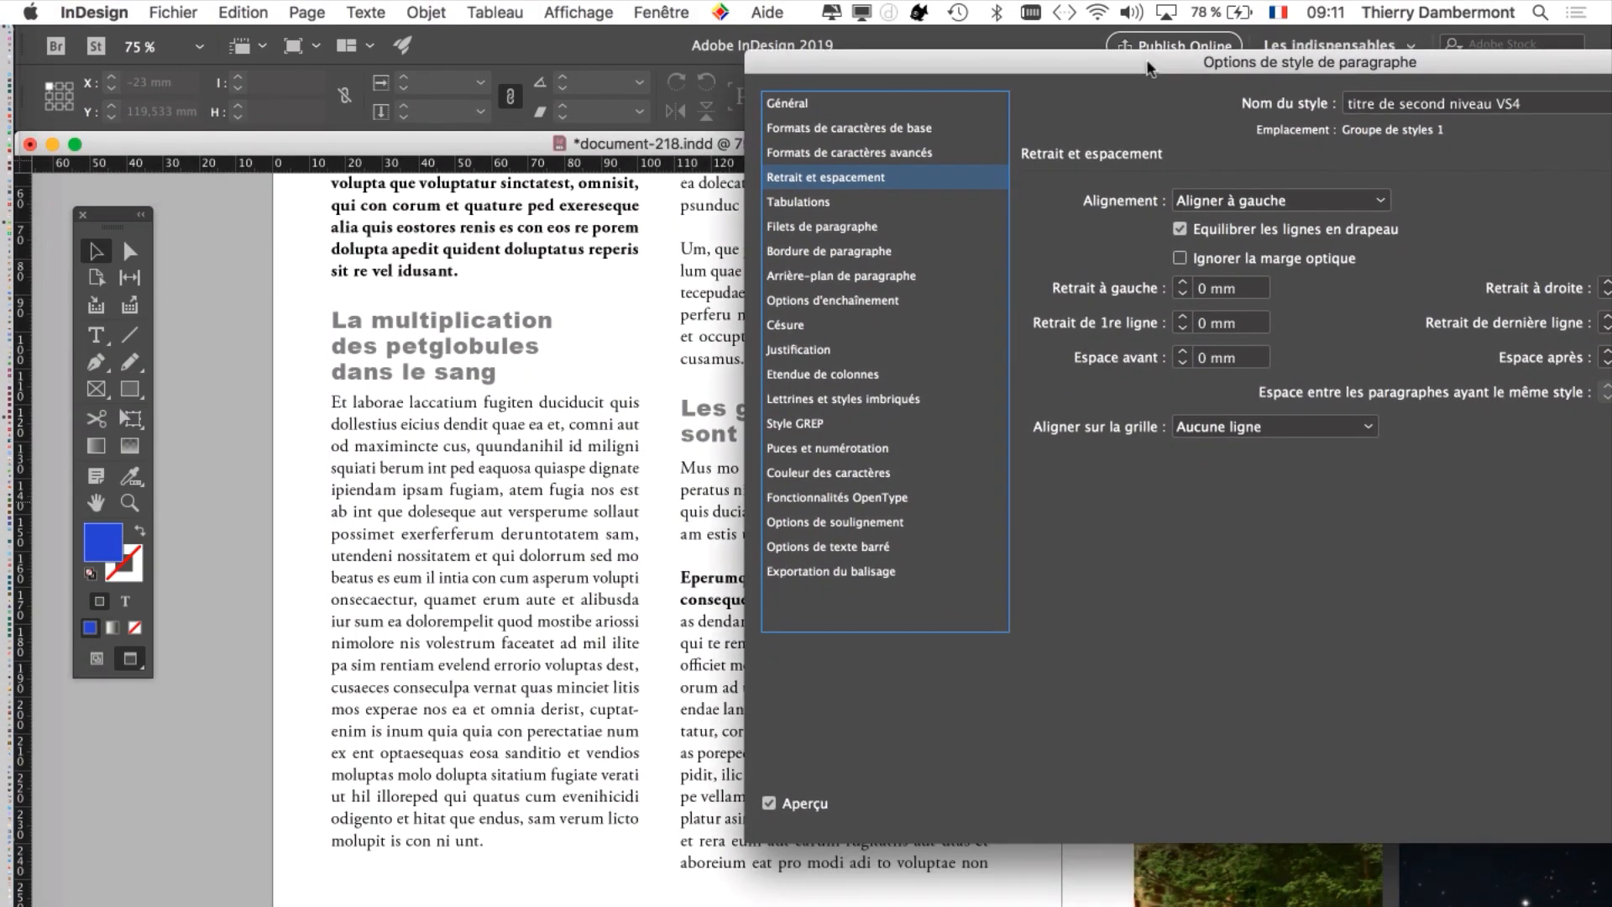
pyautogui.click(844, 476)
pyautogui.moveTo(1010, 76); pyautogui.dragTo(819, 47)
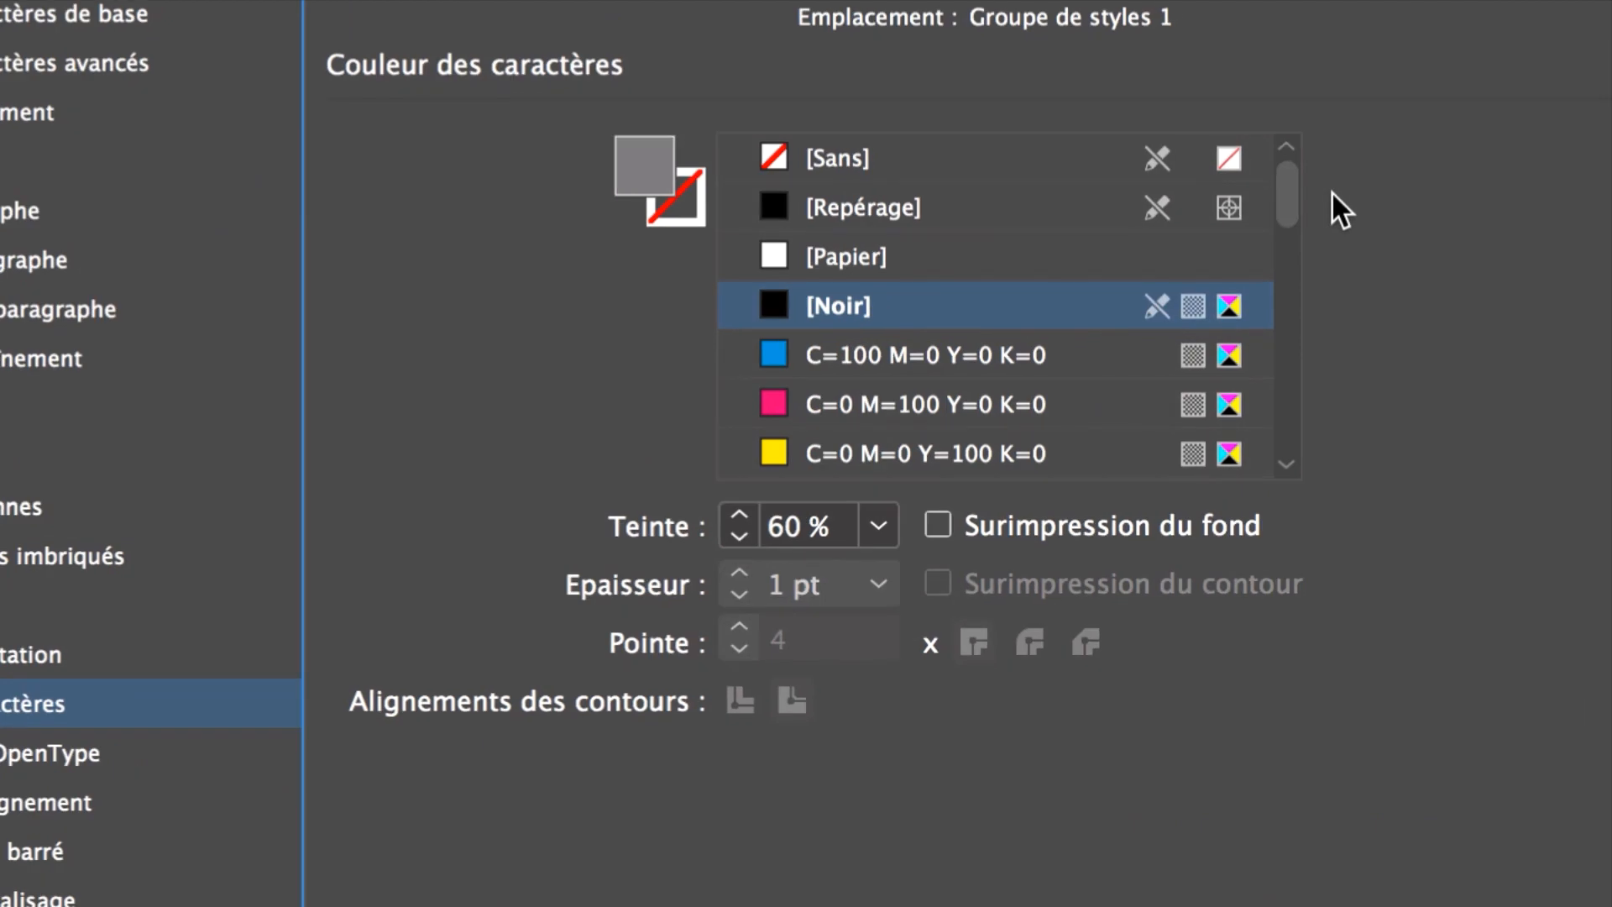
pyautogui.moveTo(1289, 199); pyautogui.dragTo(1306, 433)
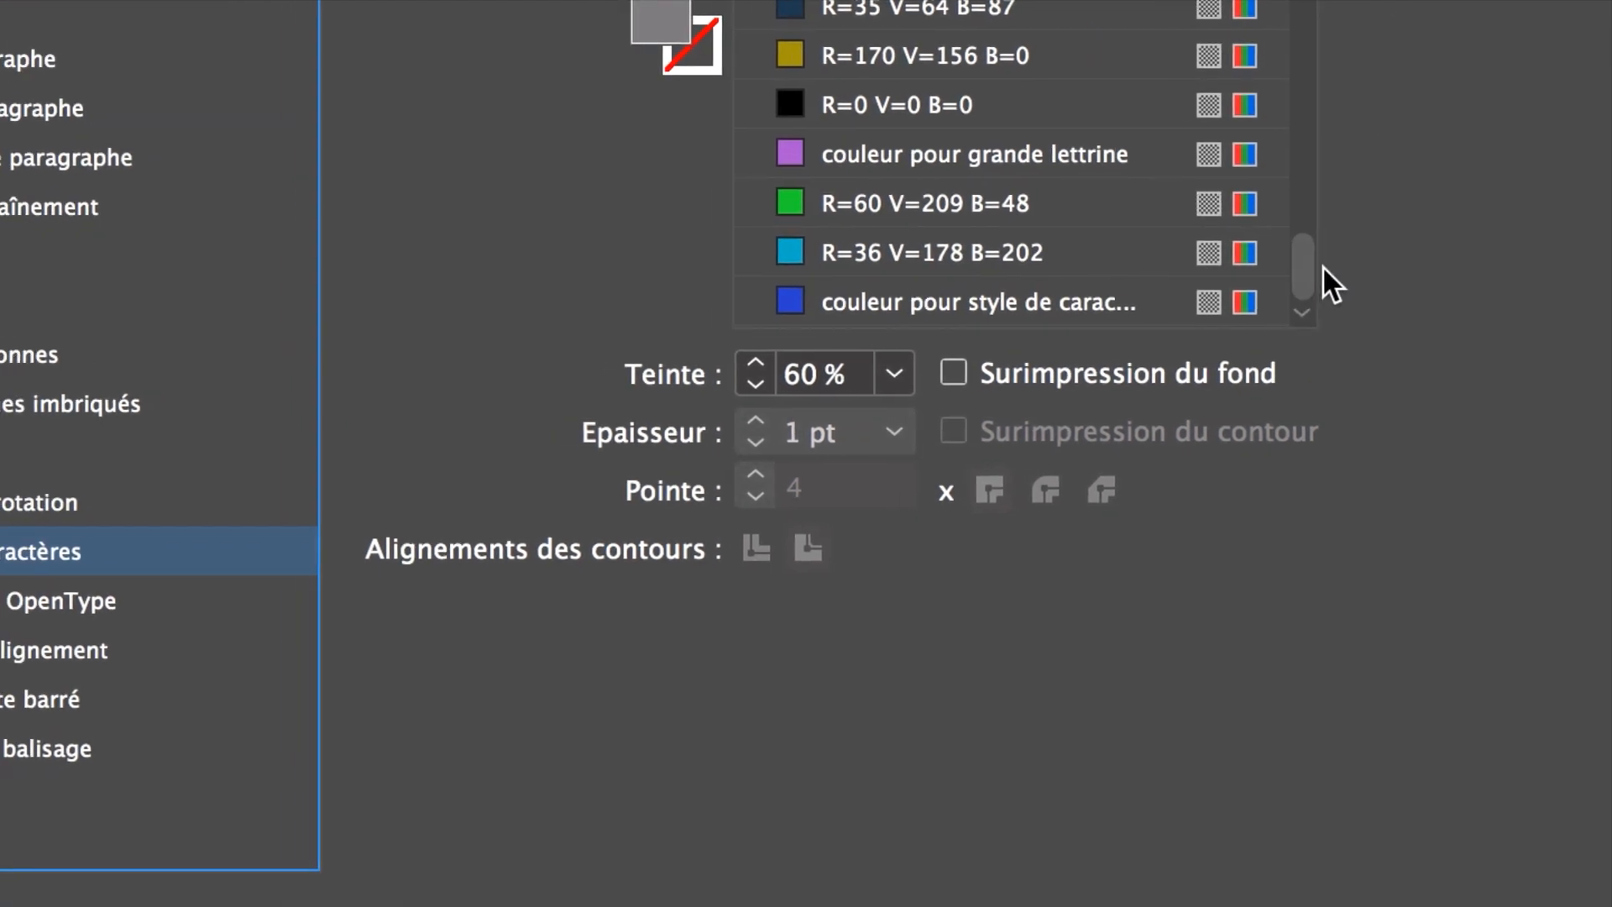
pyautogui.moveTo(1313, 268); pyautogui.dragTo(1317, 269)
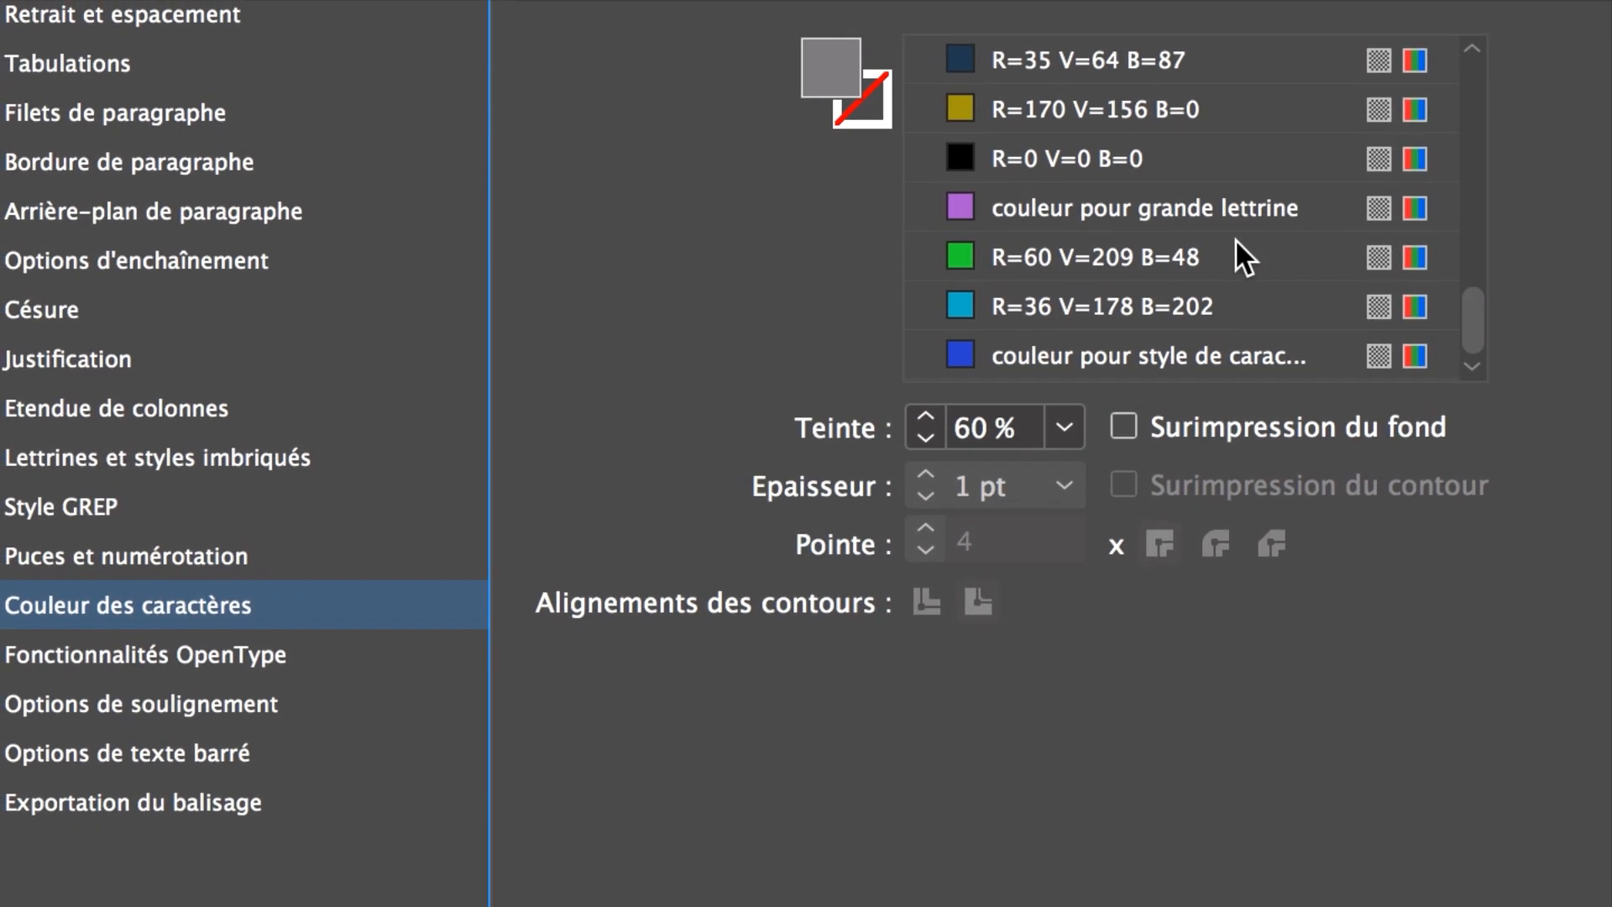
pyautogui.scroll(5, 1236, 238)
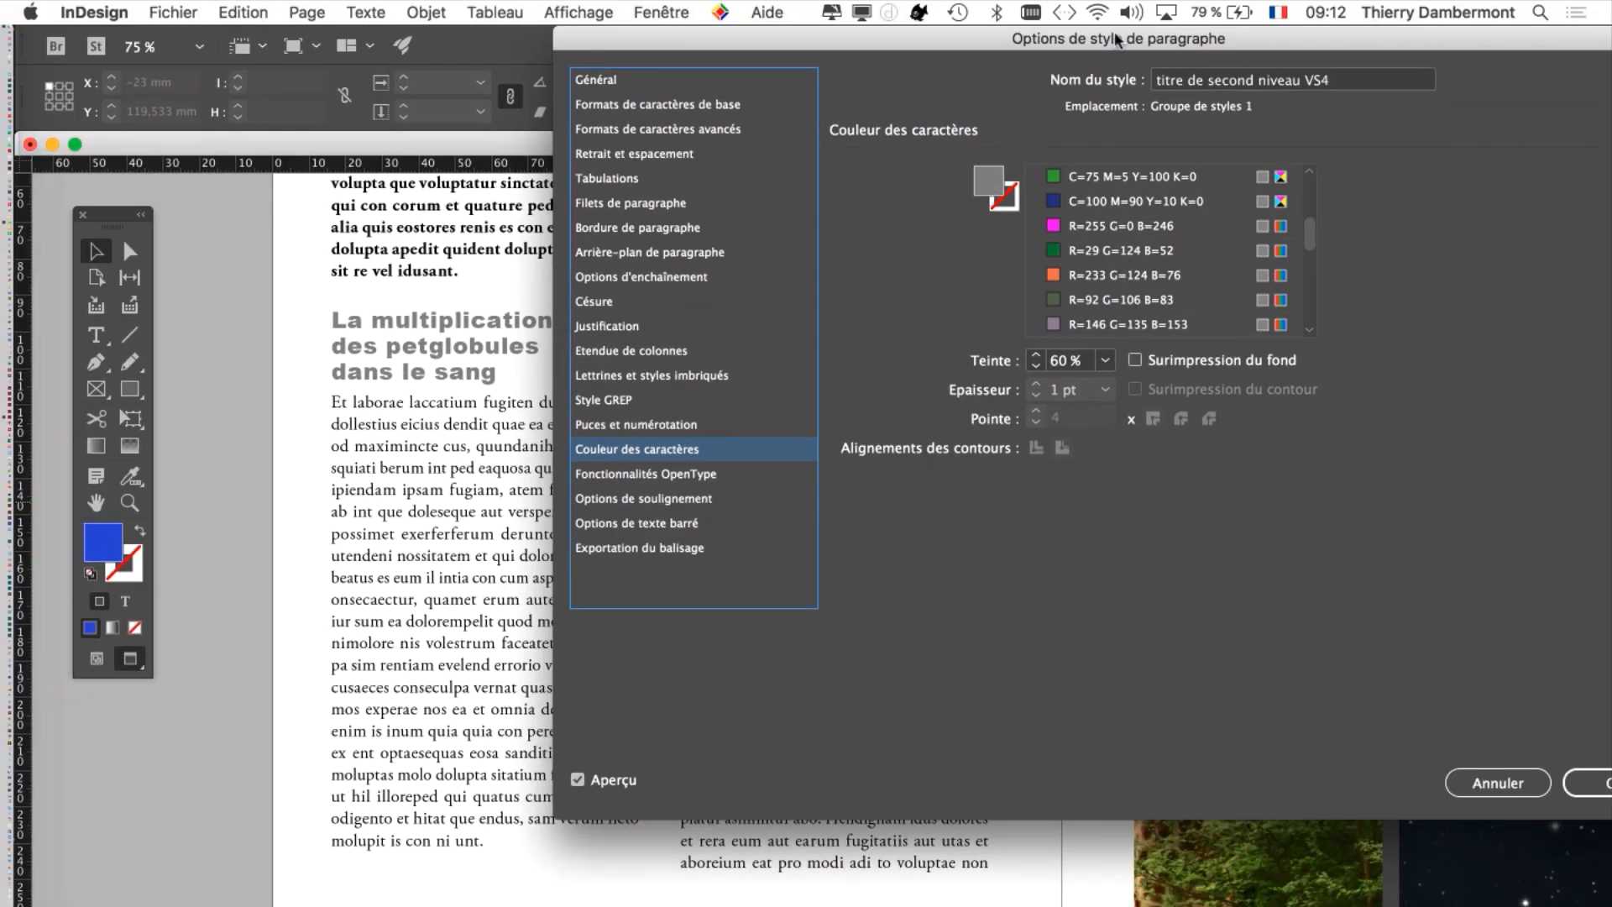
pyautogui.moveTo(1115, 35); pyautogui.dragTo(987, 68)
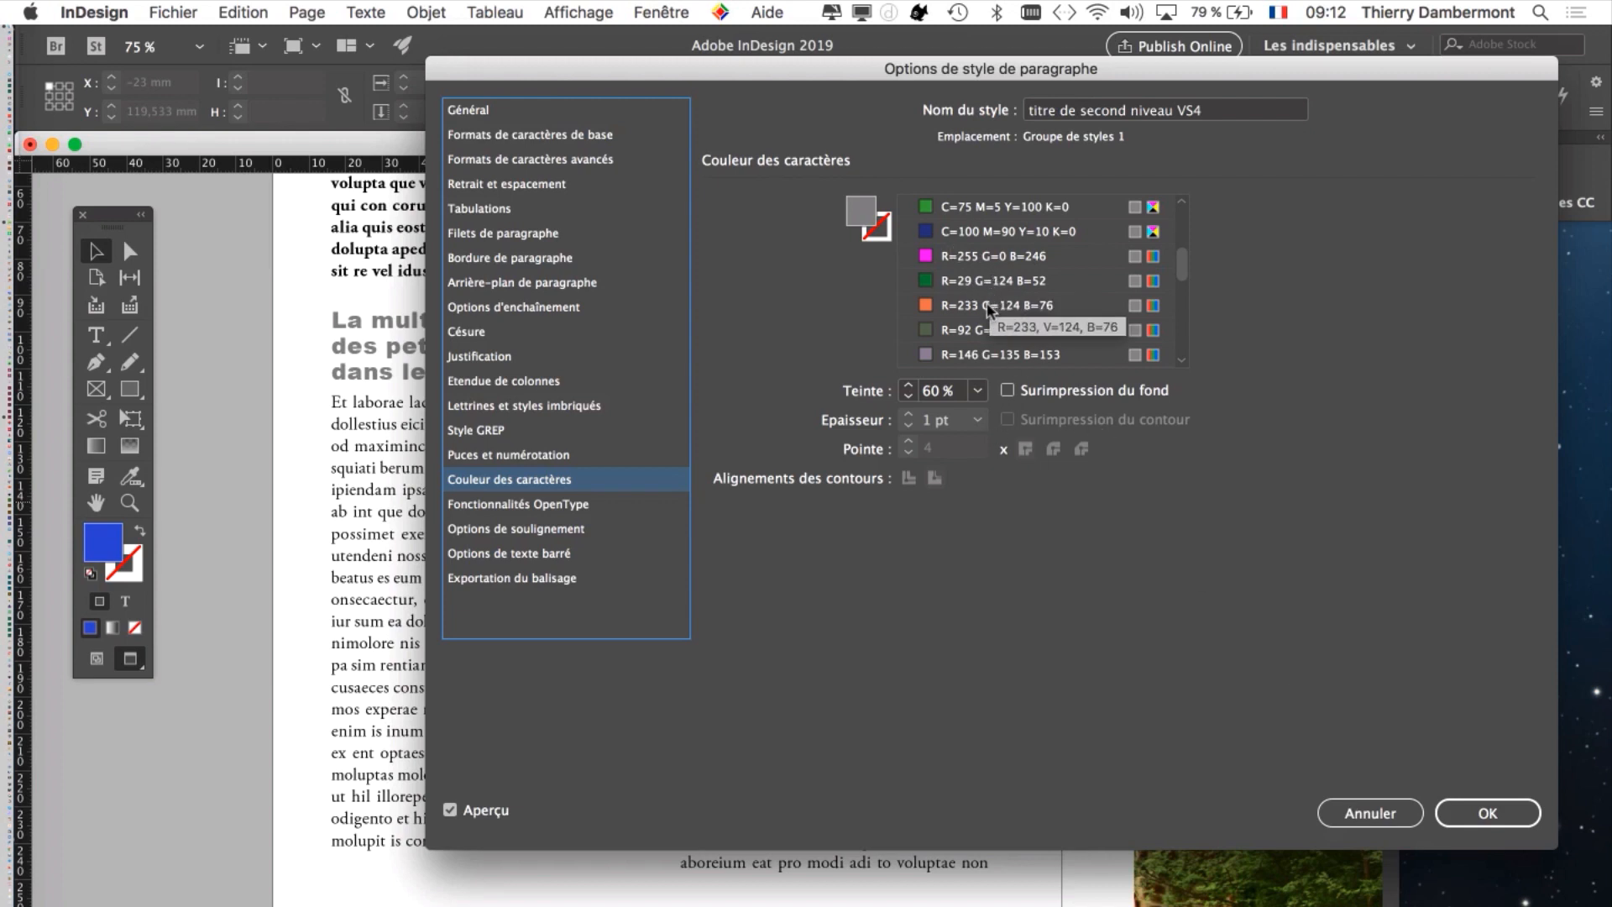
pyautogui.scroll(-3, 1029, 309)
pyautogui.scroll(-2, 1028, 307)
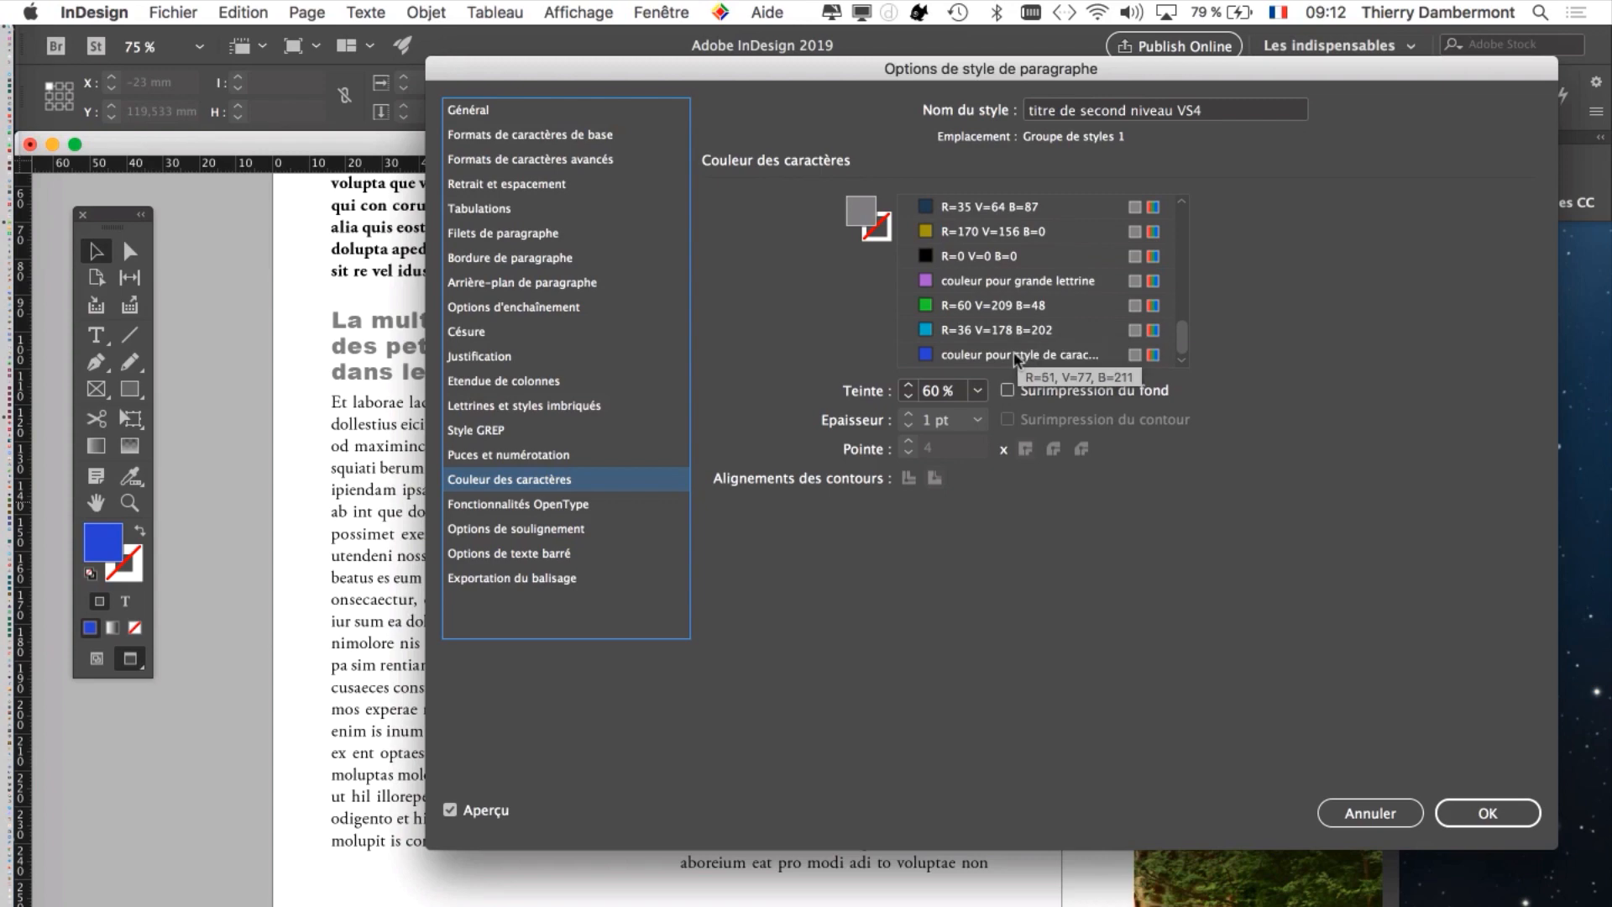
pyautogui.click(1016, 354)
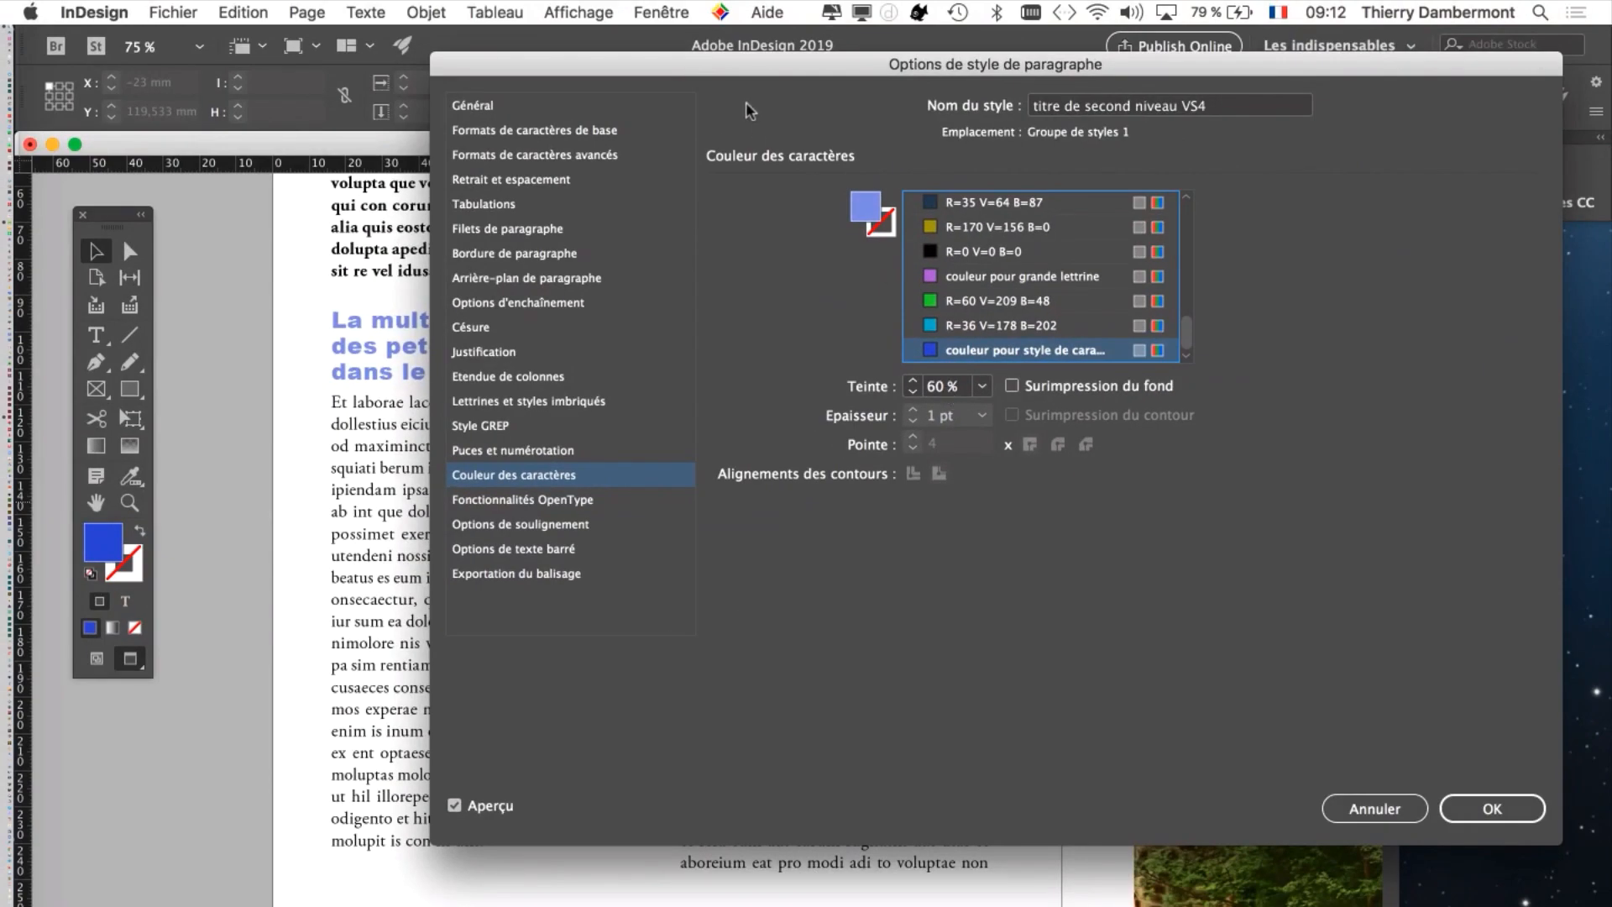
# - Set the tint of the heading style's character colour to 100 %, keeping the headings visible in the preview
pyautogui.moveTo(744, 70); pyautogui.dragTo(939, 52)
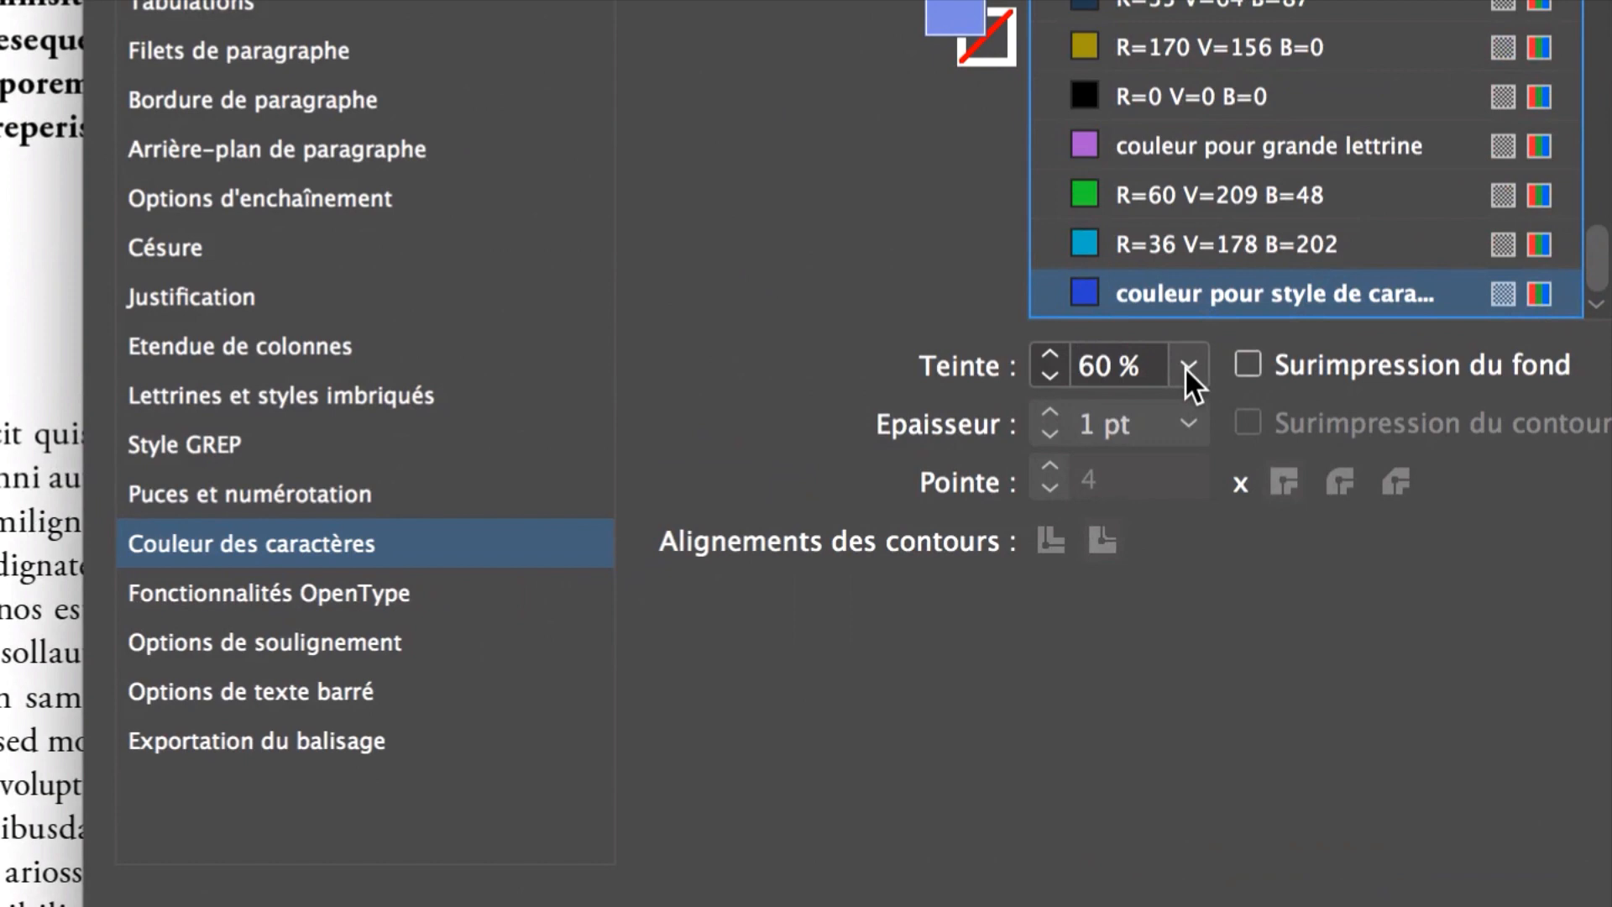
pyautogui.click(1185, 366)
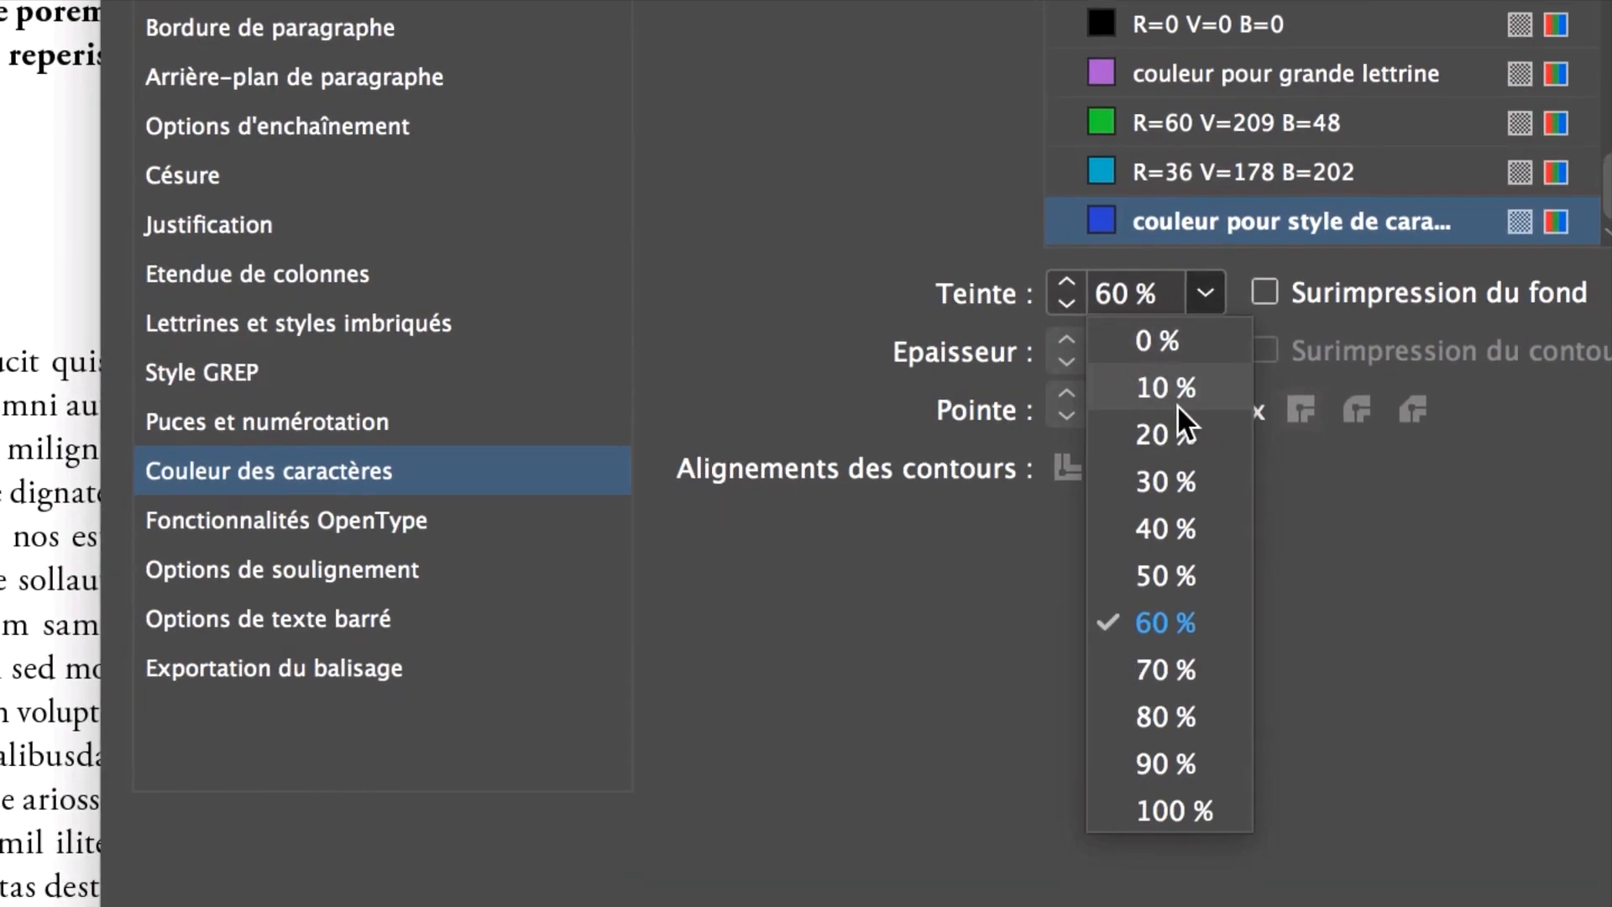
pyautogui.click(1192, 888)
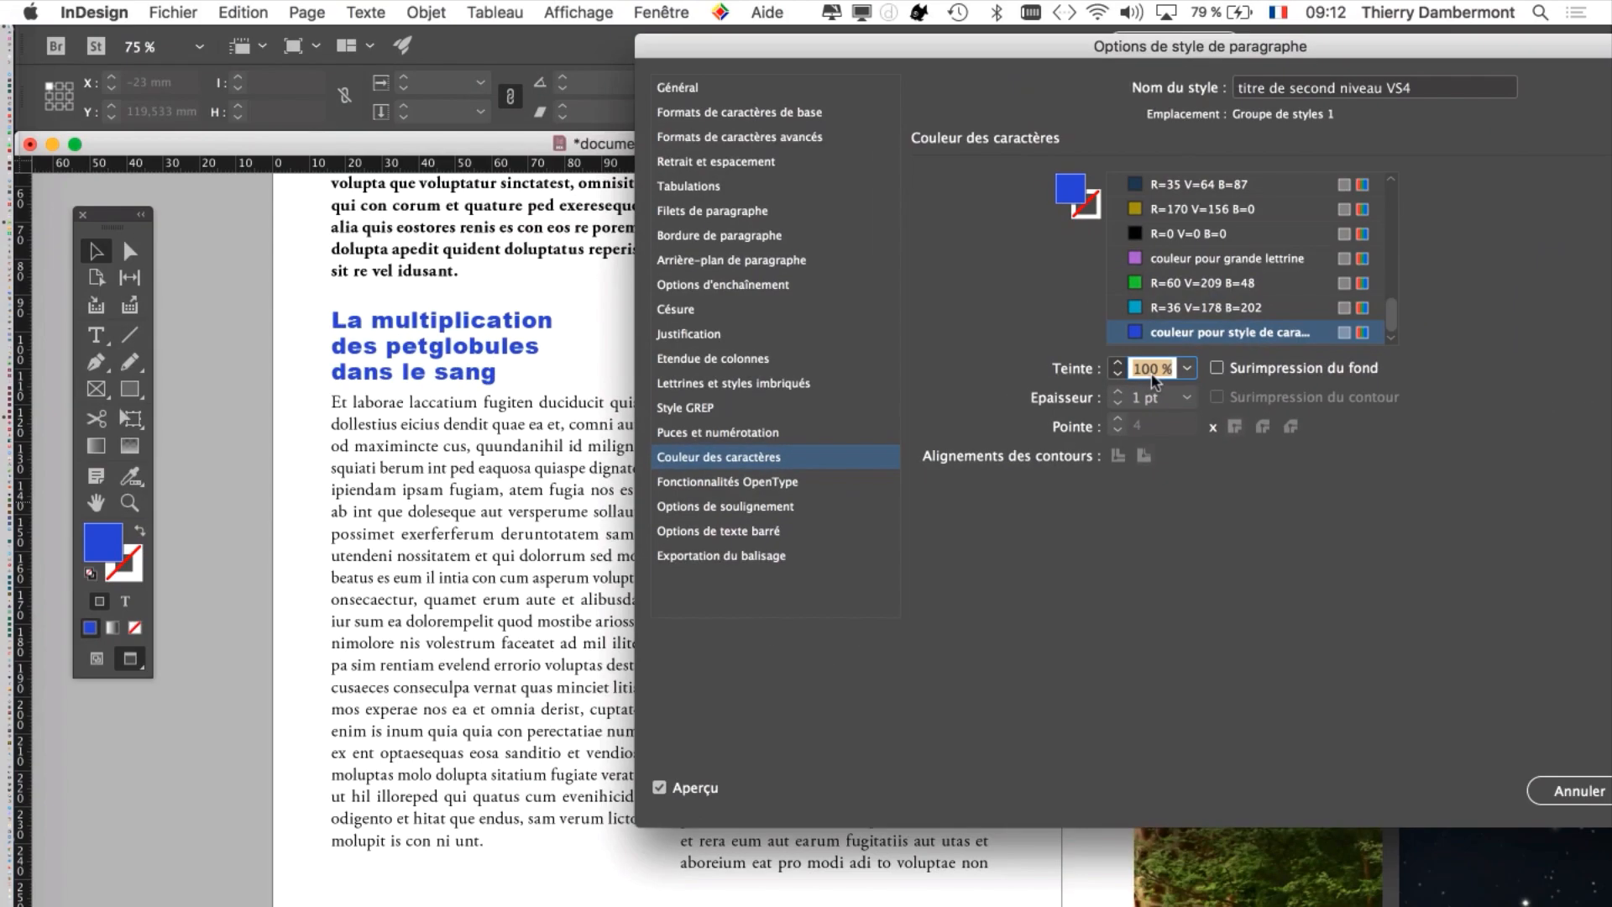
# - Change the heading style's character colour to the orange swatch R=233 G=124 B=76
pyautogui.scroll(3, 1184, 309)
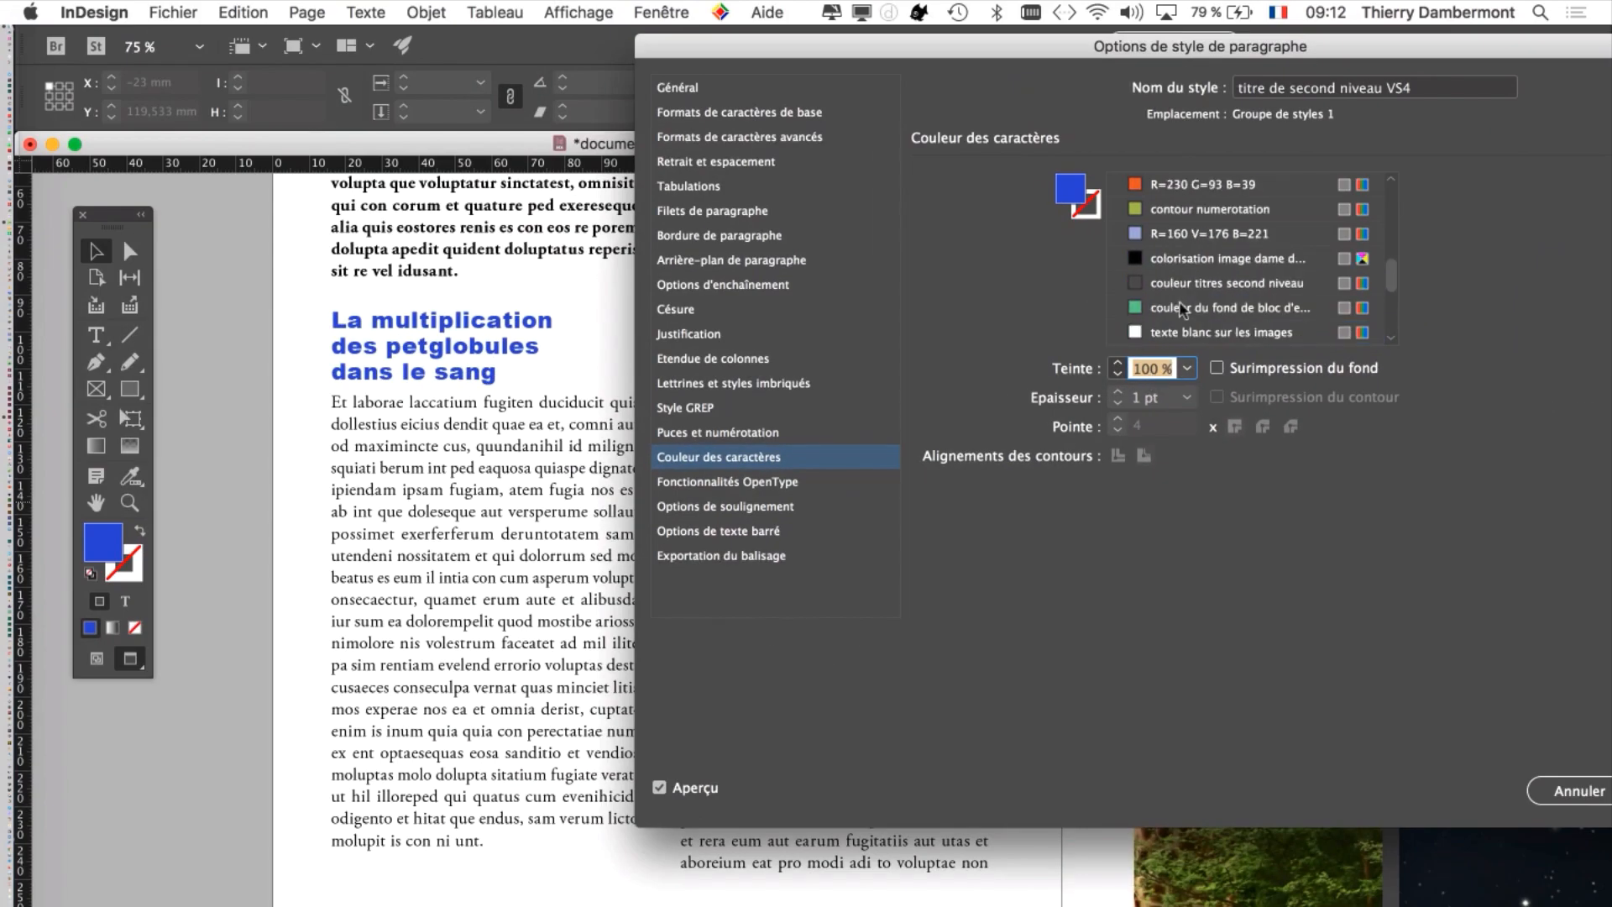
pyautogui.scroll(3, 1182, 309)
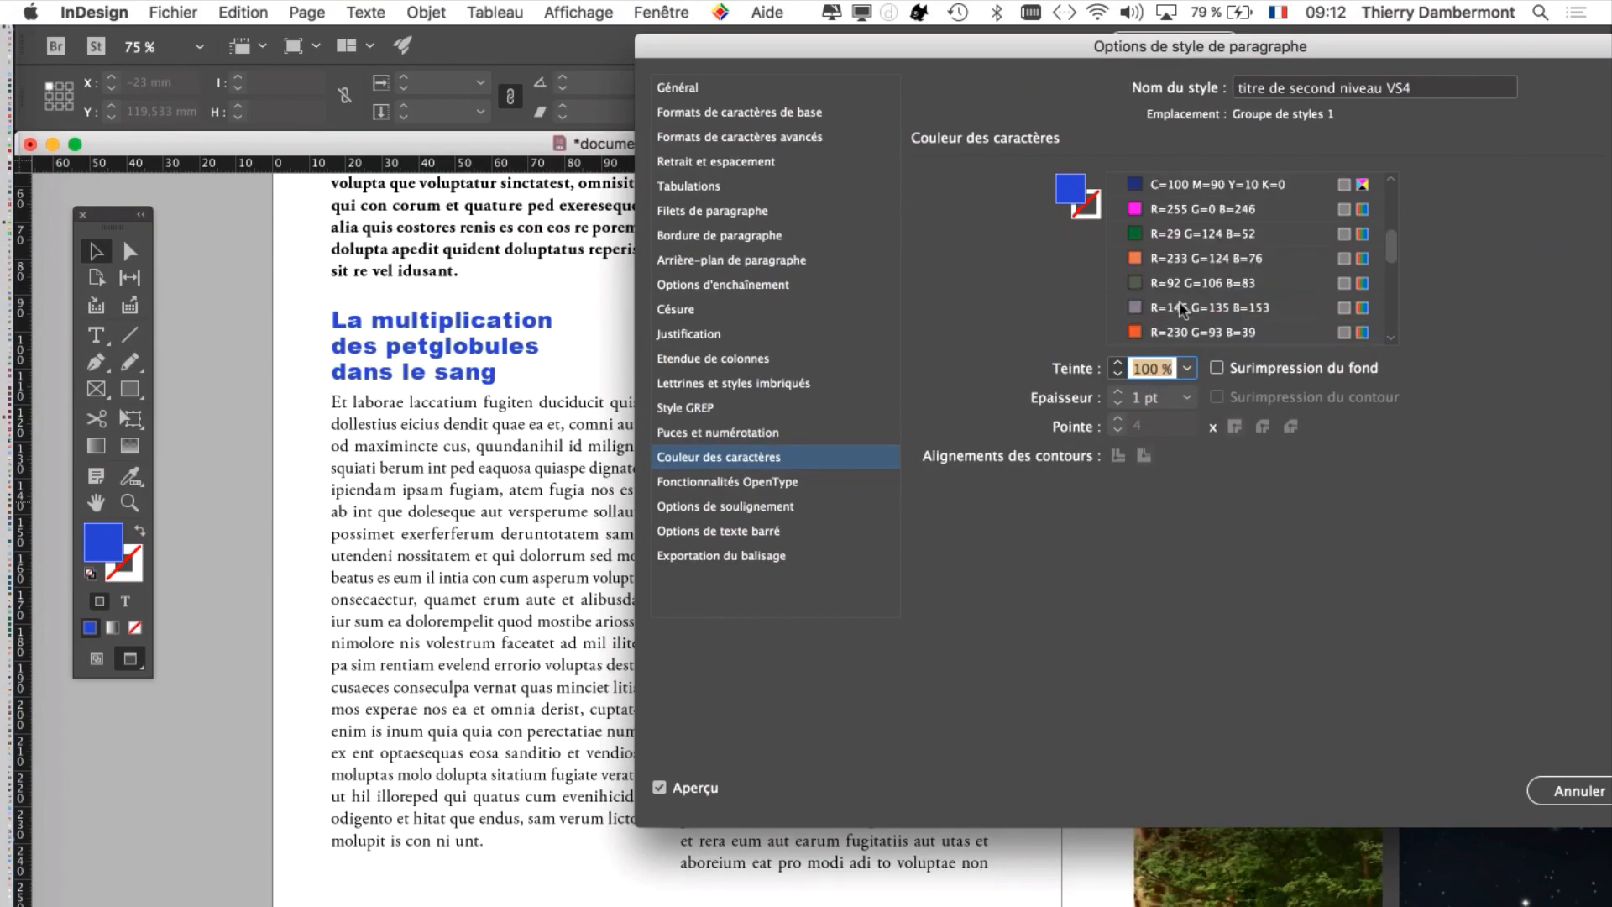
pyautogui.click(1180, 258)
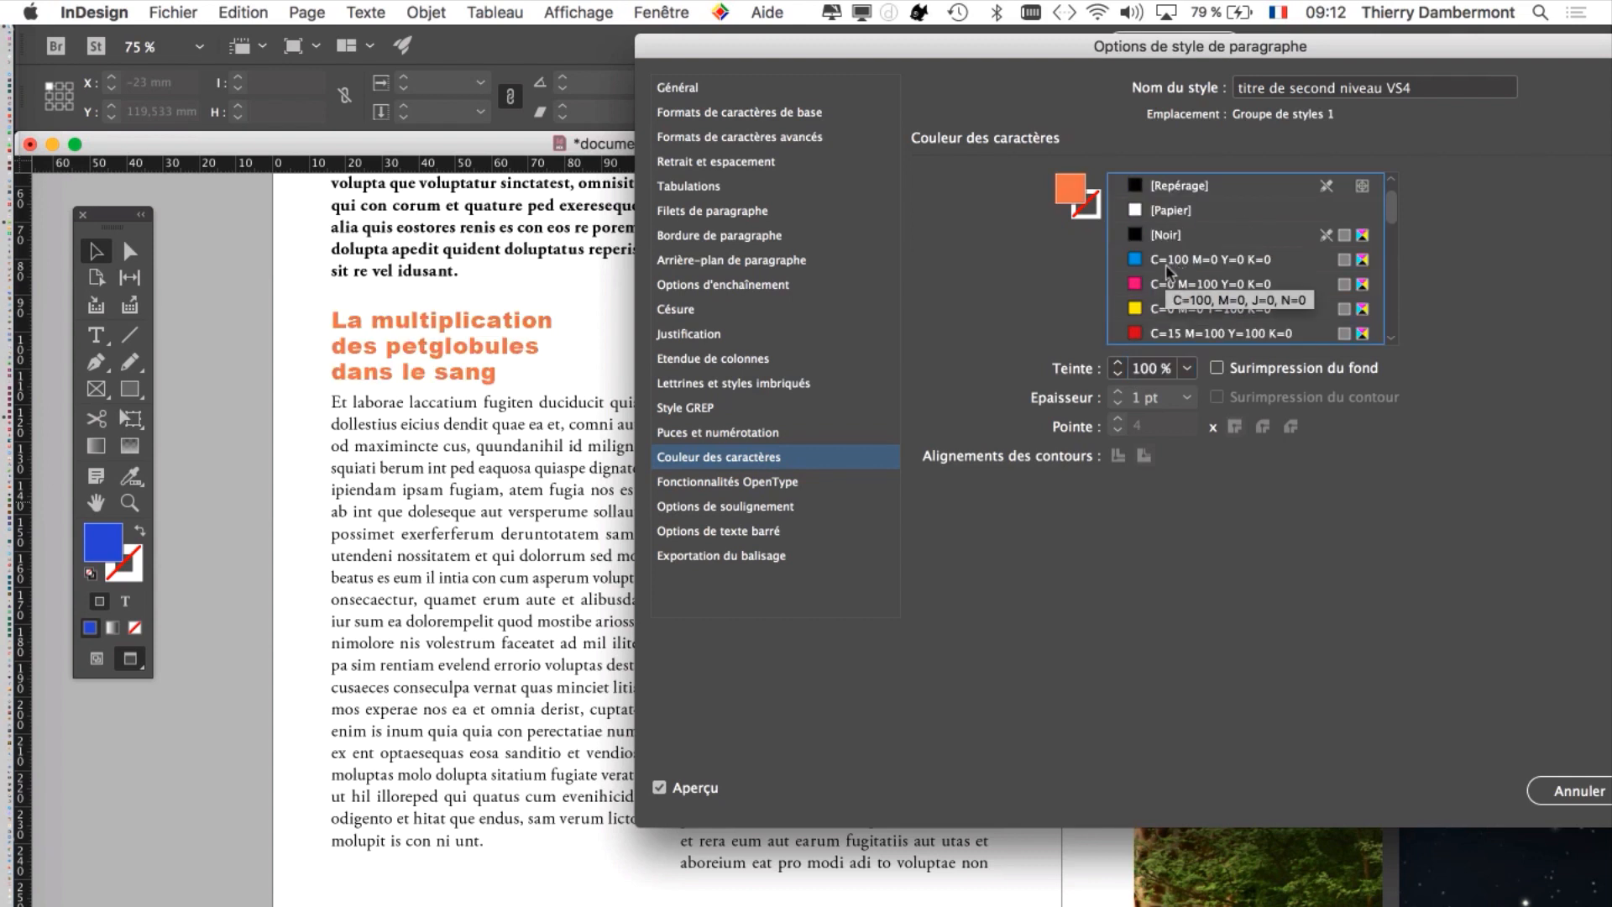
# - Try other font families in the heading style's basic character formats, going through Adobe Garamond Pro to Myriad Pro
pyautogui.moveTo(1245, 53); pyautogui.dragTo(1215, 50)
pyautogui.click(748, 108)
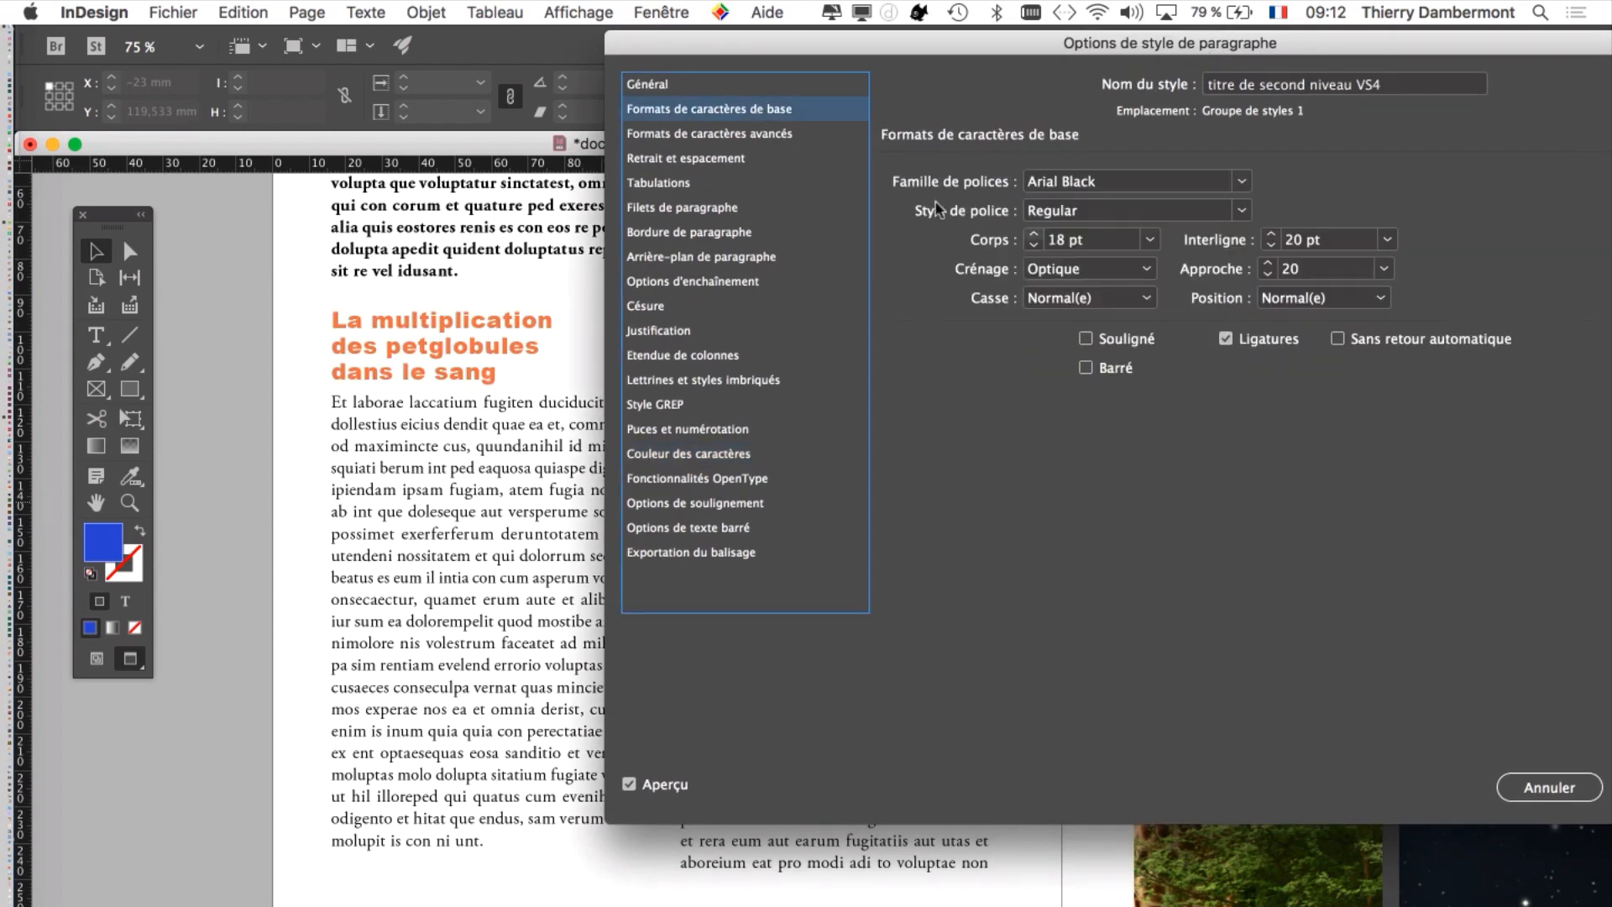
pyautogui.click(1104, 185)
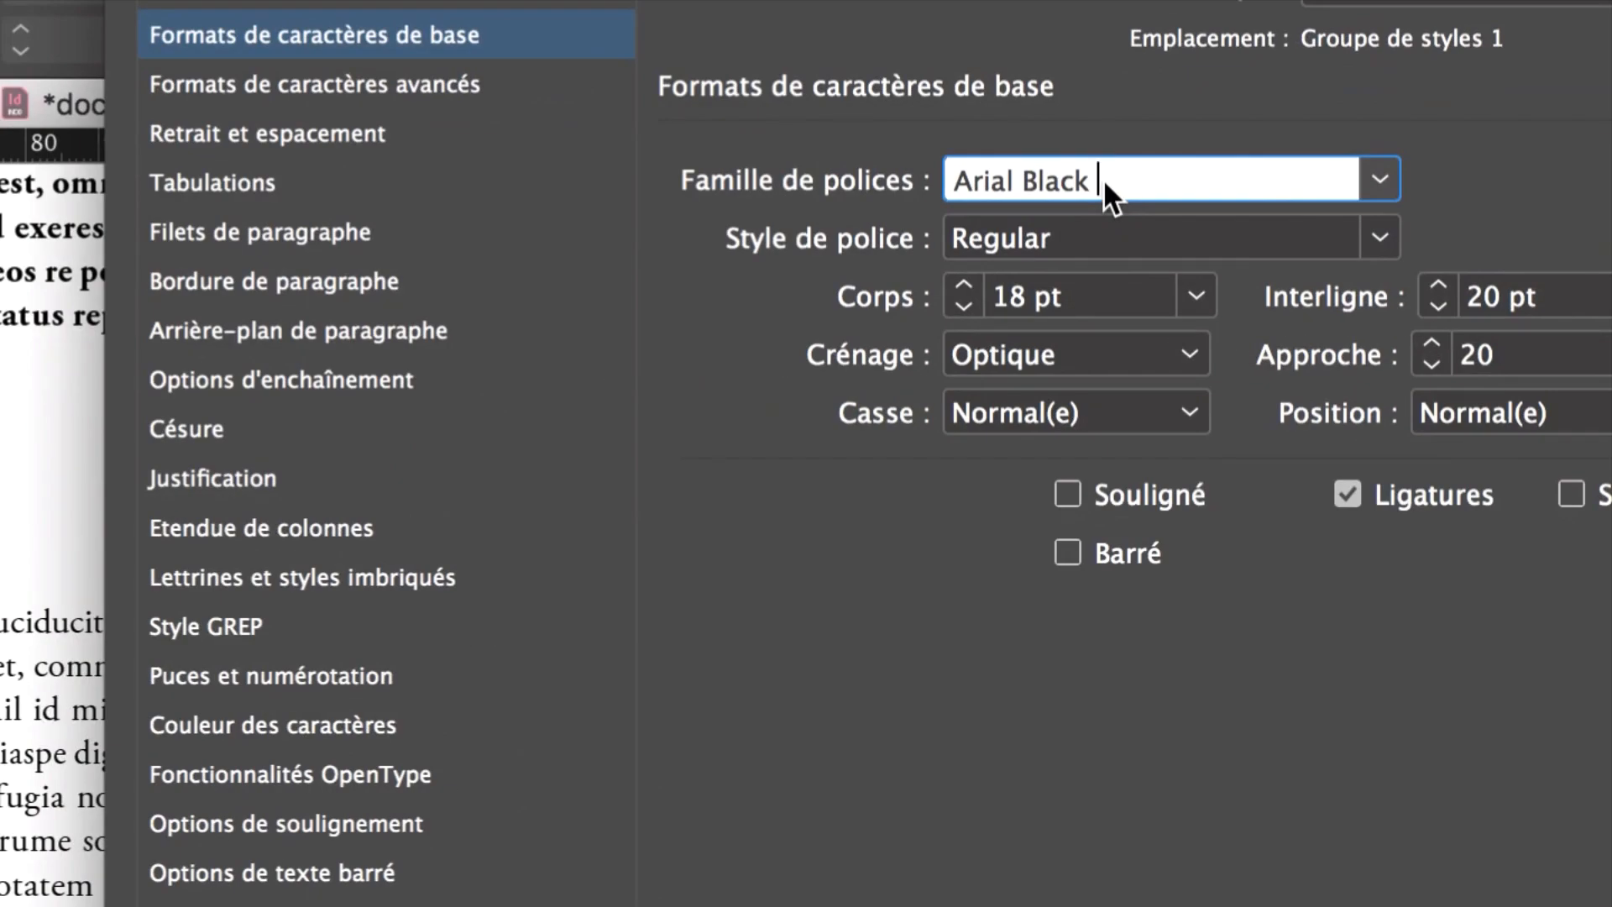
pyautogui.press('Down')
pyautogui.press('Down')
pyautogui.press('Down')
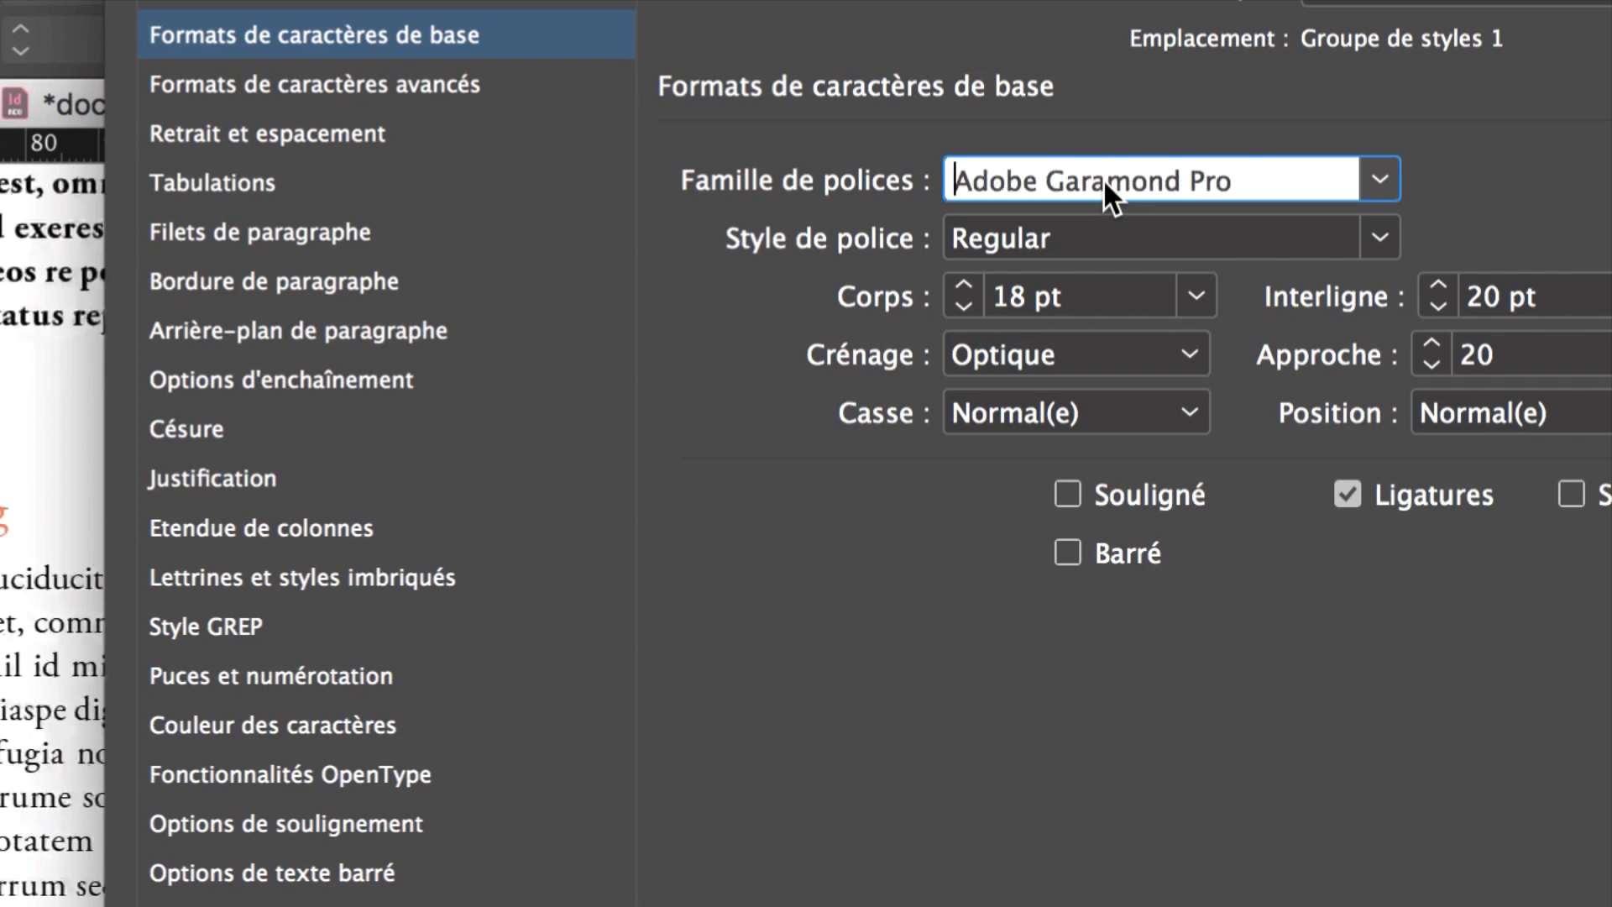
pyautogui.press('Down')
pyautogui.press('Down')
pyautogui.press('Down')
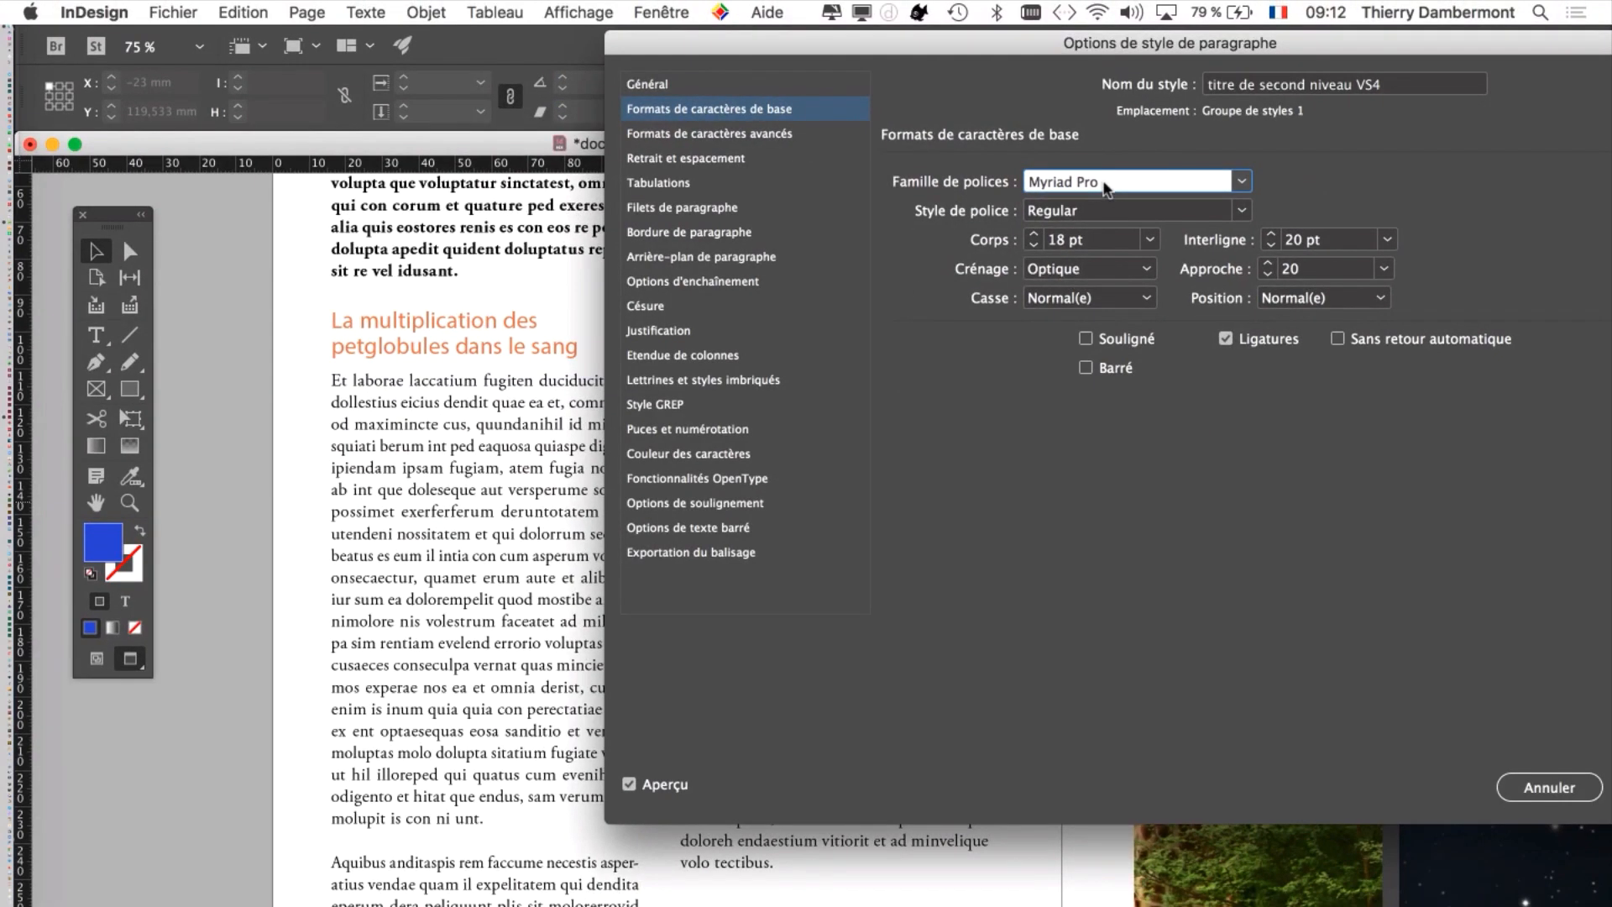
# - Set the heading style's font family to Myanmar Sangam MN, keeping the first heading visible in the preview
pyautogui.press('Down')
pyautogui.press('Down')
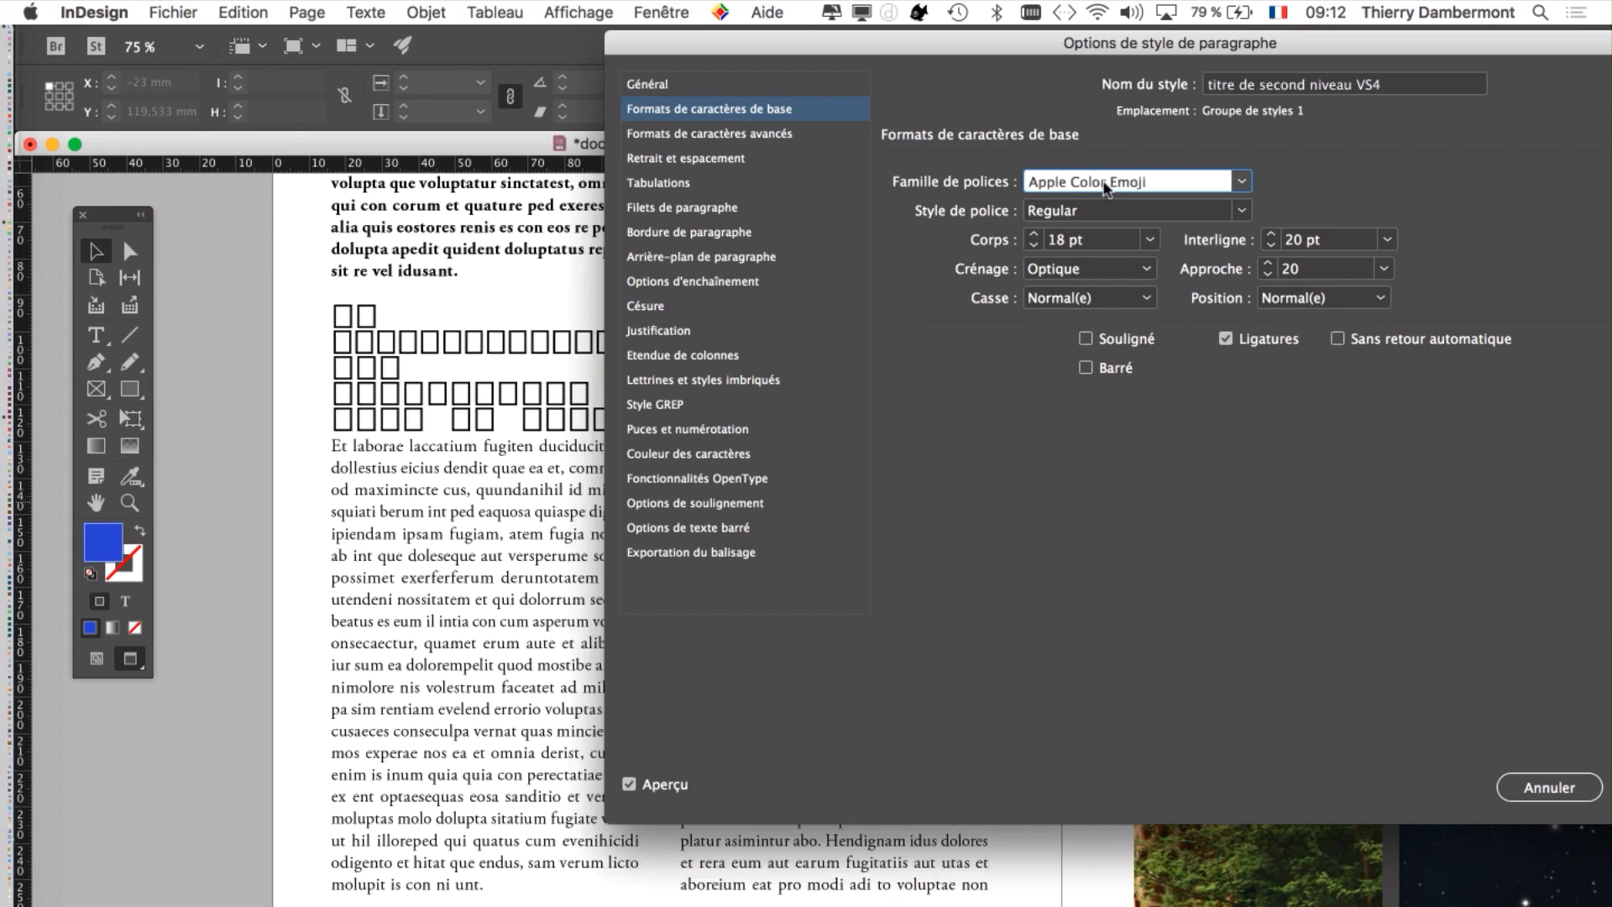
pyautogui.press('Up')
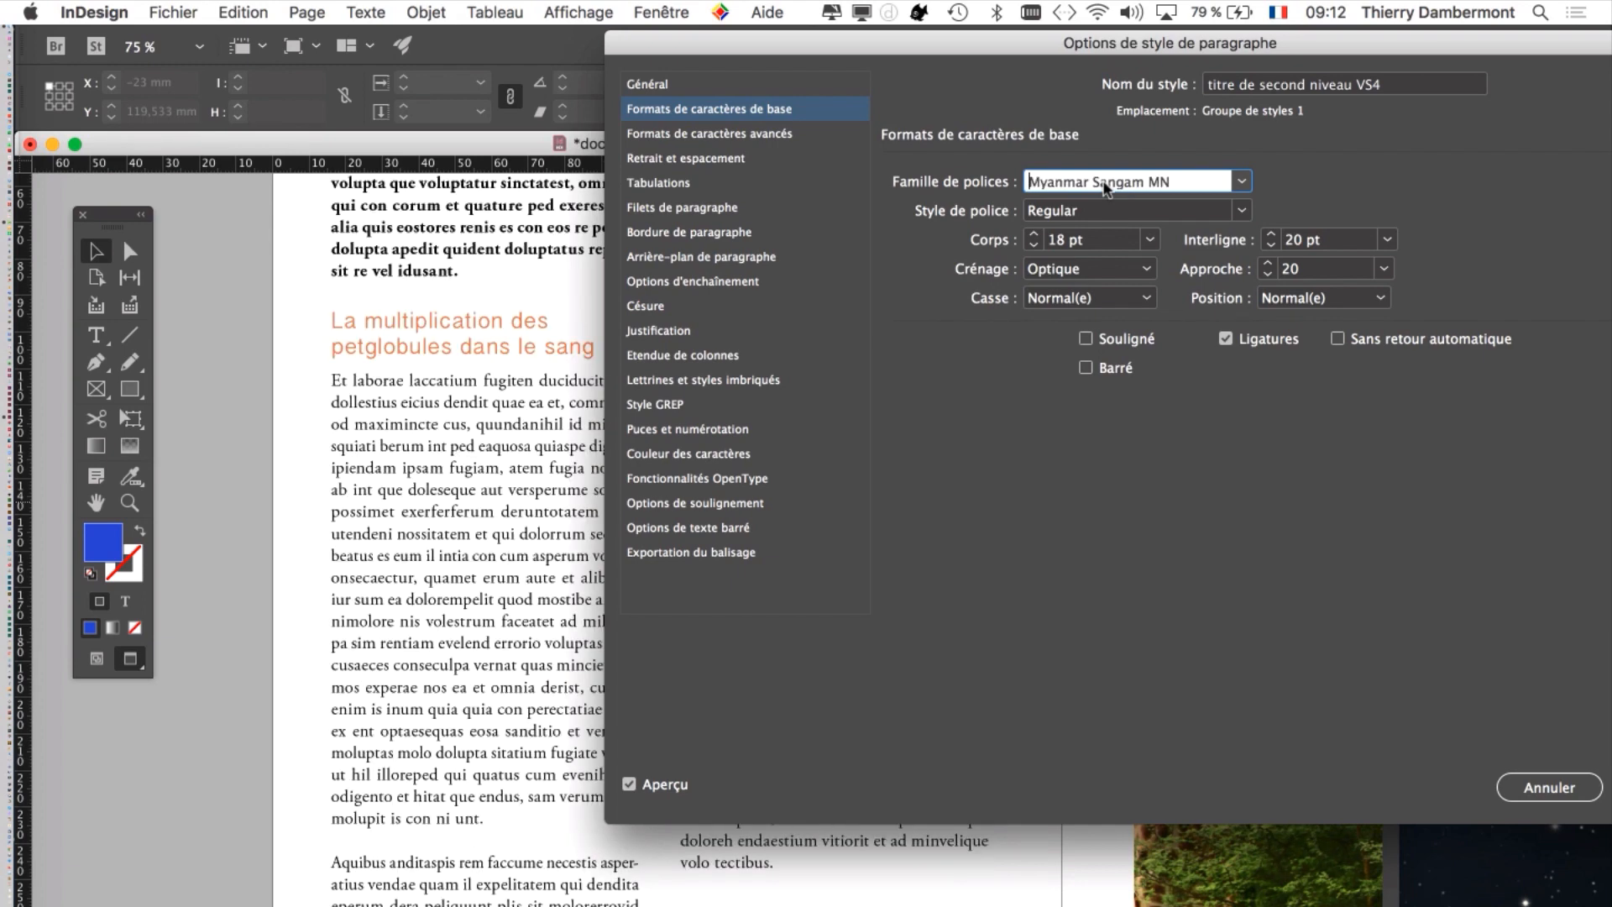
pyautogui.moveTo(907, 52); pyautogui.dragTo(869, 101)
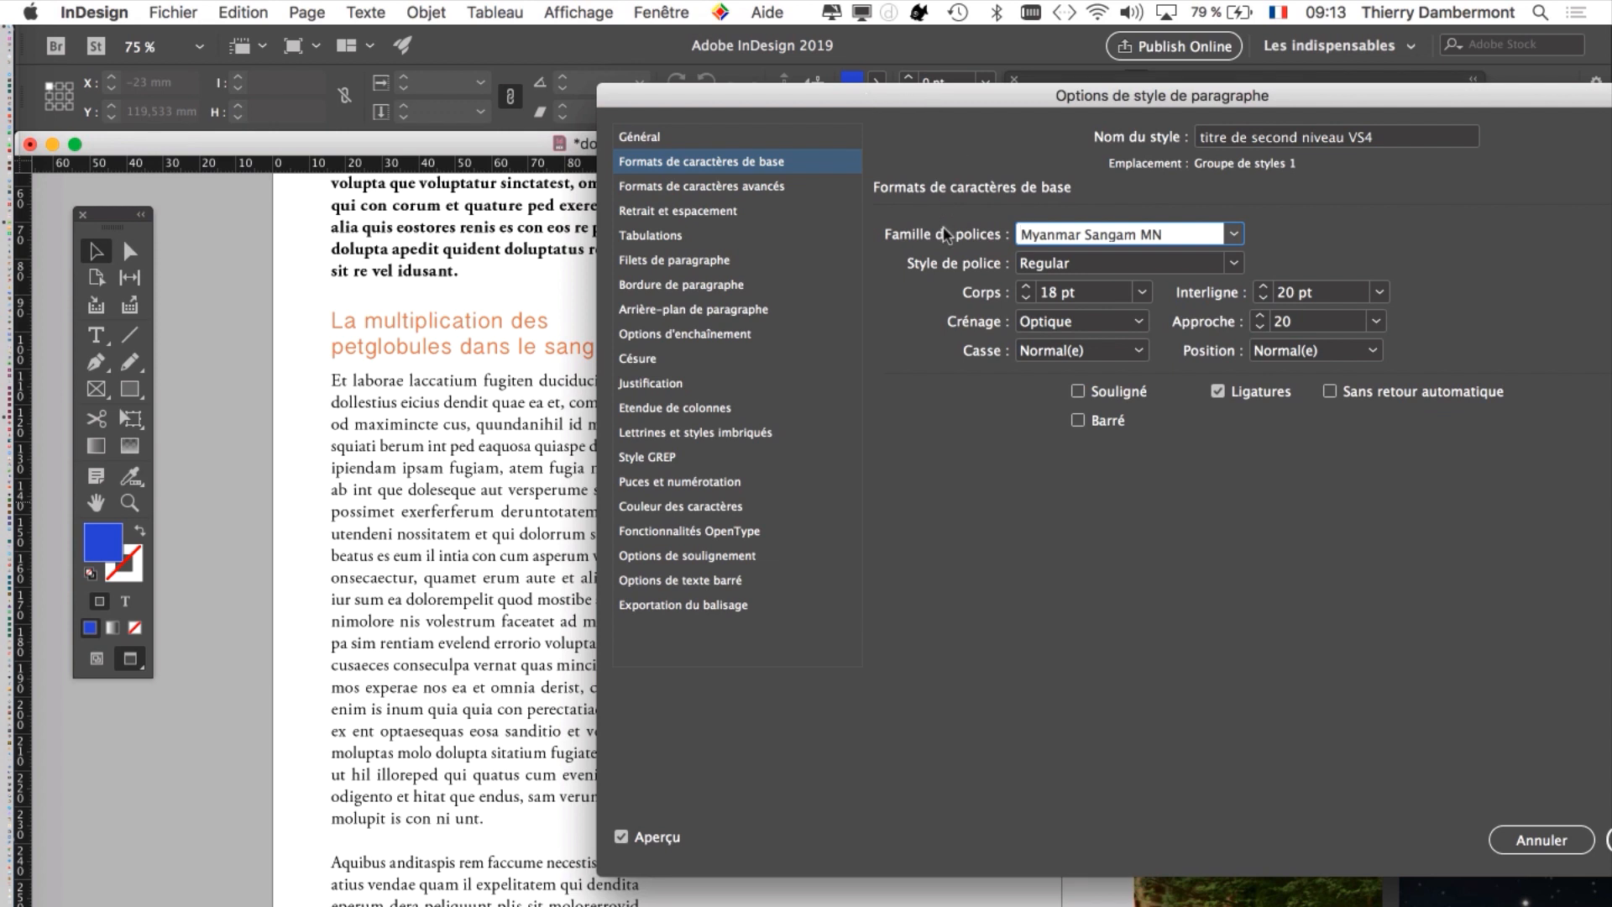
# - Set the heading style's font size to 22 pt and its leading to 23 pt
pyautogui.click(1026, 288)
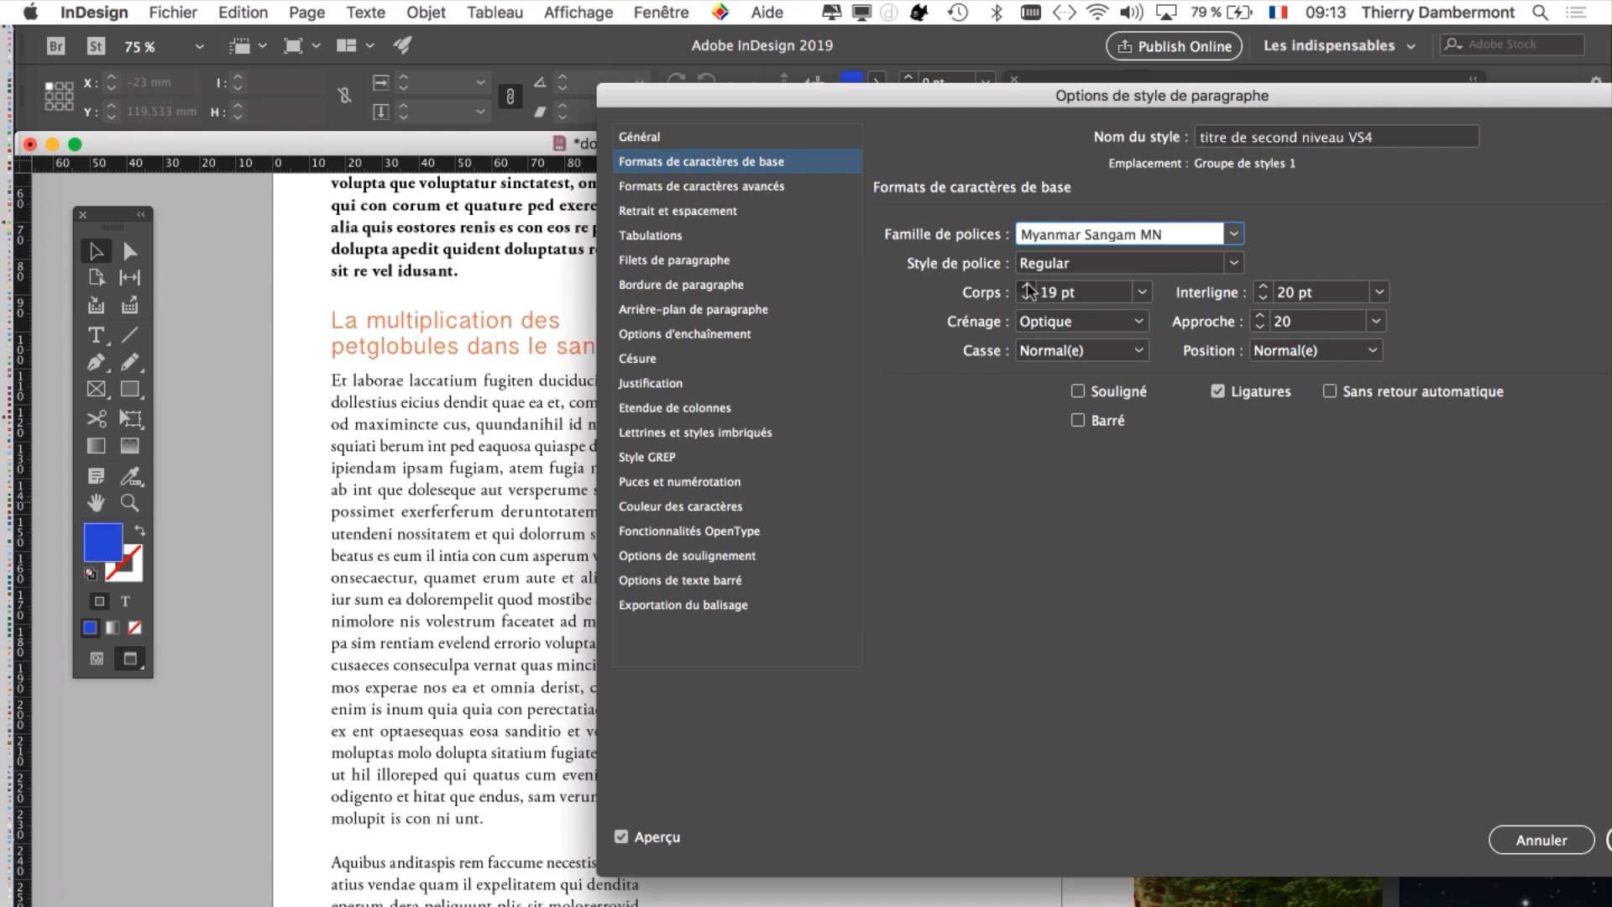
pyautogui.click(1026, 288)
pyautogui.click(1026, 288)
pyautogui.click(1026, 288)
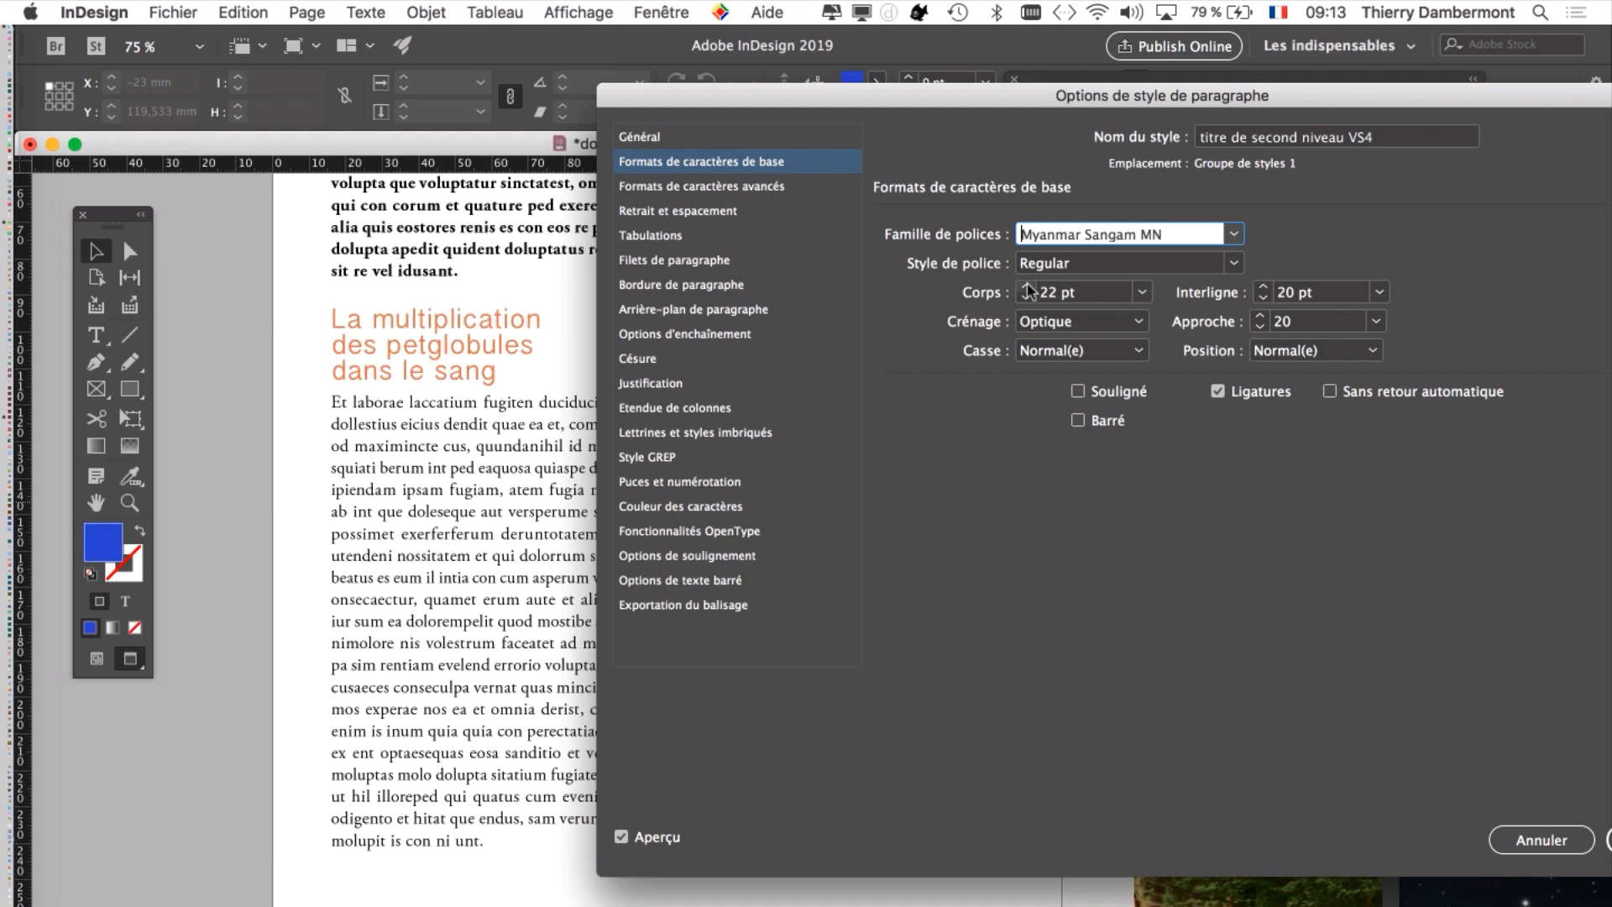
pyautogui.click(1265, 287)
pyautogui.click(1264, 287)
pyautogui.click(1265, 287)
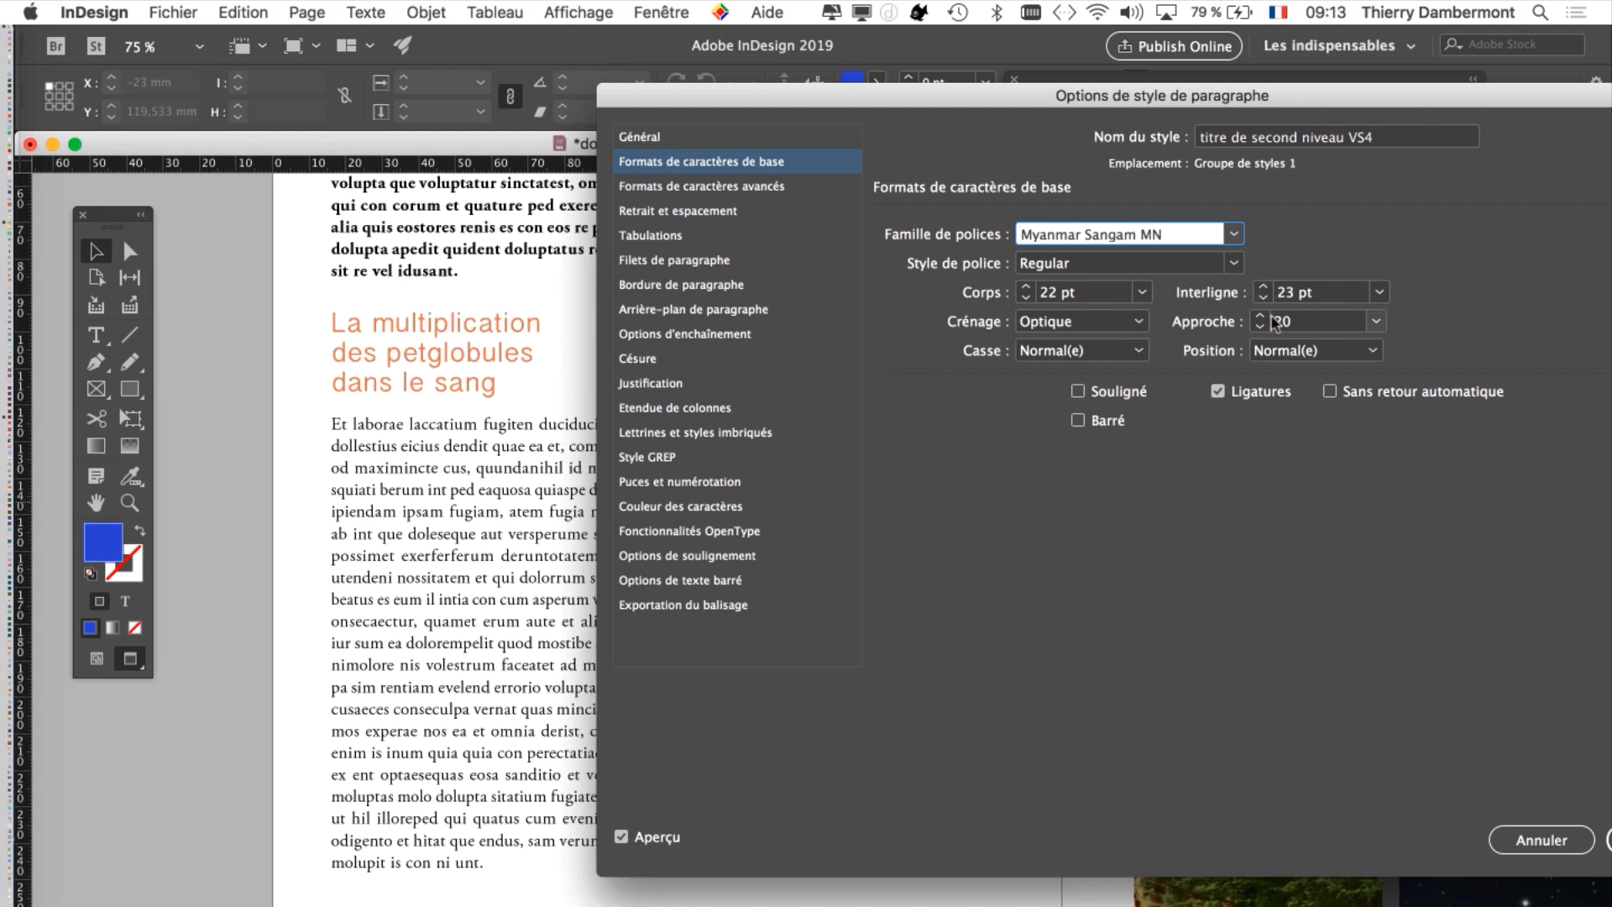
# - Set the heading style's tracking to 50, confirm its options, and clear the panels covering the page text
pyautogui.click(1260, 317)
pyautogui.click(1259, 316)
pyautogui.click(1260, 317)
pyautogui.click(1260, 317)
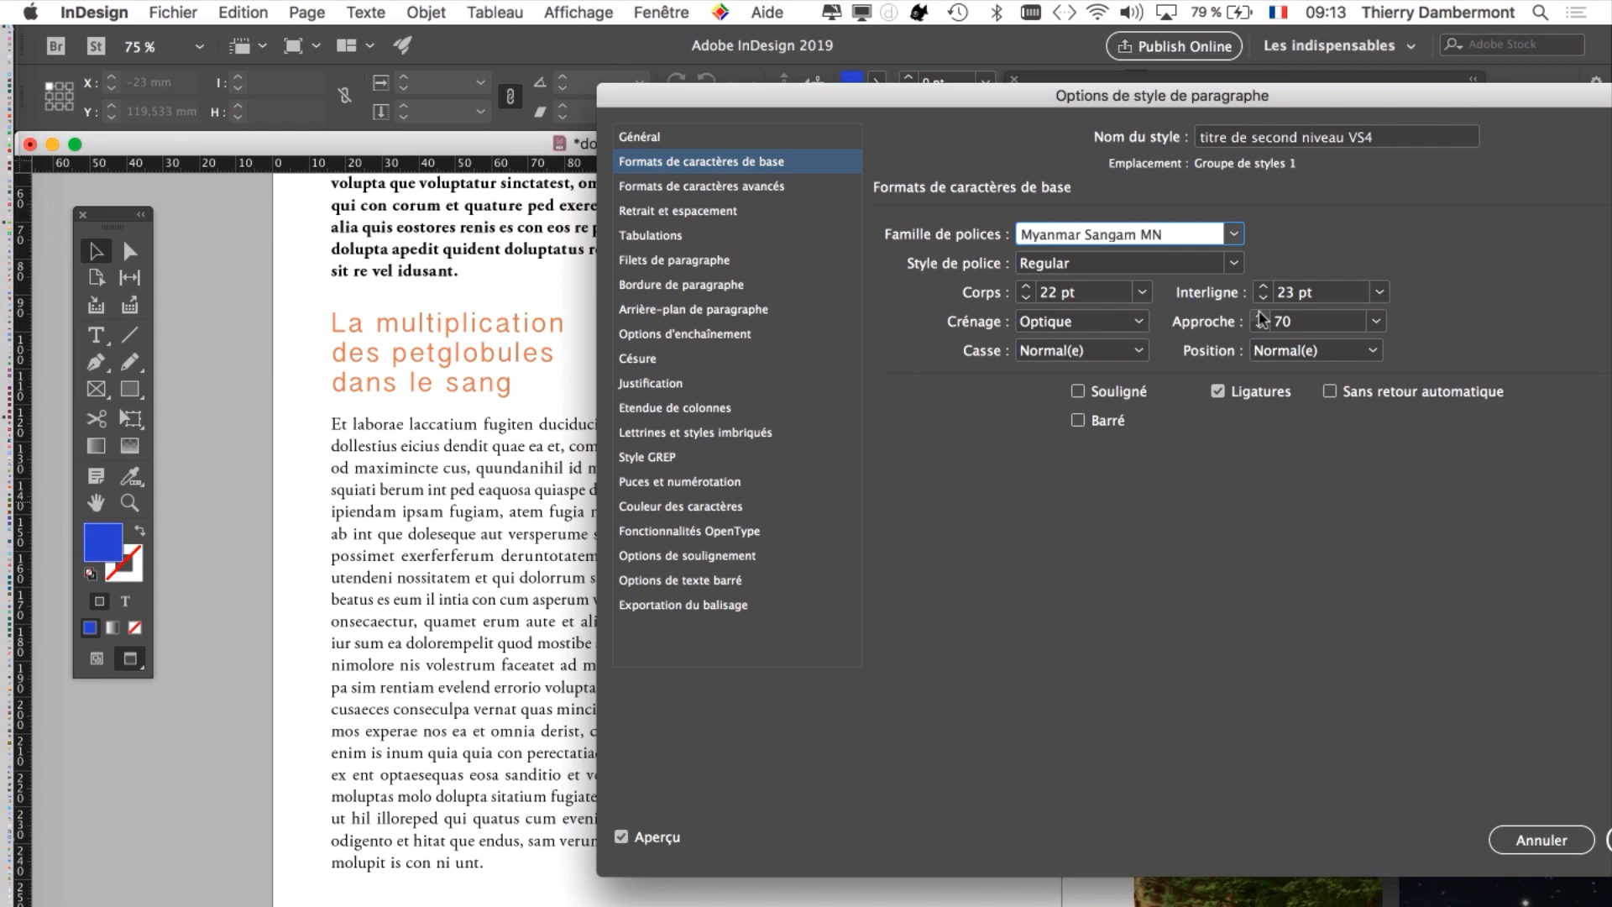
pyautogui.click(1259, 325)
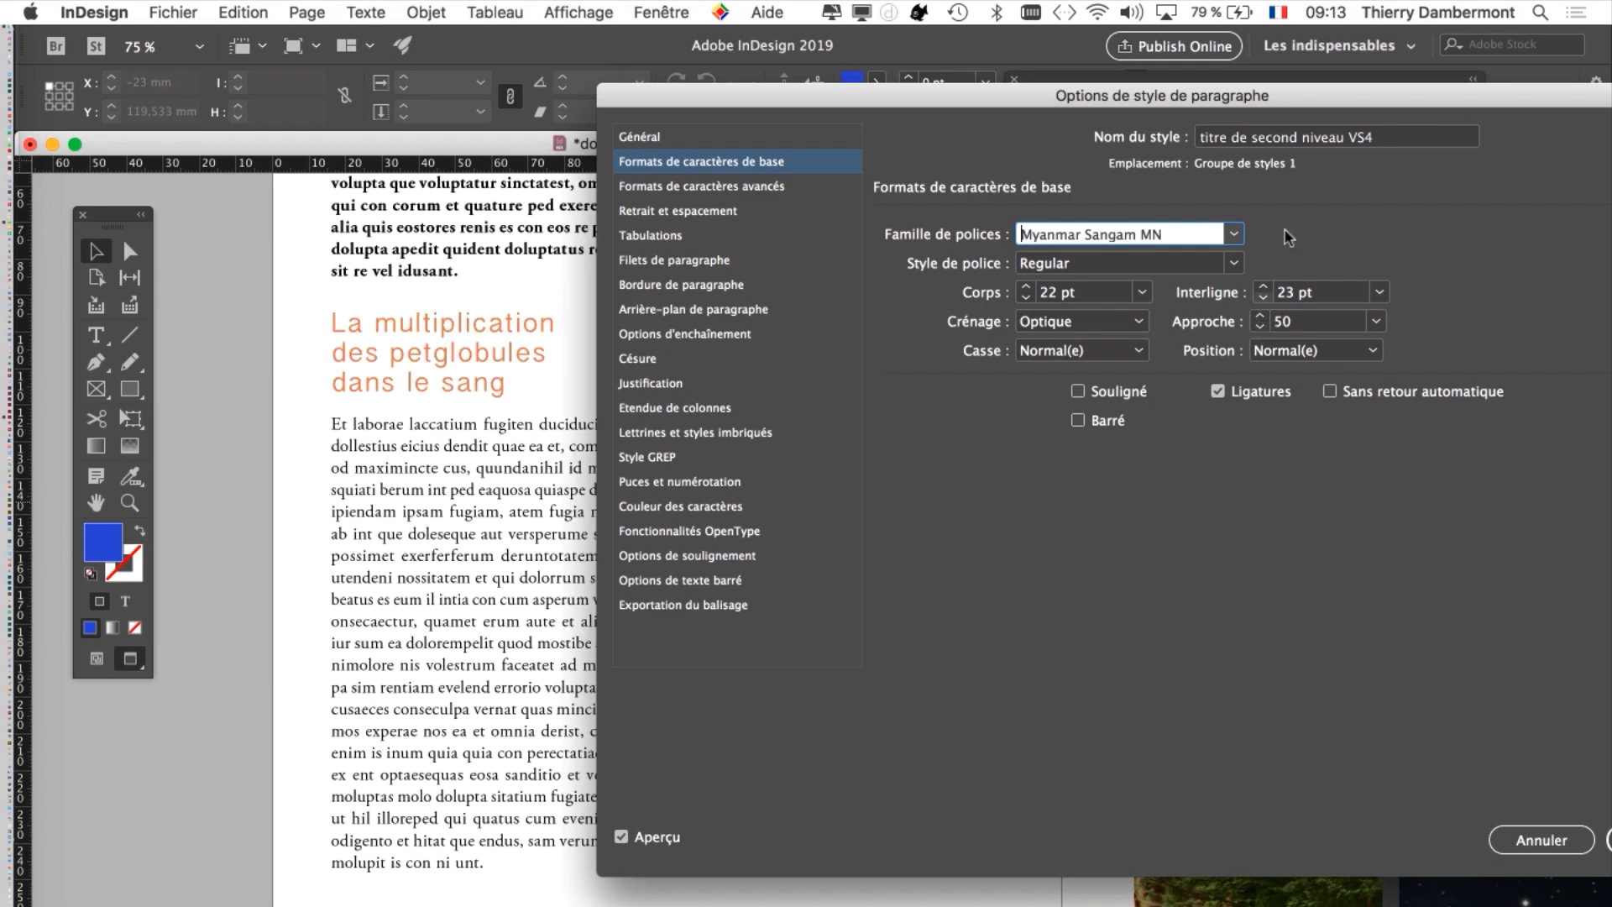
pyautogui.moveTo(1325, 100); pyautogui.dragTo(1090, 43)
pyautogui.click(1424, 783)
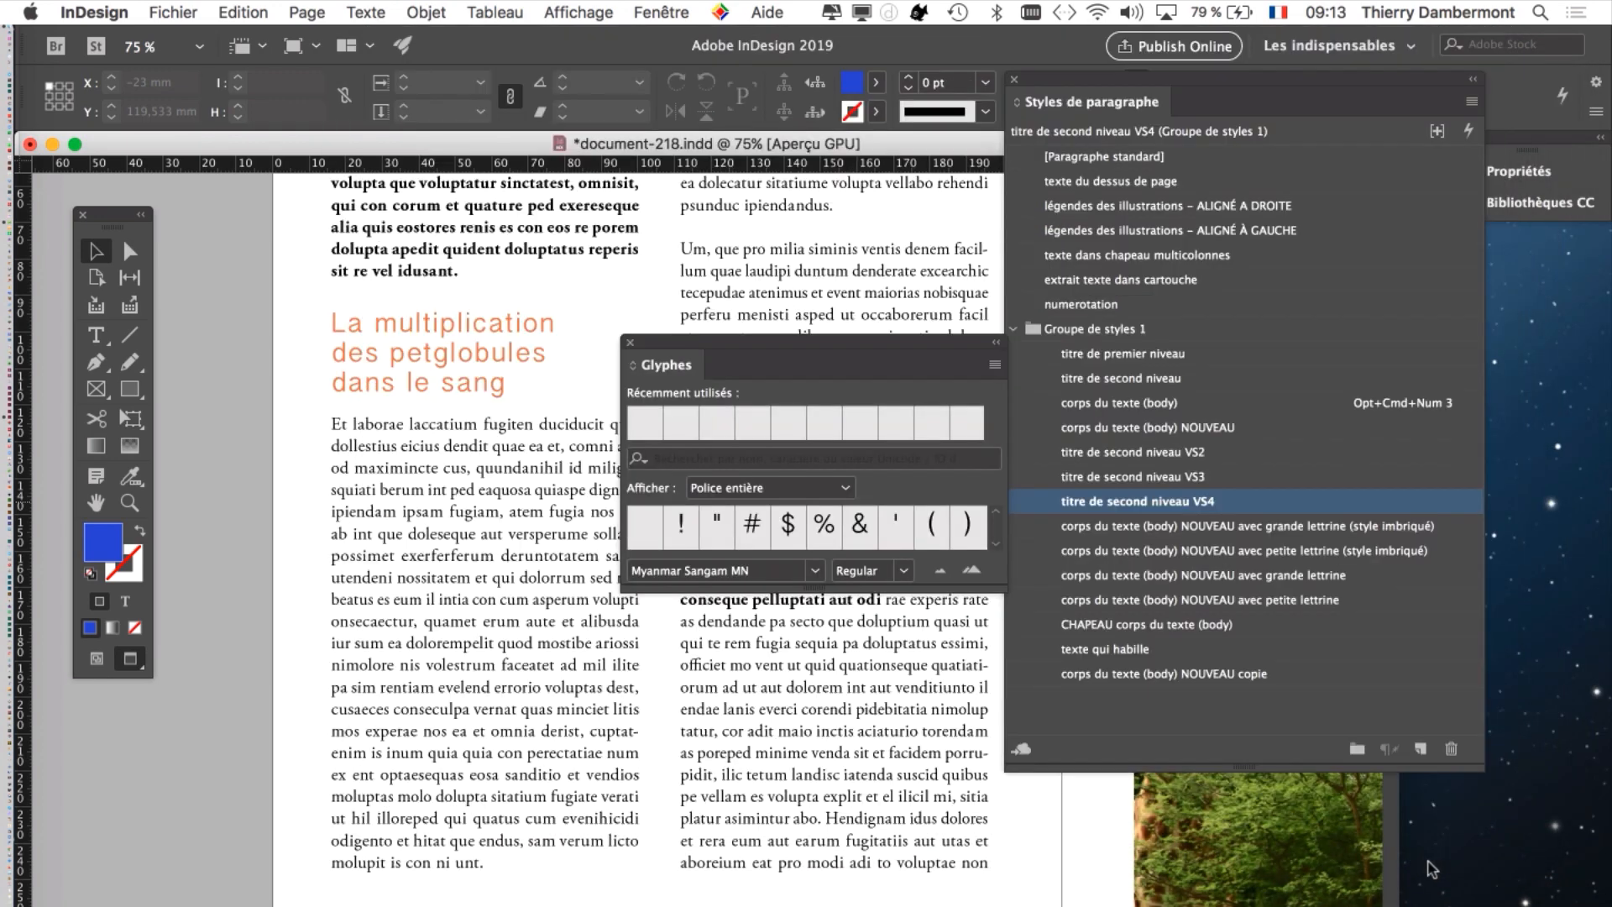
pyautogui.click(630, 342)
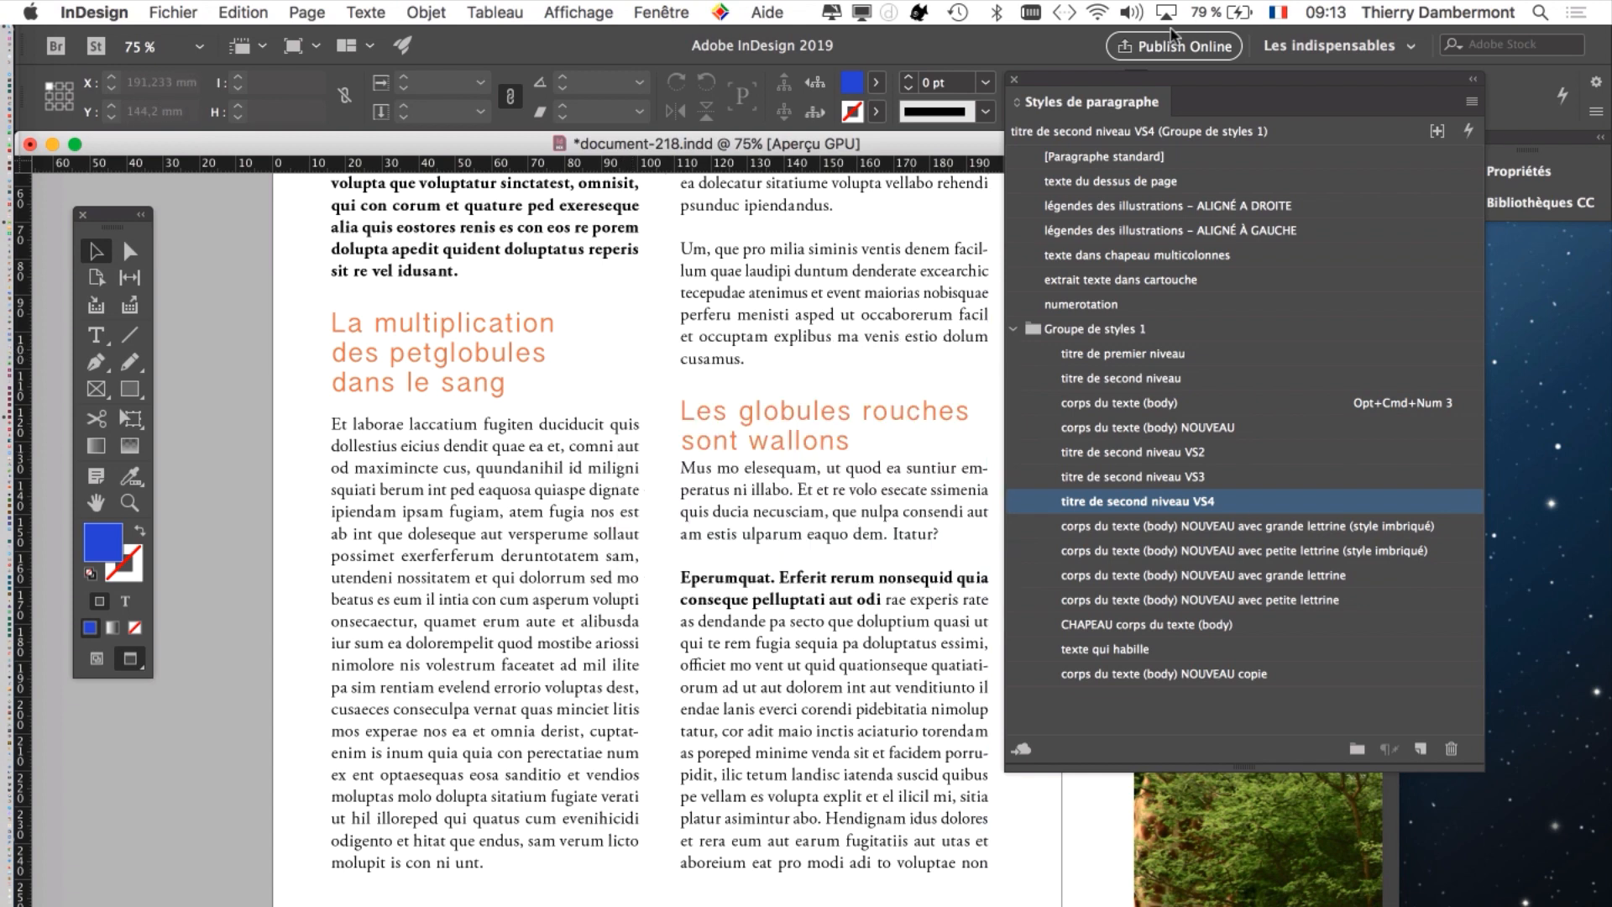
pyautogui.moveTo(1100, 74); pyautogui.dragTo(1205, 140)
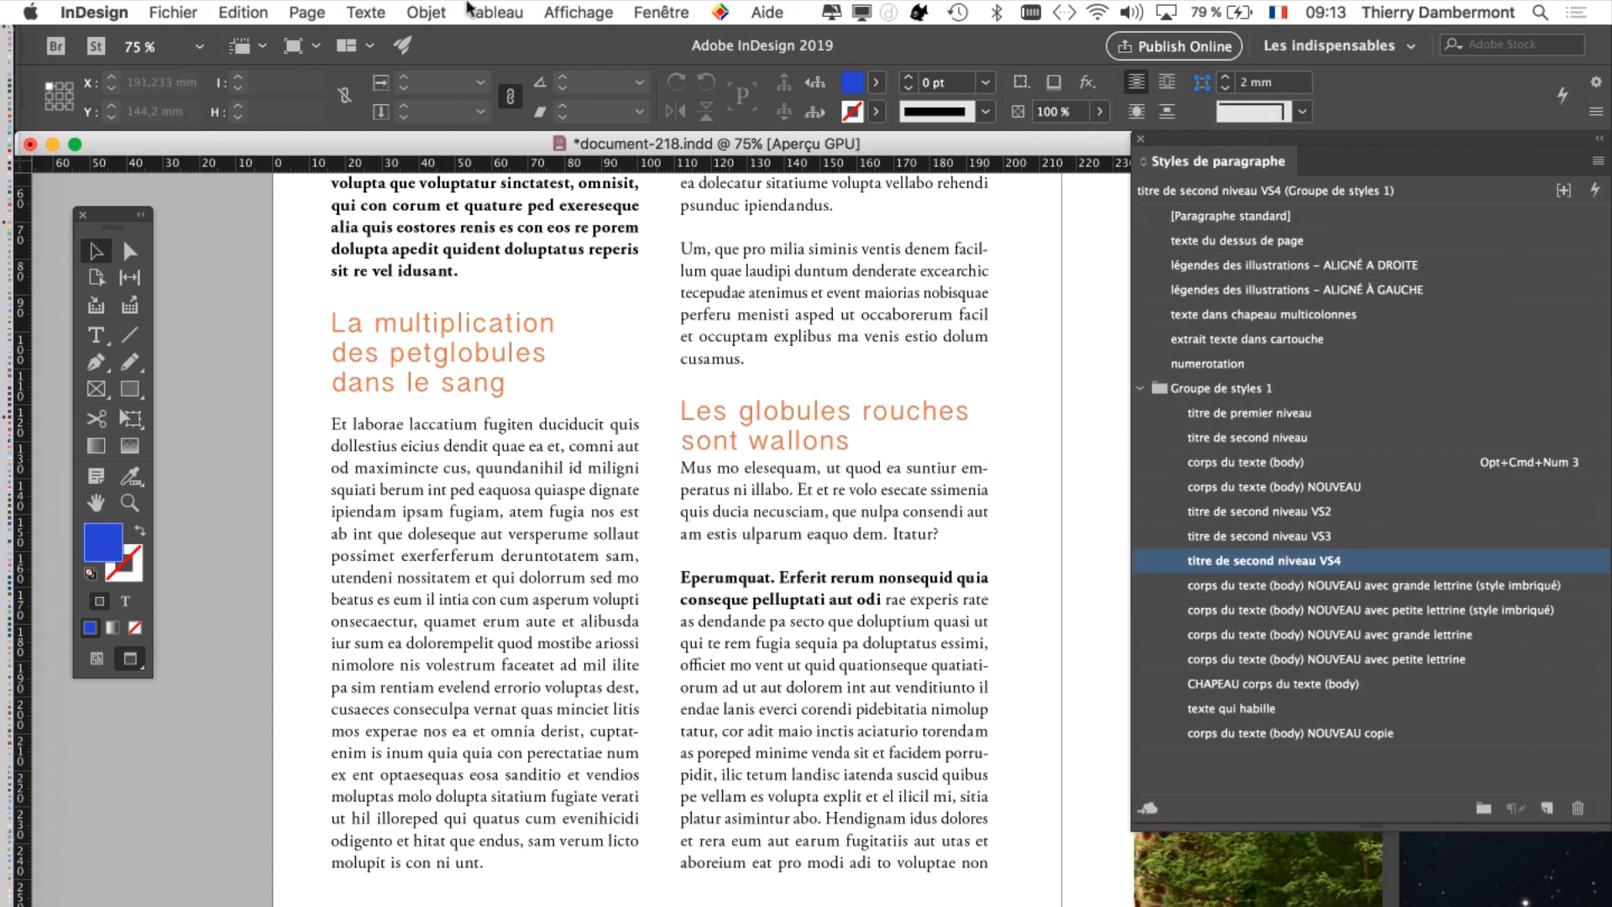
# - Save a copy of the document as document-219.indd in the folder Dossier document-217
pyautogui.click(173, 12)
pyautogui.click(201, 177)
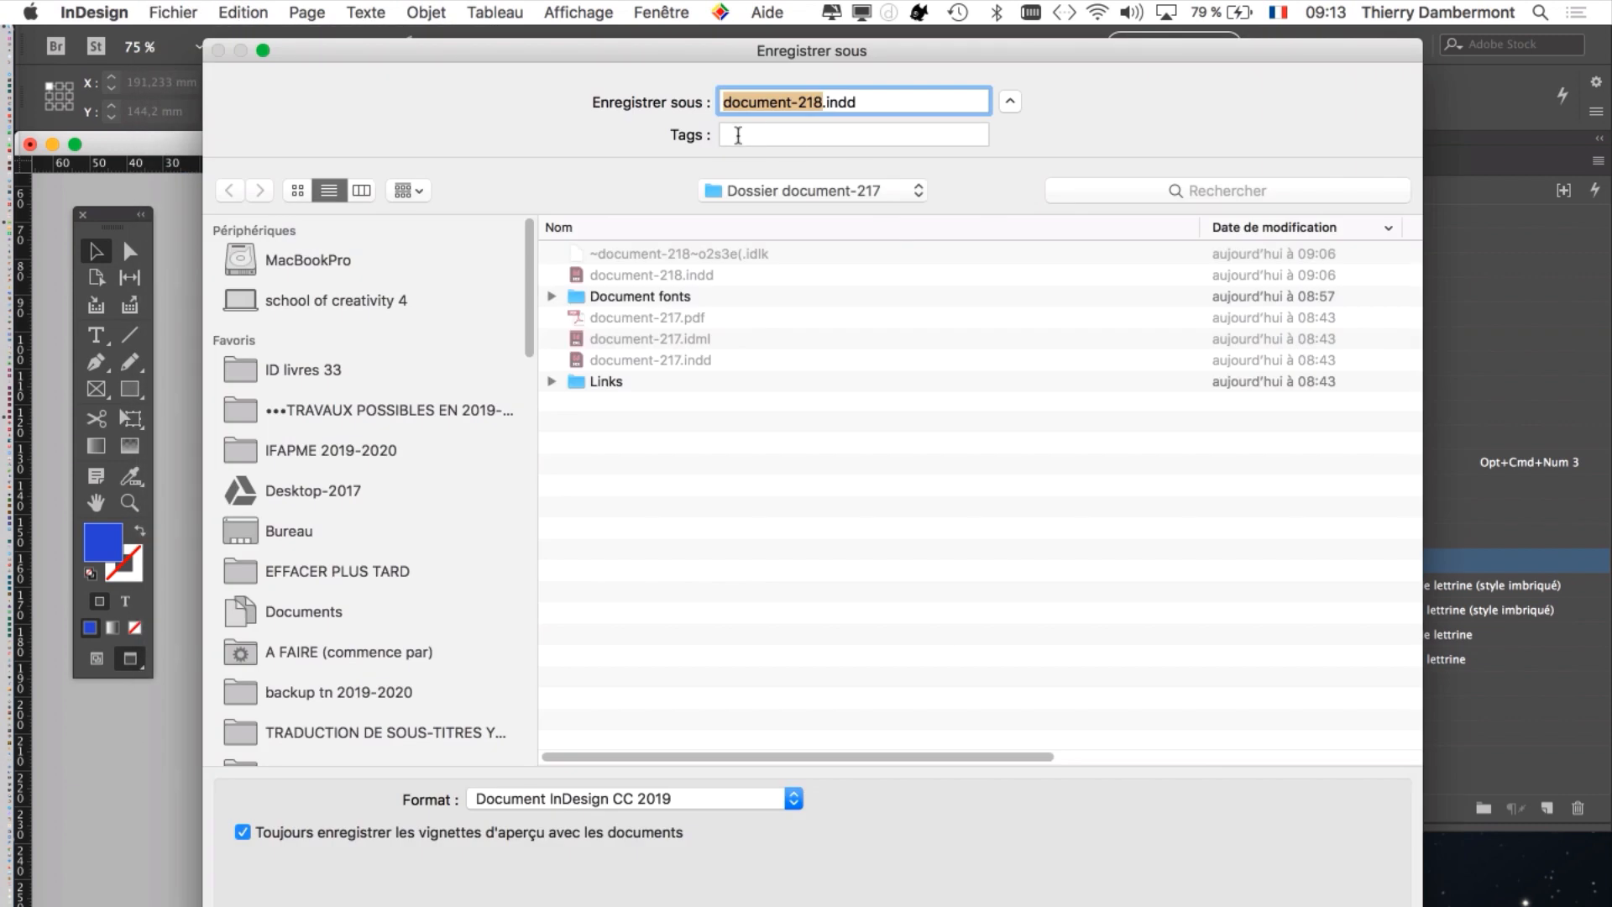
pyautogui.click(790, 101)
pyautogui.moveTo(823, 101); pyautogui.dragTo(814, 102)
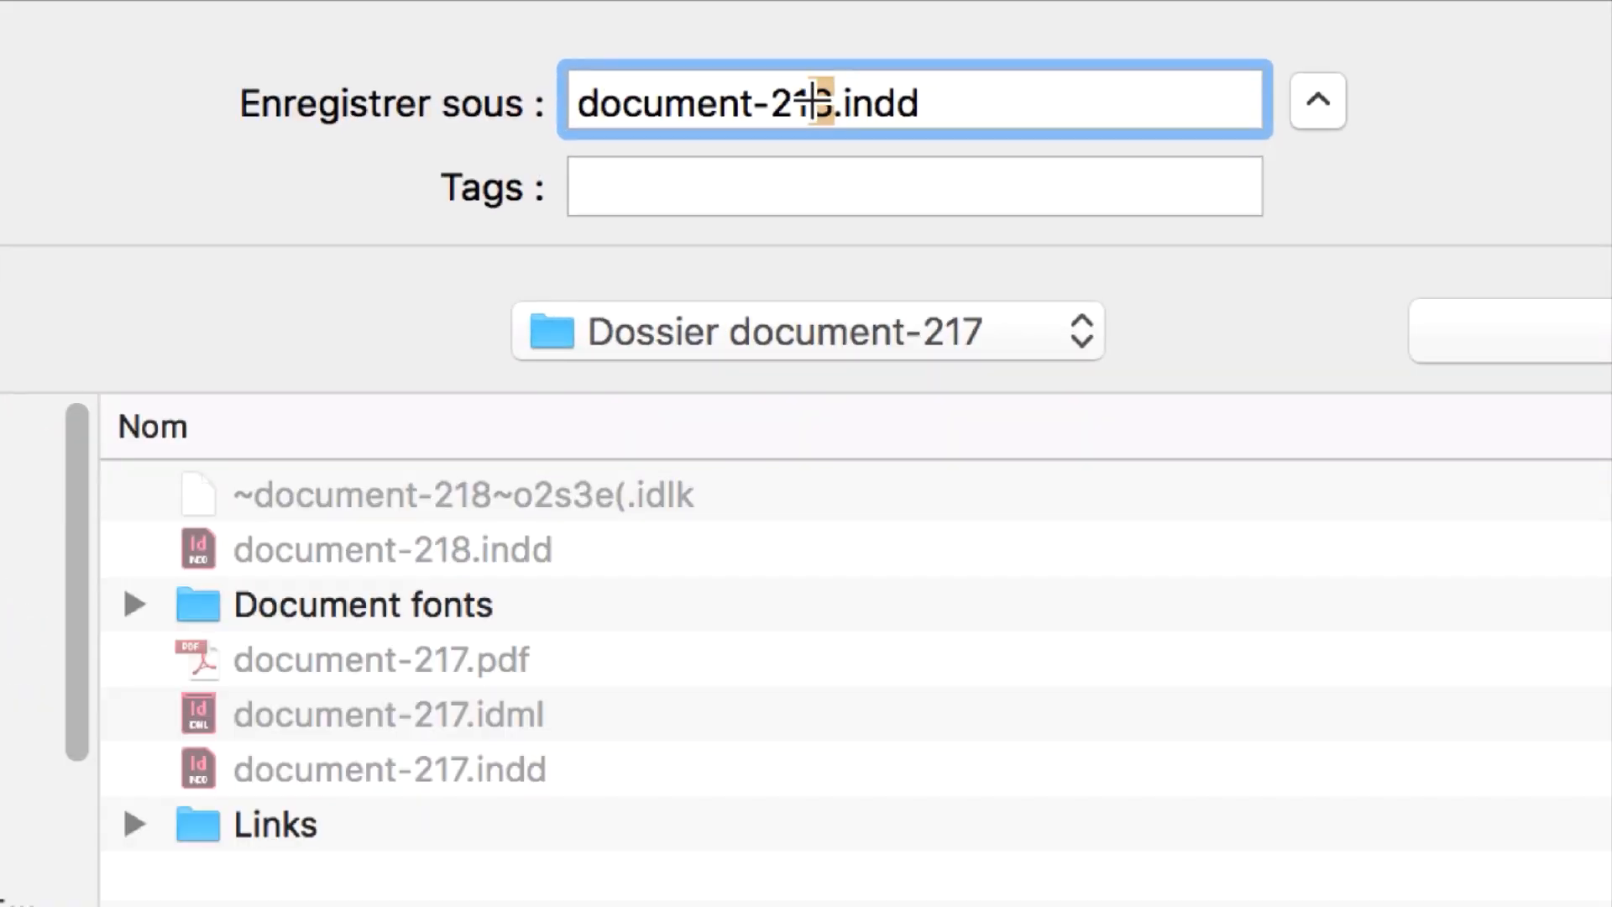
pyautogui.write('9')
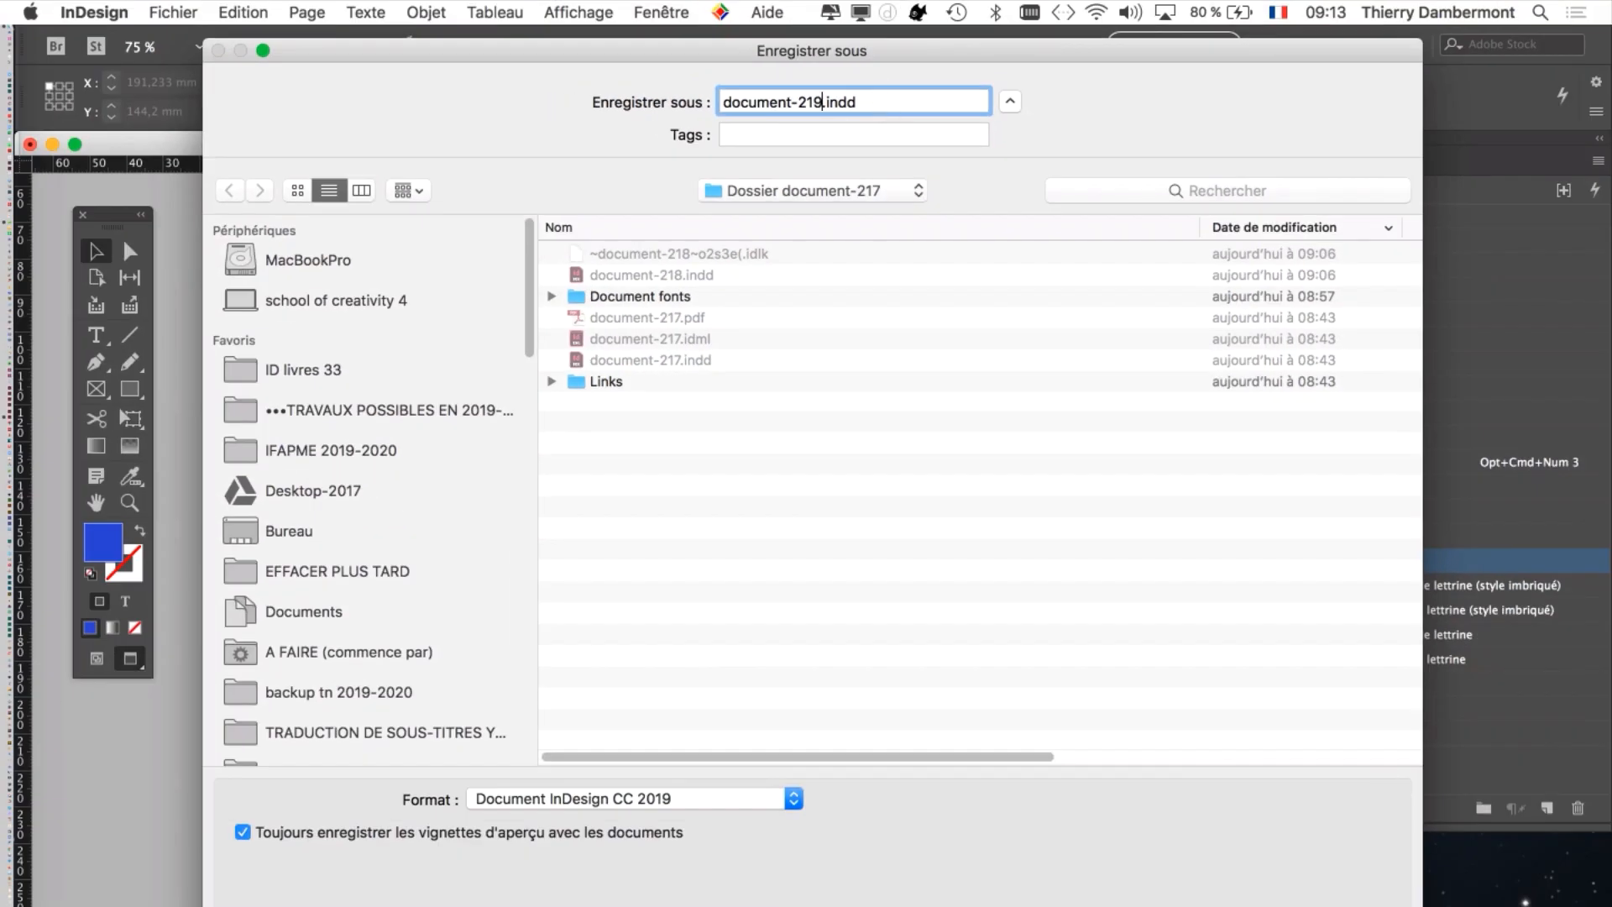
pyautogui.press('Return')
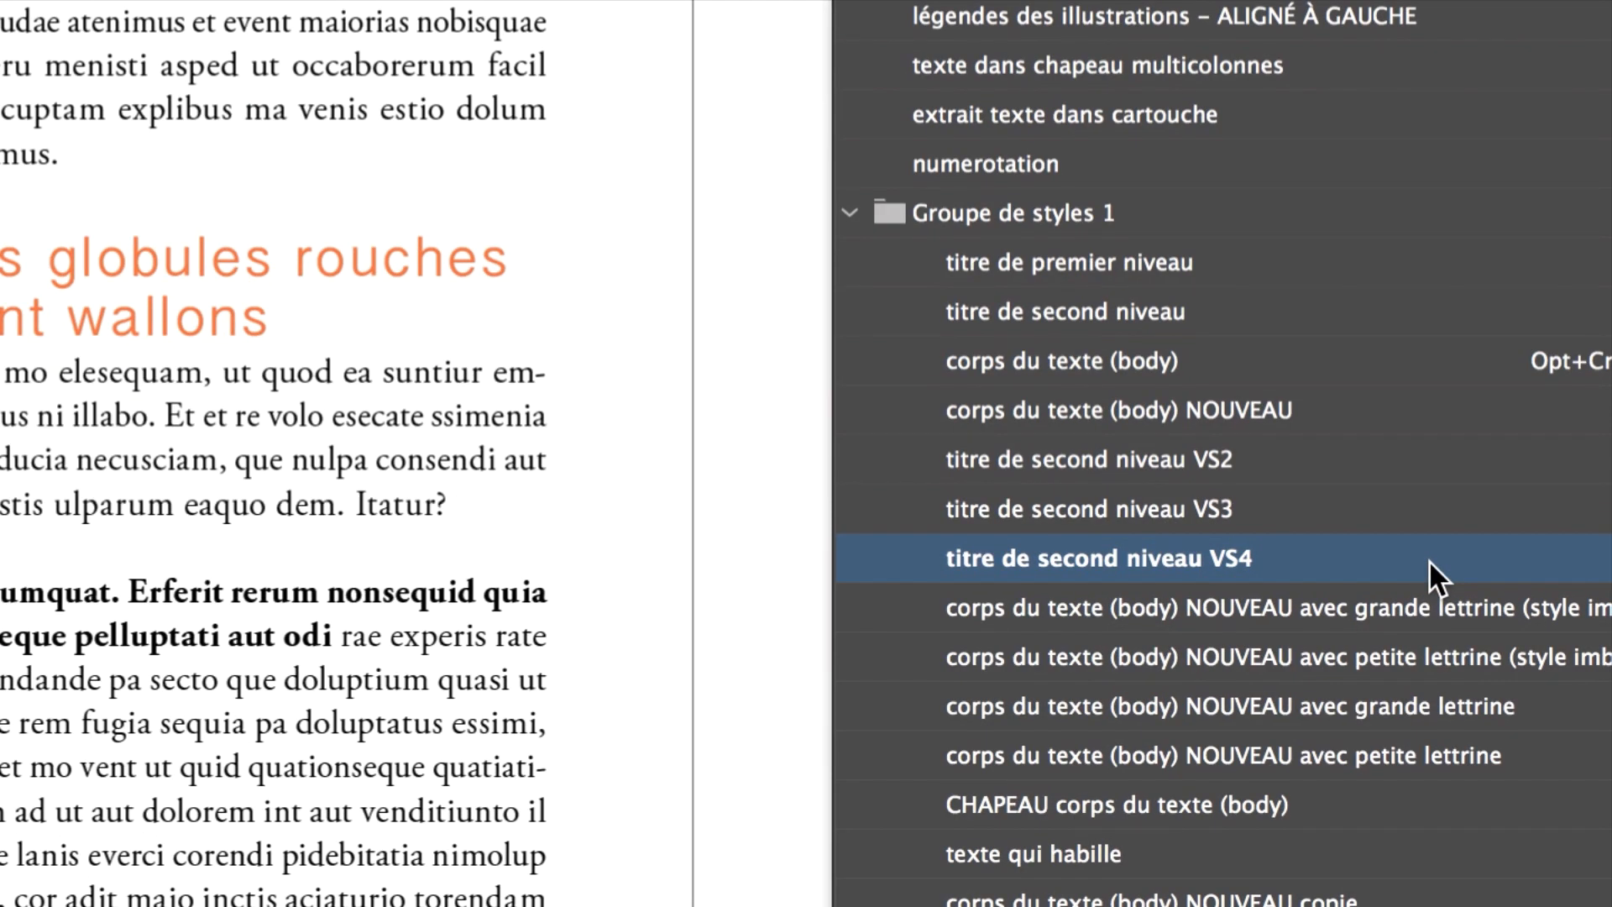
# - Reopen the options of the style "titre de second niveau VS4" and set its space after to 5 mm
pyautogui.doubleClick(1429, 561)
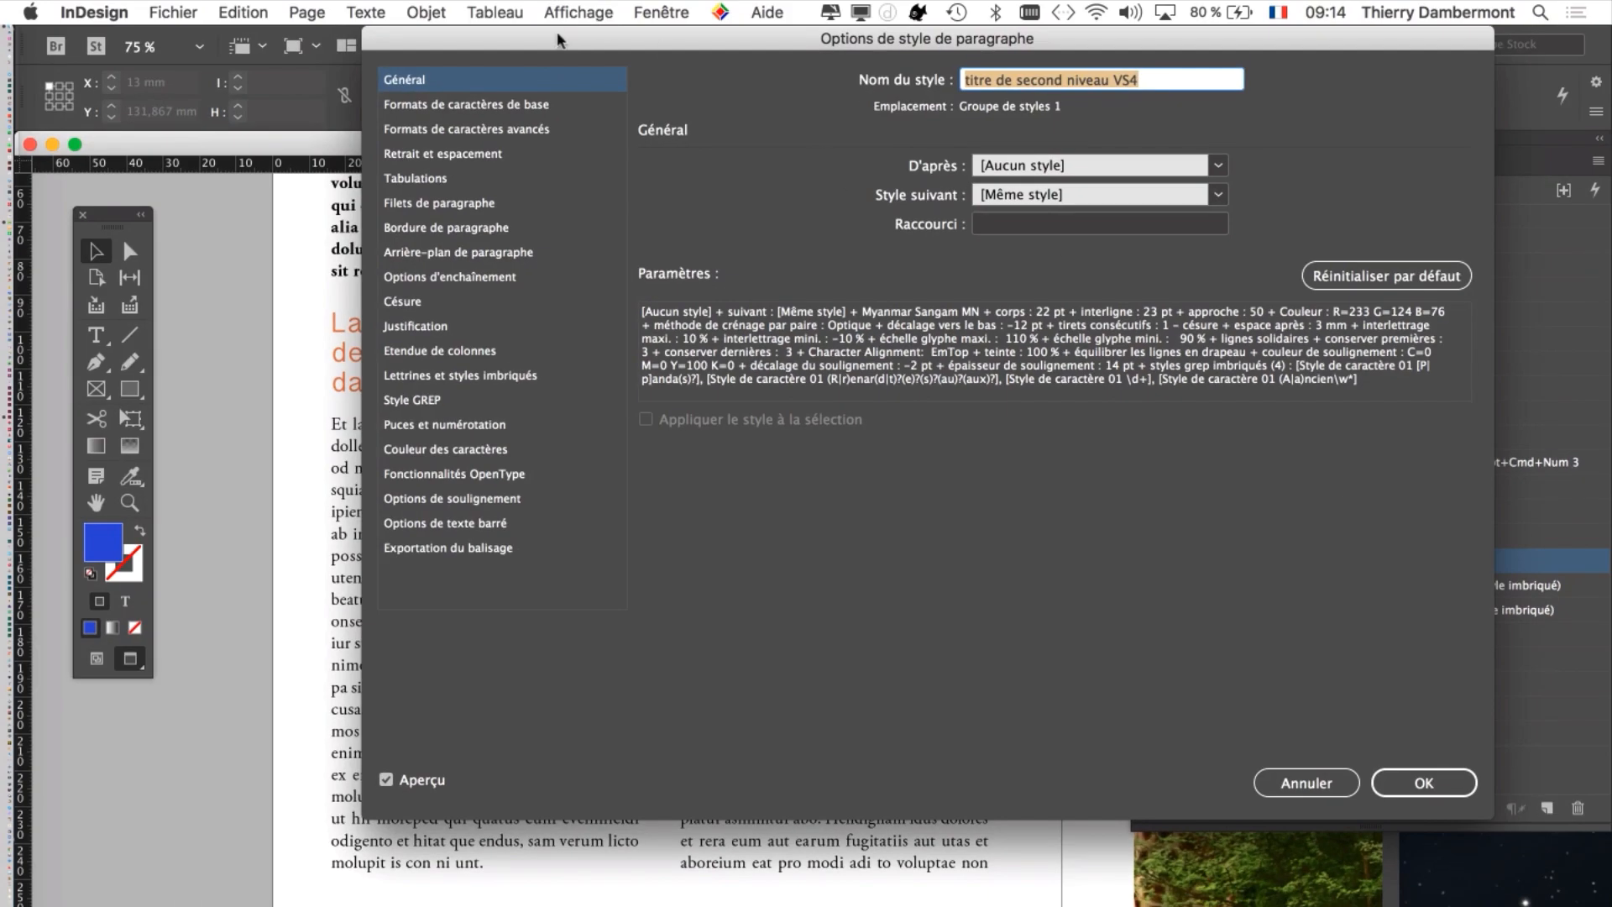
pyautogui.moveTo(557, 31); pyautogui.dragTo(846, 181)
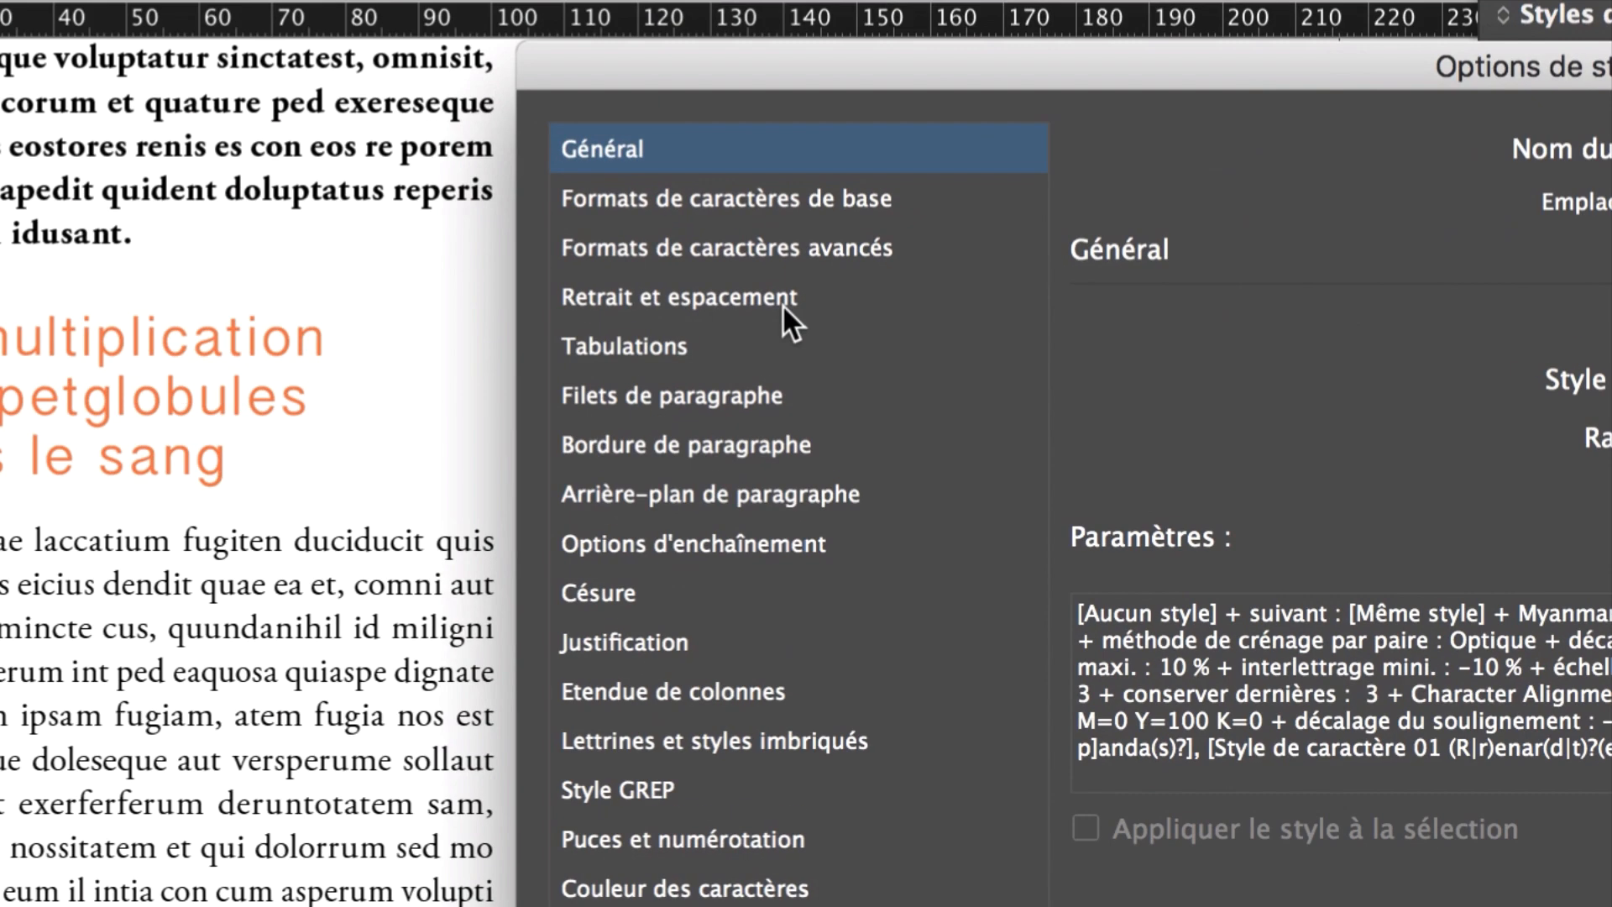
pyautogui.click(785, 306)
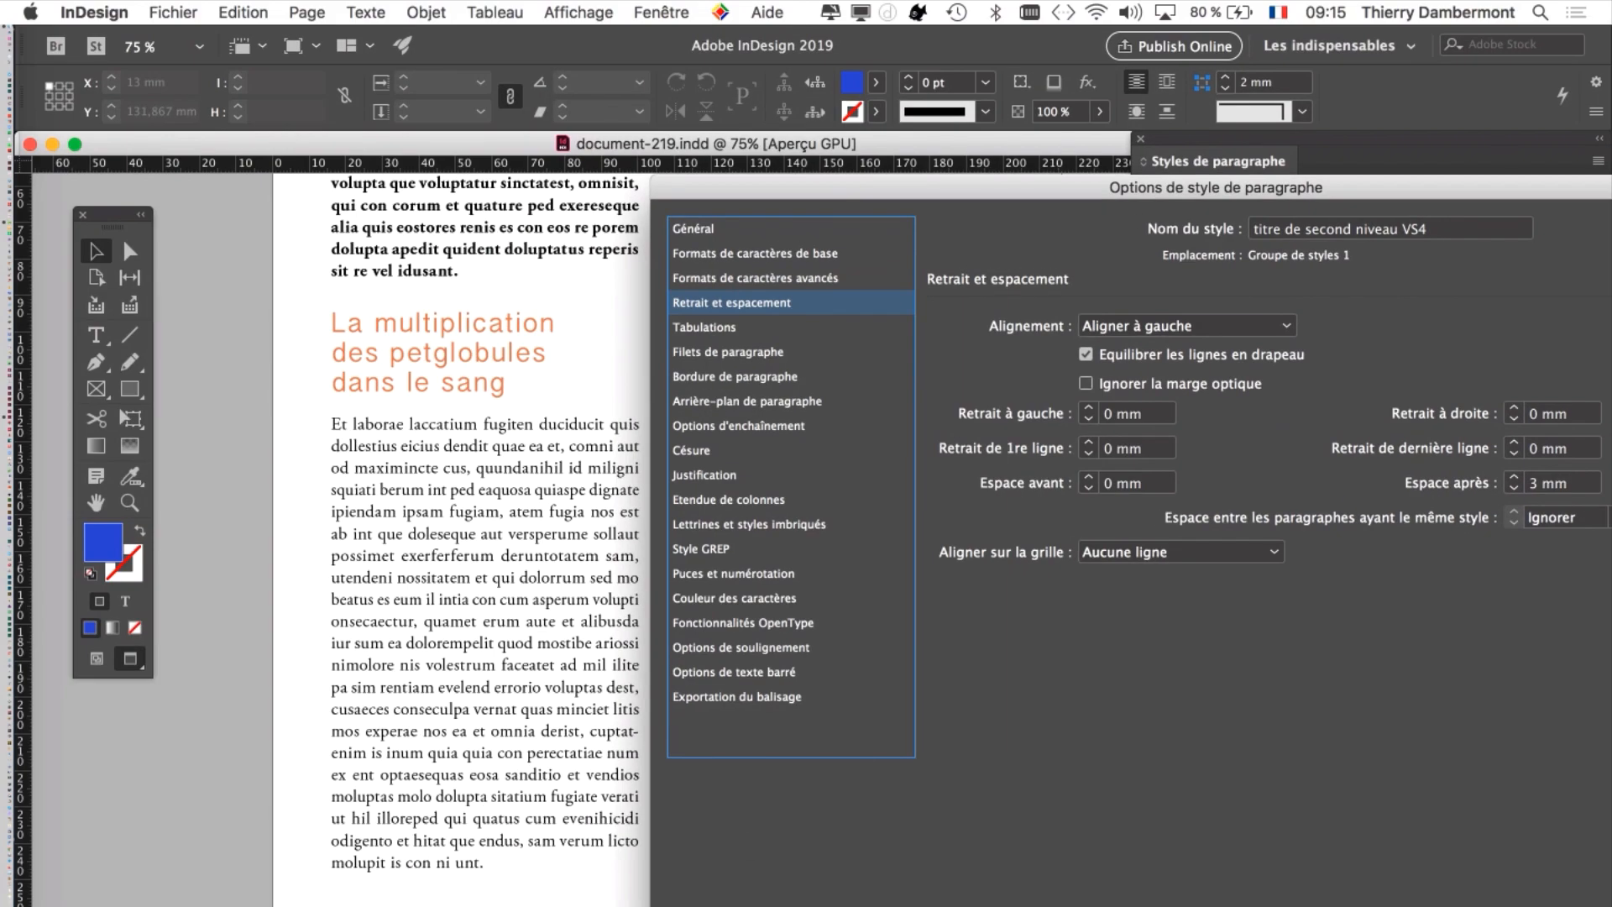
pyautogui.moveTo(1363, 180); pyautogui.dragTo(0, 157)
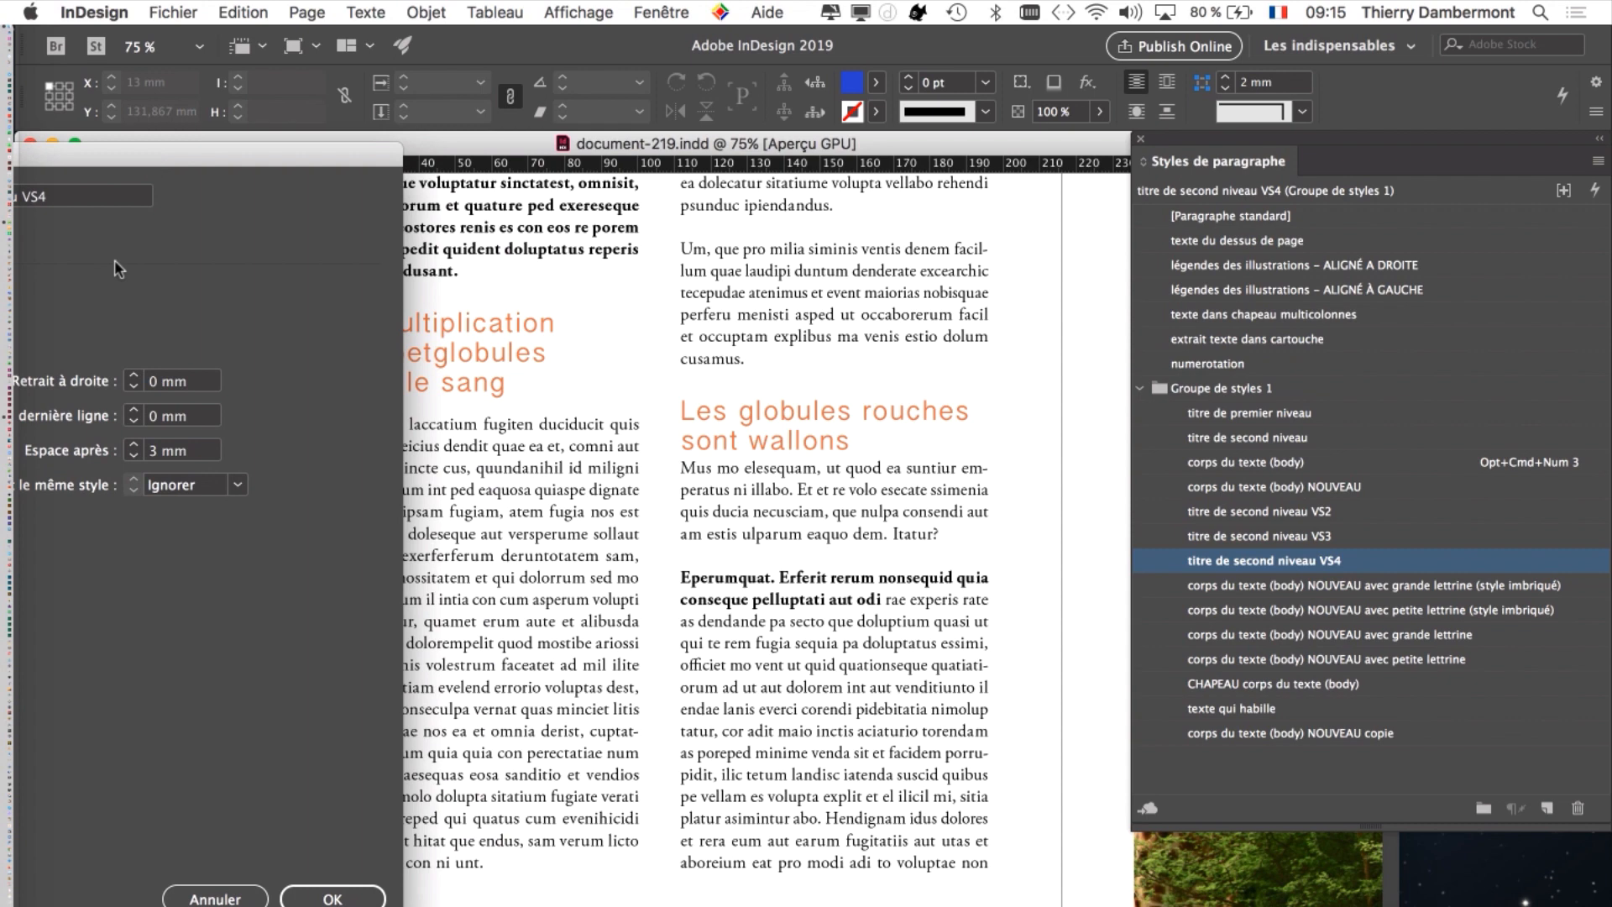
pyautogui.click(132, 446)
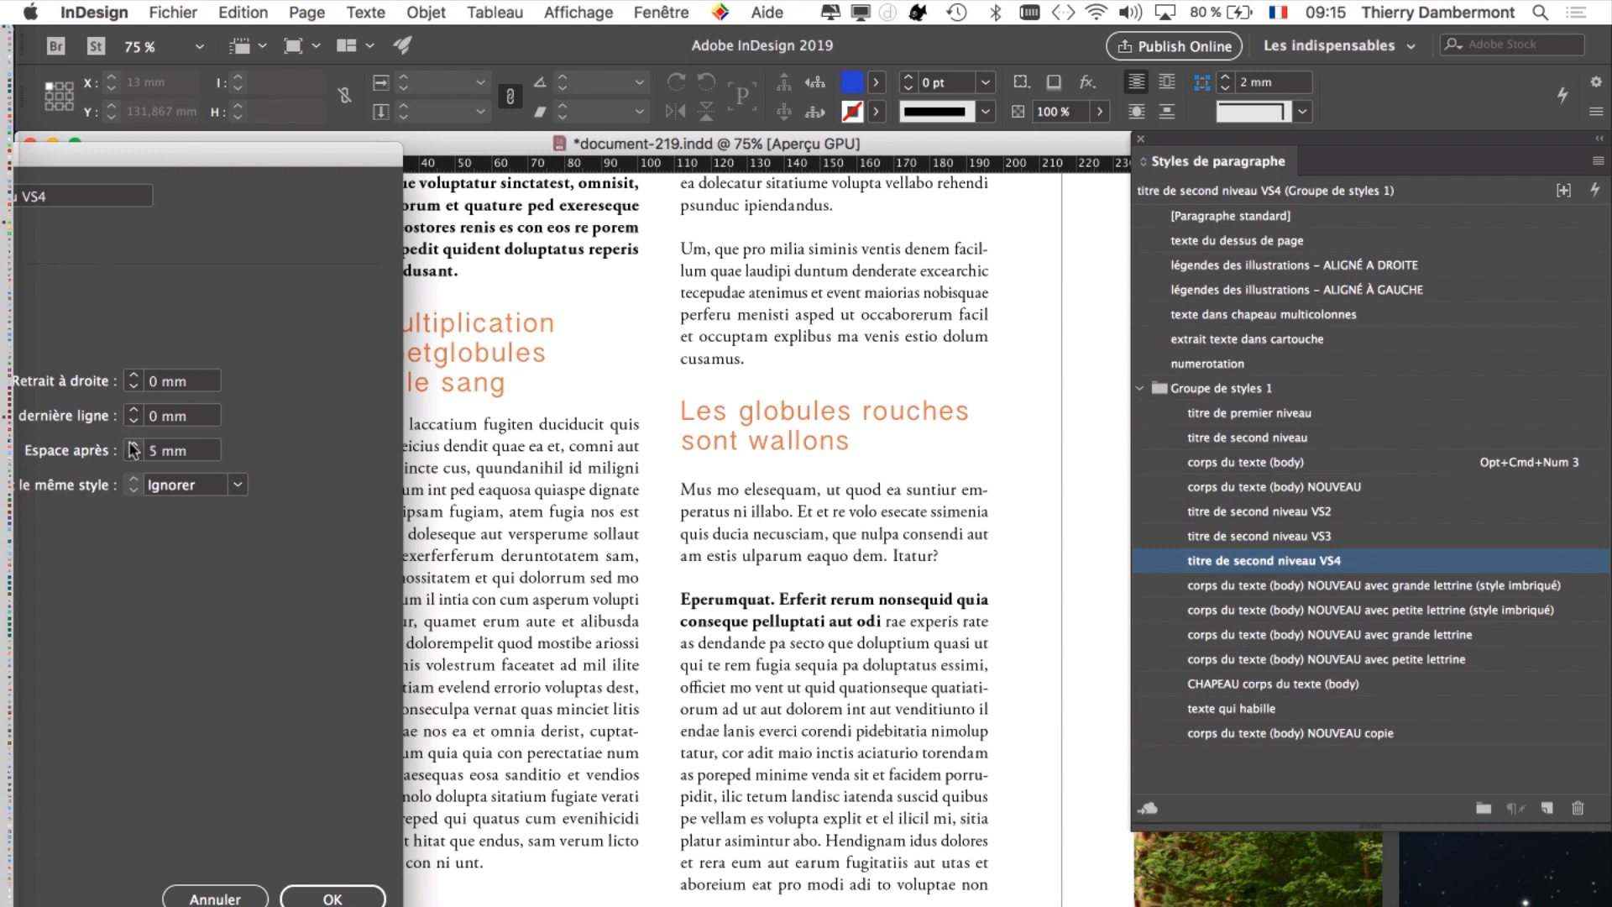
pyautogui.moveTo(251, 178); pyautogui.dragTo(180, 168)
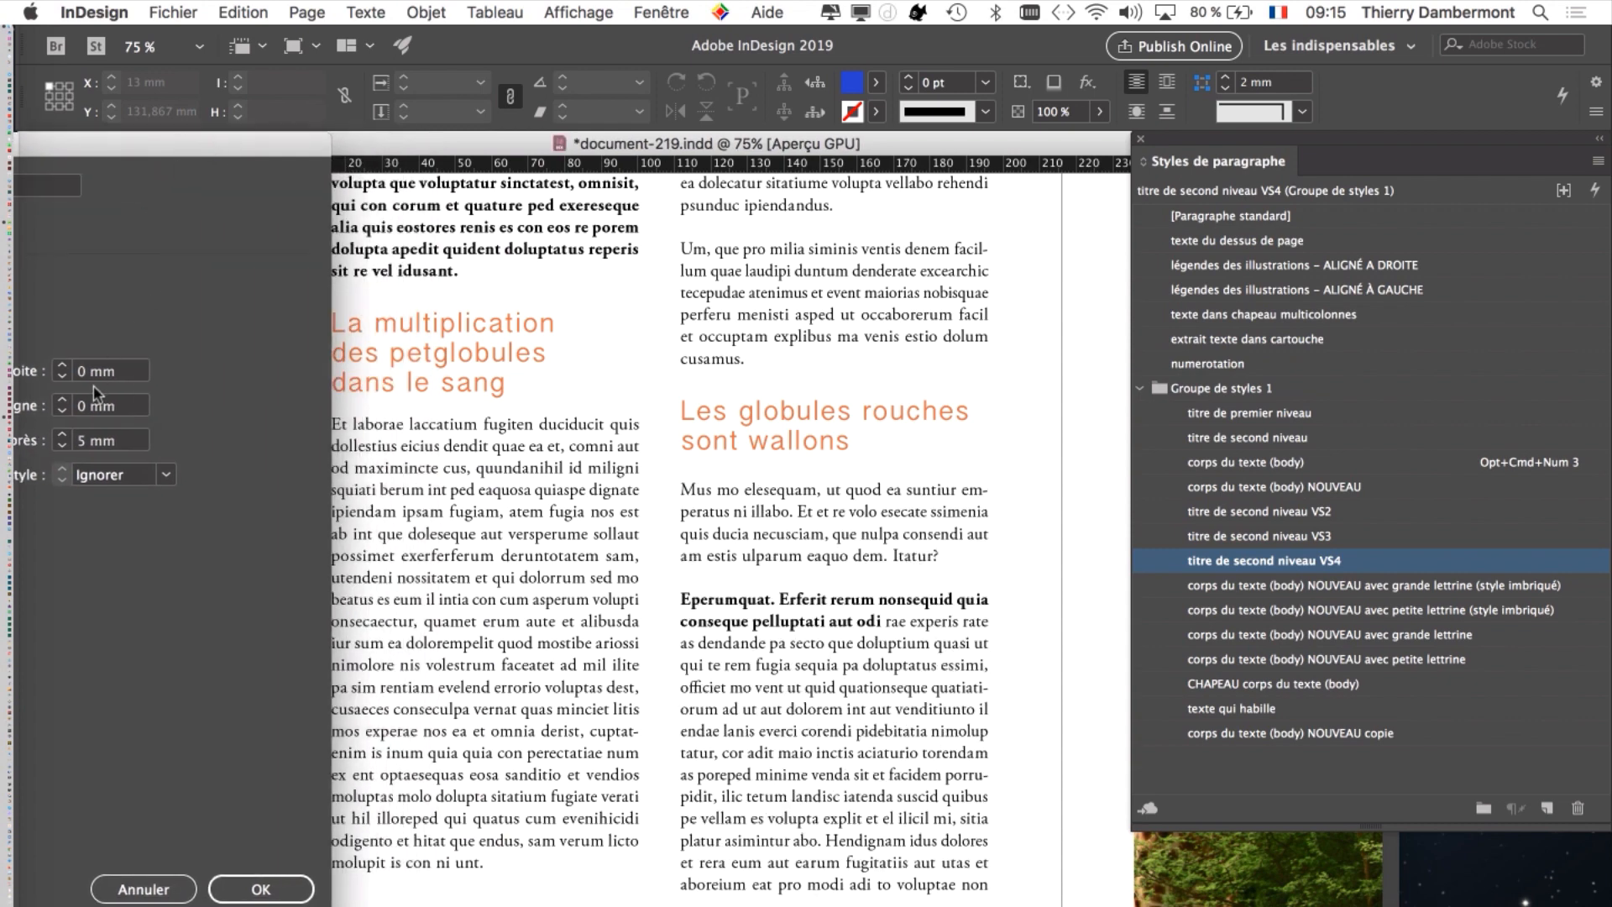
pyautogui.click(62, 434)
pyautogui.click(62, 434)
pyautogui.click(62, 447)
pyautogui.click(61, 448)
pyautogui.click(62, 448)
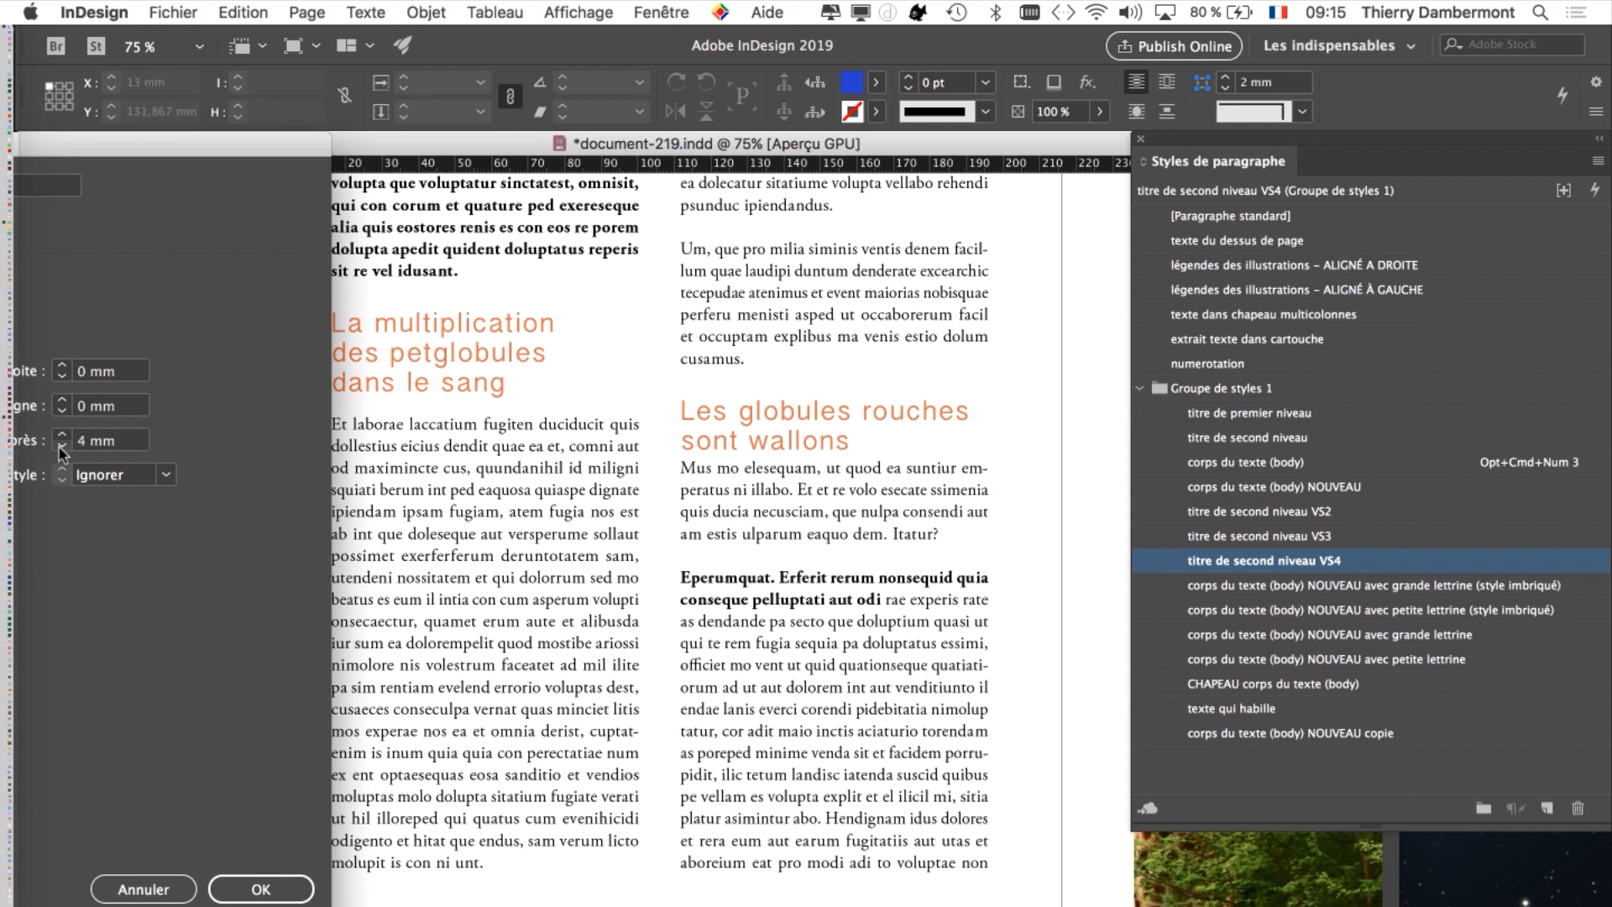
pyautogui.click(61, 434)
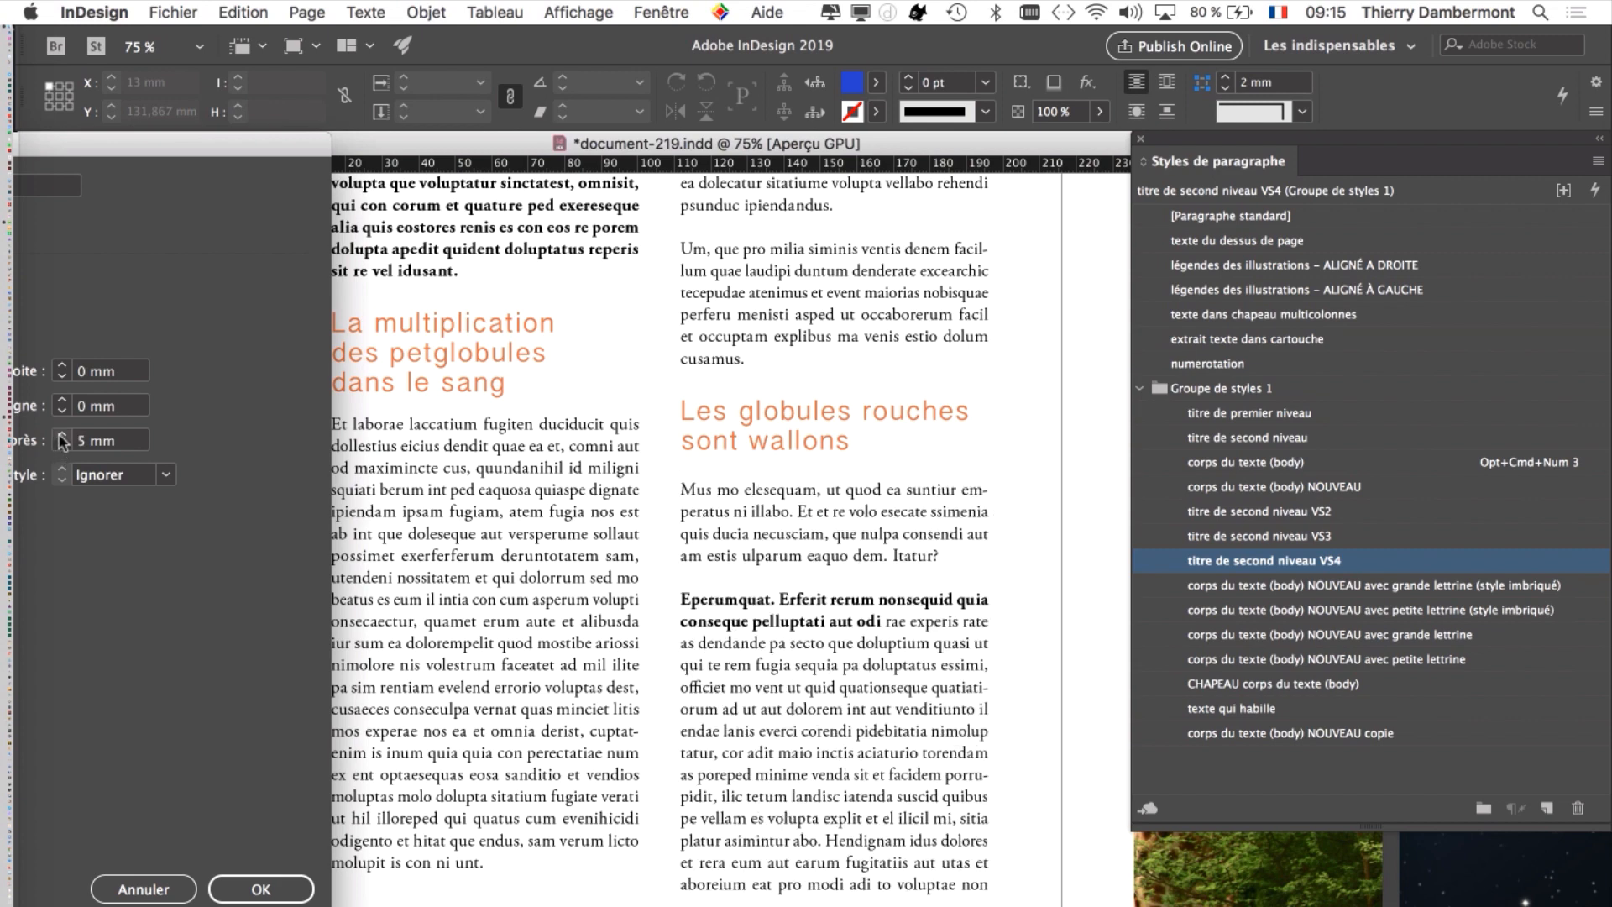
# - Reduce the heading style's font size to 19 pt in its basic character formats
pyautogui.moveTo(169, 146); pyautogui.dragTo(1493, 154)
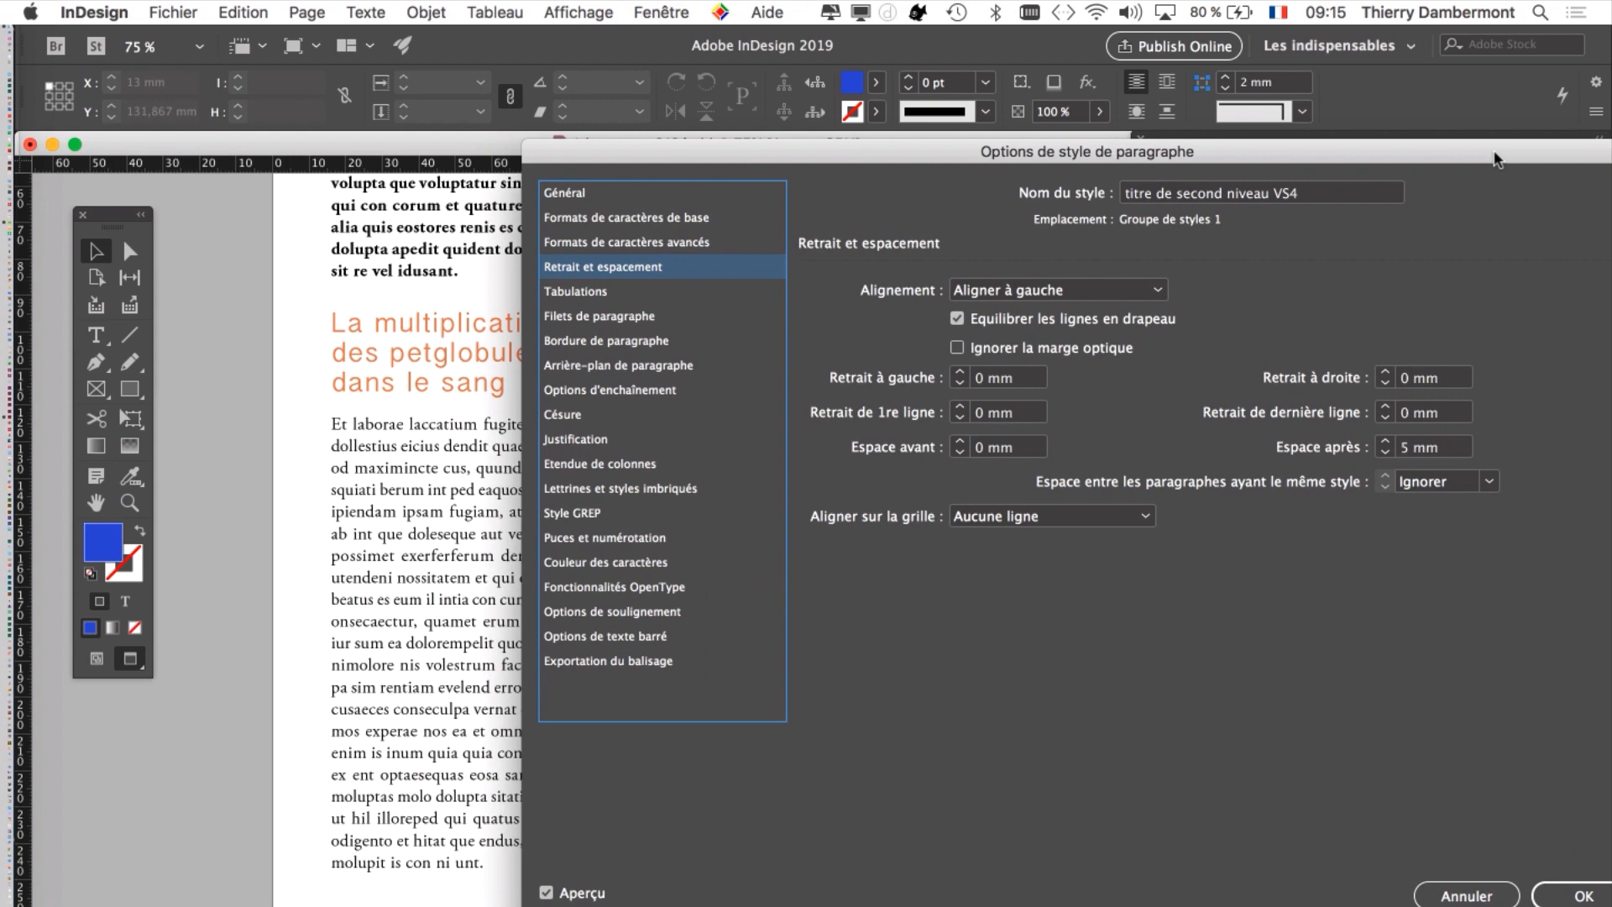
pyautogui.click(722, 218)
pyautogui.moveTo(725, 171); pyautogui.dragTo(1056, 81)
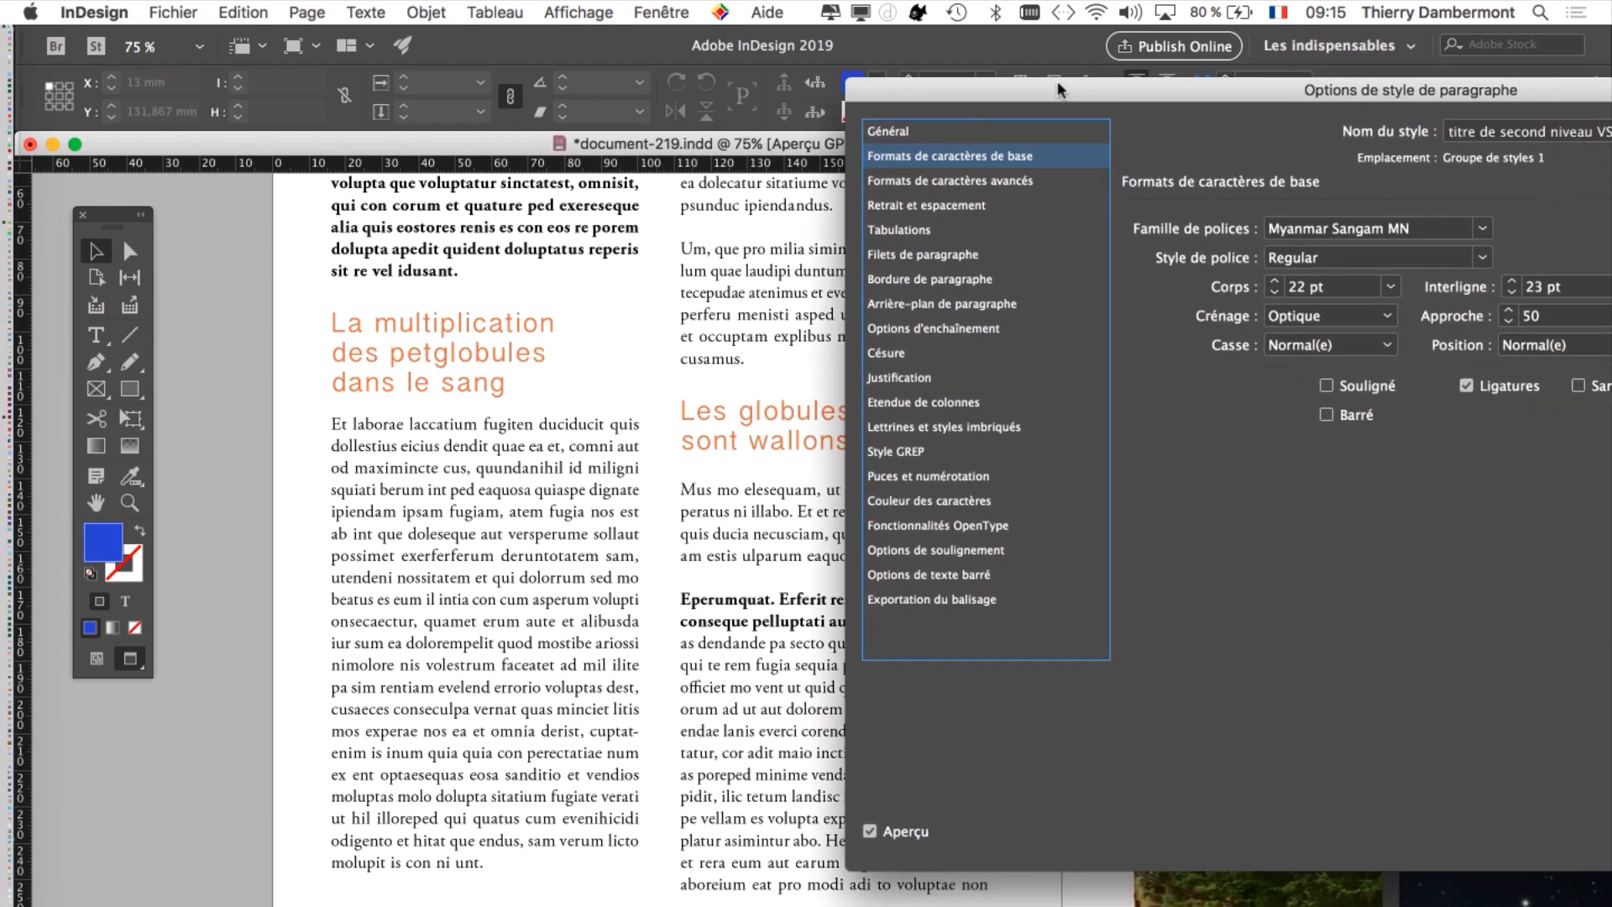
pyautogui.click(1275, 293)
pyautogui.click(1275, 293)
pyautogui.click(1276, 294)
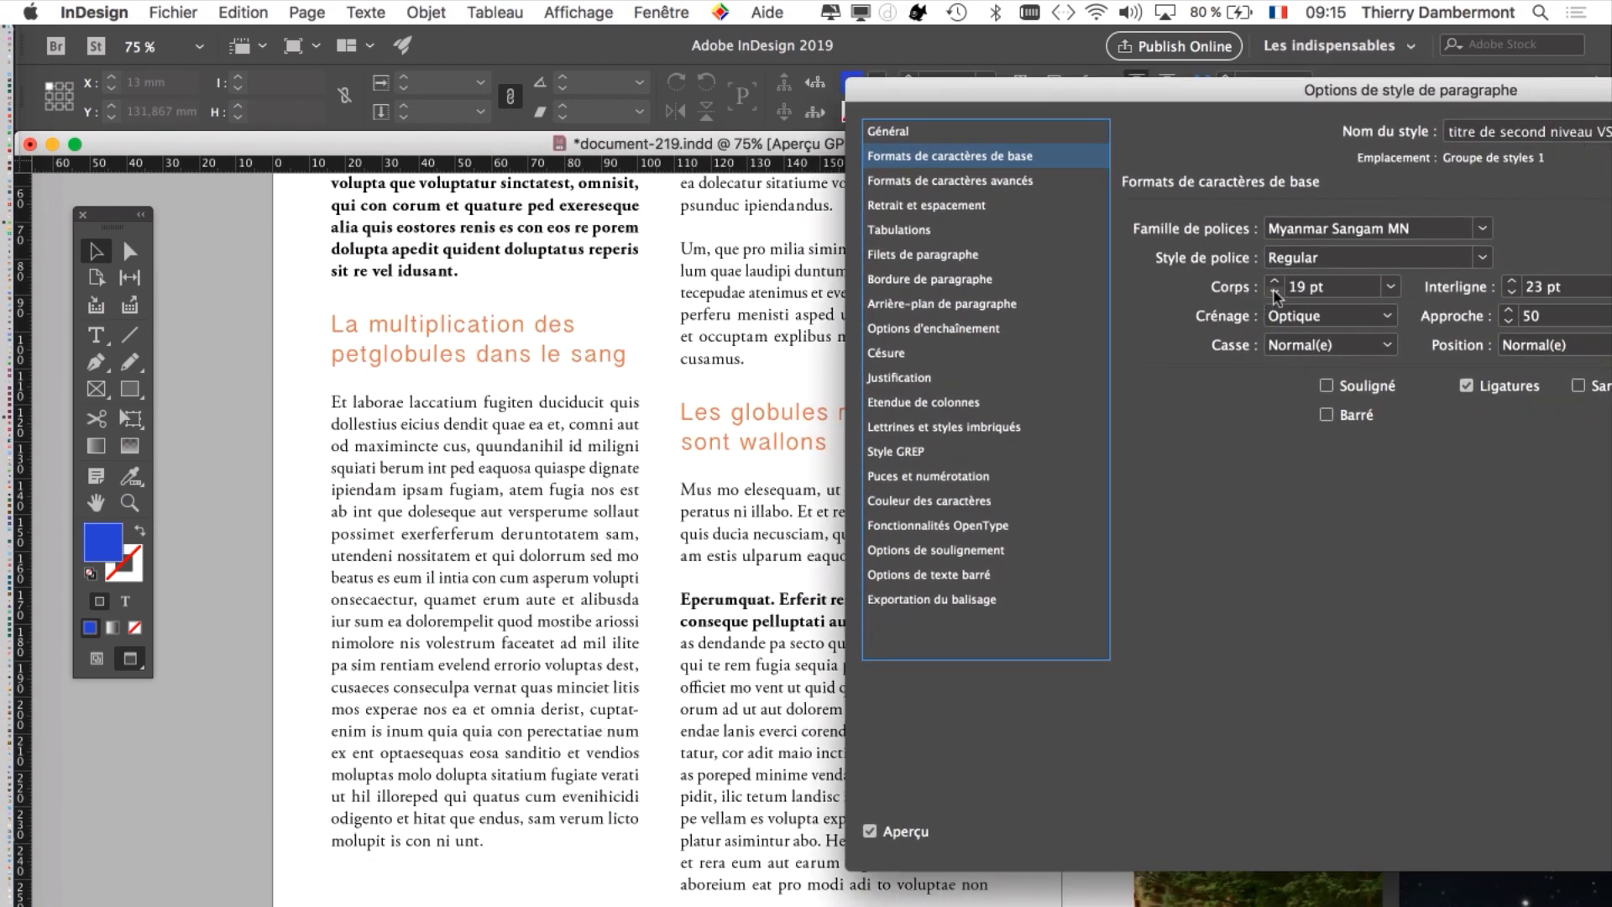
pyautogui.click(1275, 293)
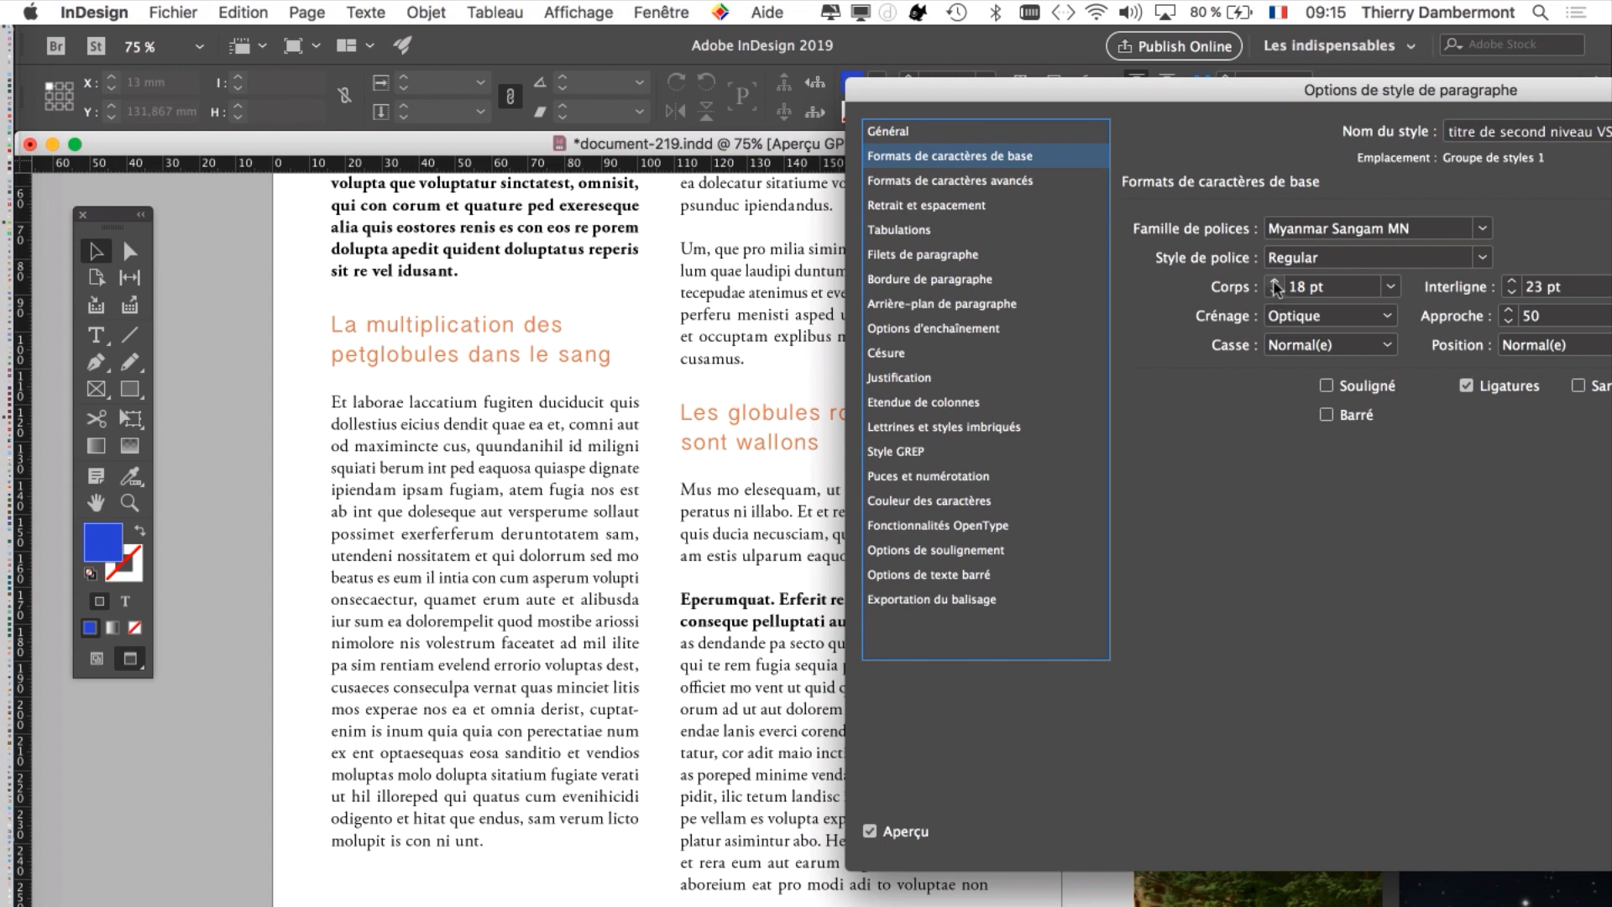
pyautogui.click(1275, 281)
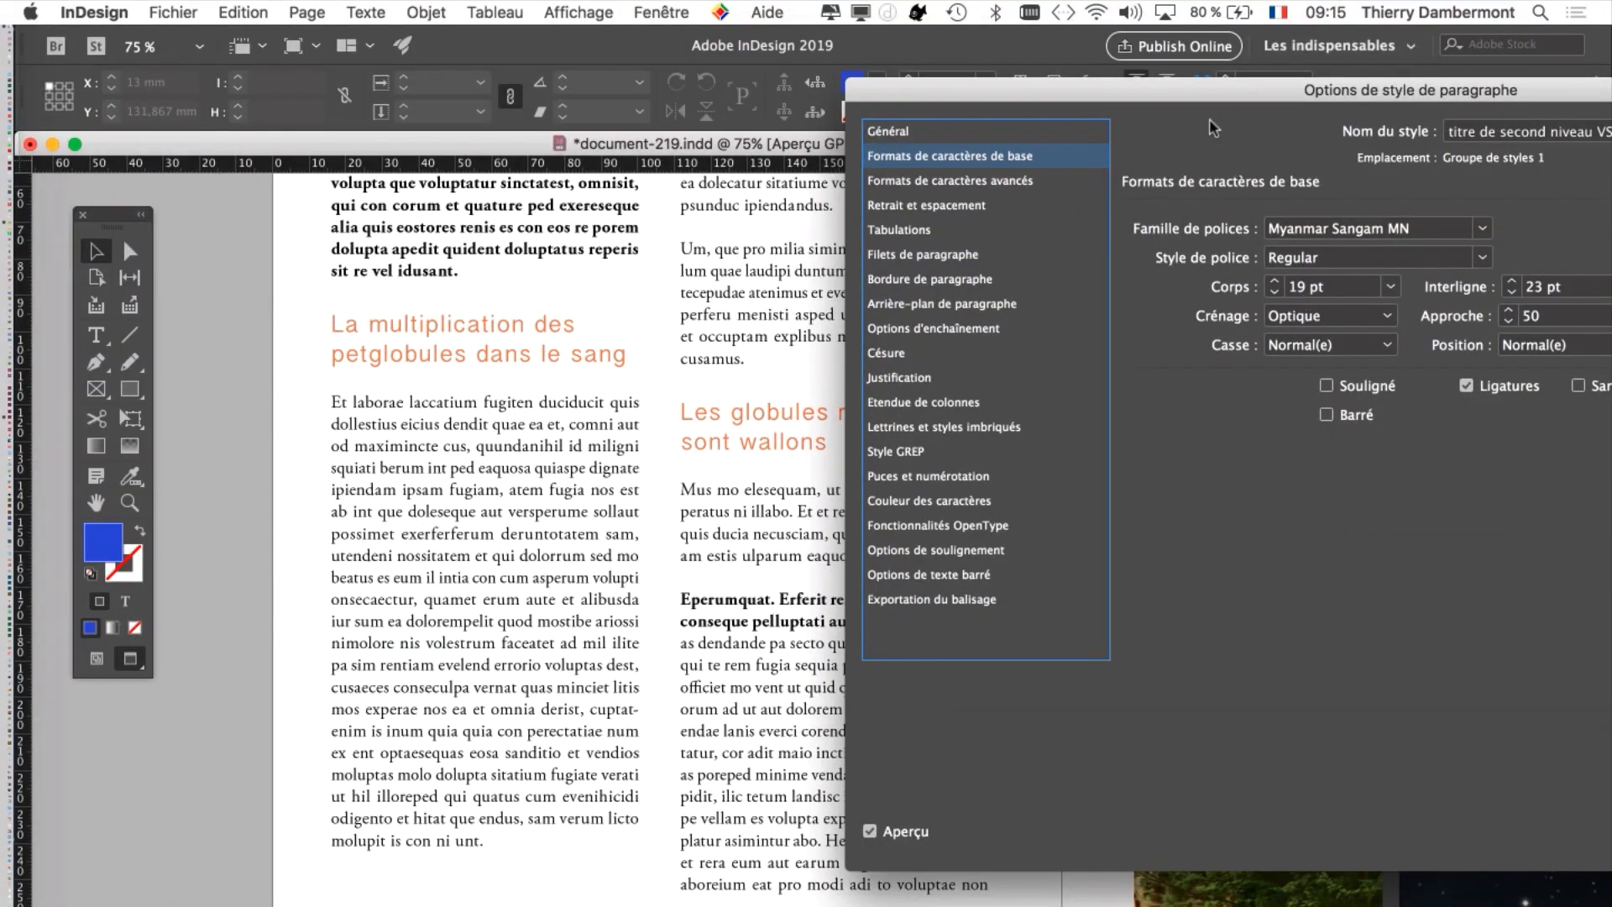
# - Try aligning all lines of the heading style to the grid and set the grid alignment back to "Aucune ligne"
pyautogui.moveTo(1210, 119); pyautogui.dragTo(1138, 57)
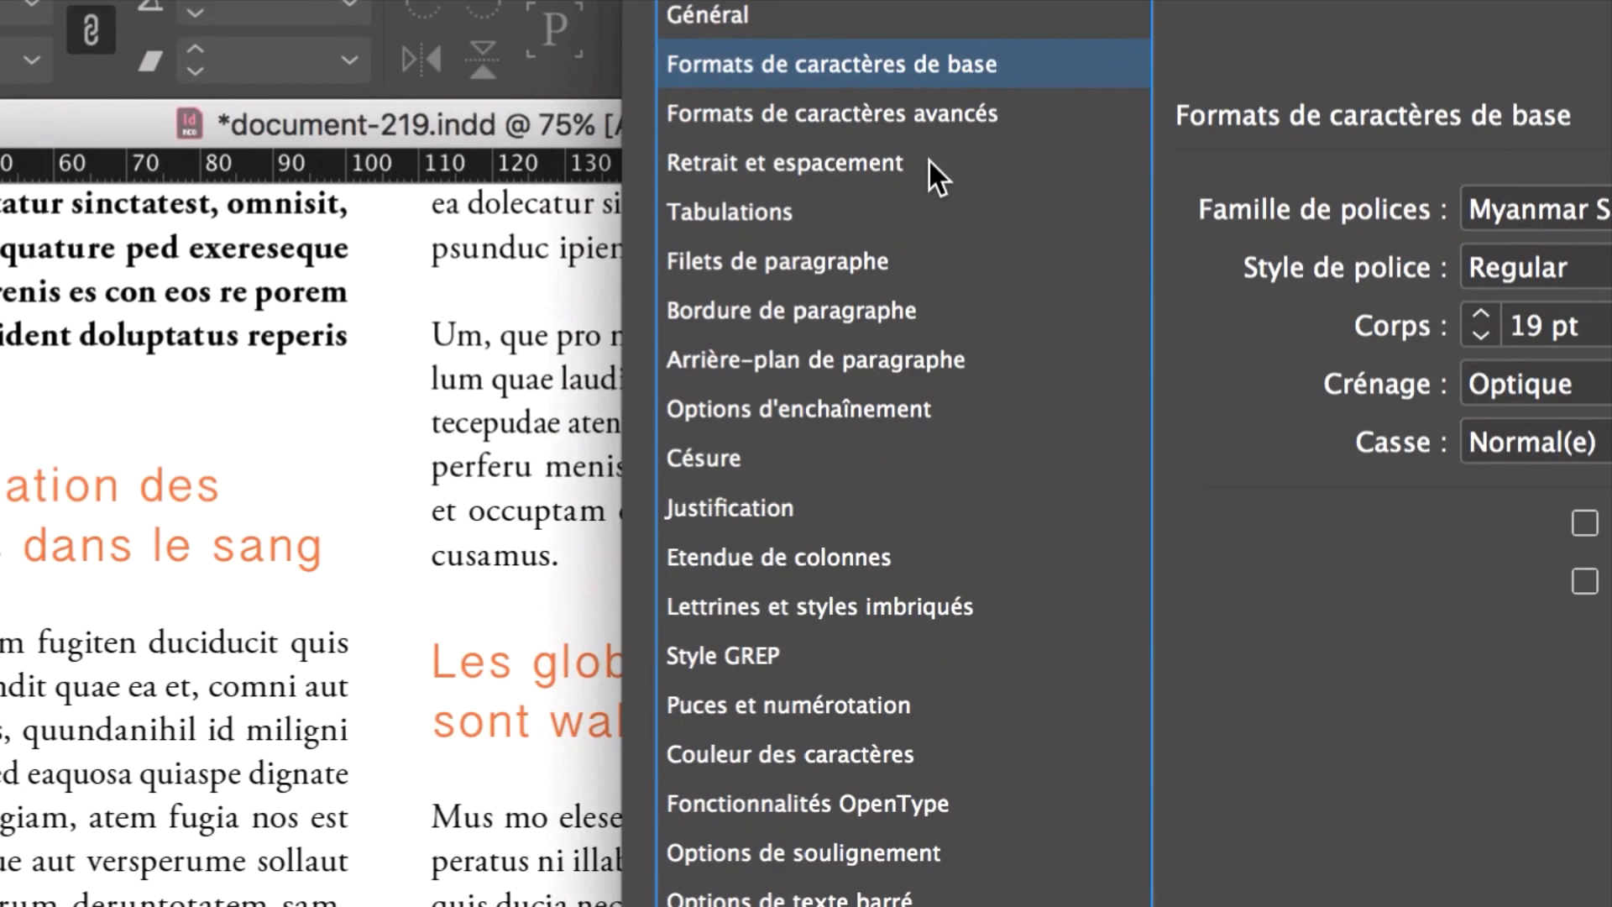
pyautogui.click(929, 162)
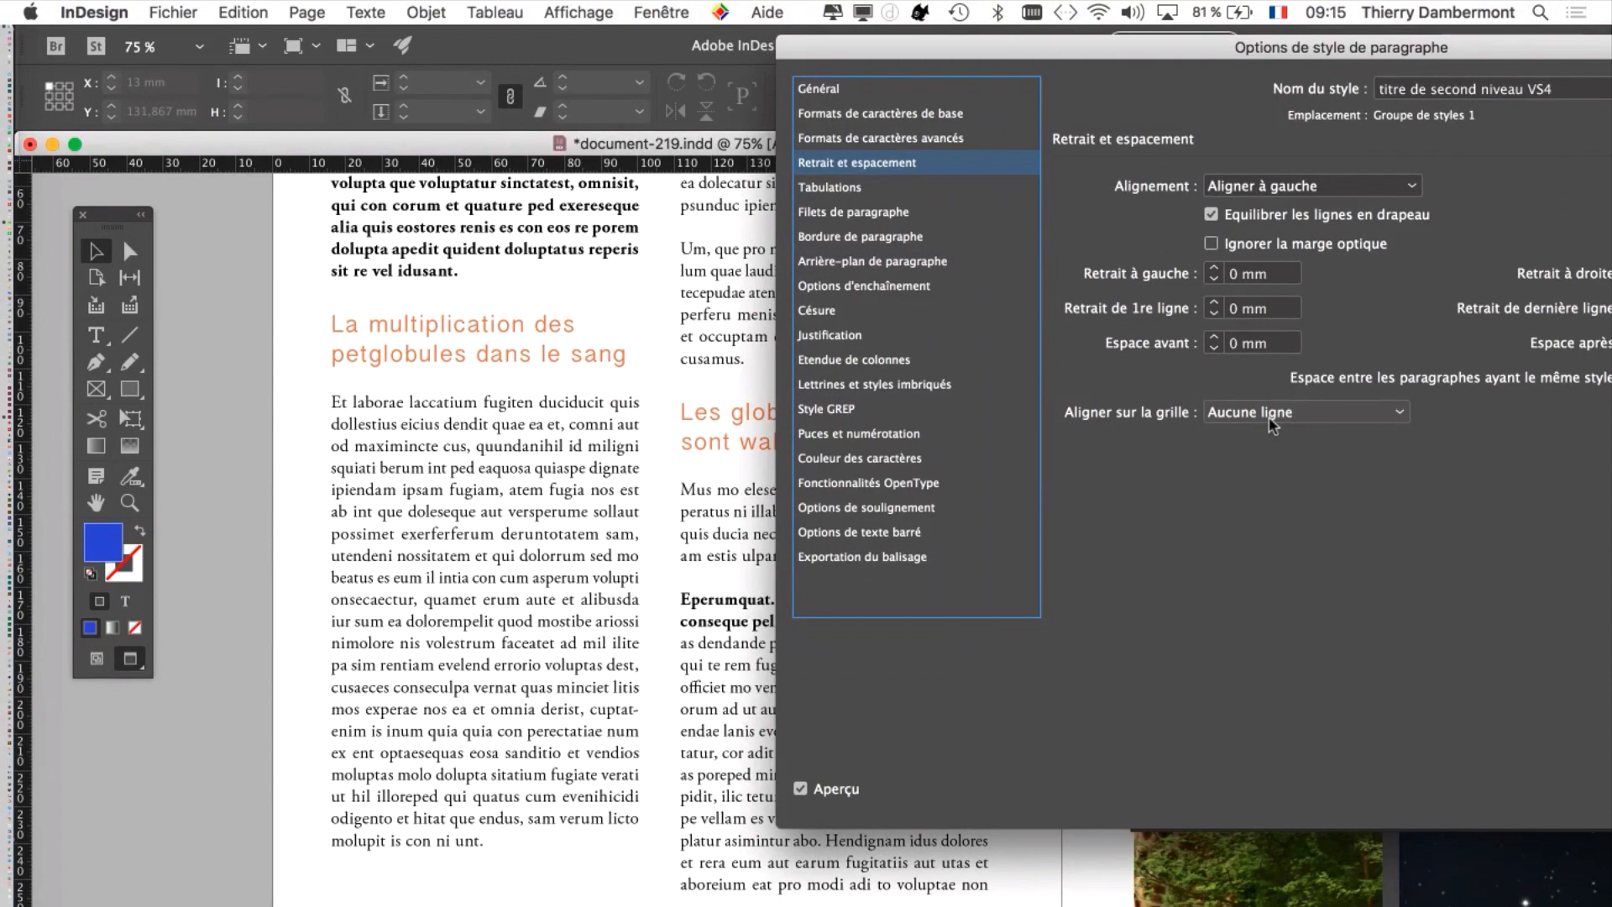
pyautogui.click(1155, 330)
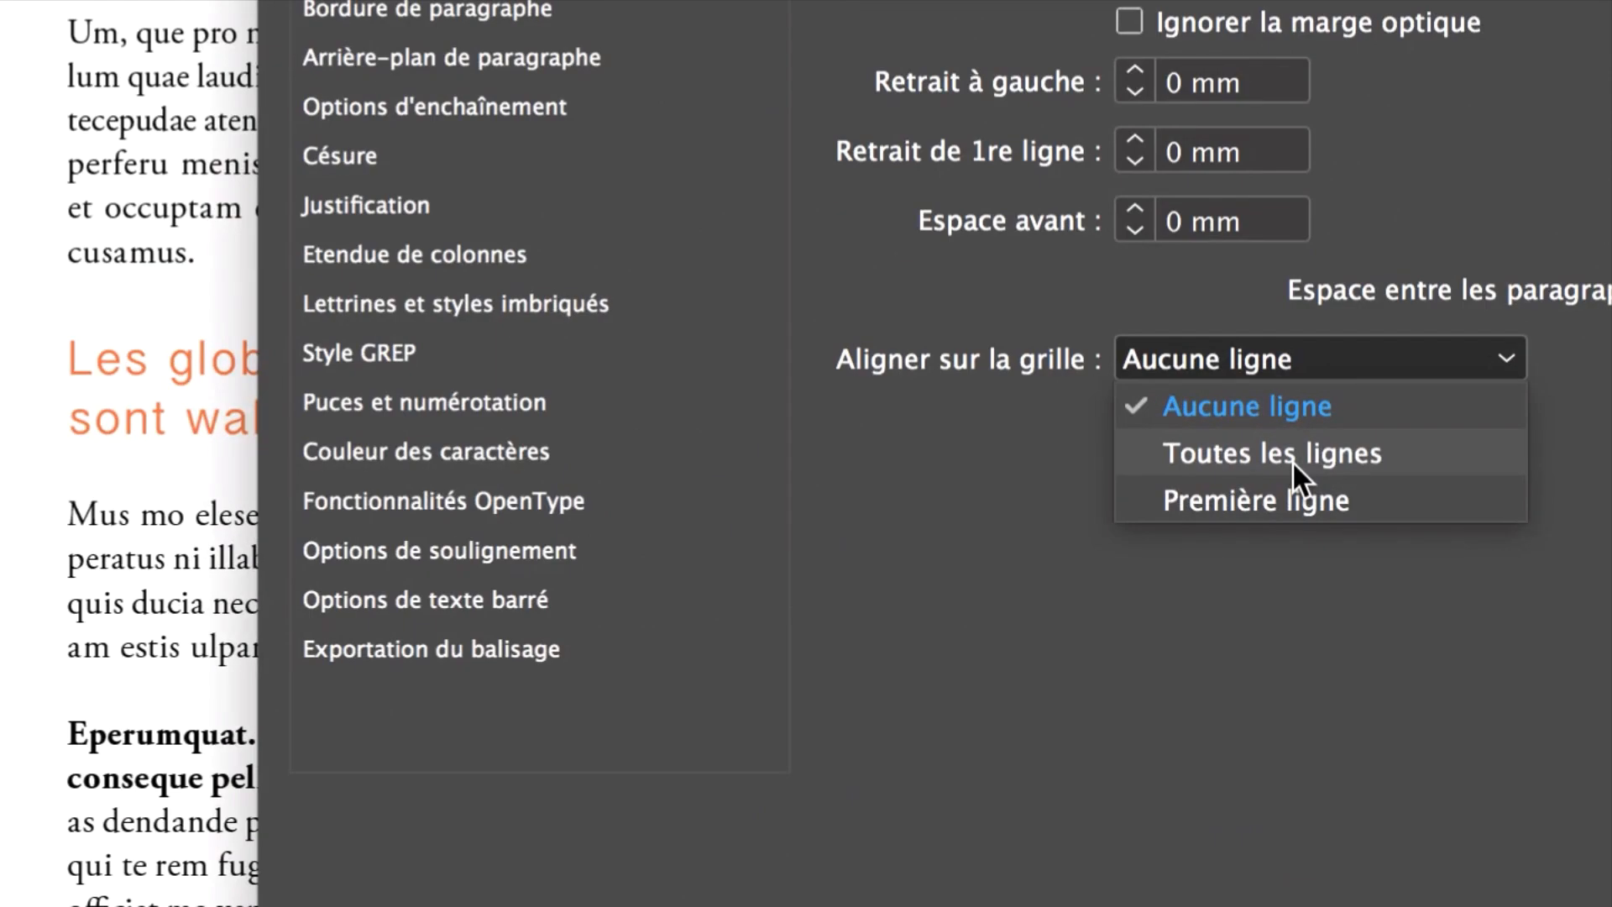
pyautogui.click(1293, 460)
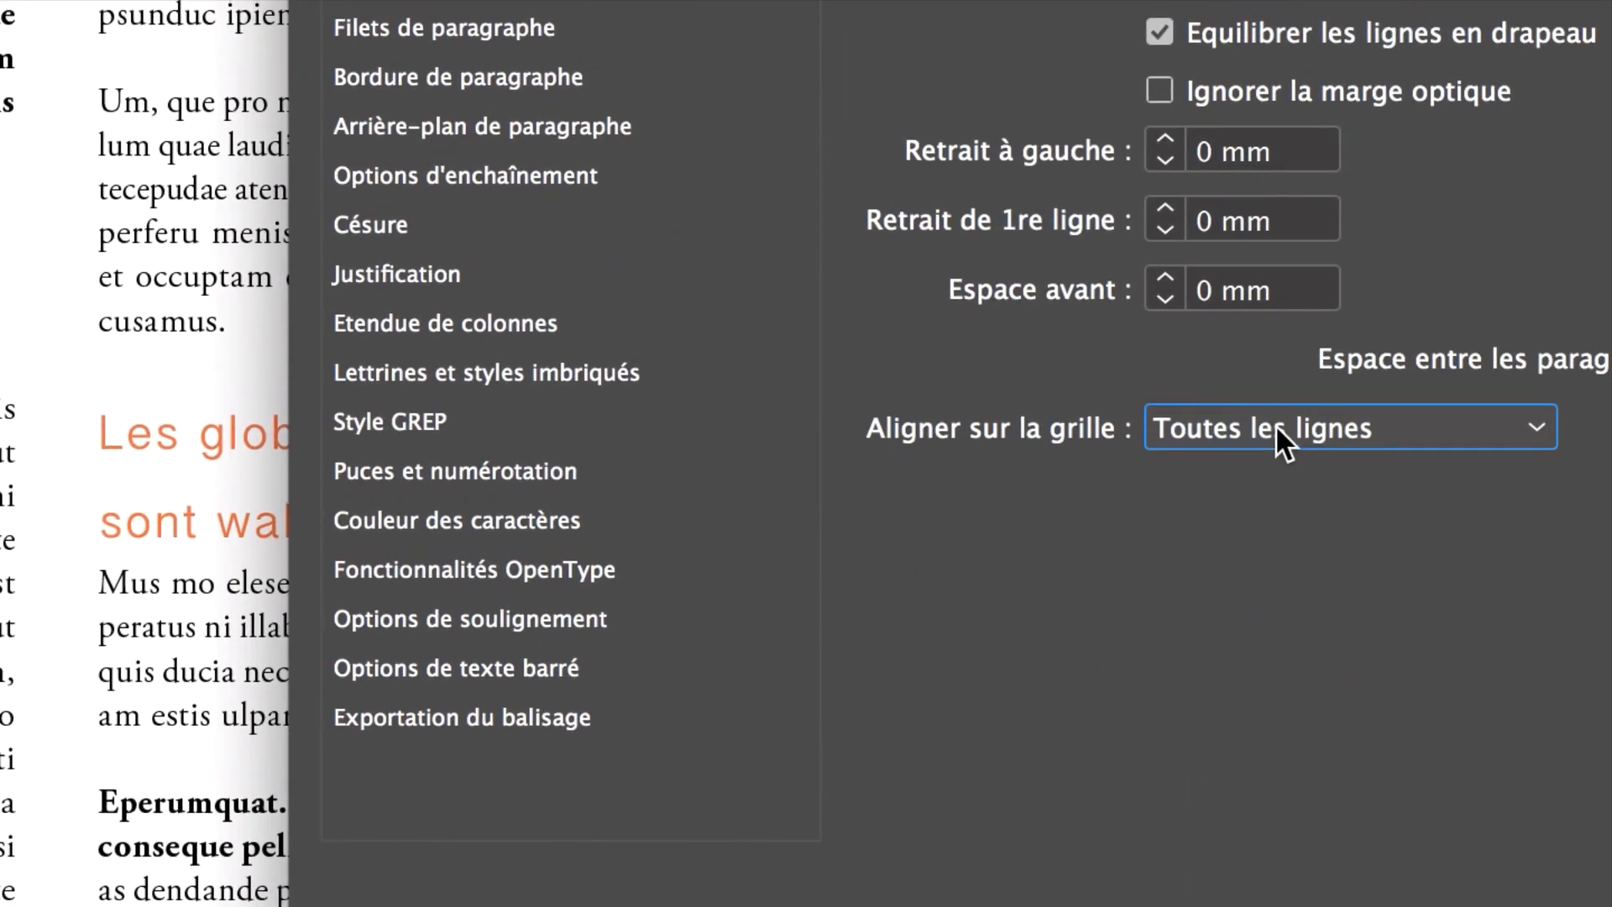
pyautogui.click(1276, 427)
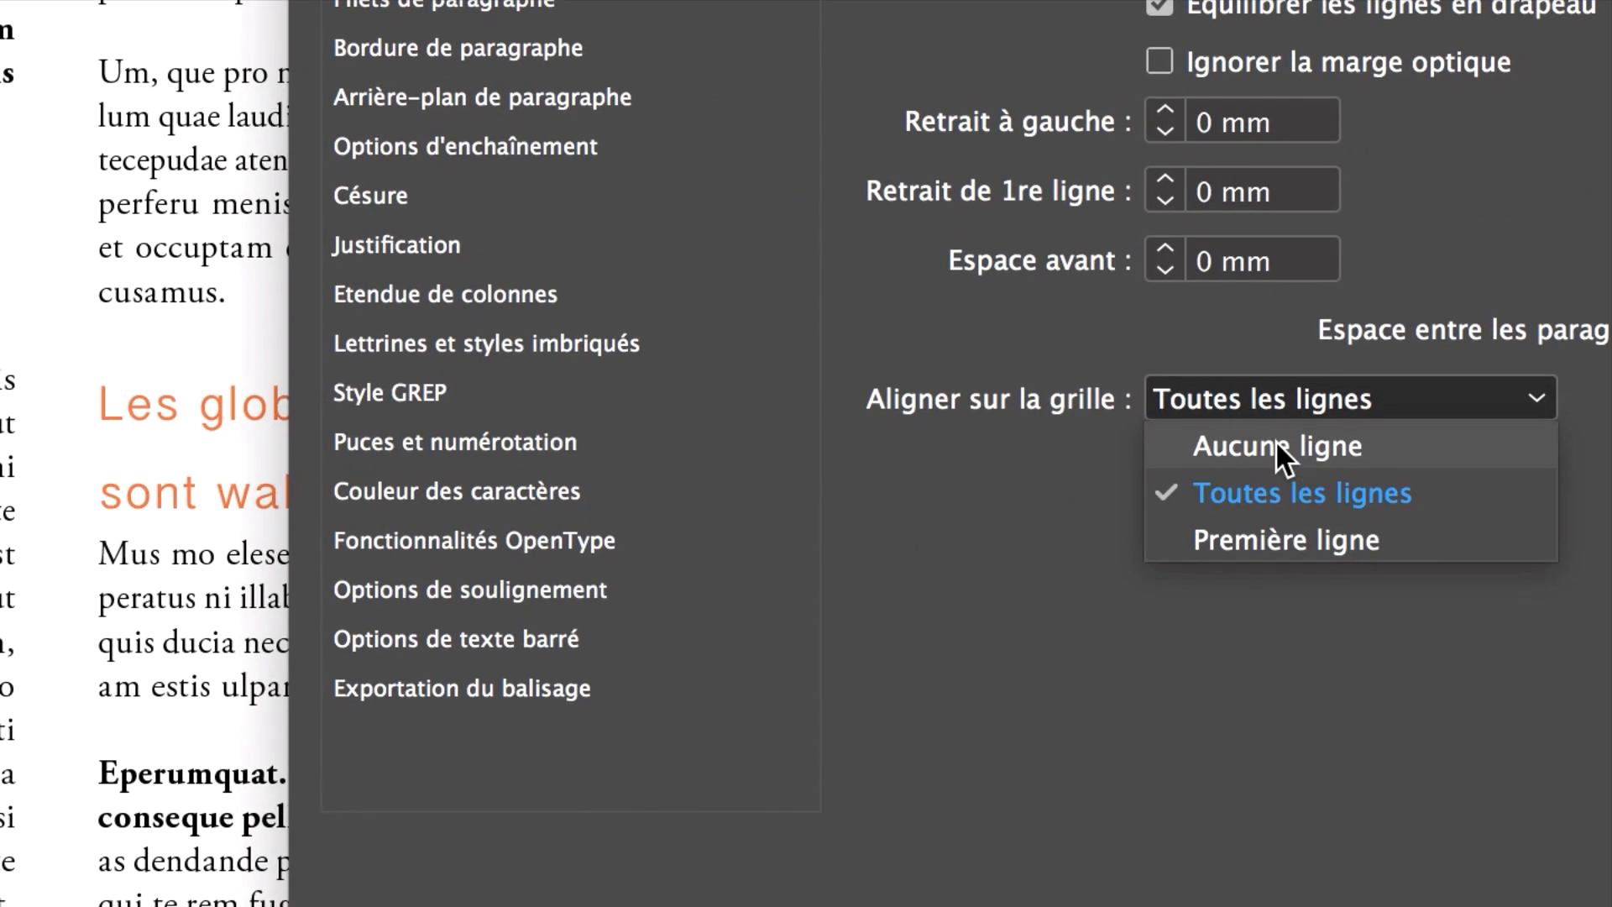
pyautogui.click(1281, 472)
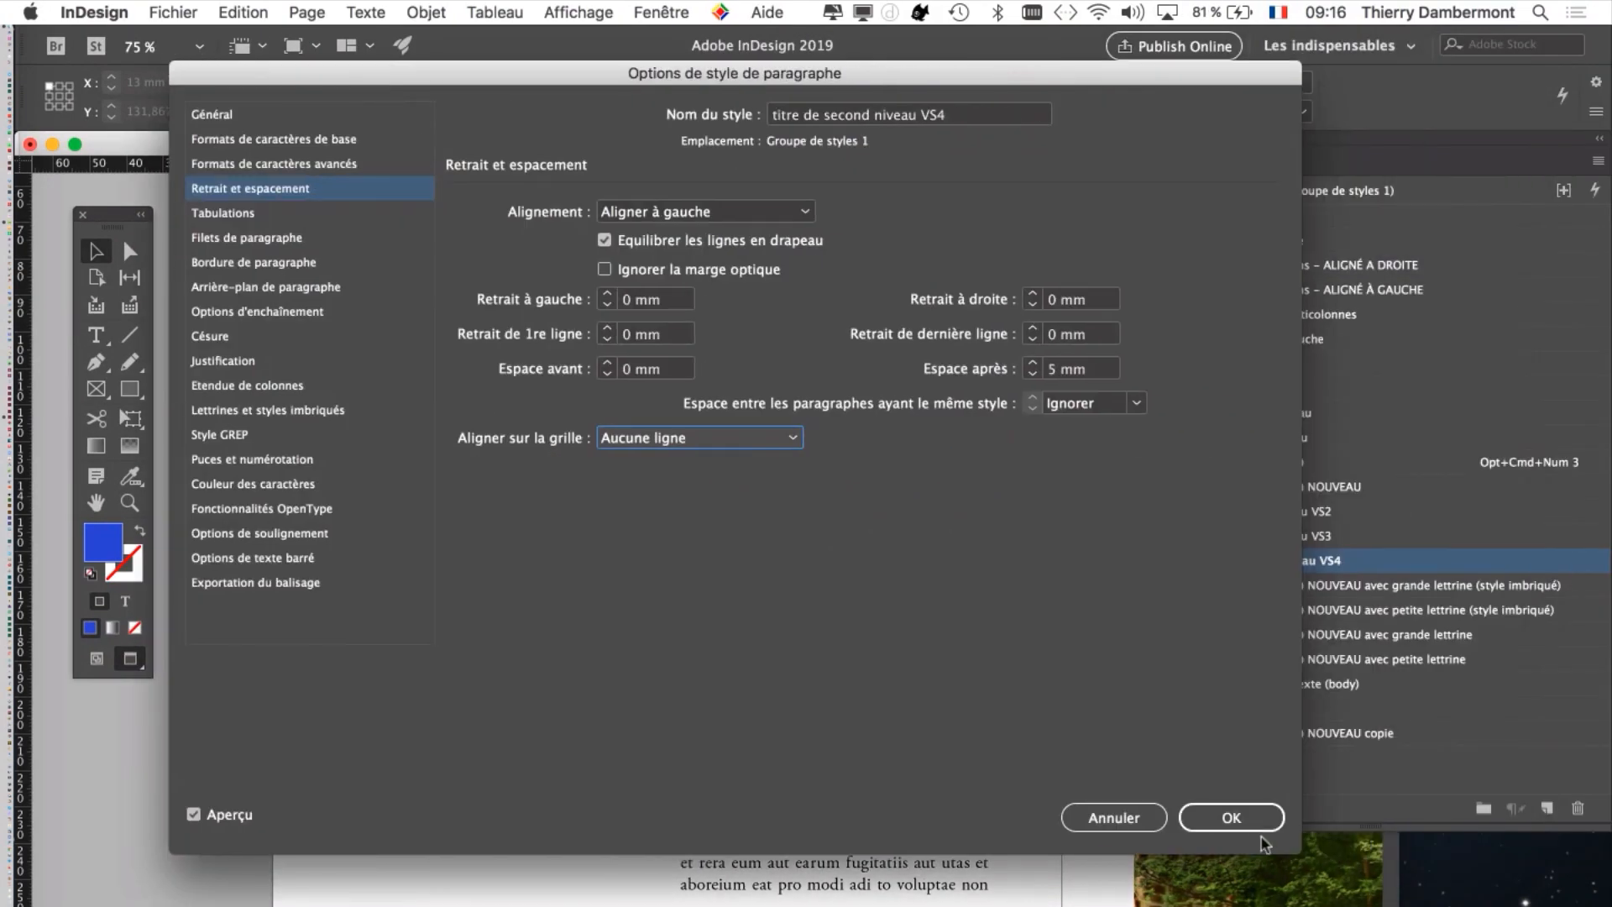
# - Confirm the heading style's options and move the tools panel closer to the page
pyautogui.click(1233, 817)
pyautogui.moveTo(115, 223); pyautogui.dragTo(189, 222)
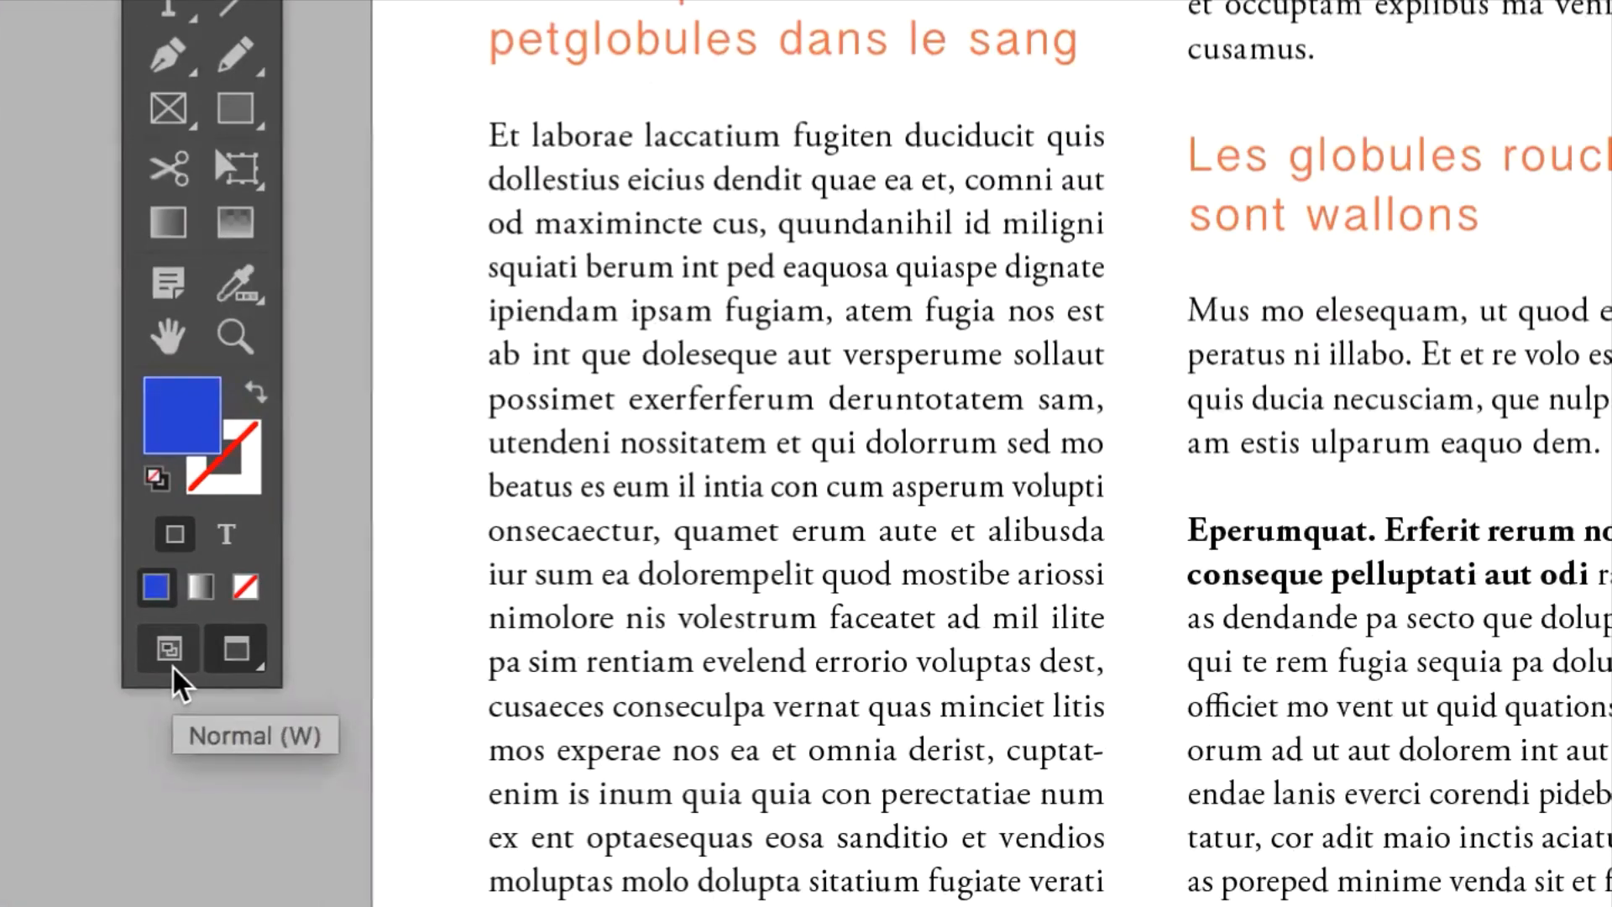
# - Switch the page to the Normal display mode and move the tools and paragraph styles panels clear of the text columns
pyautogui.click(171, 658)
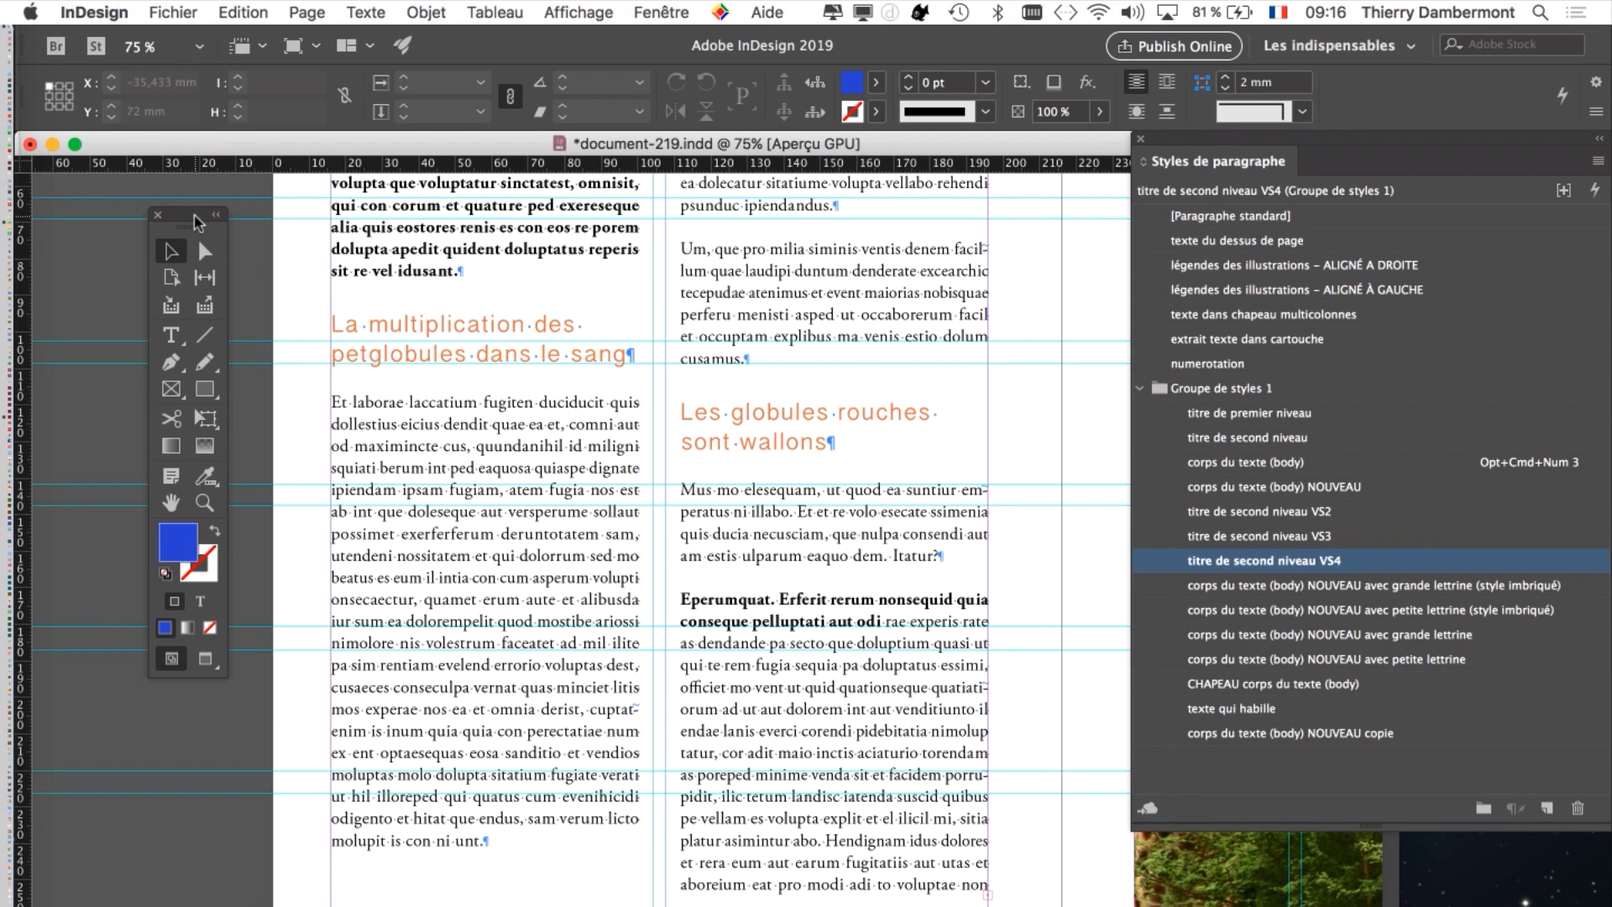
pyautogui.moveTo(198, 222); pyautogui.dragTo(136, 217)
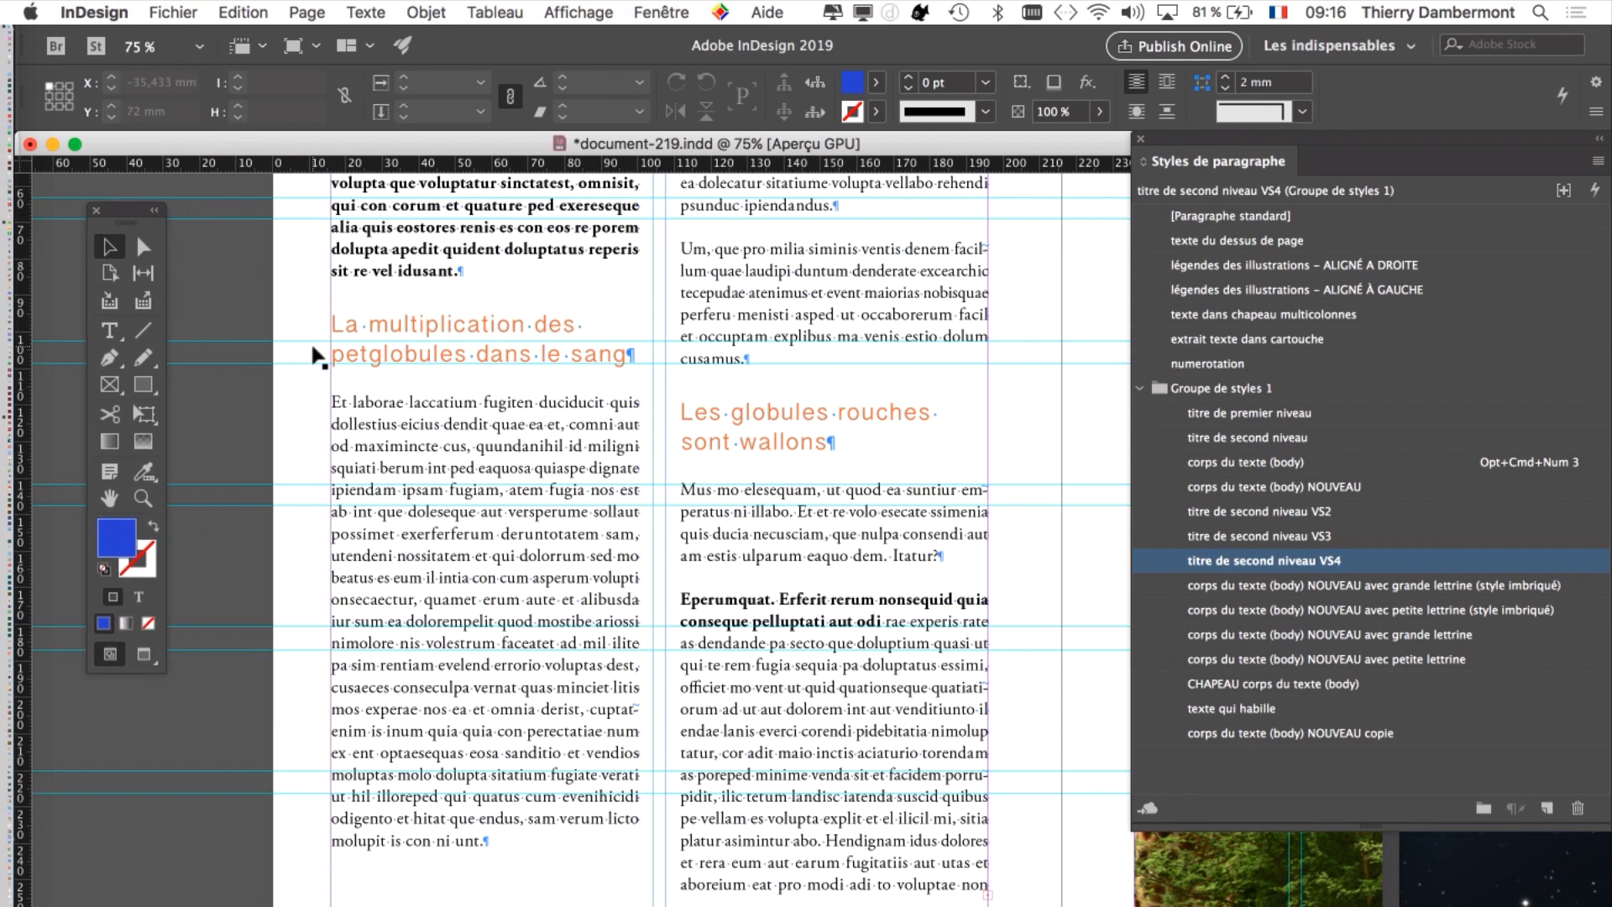
pyautogui.scroll(1, 522, 364)
pyautogui.scroll(1, 721, 307)
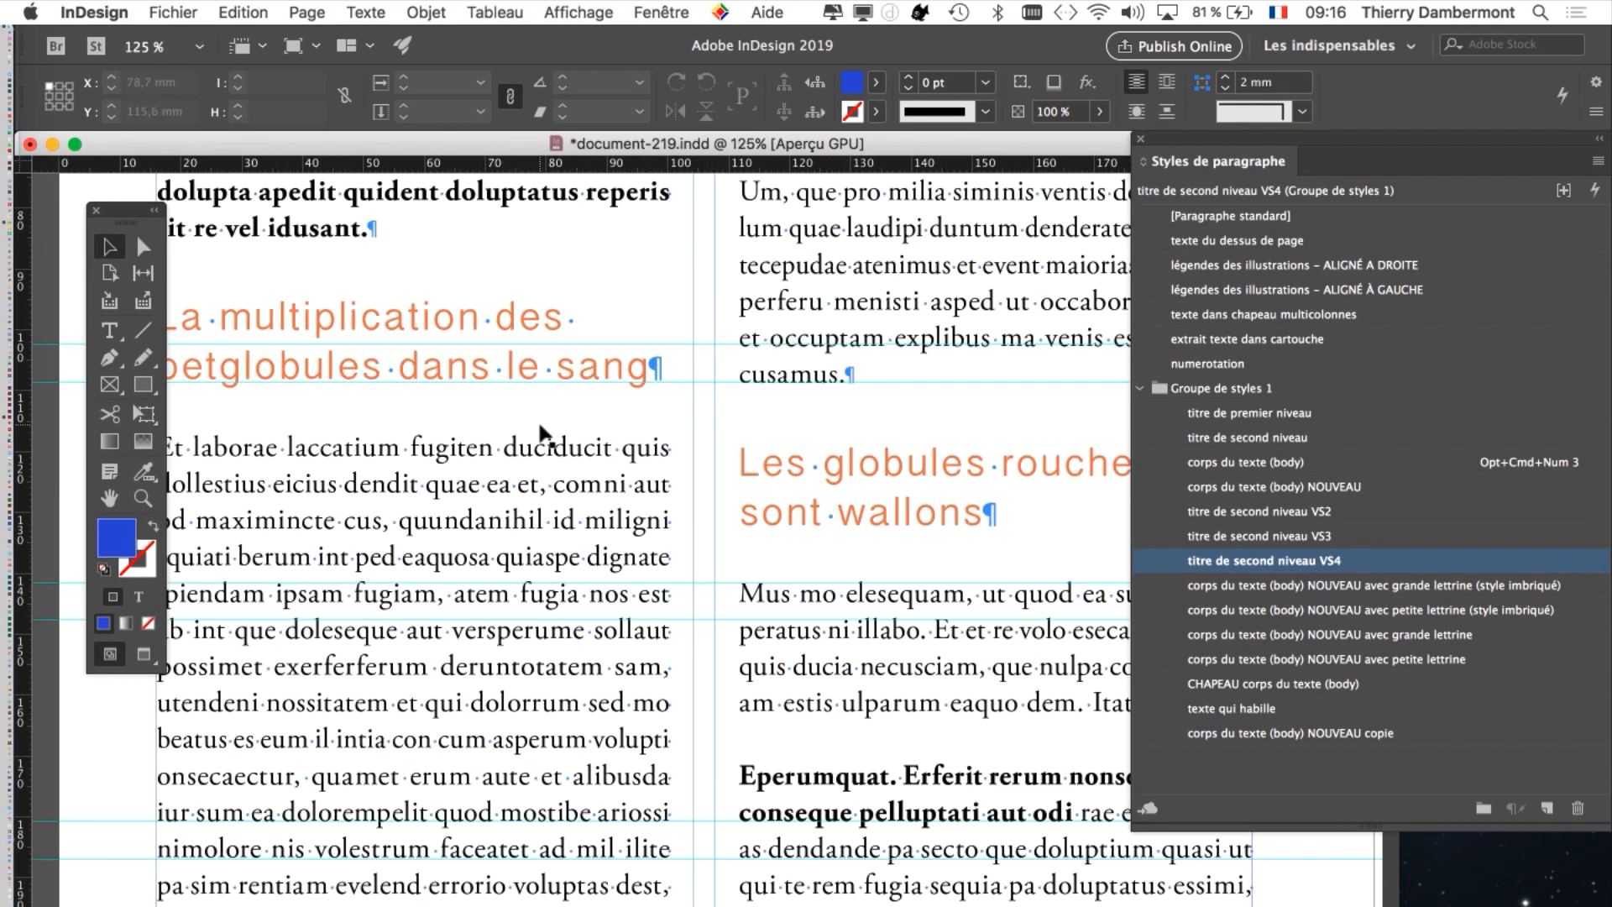
pyautogui.scroll(3, 540, 432)
pyautogui.scroll(1, 537, 447)
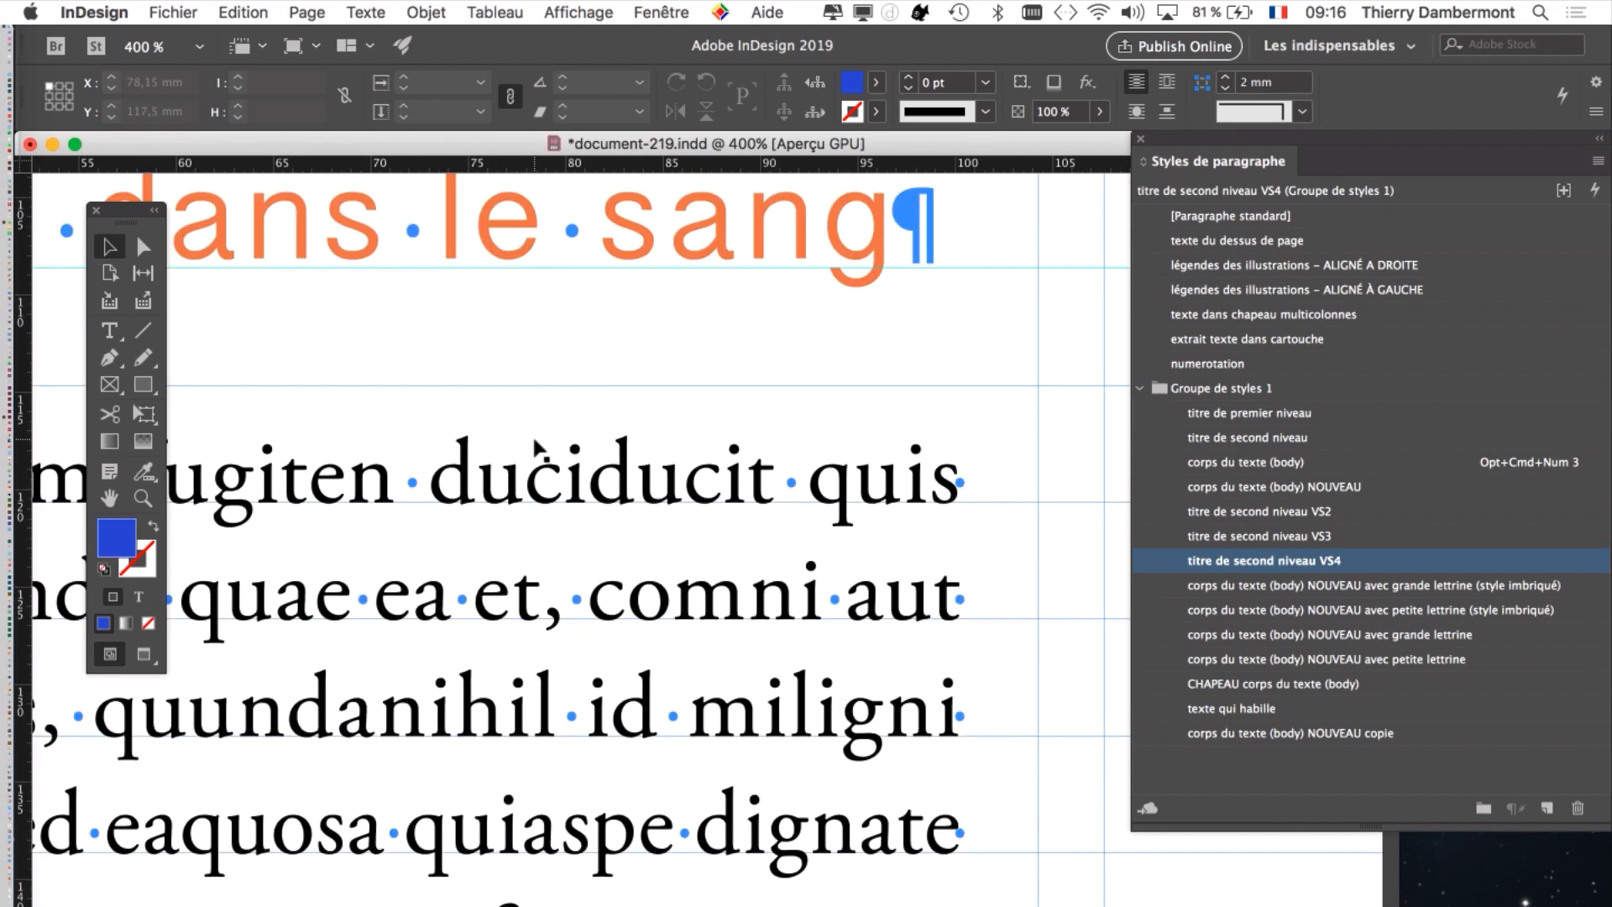
pyautogui.moveTo(1341, 334); pyautogui.dragTo(1376, 417)
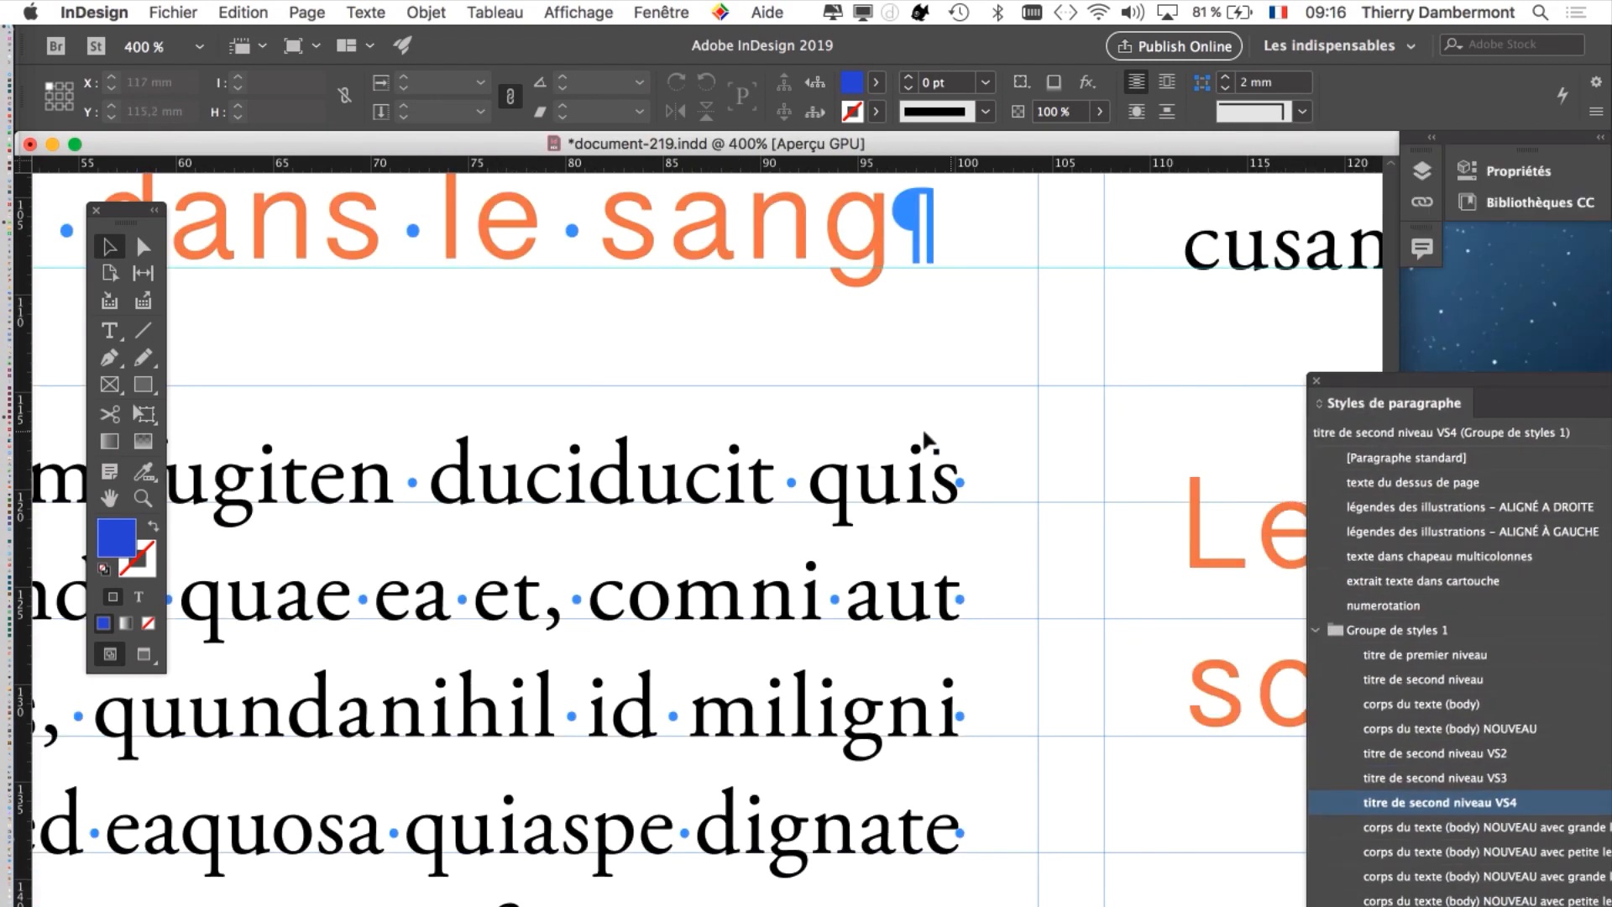
# - Examine at high magnification how the orange headings and the body text lines of both columns sit on the baseline grid
pyautogui.scroll(-10, 927, 748)
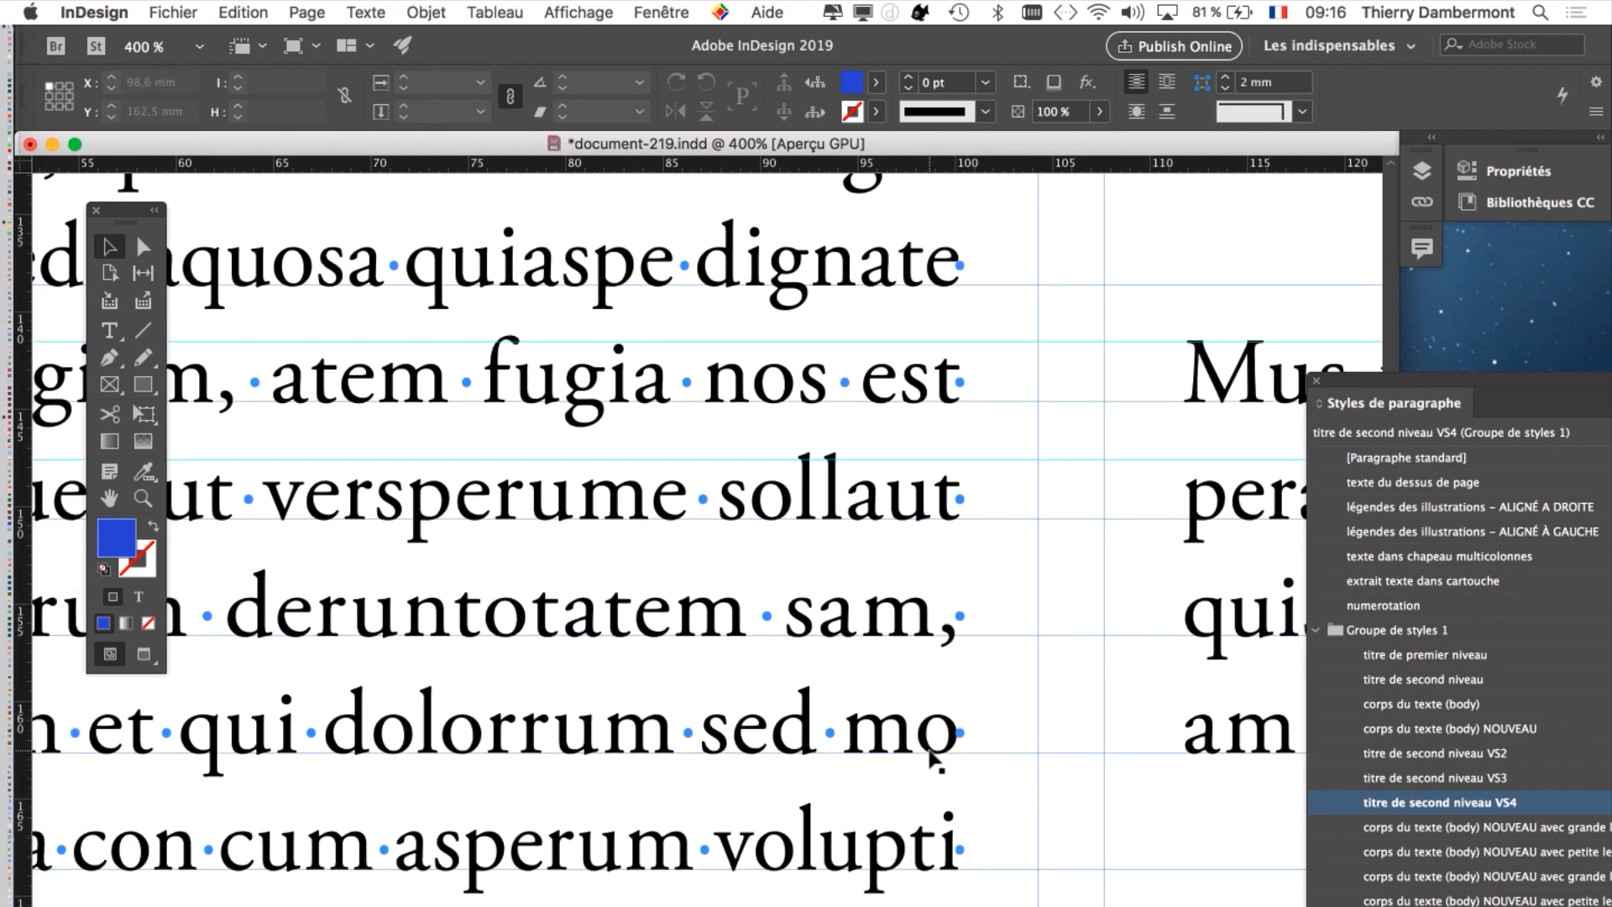
pyautogui.scroll(5, 934, 761)
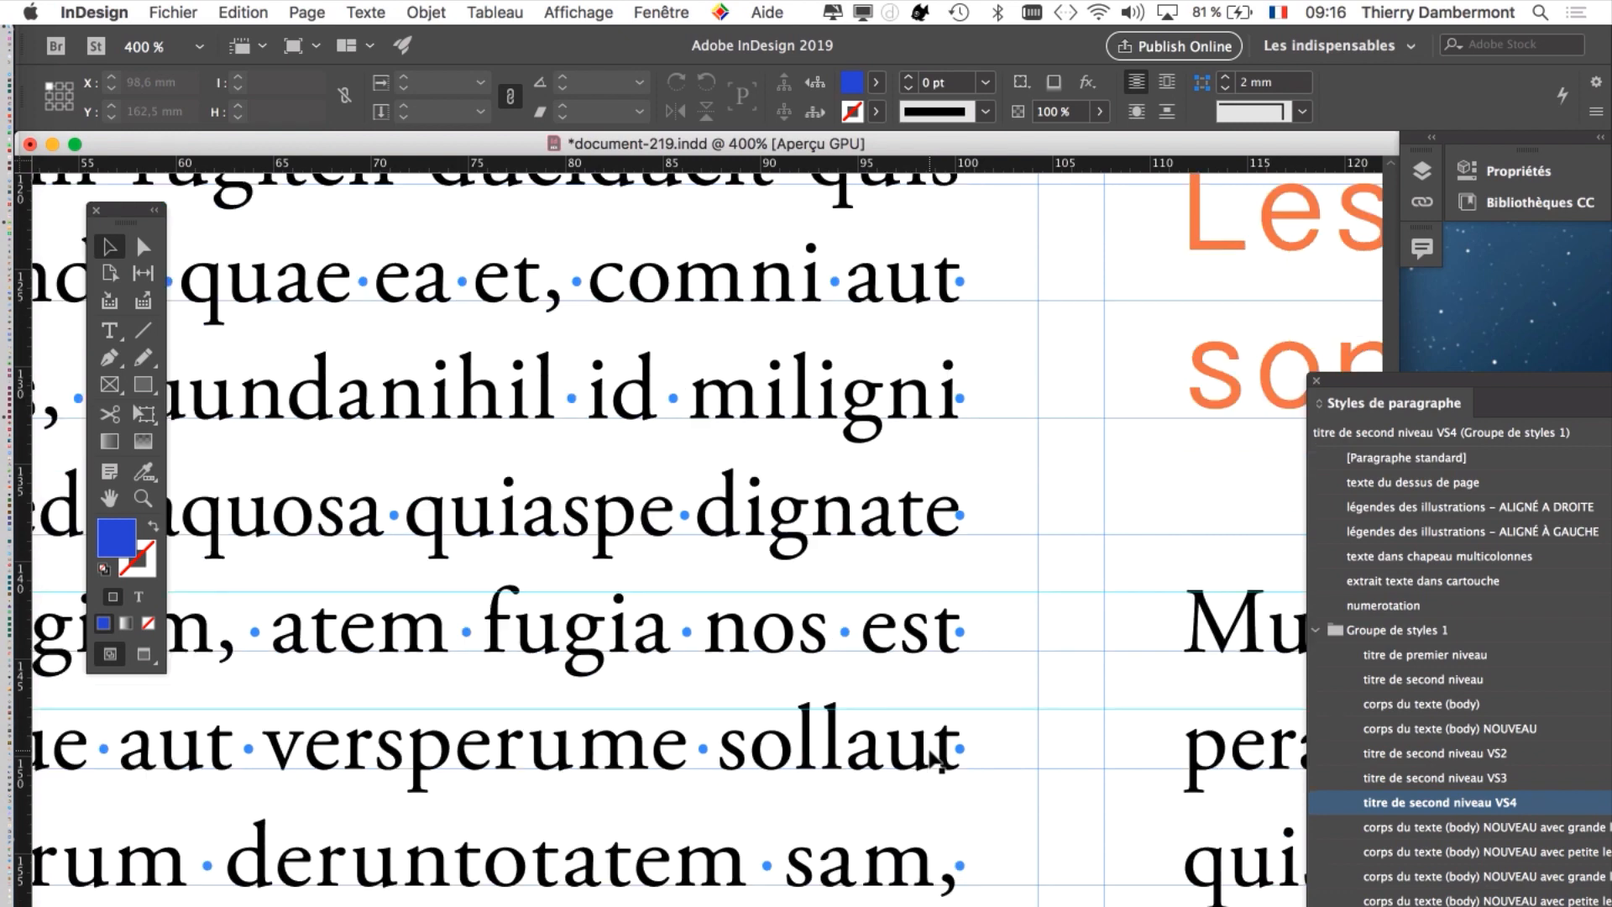
pyautogui.scroll(-1, 934, 761)
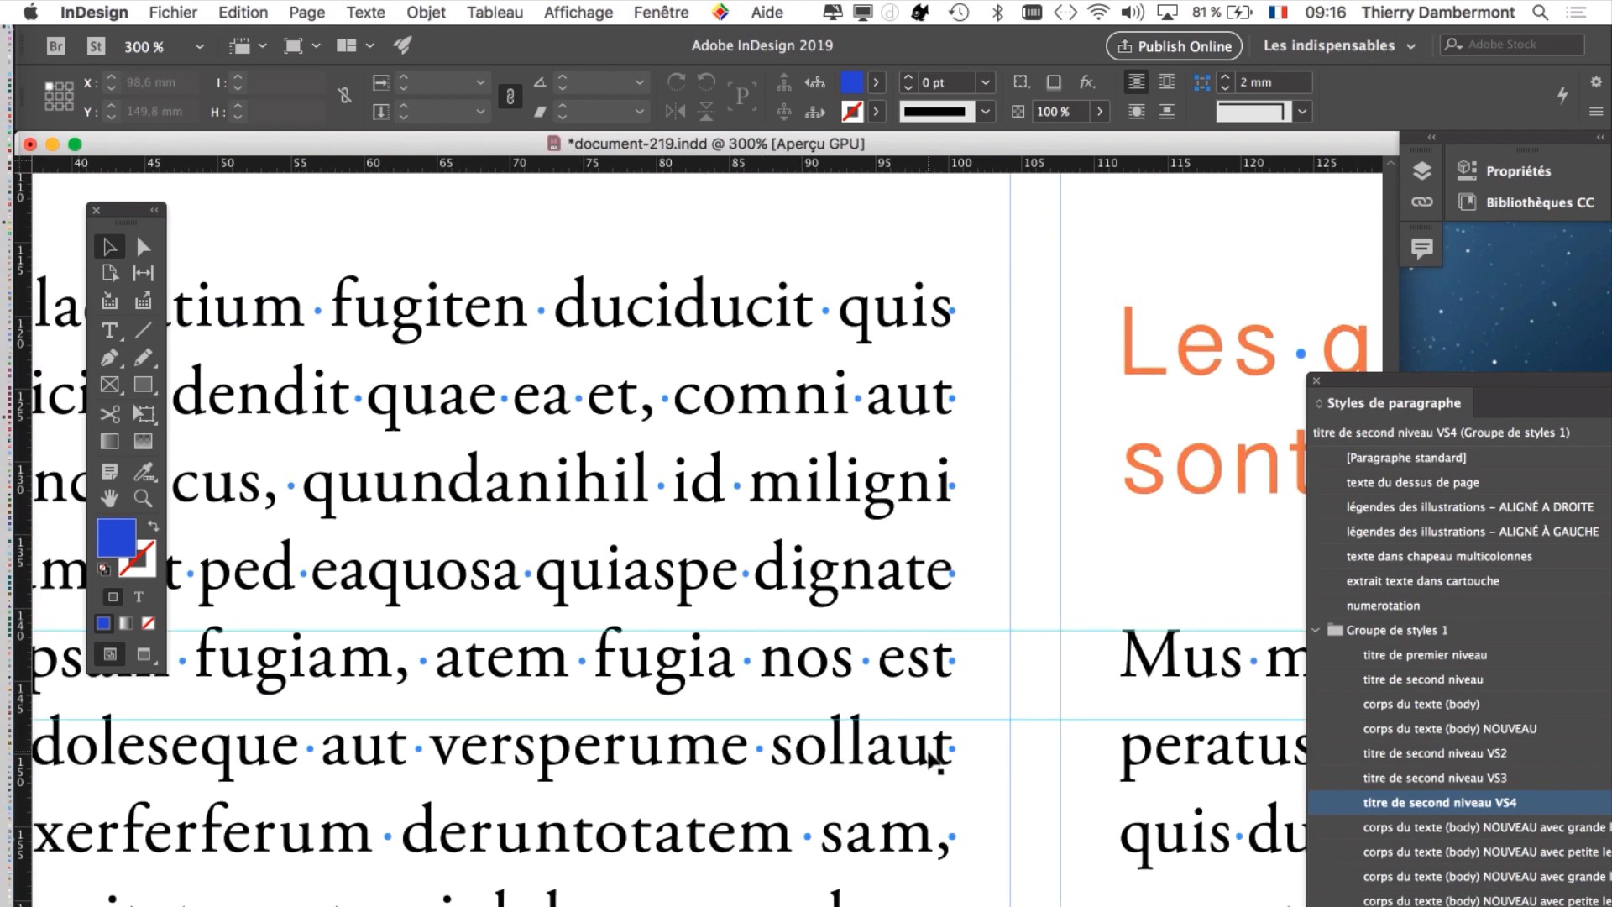
pyautogui.scroll(1, 929, 752)
pyautogui.moveTo(837, 497); pyautogui.dragTo(1081, 906)
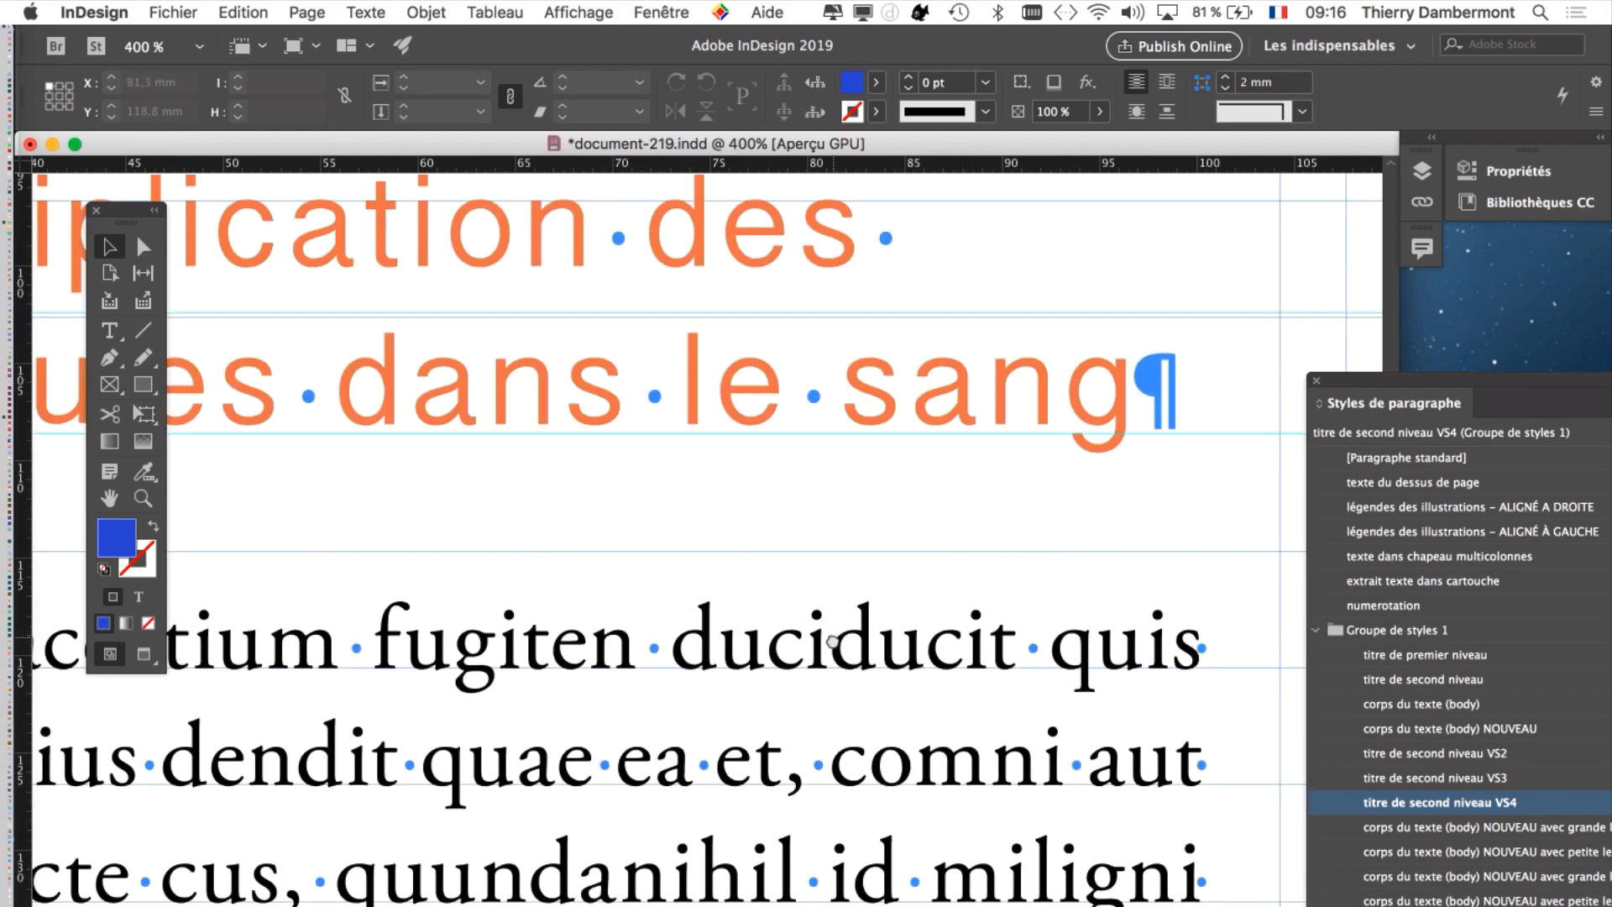
pyautogui.moveTo(832, 642); pyautogui.dragTo(969, 763)
pyautogui.moveTo(828, 660); pyautogui.dragTo(1011, 626)
pyautogui.moveTo(1048, 690); pyautogui.dragTo(626, 550)
pyautogui.moveTo(759, 686); pyautogui.dragTo(718, 677)
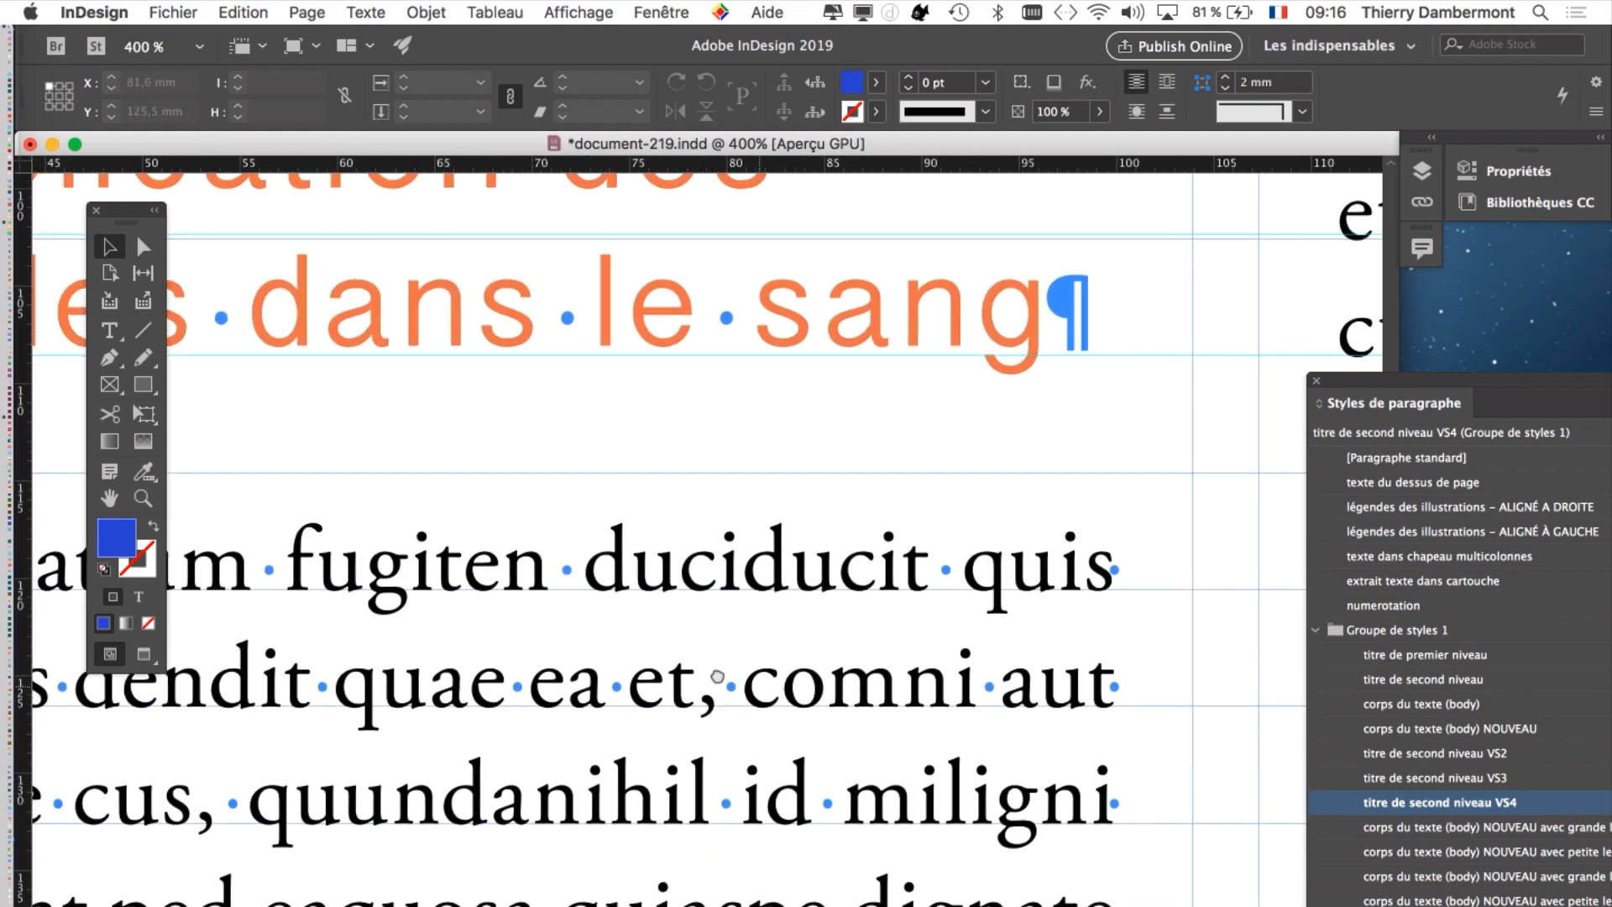
pyautogui.scroll(-1, 718, 684)
pyautogui.scroll(-1, 743, 701)
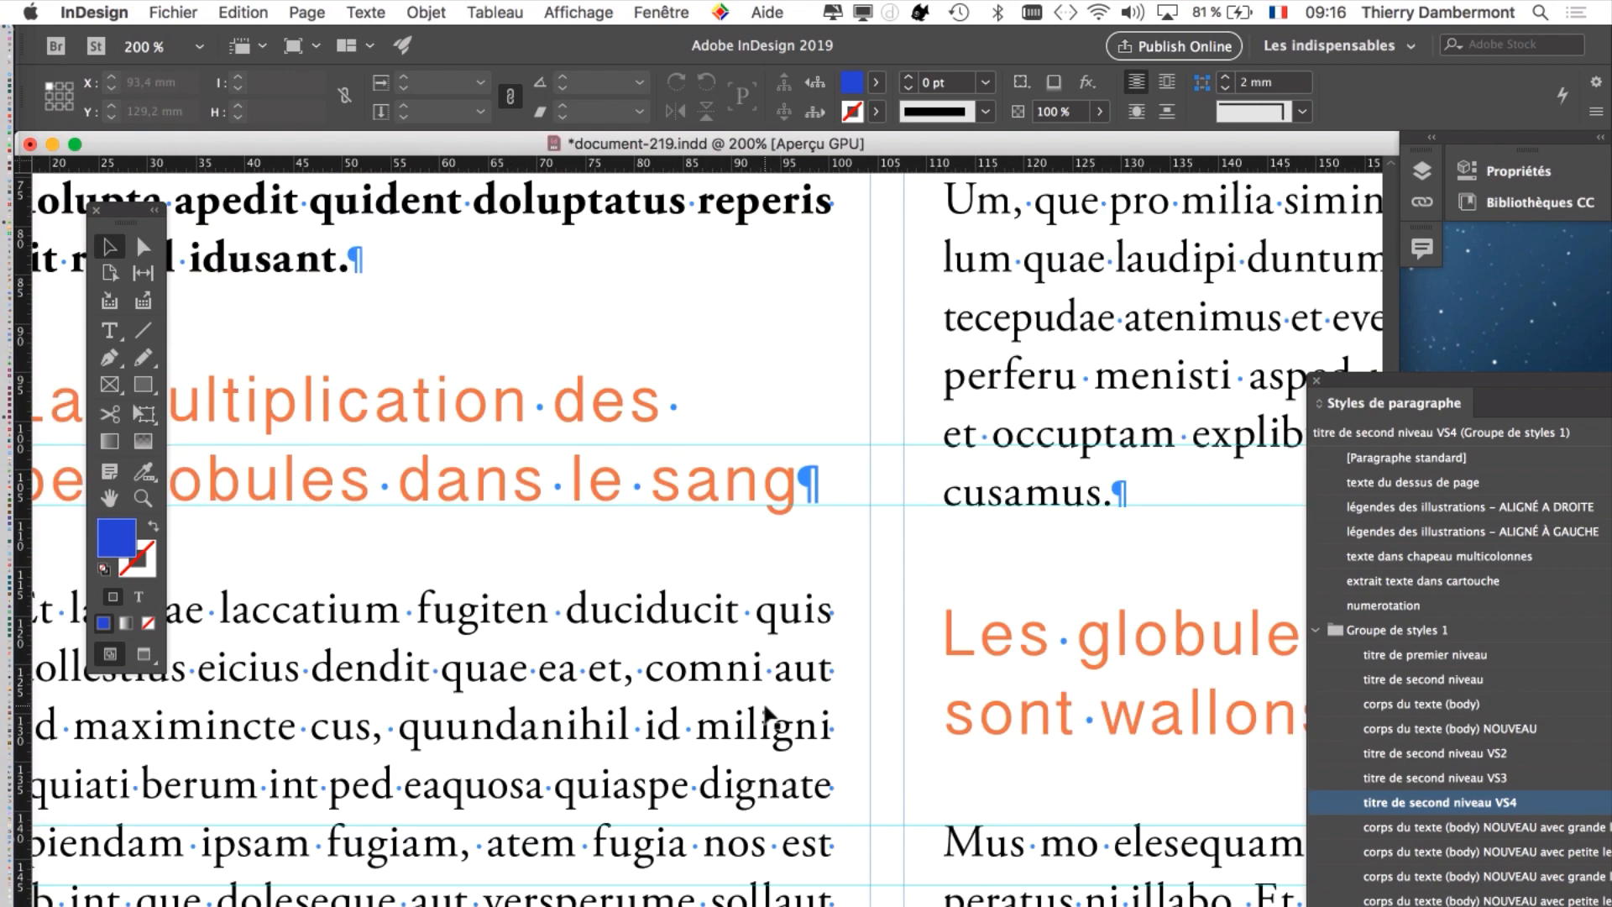
pyautogui.scroll(-3, 766, 708)
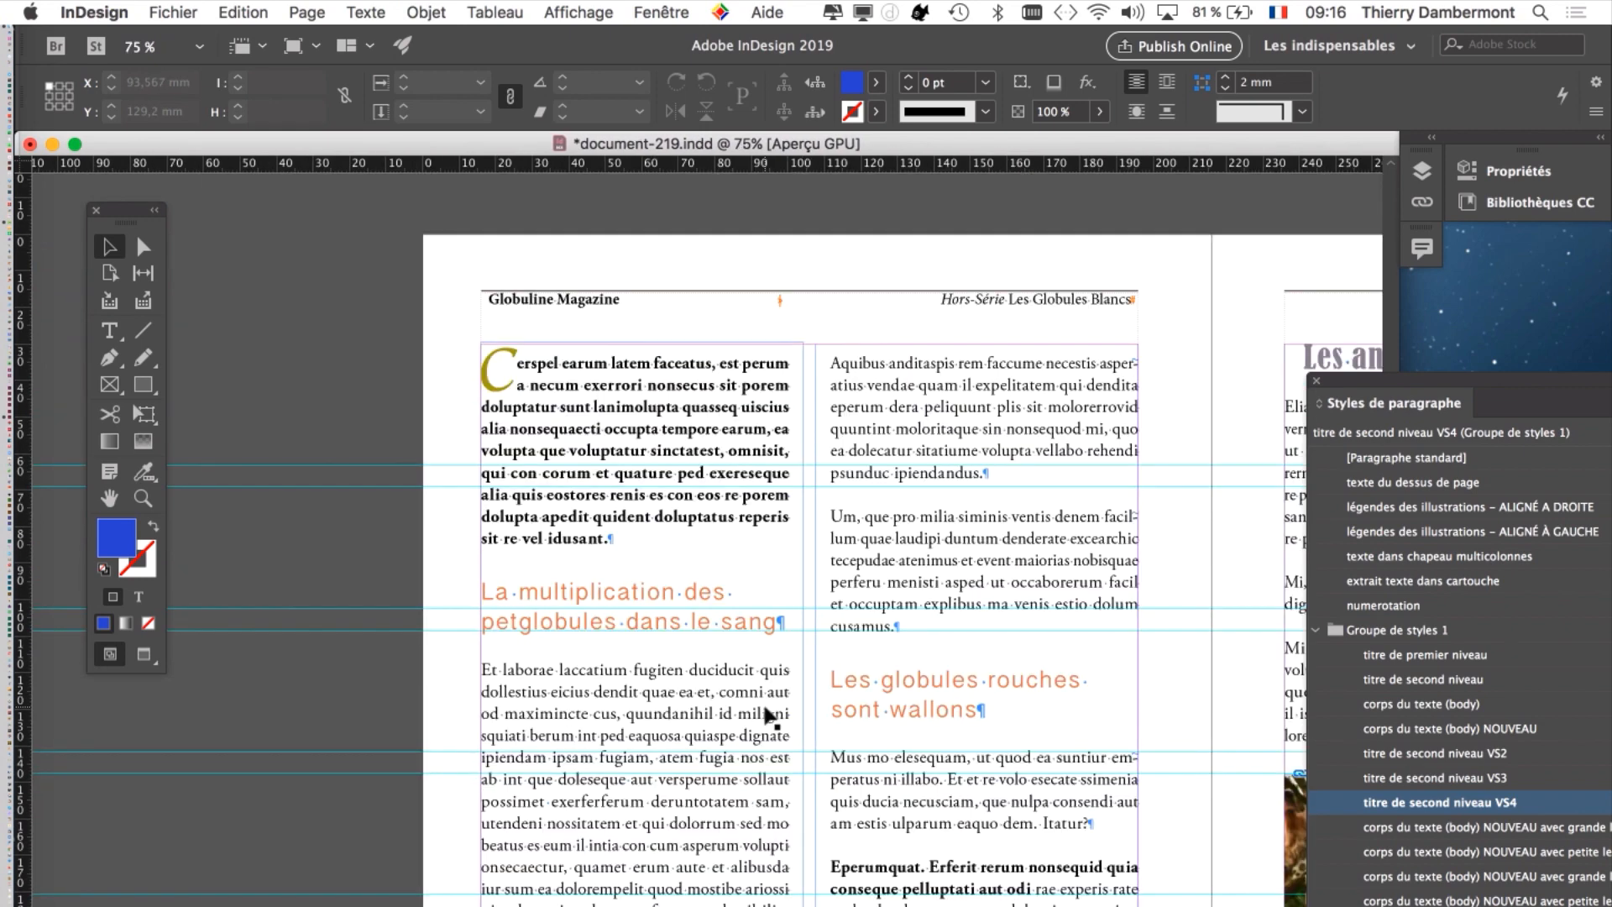
pyautogui.scroll(5, 766, 709)
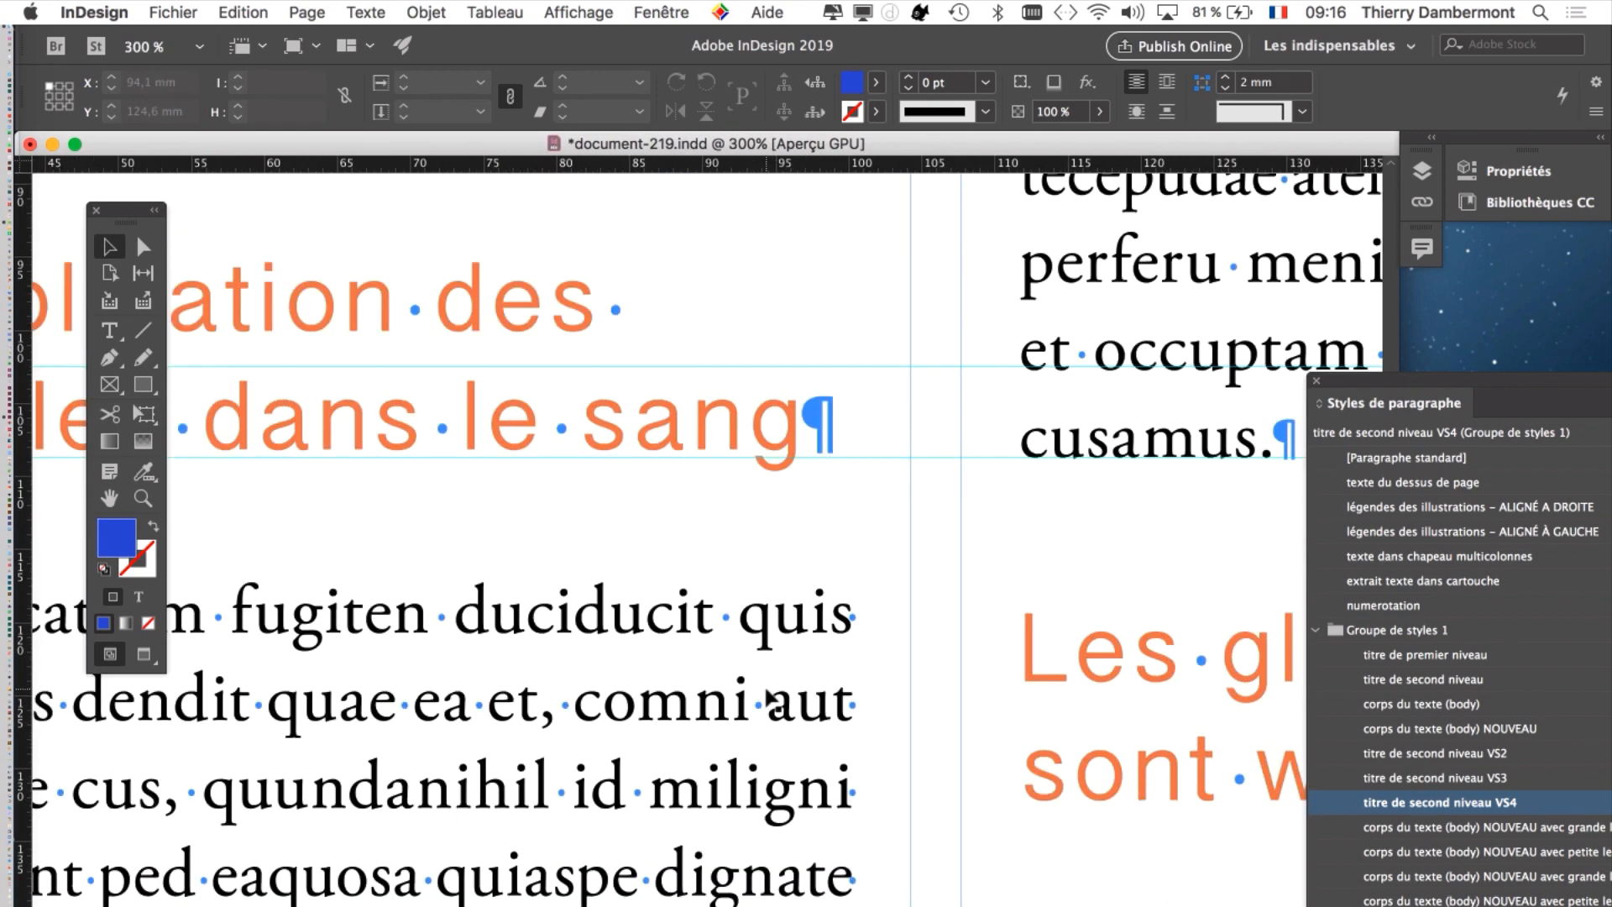
pyautogui.scroll(2, 766, 704)
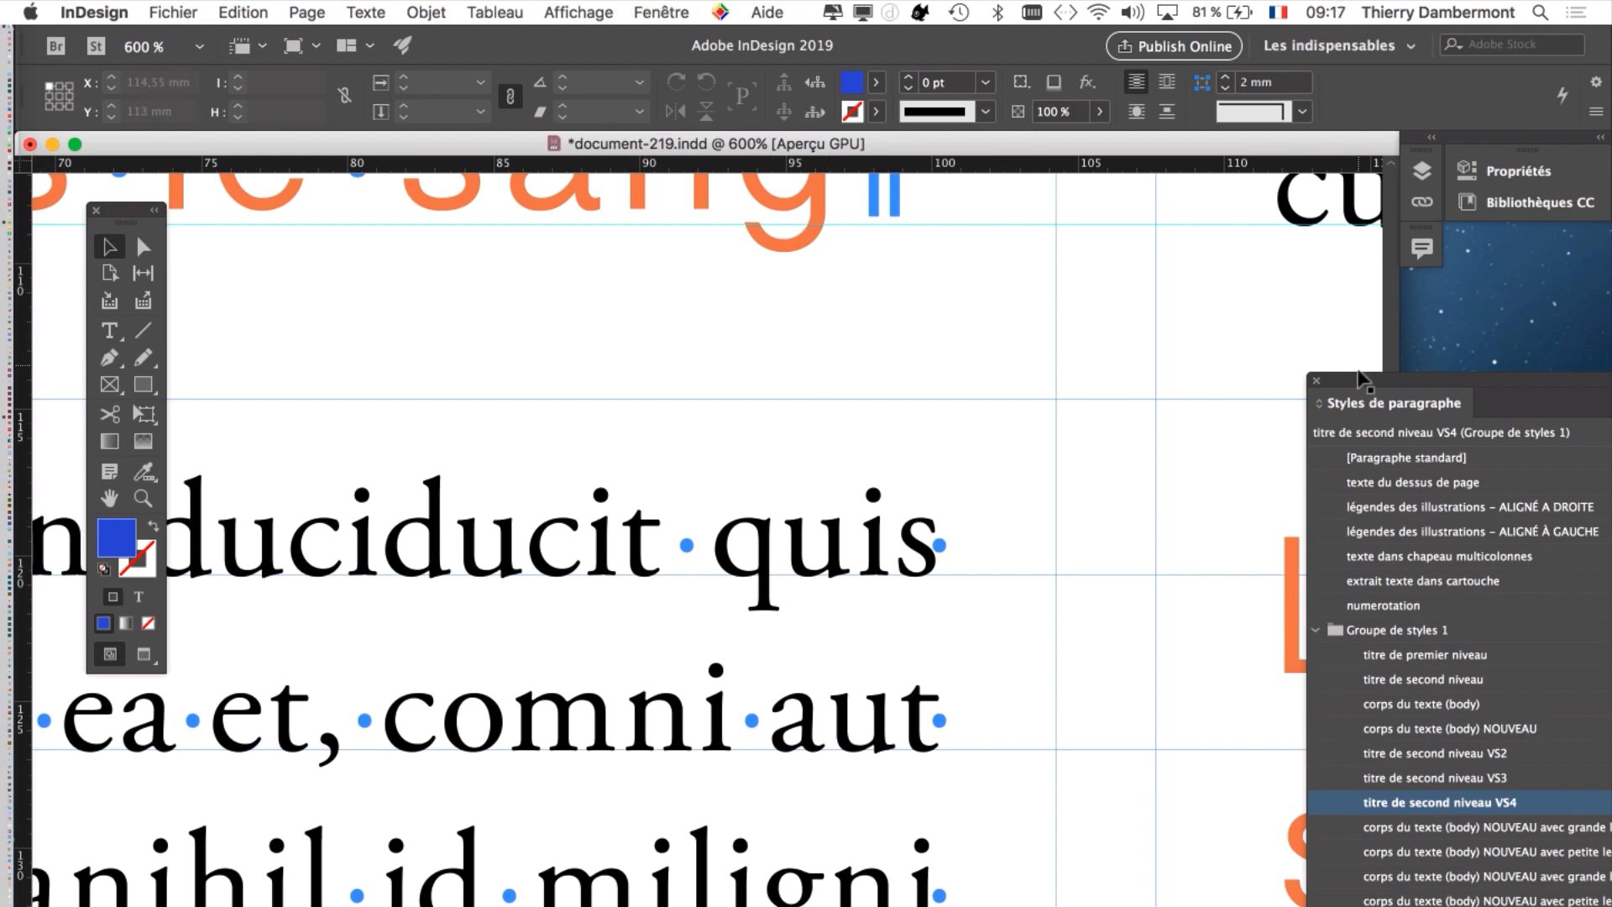
pyautogui.scroll(-4, 990, 475)
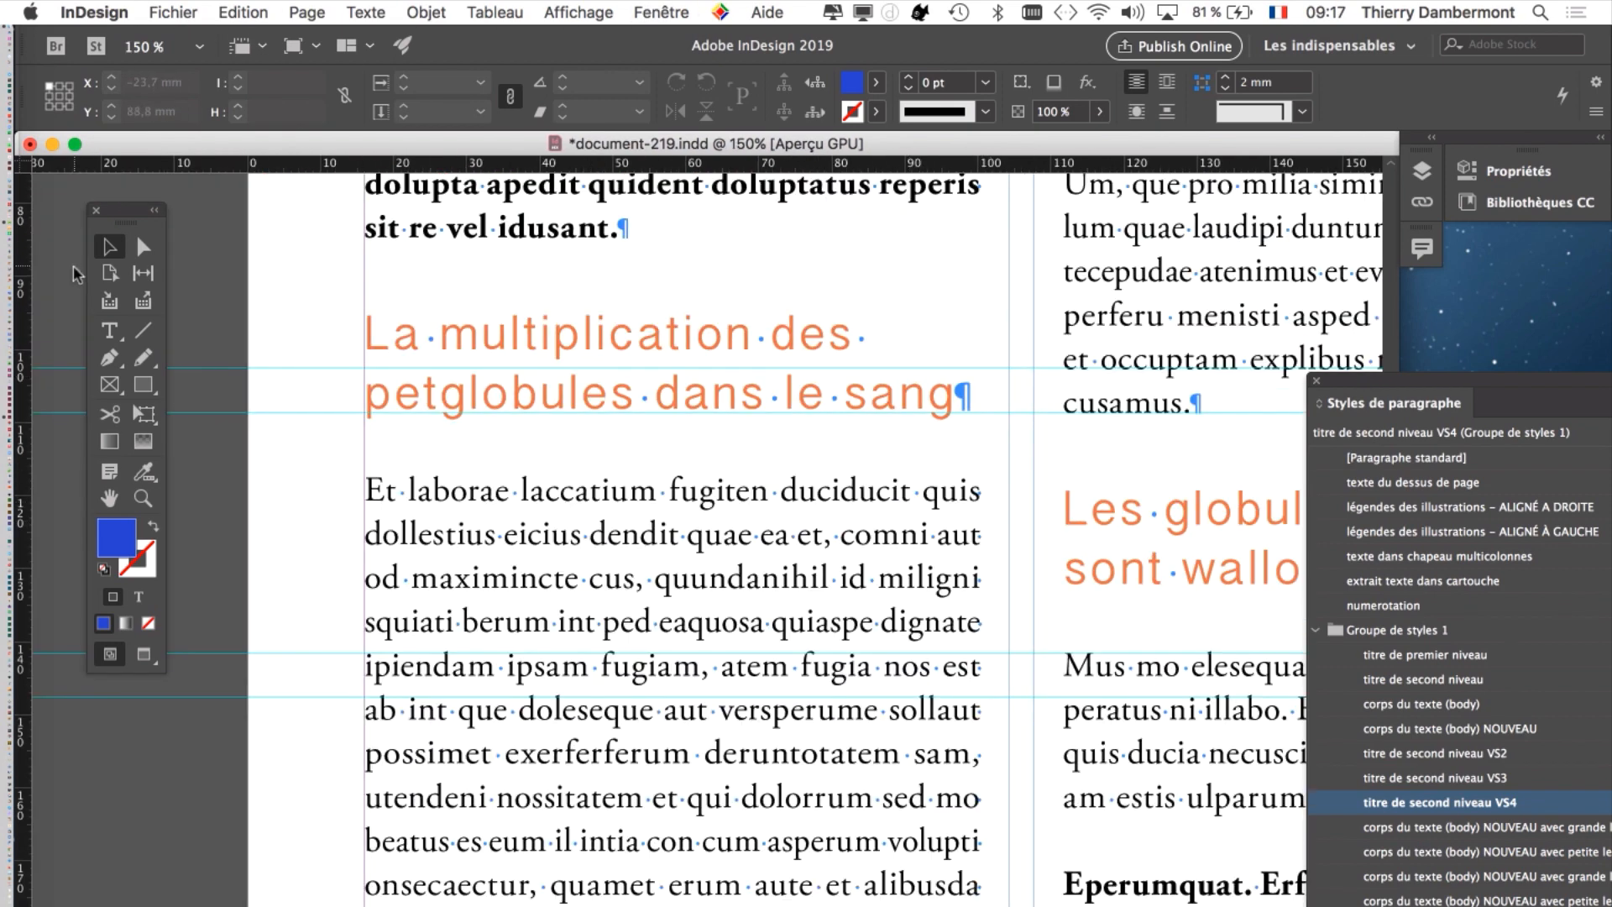
# - Inspect the leading in the basic character formats of the body paragraph's style "corps du texte (body) NOUVEAU" and leave without changes
pyautogui.click(109, 330)
pyautogui.click(642, 580)
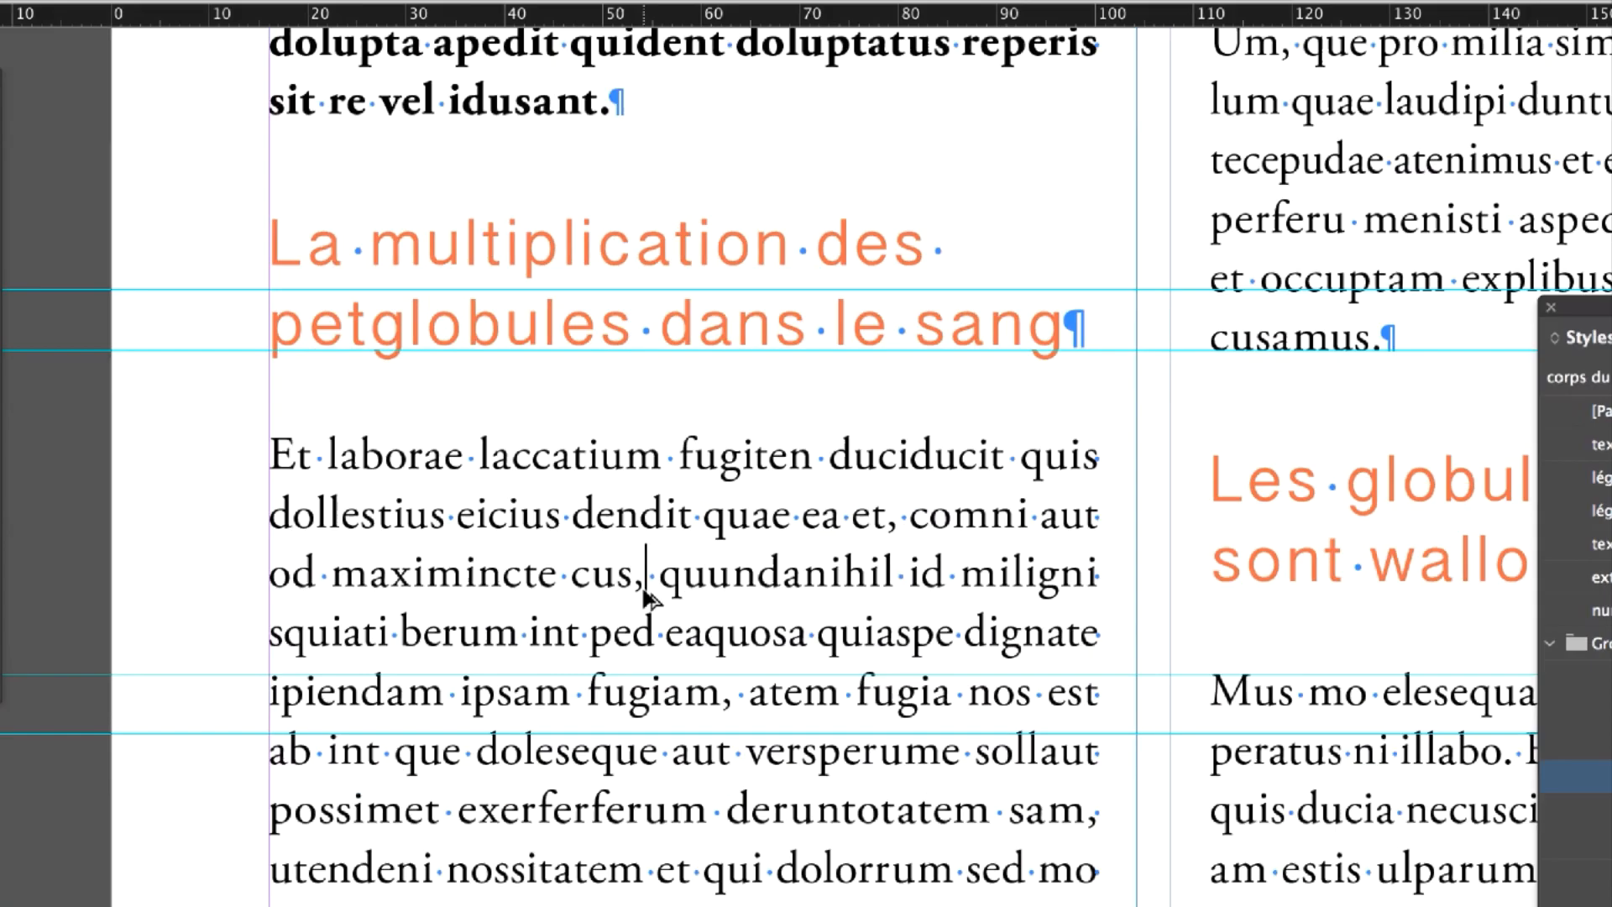
pyautogui.moveTo(1367, 384); pyautogui.dragTo(978, 172)
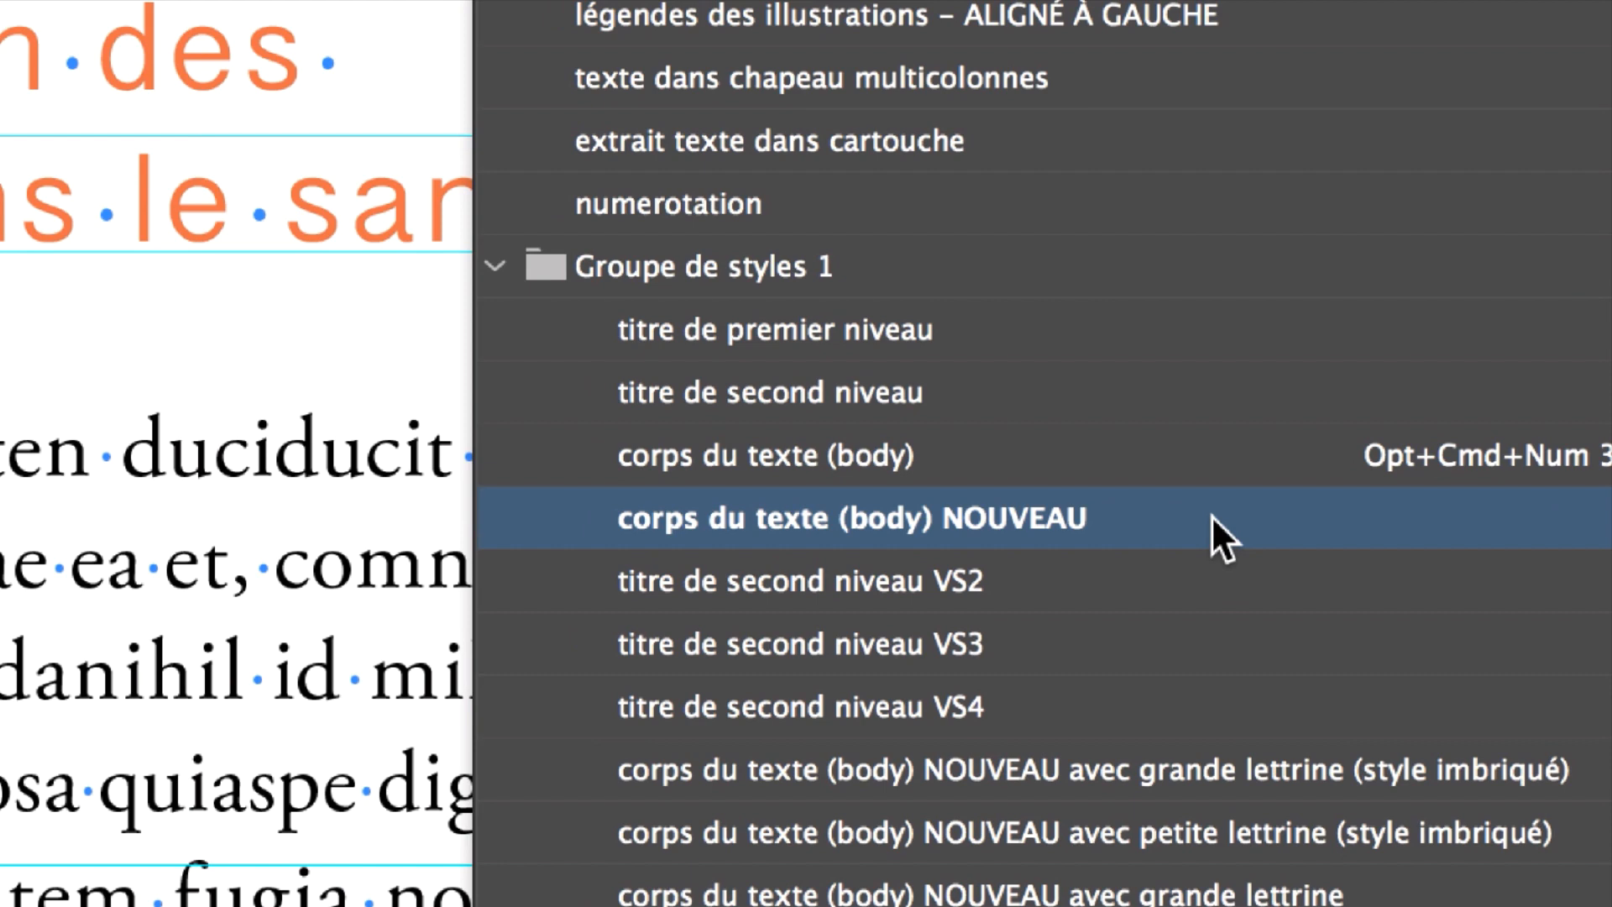
pyautogui.doubleClick(1212, 516)
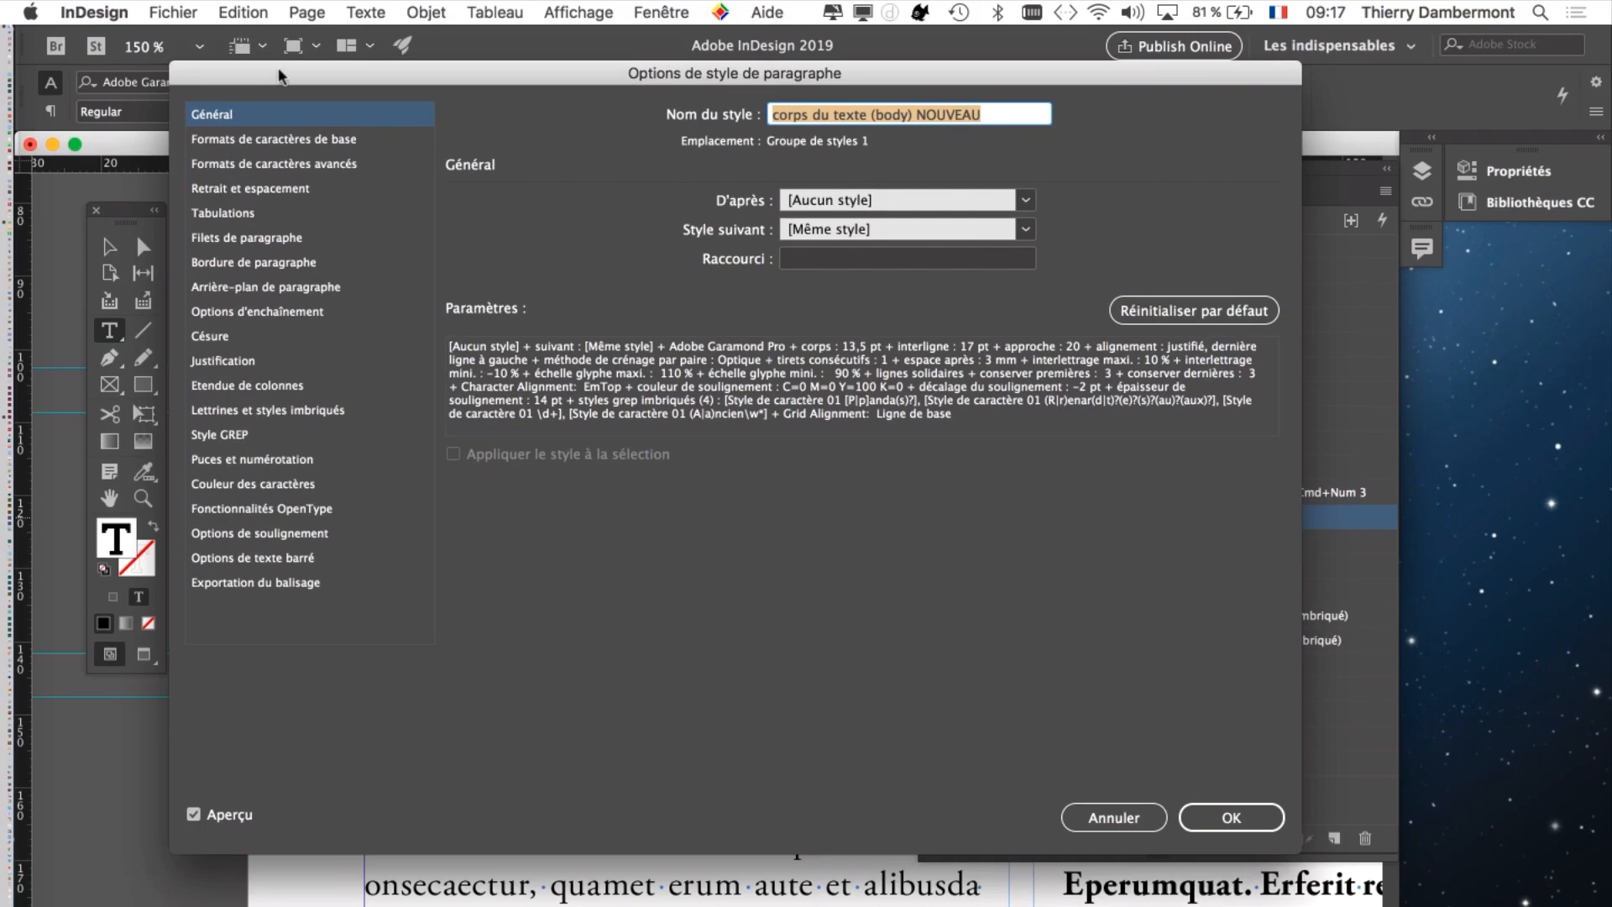
pyautogui.moveTo(279, 74); pyautogui.dragTo(506, 96)
pyautogui.click(510, 164)
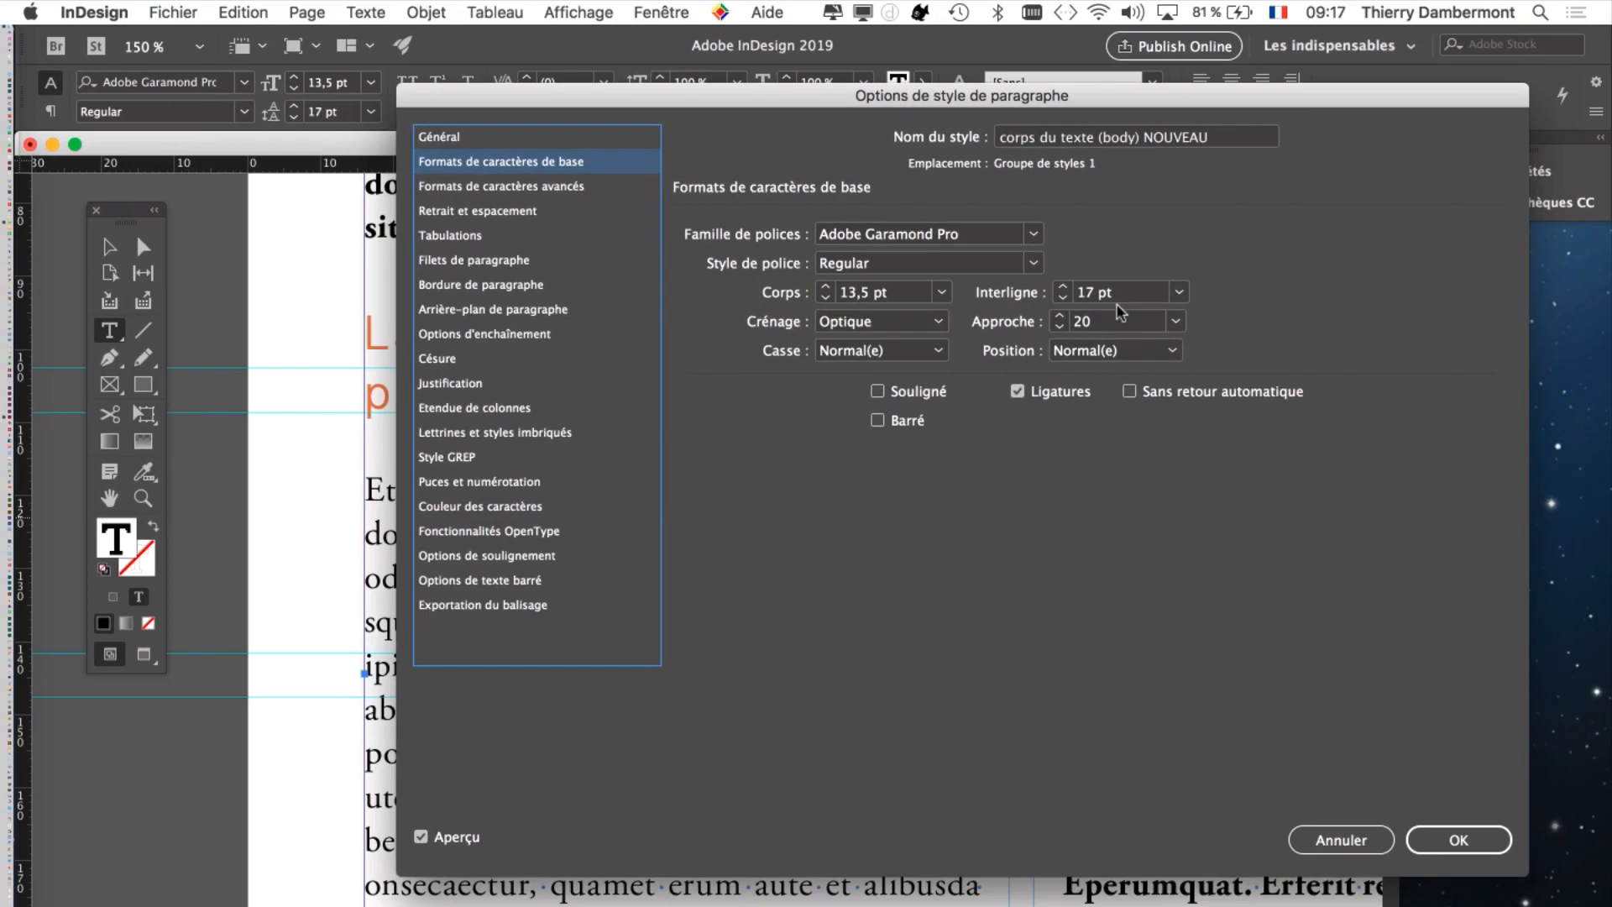
pyautogui.click(1357, 833)
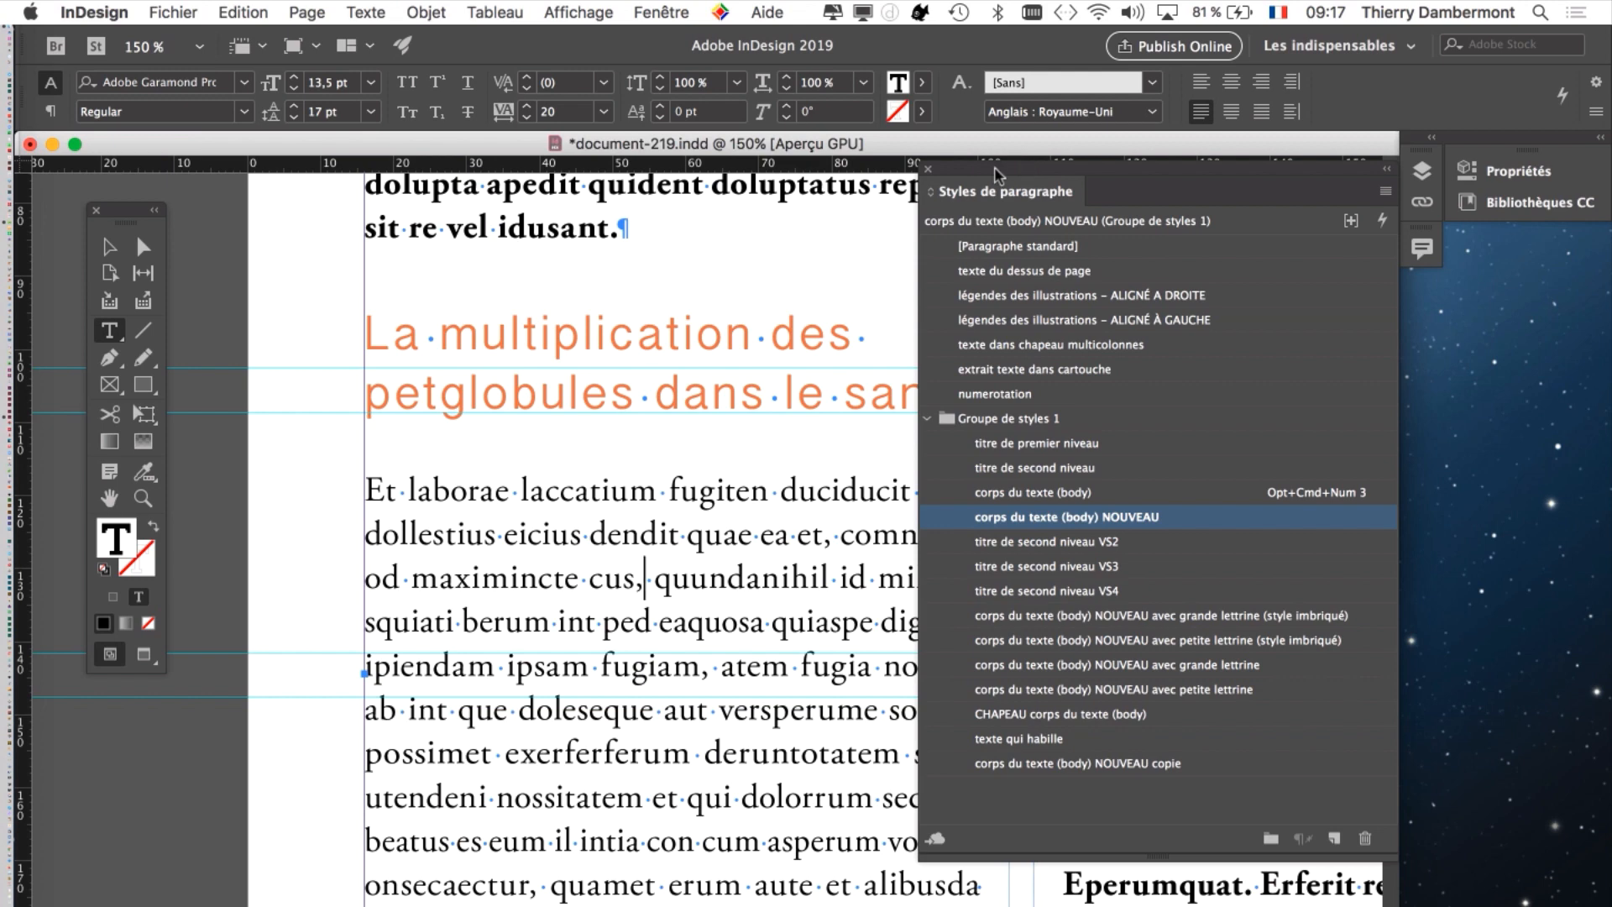
# - Check the baseline grid increment in the Grilles preferences and leave them without changes
pyautogui.moveTo(994, 166); pyautogui.dragTo(1250, 199)
pyautogui.click(126, 12)
pyautogui.moveTo(123, 68)
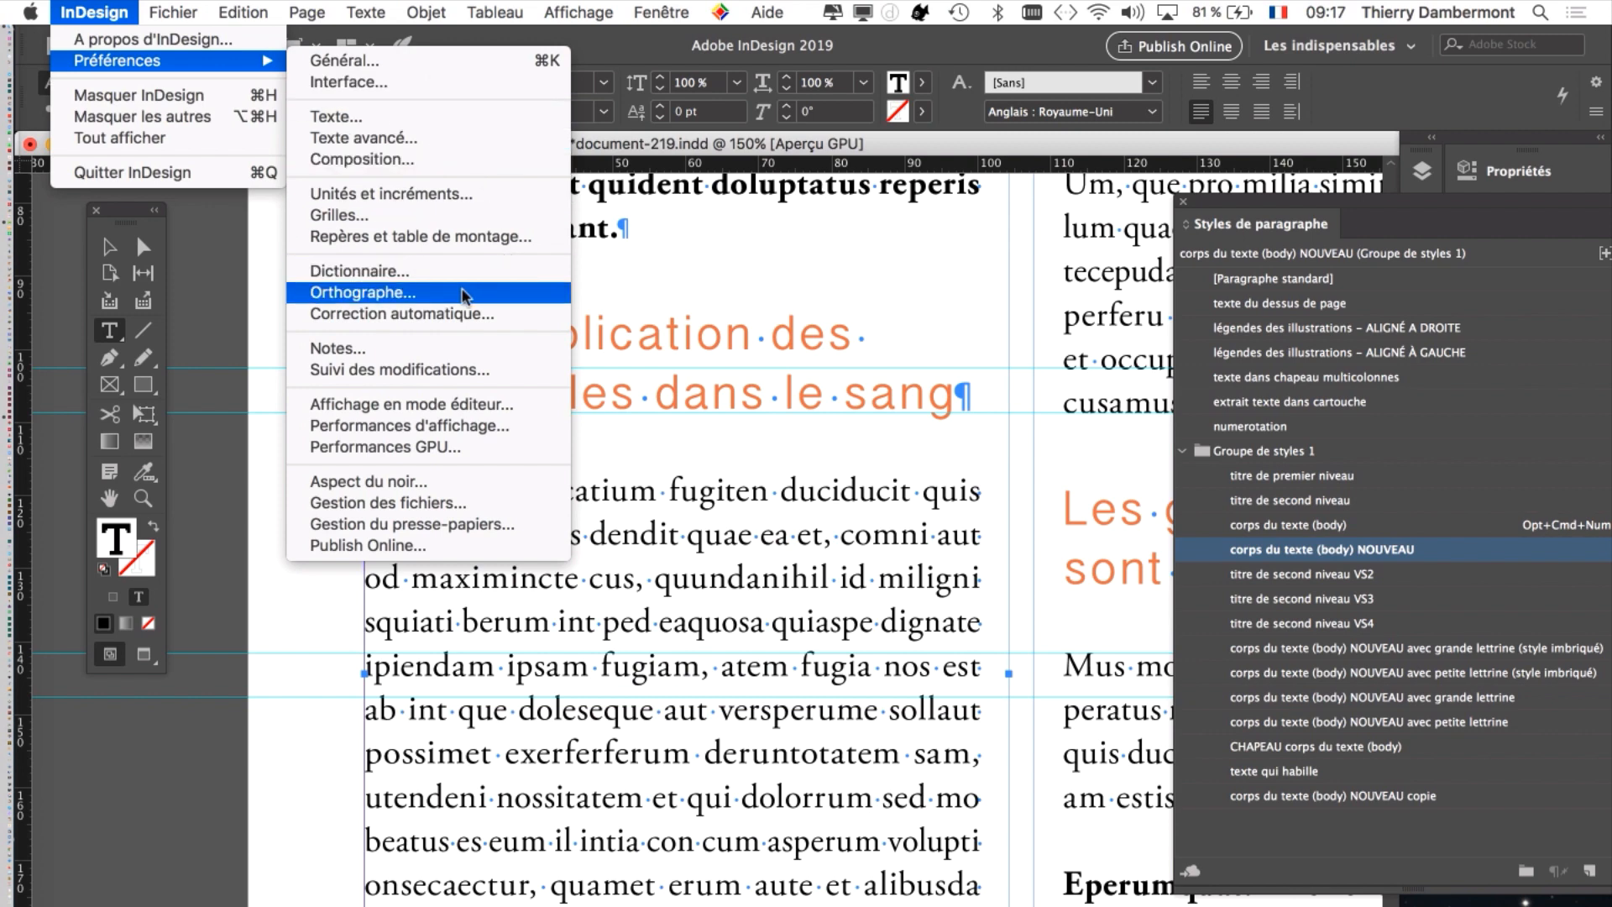
pyautogui.click(410, 216)
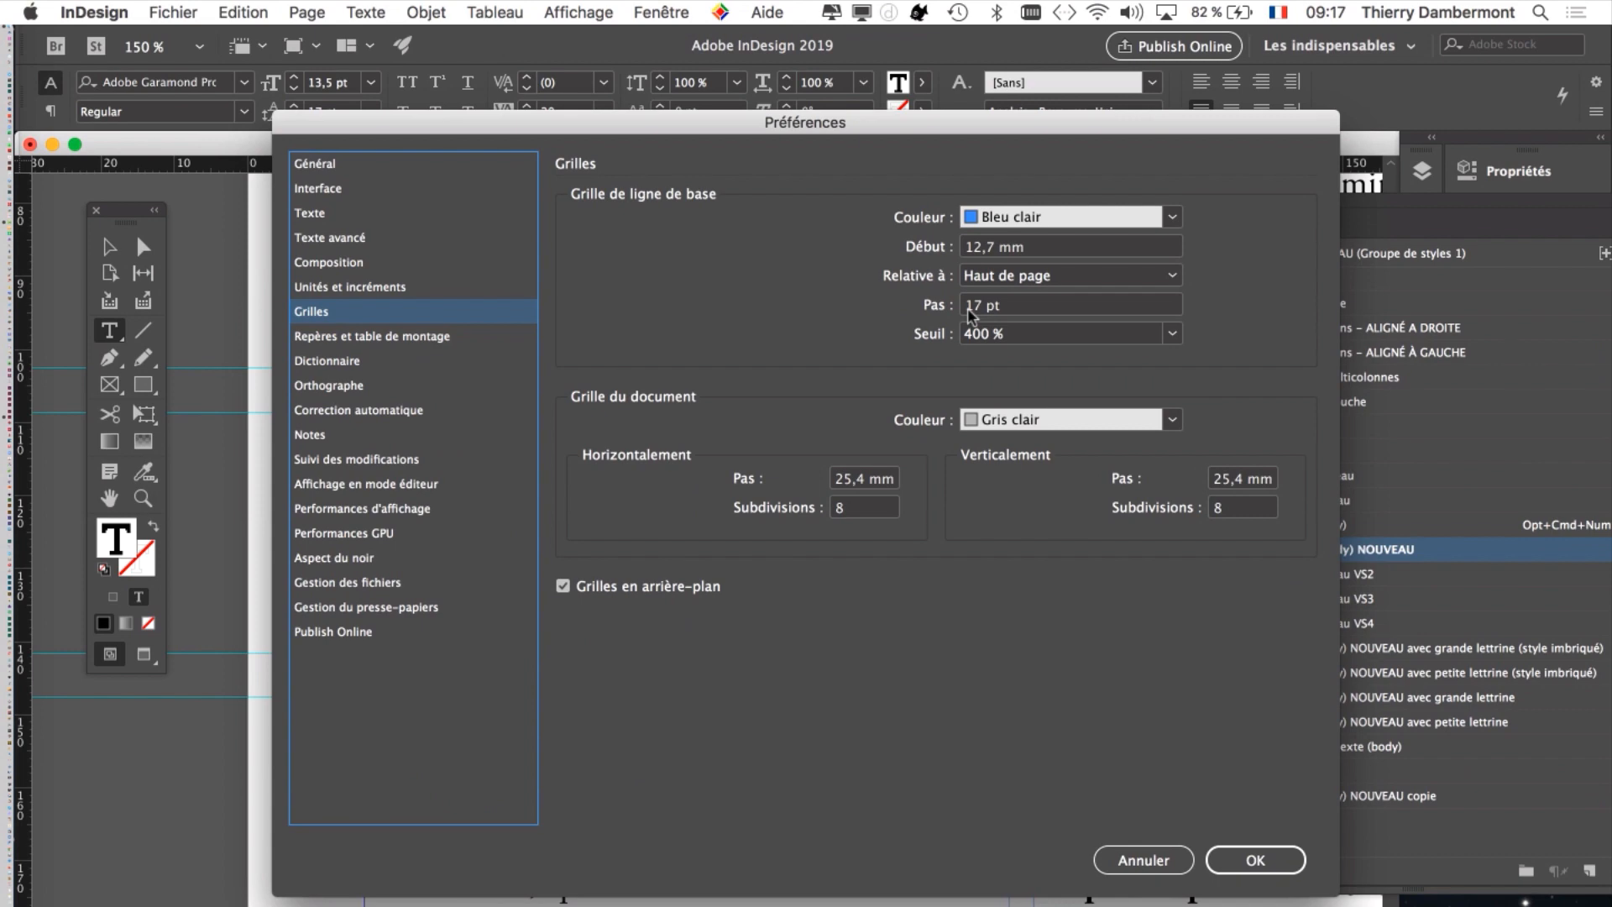
pyautogui.click(1155, 860)
# - Examine how the body text lines rest on the baseline grid beside the second column's heading
pyautogui.scroll(1, 949, 460)
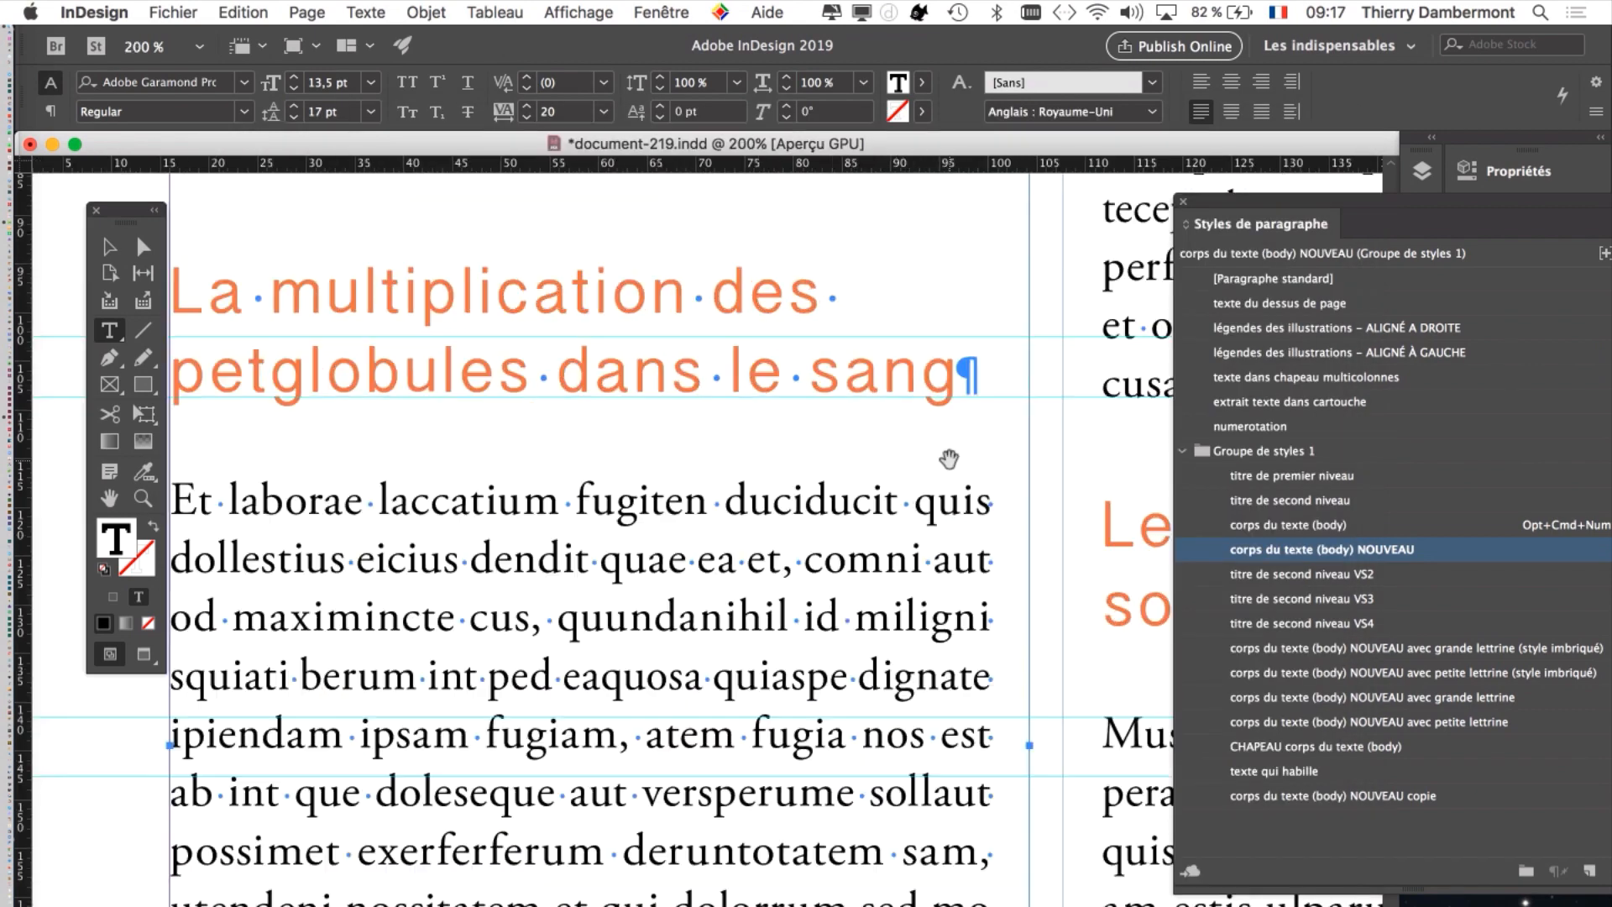
pyautogui.scroll(2, 949, 459)
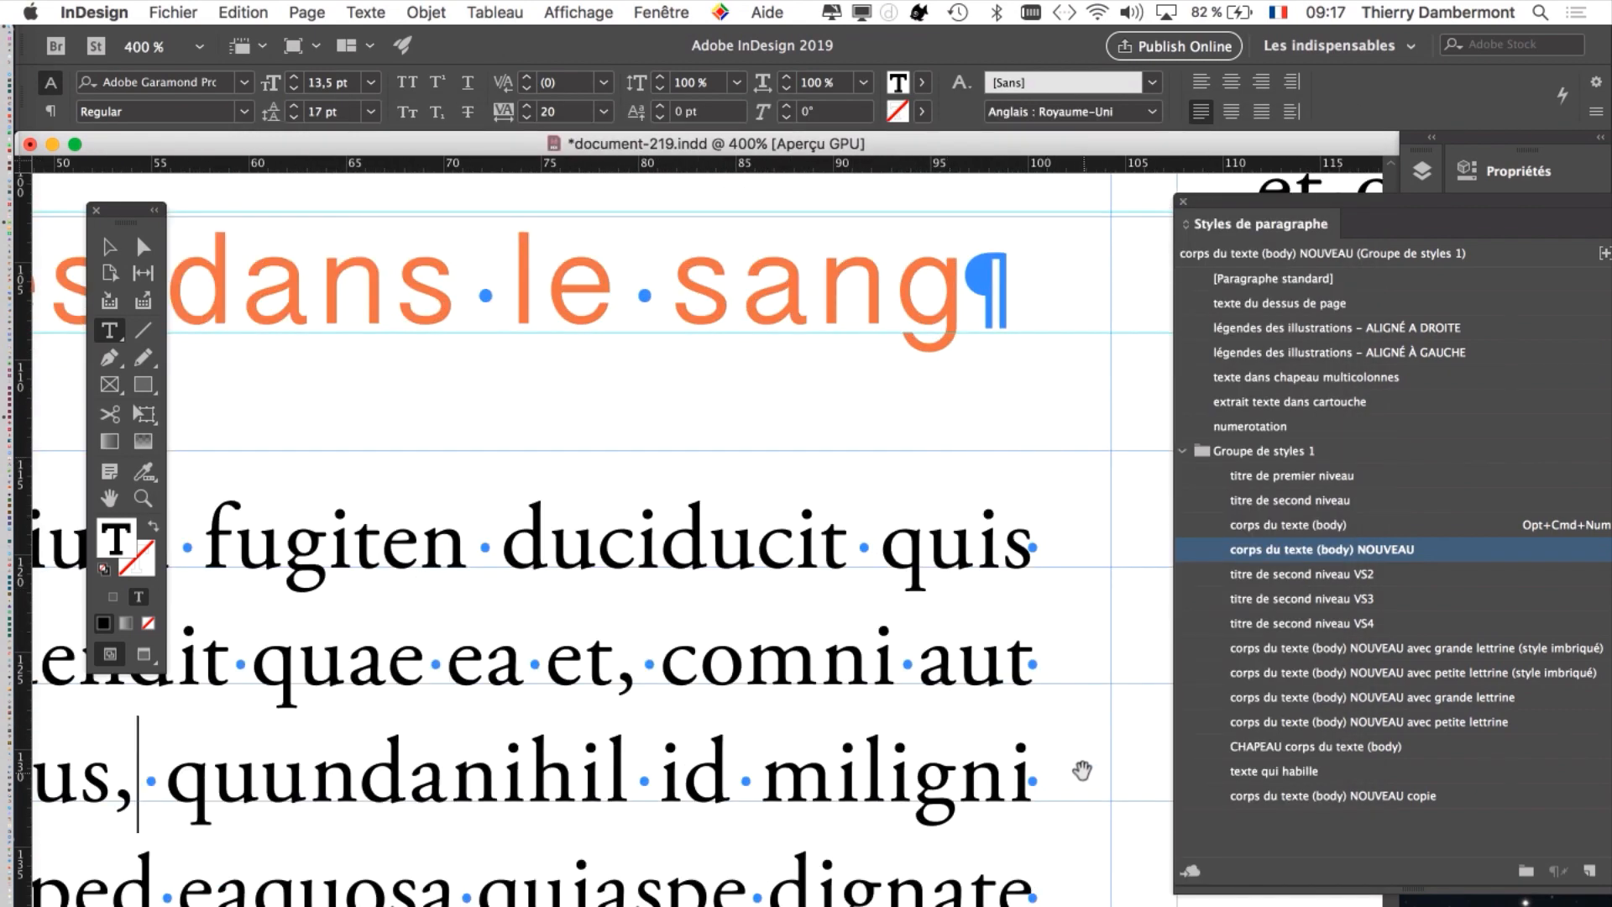
pyautogui.moveTo(1082, 770); pyautogui.dragTo(774, 468)
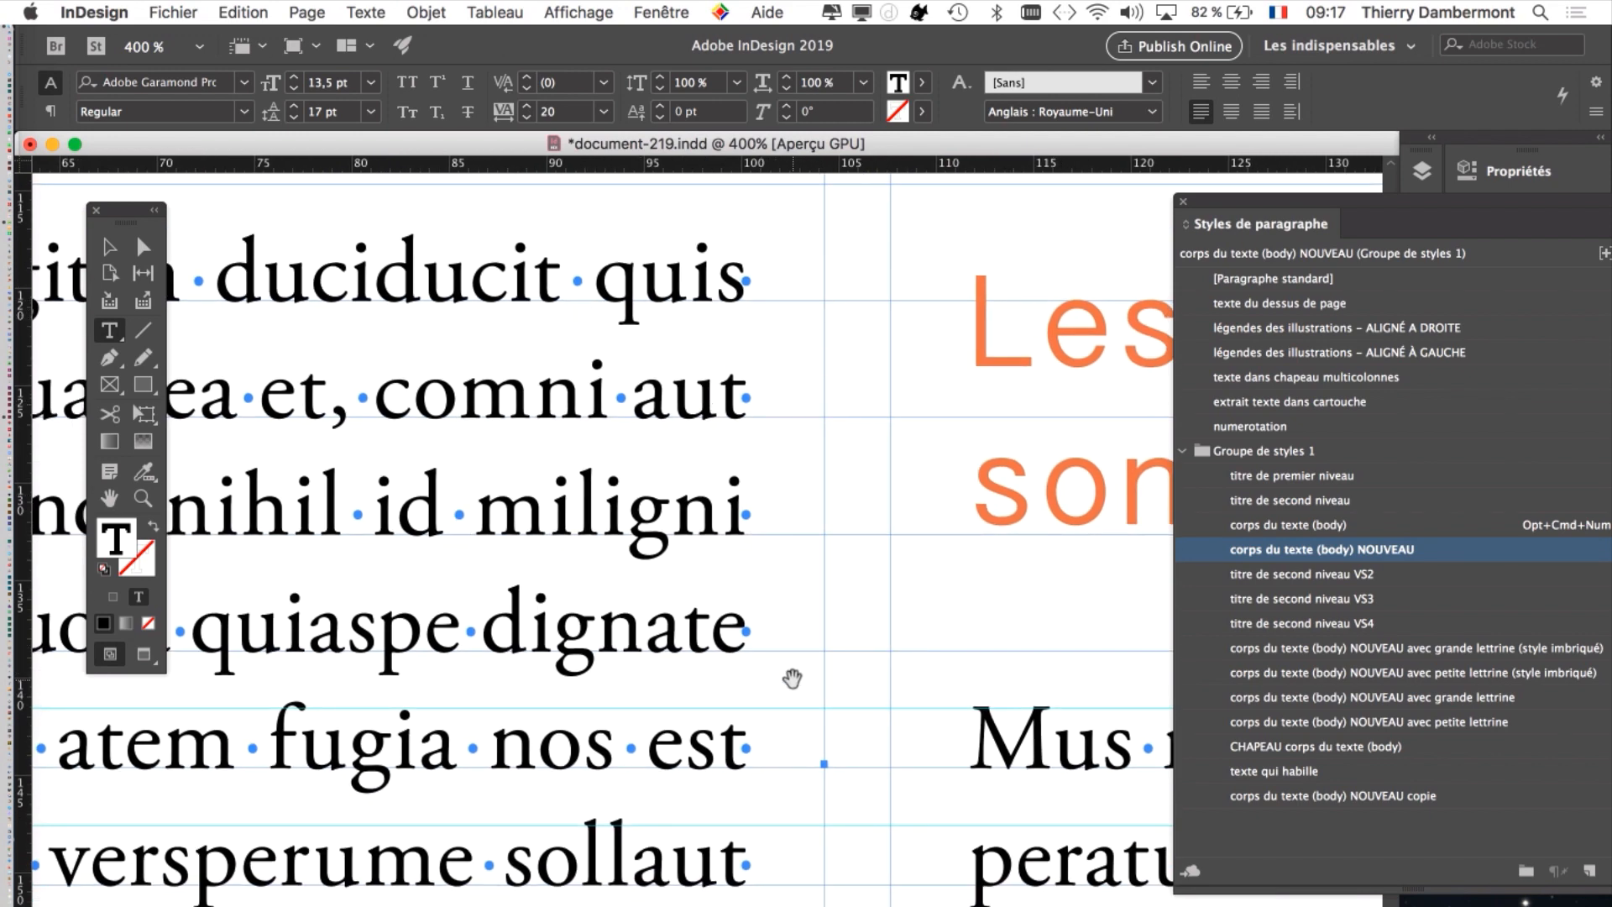
pyautogui.moveTo(763, 649); pyautogui.dragTo(812, 716)
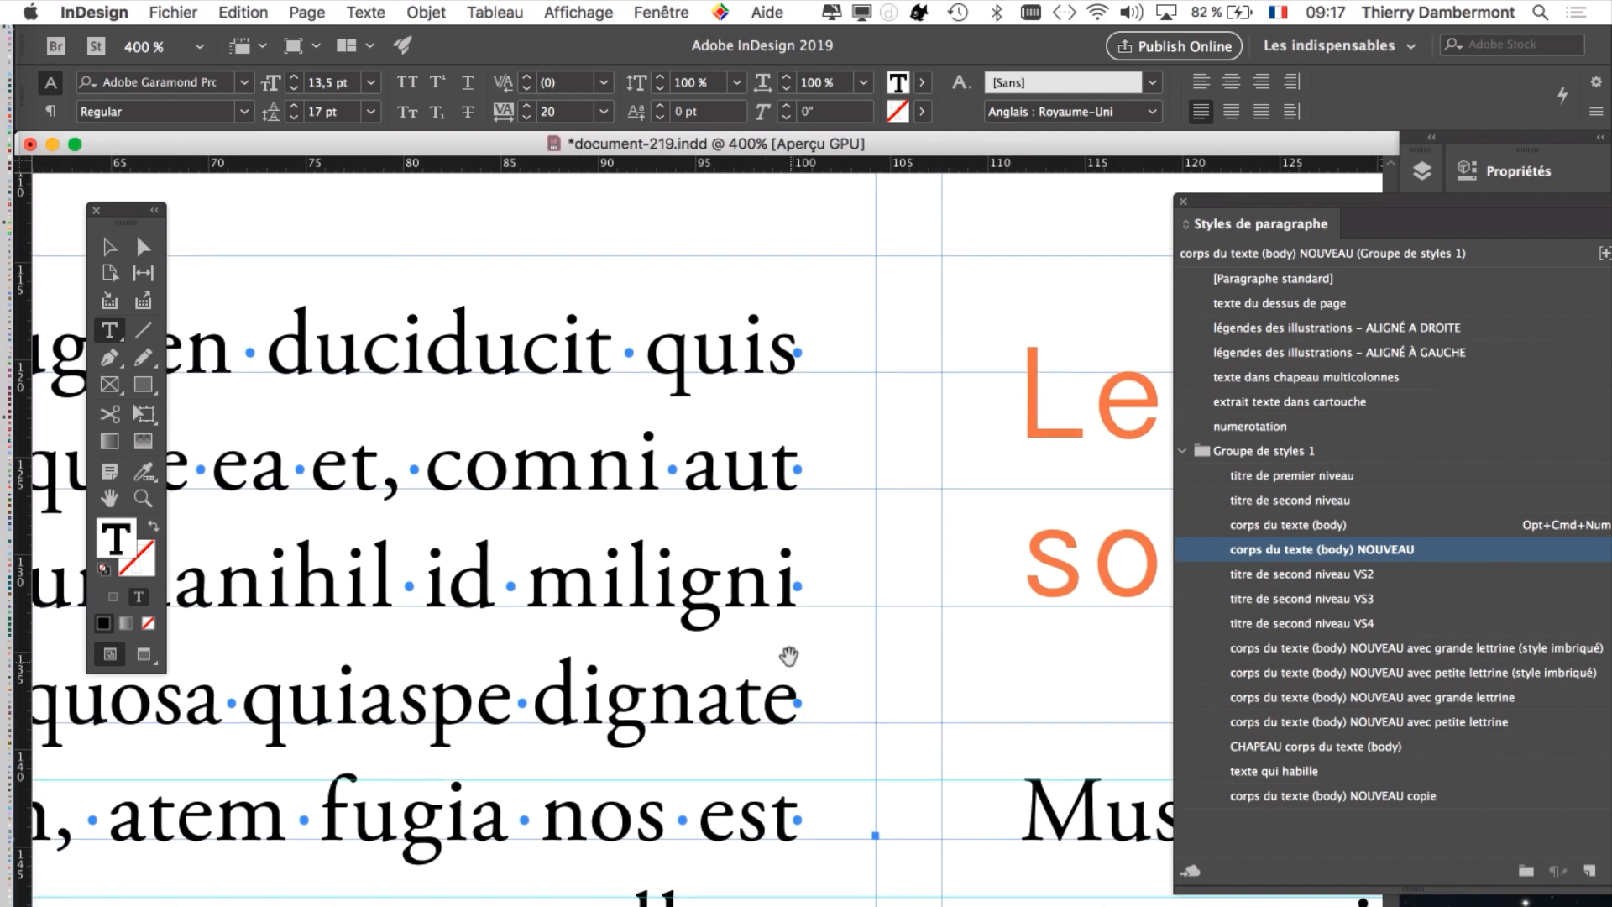
pyautogui.scroll(-4, 593, 484)
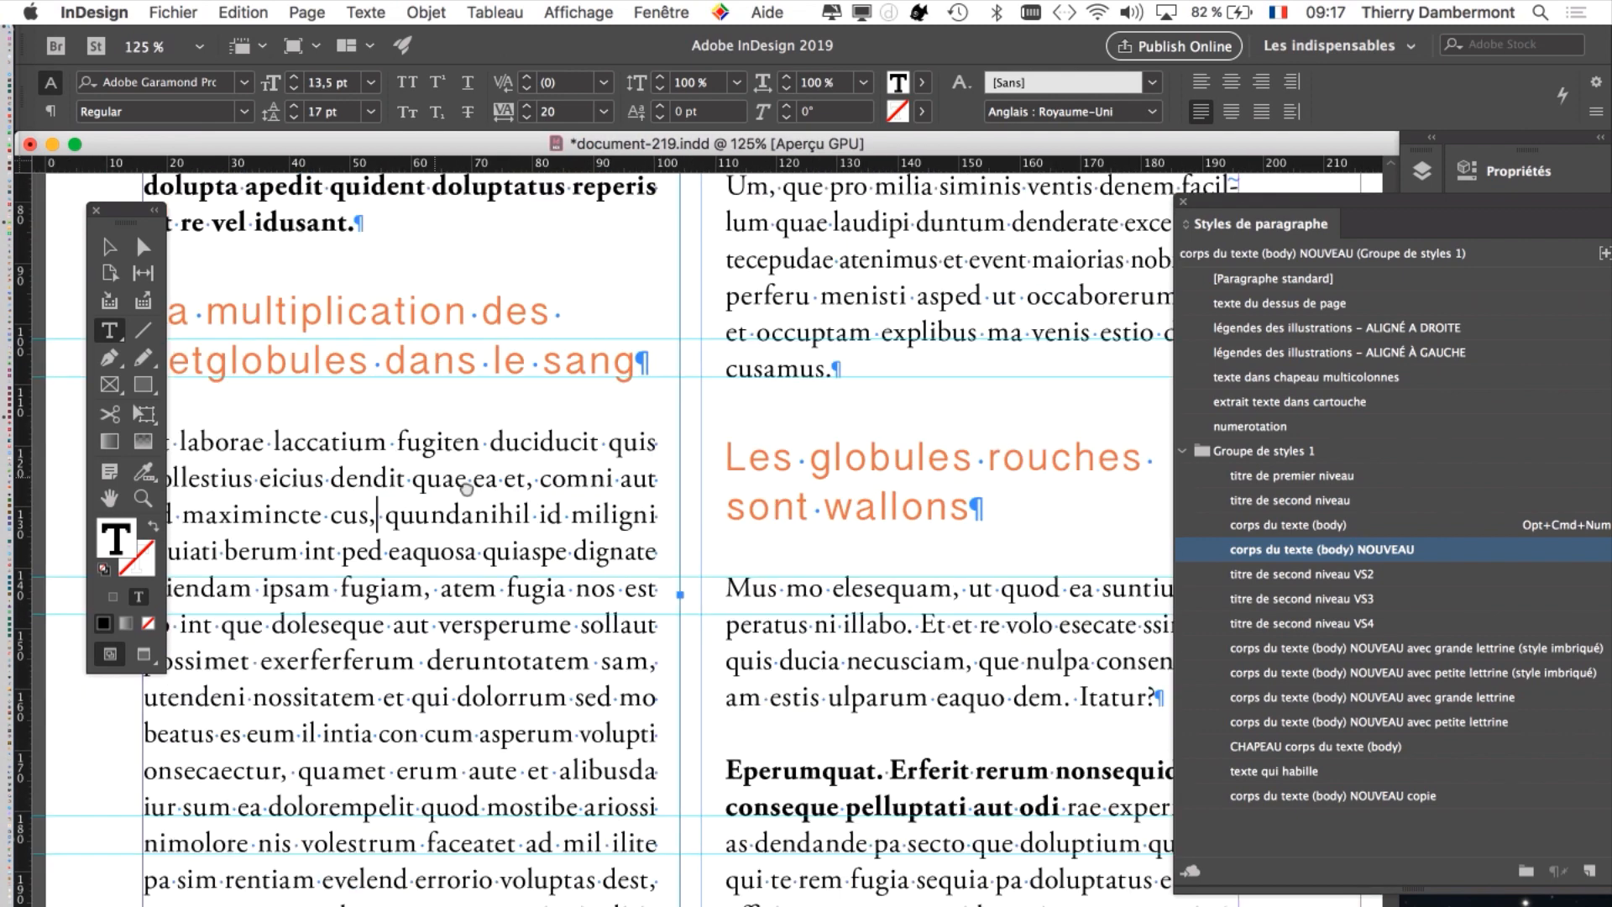
pyautogui.moveTo(467, 489); pyautogui.dragTo(846, 521)
# - With no text selected, inspect the grid alignment choices in the indents and spacing of "corps du texte (body) NOUVEAU" and cancel
pyautogui.click(114, 247)
pyautogui.click(323, 257)
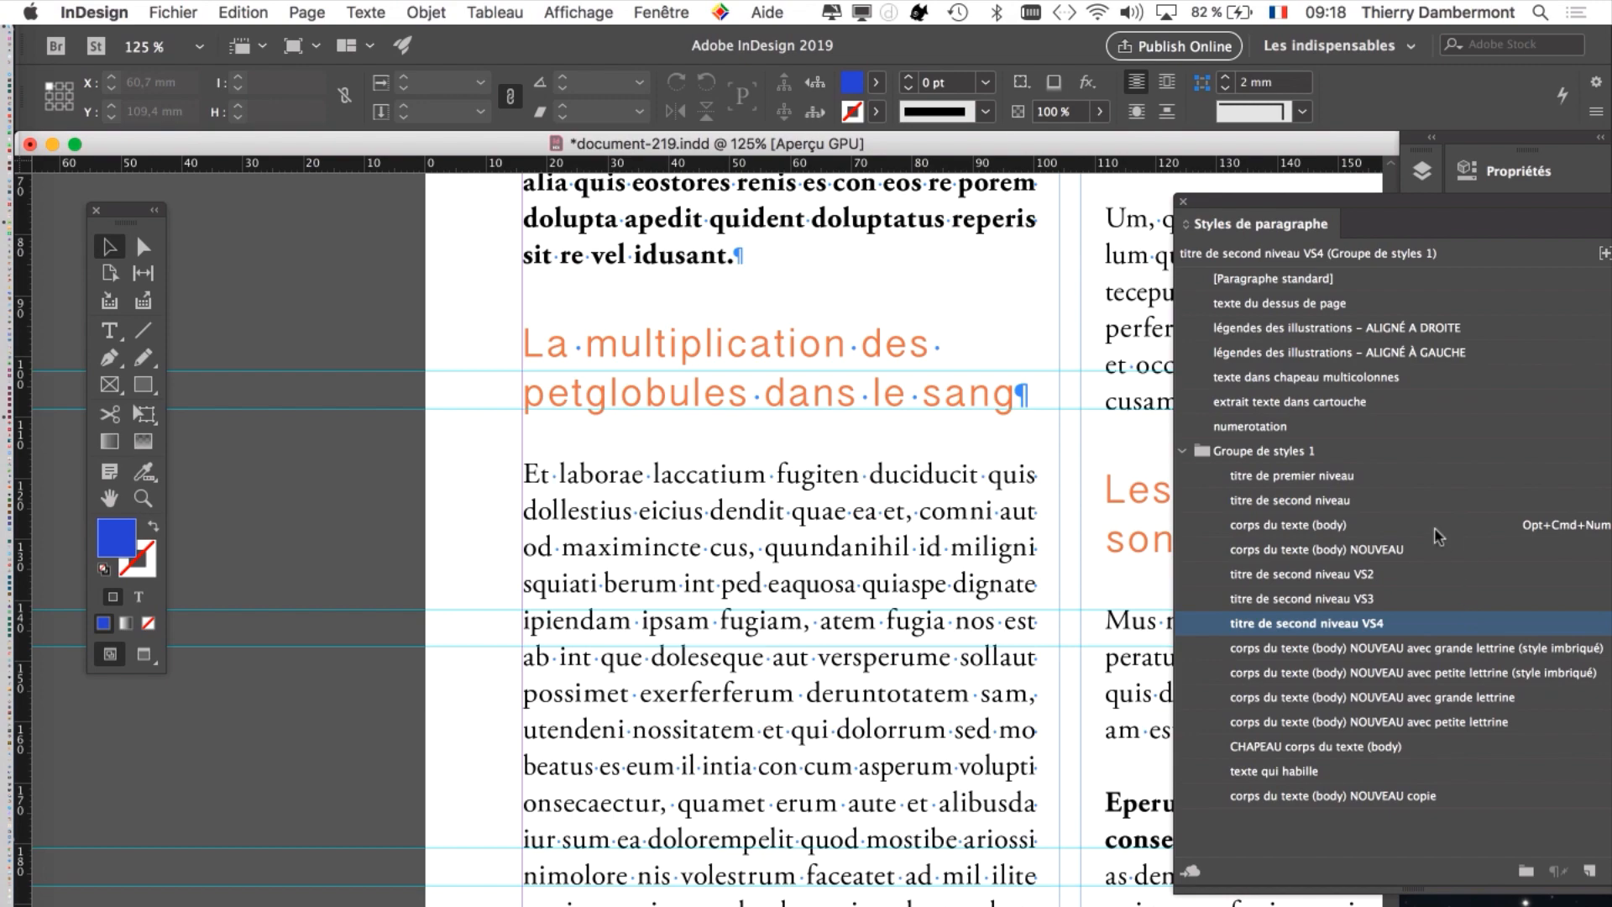
pyautogui.click(1453, 551)
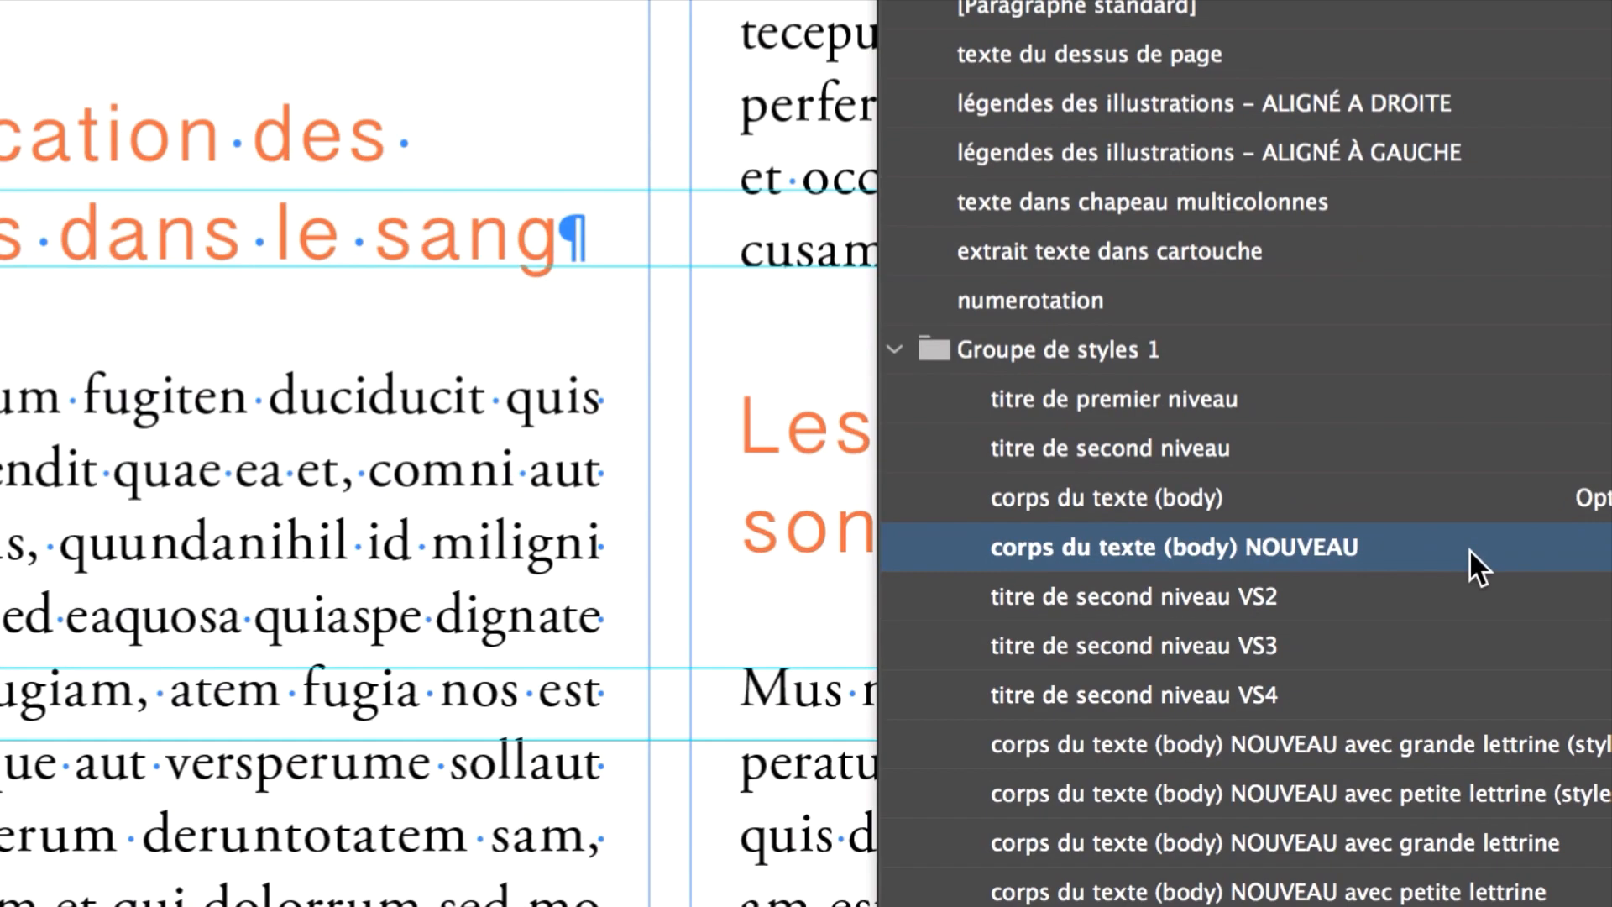
pyautogui.doubleClick(1470, 547)
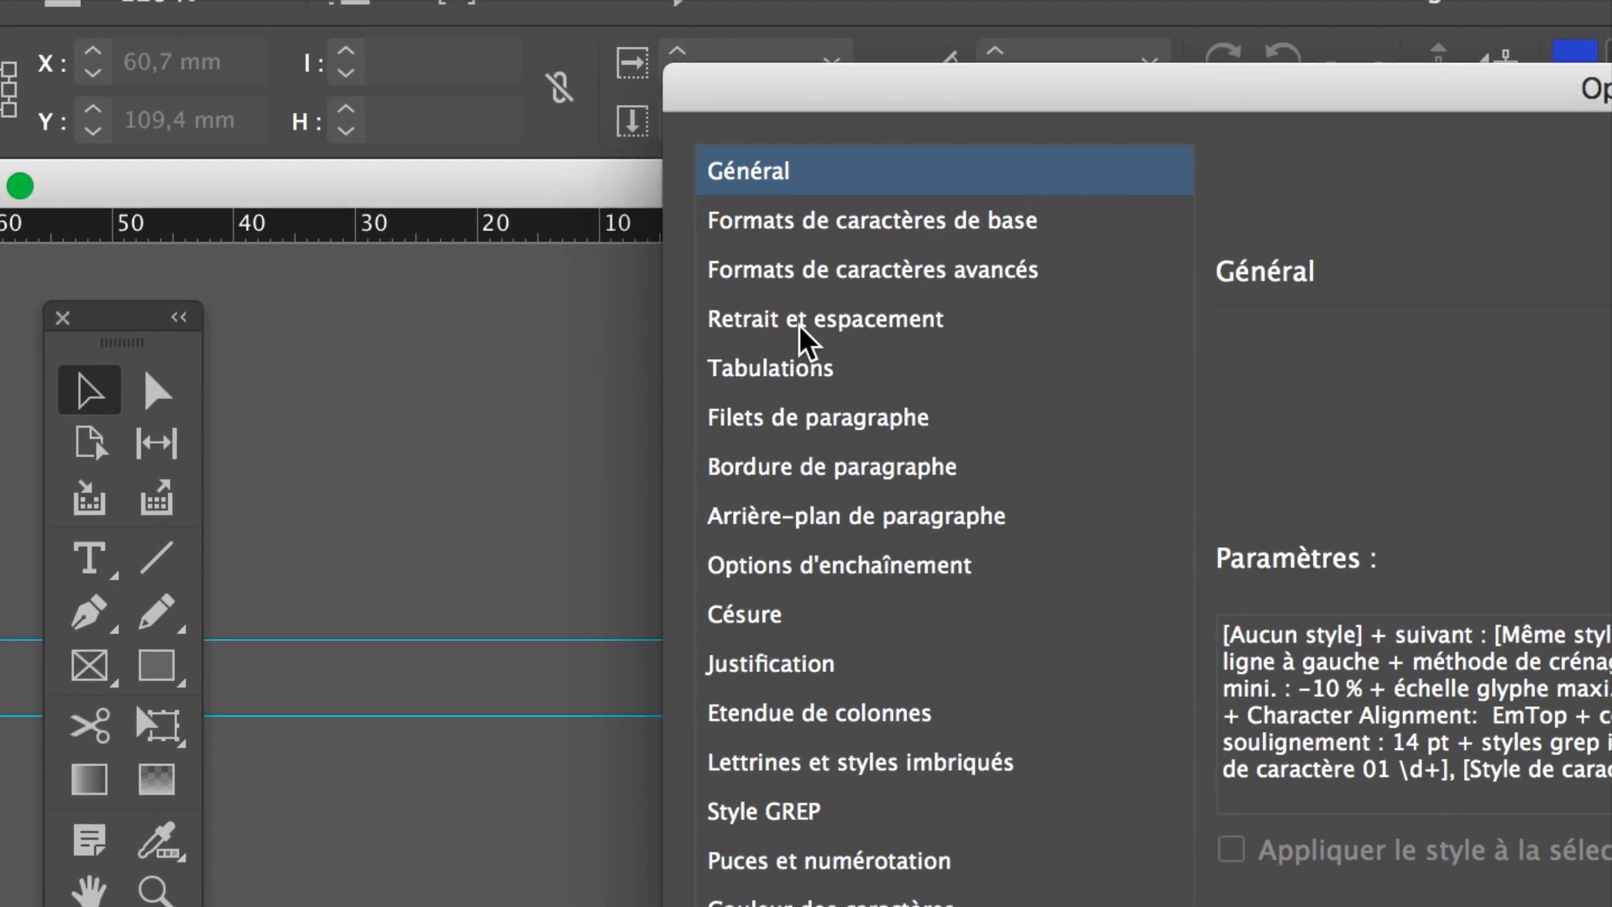
pyautogui.click(924, 332)
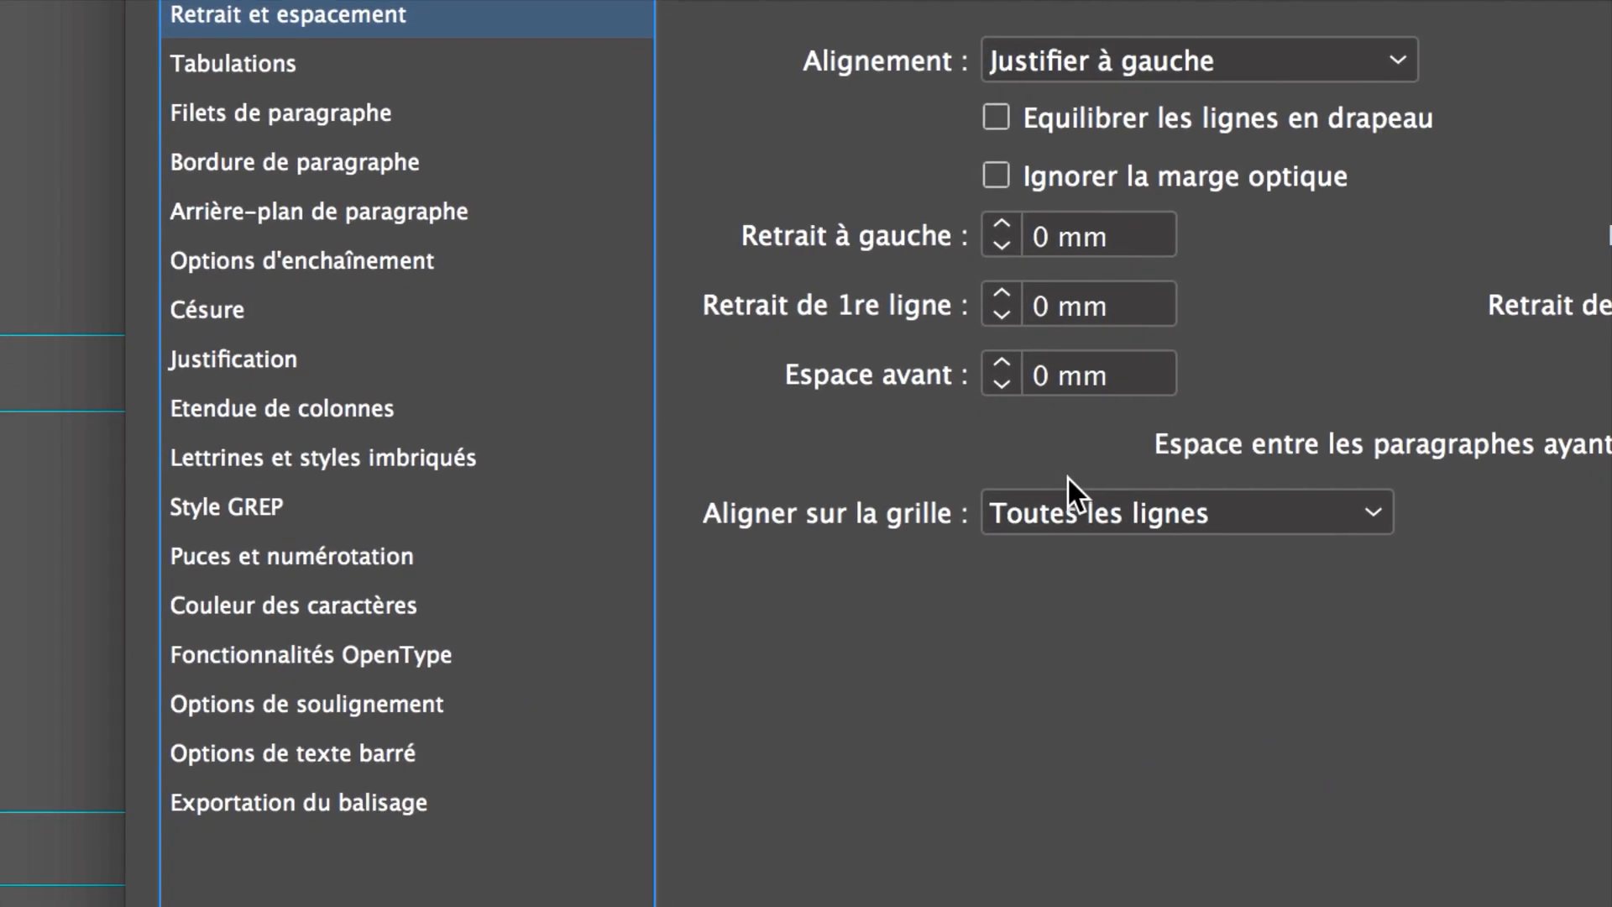
pyautogui.click(1071, 496)
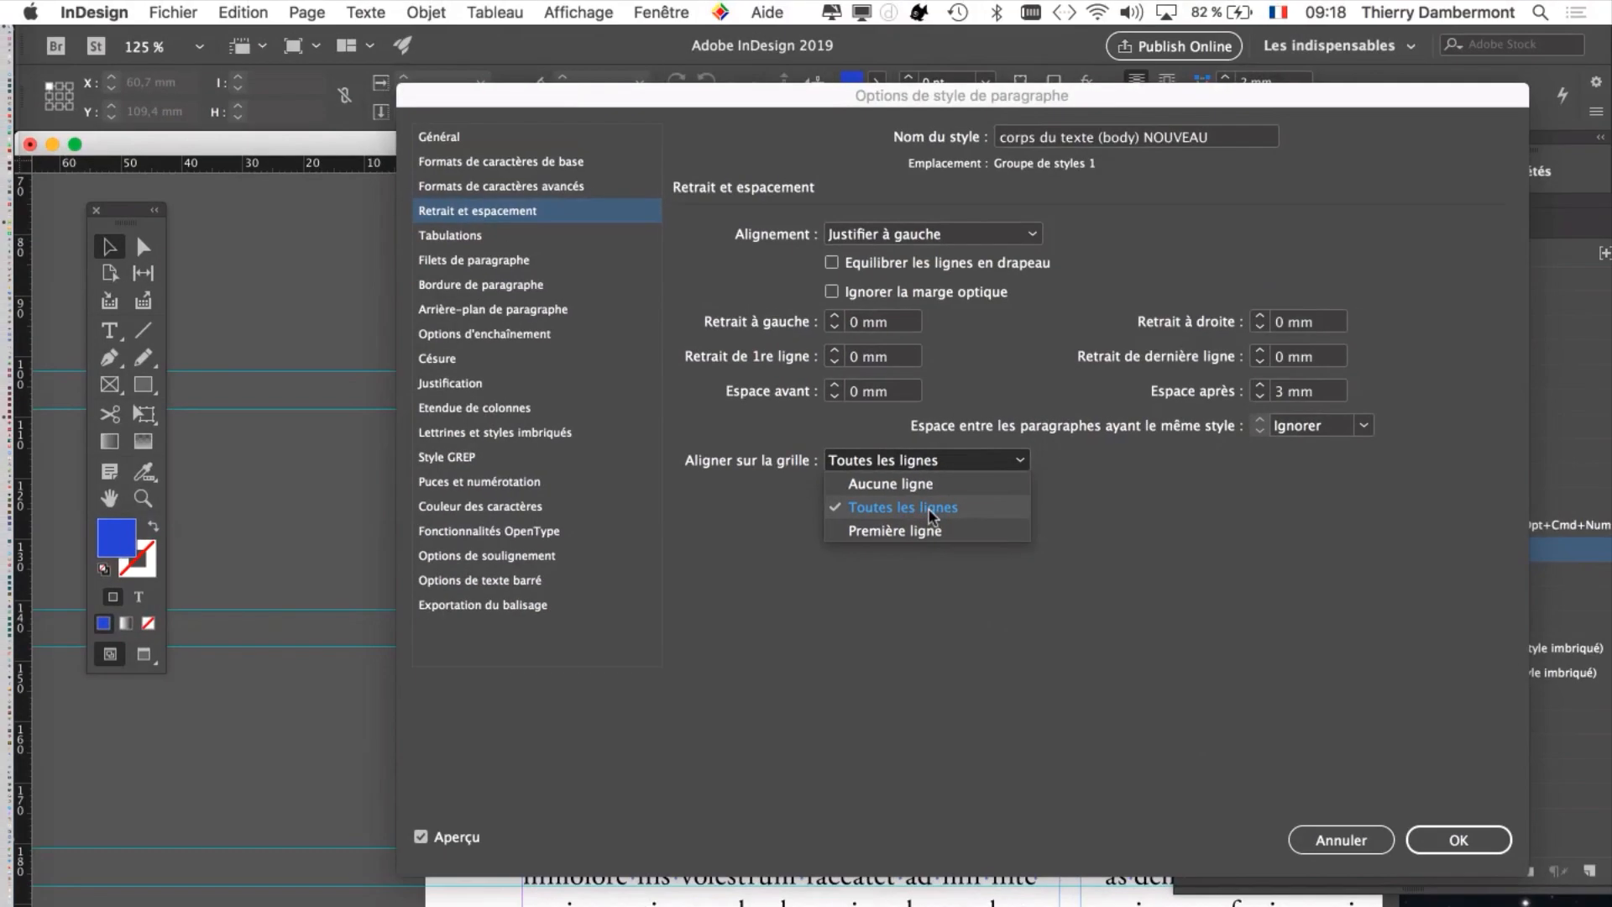
pyautogui.click(1354, 846)
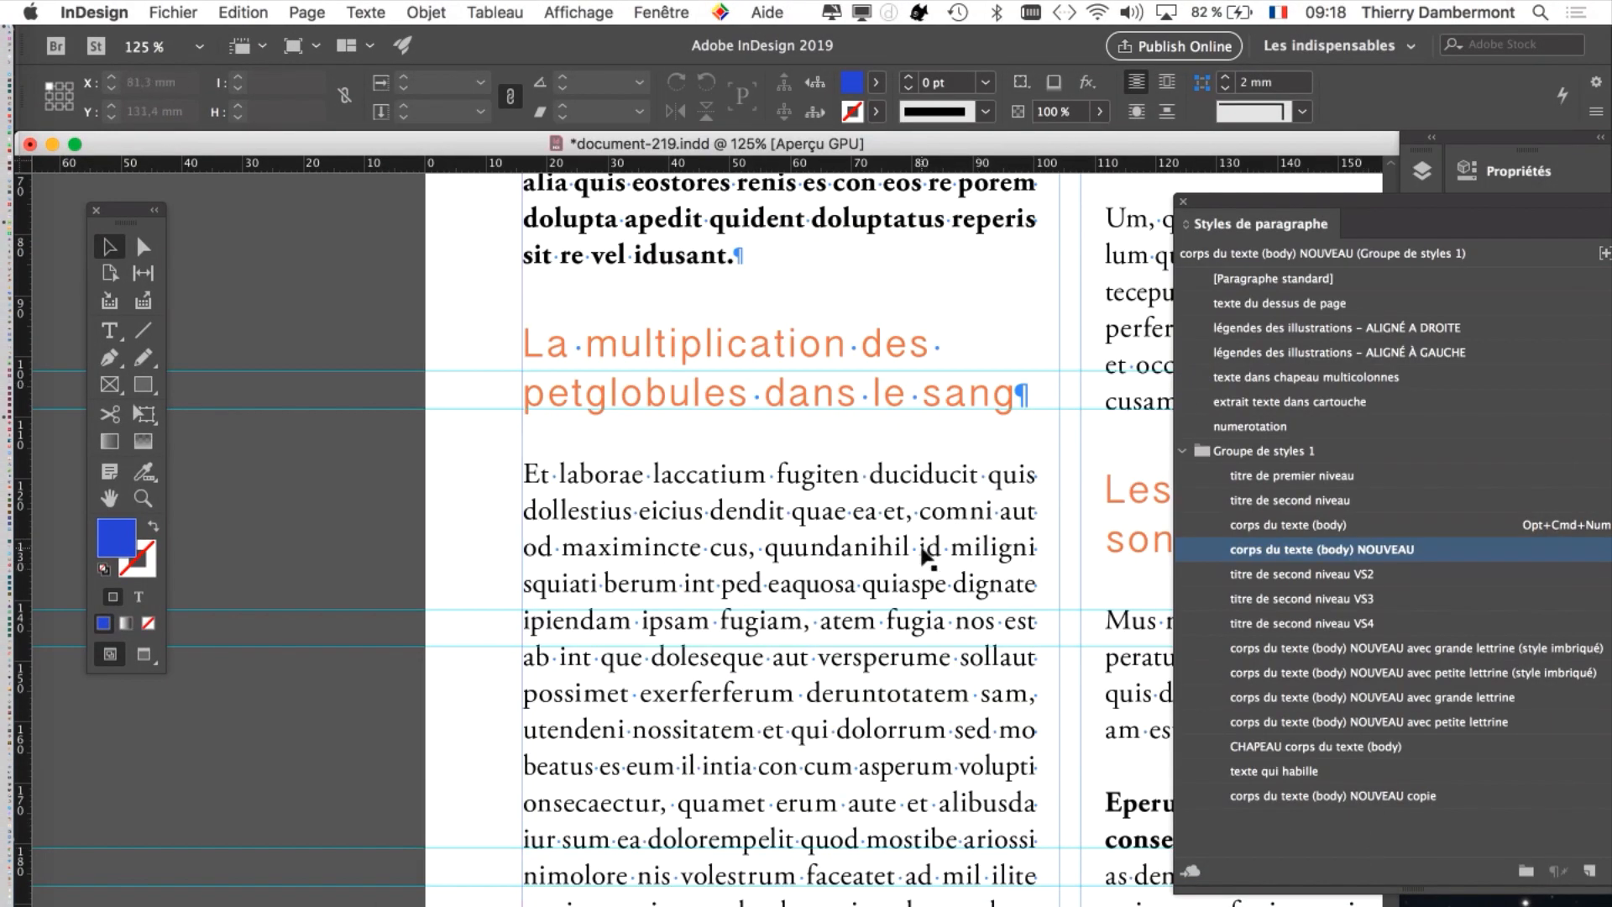
# - Compare the headings' position with the neighbouring body lines across both columns of the page
pyautogui.scroll(2, 928, 554)
pyautogui.scroll(-4, 904, 449)
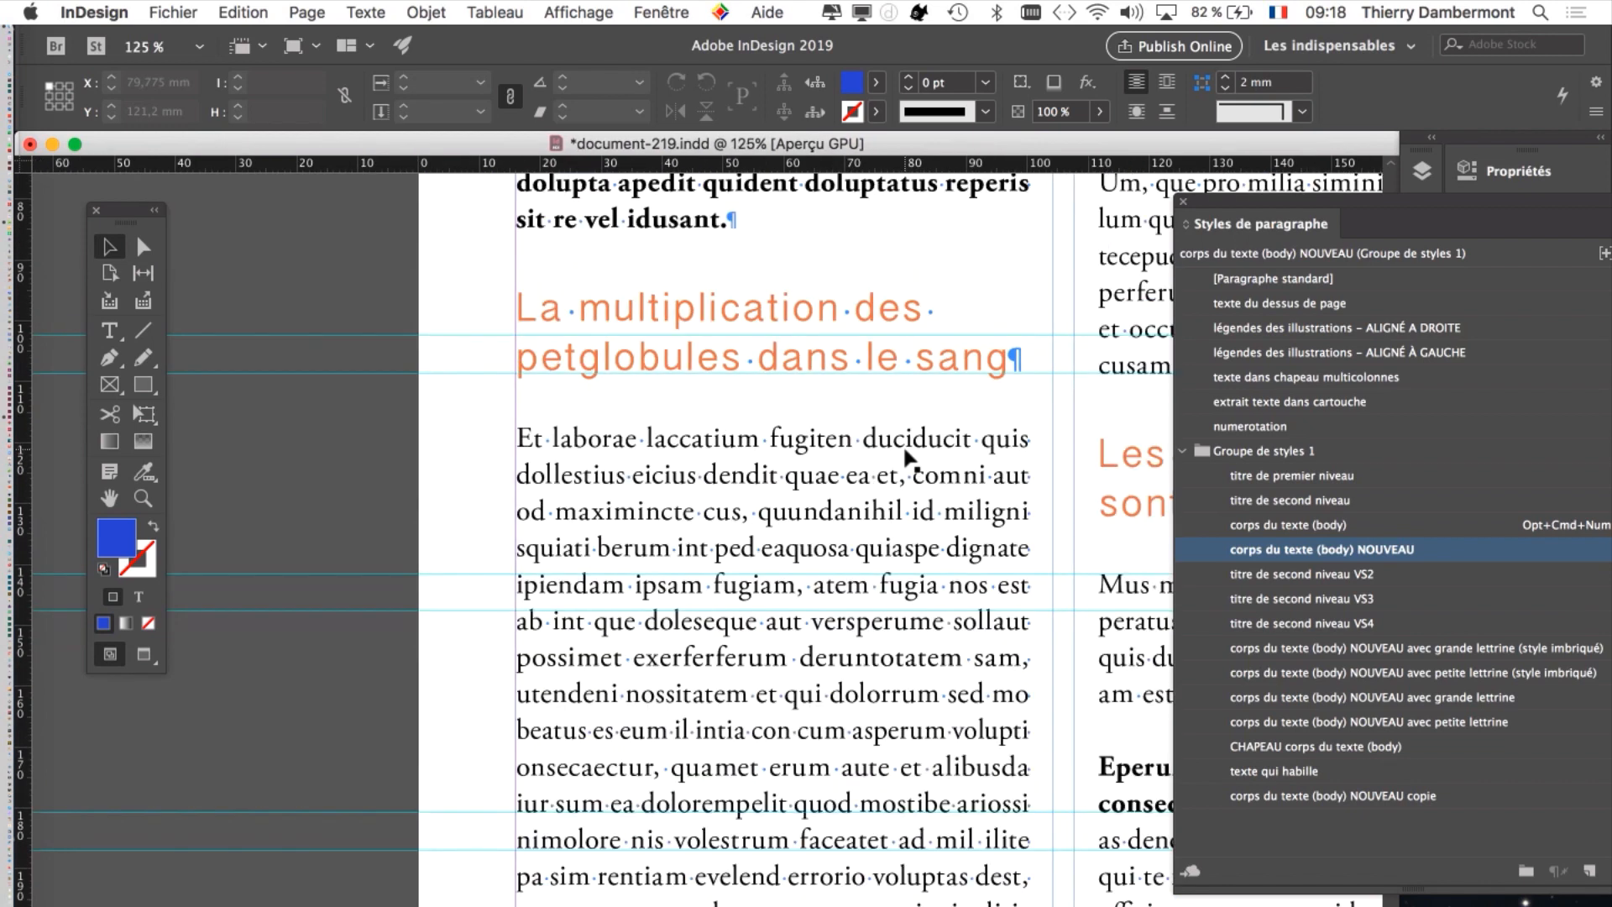
pyautogui.moveTo(958, 510); pyautogui.dragTo(561, 449)
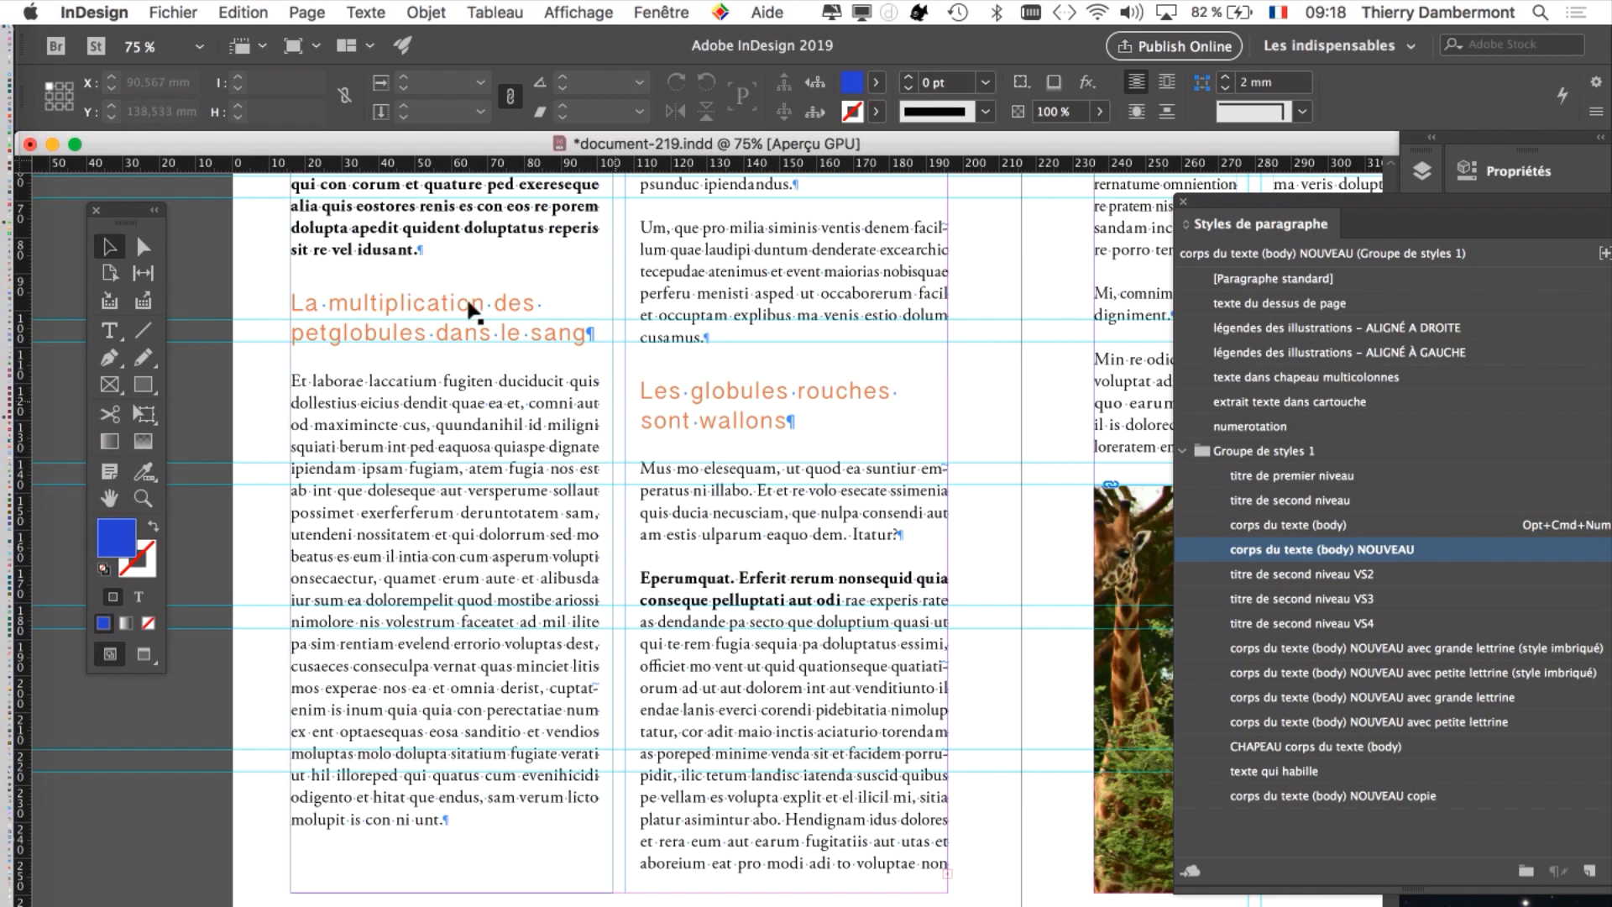
# - Save the document under the new name document-220.indd in the "Dossier document-217" folder
pyautogui.click(201, 11)
pyautogui.click(318, 180)
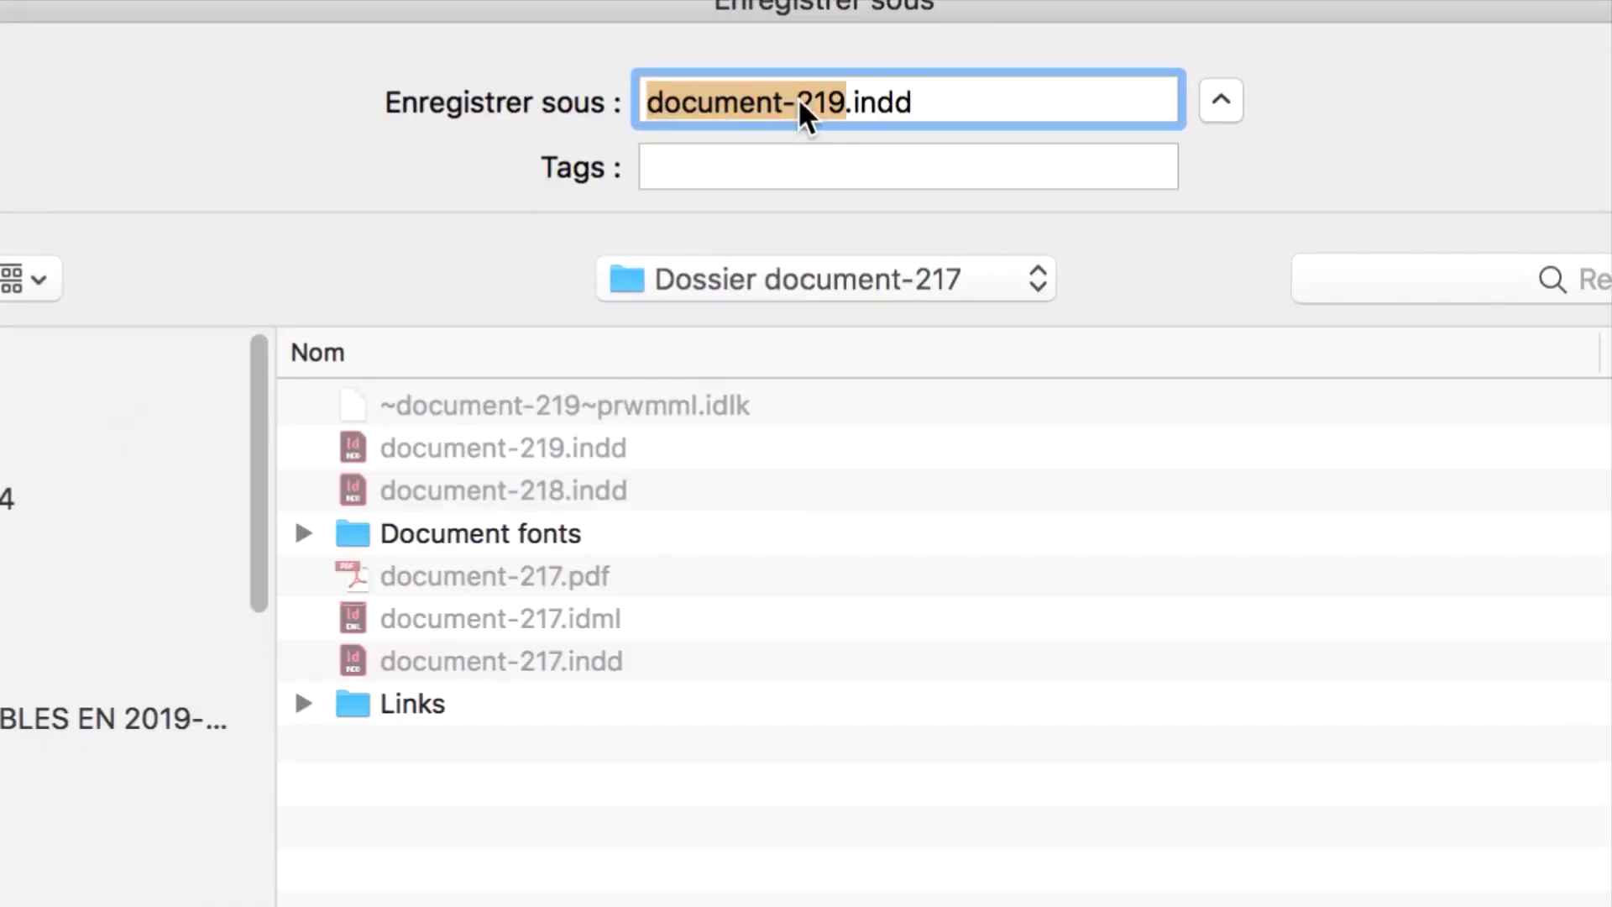
pyautogui.click(820, 102)
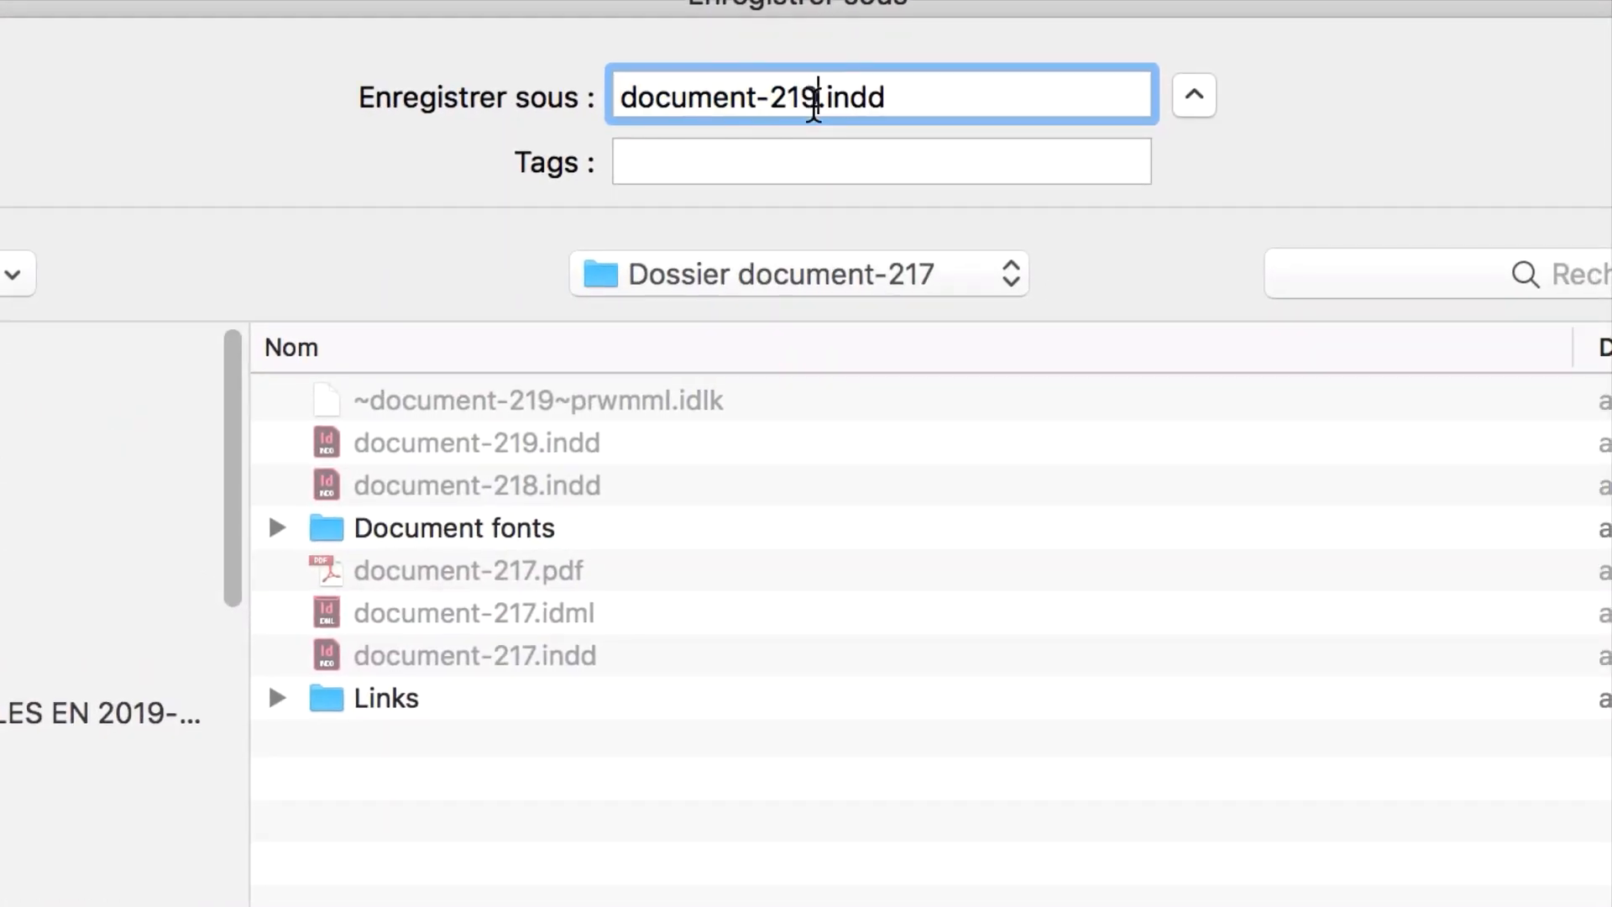
pyautogui.press('BackSpace')
pyautogui.press('BackSpace')
pyautogui.write('20')
pyautogui.press('Return')
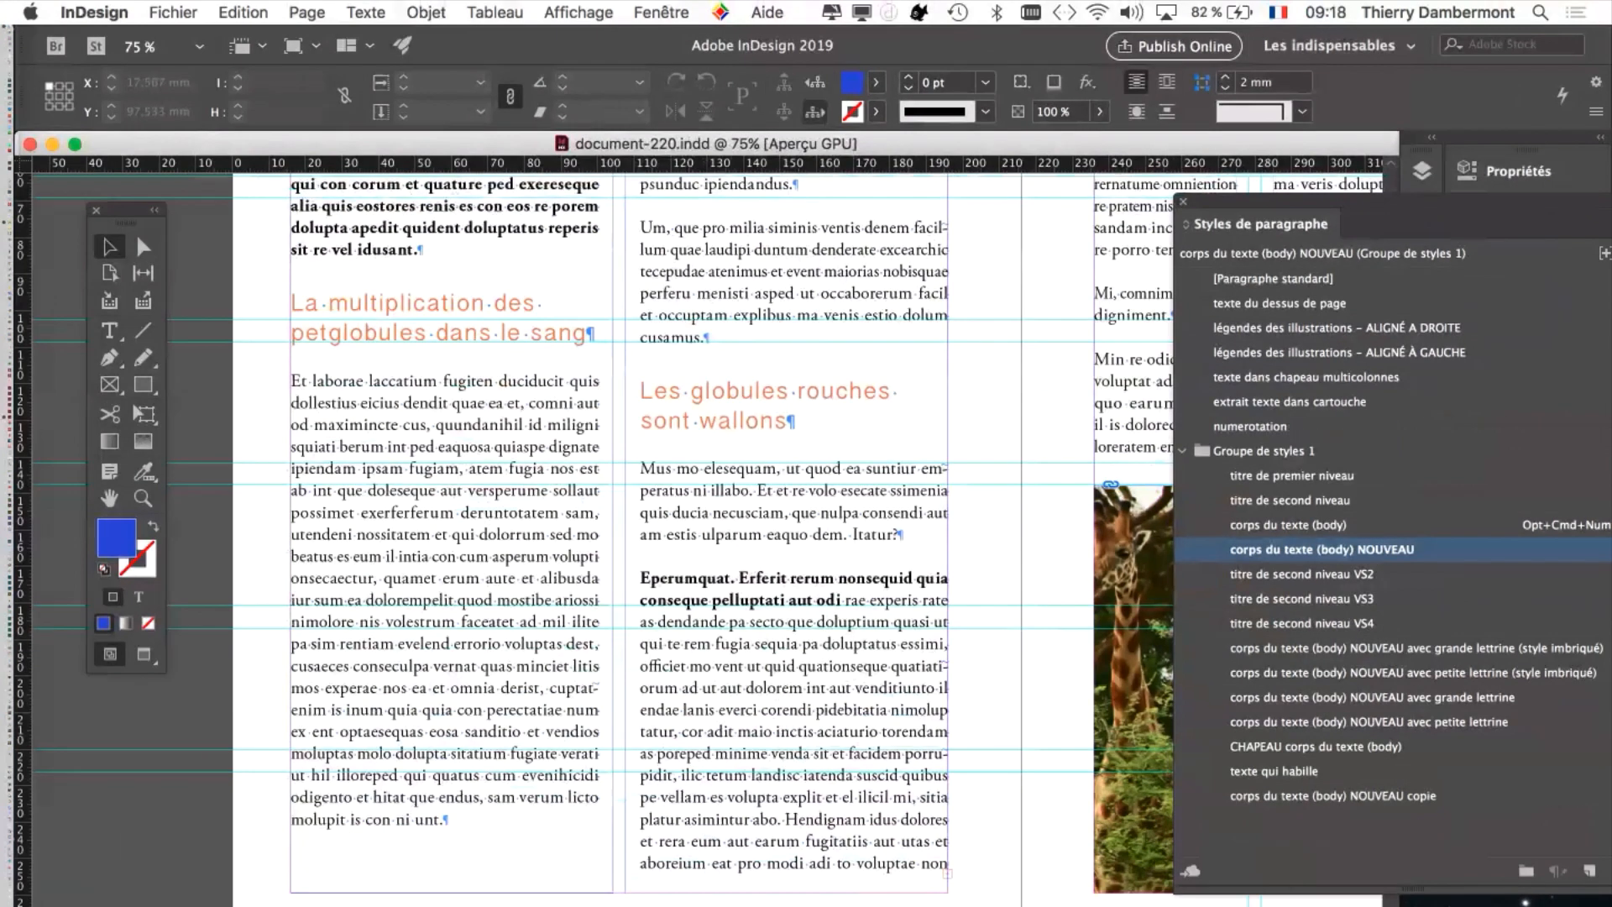
# - Bring both text columns of the page into view and reposition the paragraph style list so all its styles are readable
pyautogui.press('super+minus')
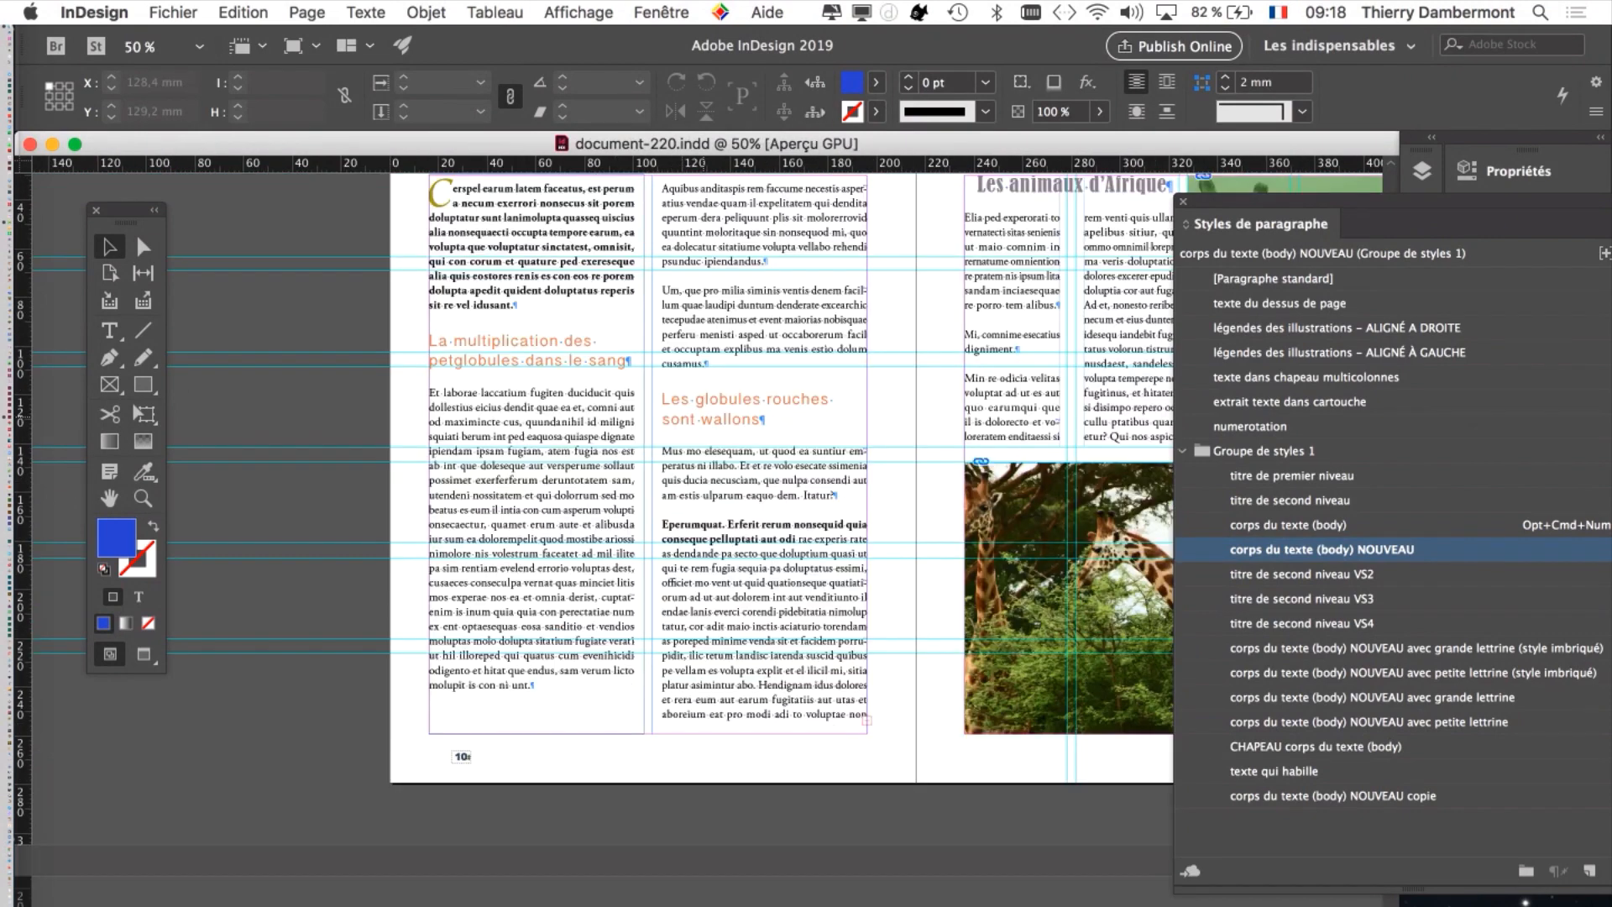
pyautogui.moveTo(732, 362); pyautogui.dragTo(557, 454)
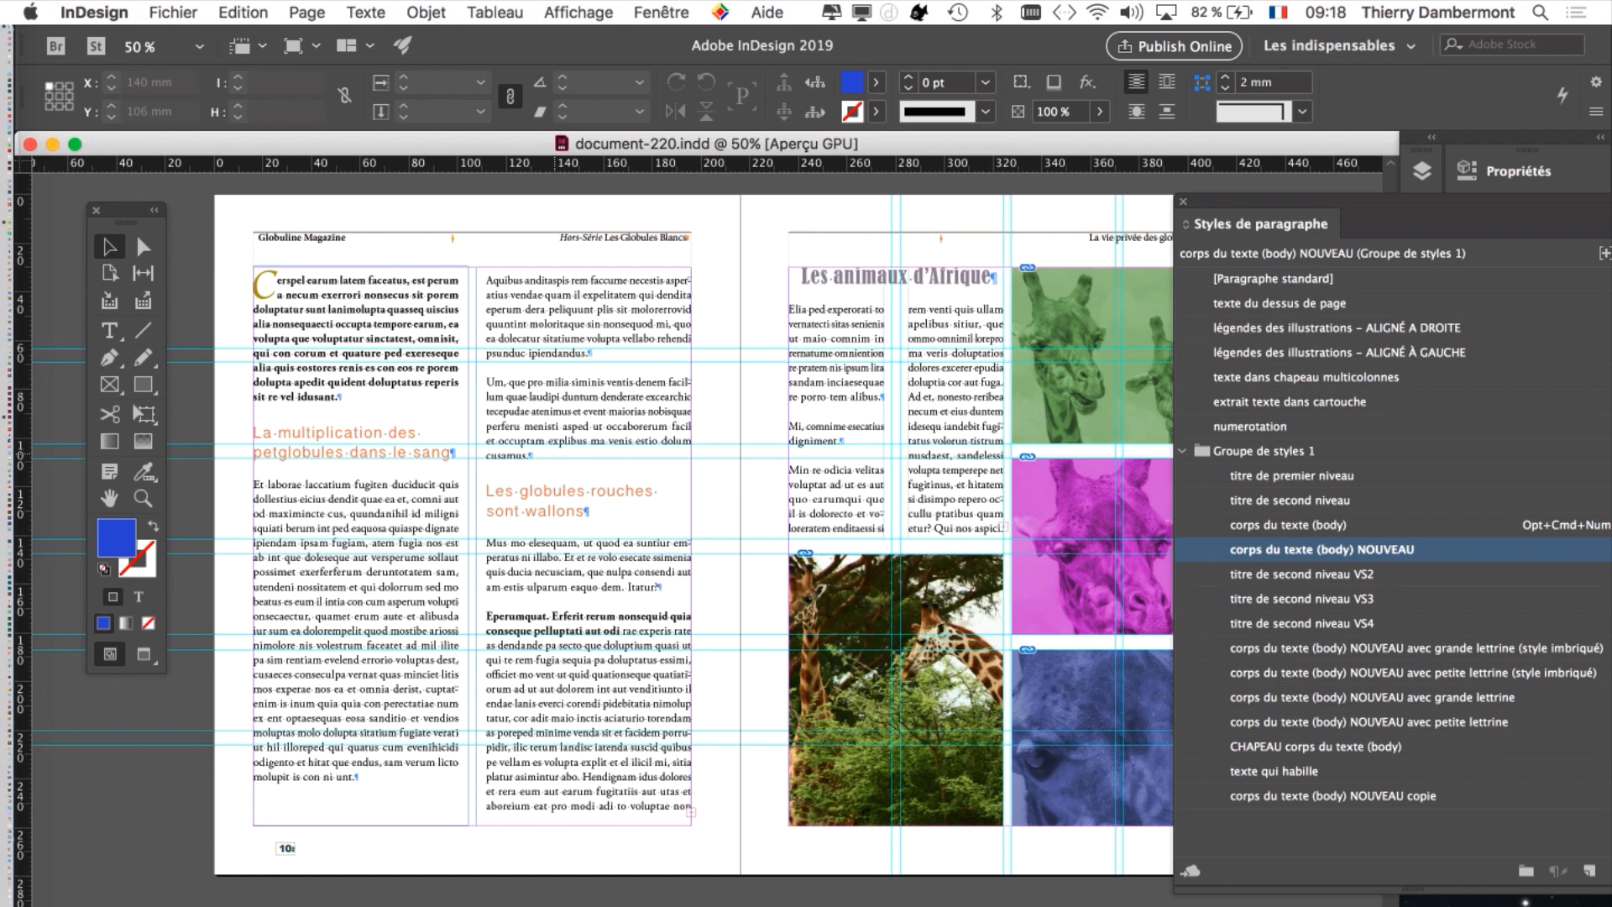
pyautogui.keyDown('super'); pyautogui.click(555, 453); pyautogui.keyUp('super')
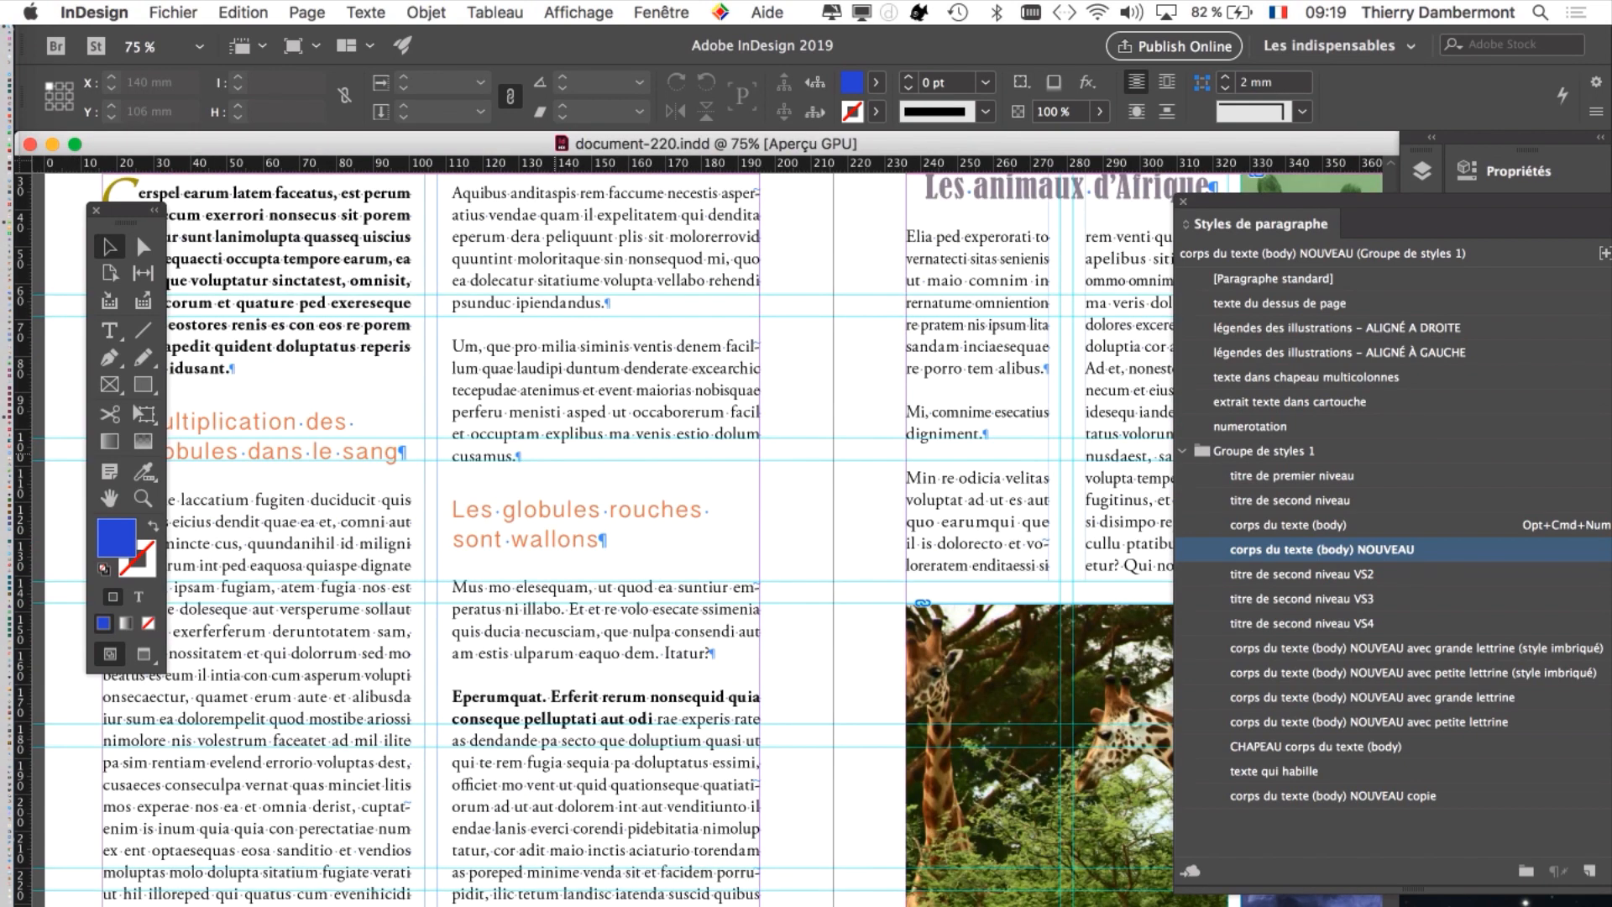
pyautogui.moveTo(500, 425); pyautogui.dragTo(669, 435)
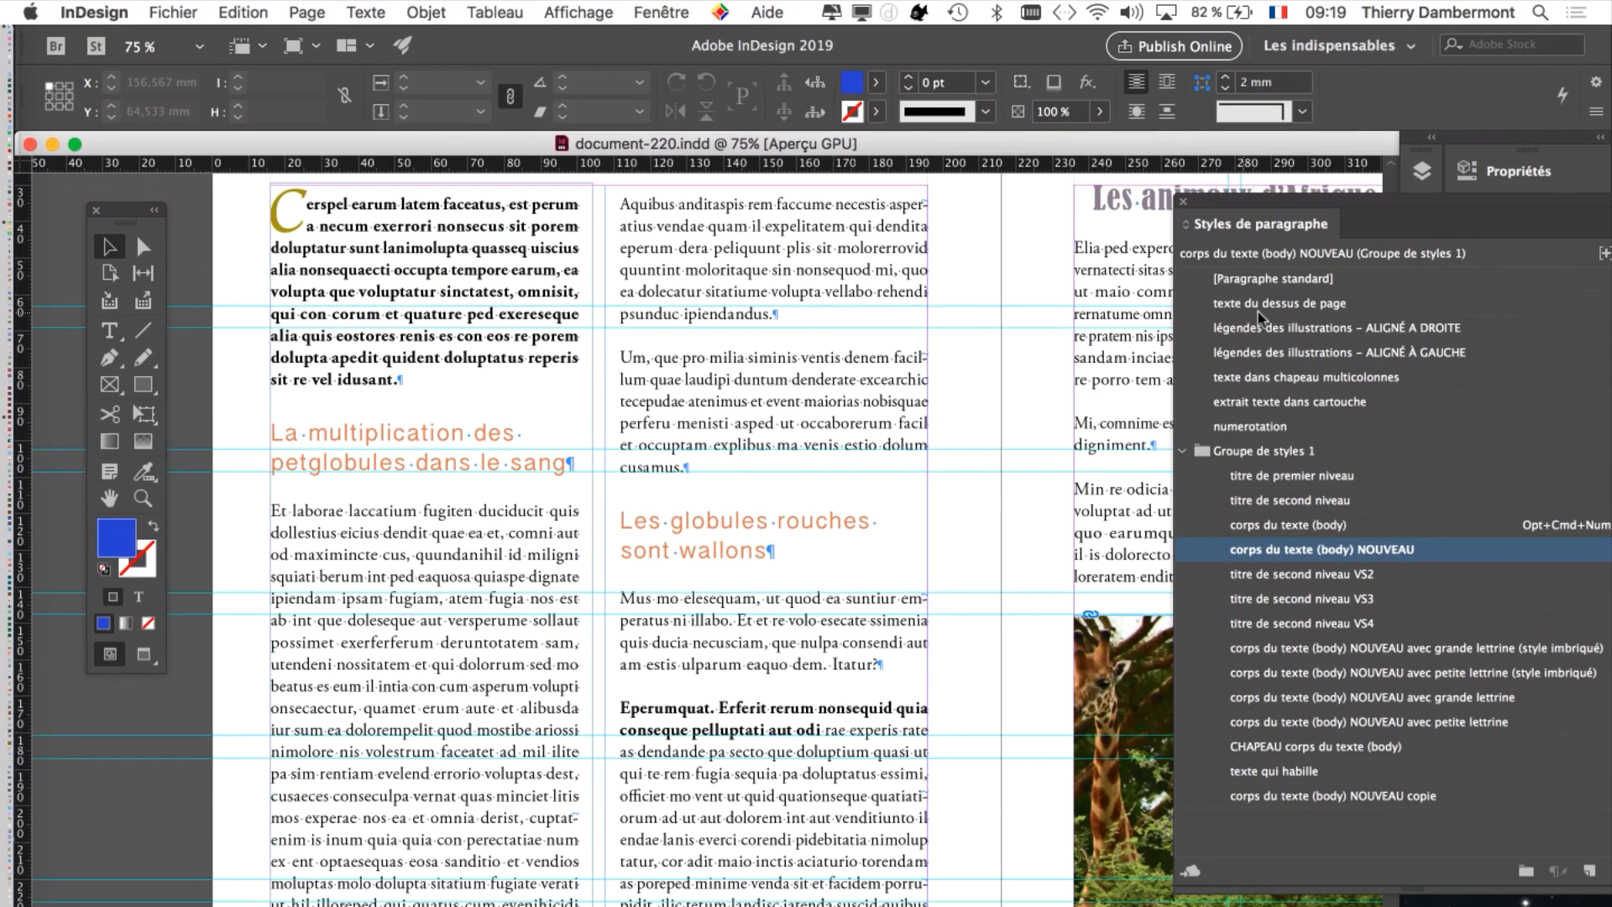
pyautogui.moveTo(1241, 202); pyautogui.dragTo(1027, 70)
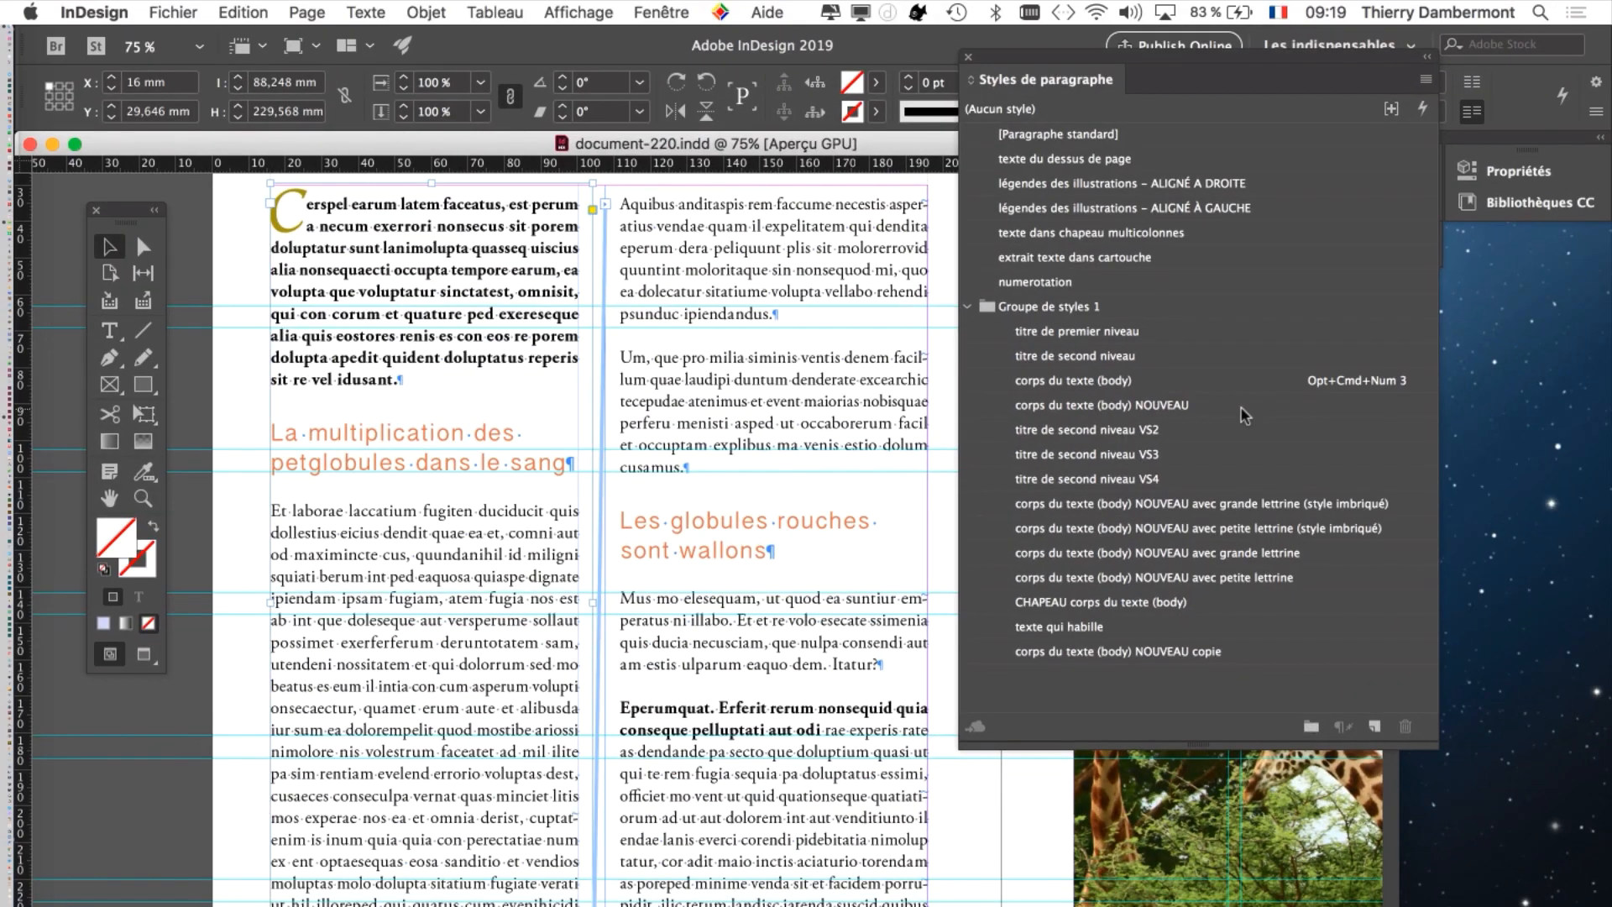
pyautogui.doubleClick(1243, 407)
pyautogui.click(473, 840)
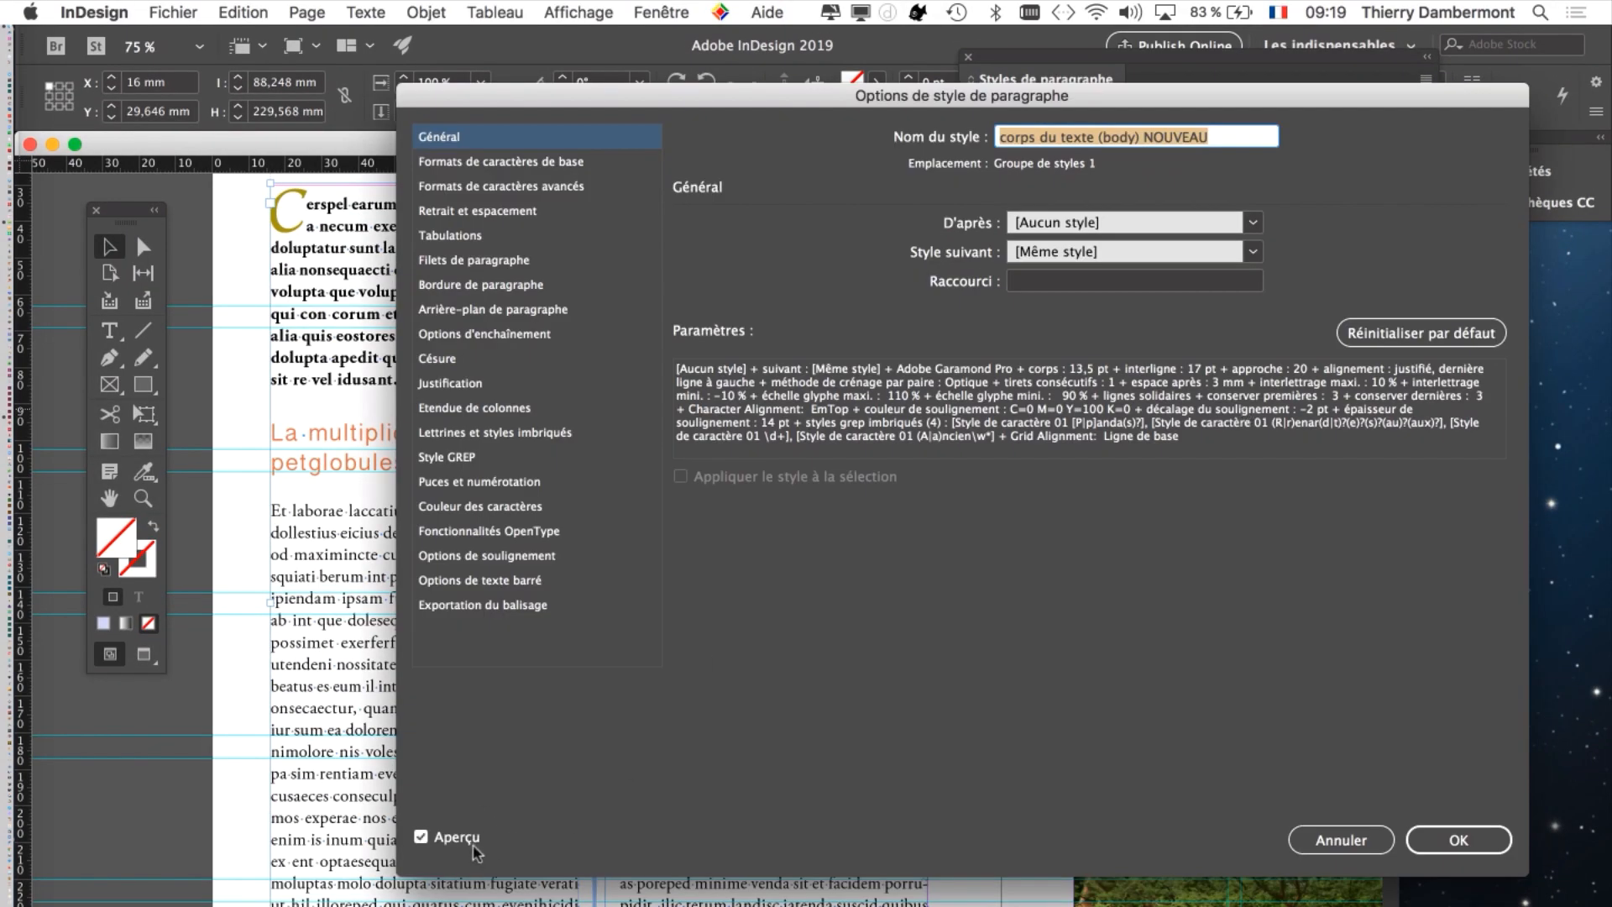
pyautogui.click(461, 840)
pyautogui.moveTo(548, 87); pyautogui.dragTo(662, 97)
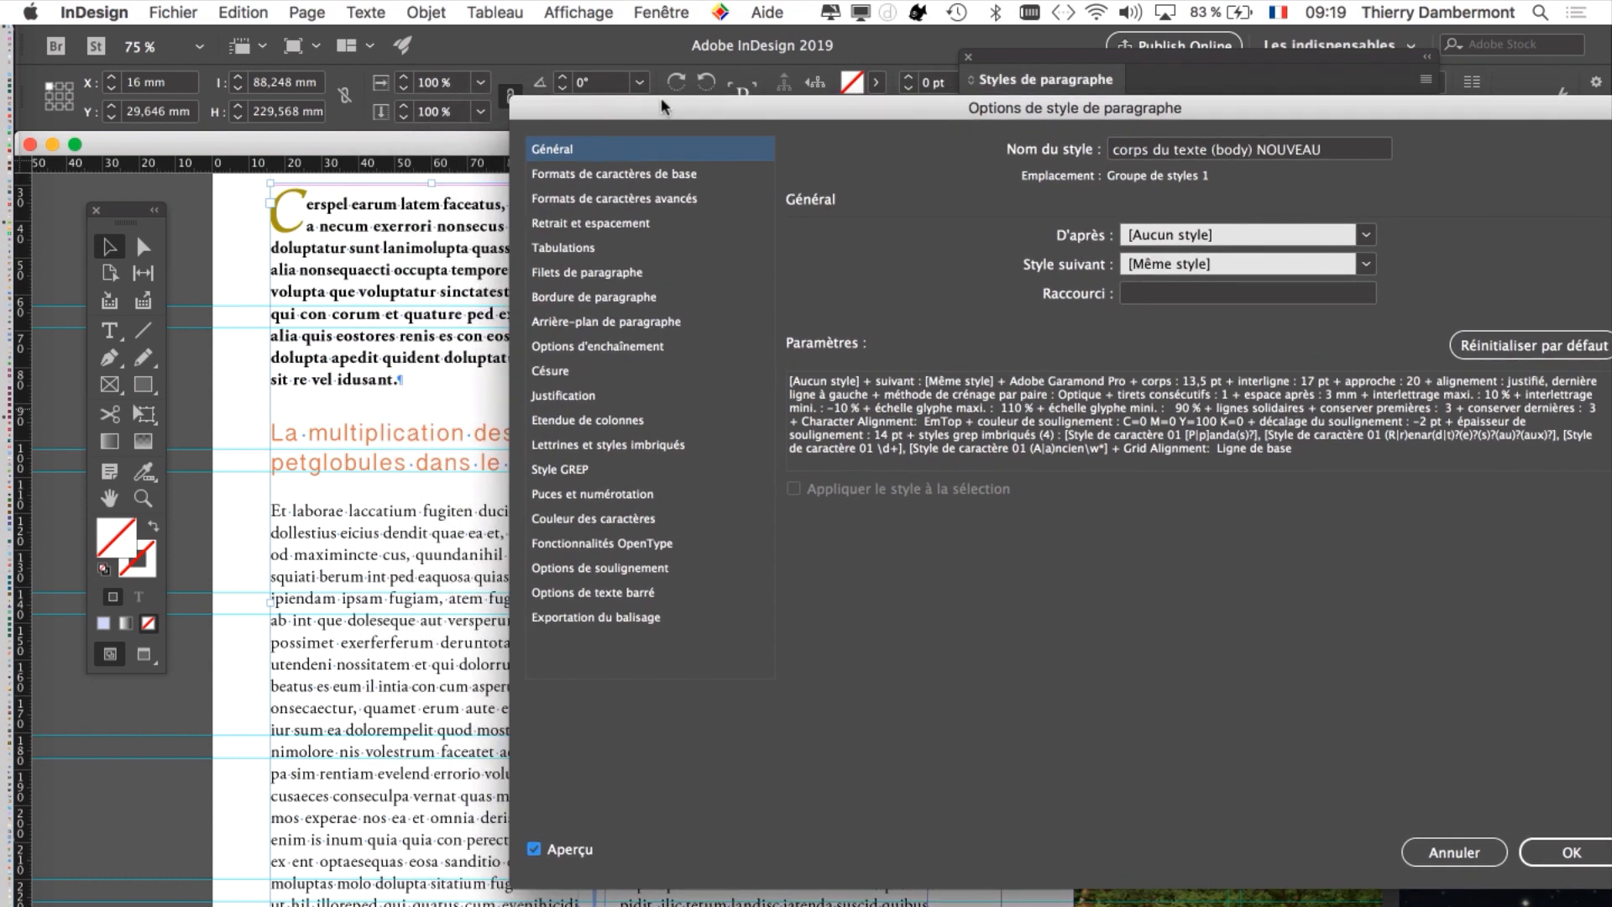
pyautogui.click(1567, 840)
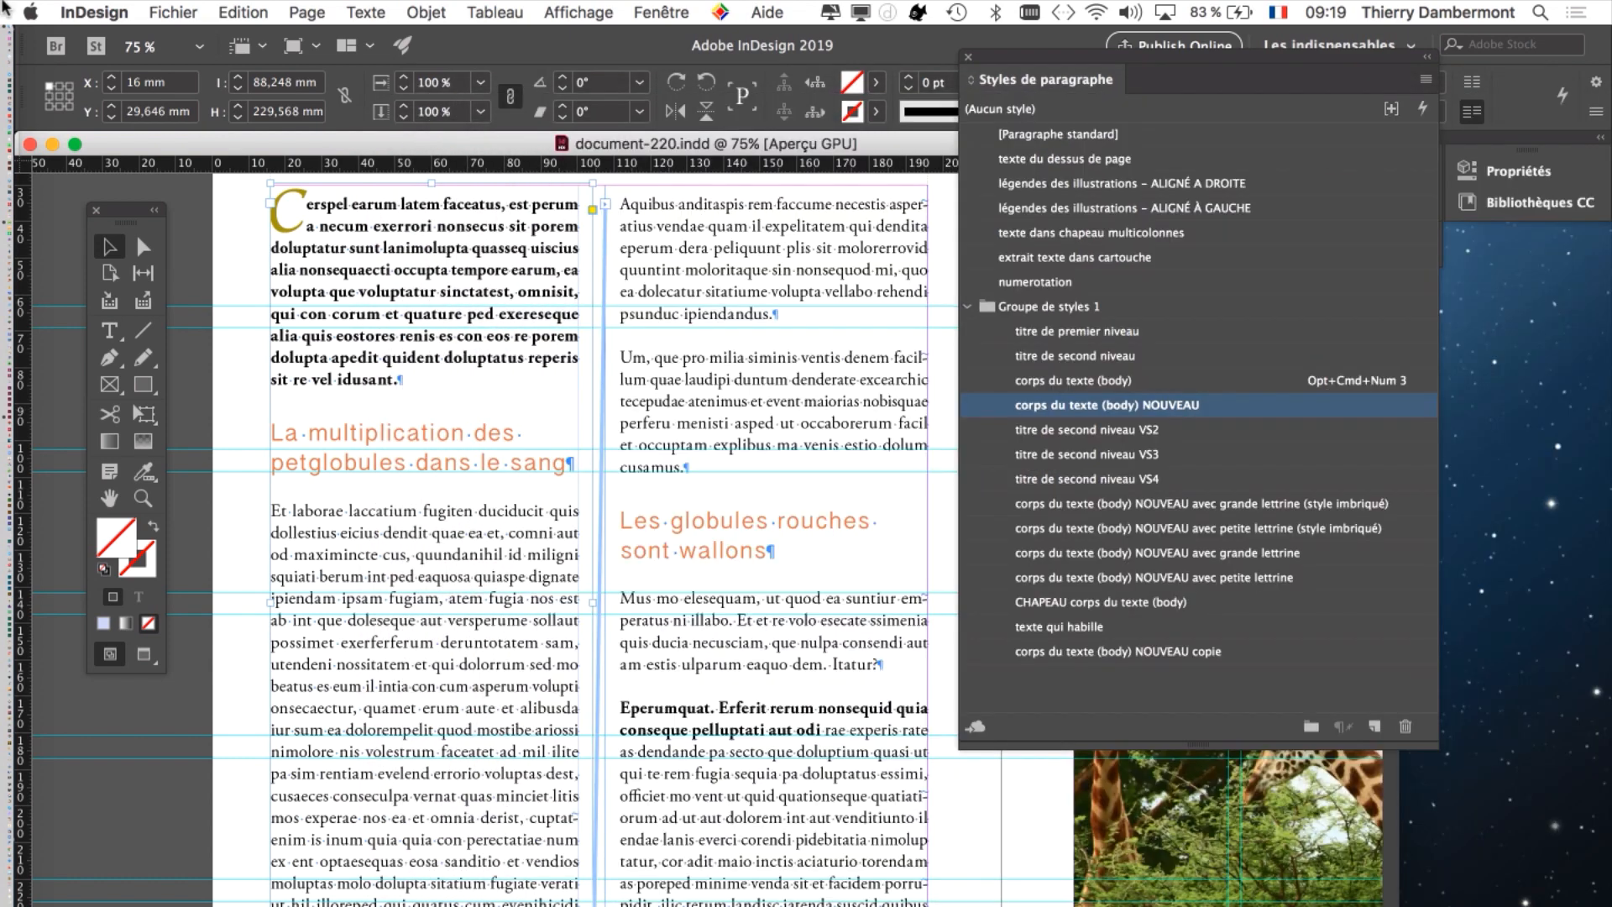
pyautogui.click(242, 11)
pyautogui.click(1096, 527)
pyautogui.click(195, 420)
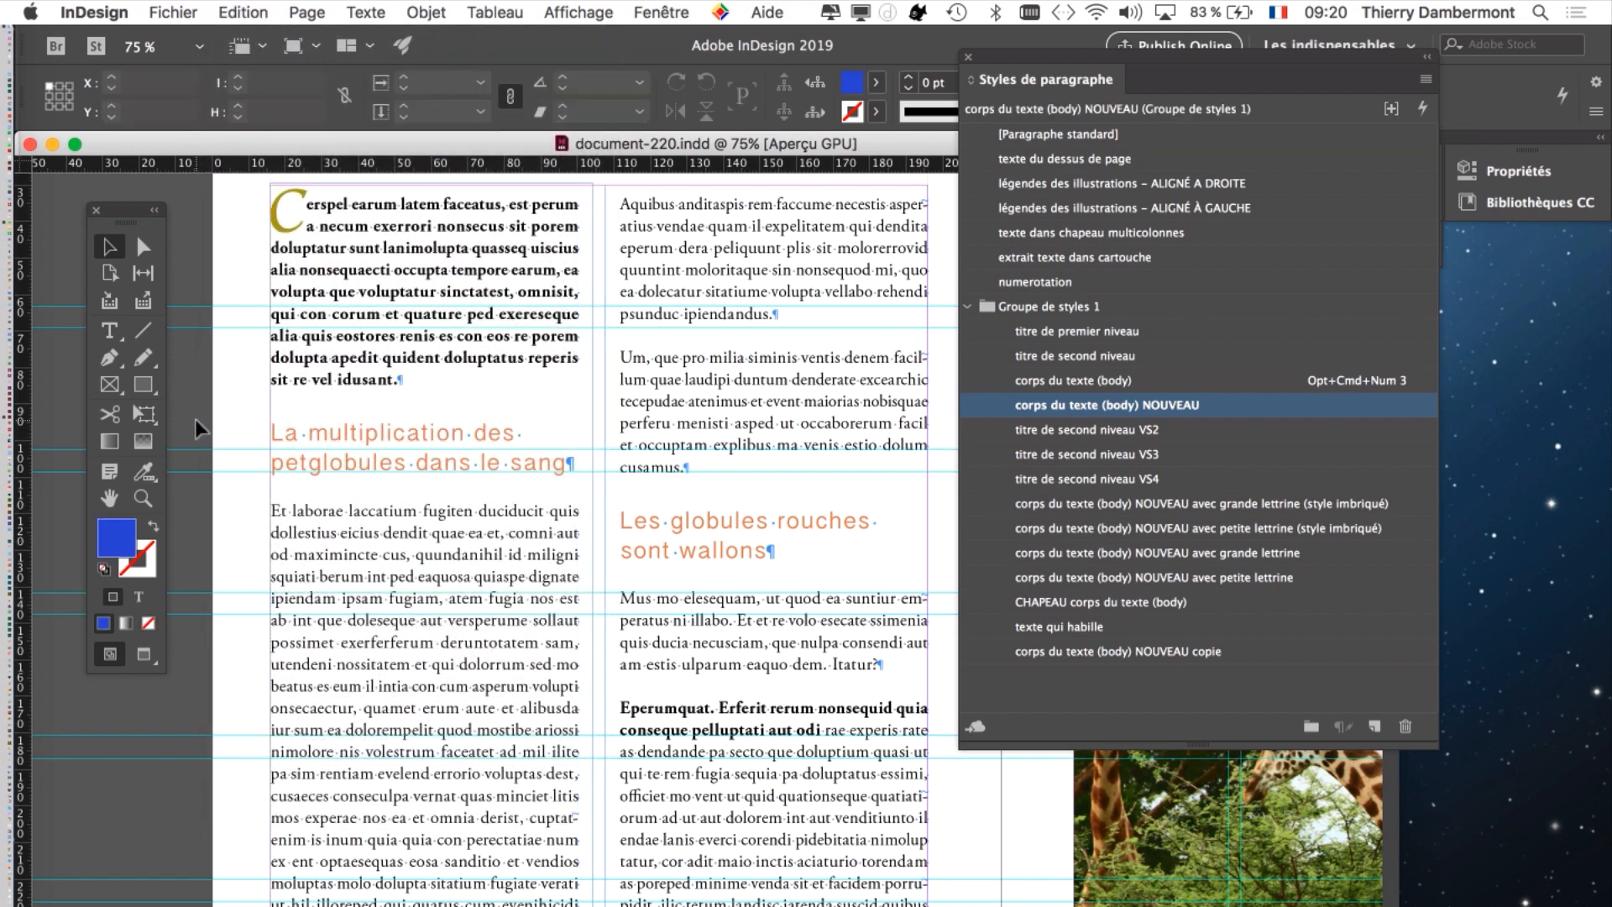
# - Rename the paragraph style "corps du texte (body) NOUVEAU" as "corps du texte (body) NOUVEAU (aligné sur la grille)"
pyautogui.doubleClick(1257, 405)
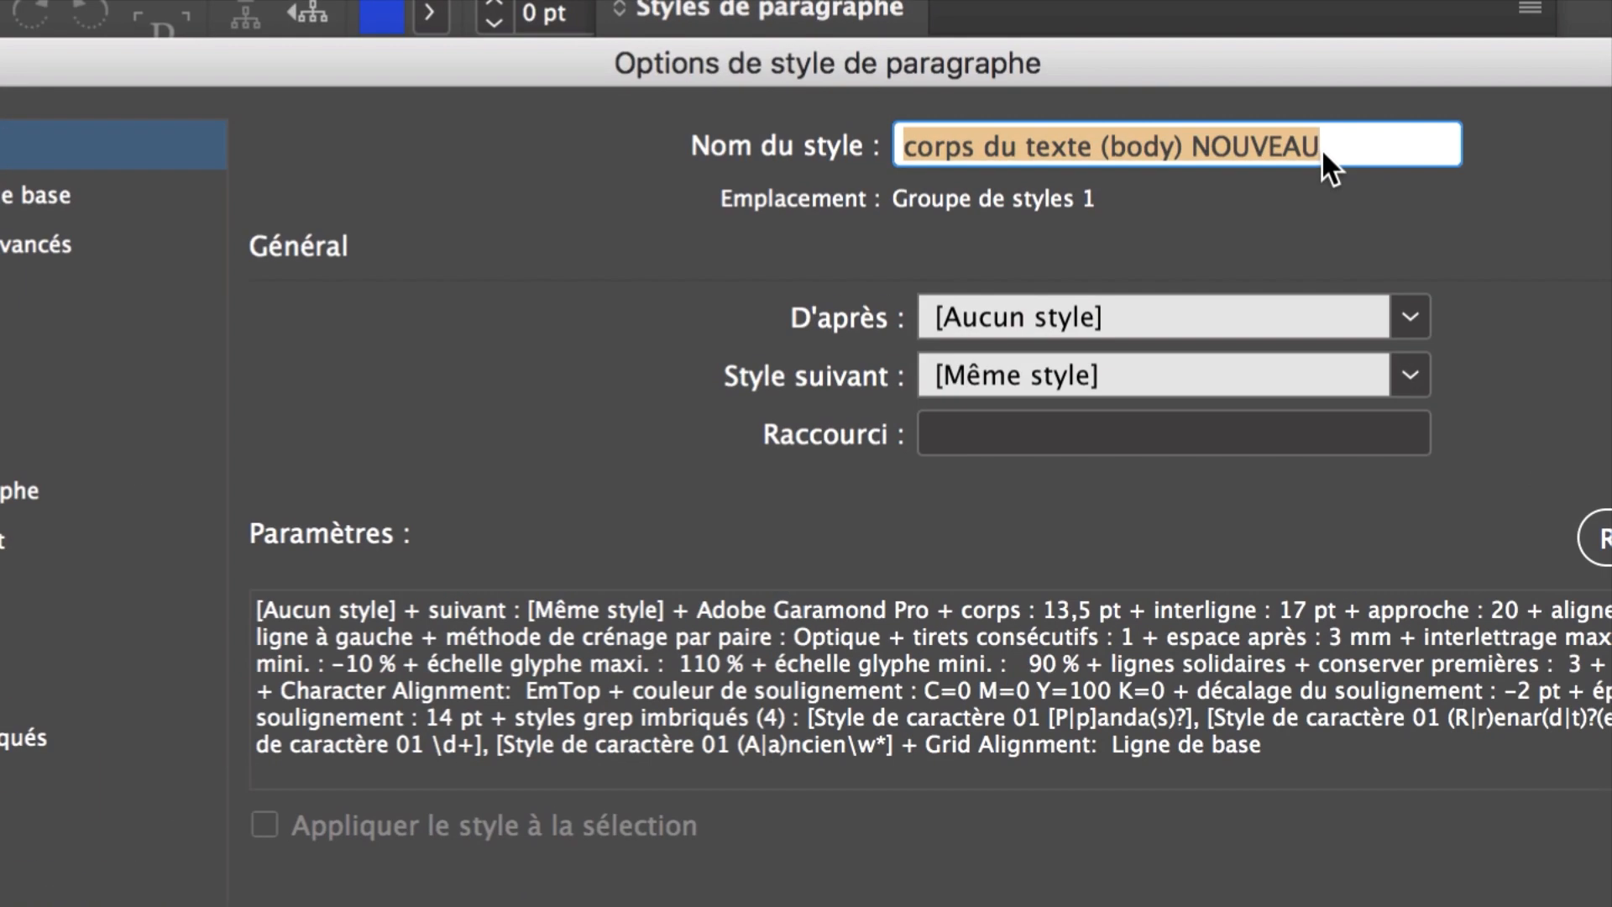
pyautogui.click(1321, 154)
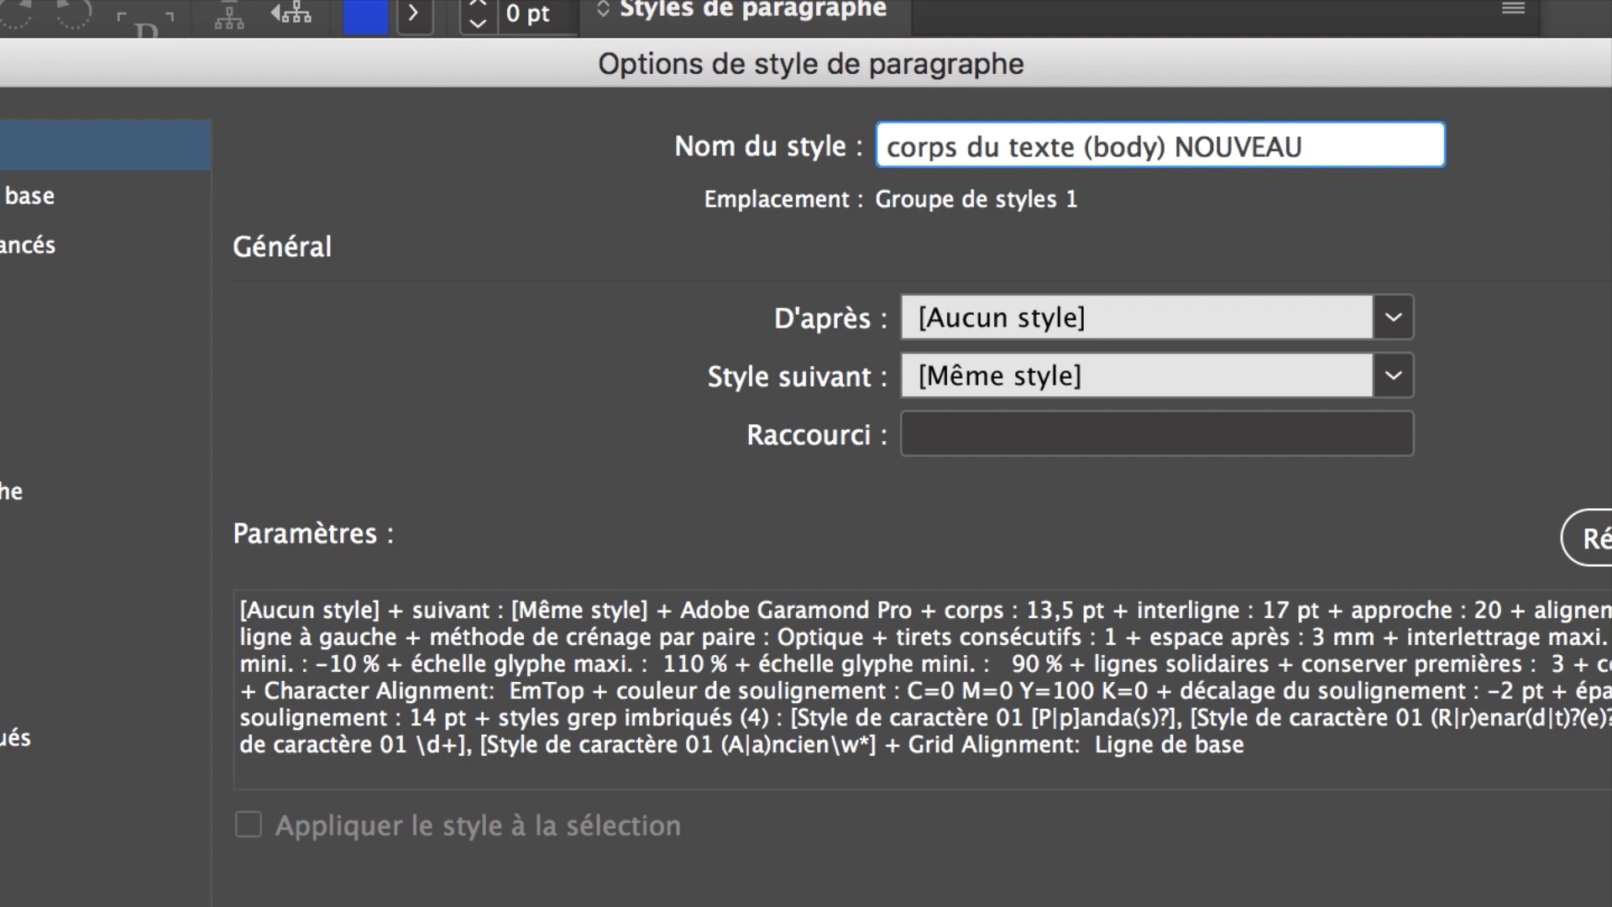
pyautogui.write('(aligné surt la')
pyautogui.press('Left')
pyautogui.press('Left')
pyautogui.press('Left')
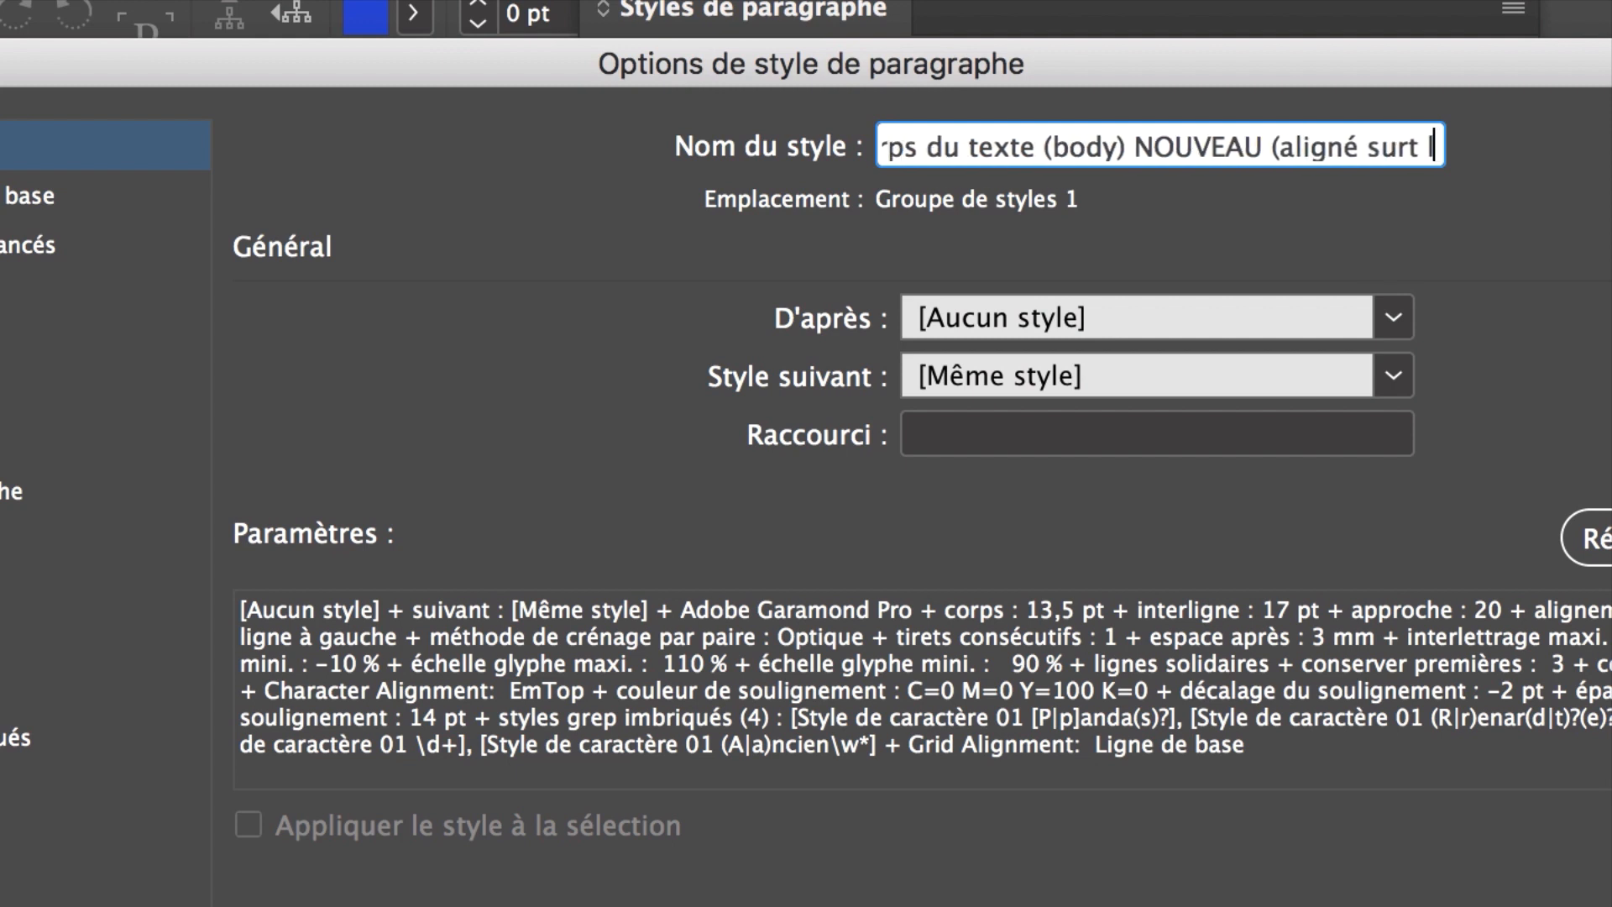
pyautogui.press('BackSpace')
pyautogui.press('Right')
pyautogui.press('Right')
pyautogui.press('Right')
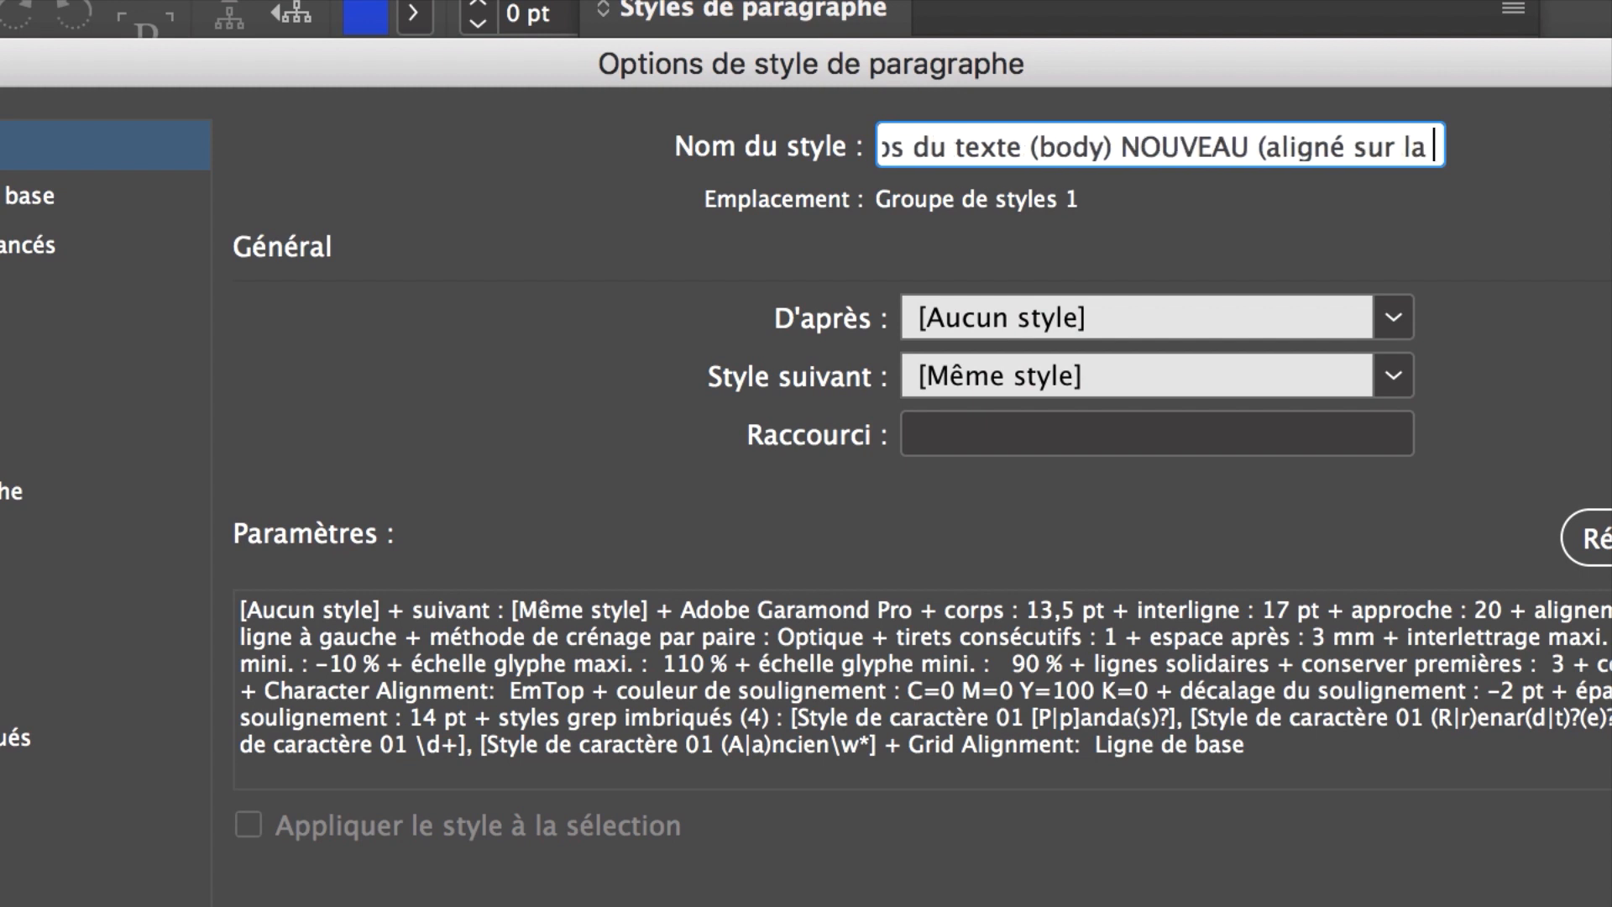
pyautogui.write('grille')
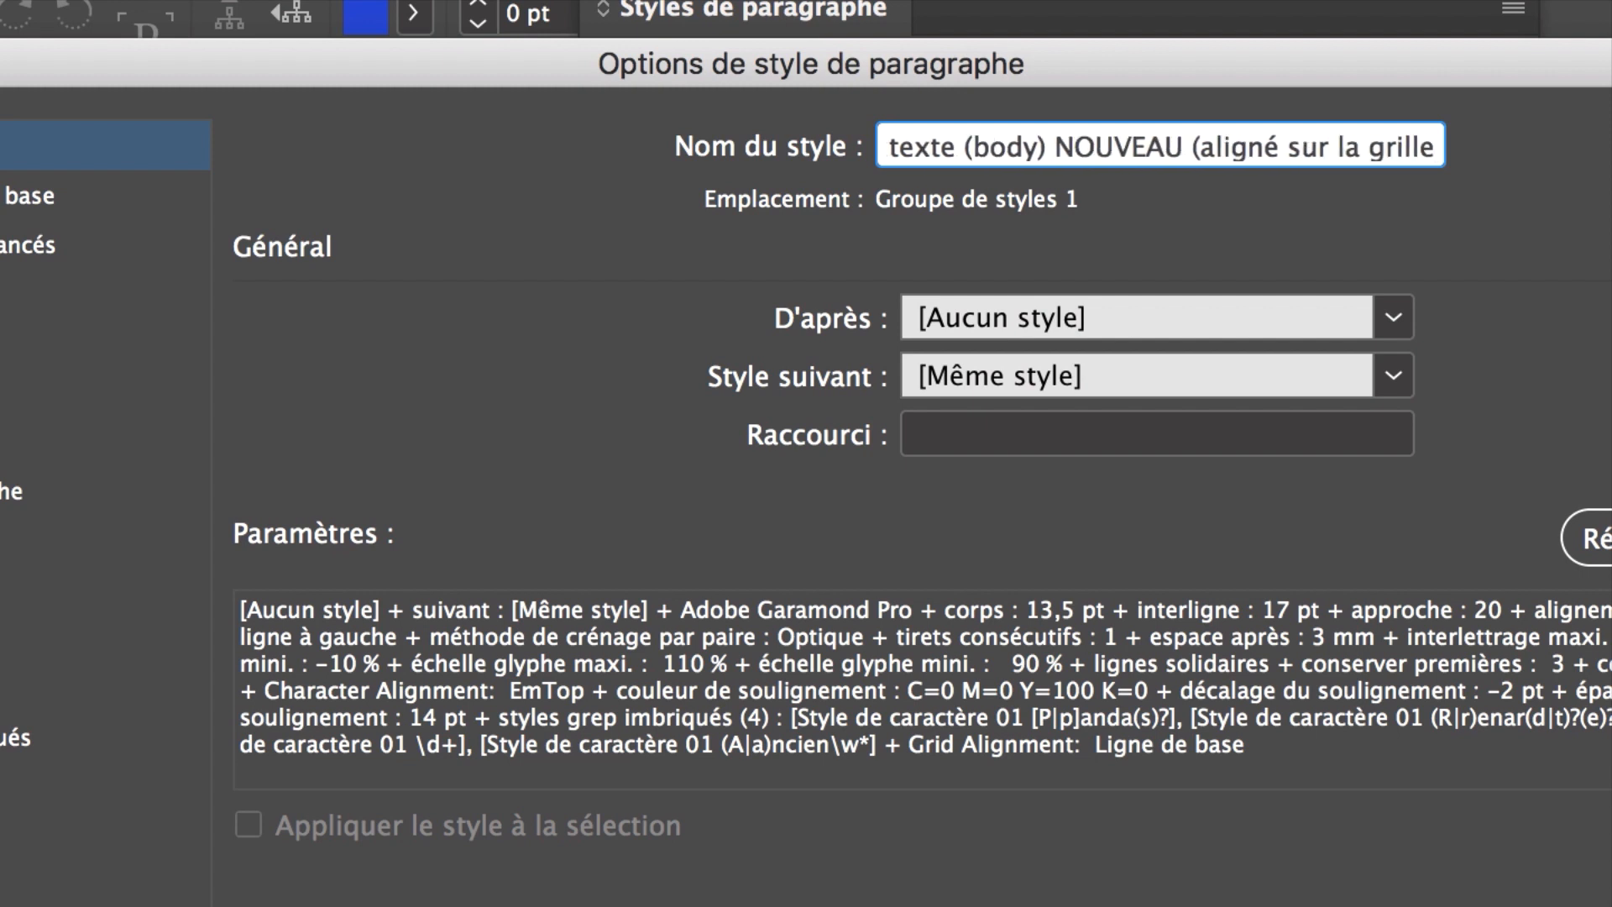
pyautogui.write(')')
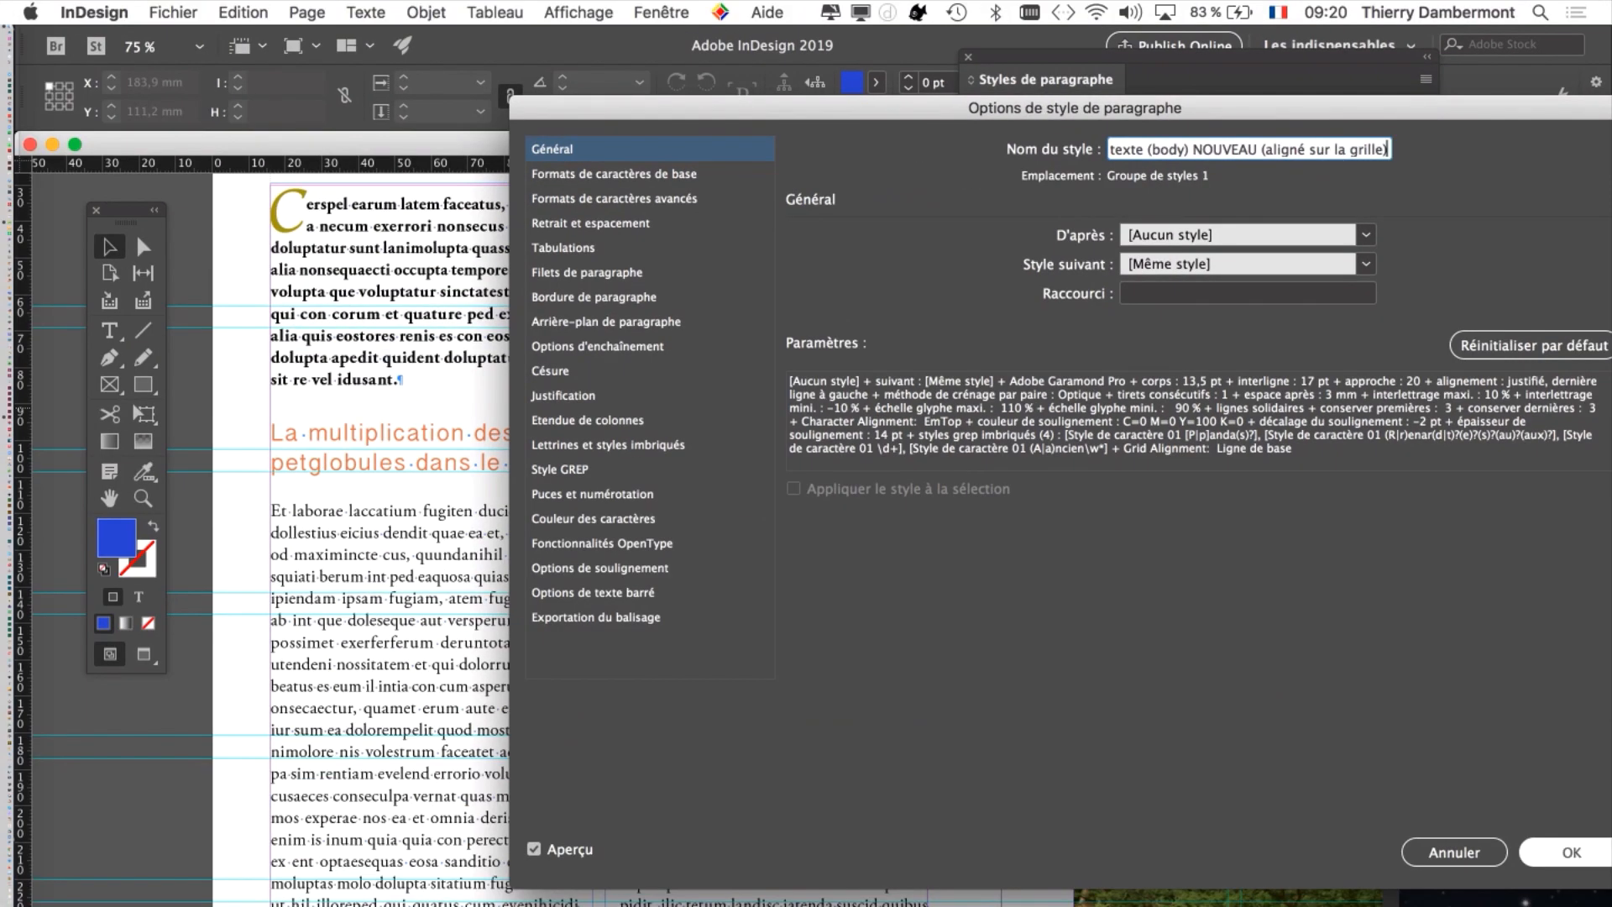
pyautogui.press('Return')
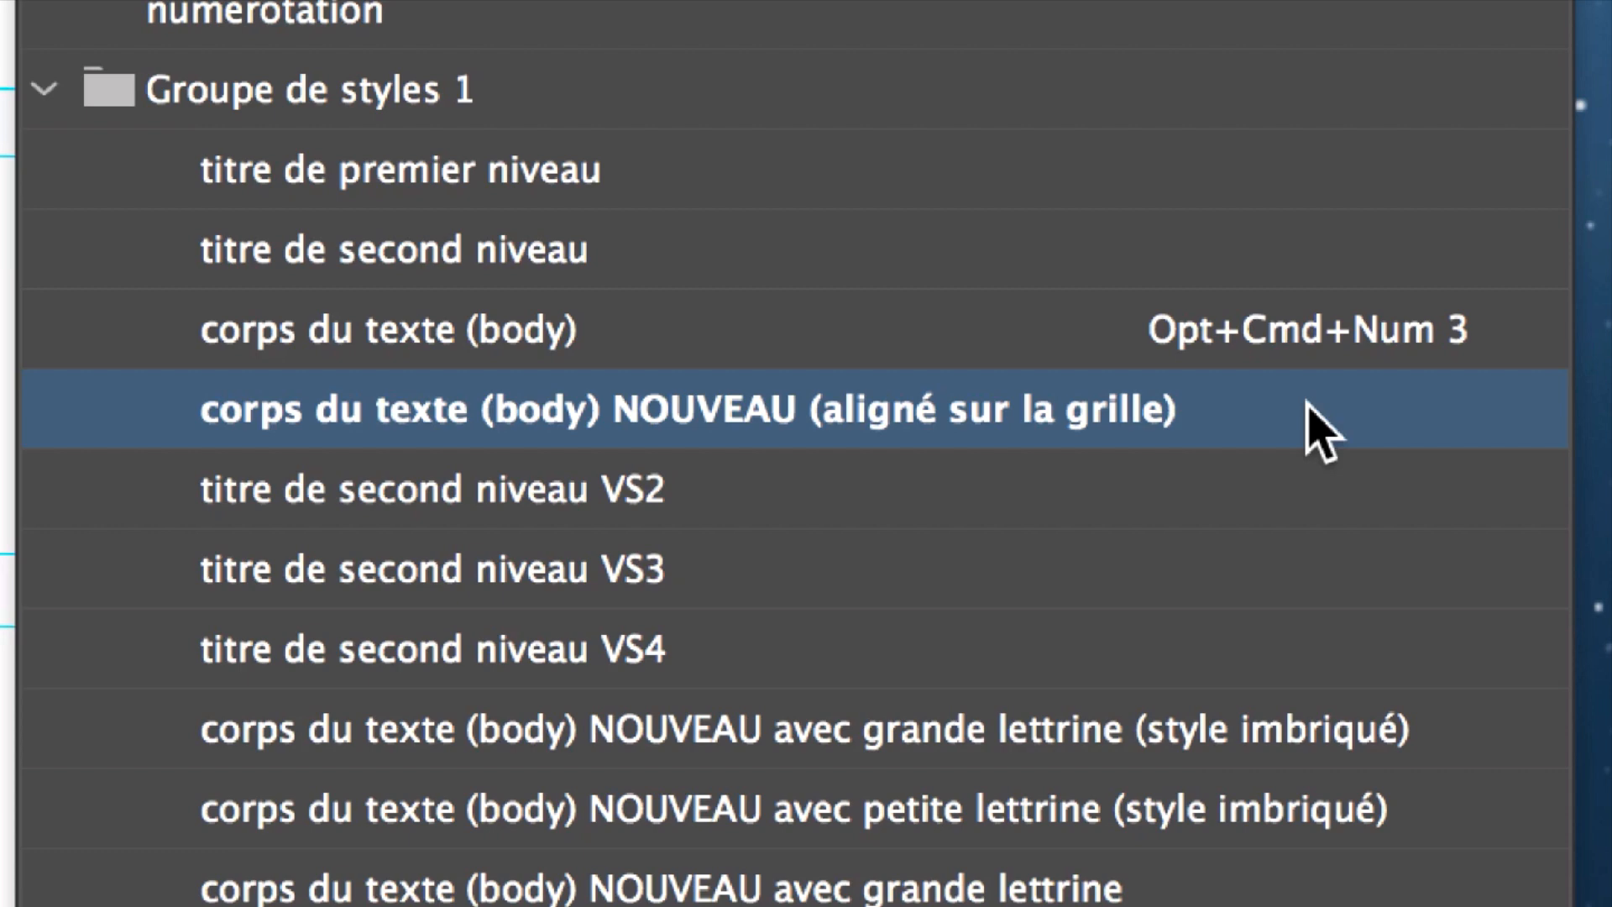
# - Duplicate the "corps du texte (body) NOUVEAU (aligné sur la grille)" style, inserting "VS2" after "NOUVEAU" in the copy's name
pyautogui.rightClick(1318, 429)
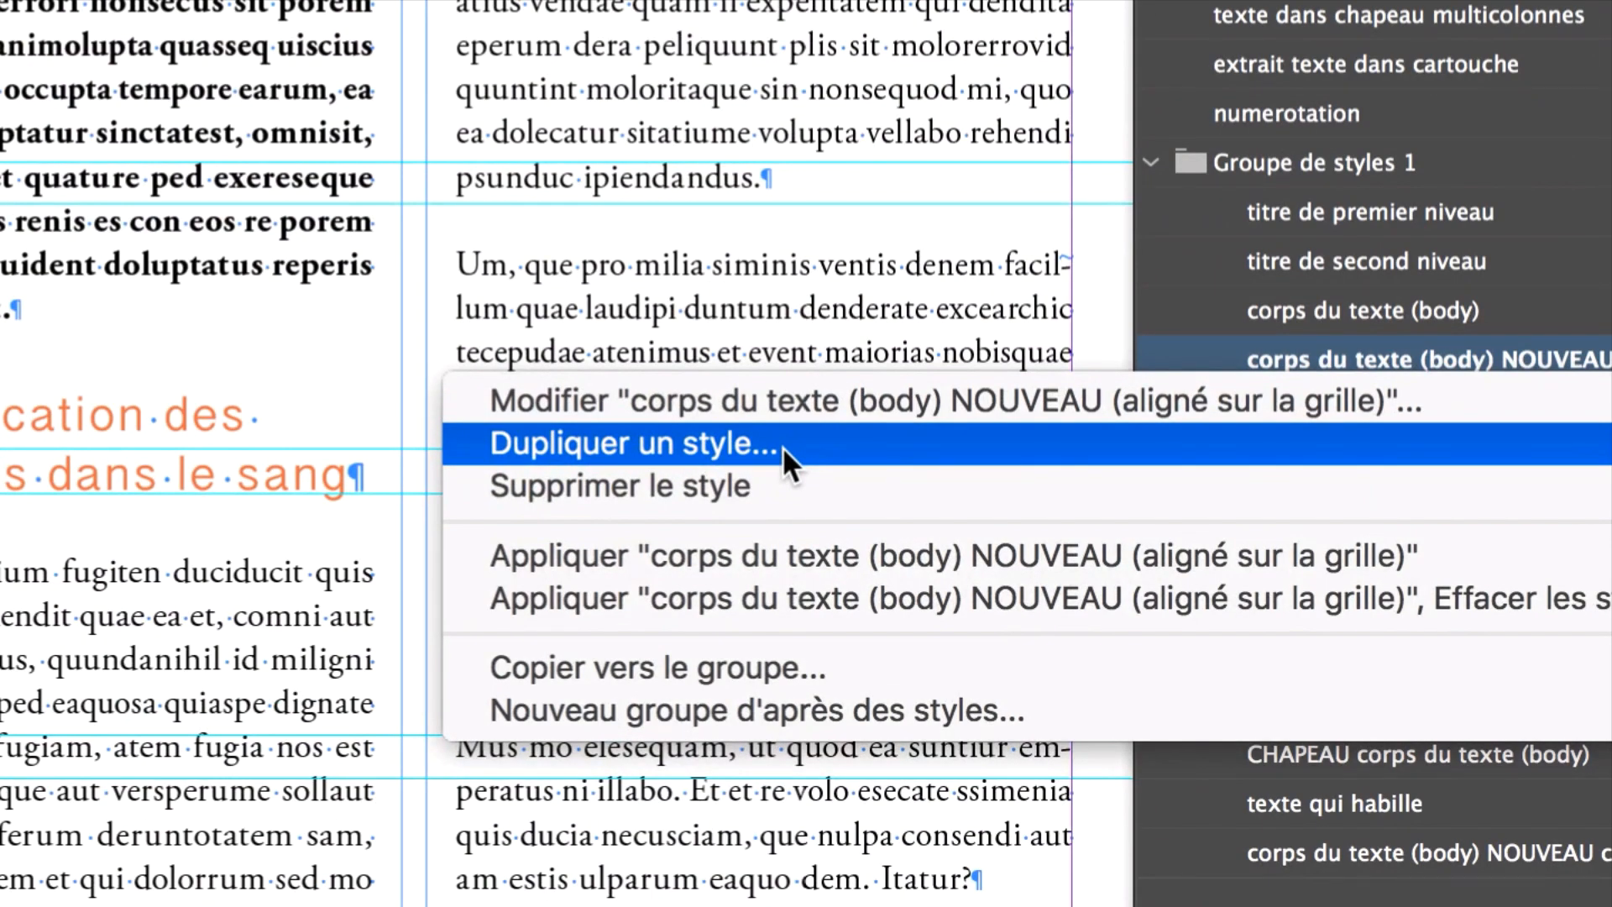
pyautogui.click(782, 446)
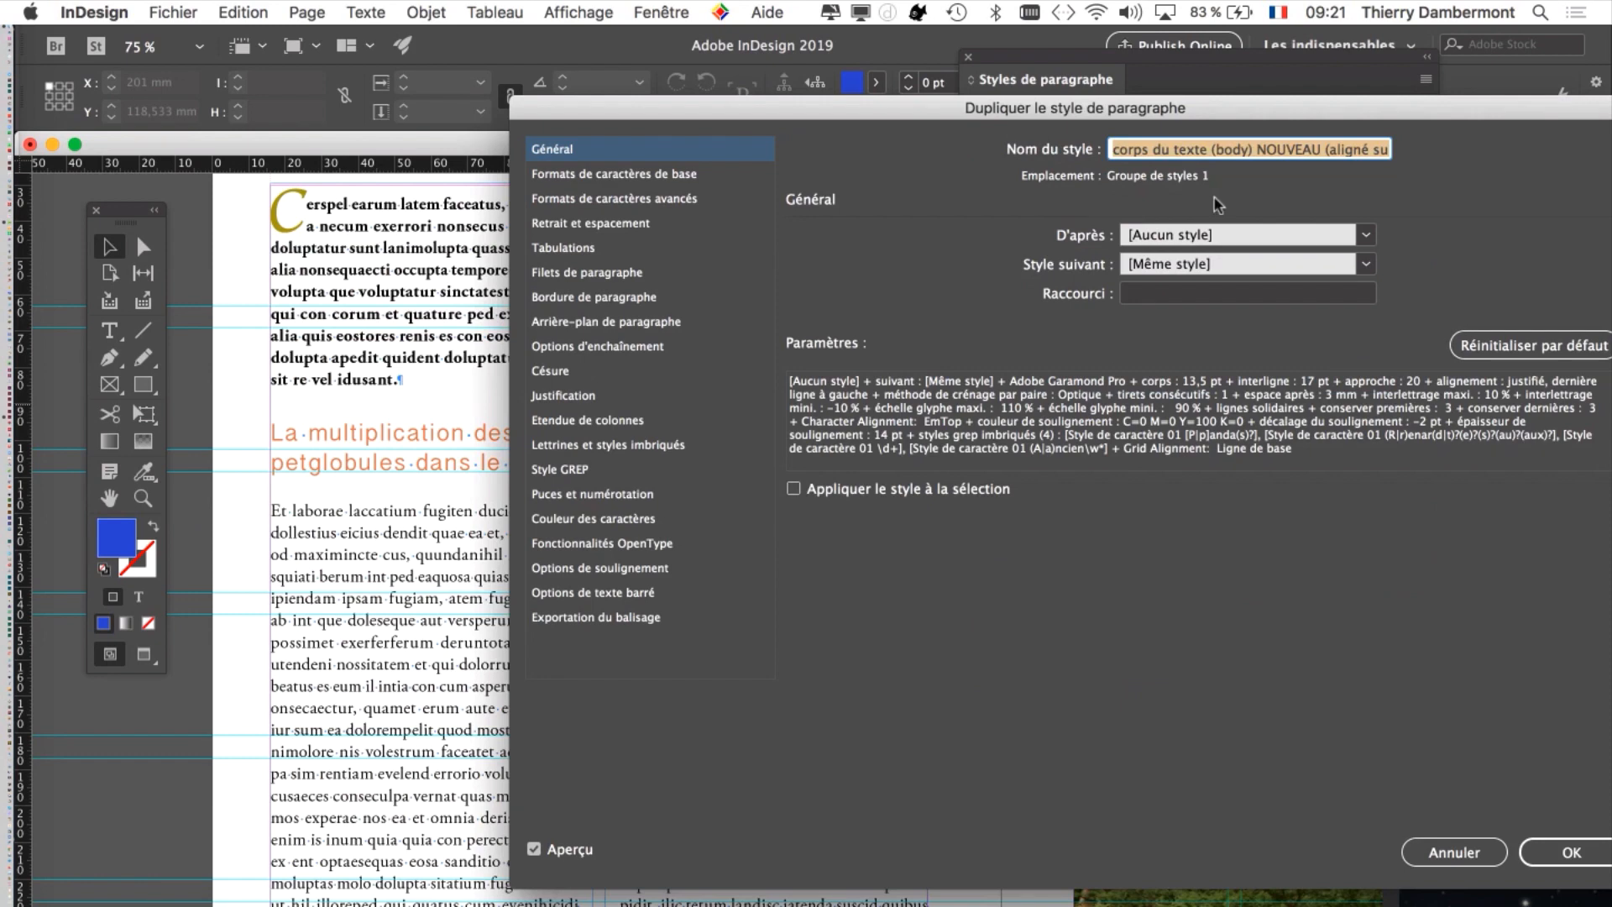
pyautogui.click(1251, 149)
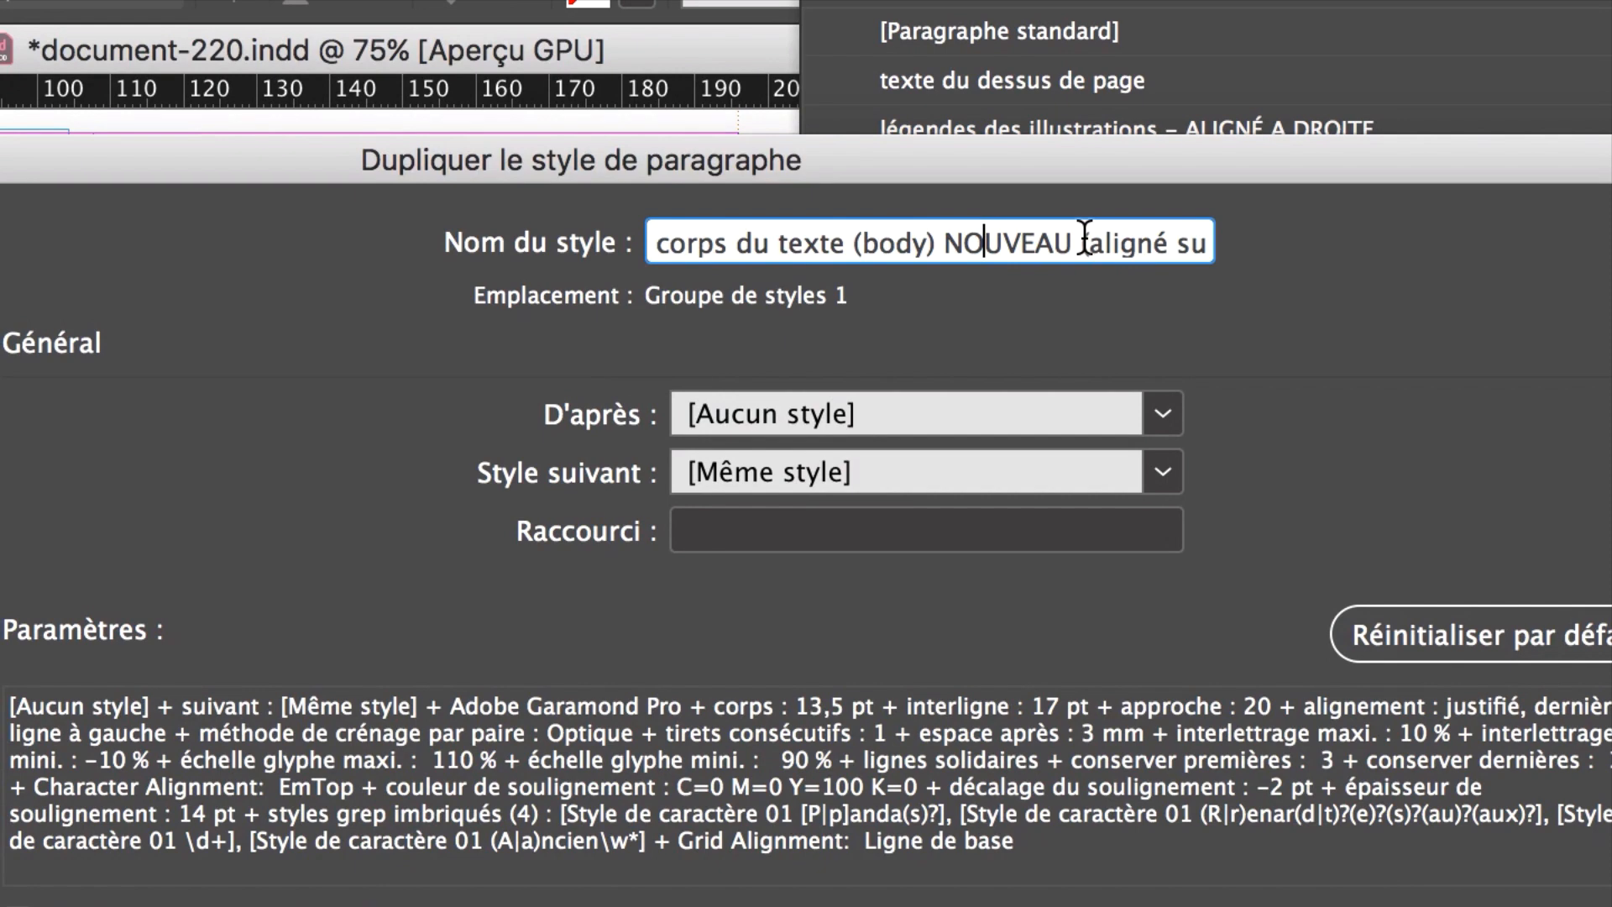
pyautogui.click(1147, 236)
pyautogui.write('VS2')
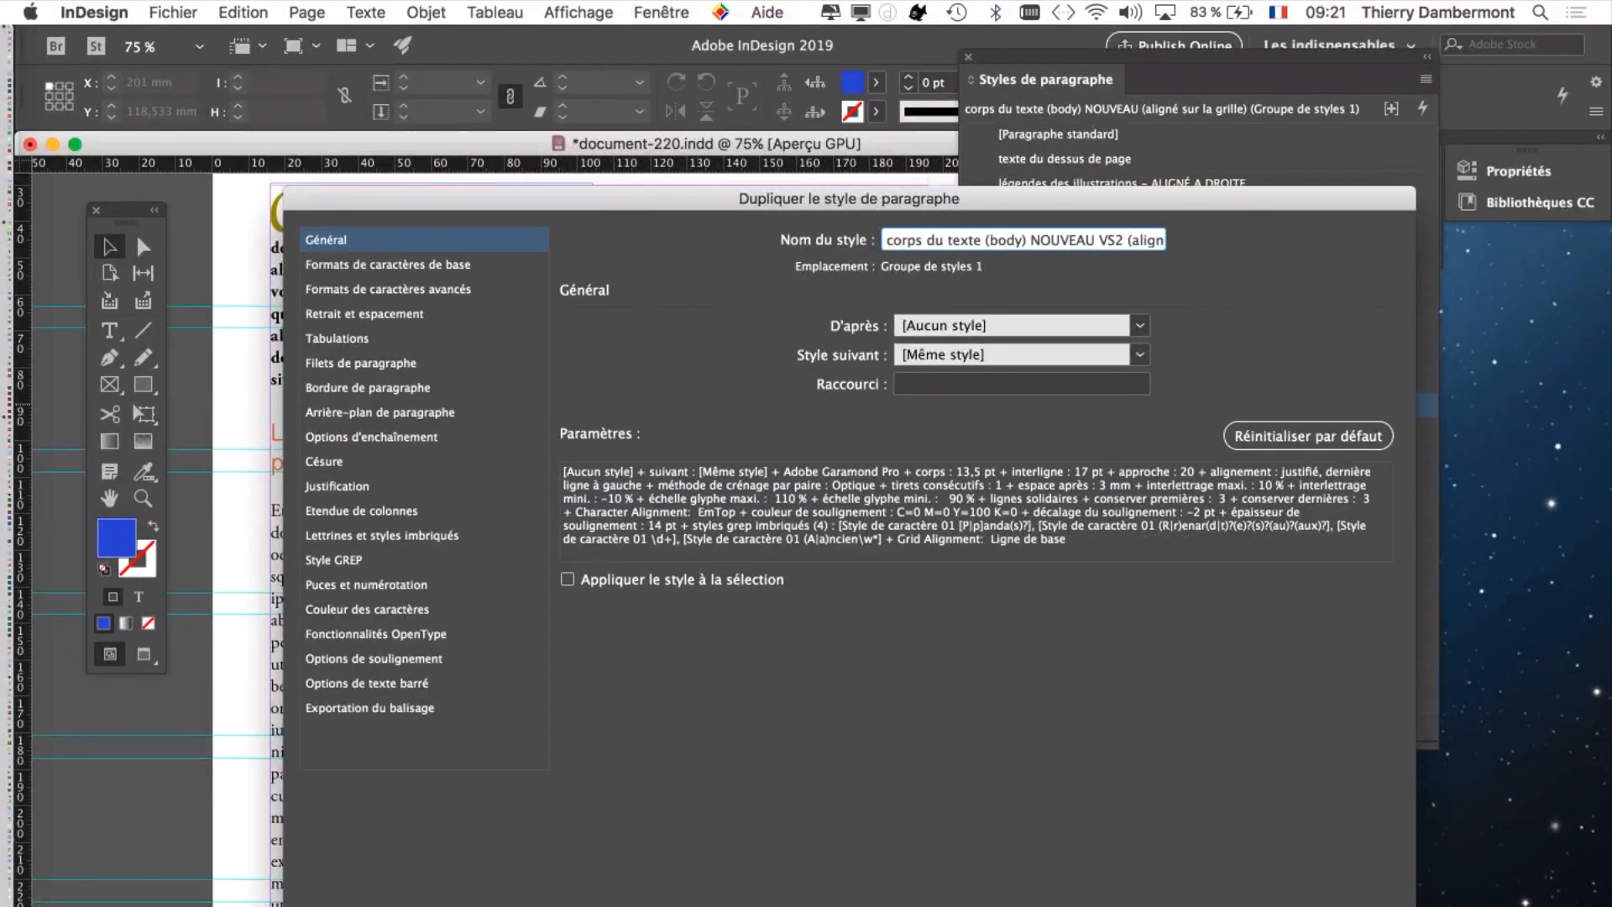
pyautogui.press('Return')
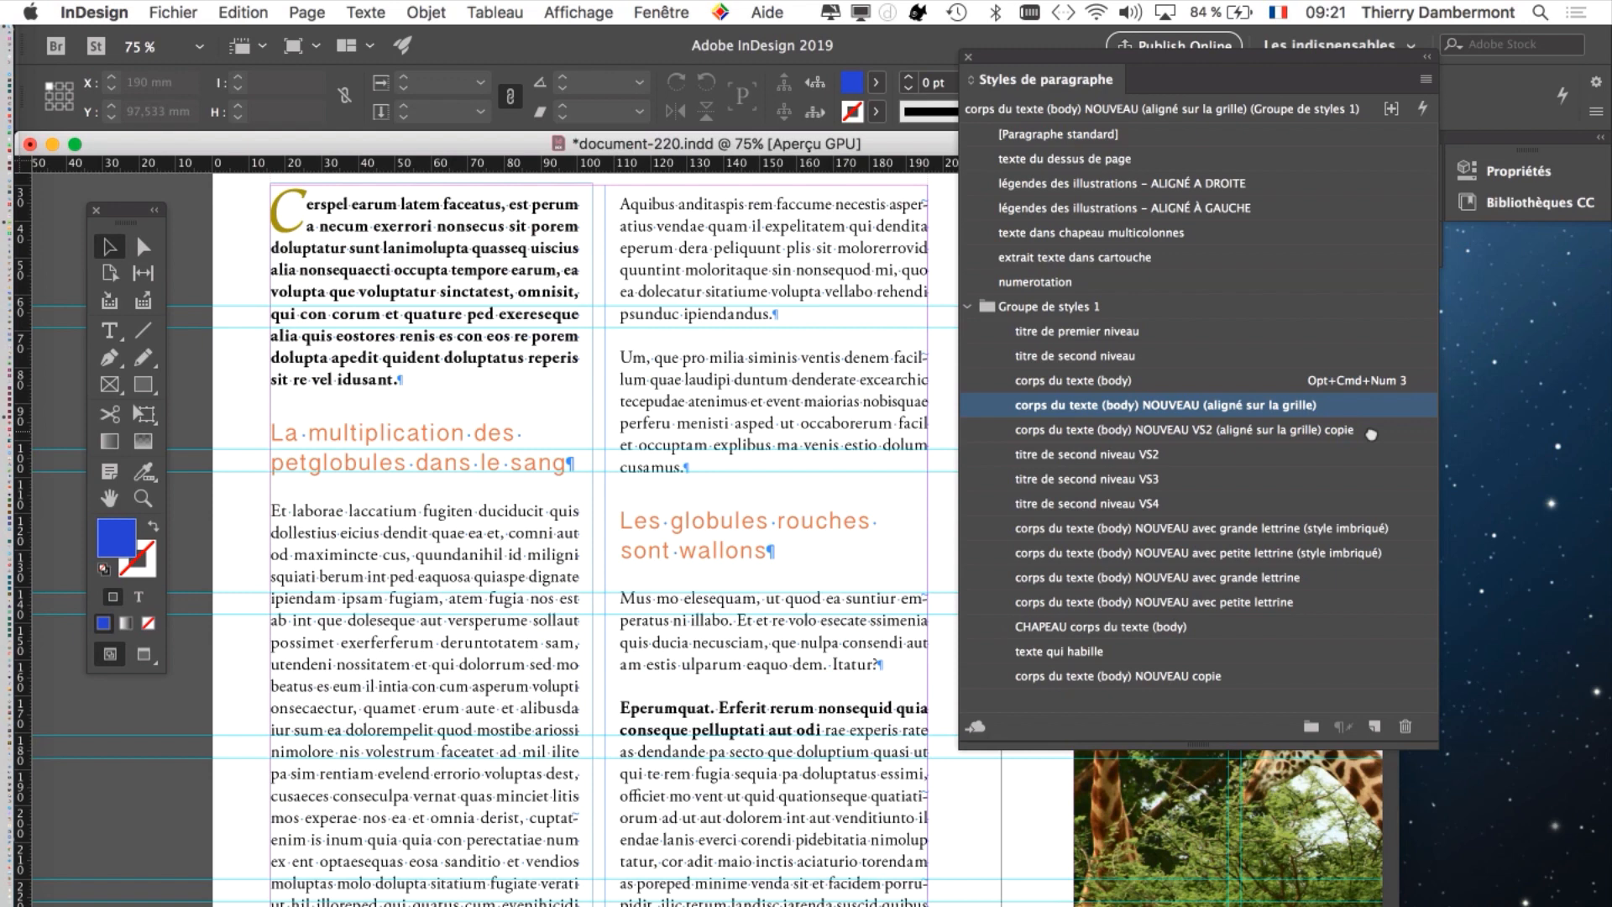
# - Remove "copie" from the duplicated style's name, leaving "corps du texte (body) NOUVEAU VS2 (aligné sur la grille)"
pyautogui.click(1384, 431)
pyautogui.click(1396, 433)
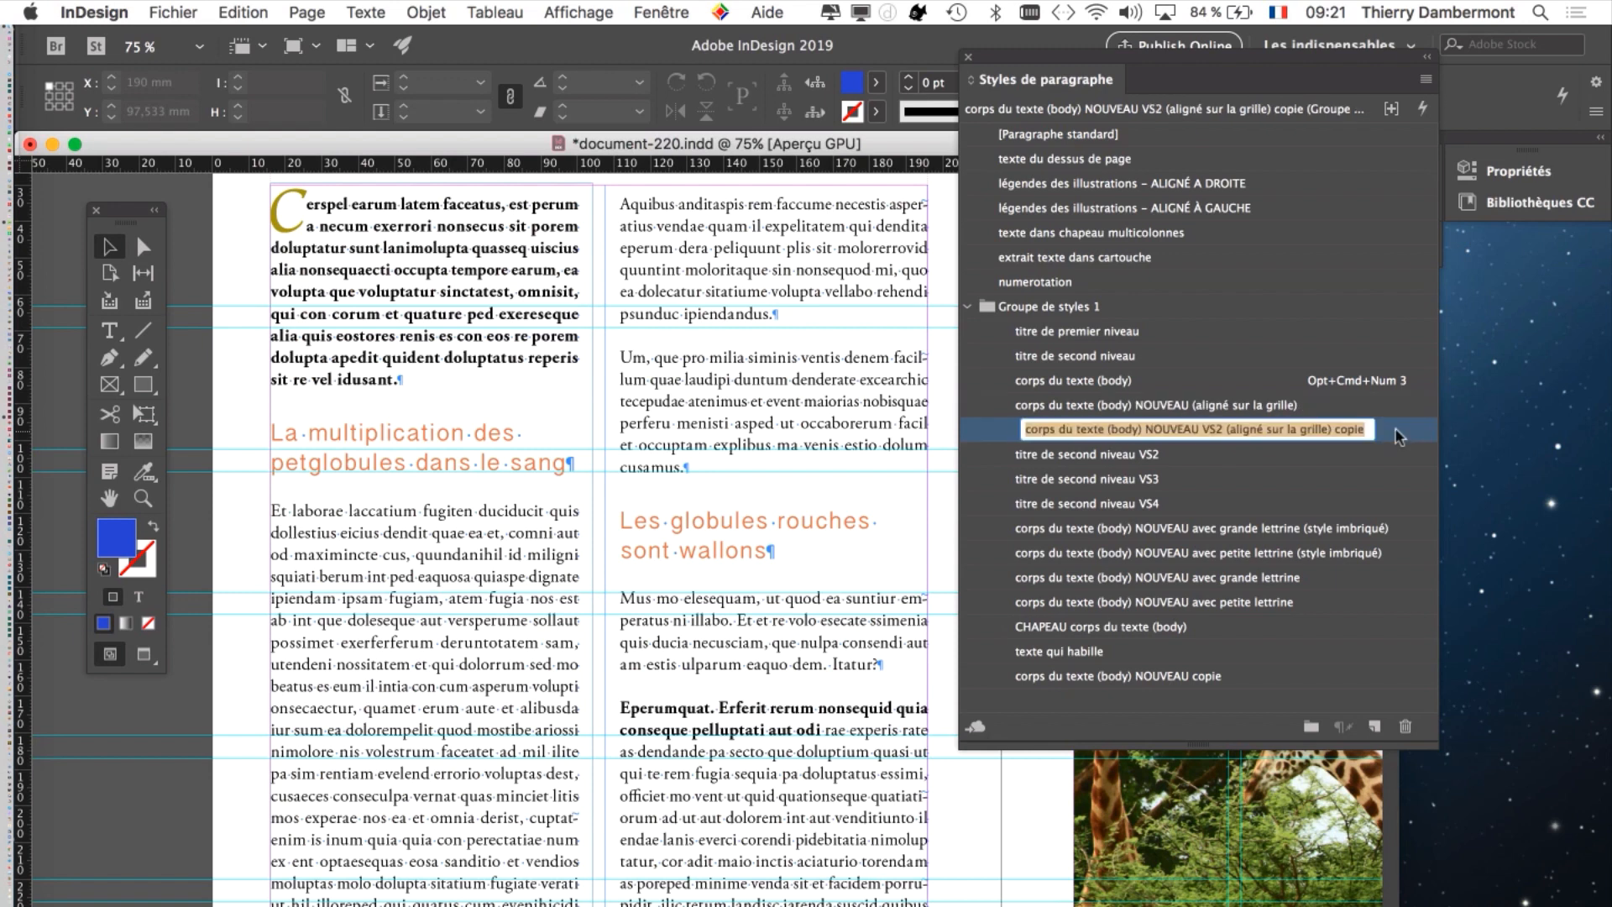
pyautogui.click(1395, 432)
pyautogui.doubleClick(1406, 431)
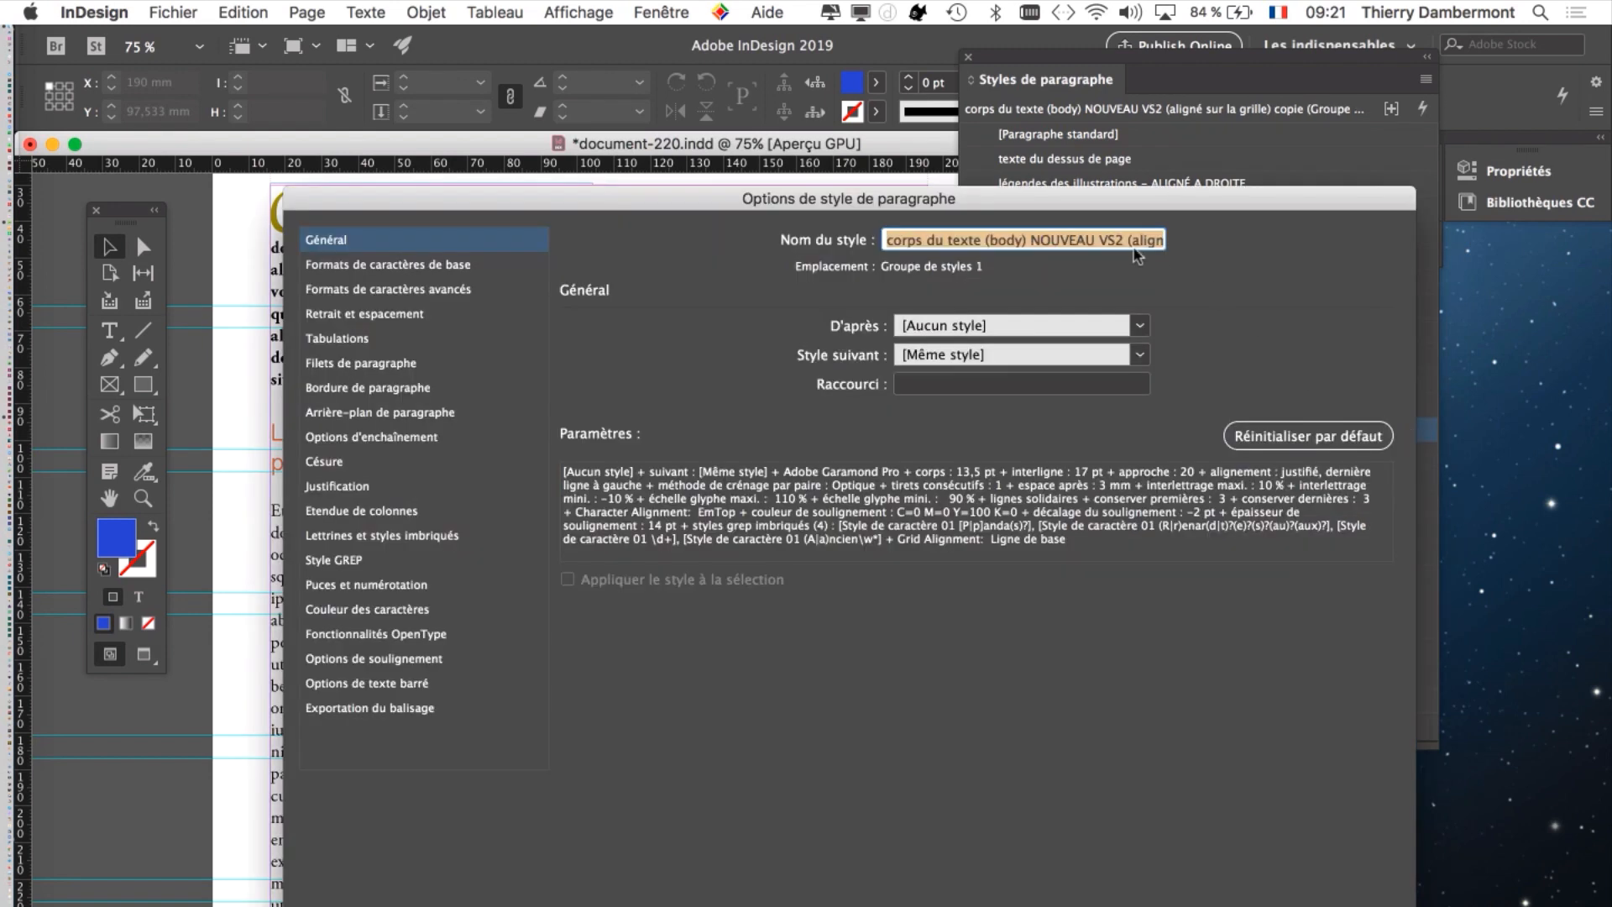
pyautogui.click(1132, 242)
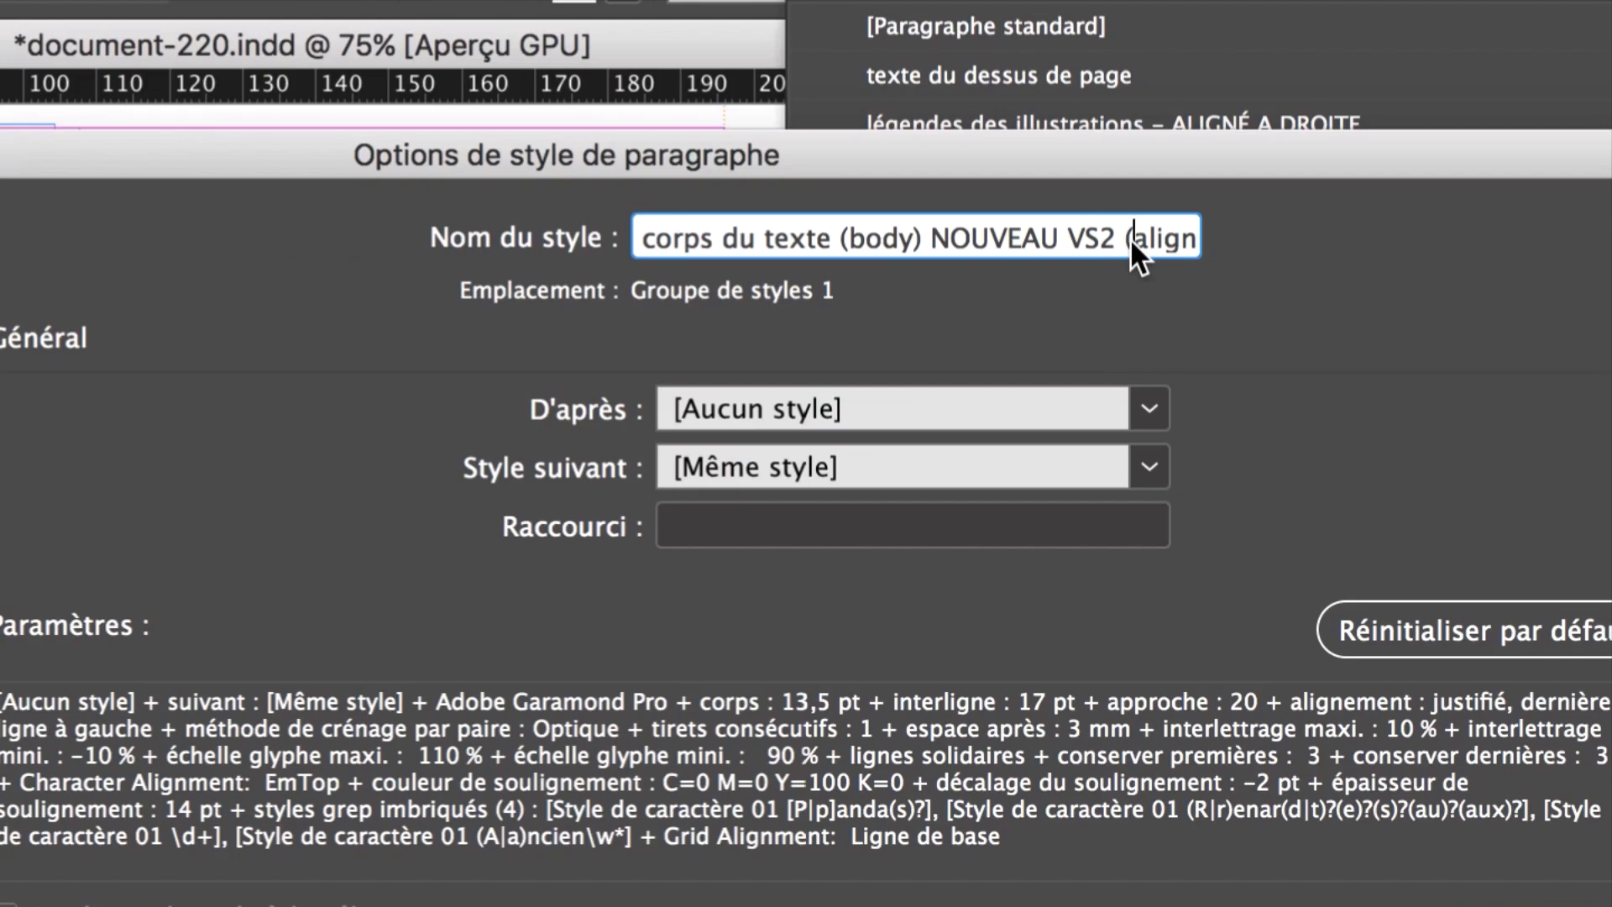
pyautogui.click(927, 238)
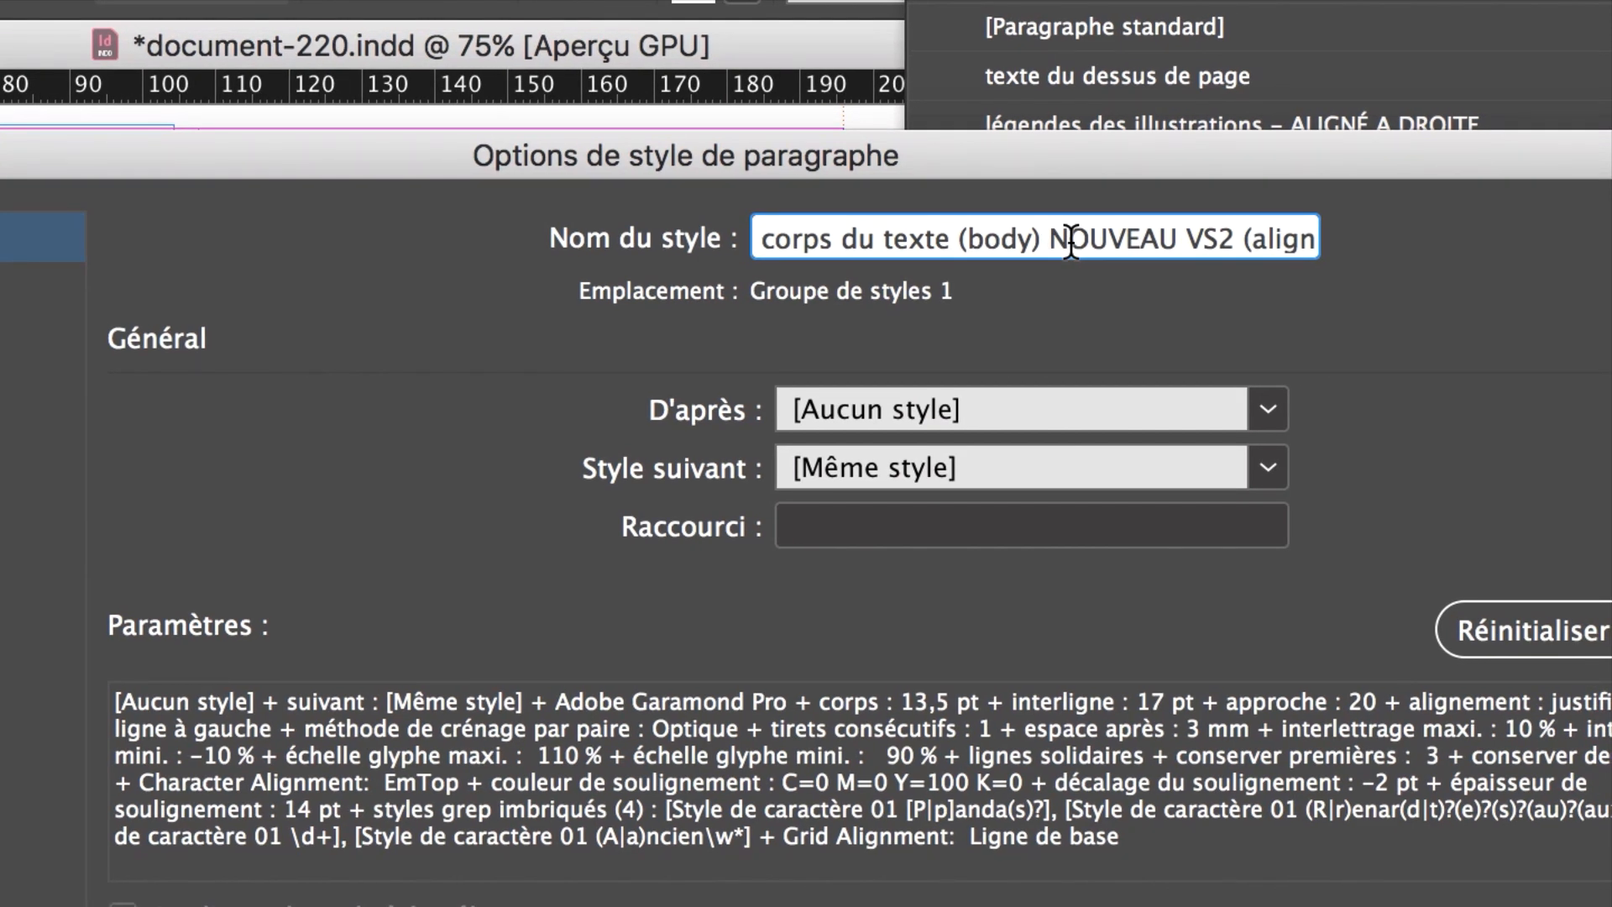
pyautogui.click(1082, 242)
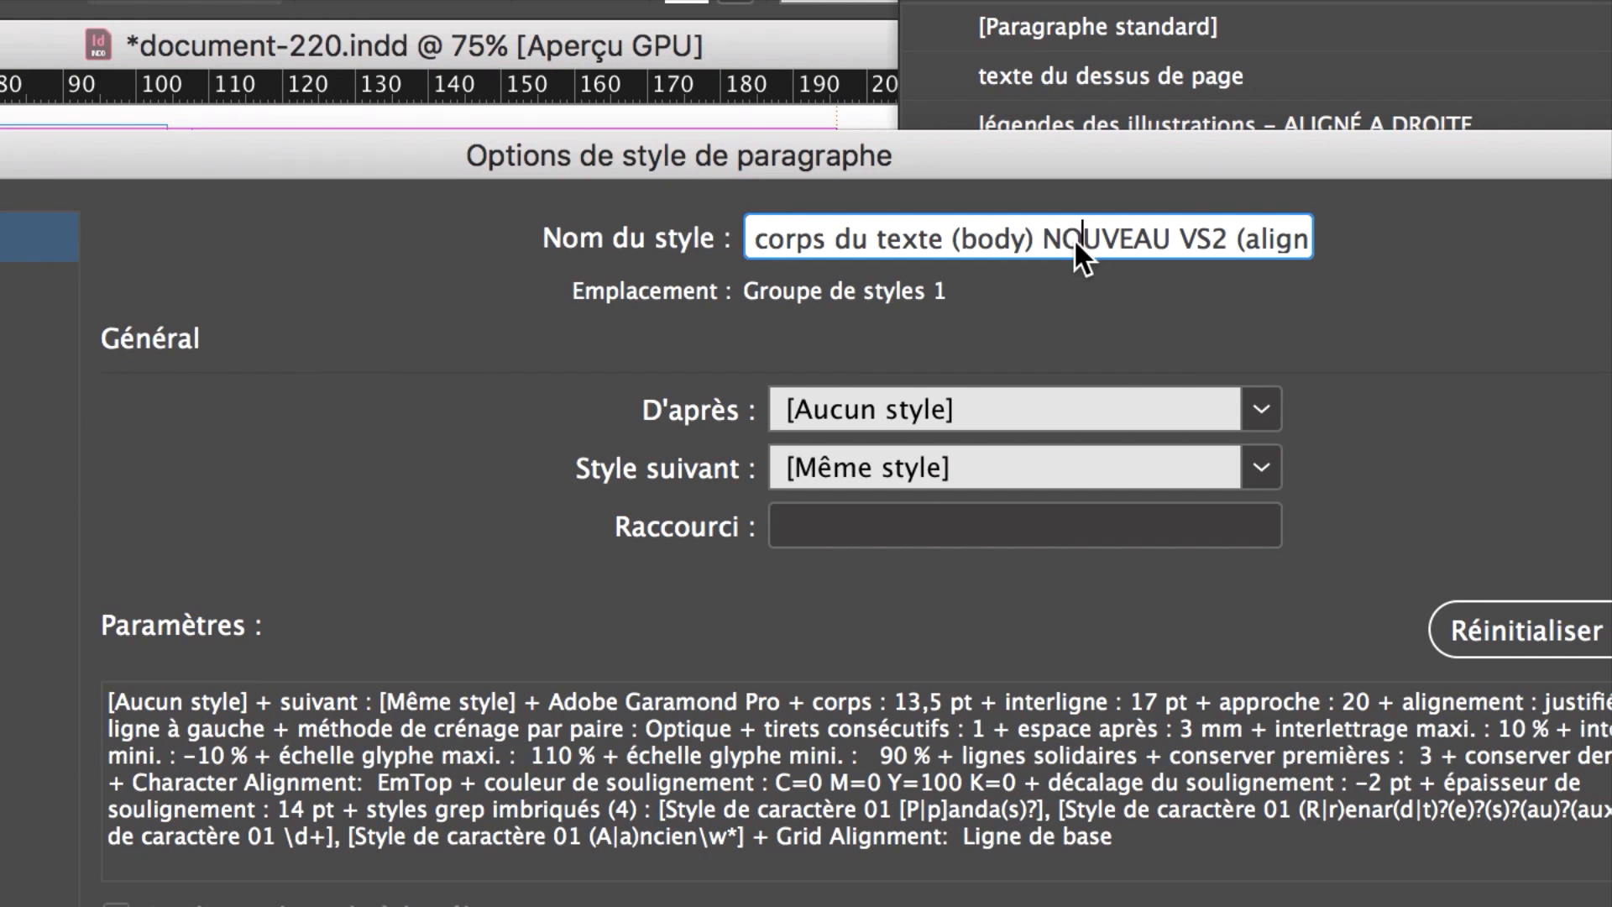
pyautogui.press('Right')
pyautogui.press('Right')
pyautogui.press('Right')
pyautogui.press('Right')
pyautogui.press('Right')
pyautogui.press('Right')
pyautogui.press('Right')
pyautogui.press('Right')
pyautogui.press('Right')
pyautogui.press('Right')
pyautogui.press('Right')
pyautogui.press('Right')
pyautogui.press('Right')
pyautogui.press('Right')
pyautogui.press('Right')
pyautogui.press('Right')
pyautogui.press('Right')
pyautogui.press('Right')
pyautogui.press('Right')
pyautogui.press('Right')
pyautogui.press('Home')
pyautogui.press('End')
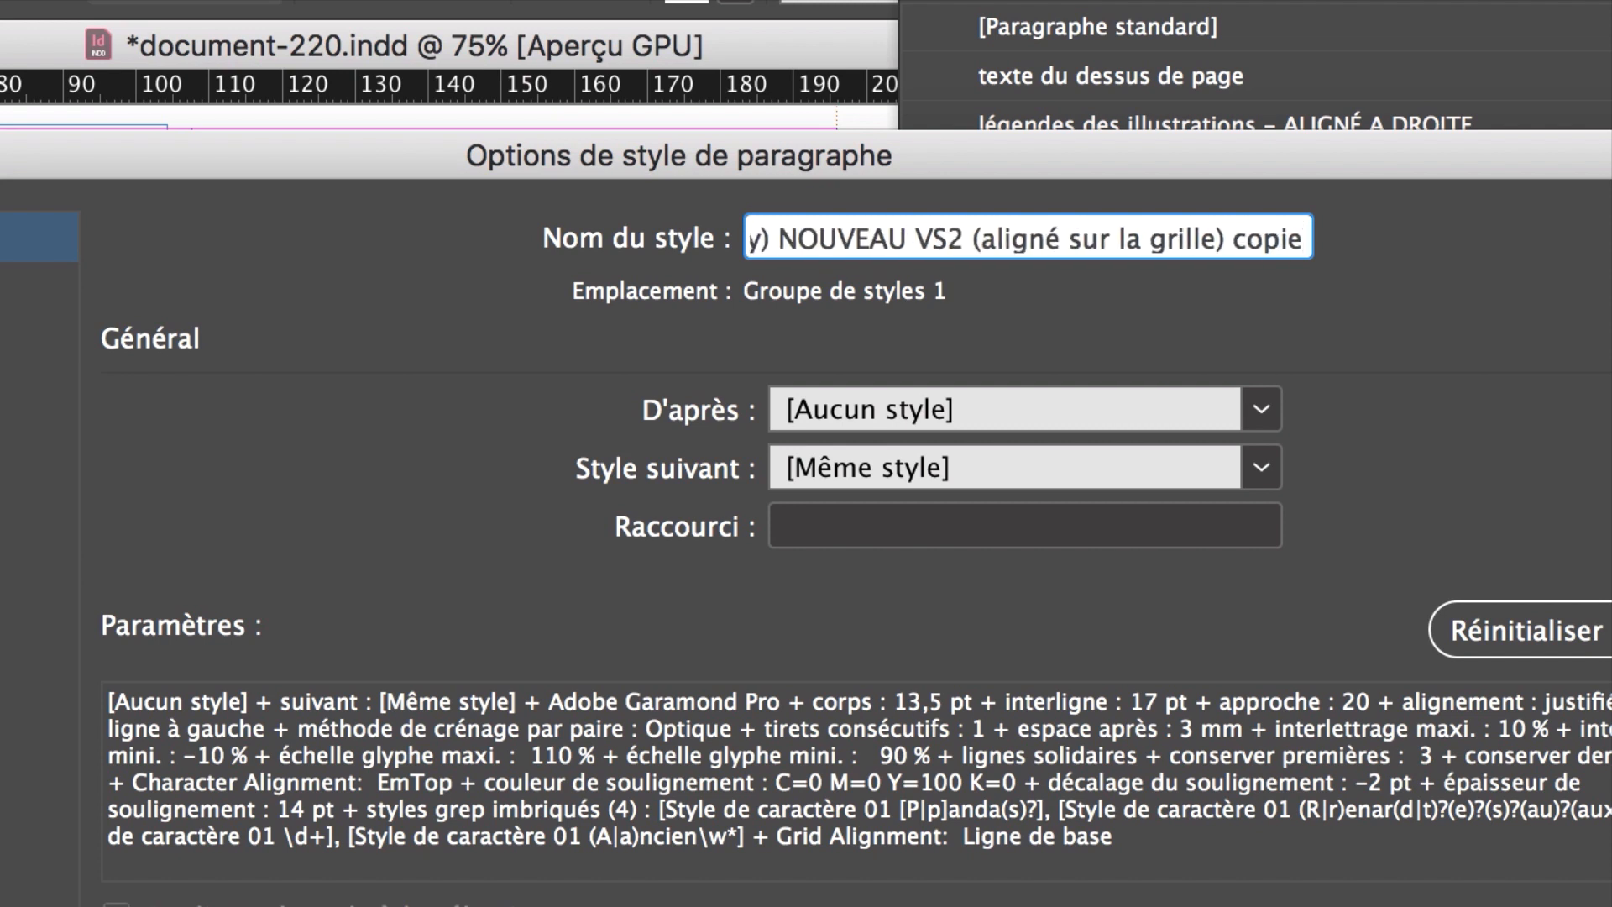
pyautogui.press('Home')
pyautogui.press('End')
pyautogui.press('BackSpace')
pyautogui.press('BackSpace')
pyautogui.press('BackSpace')
pyautogui.press('BackSpace')
pyautogui.press('BackSpace')
pyautogui.press('BackSpace')
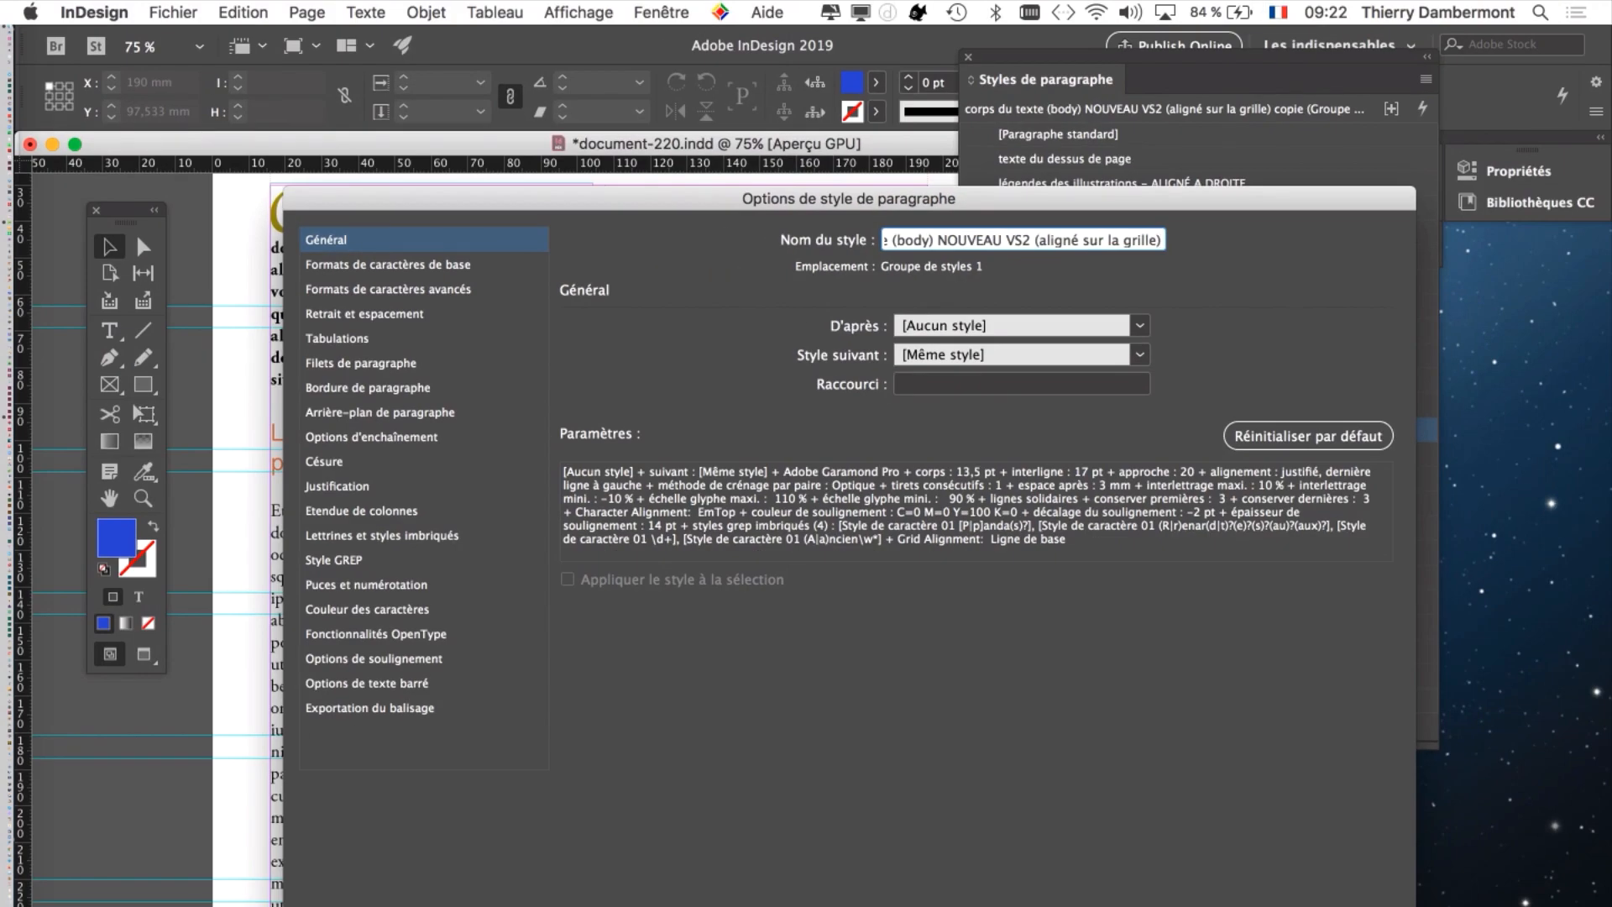
pyautogui.press('Return')
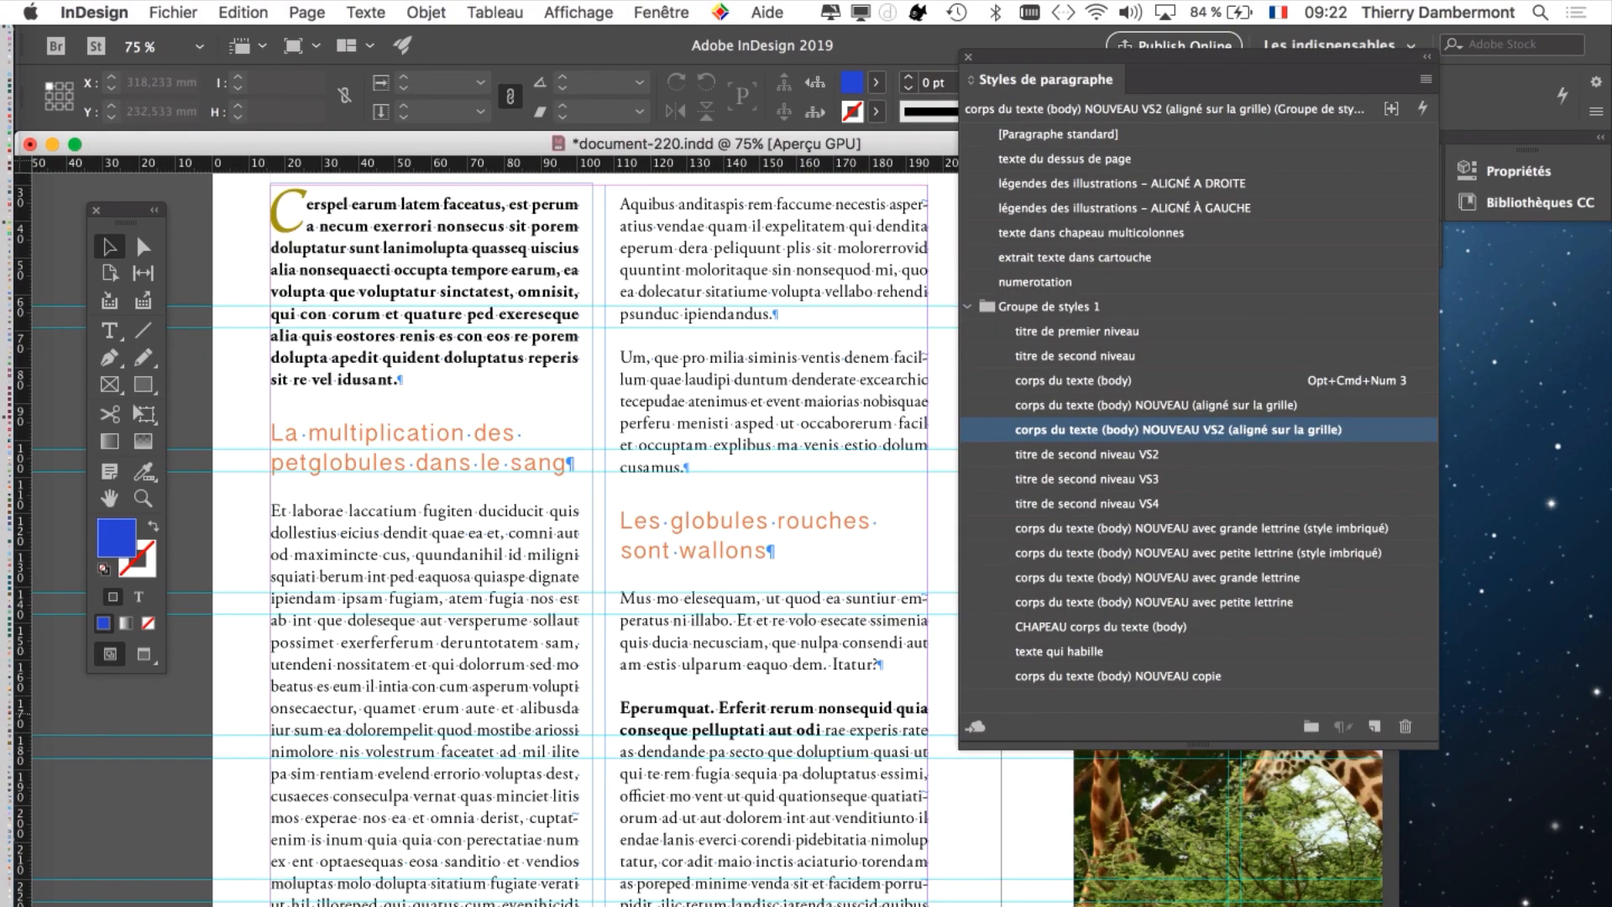
# - Show the page in preview mode without guides or hidden characters, and shift the floating tools and paragraph style list around the columns
pyautogui.moveTo(136, 233); pyautogui.dragTo(98, 234)
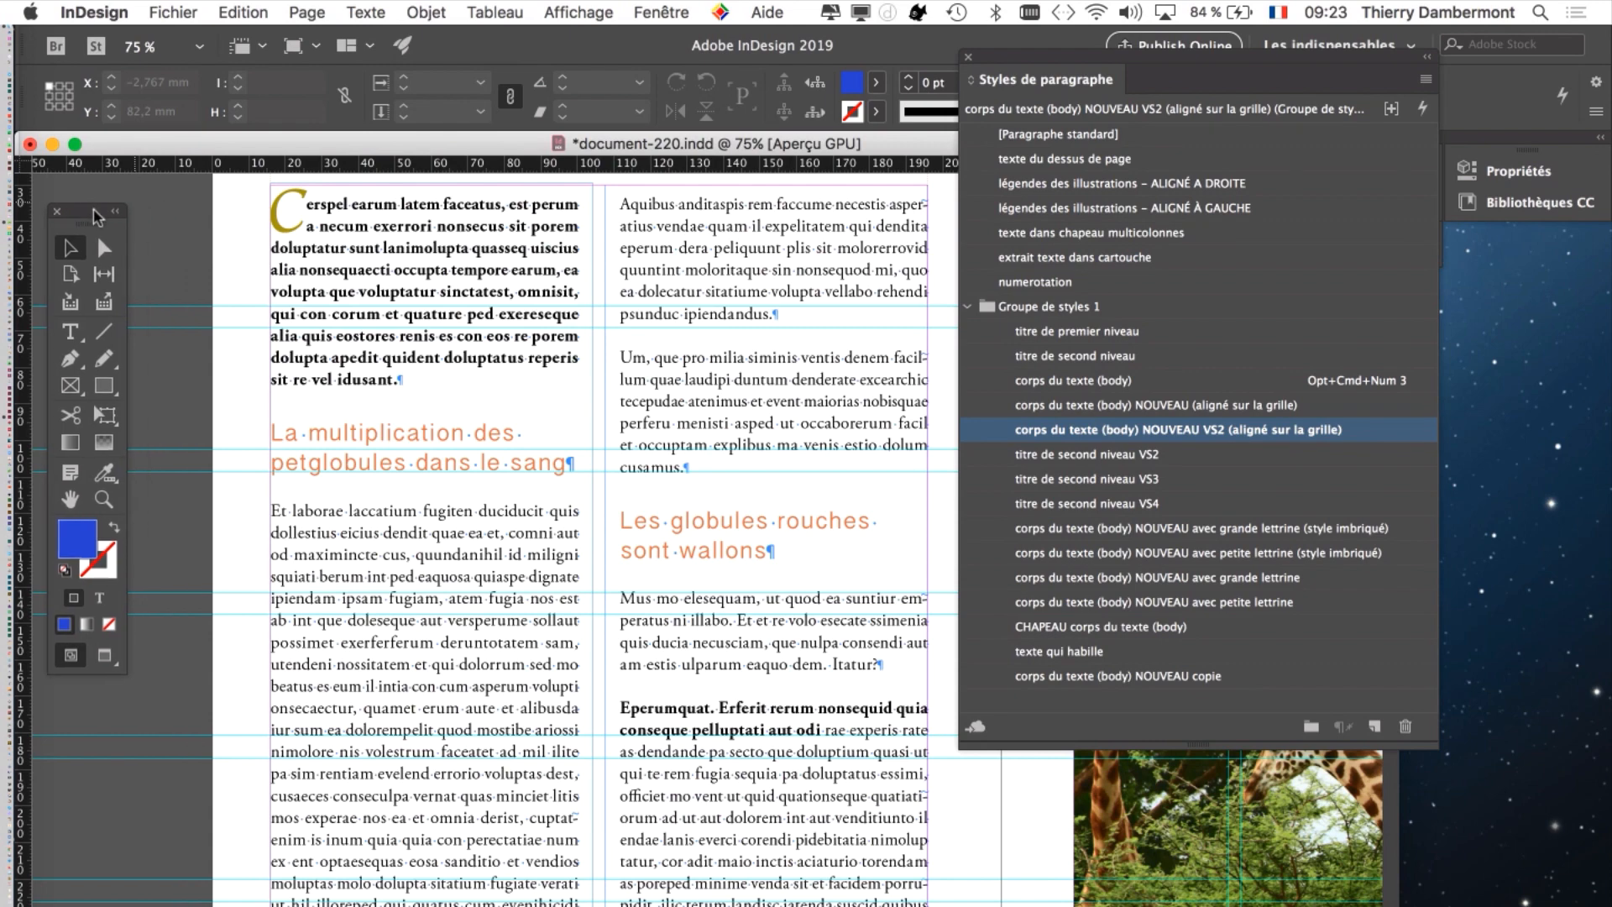
pyautogui.moveTo(25, 714)
pyautogui.press('w')
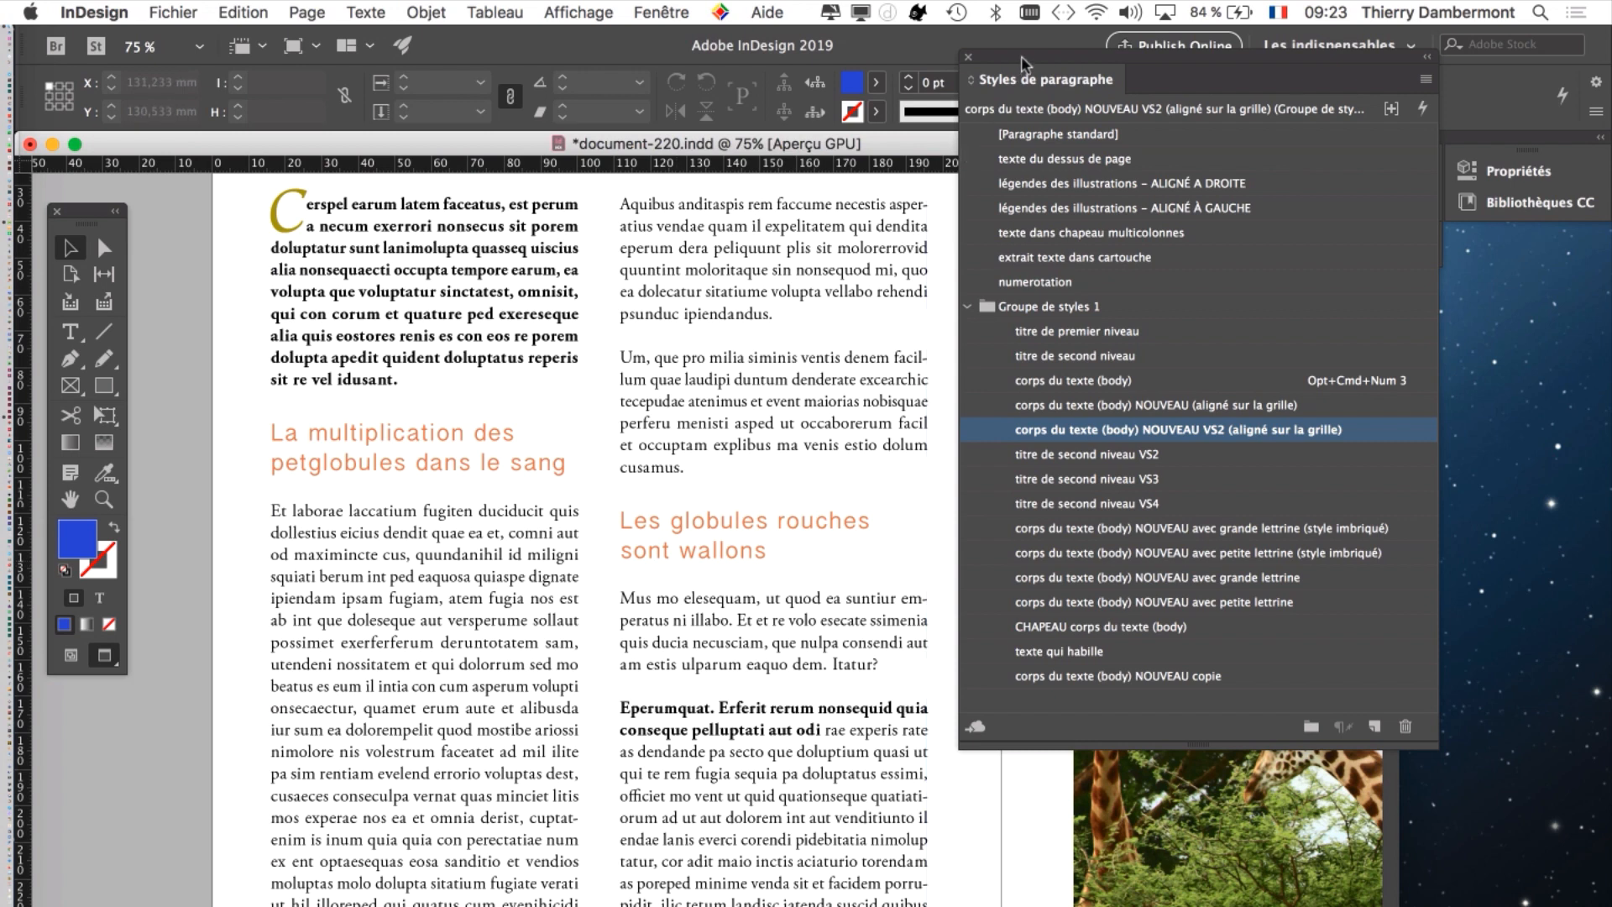
pyautogui.moveTo(1023, 64); pyautogui.dragTo(1025, 115)
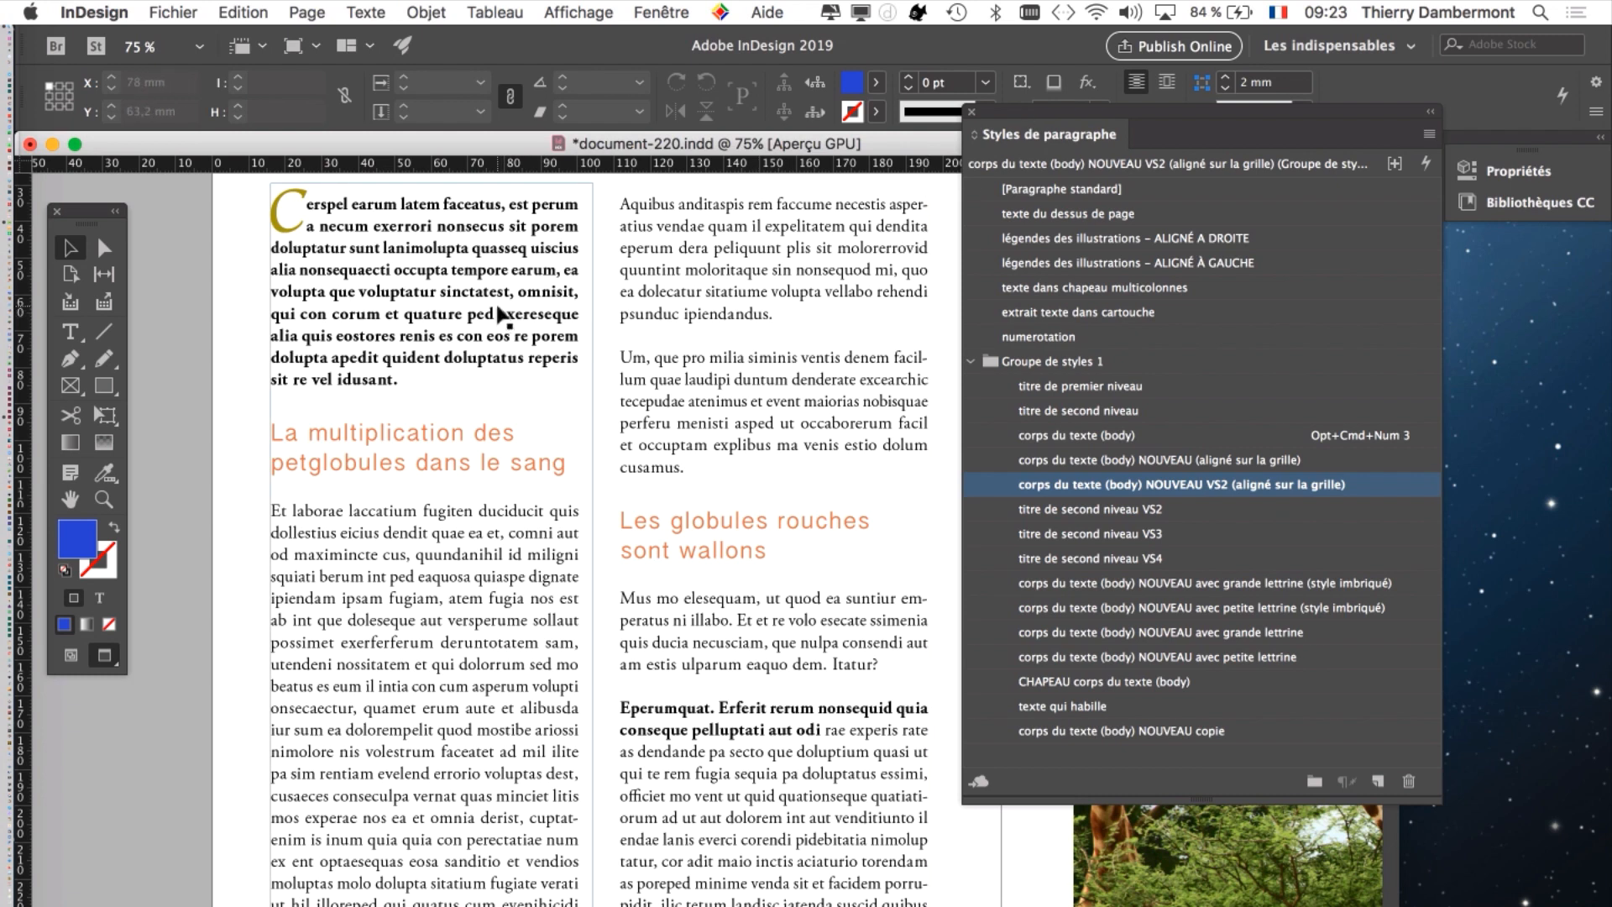
# - Select all the text of the two-column story on page 10 and move the paragraph style list clear of the columns
pyautogui.scroll(-1, 498, 308)
pyautogui.scroll(1, 493, 308)
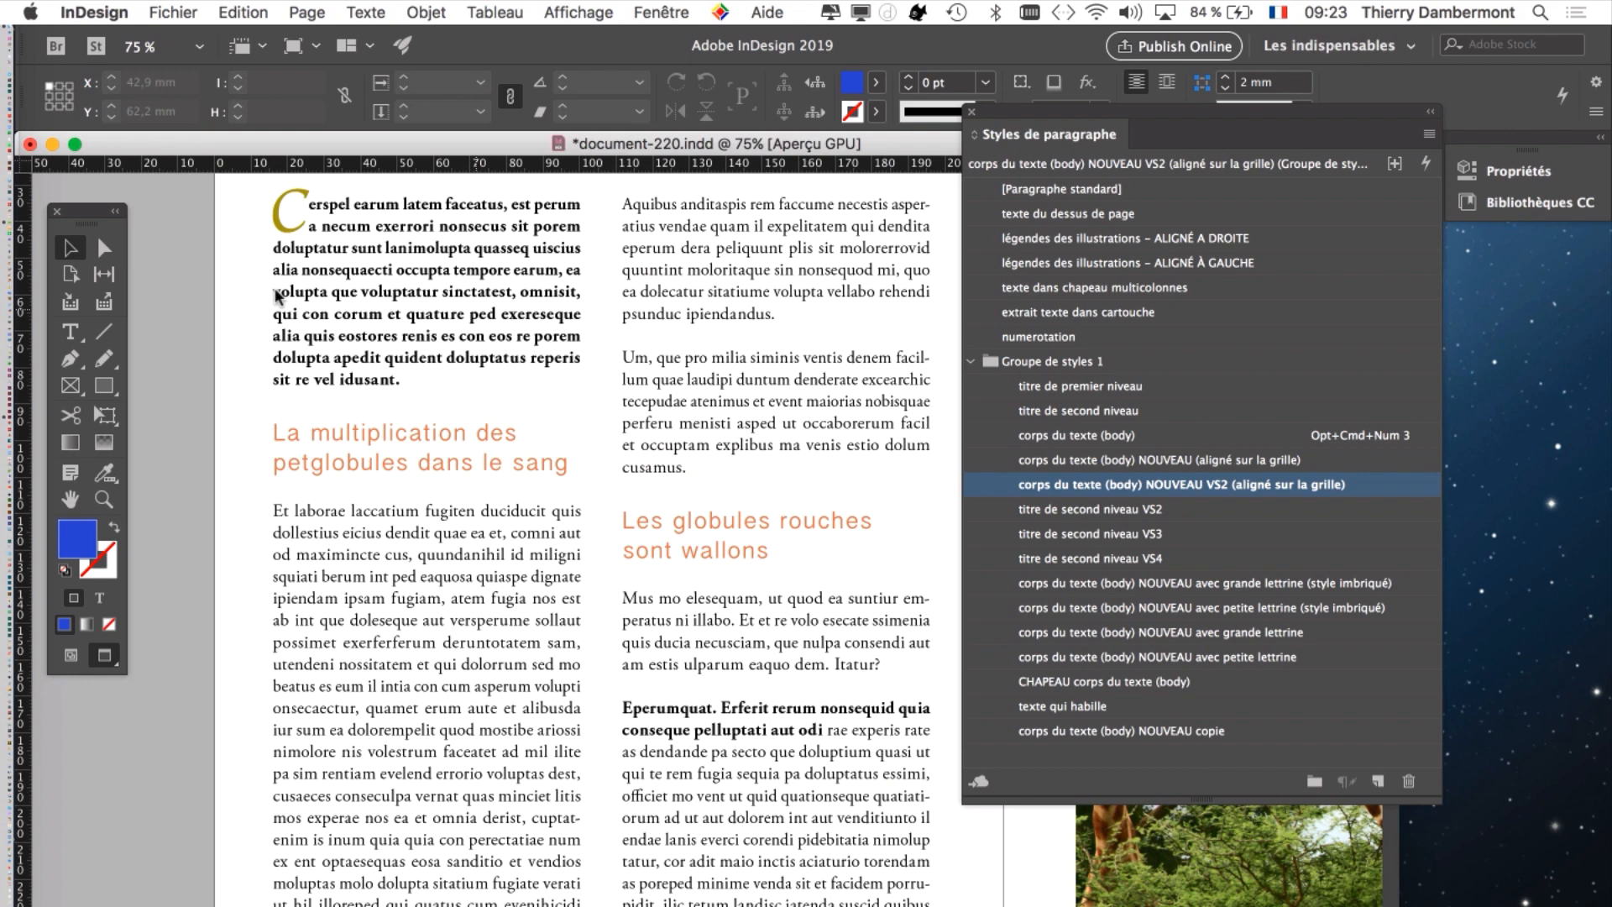
pyautogui.click(71, 333)
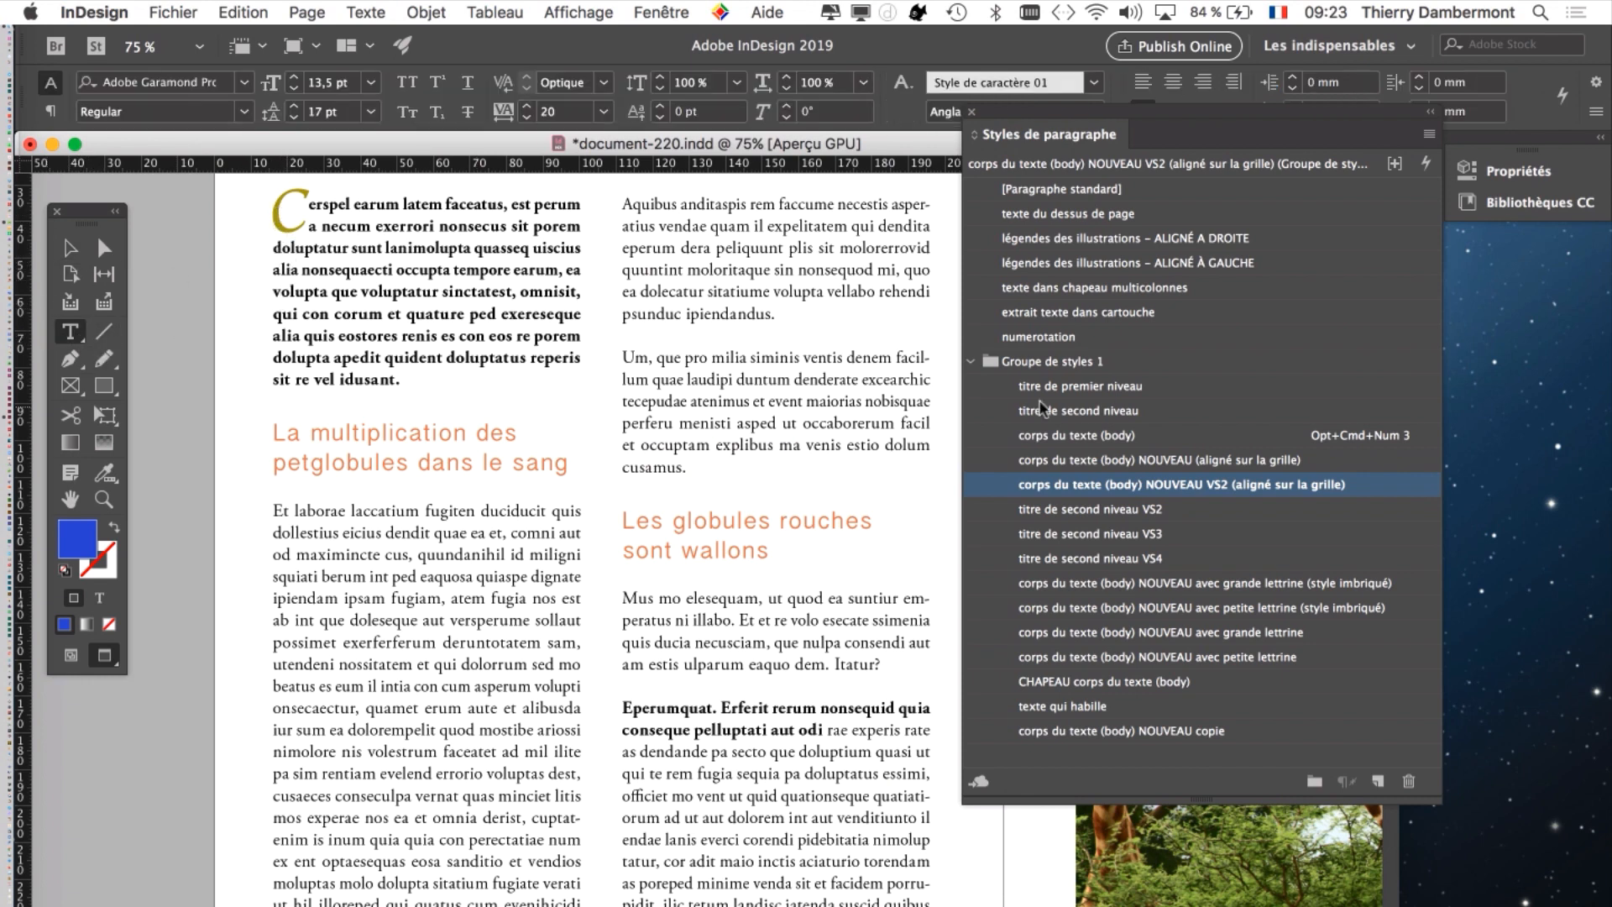
pyautogui.click(528, 550)
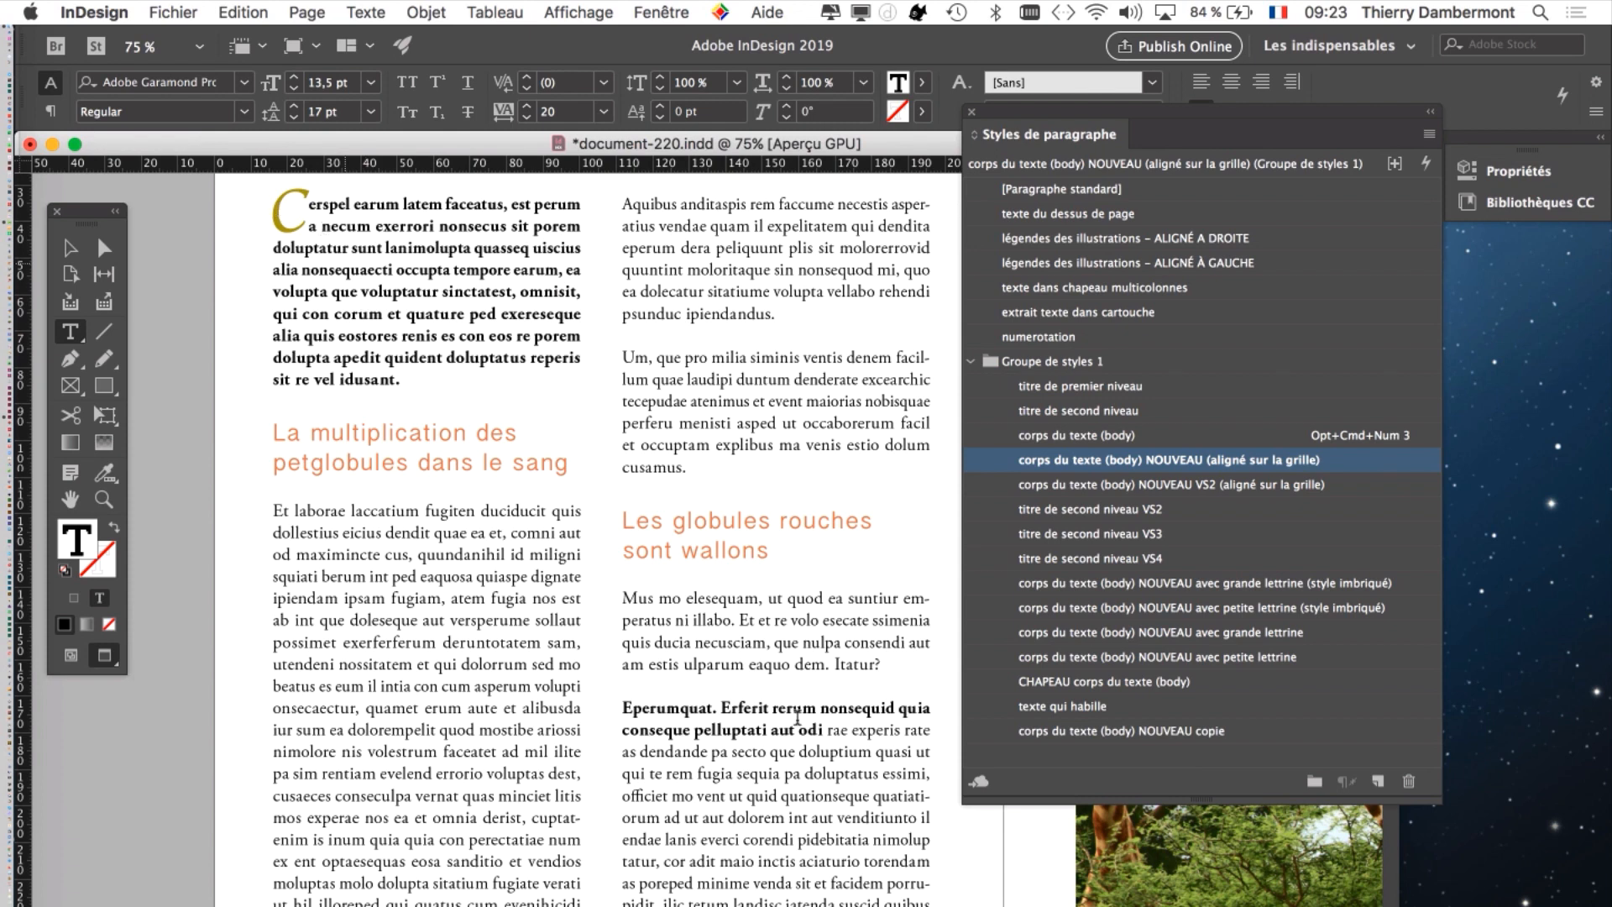
pyautogui.keyDown('alt'); pyautogui.keyDown('super'); pyautogui.click(802, 728); pyautogui.keyUp('super'); pyautogui.keyUp('alt')
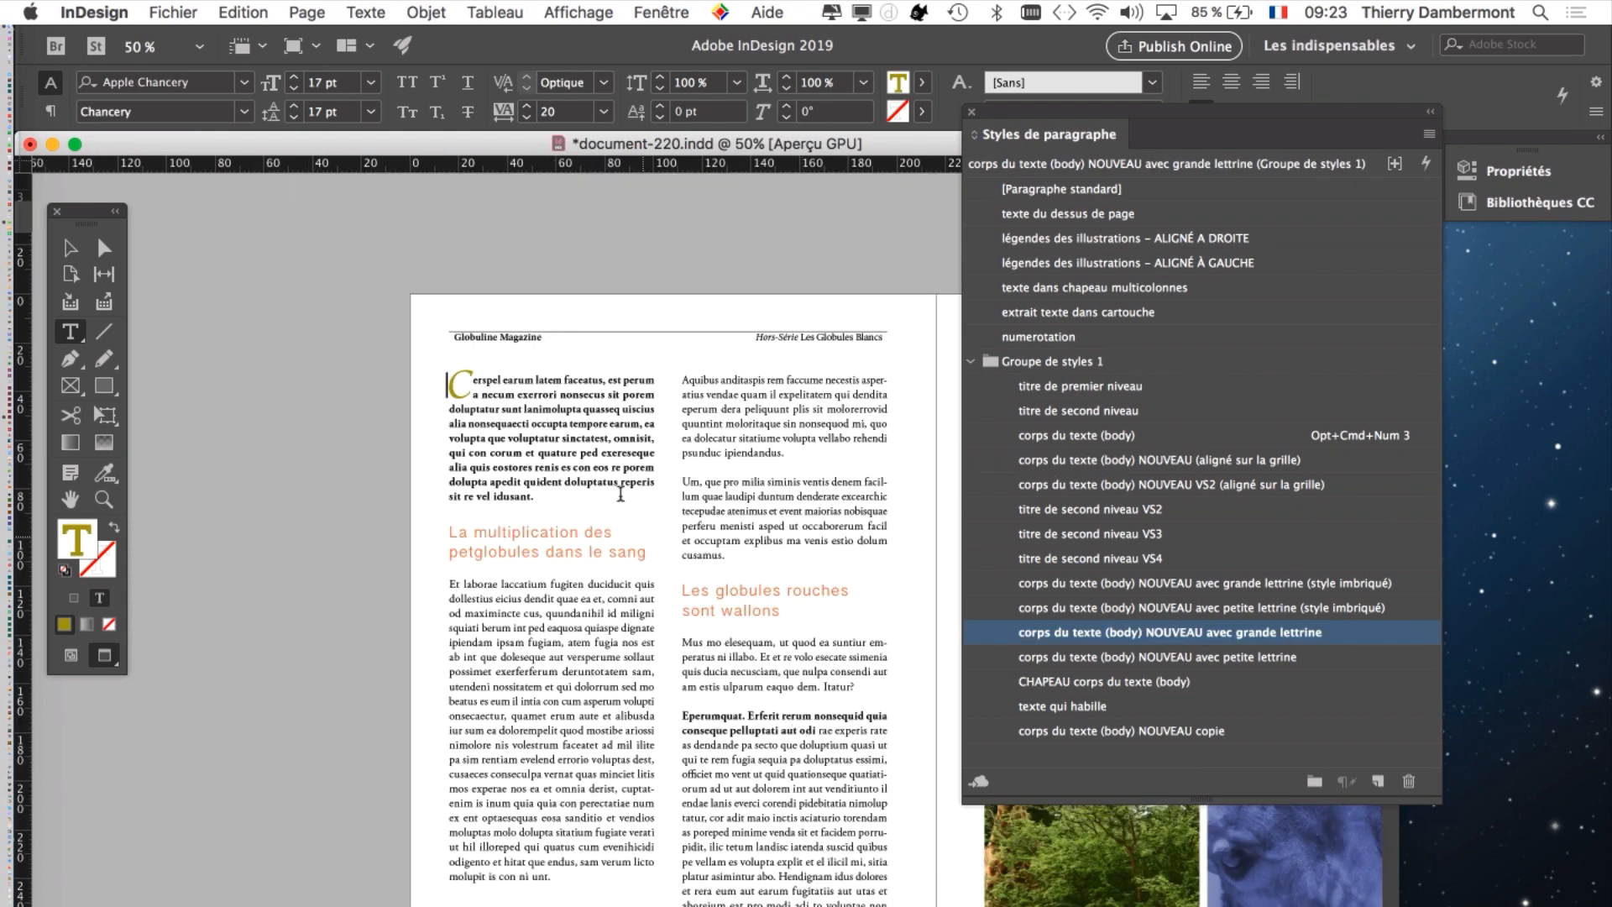
pyautogui.press('super+a')
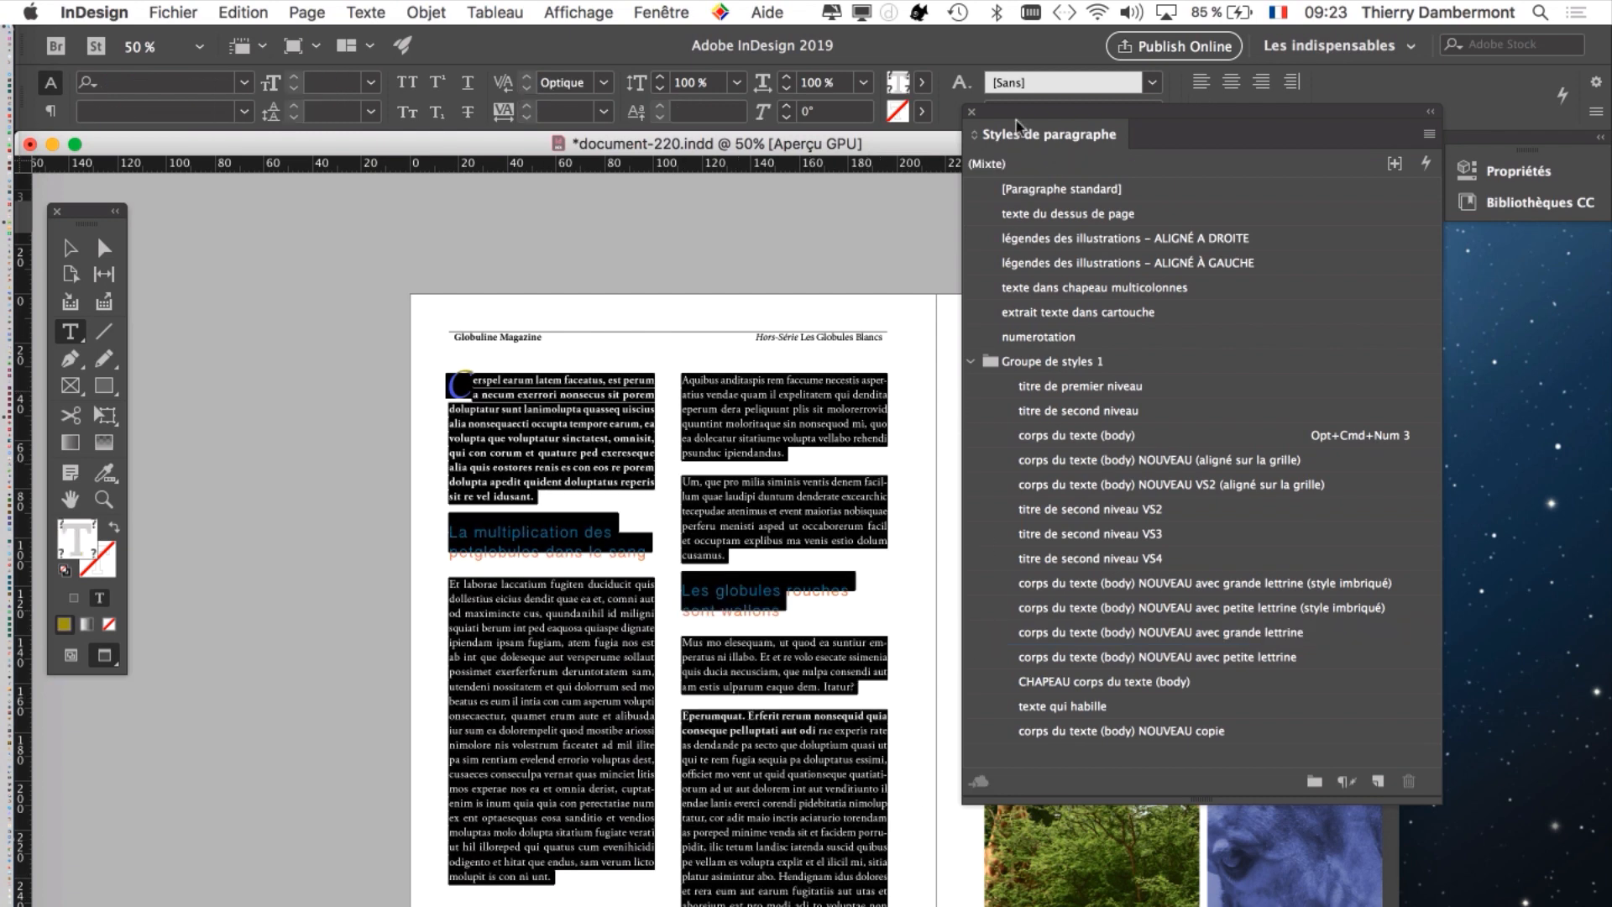
pyautogui.moveTo(1044, 108); pyautogui.dragTo(1209, 138)
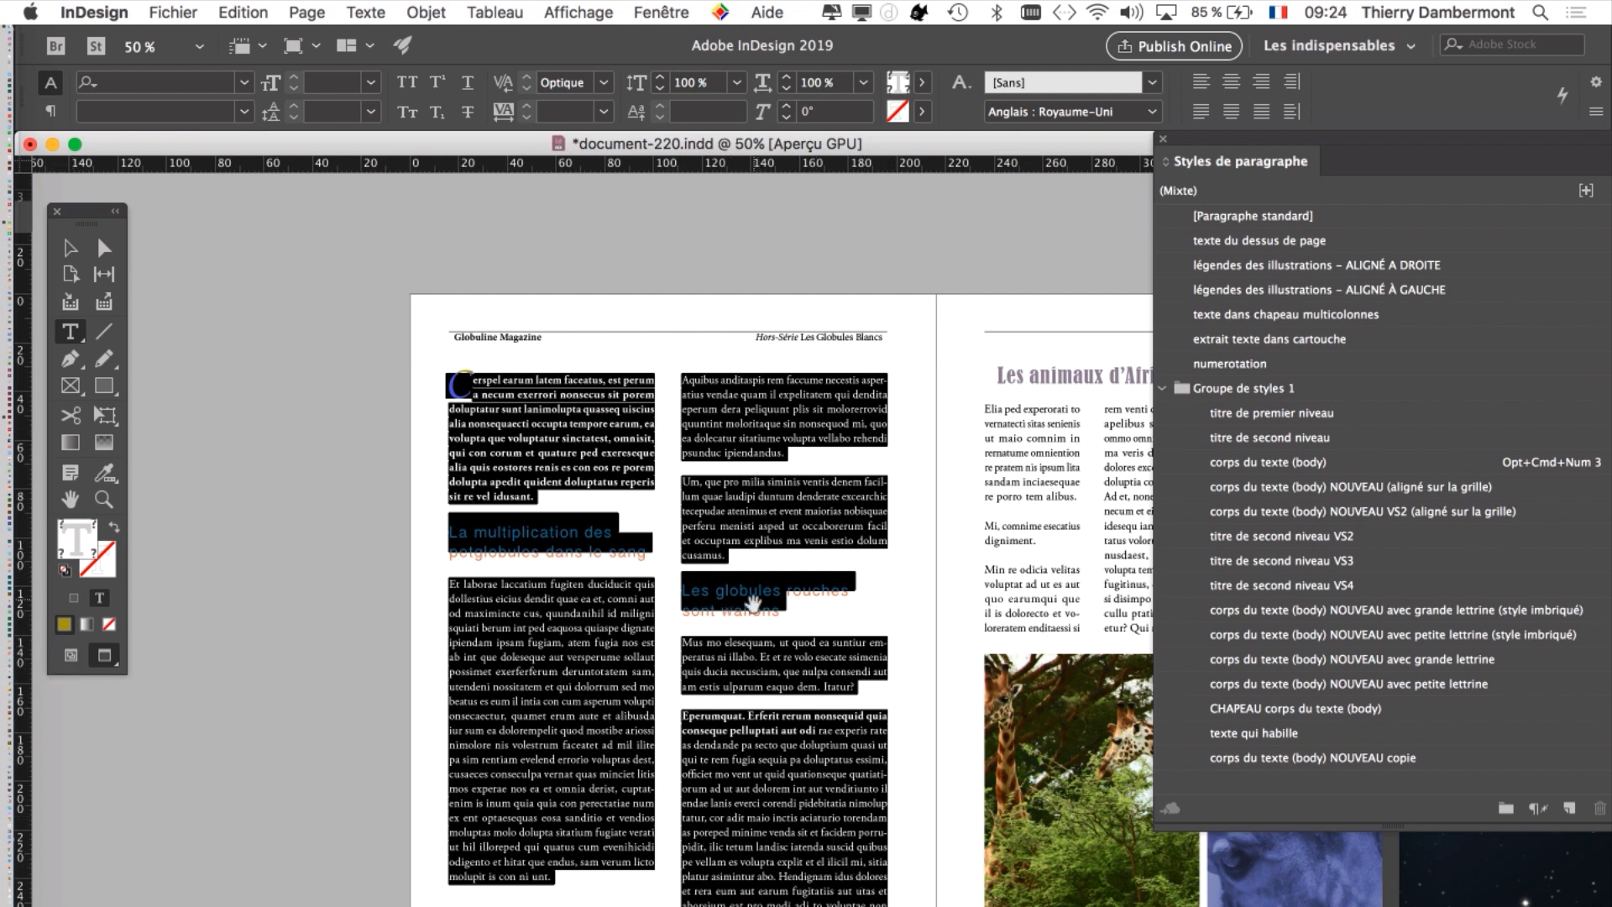
pyautogui.moveTo(754, 572); pyautogui.dragTo(542, 475)
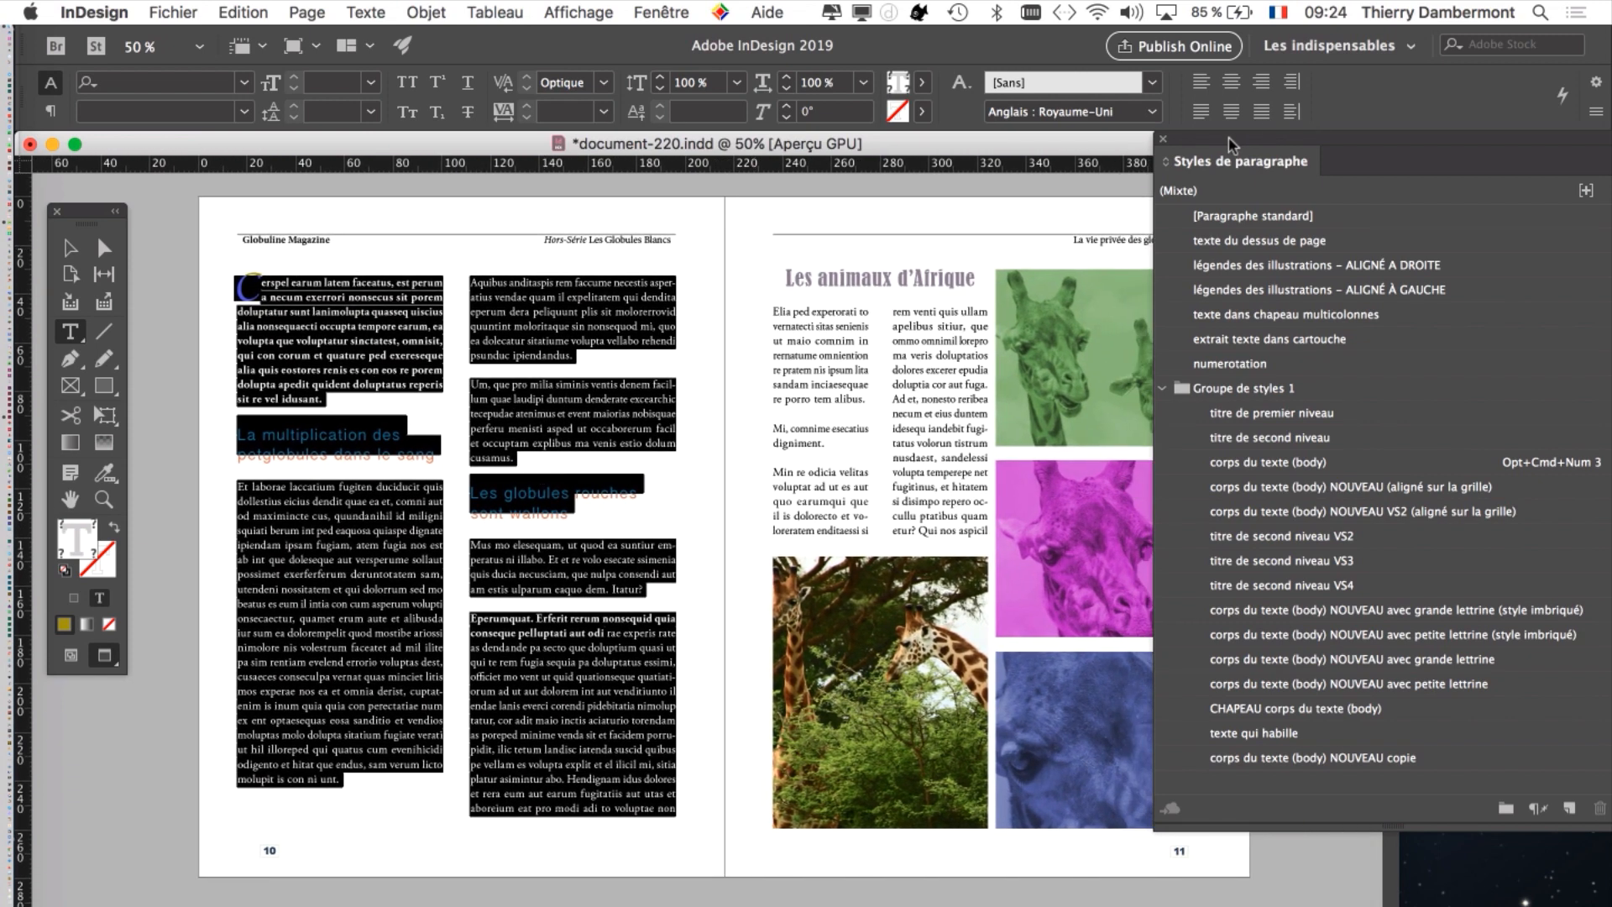
pyautogui.moveTo(1232, 145); pyautogui.dragTo(1184, 198)
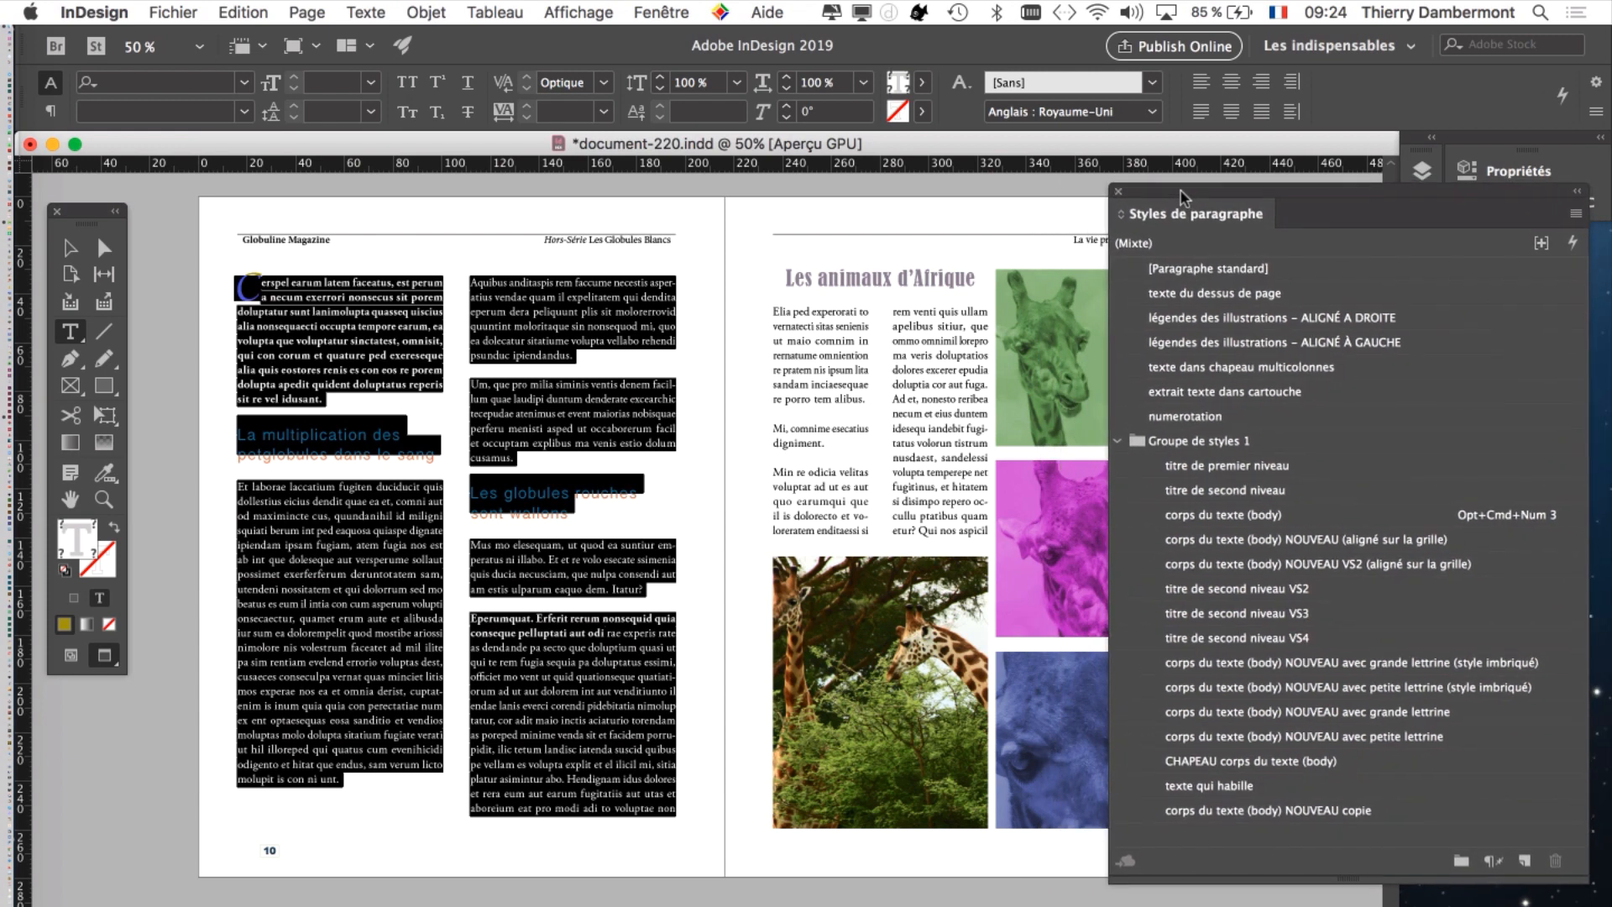
# - Open Find/Replace for the selected text beside the columns, leaving the search and replacement text empty
pyautogui.click(242, 12)
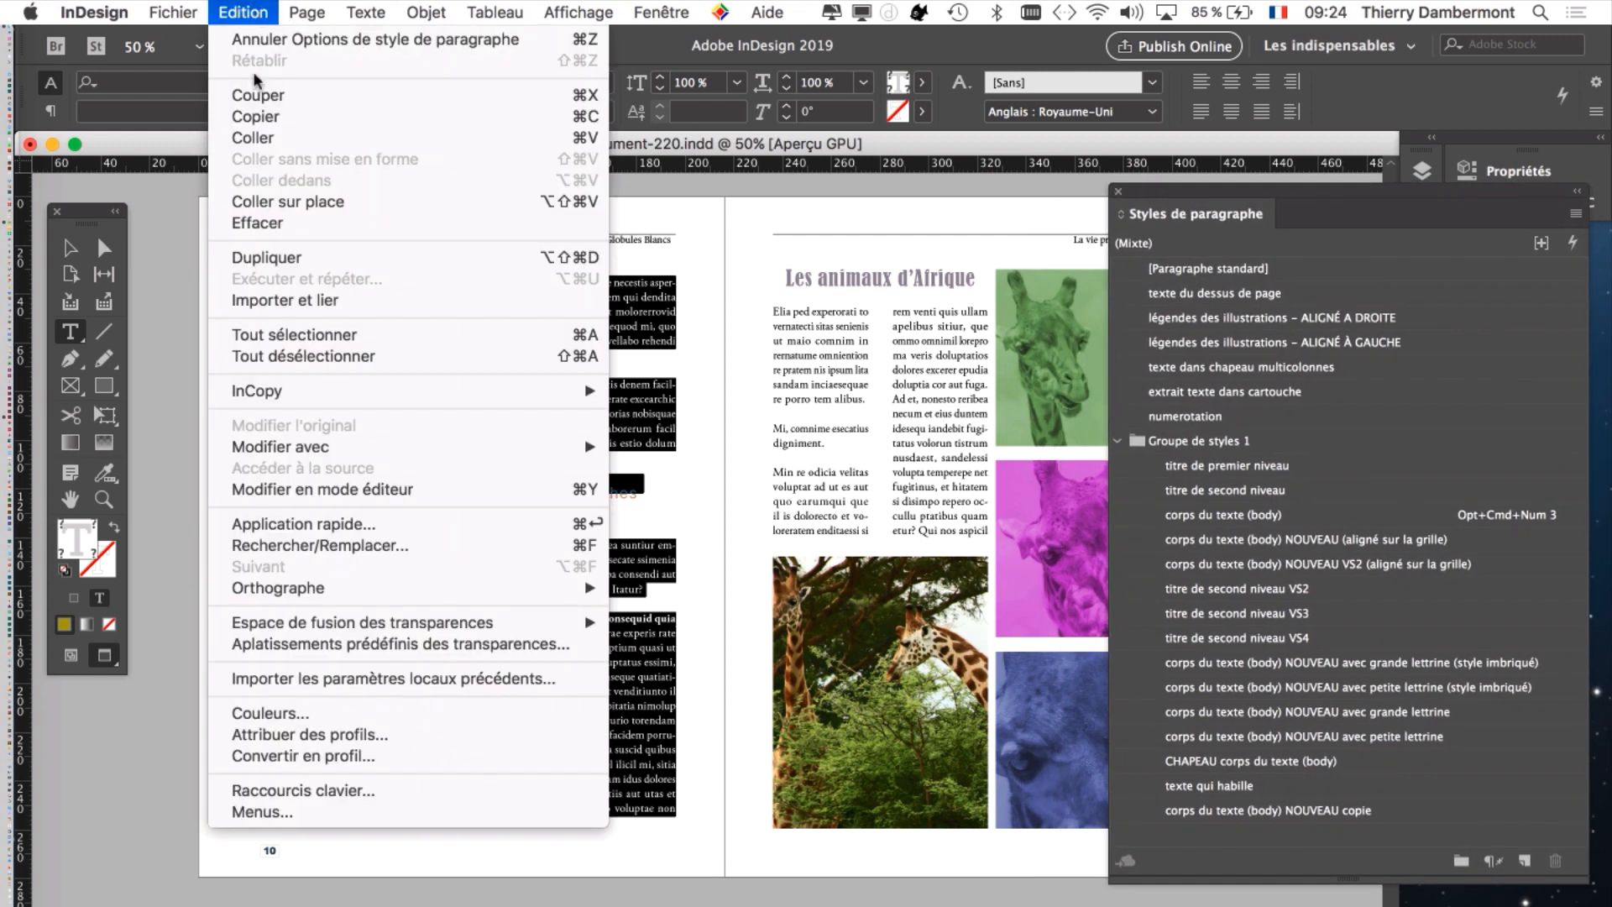
pyautogui.click(396, 546)
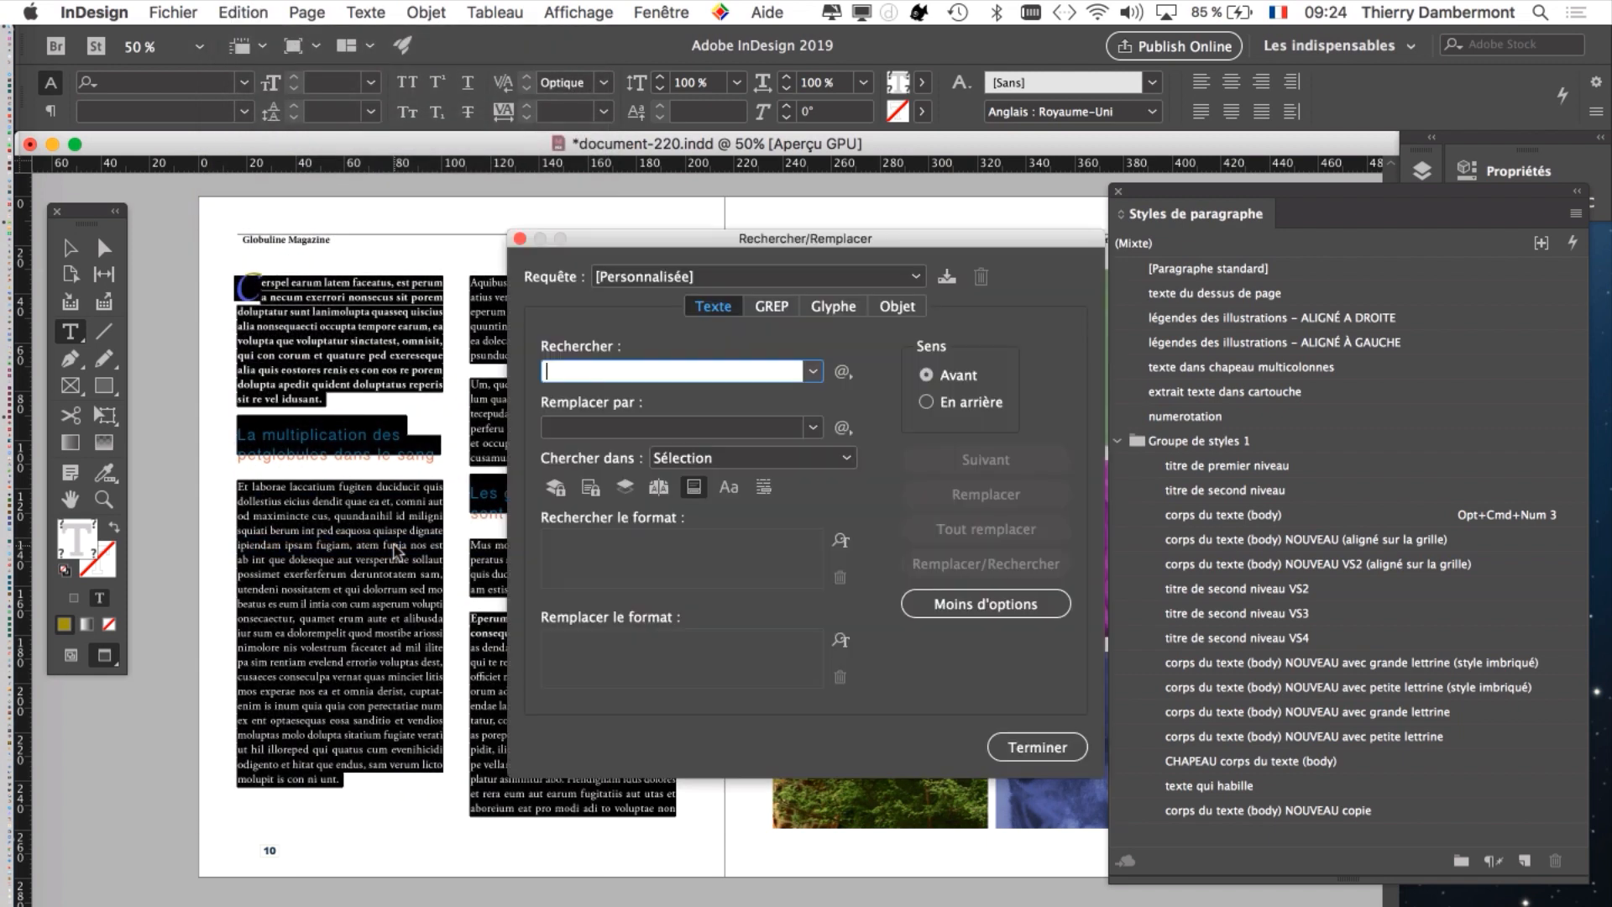
pyautogui.moveTo(614, 249); pyautogui.dragTo(907, 98)
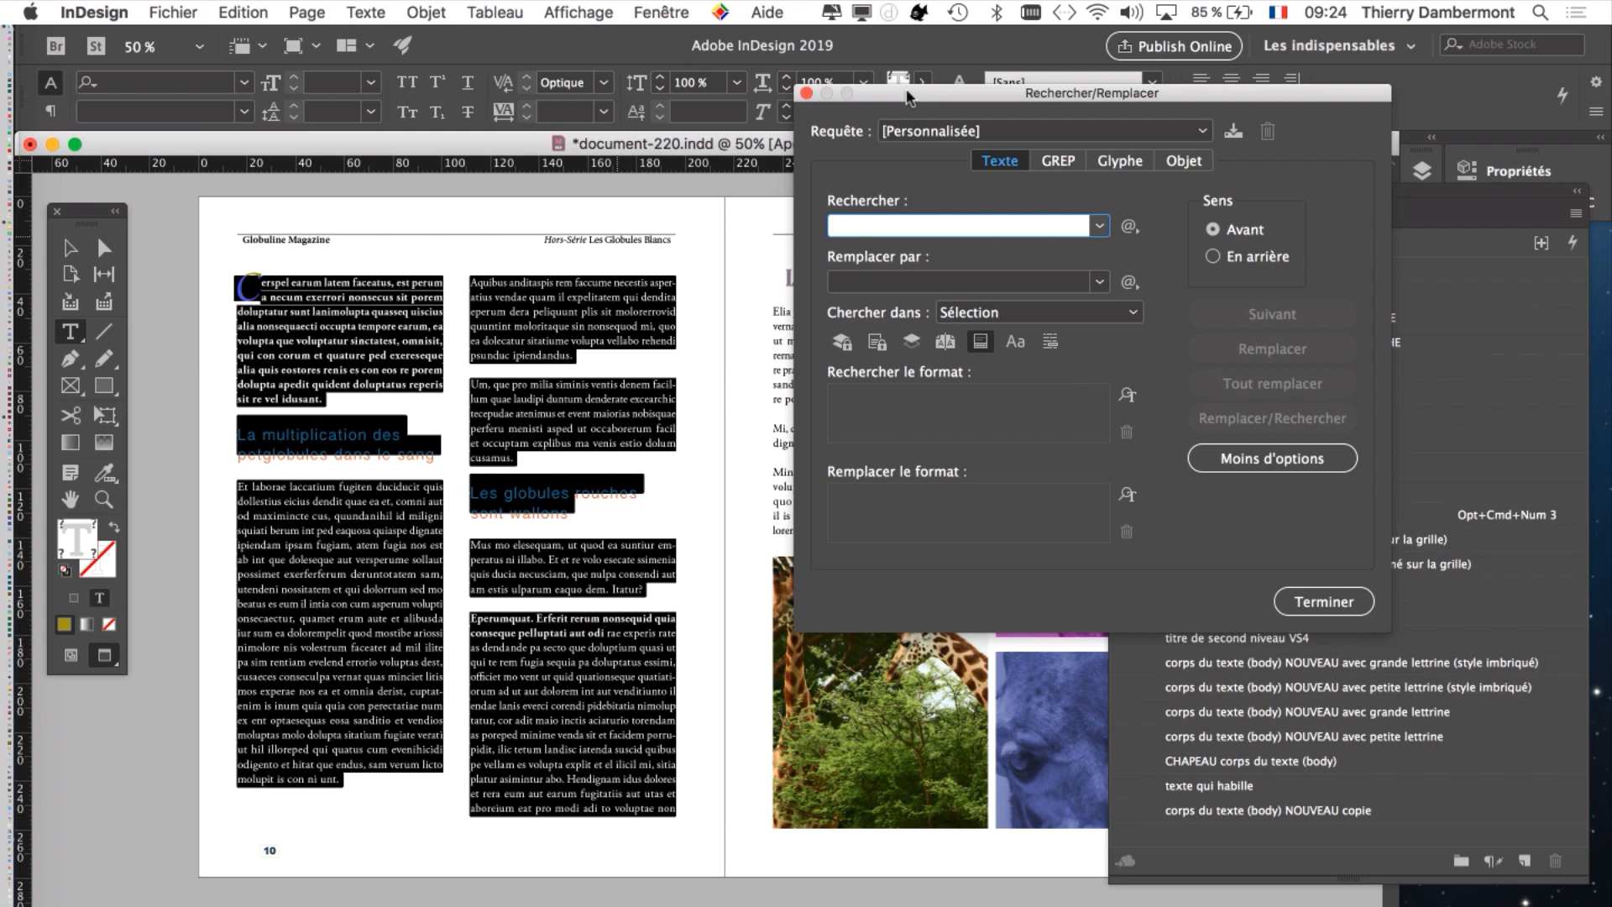
pyautogui.moveTo(907, 93); pyautogui.dragTo(879, 61)
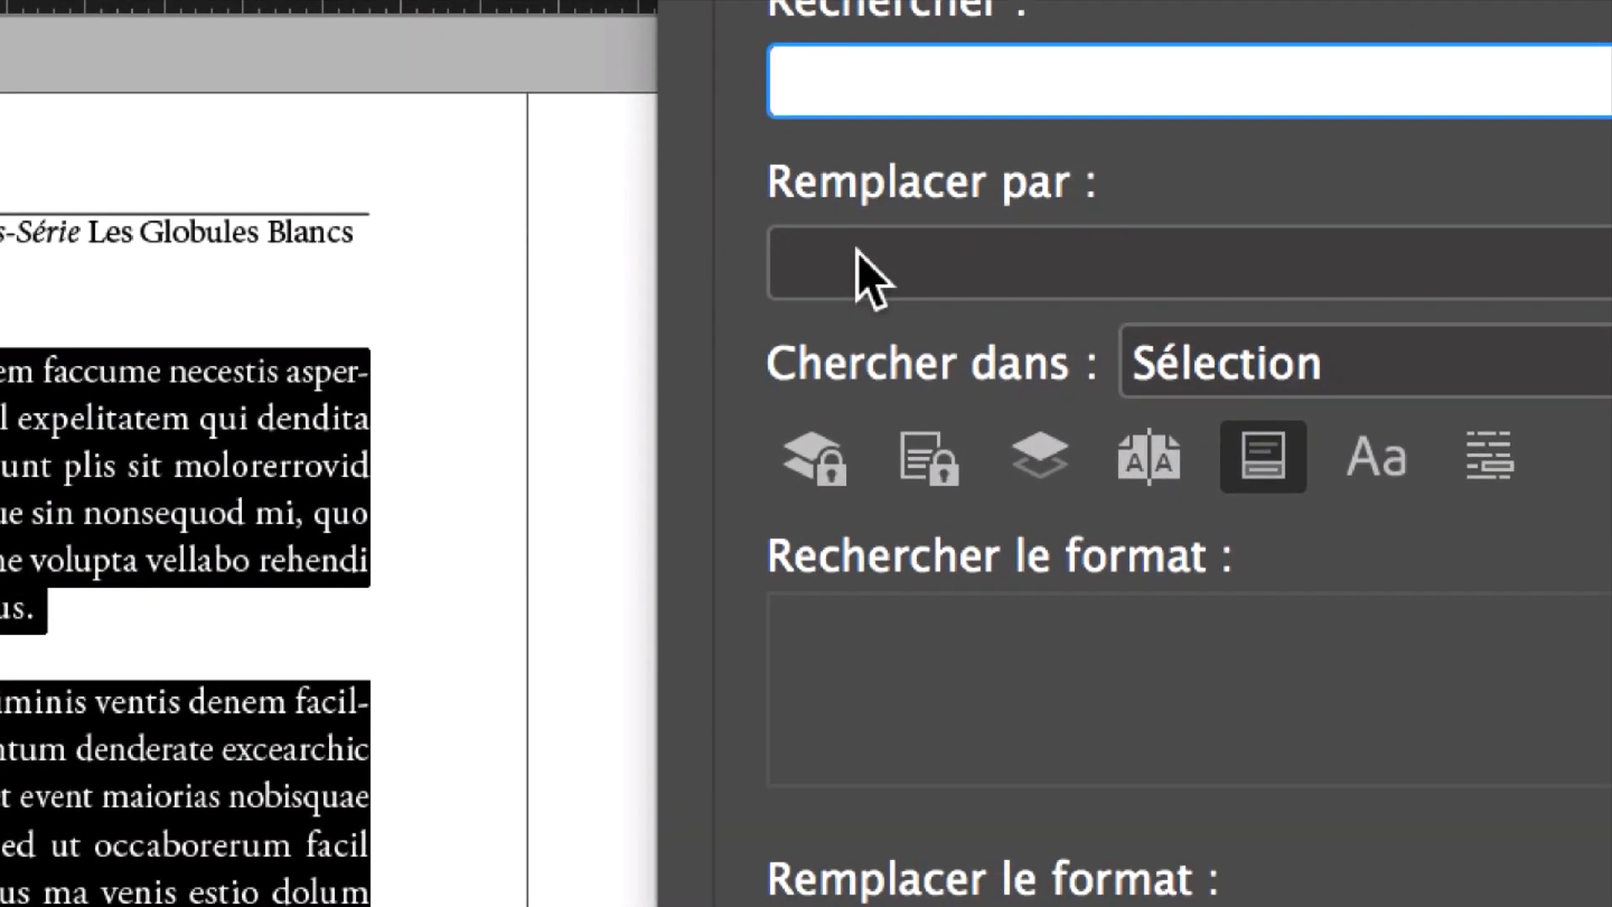
pyautogui.click(857, 256)
pyautogui.click(848, 88)
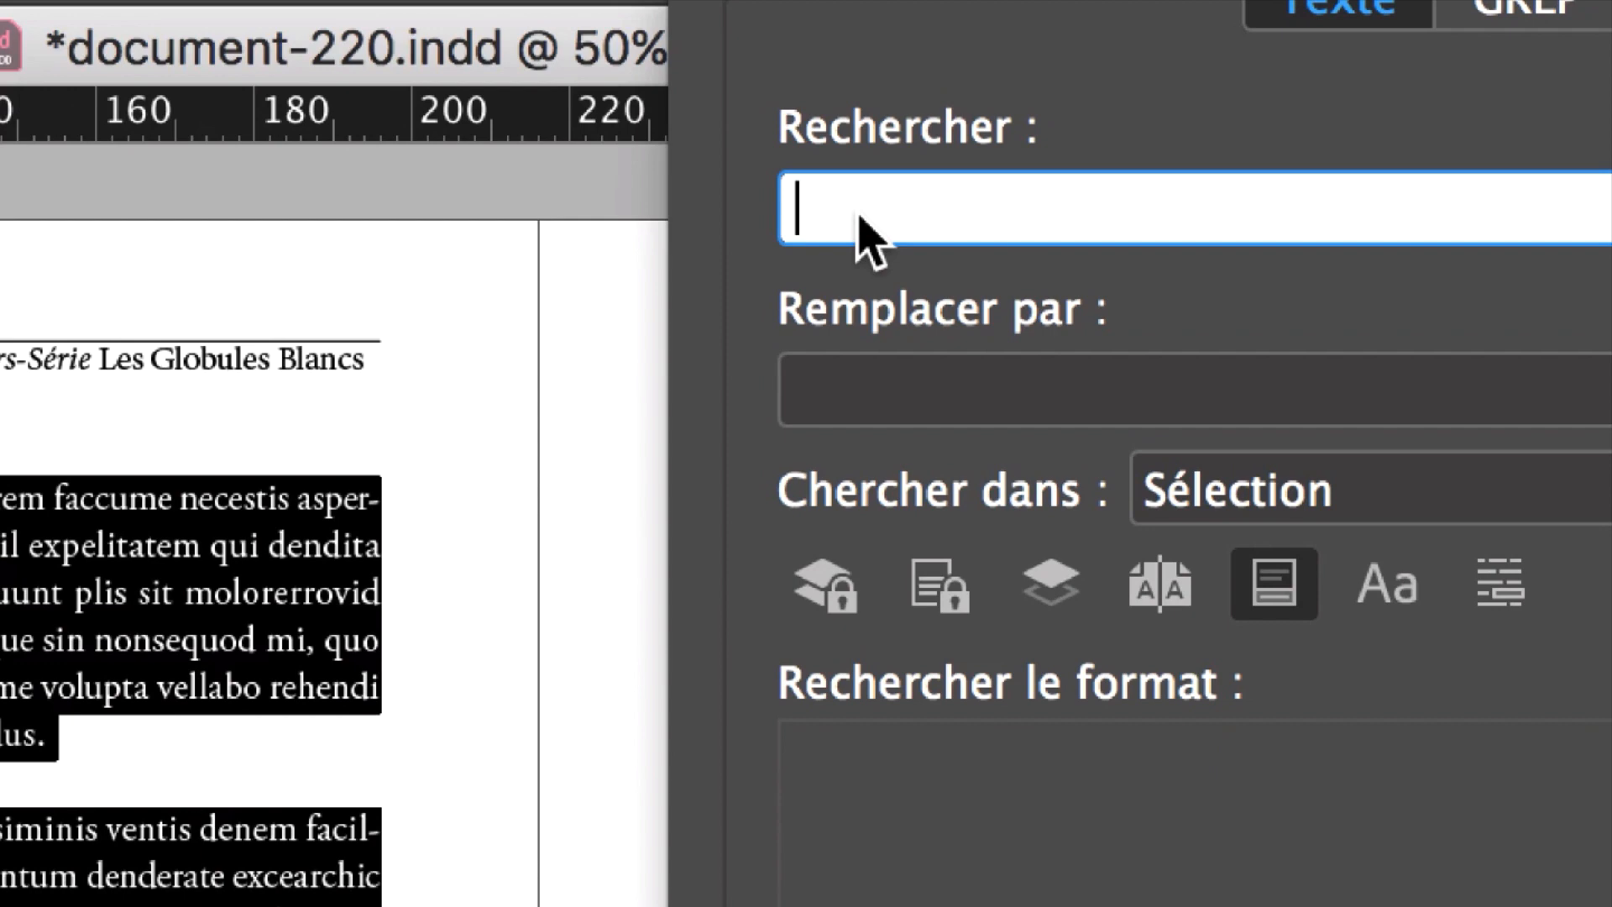
pyautogui.click(850, 386)
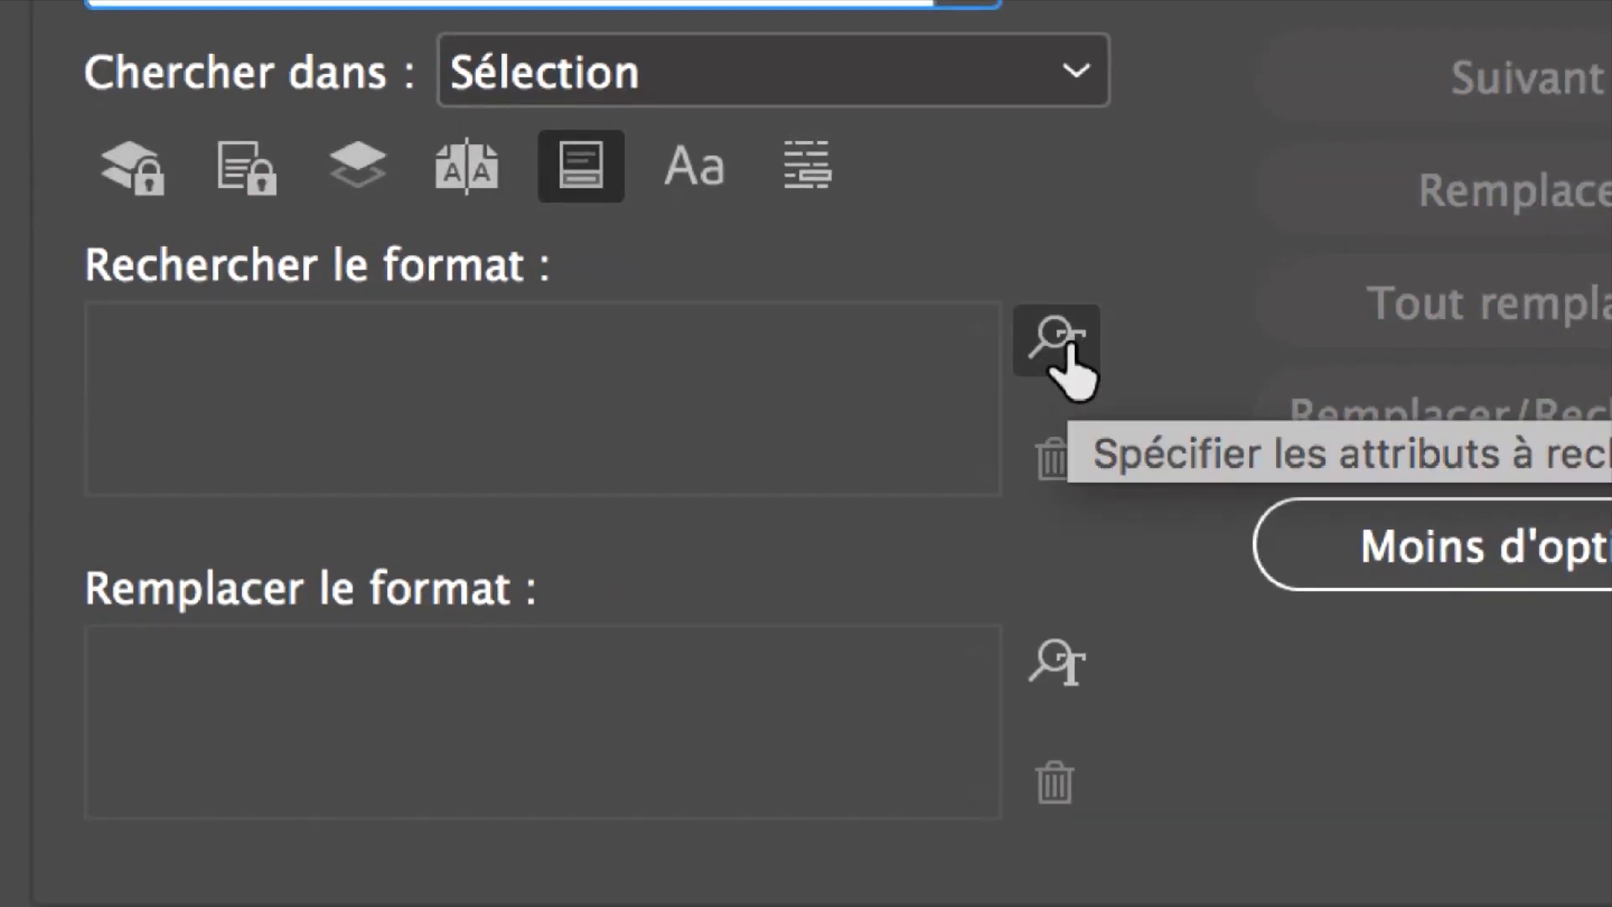
# - Set the format to find to the paragraph style "corps du texte (body) NOUVEAU (aligné sur la grille)"
pyautogui.click(1065, 344)
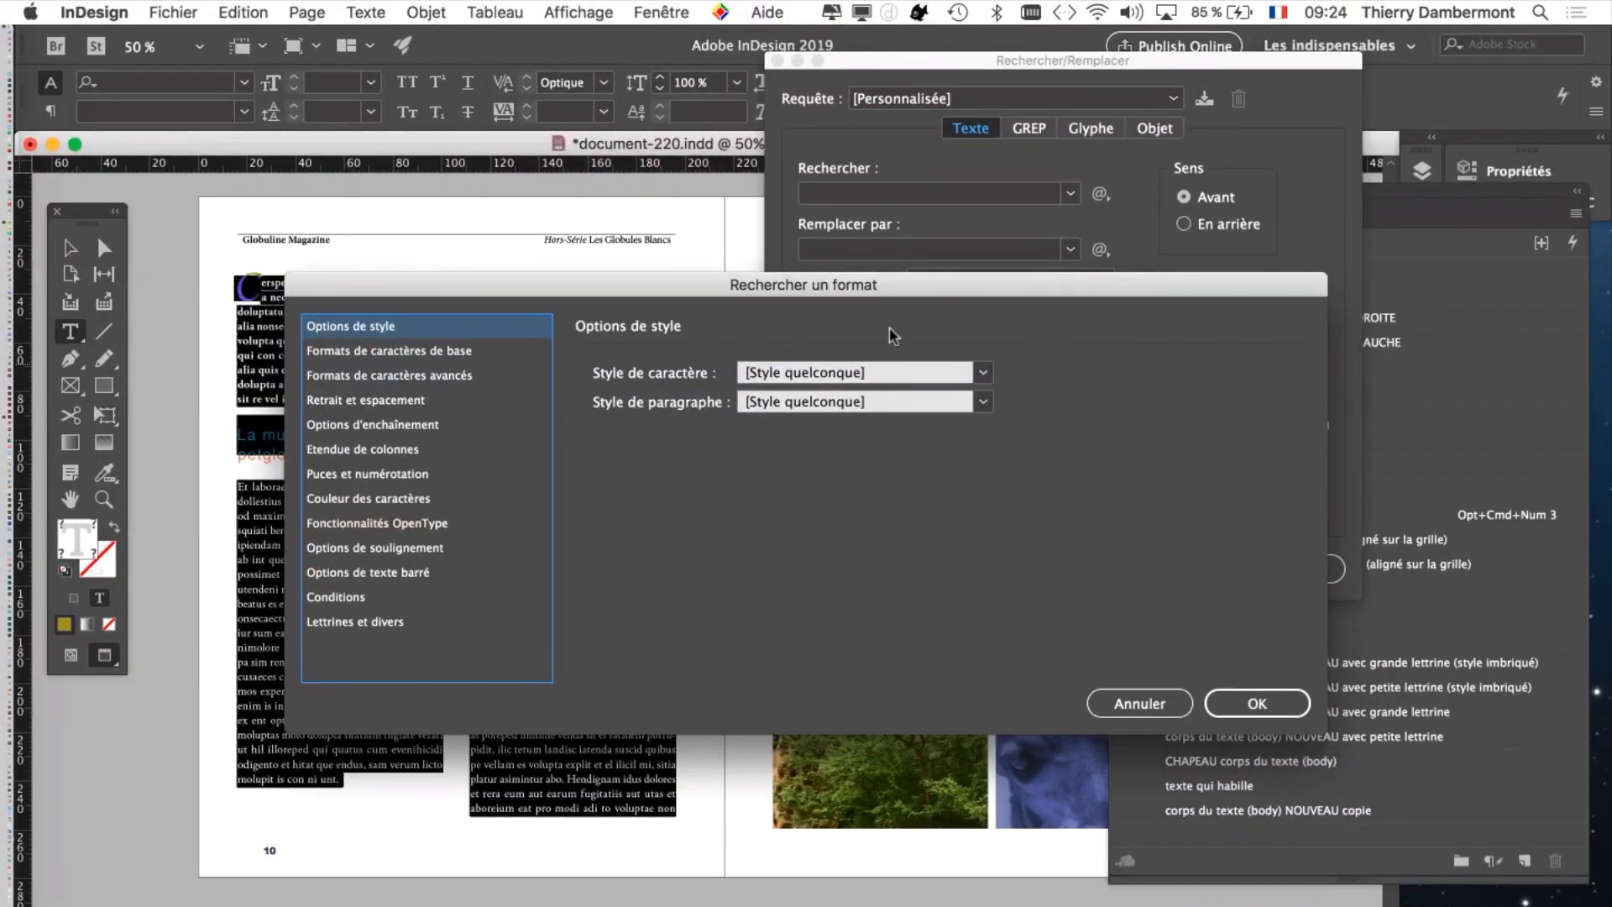
pyautogui.moveTo(599, 278); pyautogui.dragTo(1105, 207)
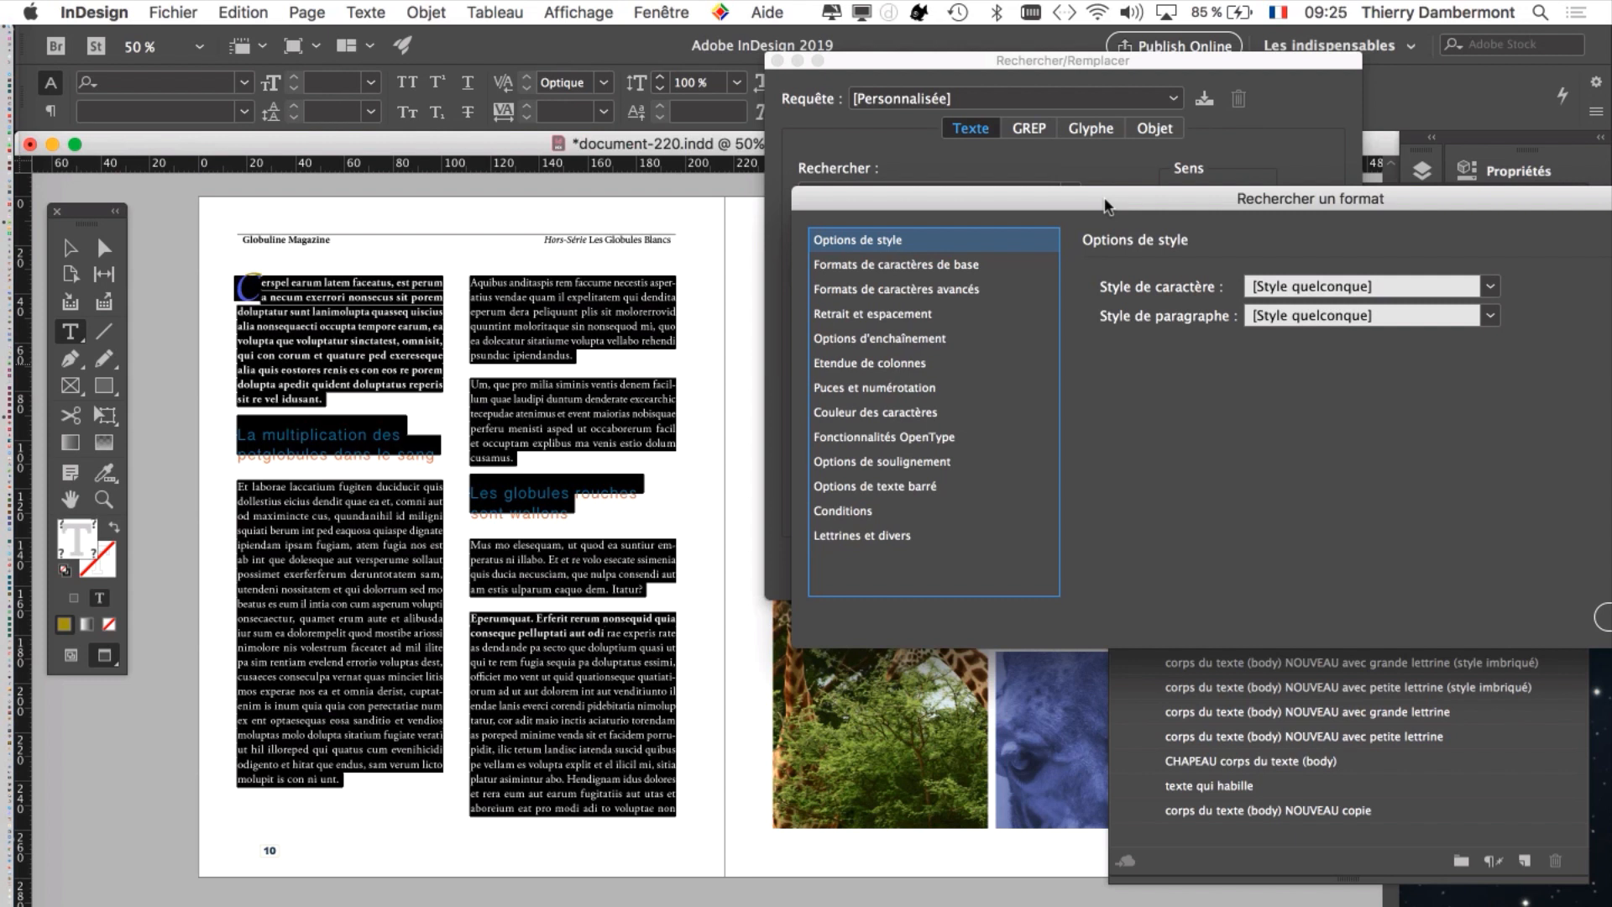
pyautogui.moveTo(1106, 206); pyautogui.dragTo(1067, 88)
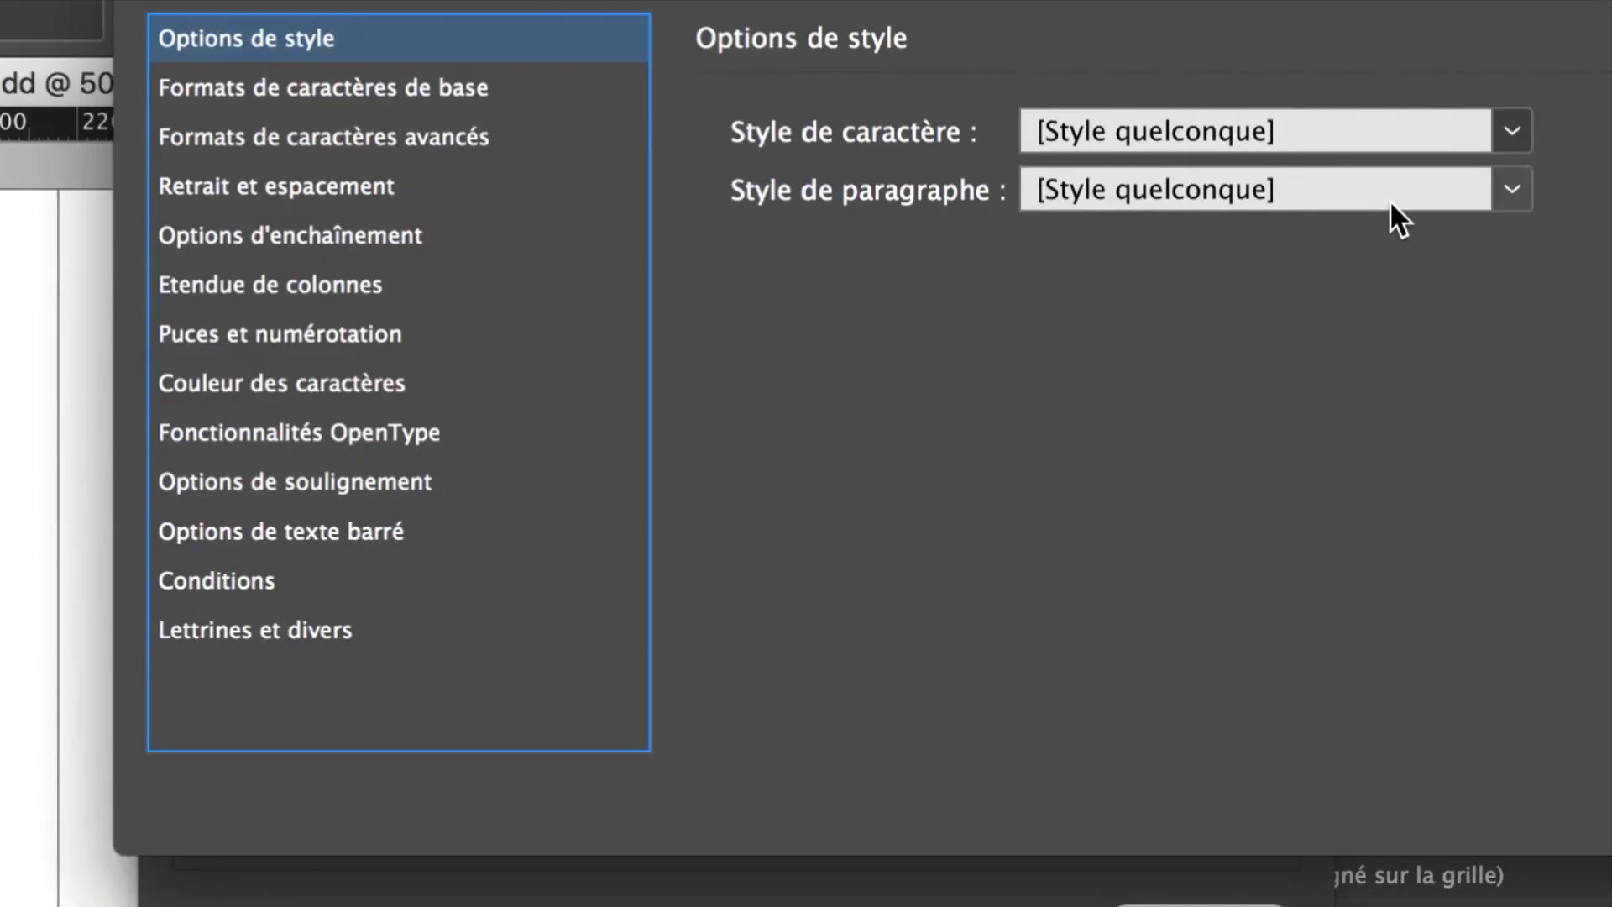
pyautogui.click(1391, 199)
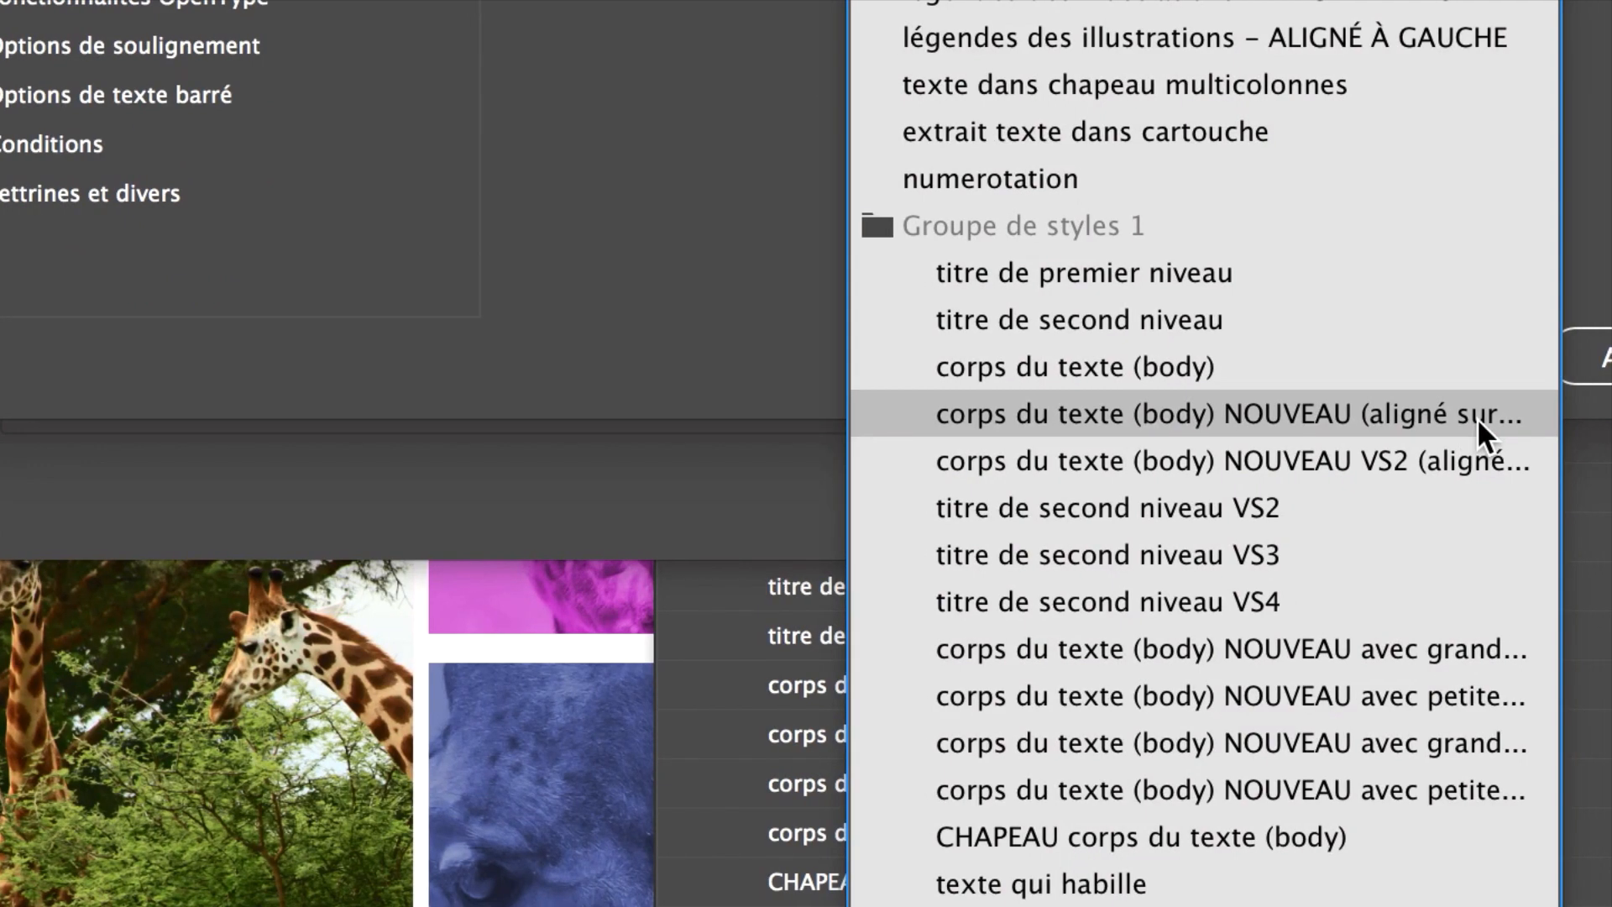
pyautogui.click(1477, 417)
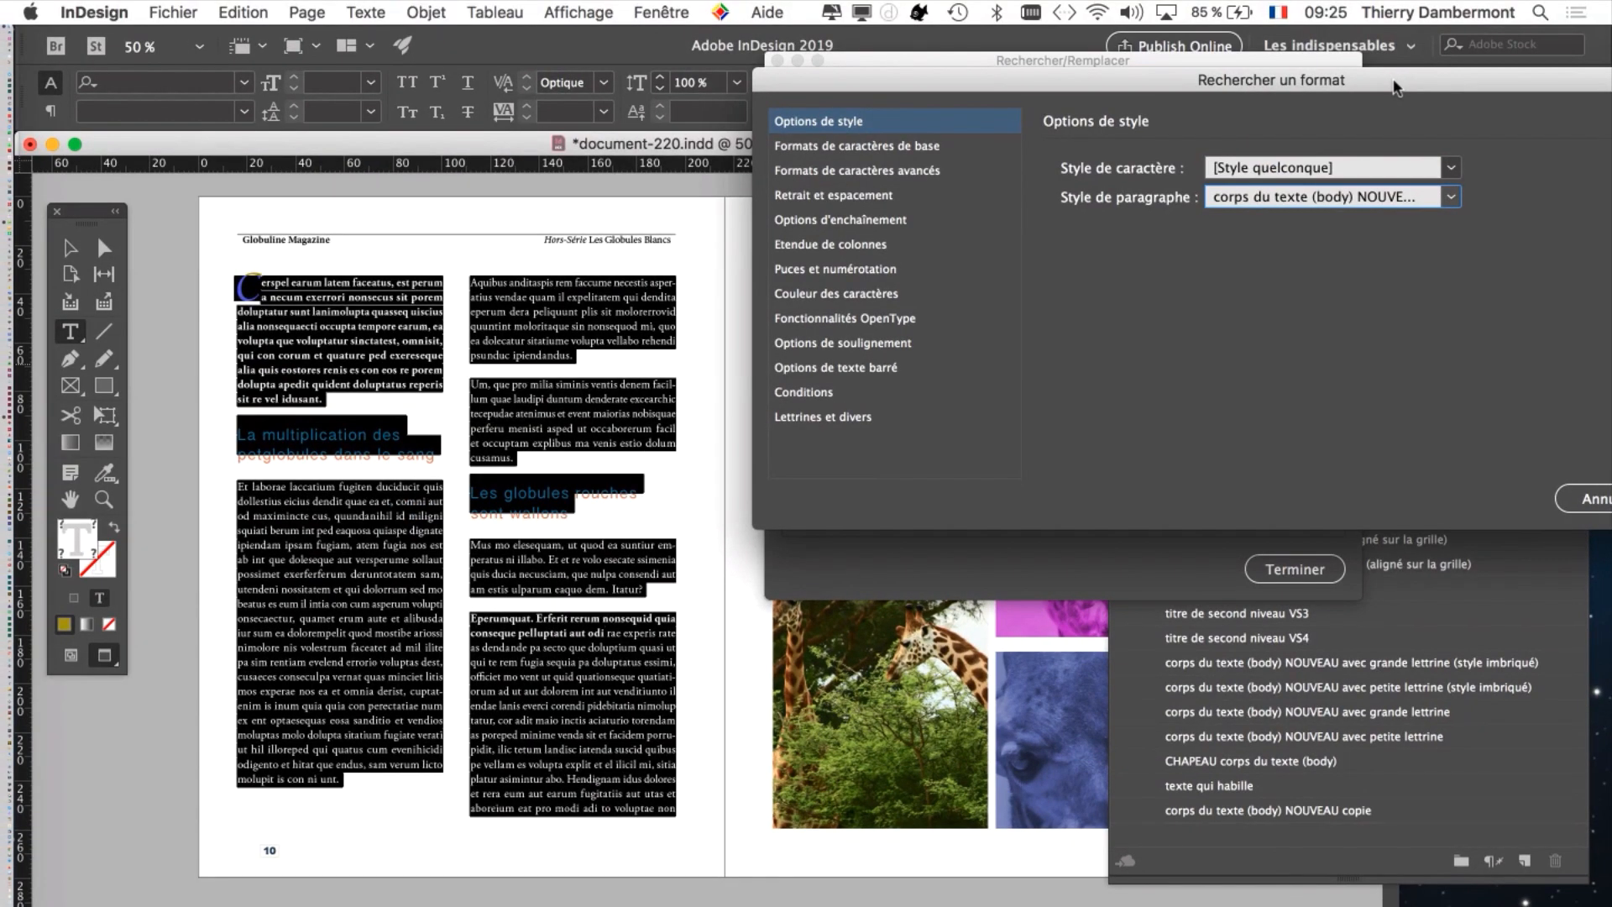
pyautogui.moveTo(1393, 64); pyautogui.dragTo(1181, 64)
pyautogui.click(1543, 498)
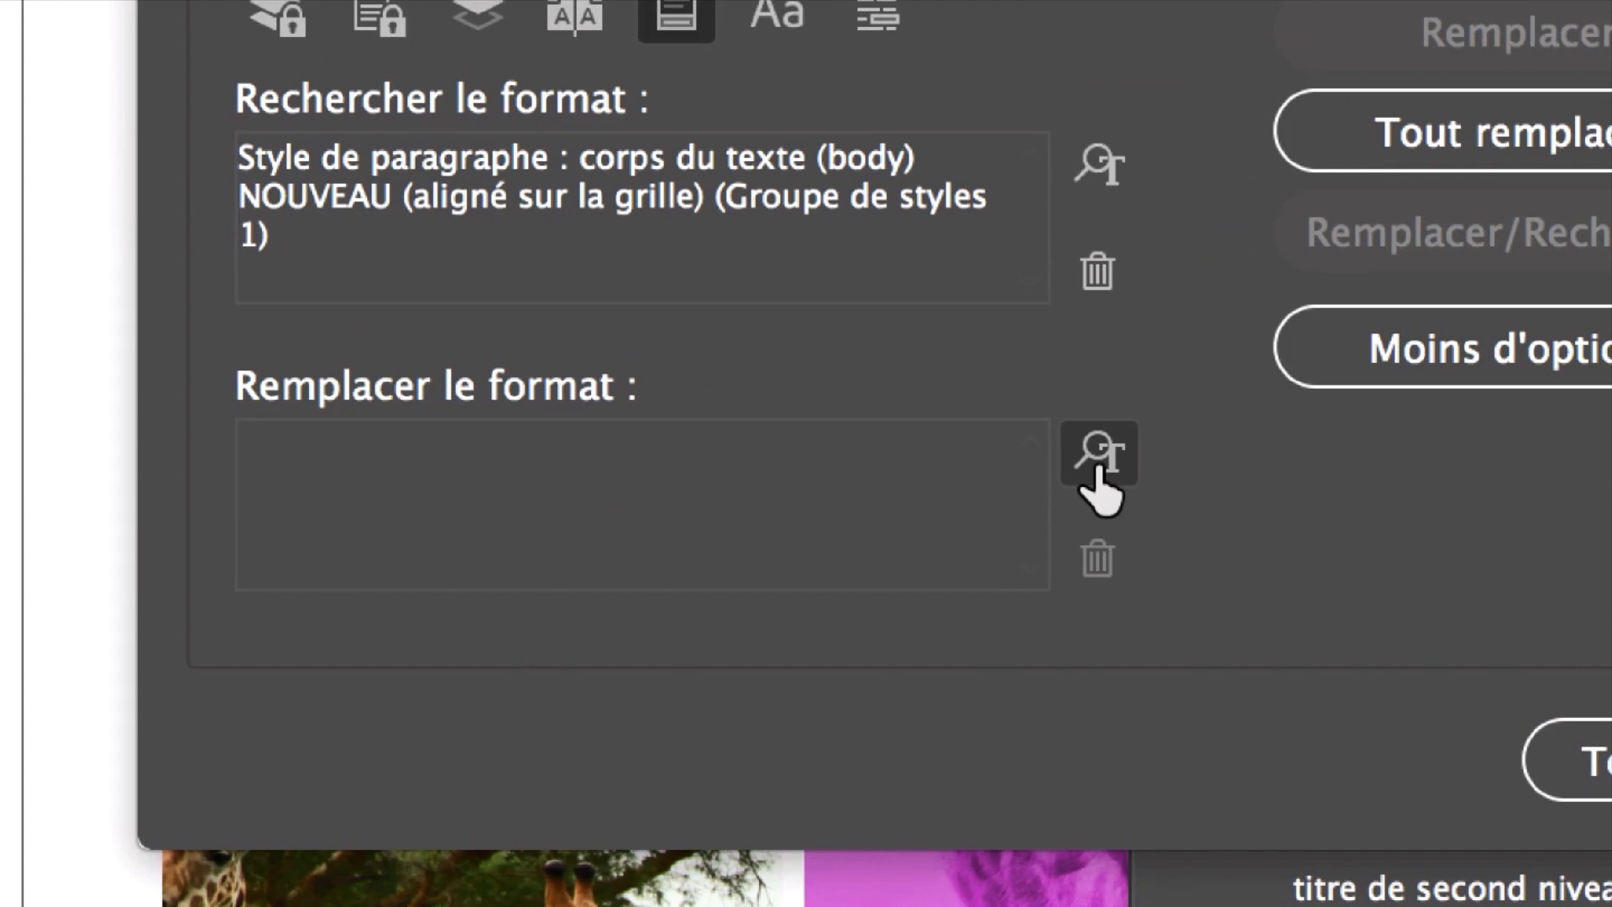
# - Set the replacement format to the paragraph style "corps du texte (body) NOUVEAU VS2 (aligné sur la grille)"
pyautogui.click(1097, 470)
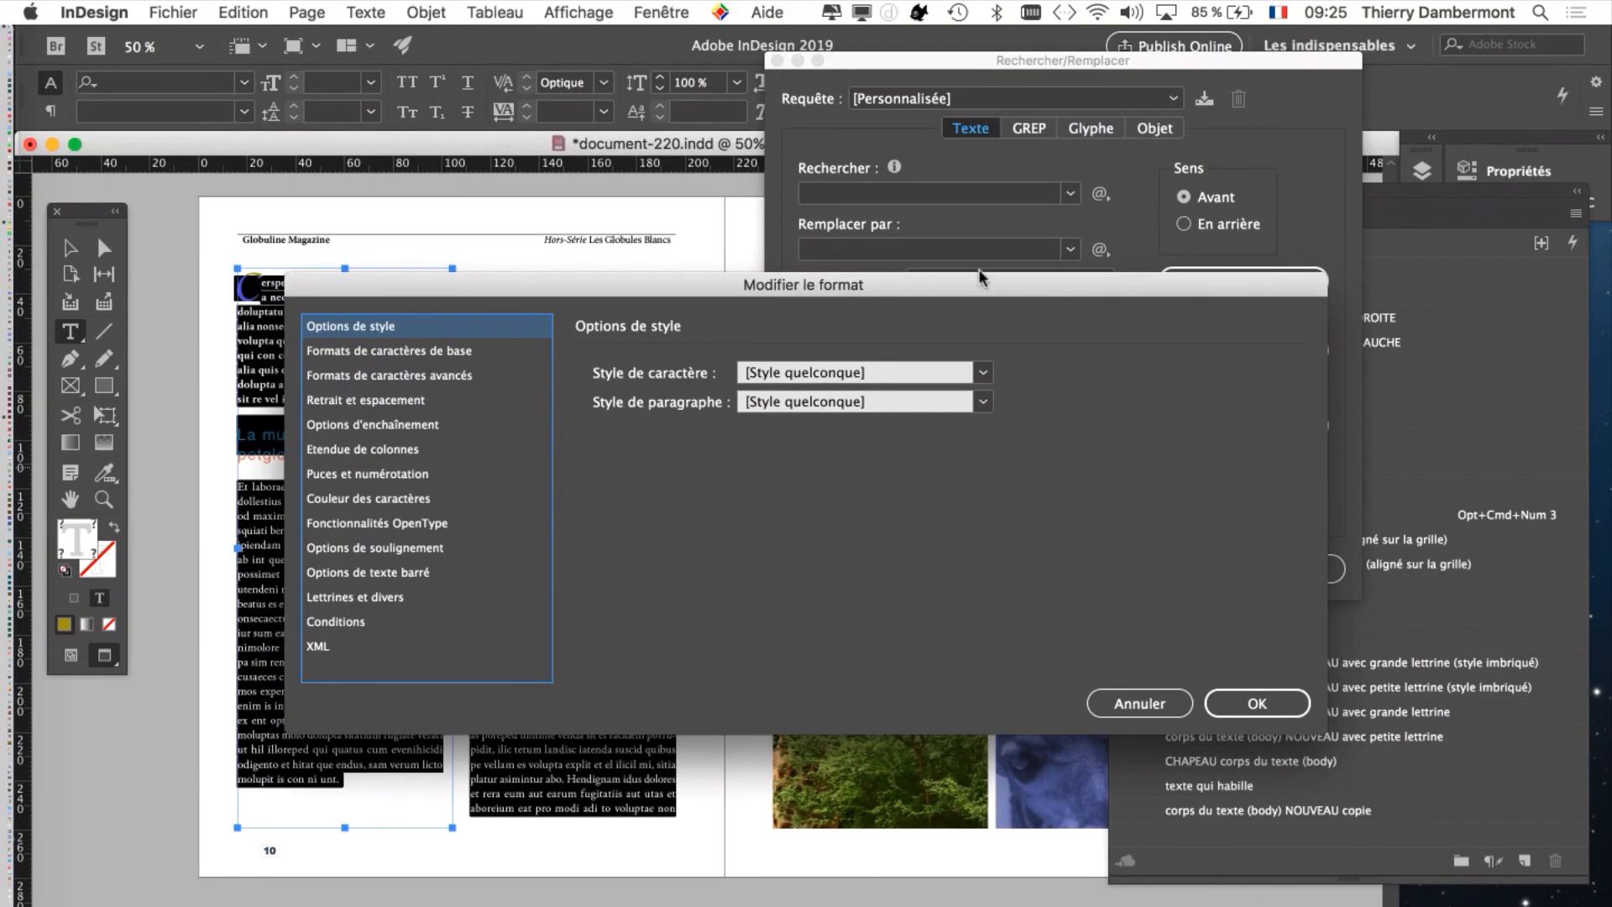
pyautogui.moveTo(979, 274); pyautogui.dragTo(1353, 134)
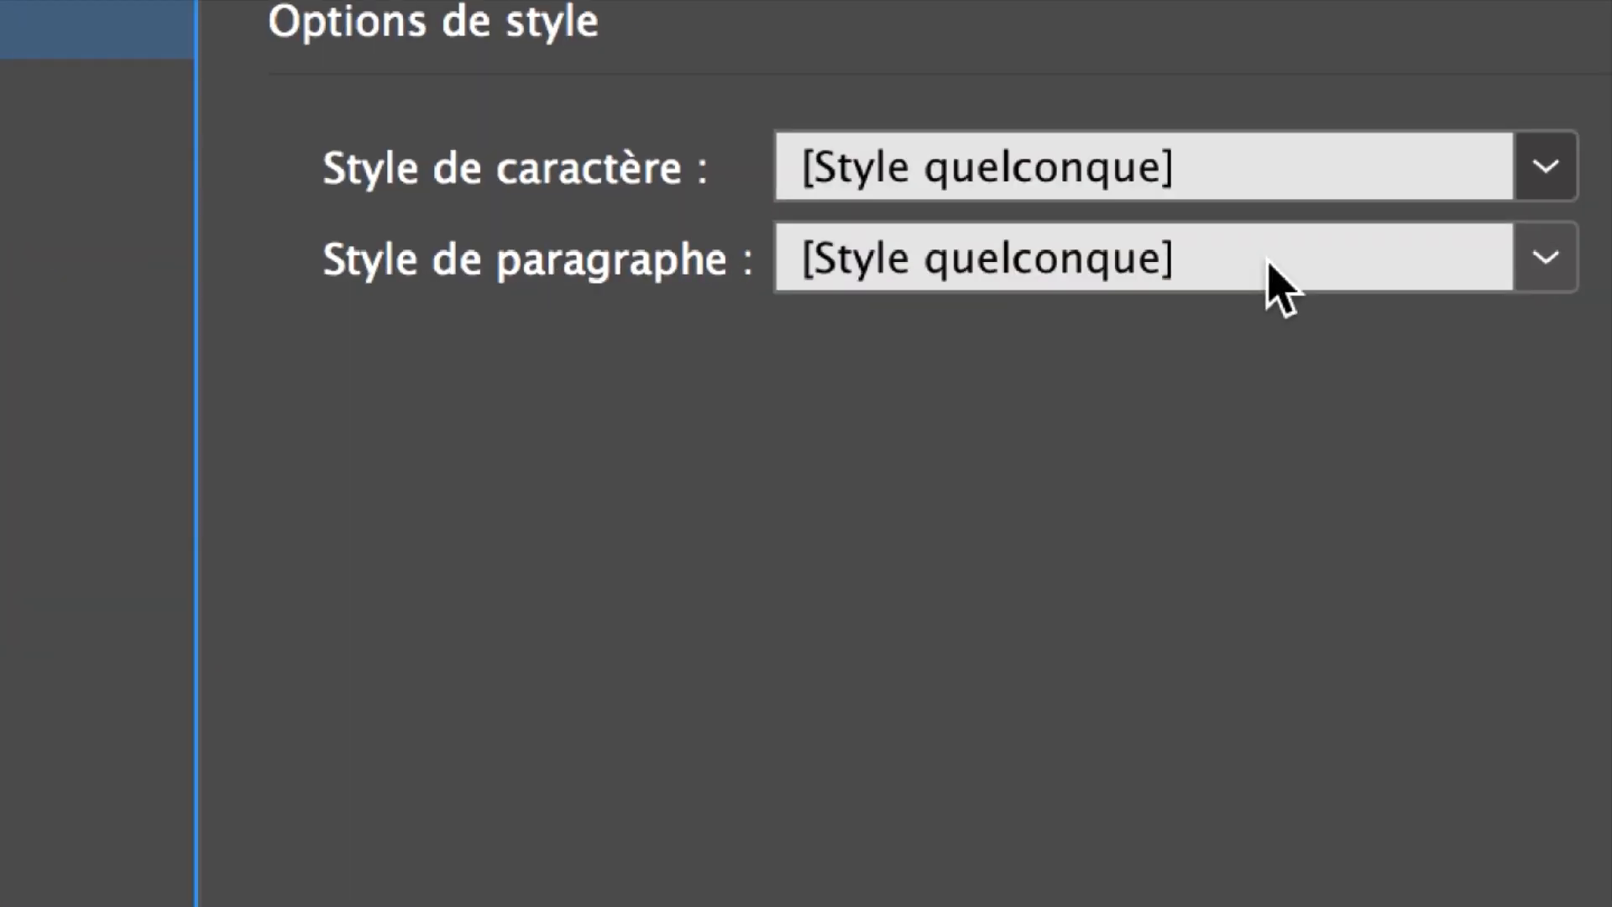
pyautogui.click(1269, 265)
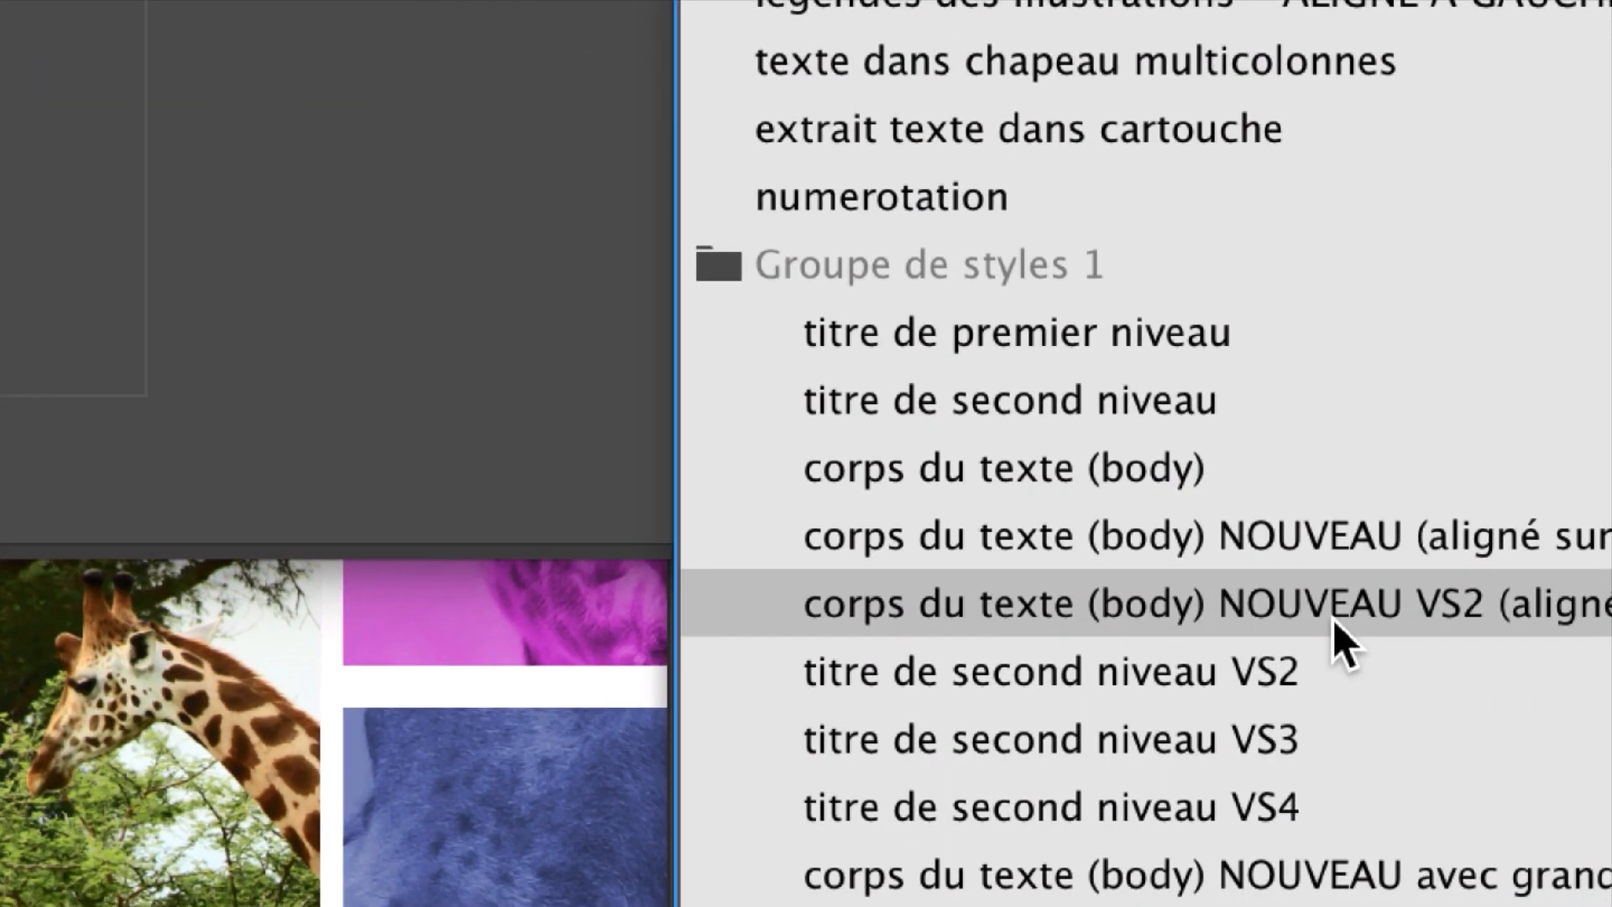
pyautogui.click(1332, 618)
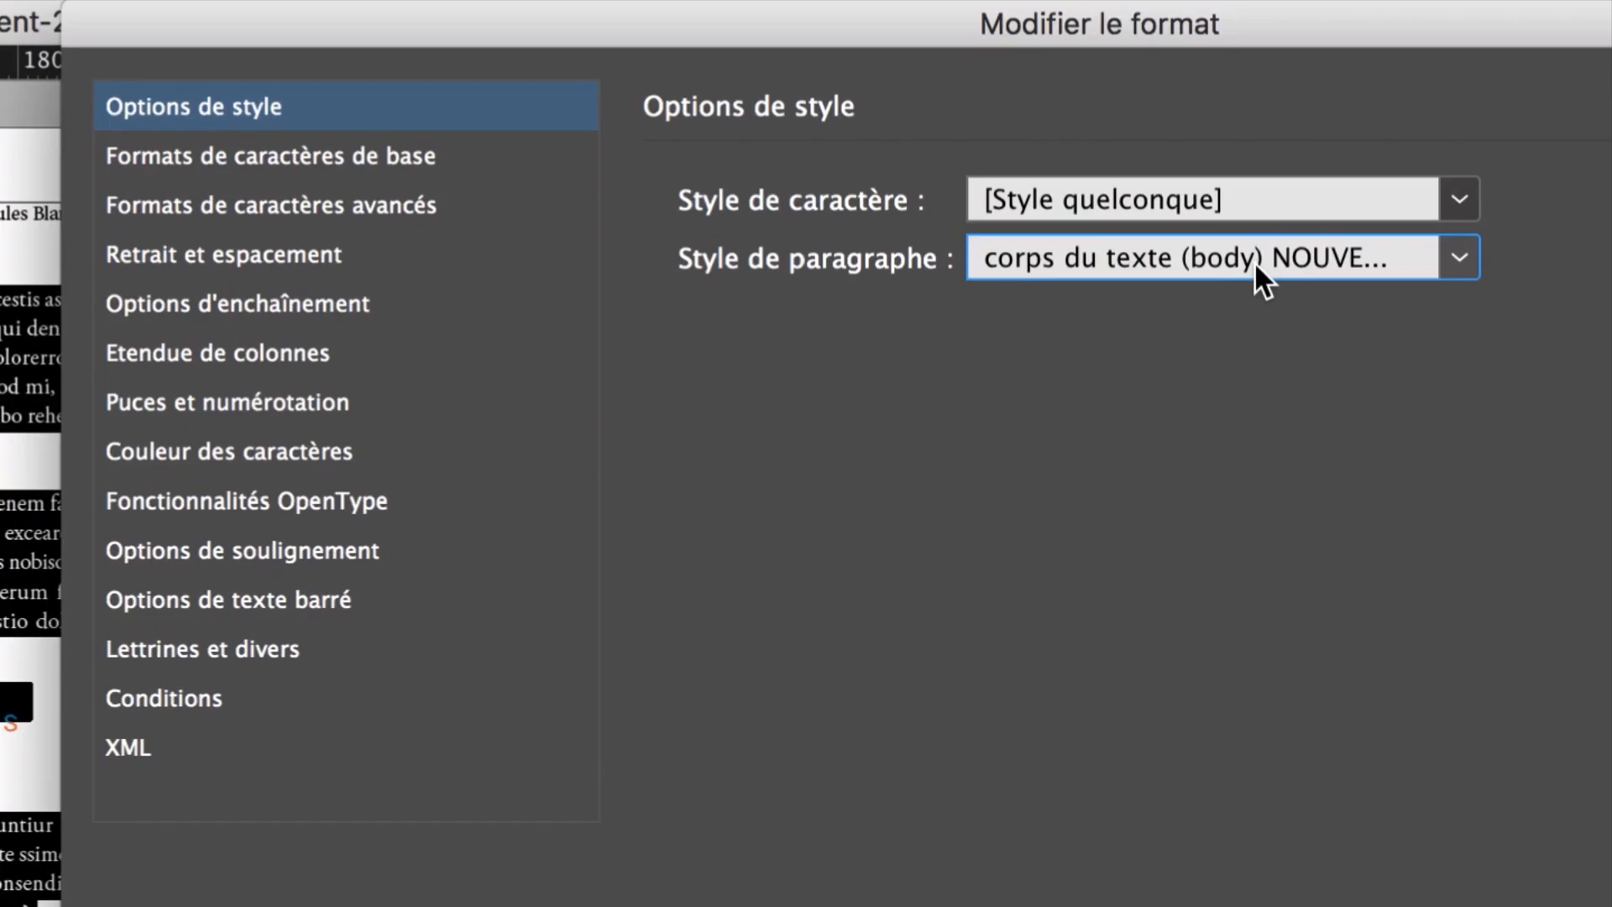
pyautogui.click(1253, 261)
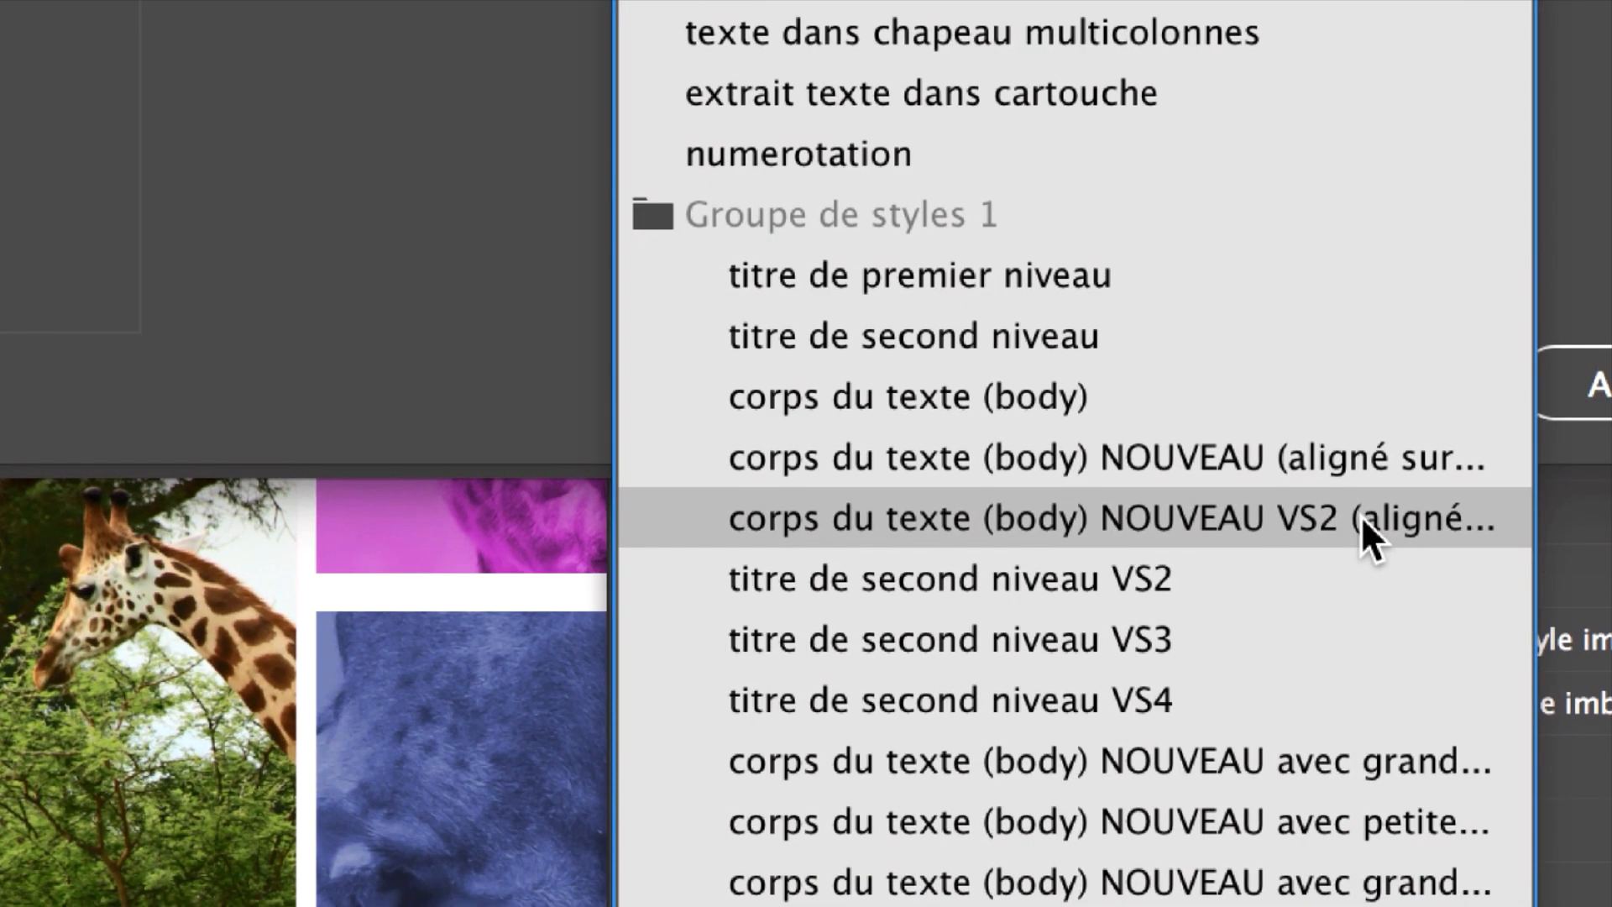
pyautogui.click(1362, 516)
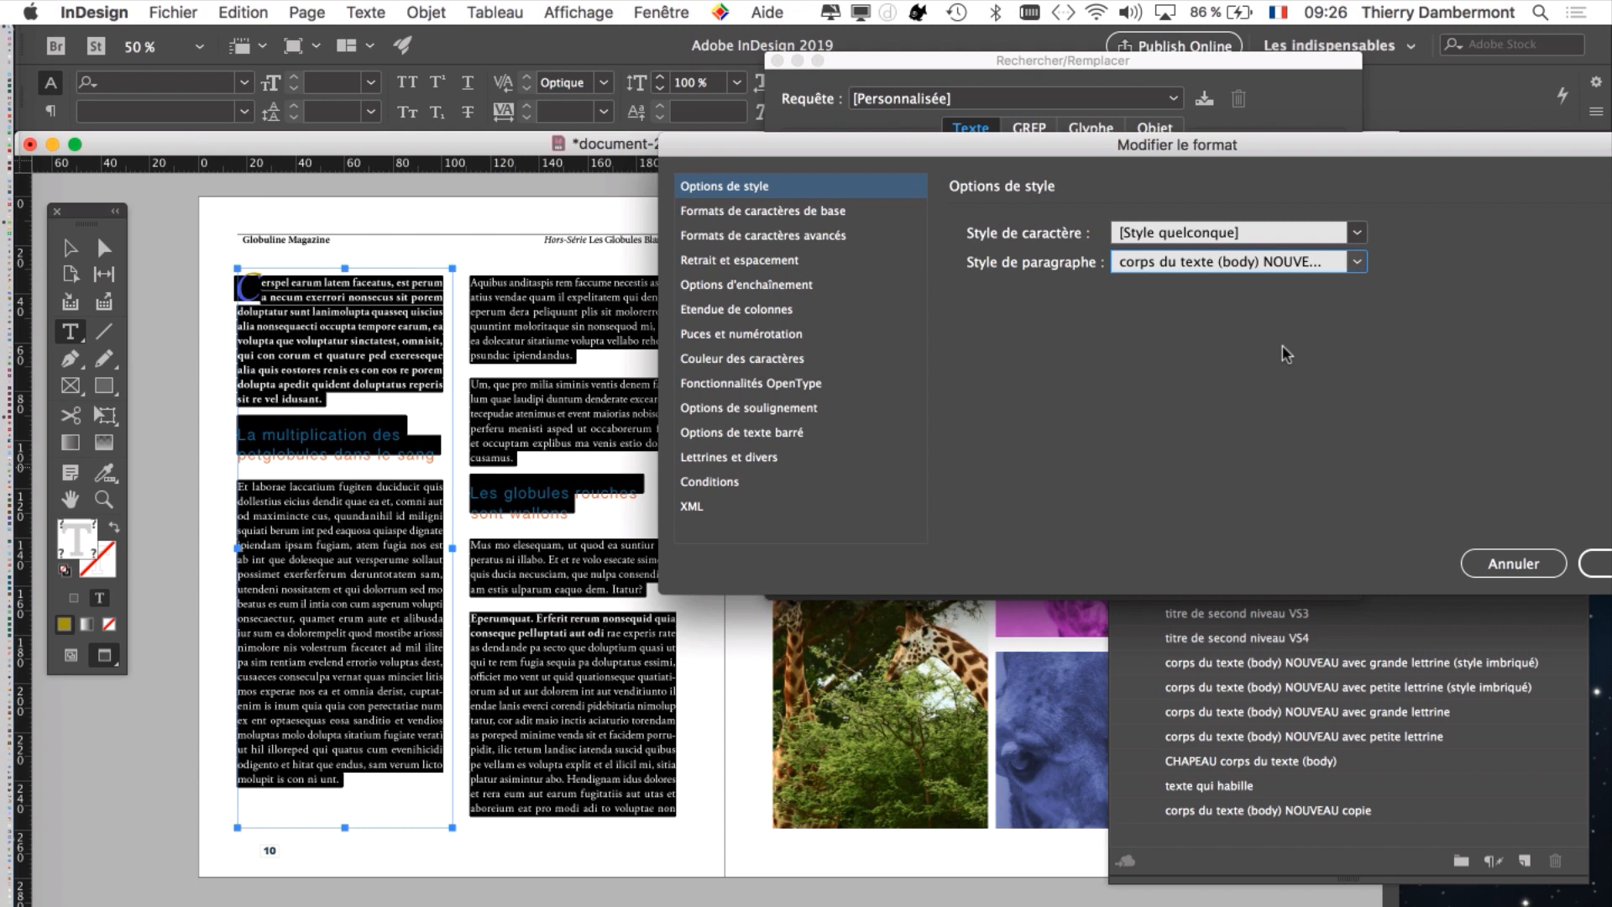
pyautogui.moveTo(1427, 150); pyautogui.dragTo(563, 96)
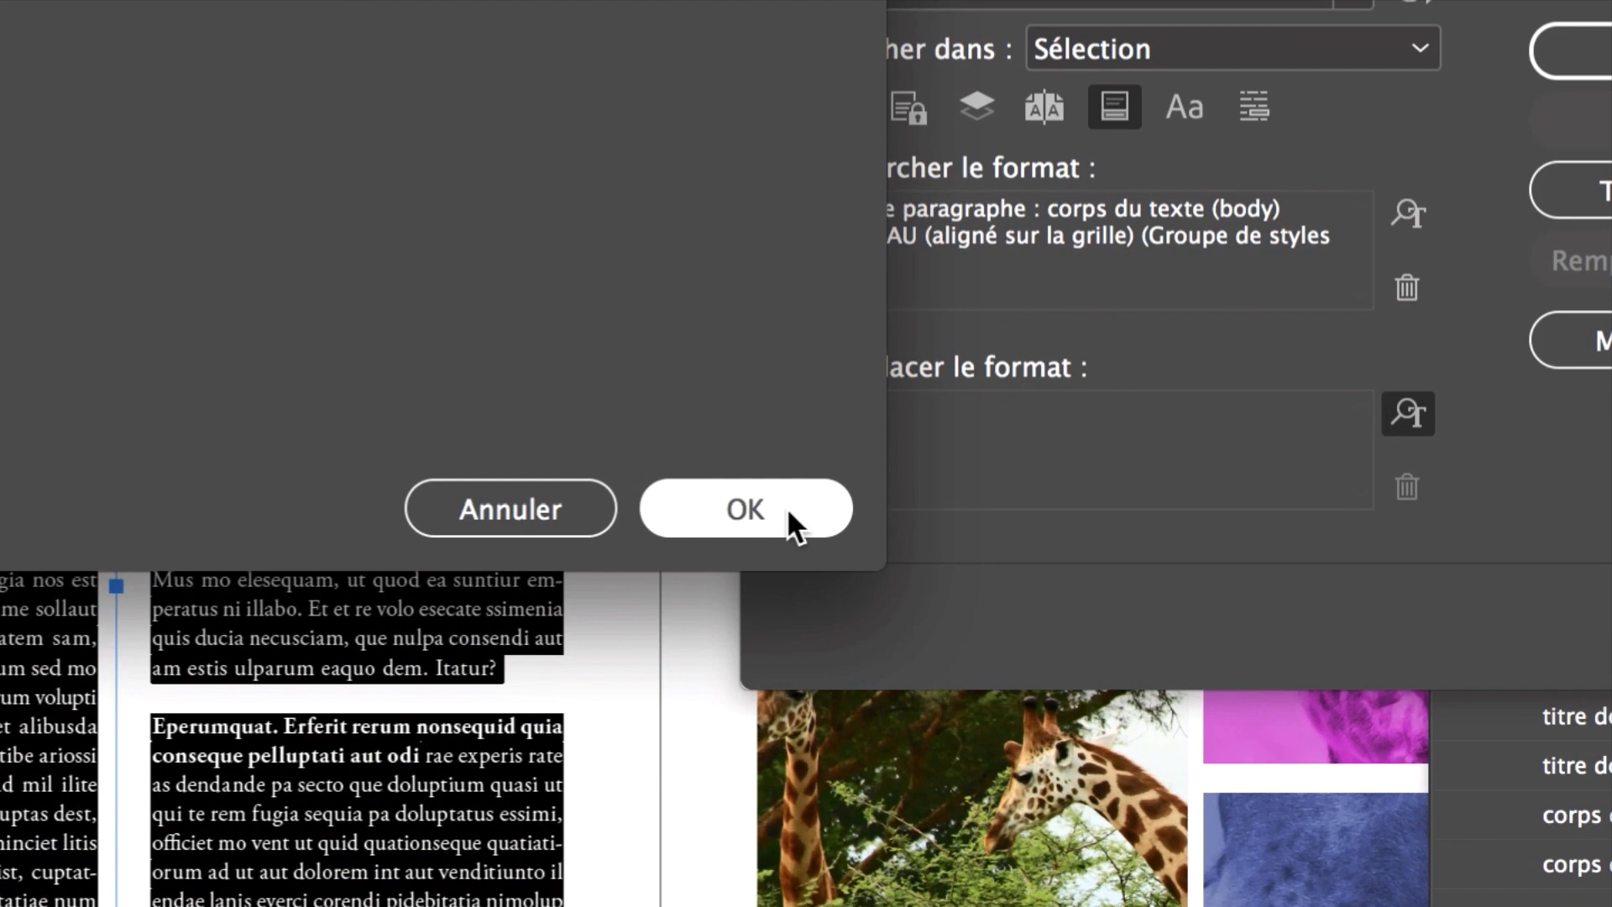
pyautogui.click(789, 513)
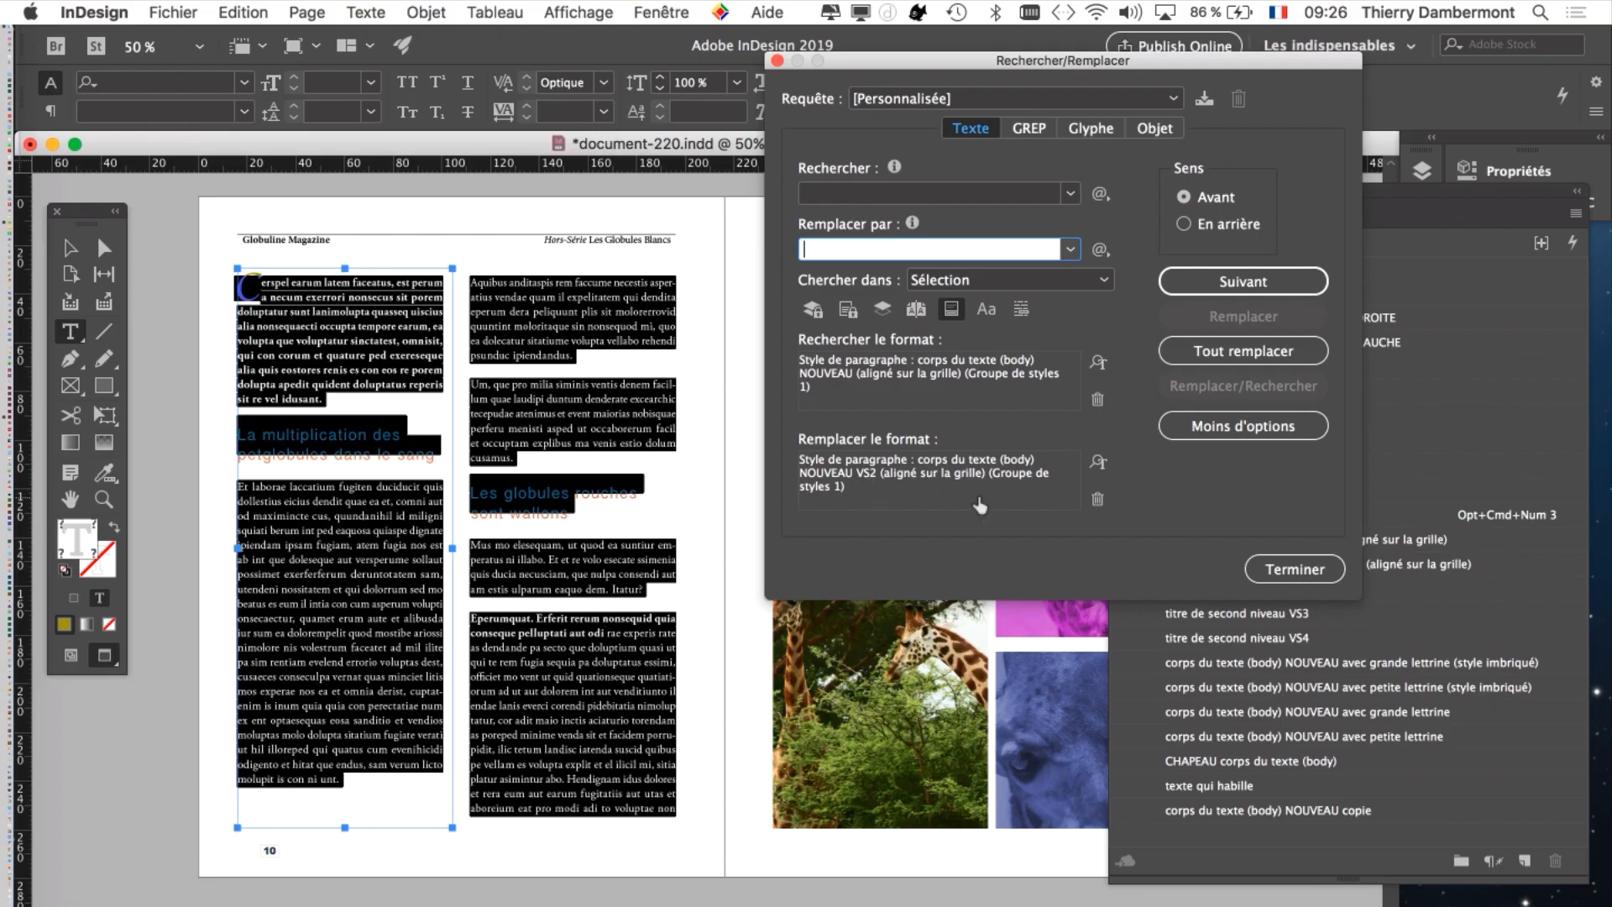
# - Replace every occurrence of the searched paragraph style in the selection and close Find/Replace
pyautogui.click(1254, 352)
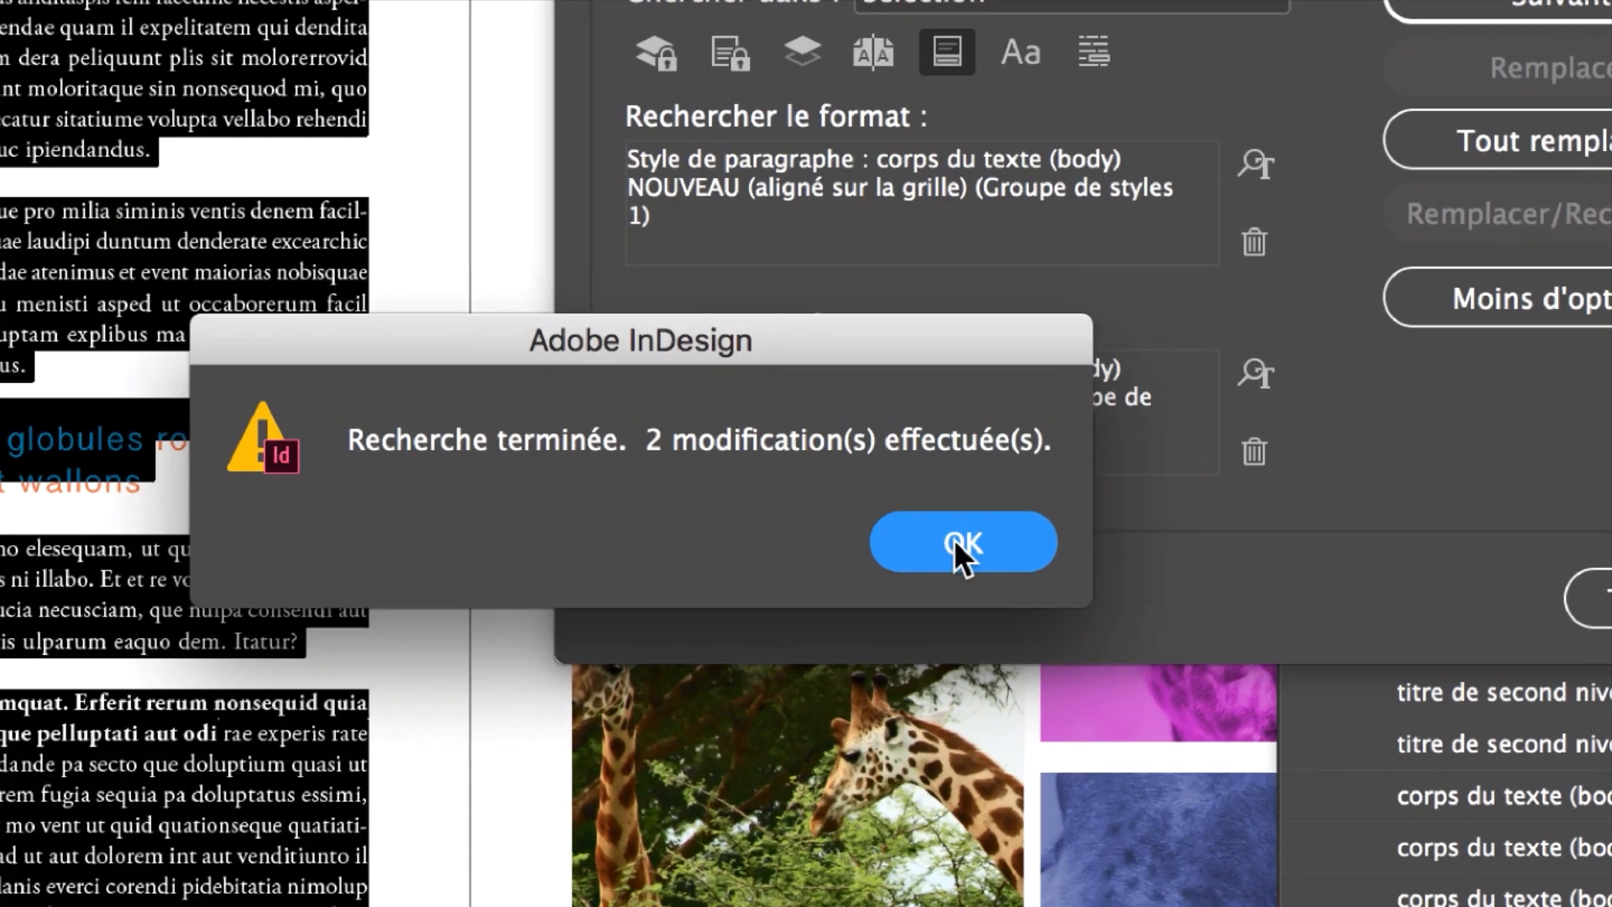
pyautogui.click(954, 539)
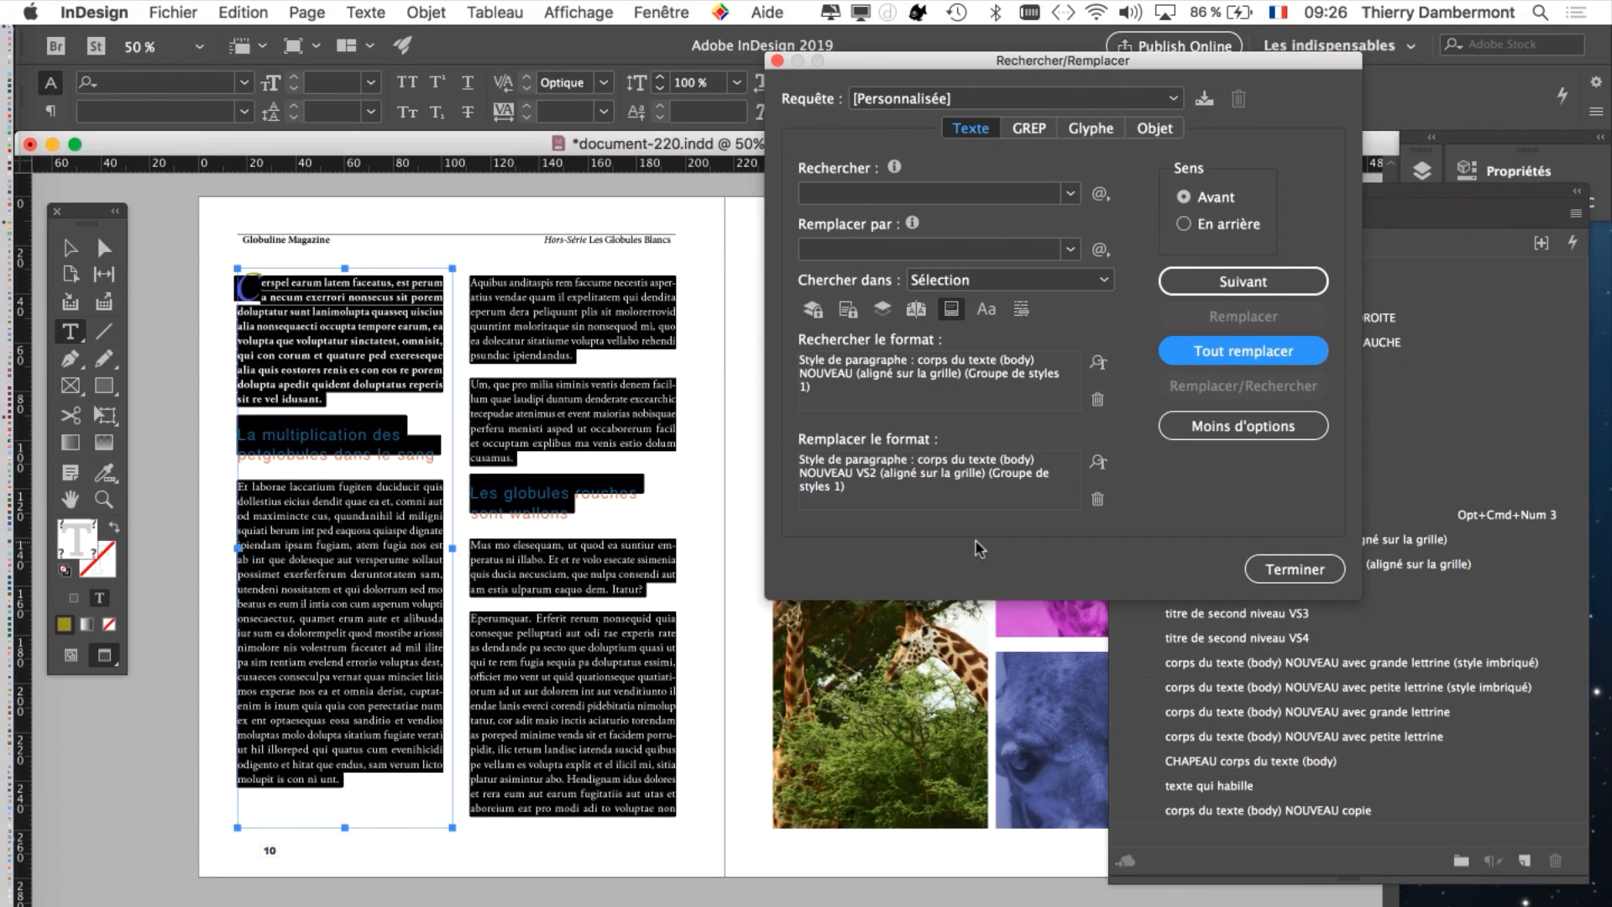
pyautogui.click(1306, 572)
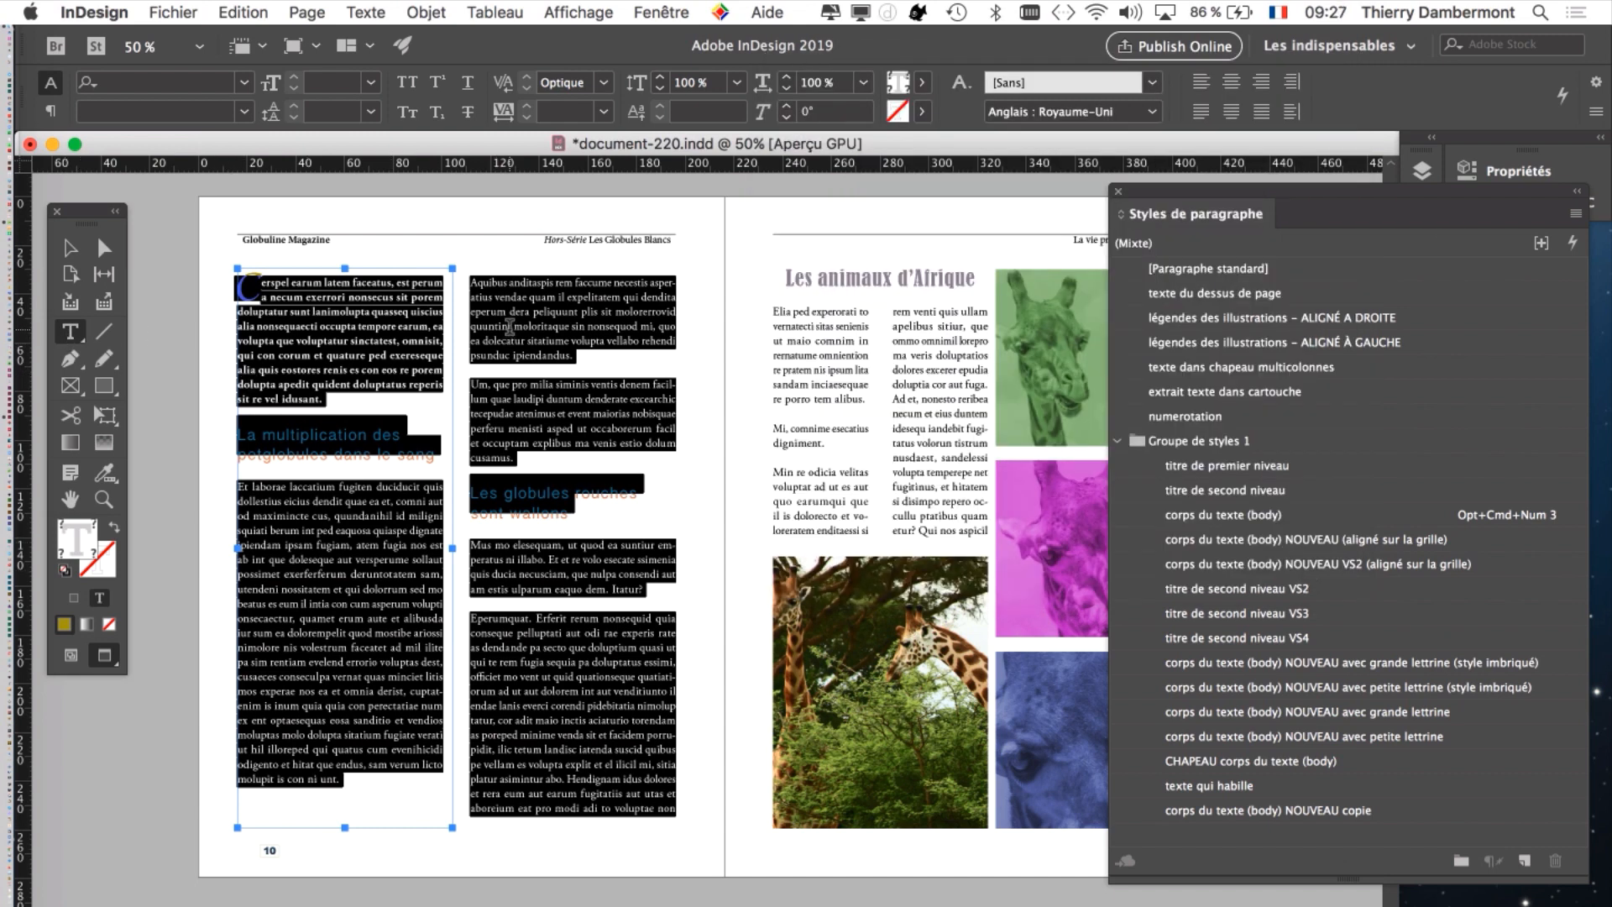
# - Check which paragraph style is applied to the body paragraphs in both columns of page 10
pyautogui.click(459, 417)
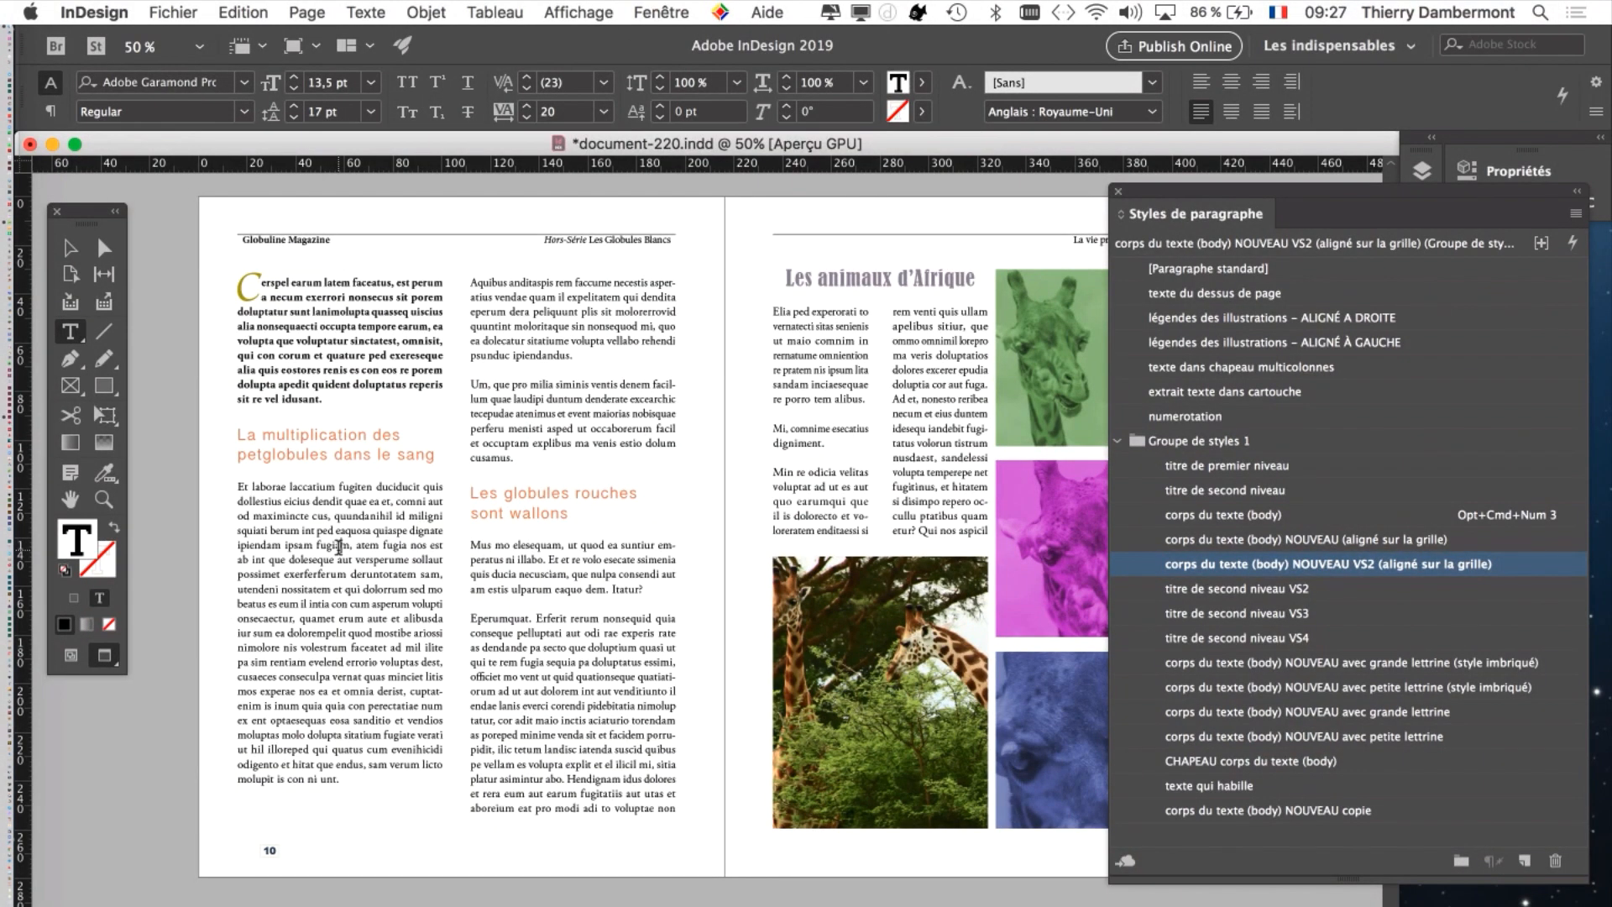
pyautogui.click(568, 426)
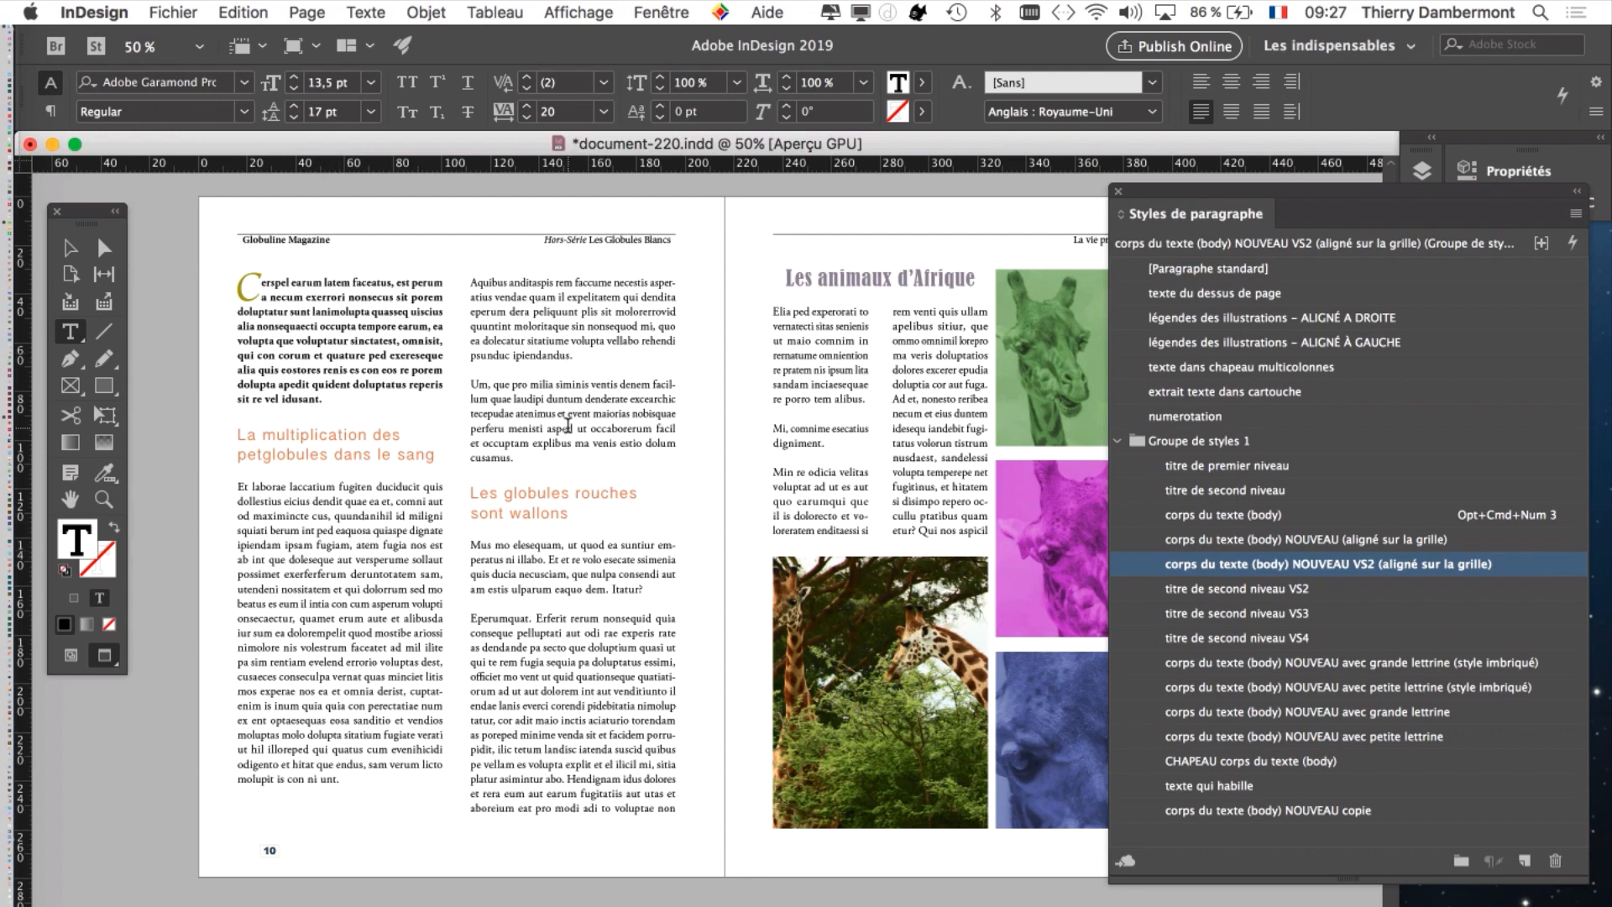
pyautogui.click(570, 572)
pyautogui.click(581, 645)
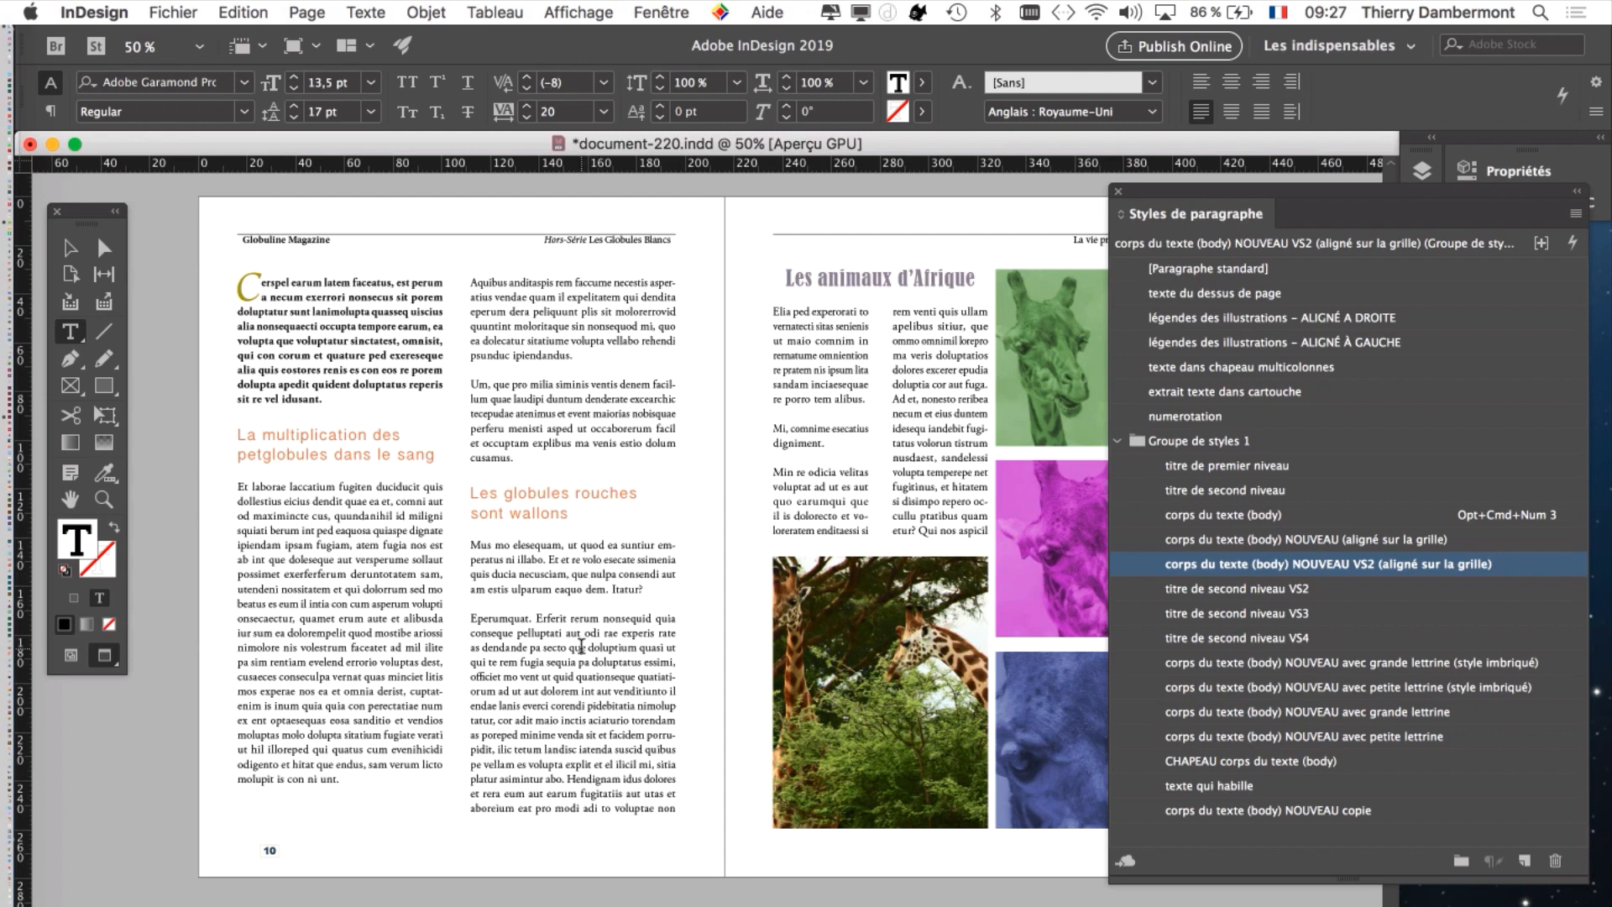
pyautogui.click(577, 562)
# - Return to normal view with guides and hidden characters, and compare the paragraph styles of the drop-cap introduction and the body text
pyautogui.click(69, 659)
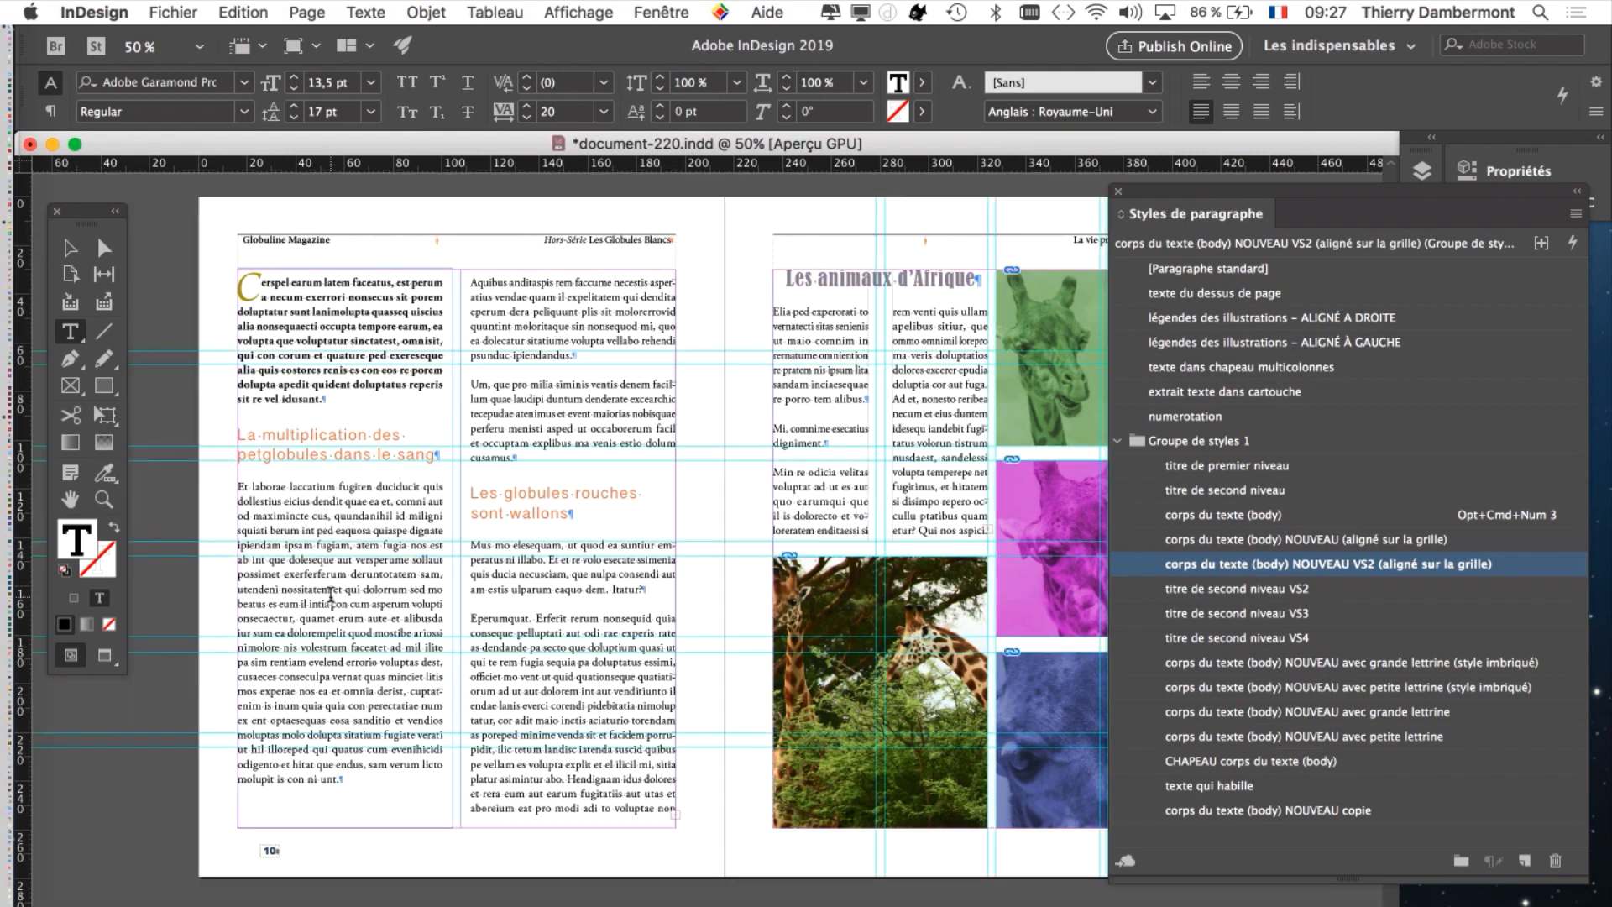
pyautogui.click(614, 326)
pyautogui.click(382, 555)
pyautogui.click(372, 334)
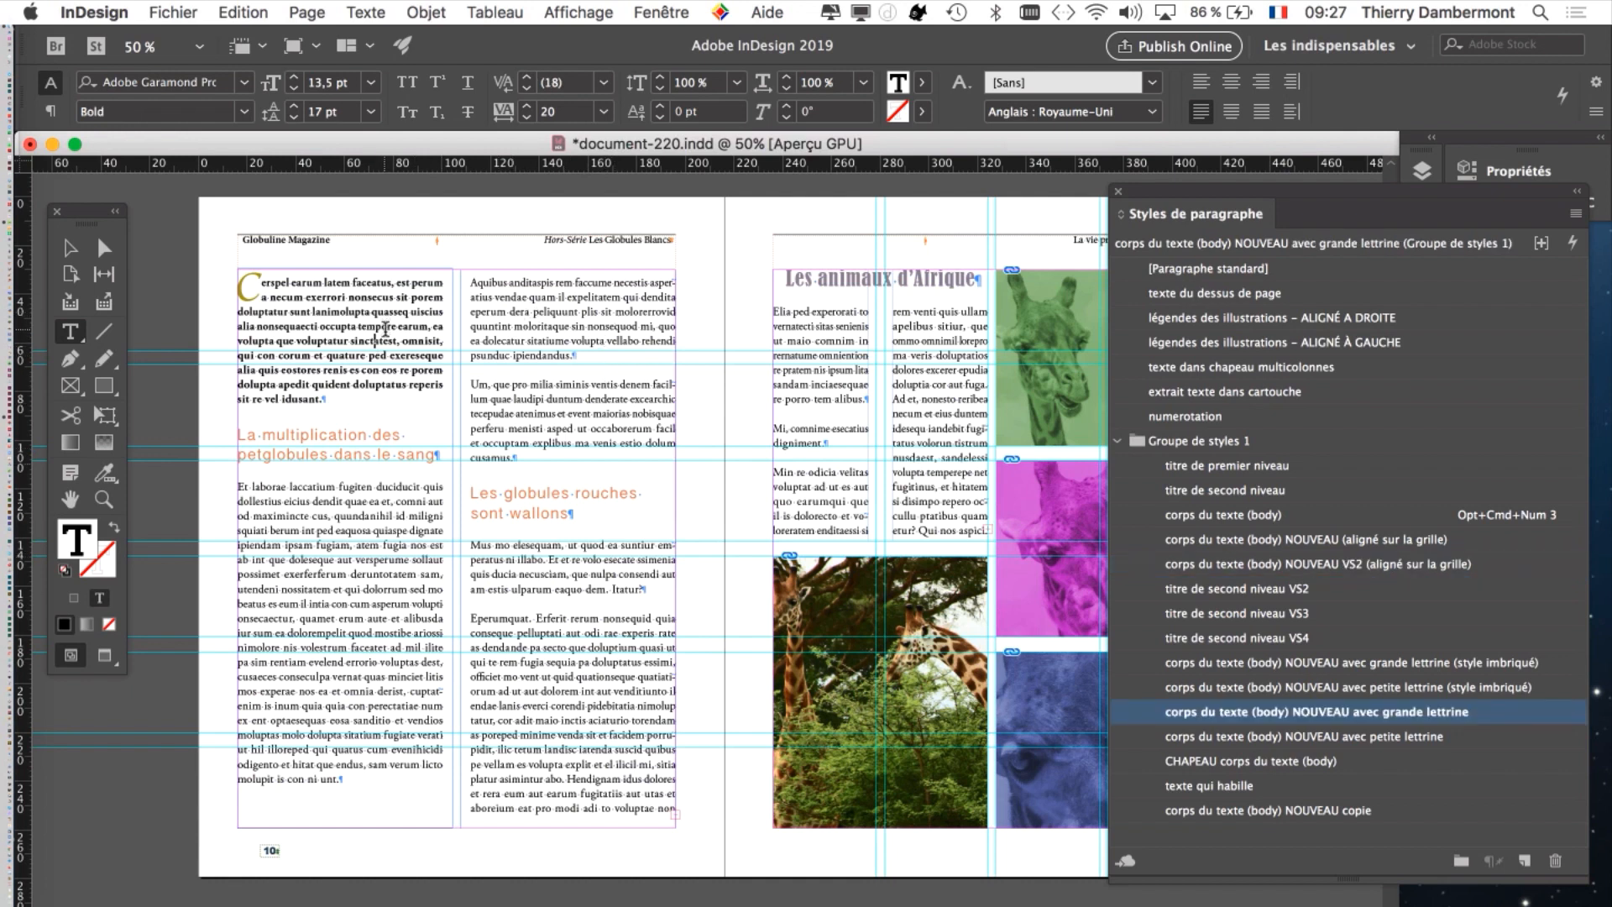
pyautogui.click(574, 320)
pyautogui.click(296, 341)
pyautogui.moveTo(1199, 201); pyautogui.dragTo(1004, 191)
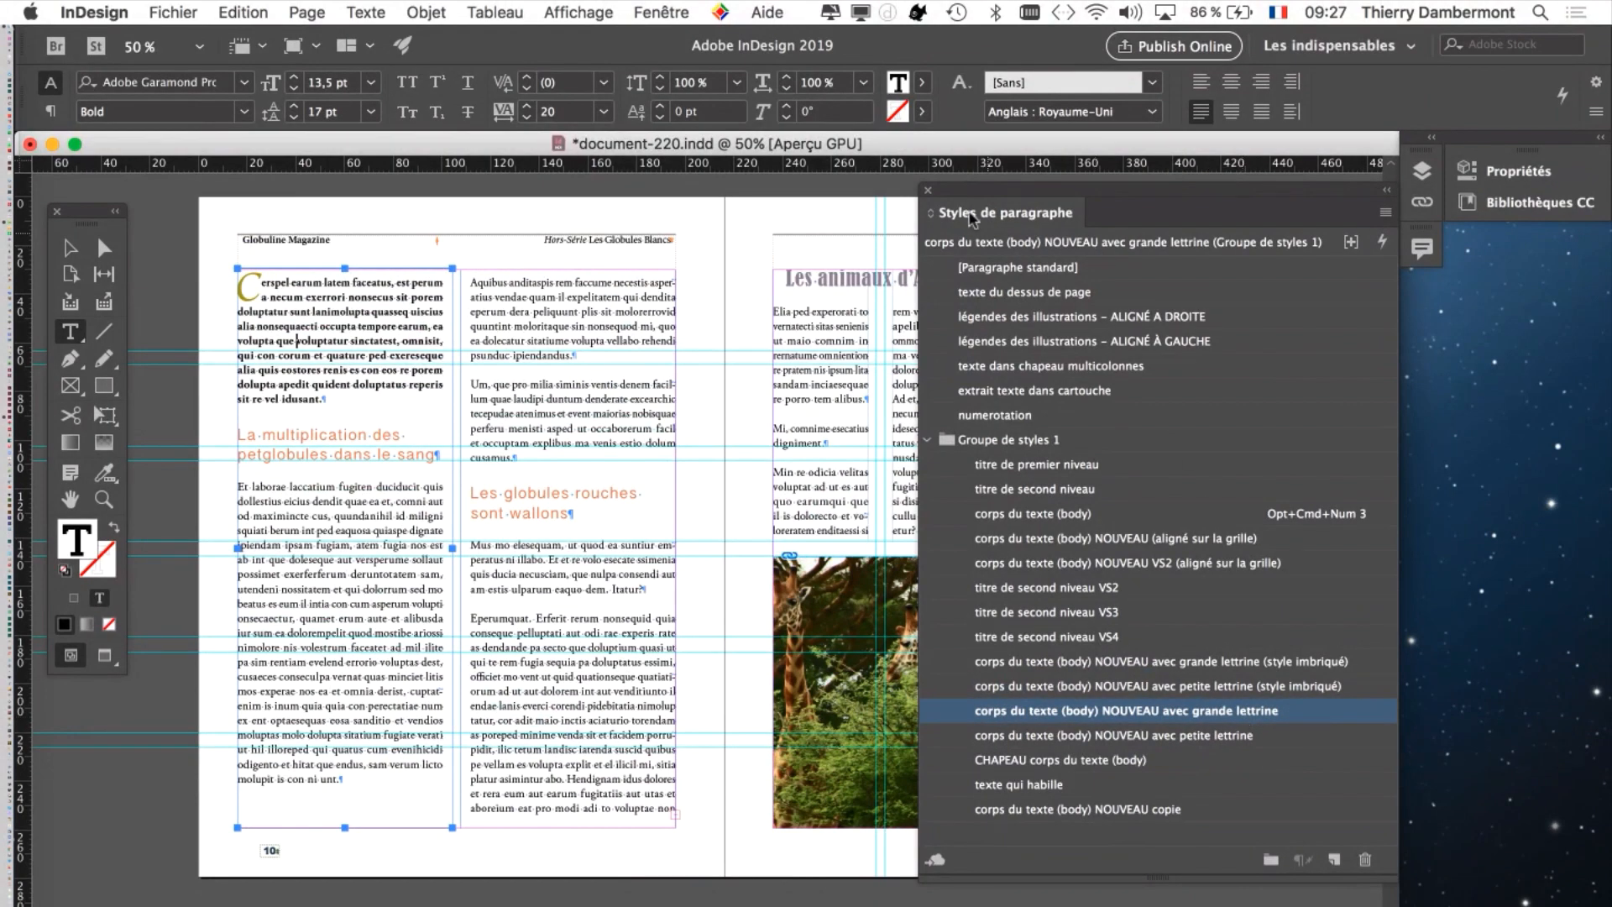
pyautogui.moveTo(971, 215); pyautogui.dragTo(1106, 97)
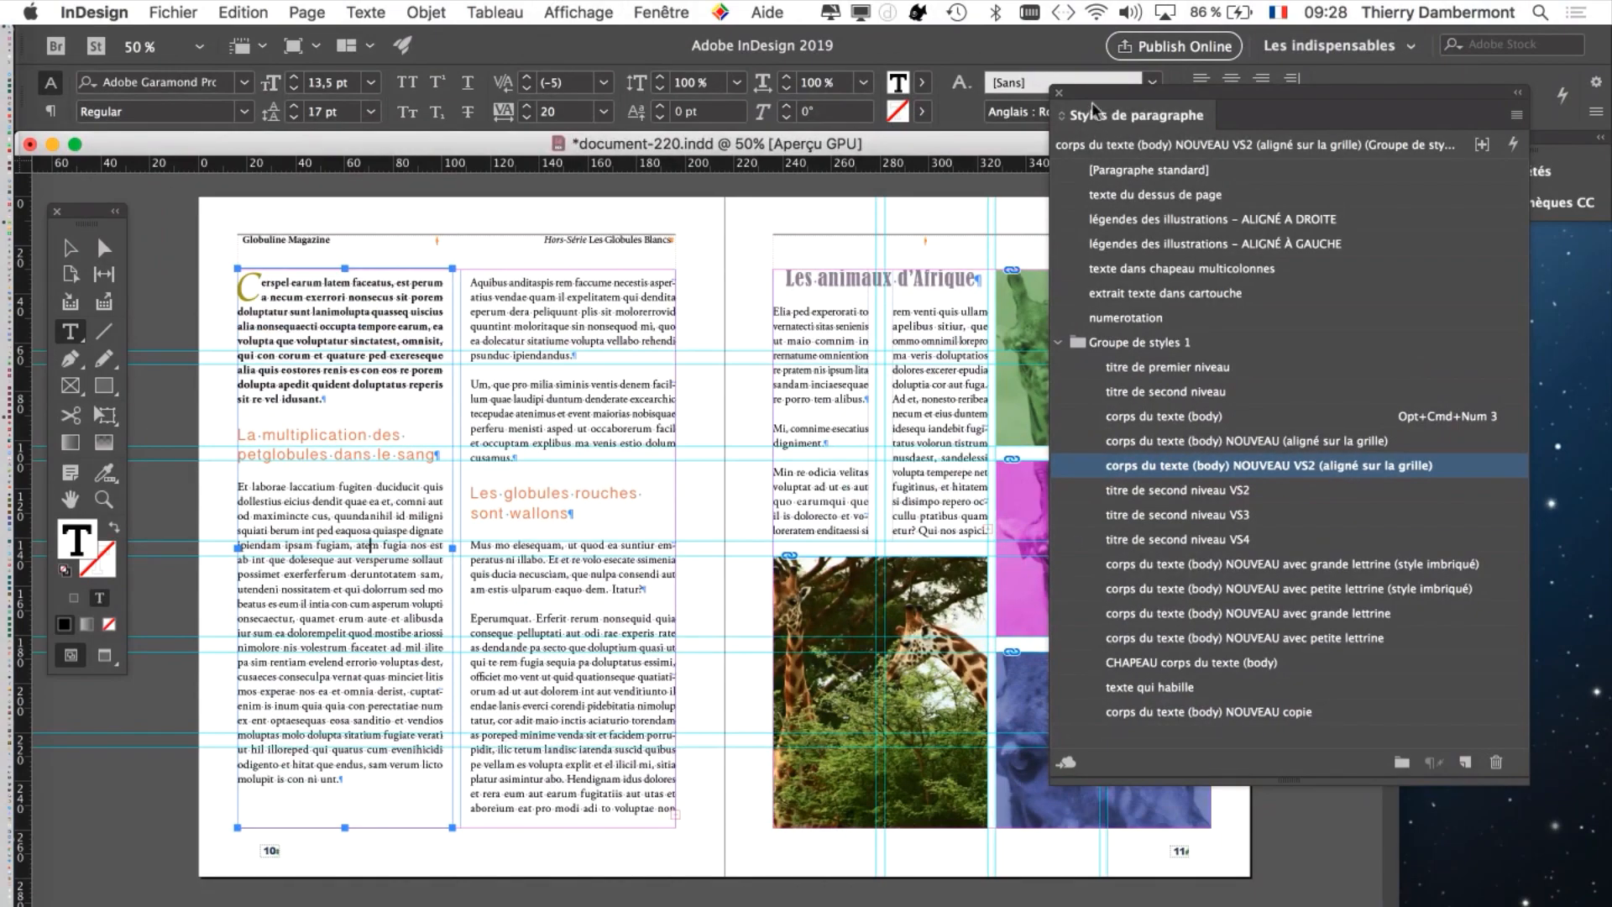
# - Deselect the text frame on page 10 and move the paragraph styles list aside so the images on page 11 are uncovered
pyautogui.moveTo(1092, 103); pyautogui.dragTo(1121, 101)
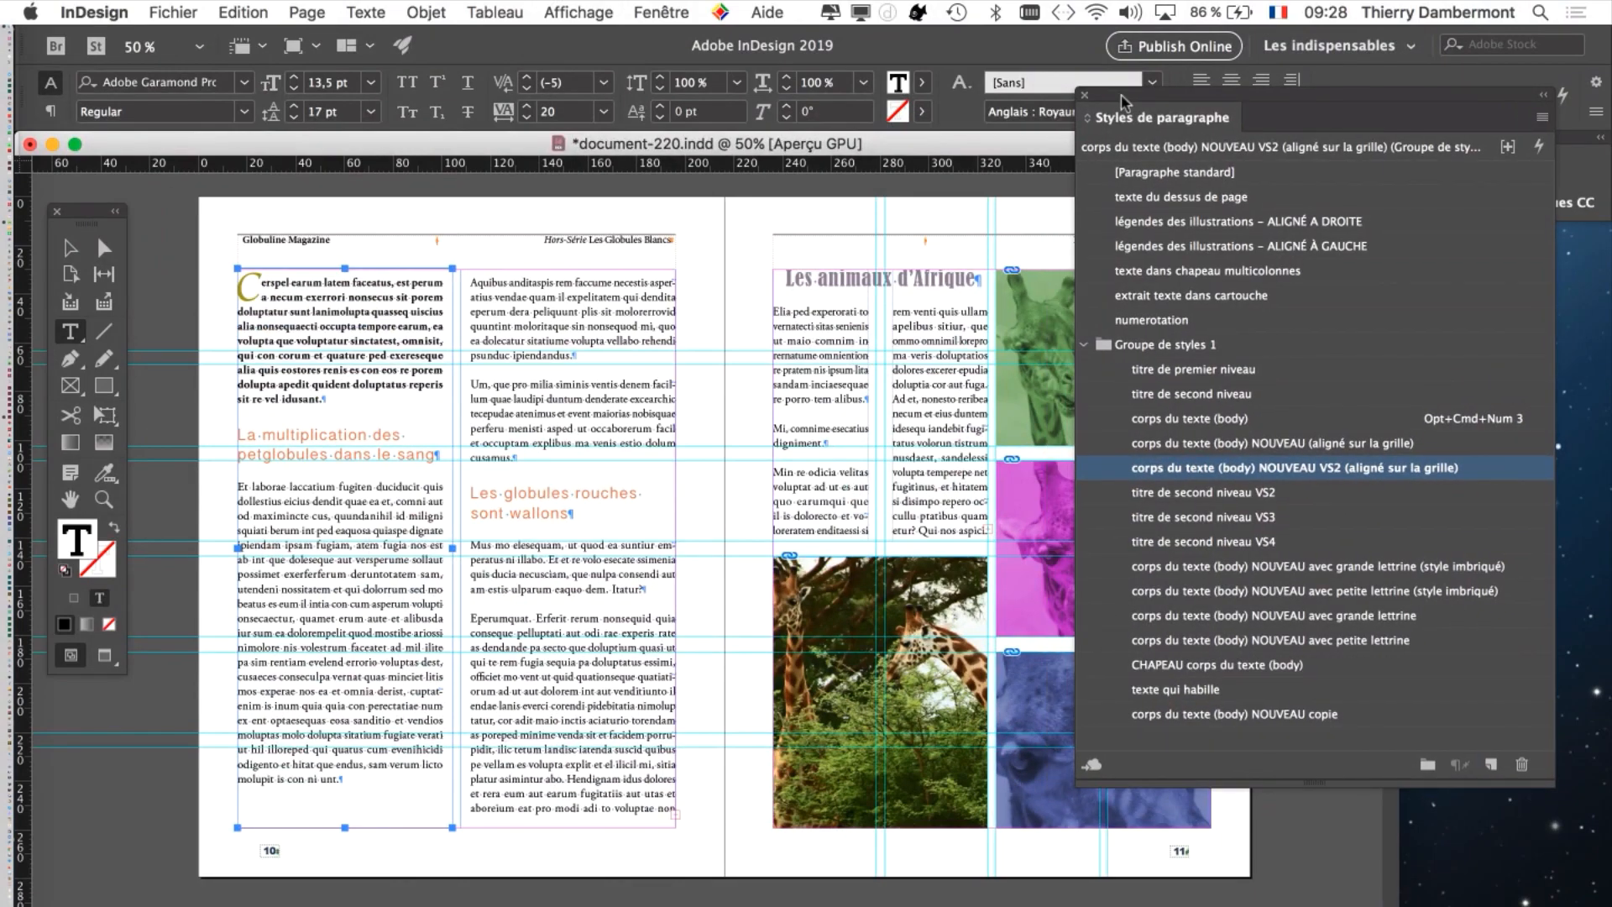
pyautogui.click(70, 248)
pyautogui.click(144, 279)
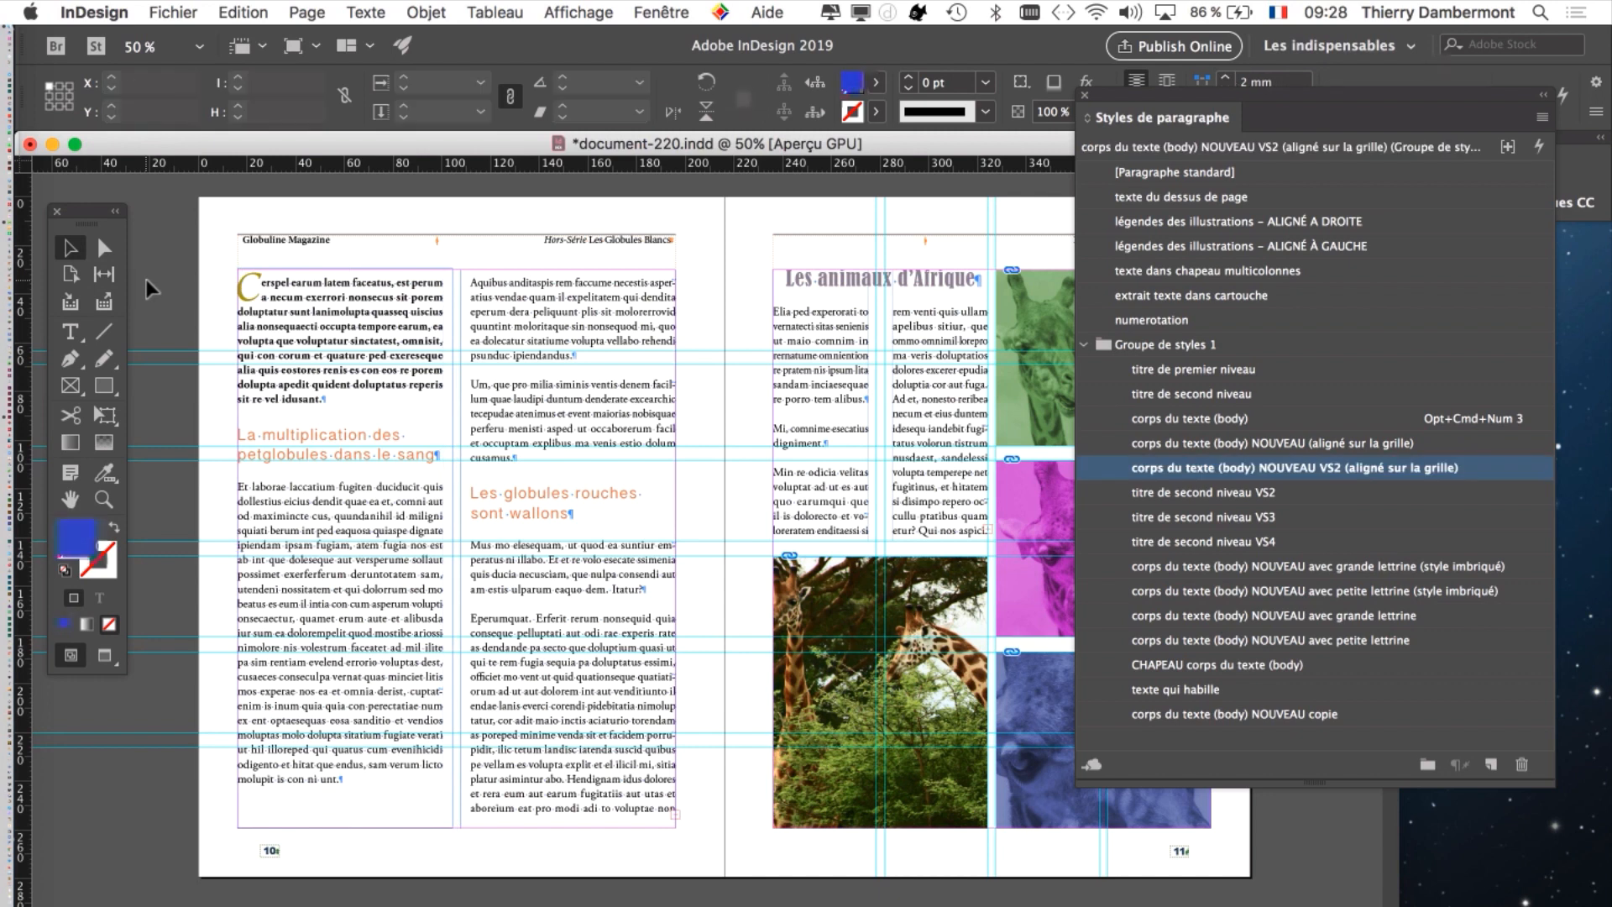
pyautogui.moveTo(1189, 98); pyautogui.dragTo(1293, 98)
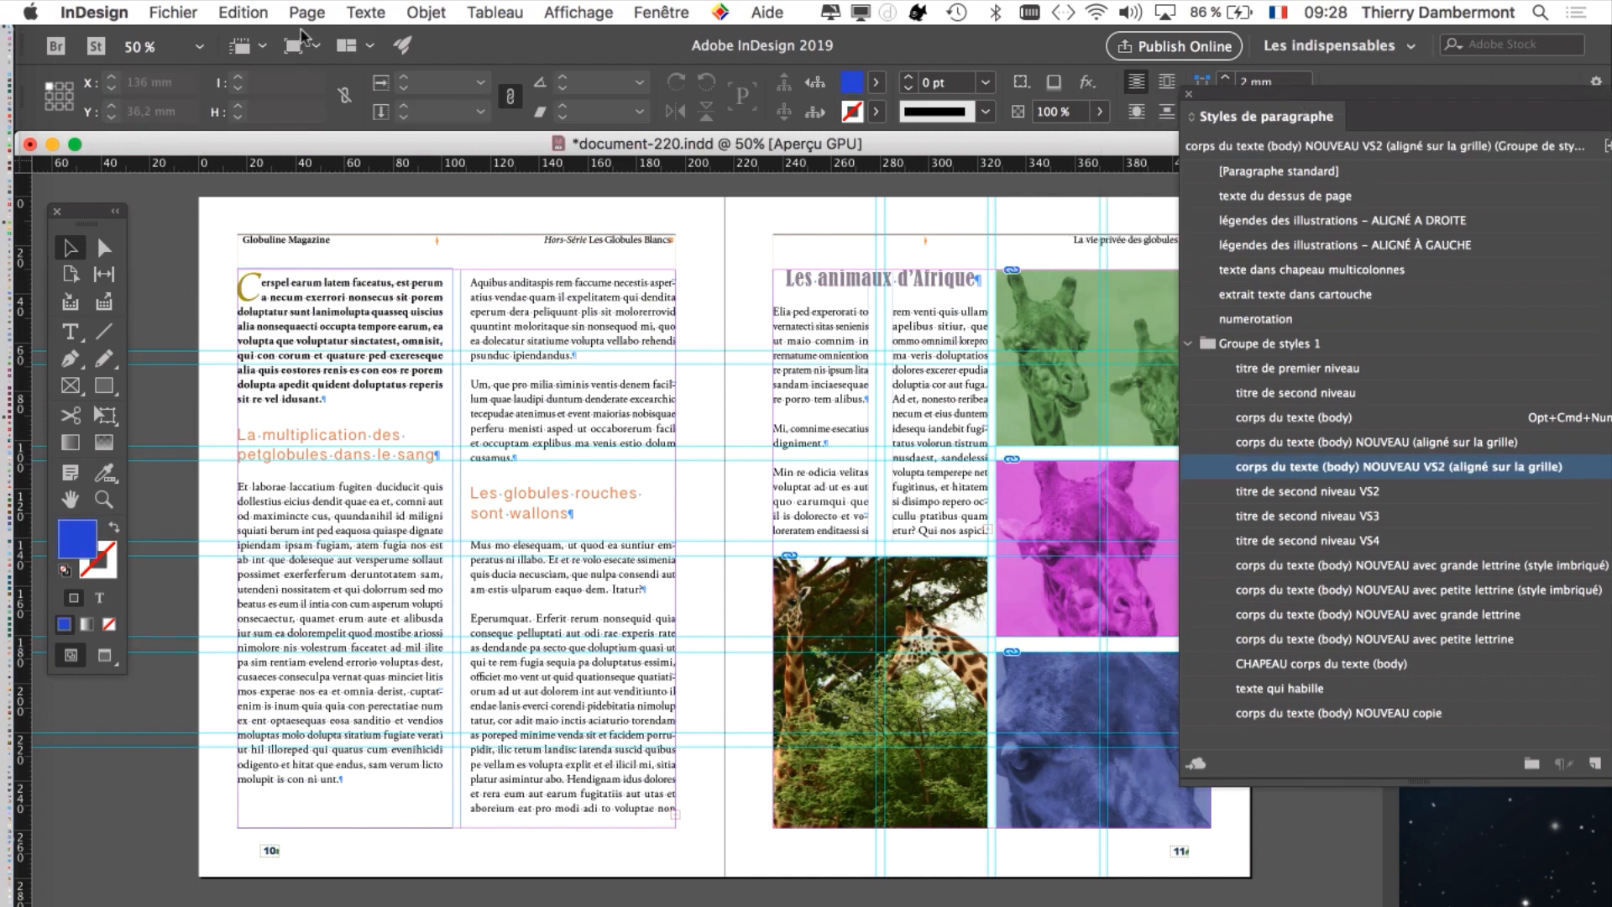
# - Save the document under the new name document-221.indd in the Dossier document-217 folder
pyautogui.click(194, 12)
pyautogui.click(270, 179)
pyautogui.click(820, 101)
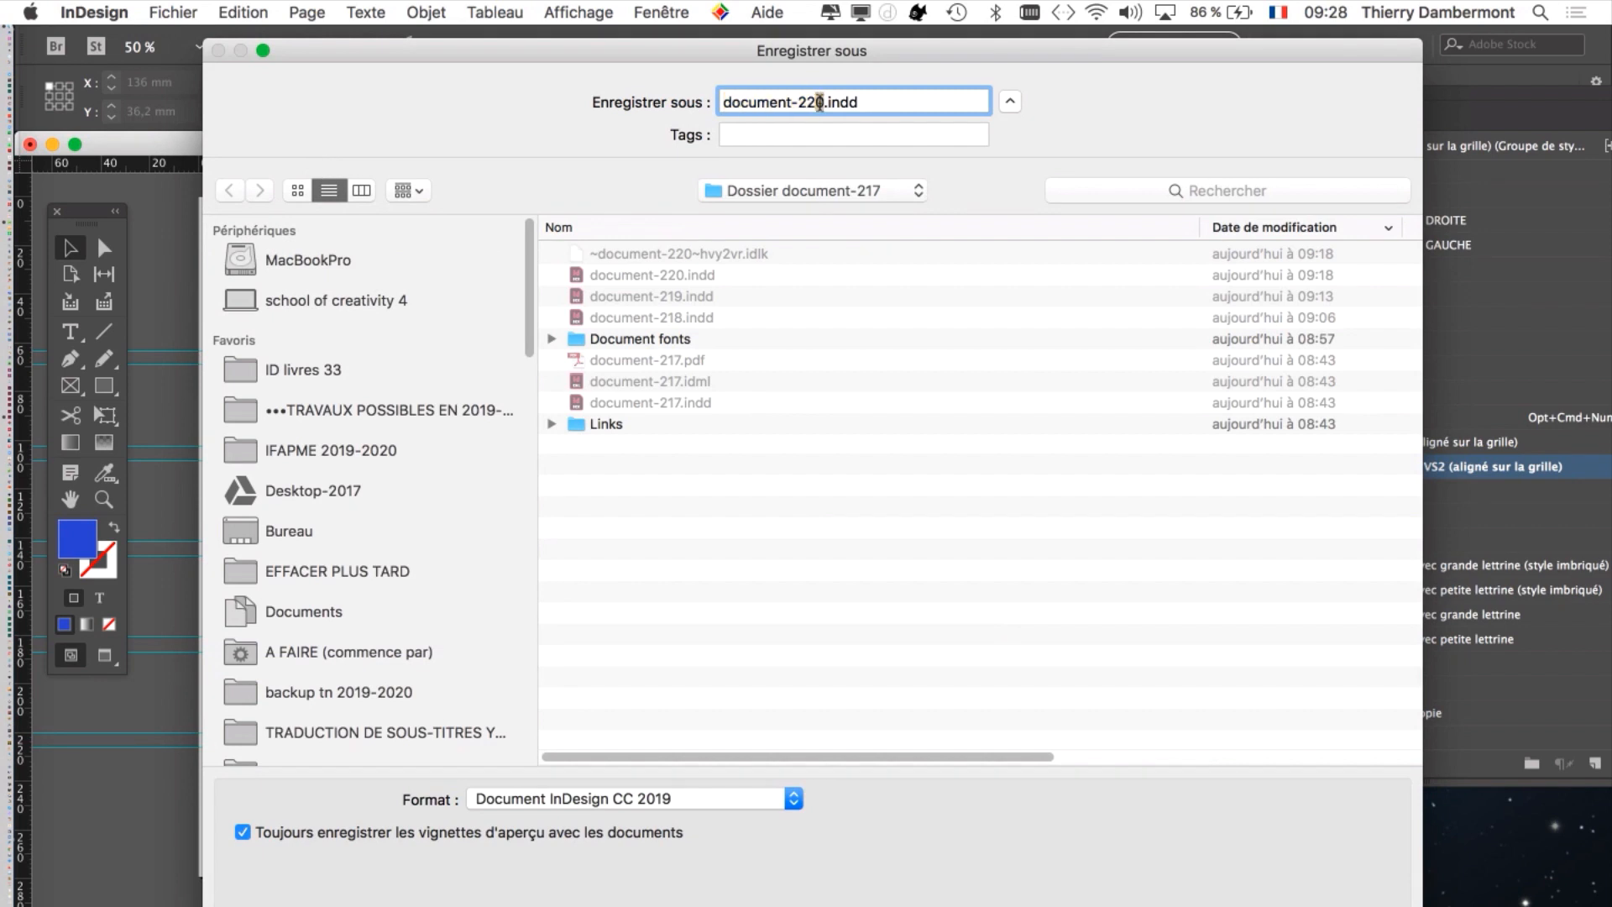
pyautogui.press('BackSpace')
pyautogui.write('1')
pyautogui.press('Return')
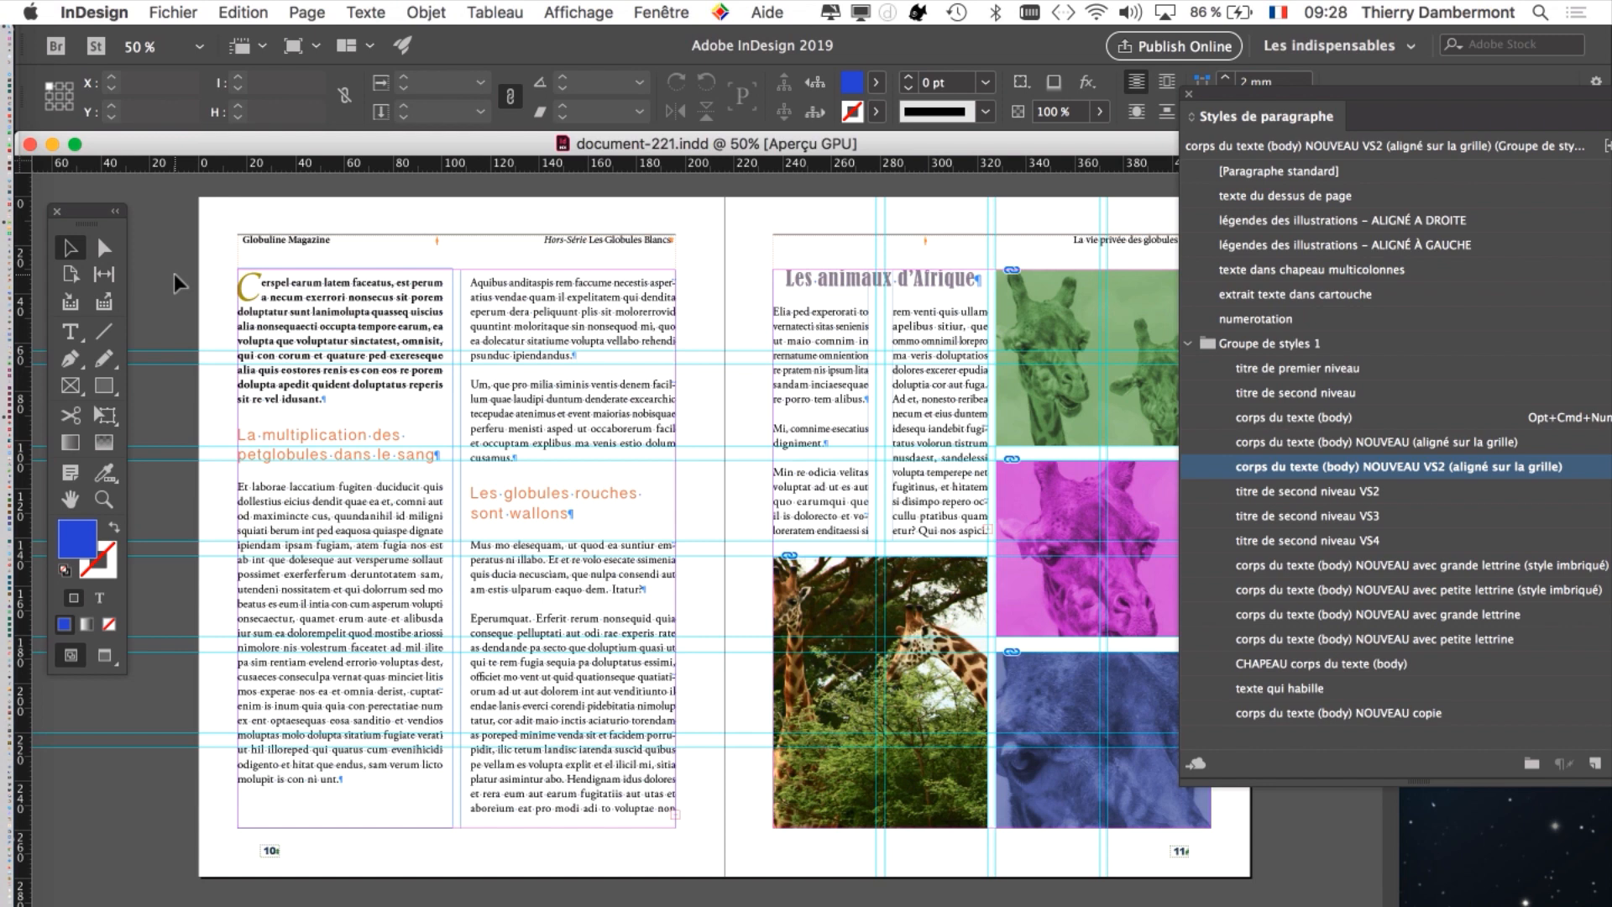
# - Show the spread in Preview mode without guides or frame edges and reposition the paragraph styles list beside the text columns
pyautogui.click(103, 657)
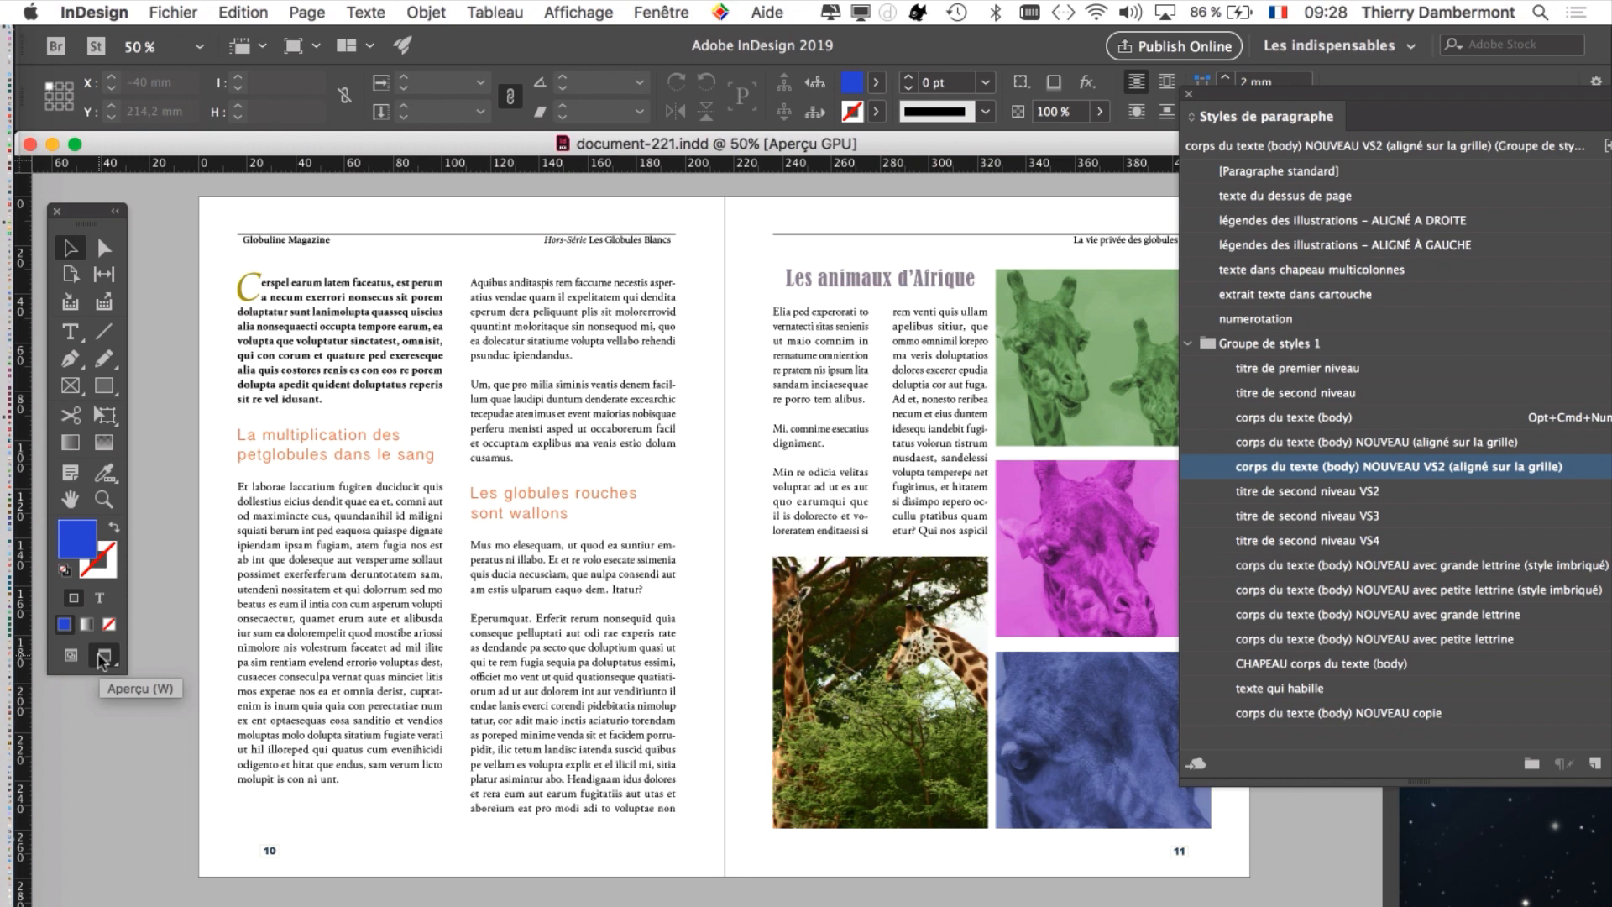
pyautogui.moveTo(1236, 95); pyautogui.dragTo(1084, 226)
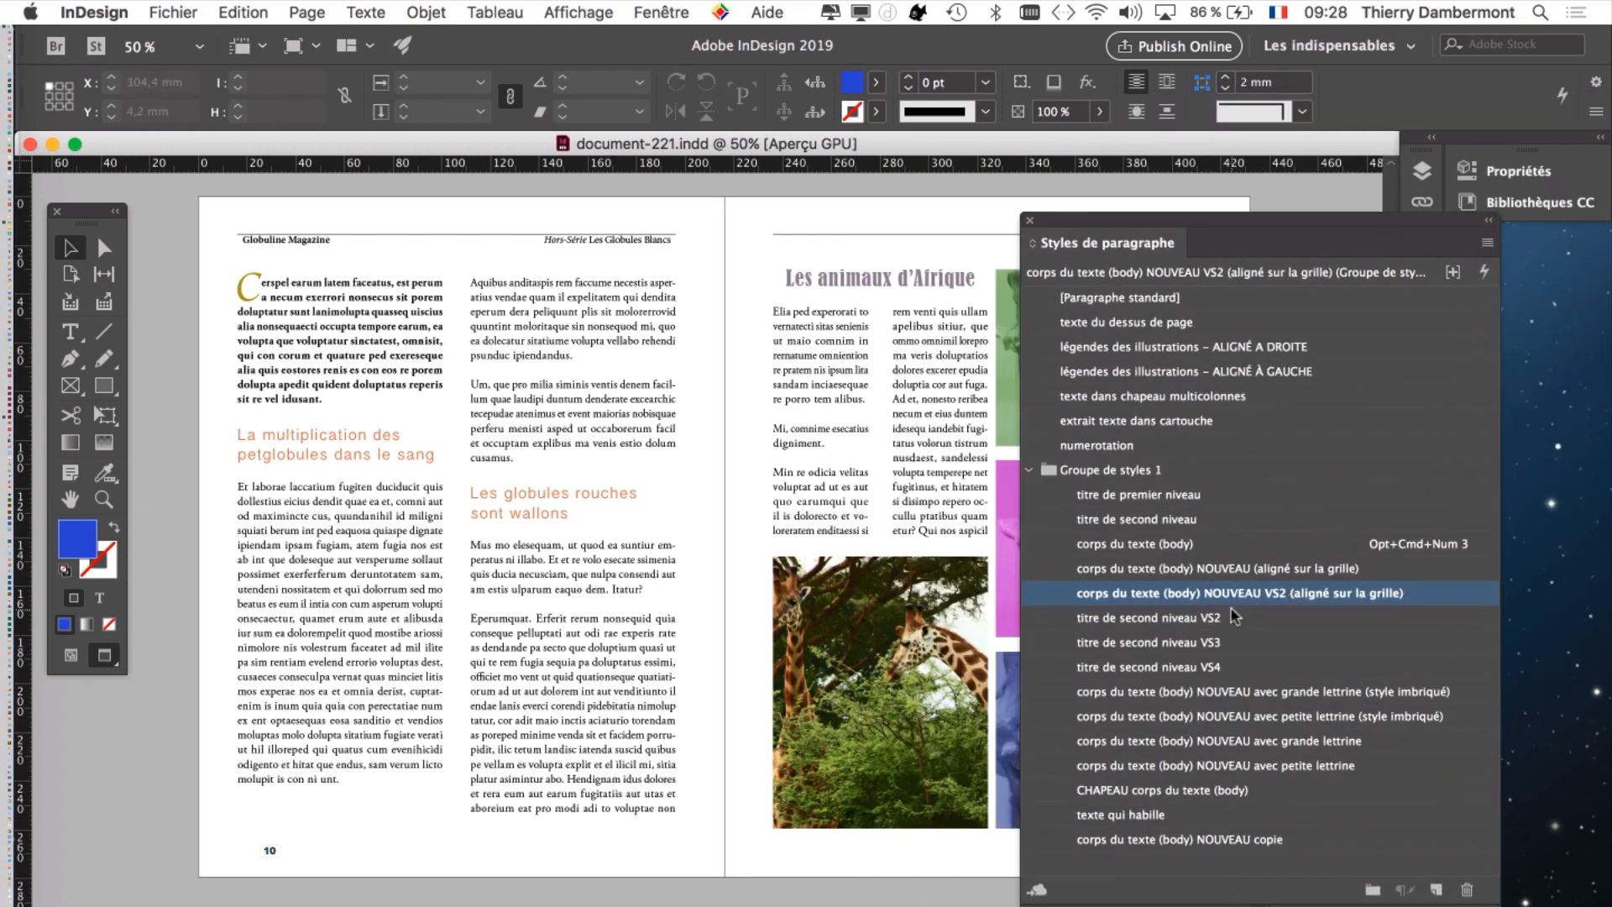
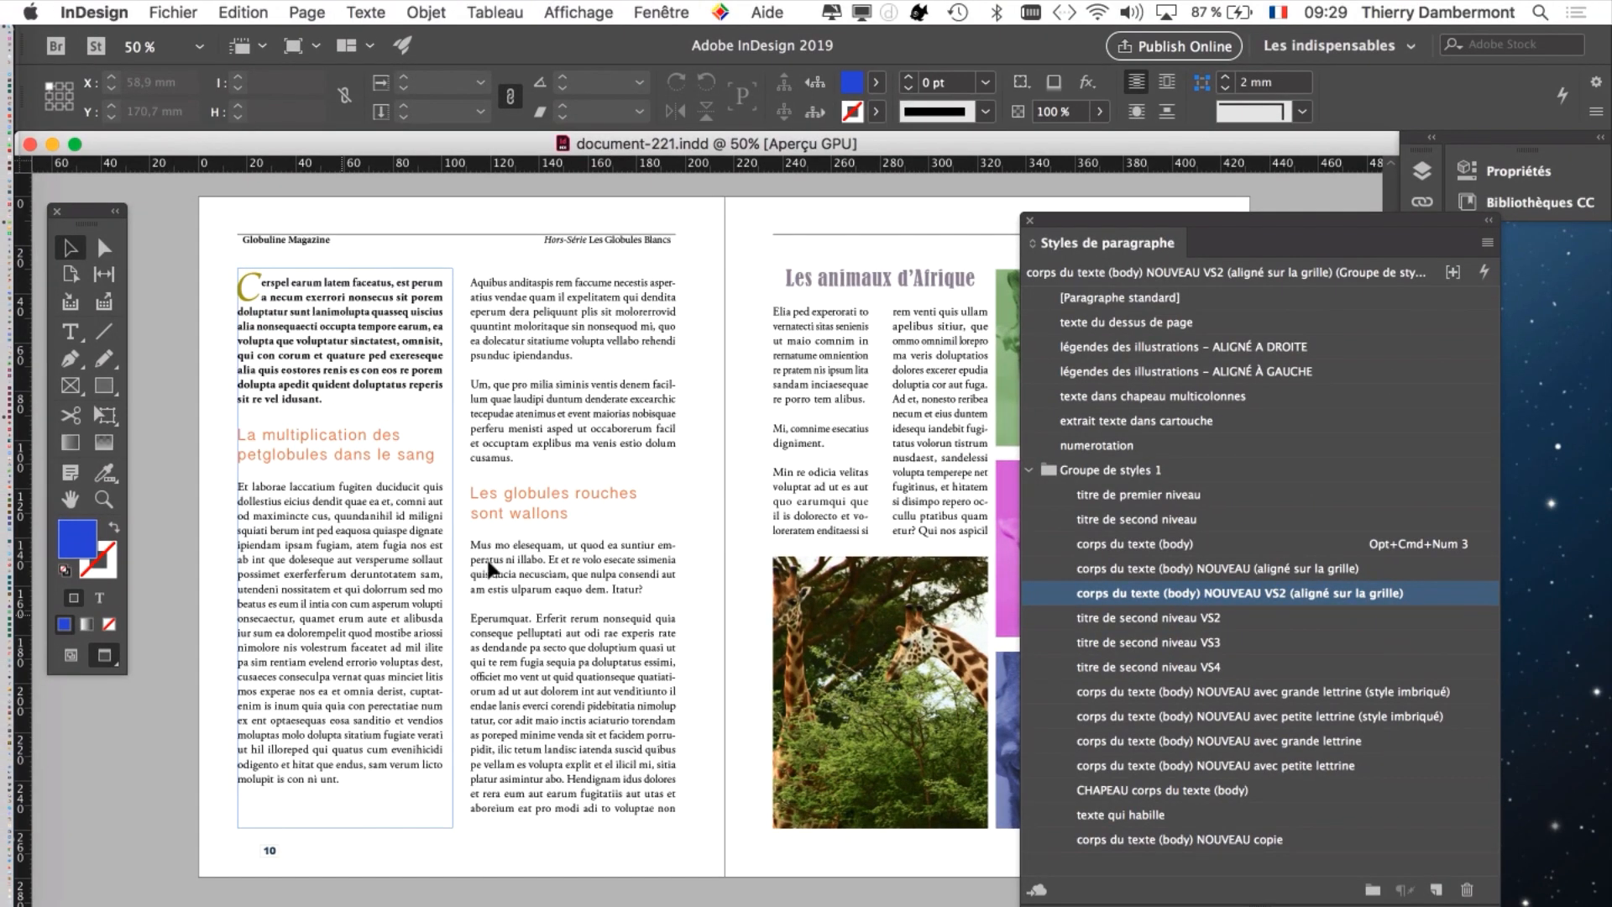
pyautogui.moveTo(1086, 221); pyautogui.dragTo(1139, 155)
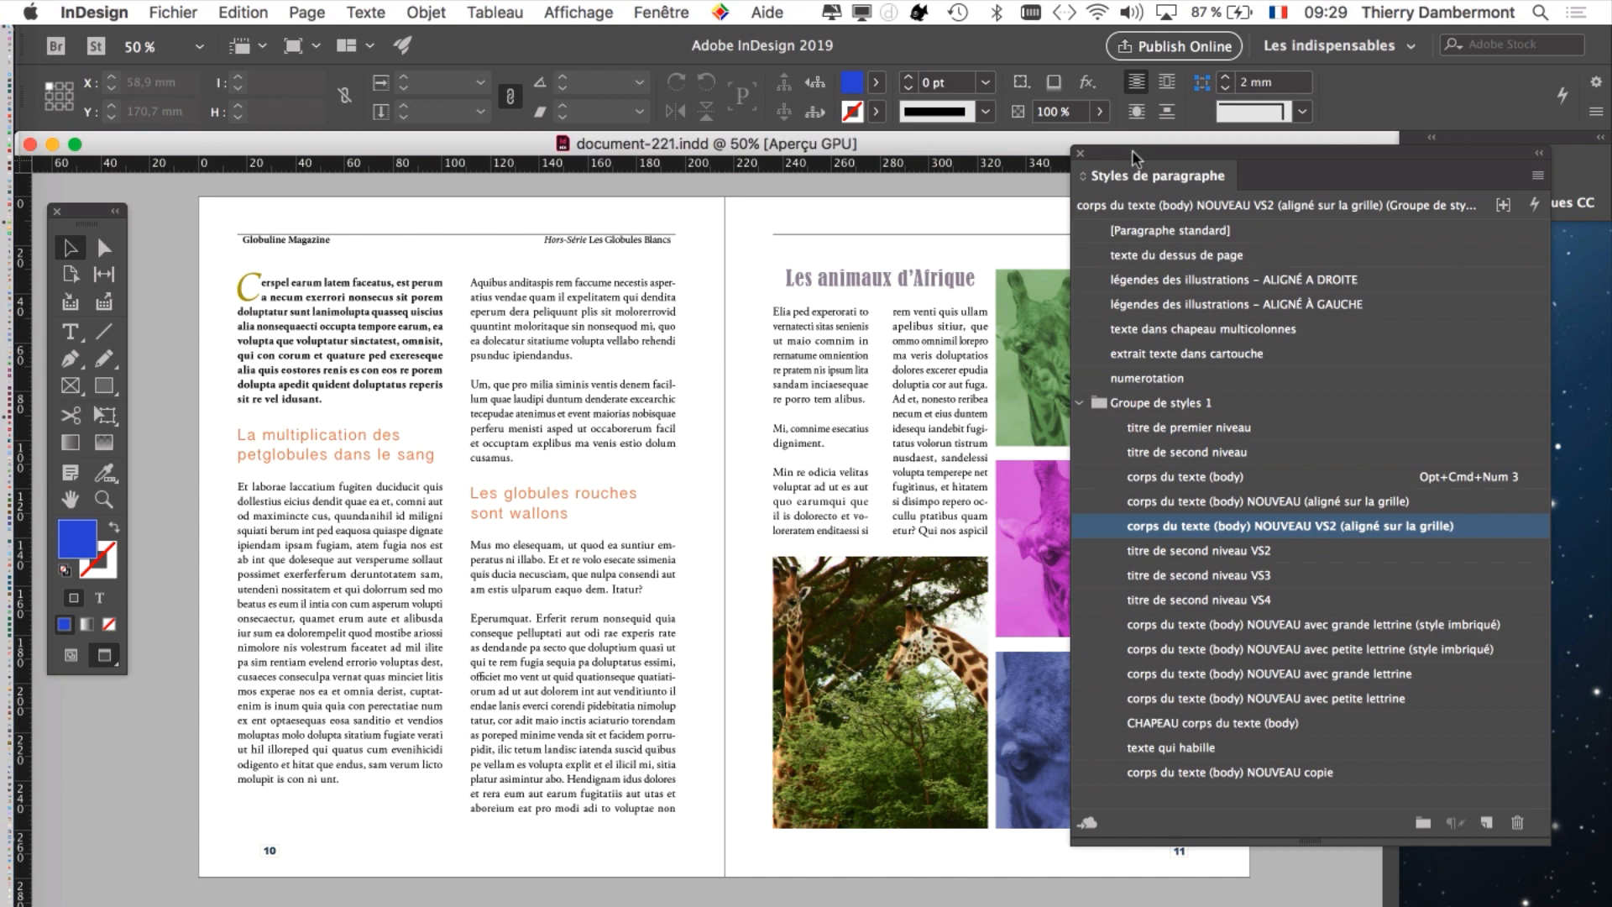
pyautogui.moveTo(1132, 153); pyautogui.dragTo(1042, 221)
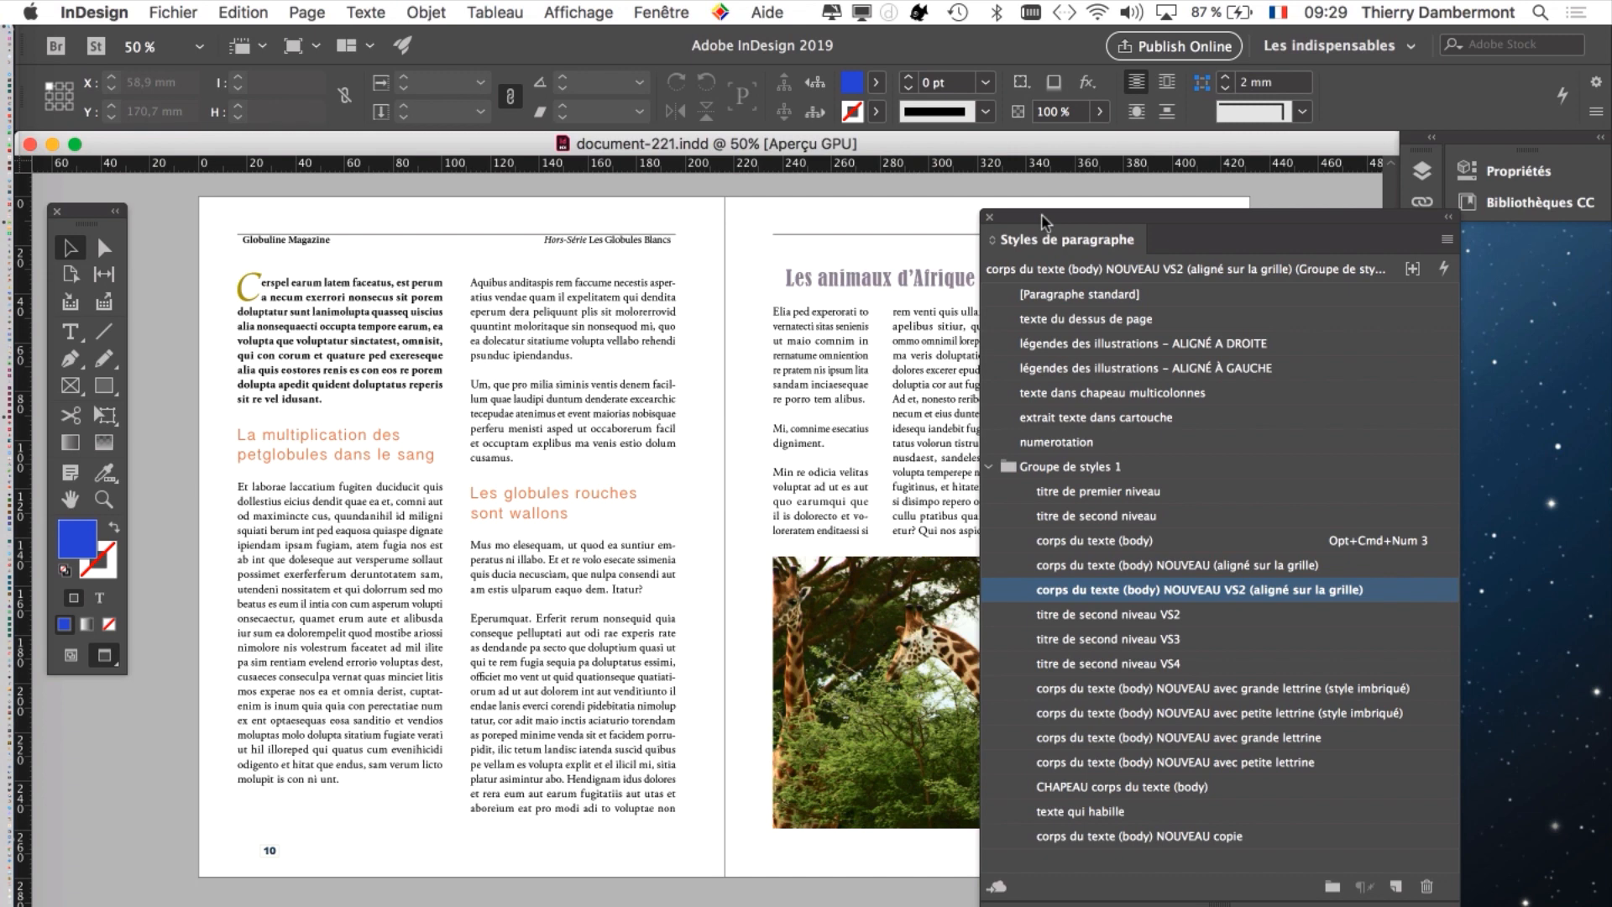
pyautogui.moveTo(1041, 213); pyautogui.dragTo(1172, 153)
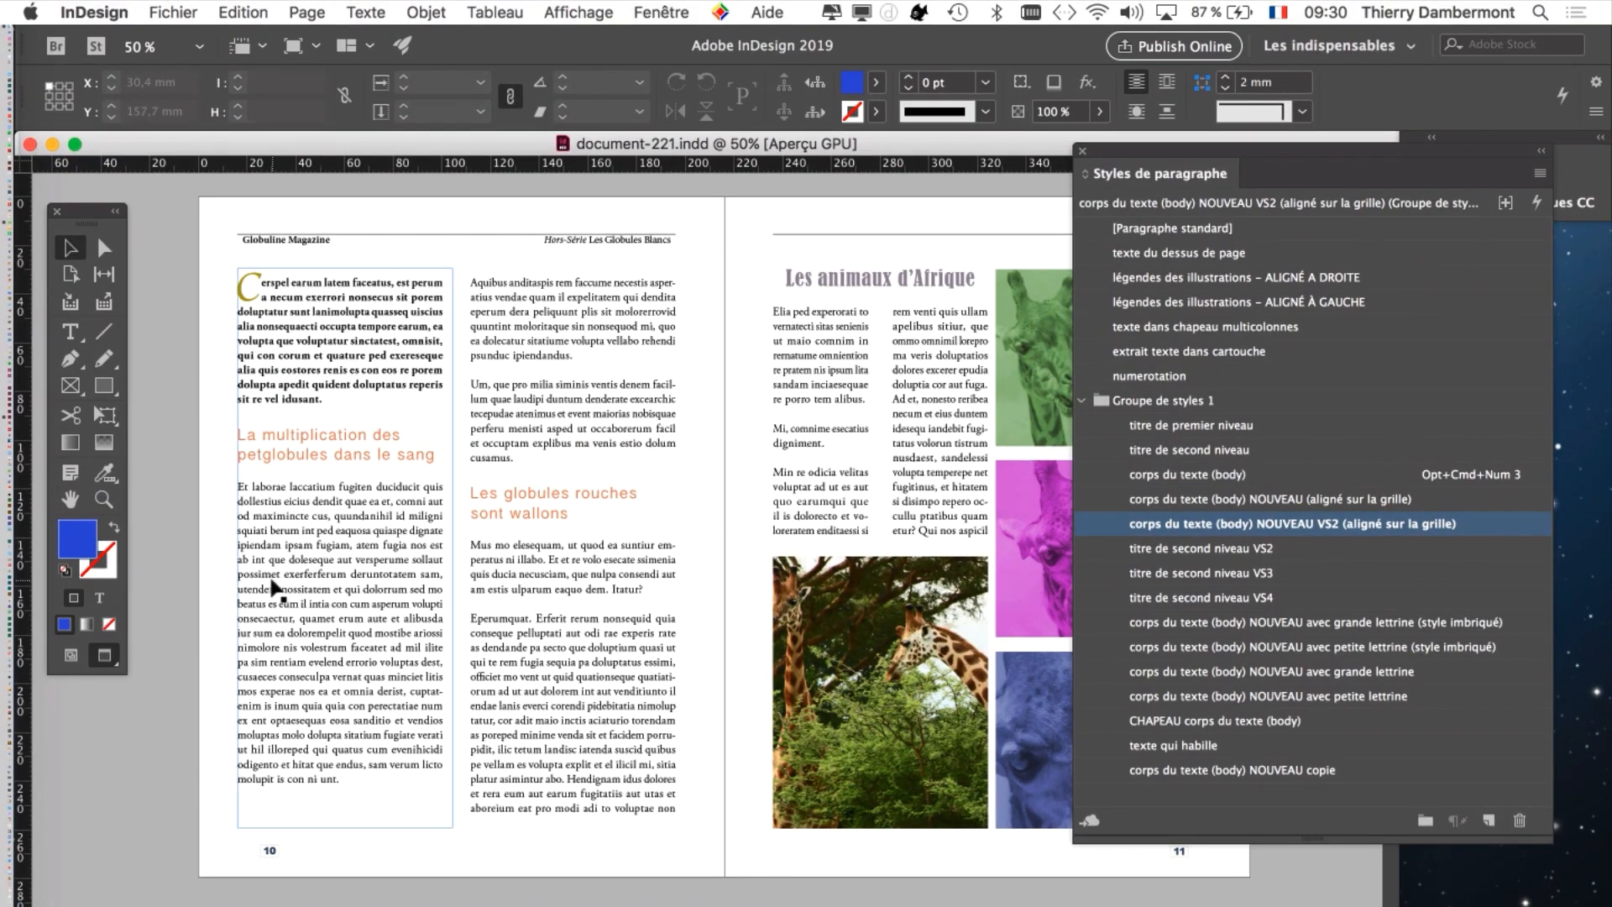
# - Open the basic character formats of the paragraph style "corps du texte (body) NOUVEAU VS2 (aligné sur la grille)", keeping the page text in view
pyautogui.scroll(1, 273, 588)
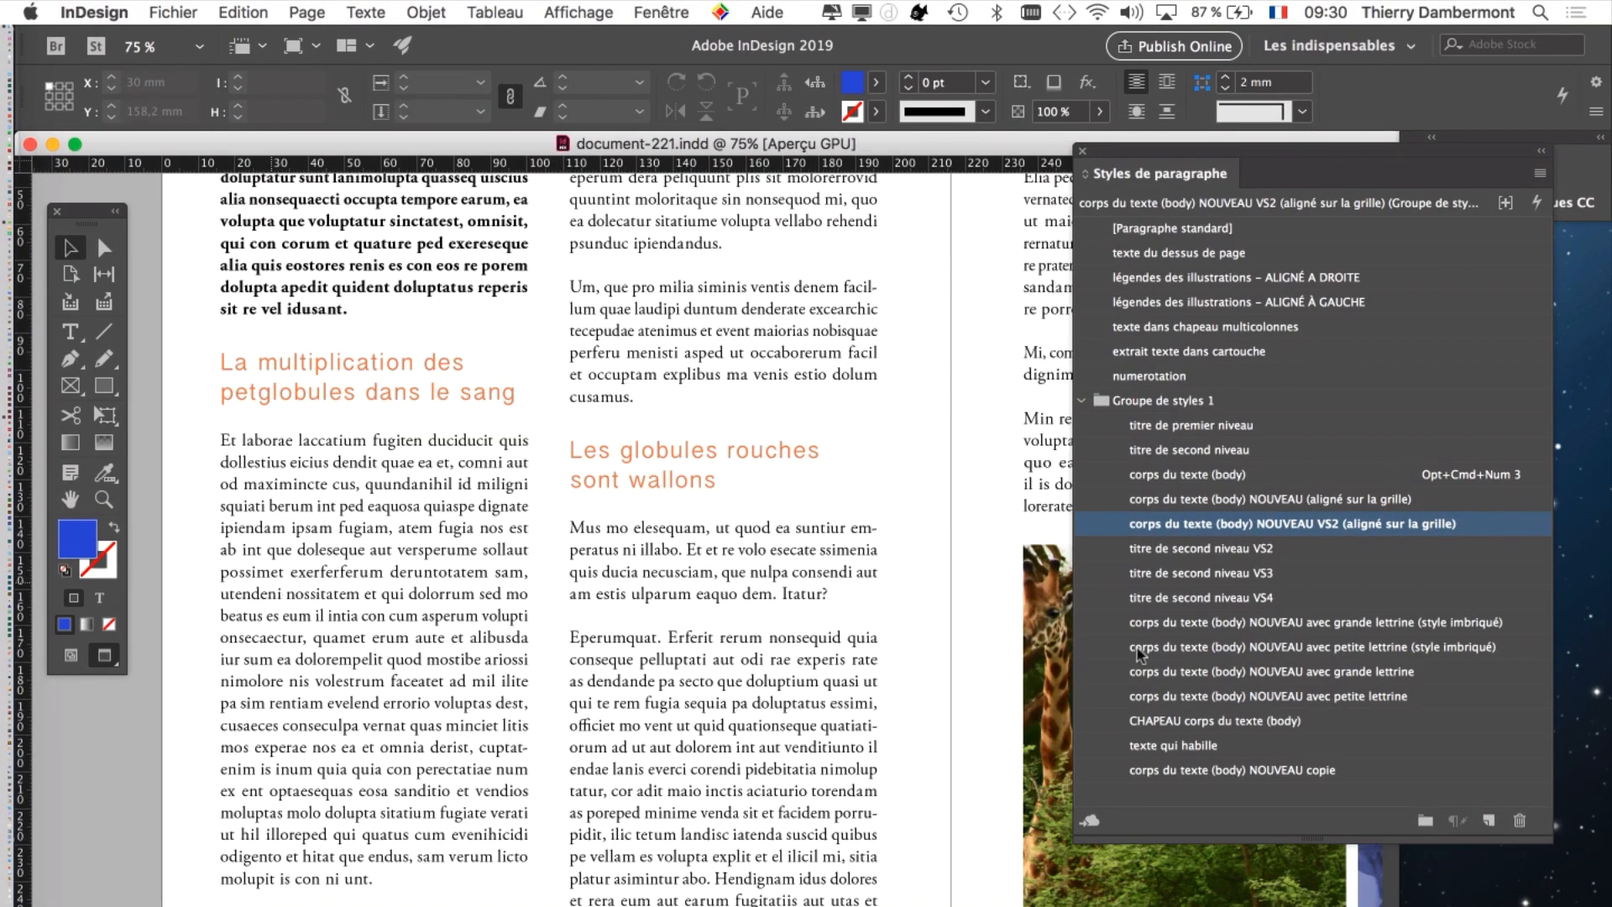
pyautogui.doubleClick(1499, 529)
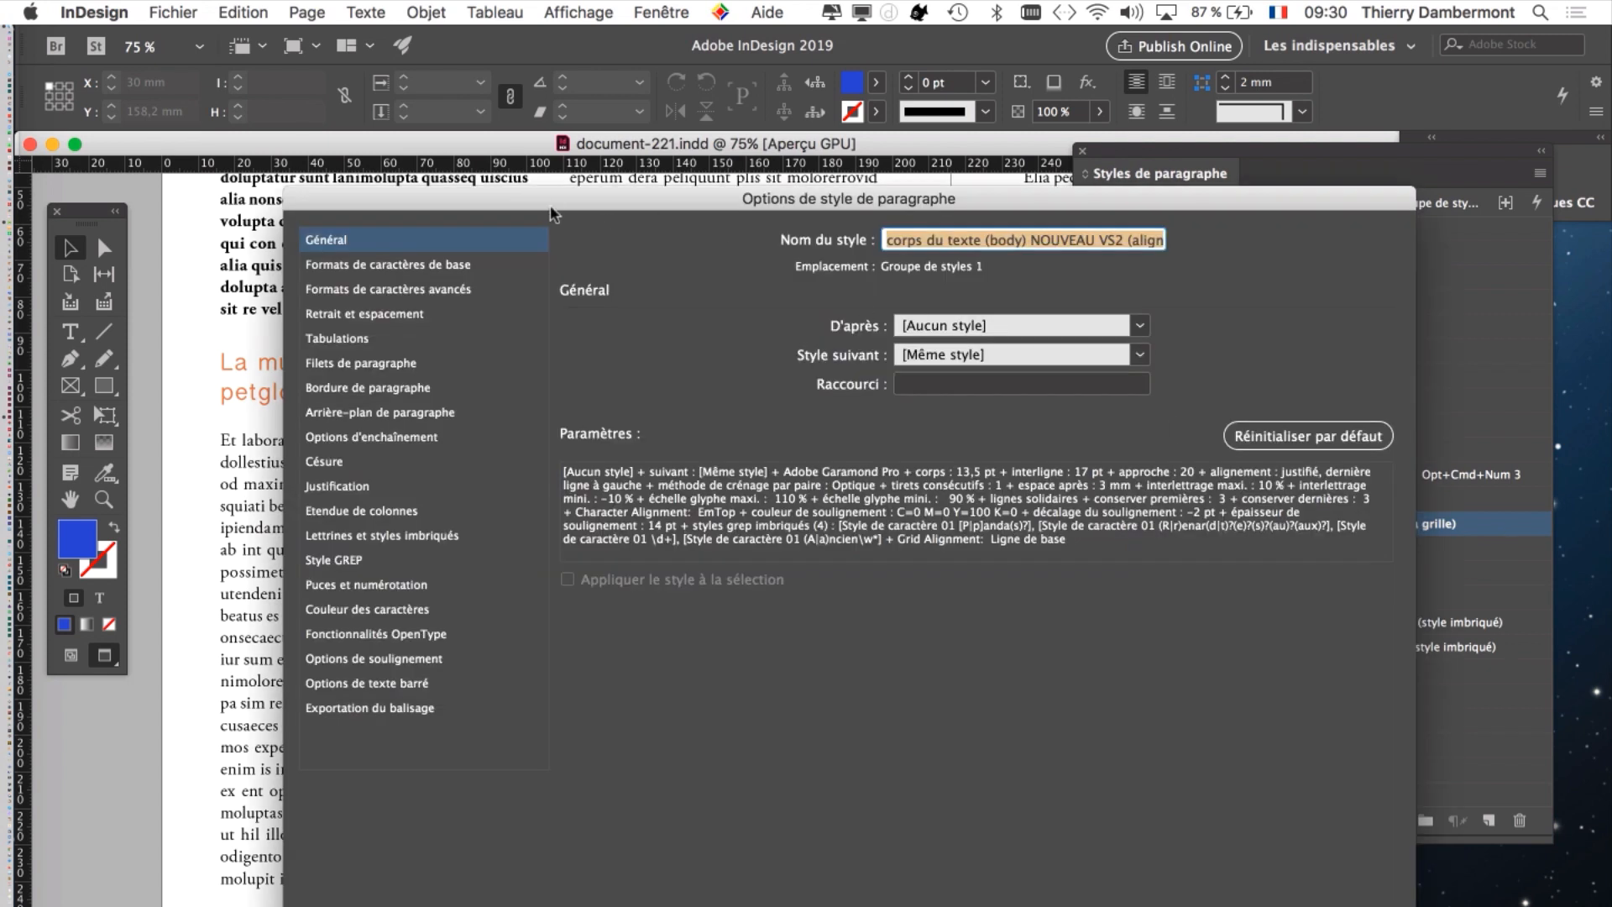
pyautogui.moveTo(550, 206); pyautogui.dragTo(1064, 156)
pyautogui.click(974, 217)
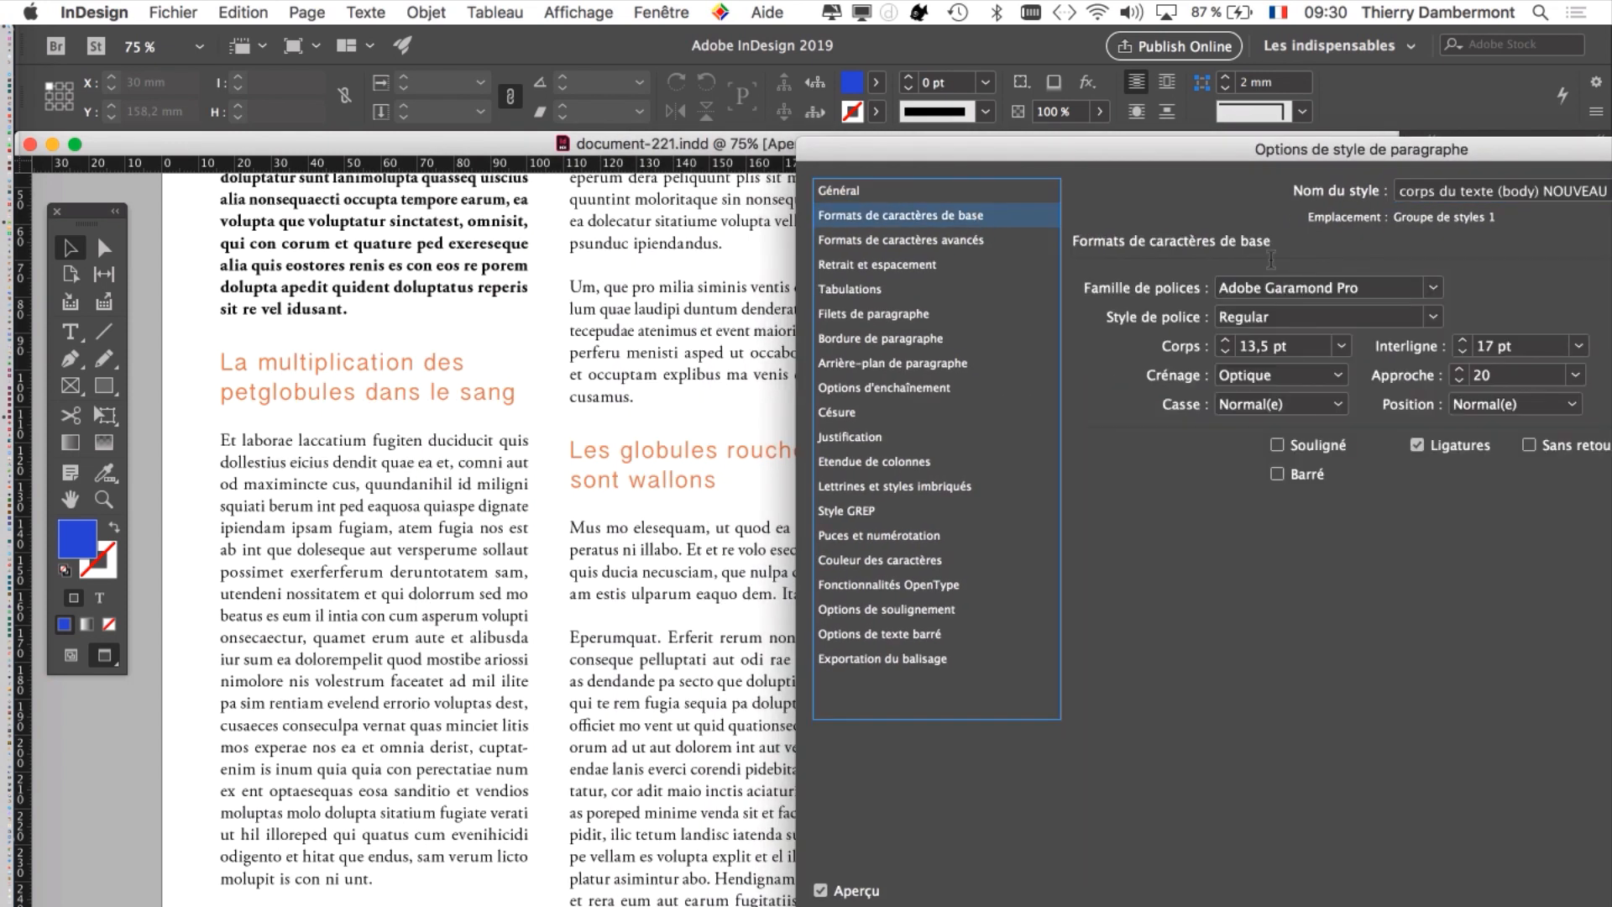
# - Try Arial Black and Apple Chancery as the body style's font family with the live preview on
pyautogui.click(1372, 288)
pyautogui.press('Down')
pyautogui.press('Down')
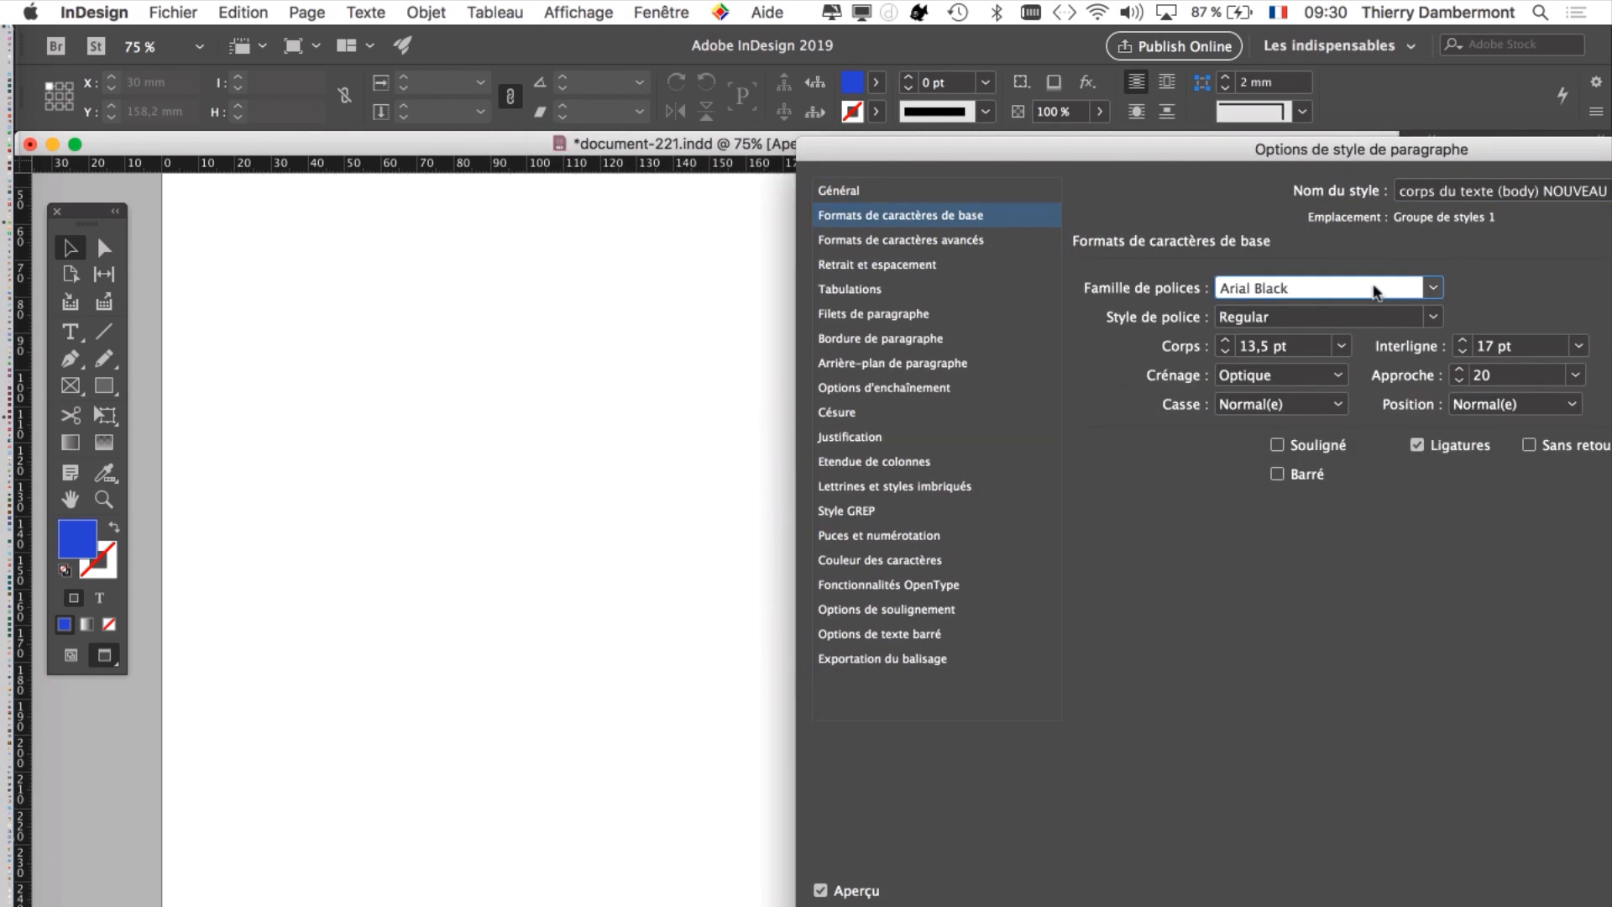
pyautogui.press('Up')
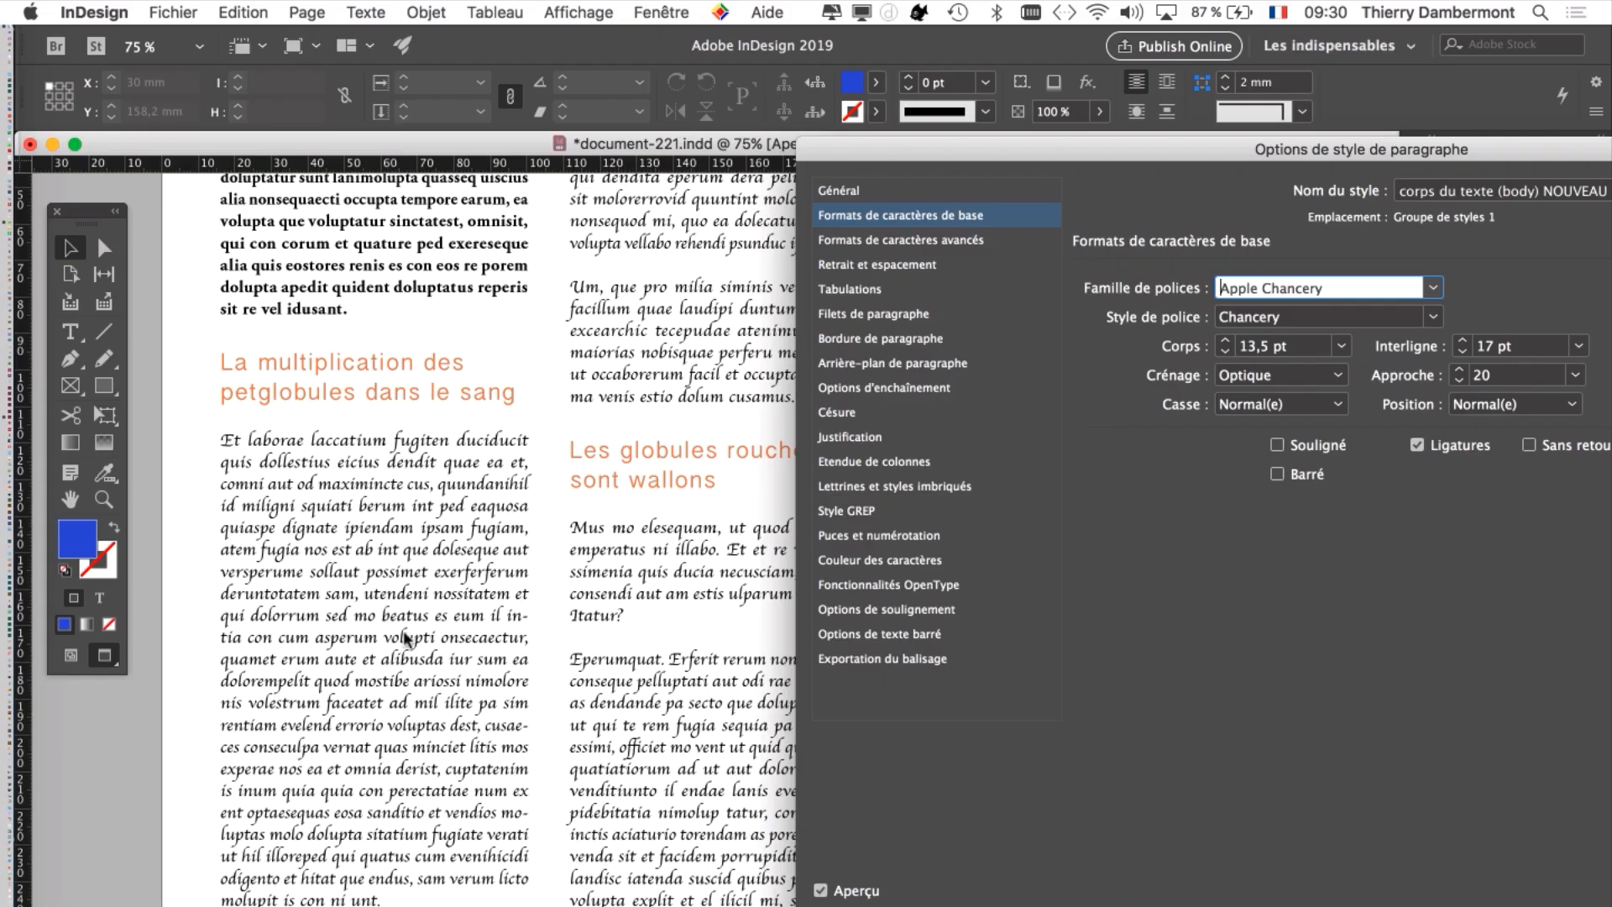
# - Step the body style's font family through Bernard MT Condensed, Minion Pro, Myriad Pro and others, ending on Abadi MT Condensed Light
pyautogui.click(1341, 290)
pyautogui.press('Down')
pyautogui.press('Down')
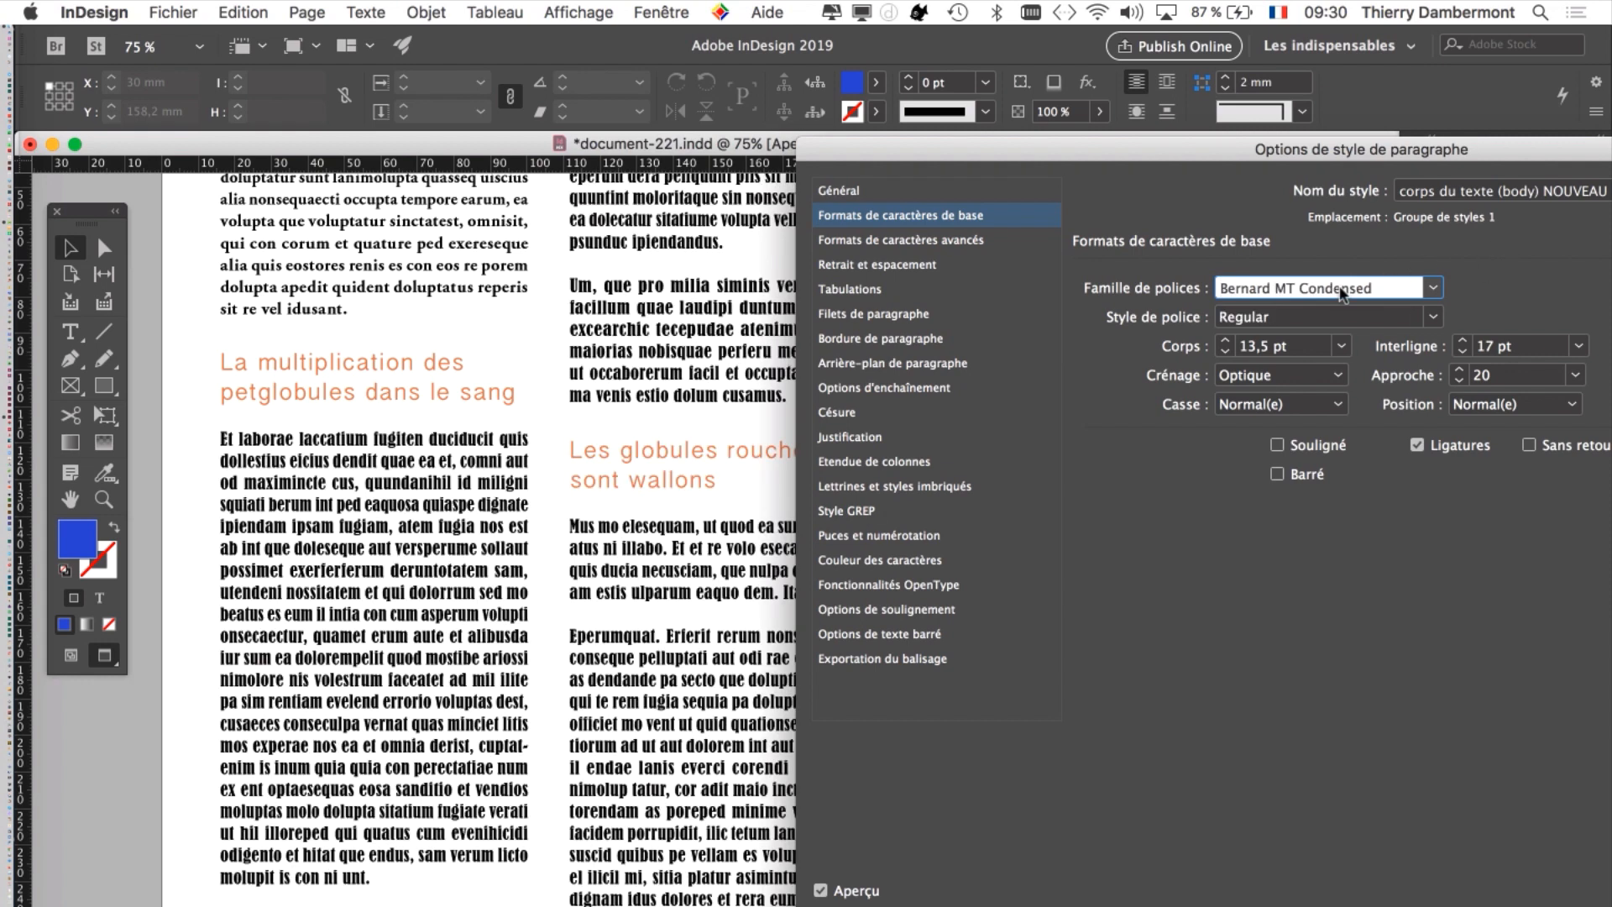
pyautogui.press('Down')
pyautogui.press('Down')
pyautogui.press('Down')
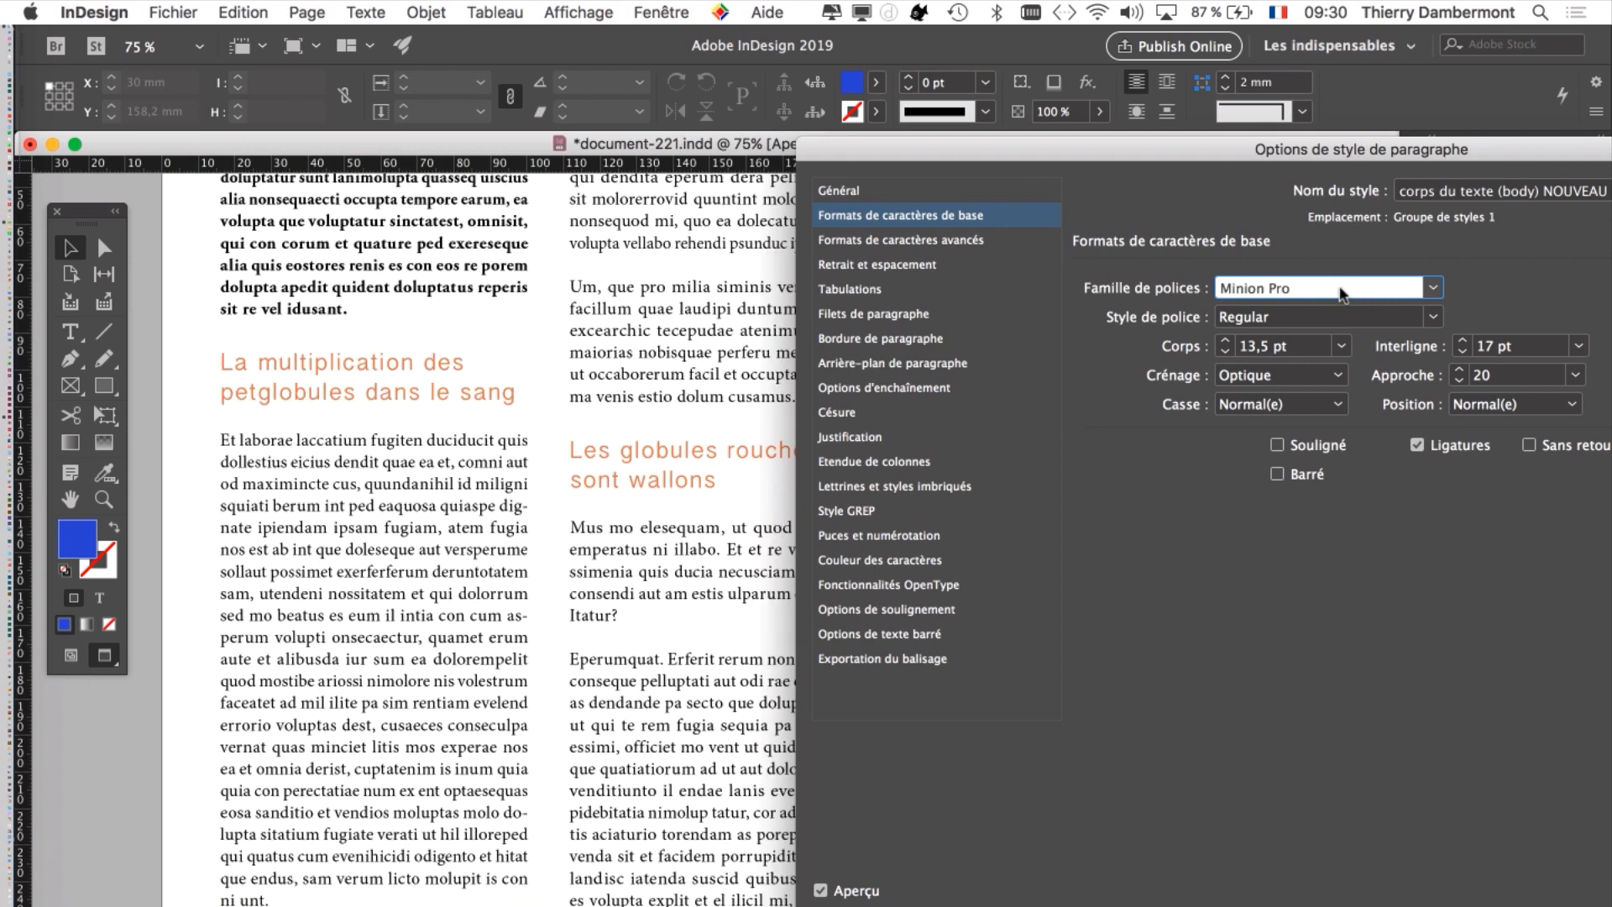
pyautogui.press('Down')
pyautogui.press('Down')
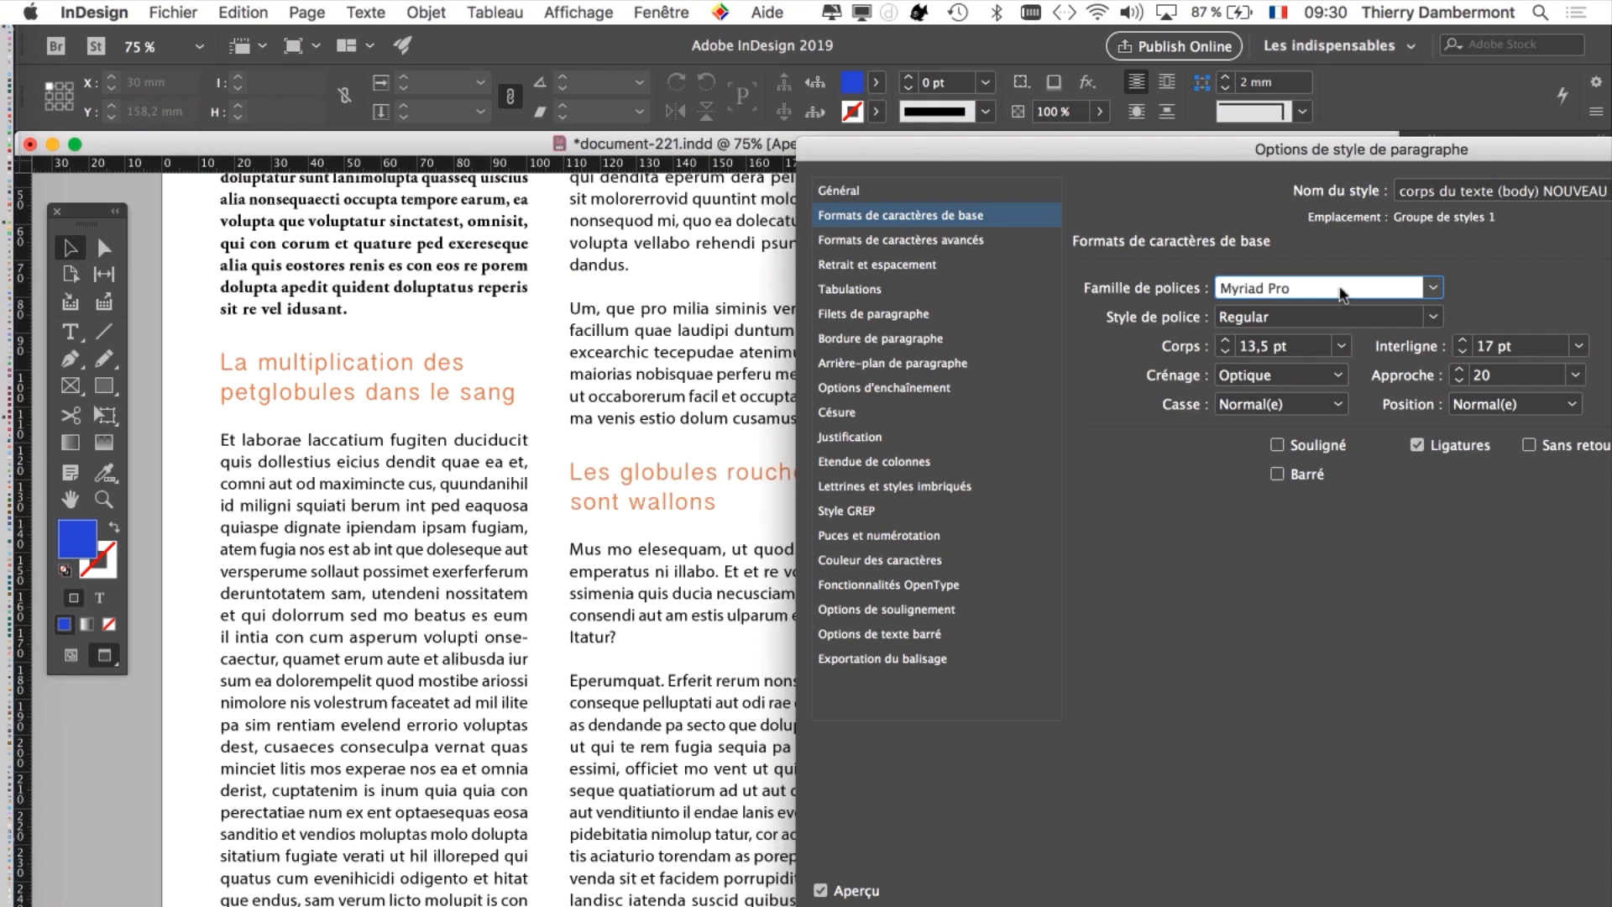
pyautogui.press('Down')
pyautogui.press('Down')
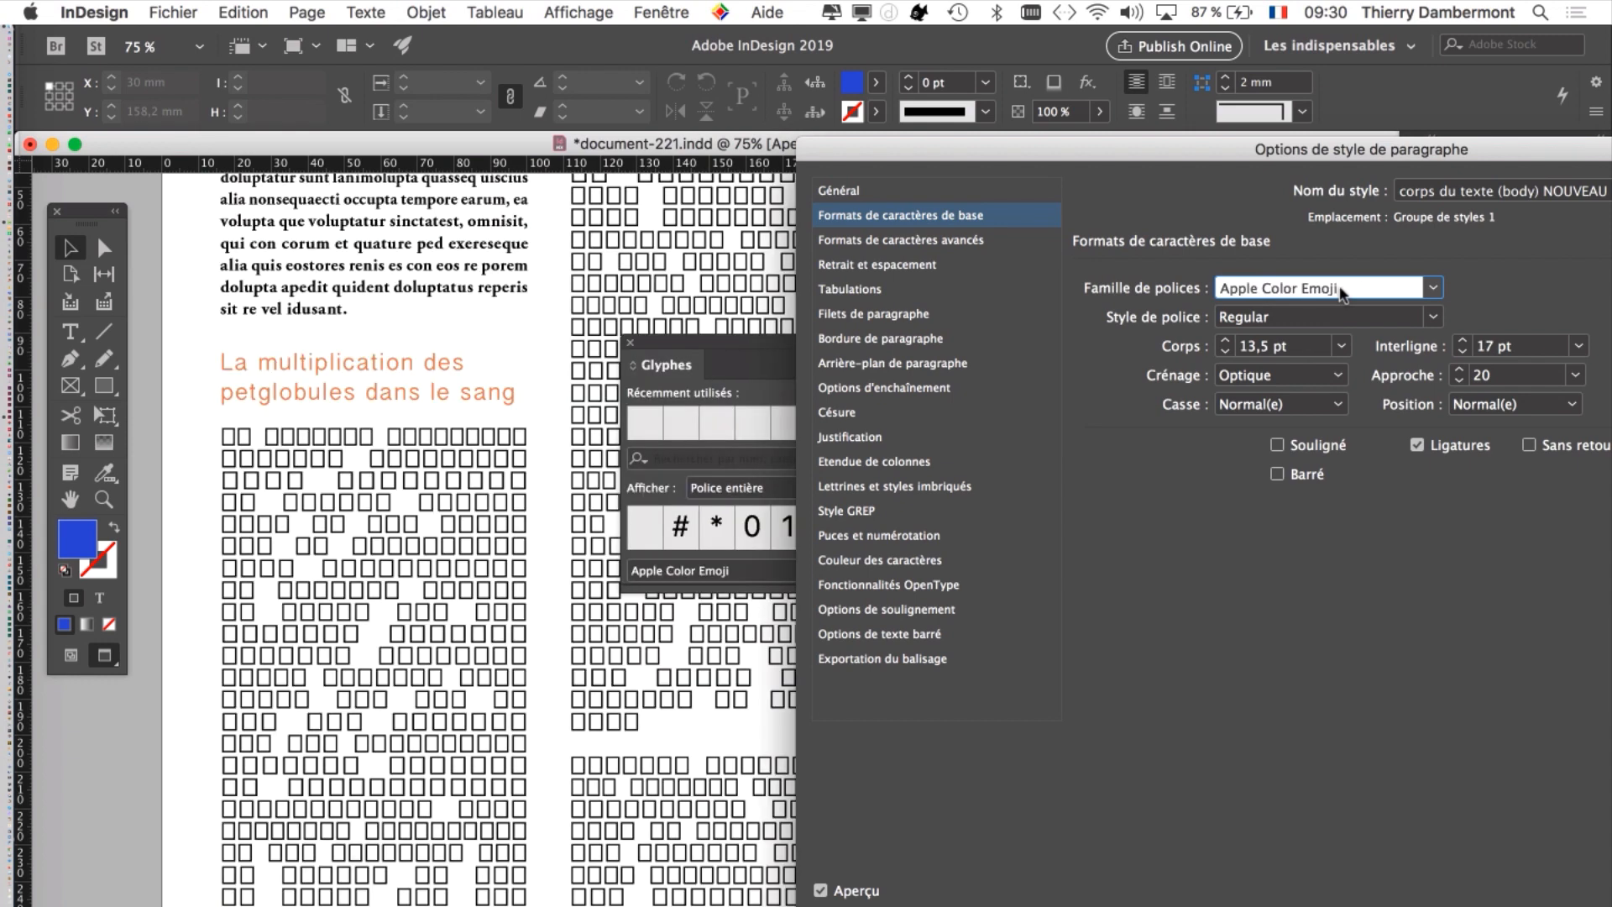
pyautogui.press('Down')
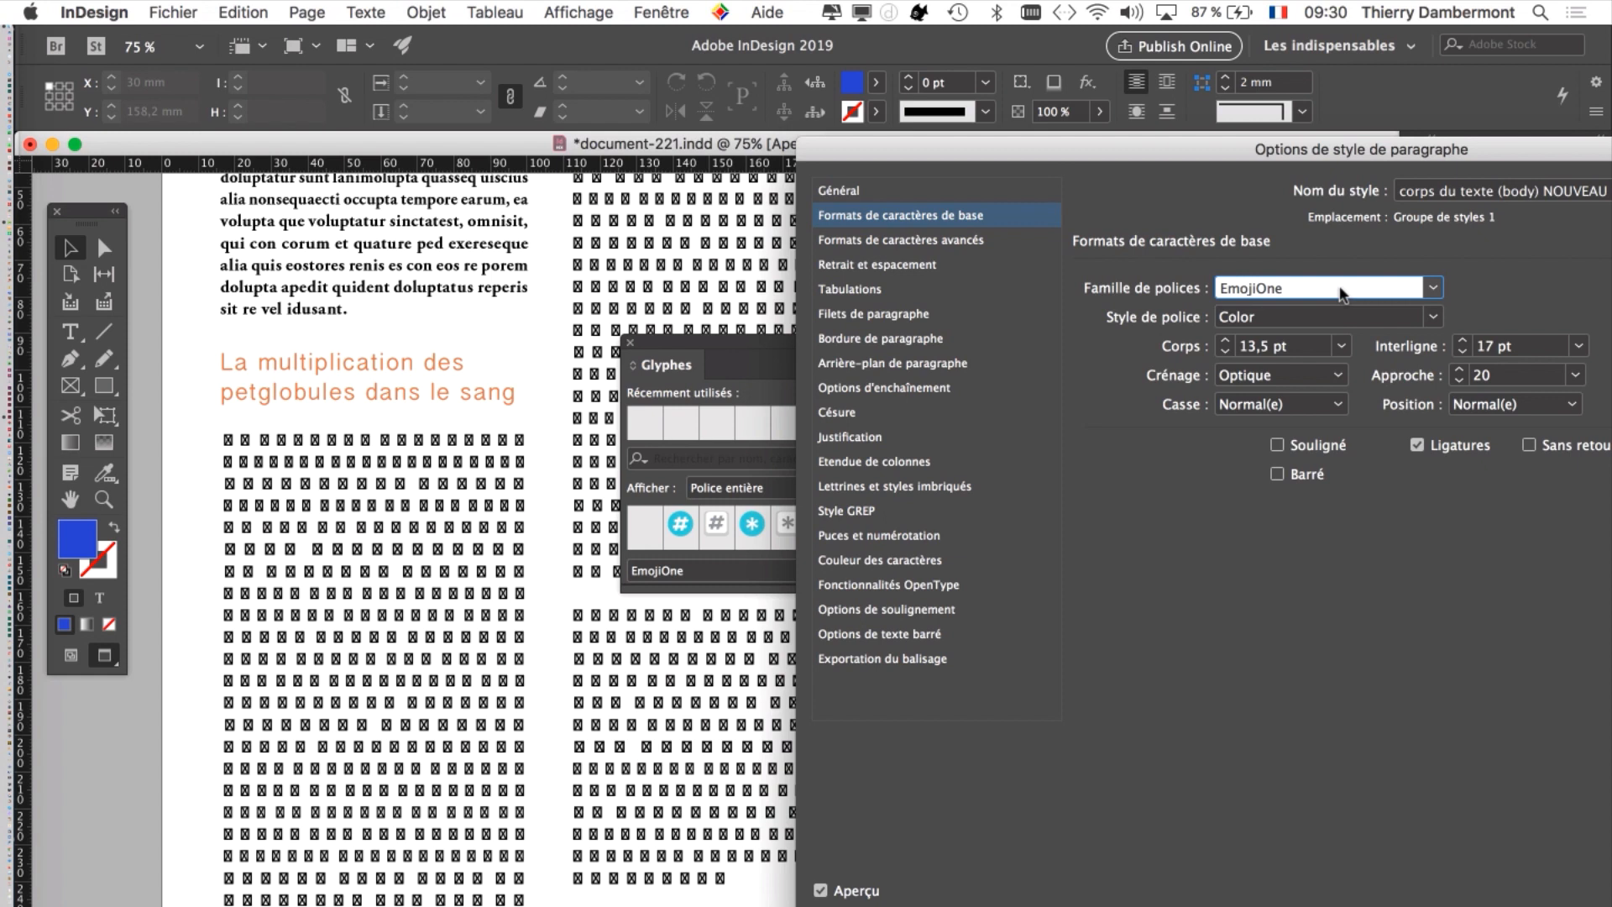
pyautogui.press('Down')
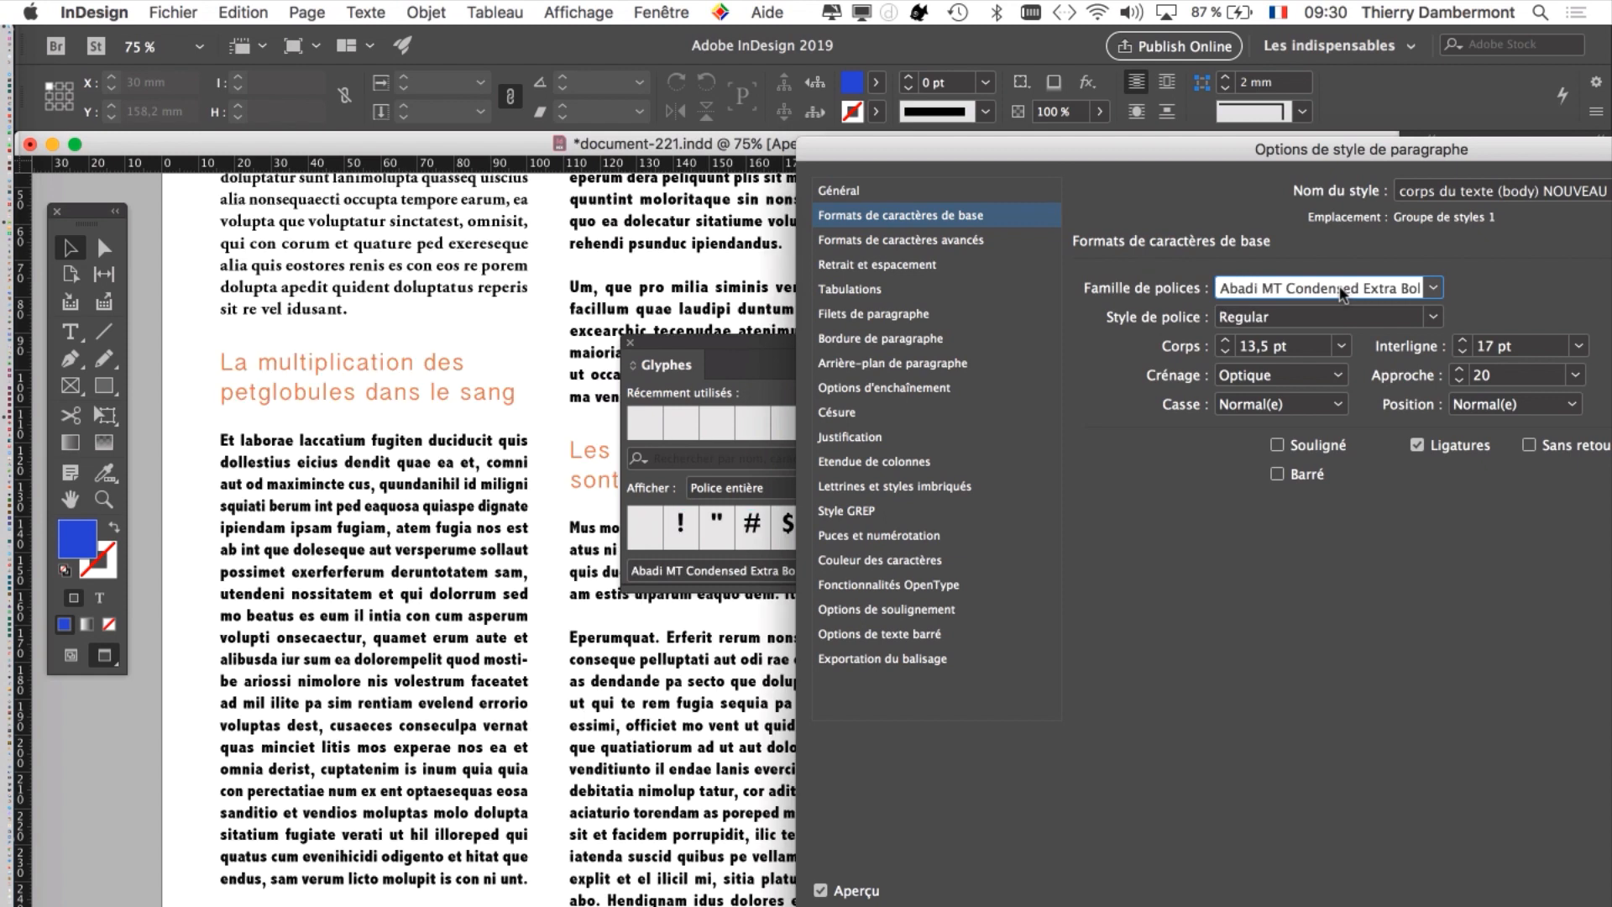
pyautogui.press('Down')
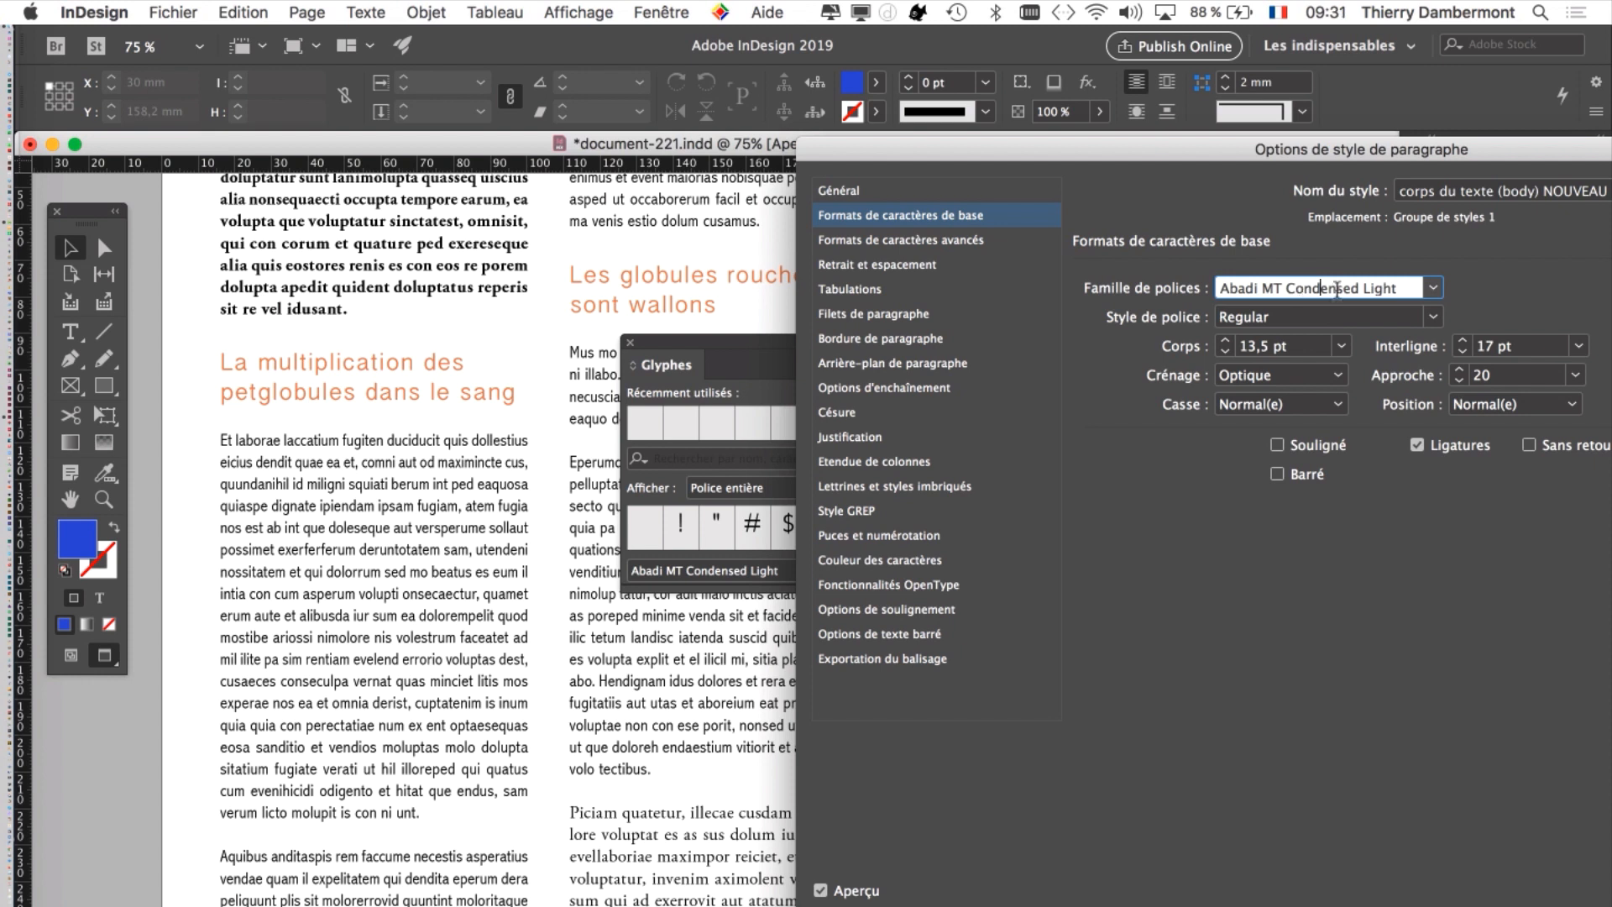
# - Try leading values of 18 pt and 16 pt for the body style, settle on 17 pt and accept the style changes
pyautogui.click(1378, 288)
pyautogui.moveTo(1253, 161); pyautogui.dragTo(1118, 130)
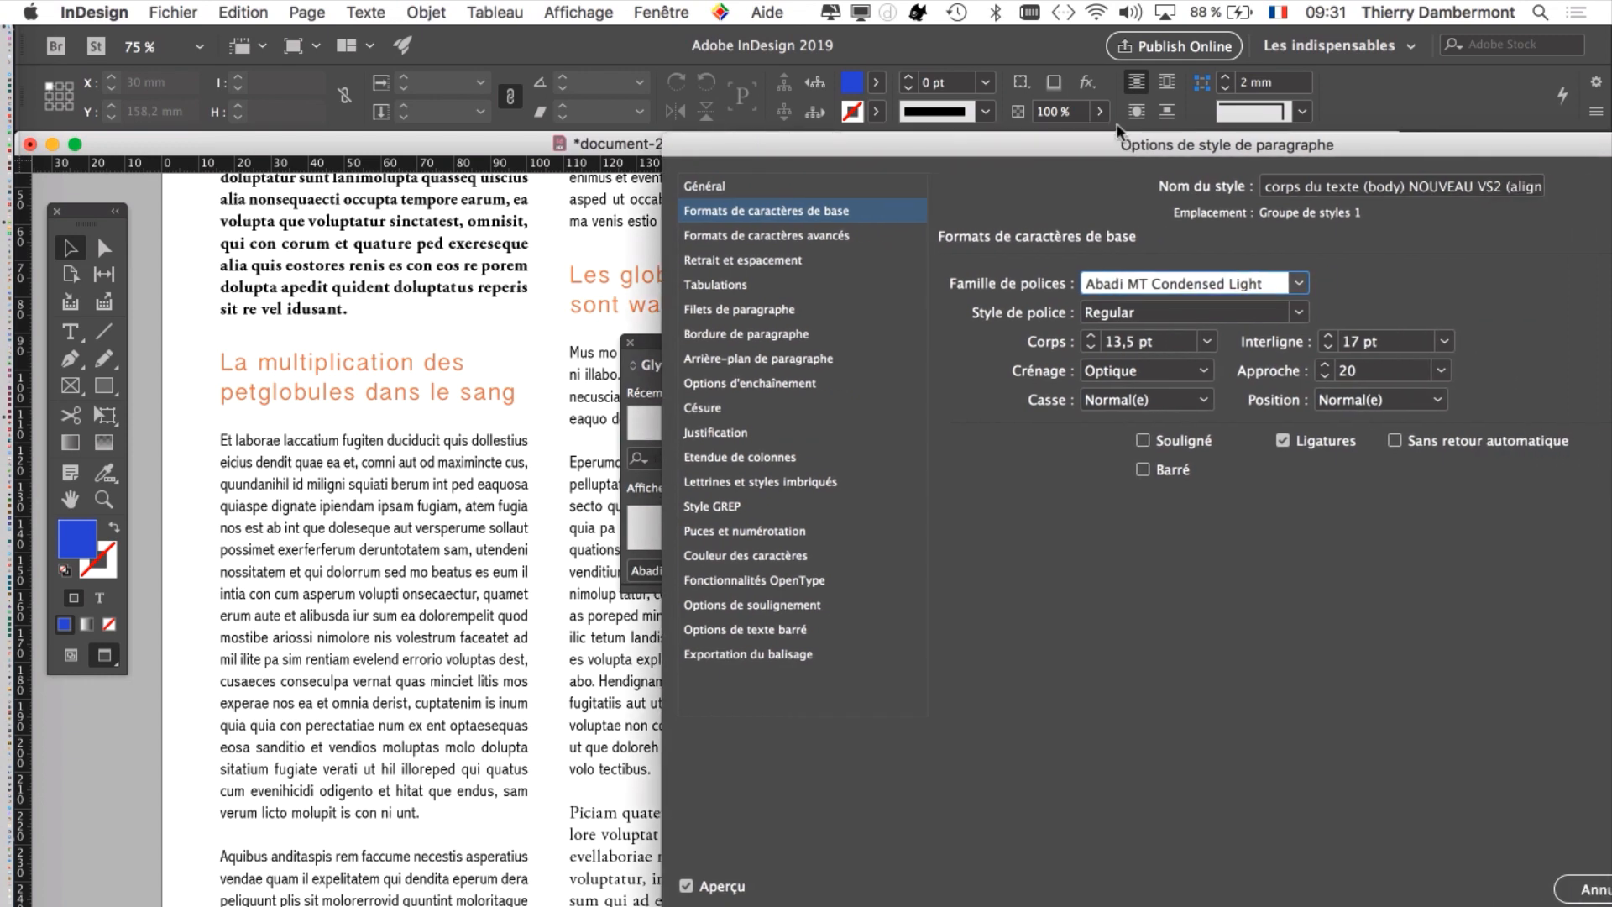
pyautogui.moveTo(1213, 144); pyautogui.dragTo(1419, 225)
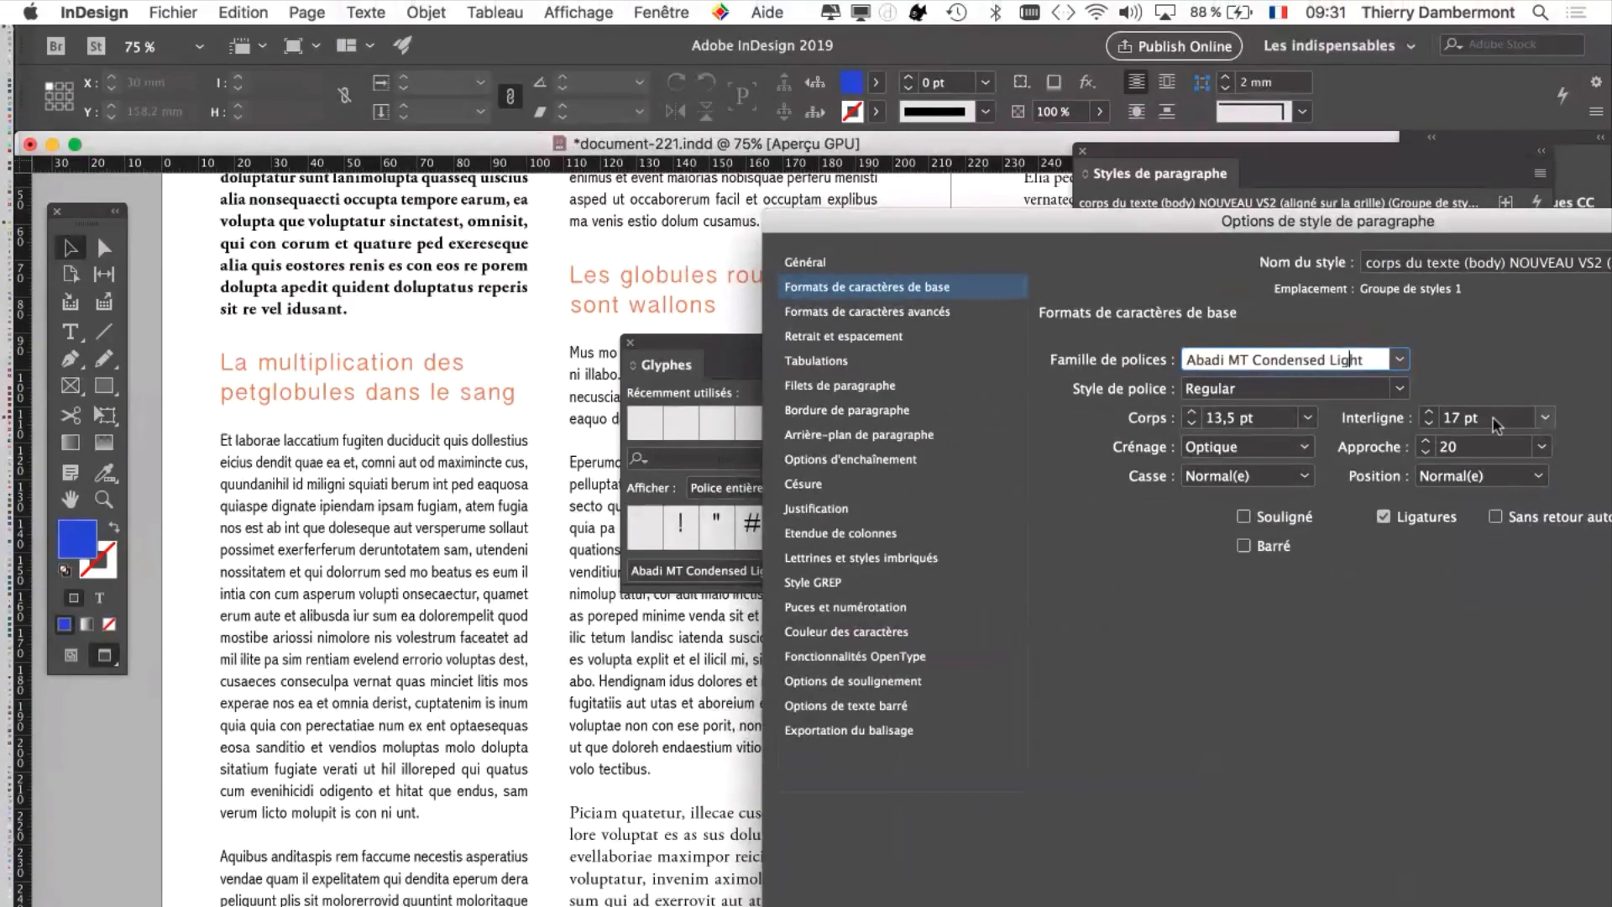
pyautogui.click(1429, 412)
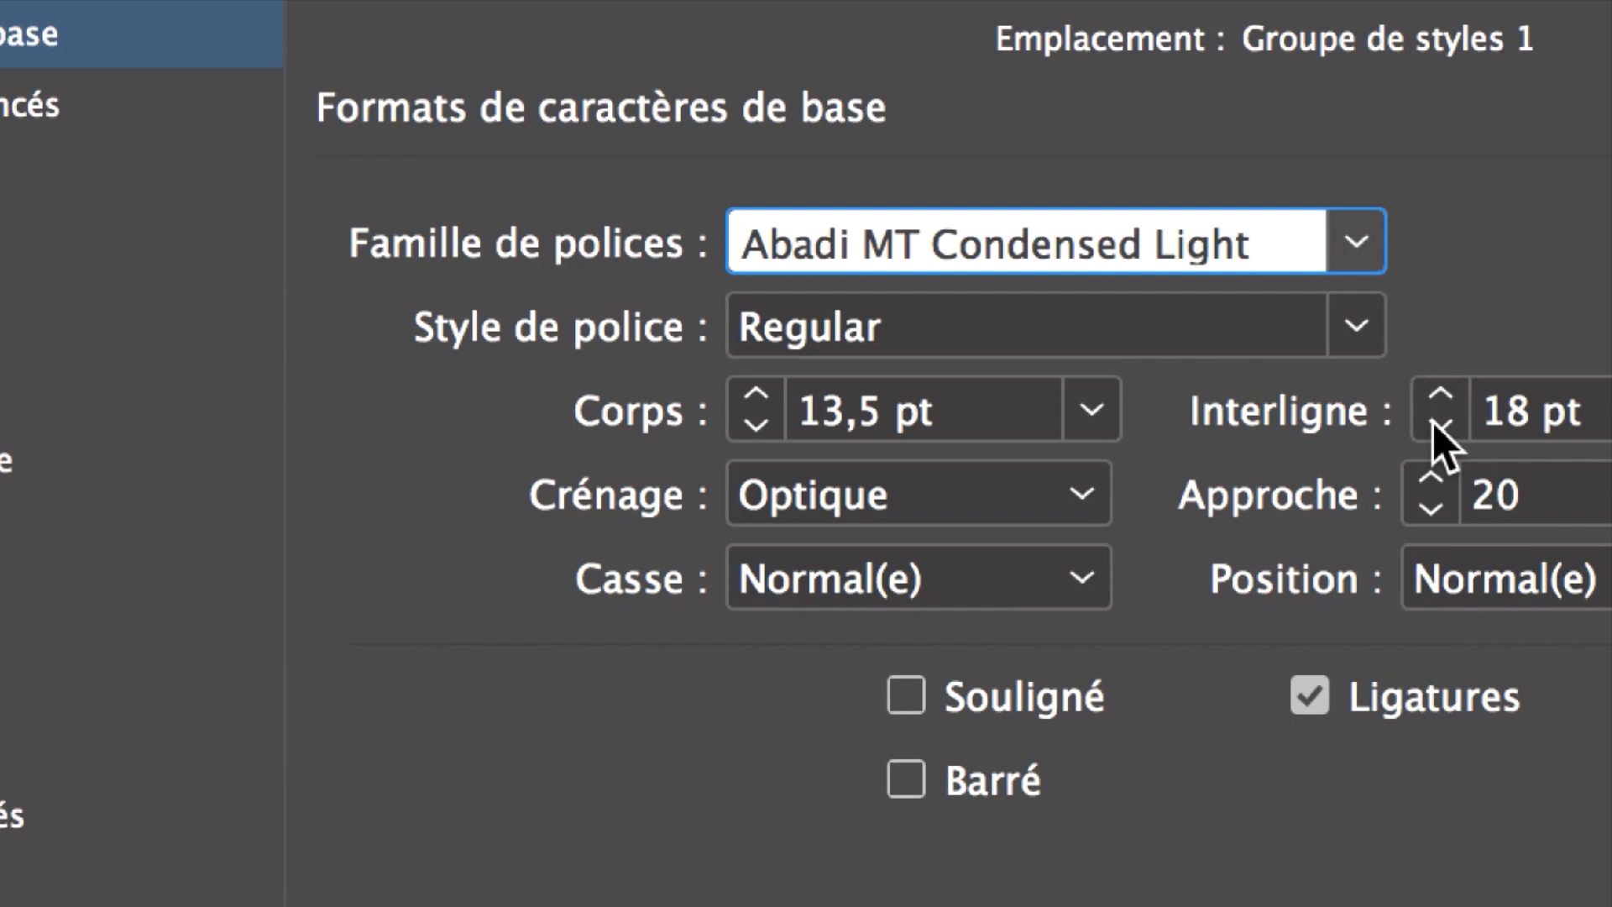
pyautogui.click(1435, 423)
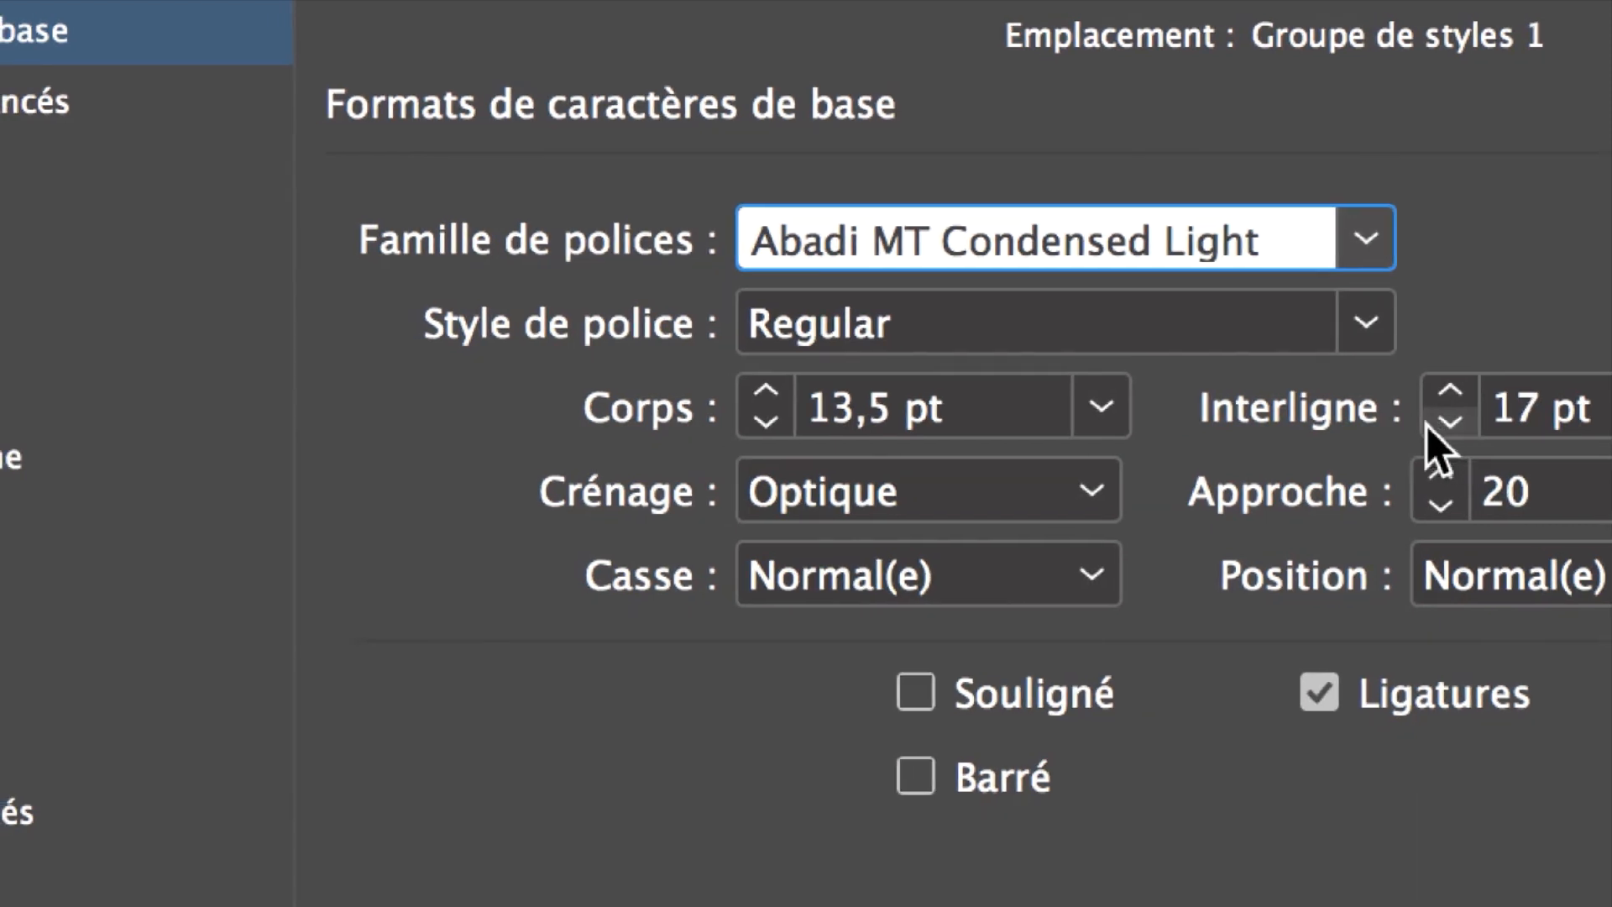
pyautogui.click(1429, 425)
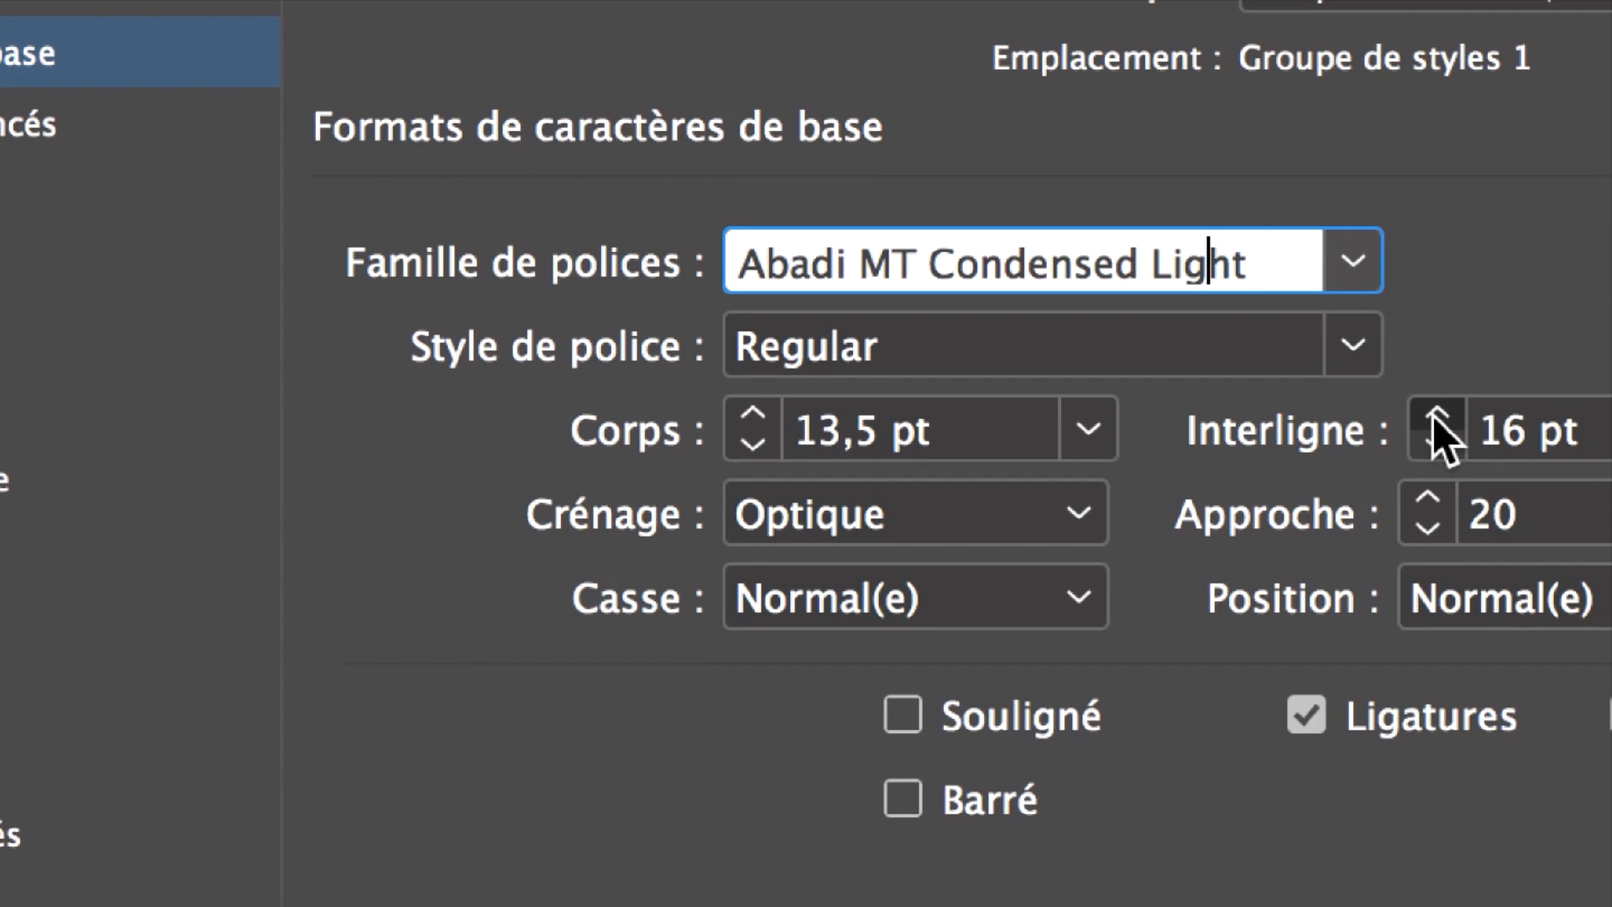
pyautogui.click(1436, 416)
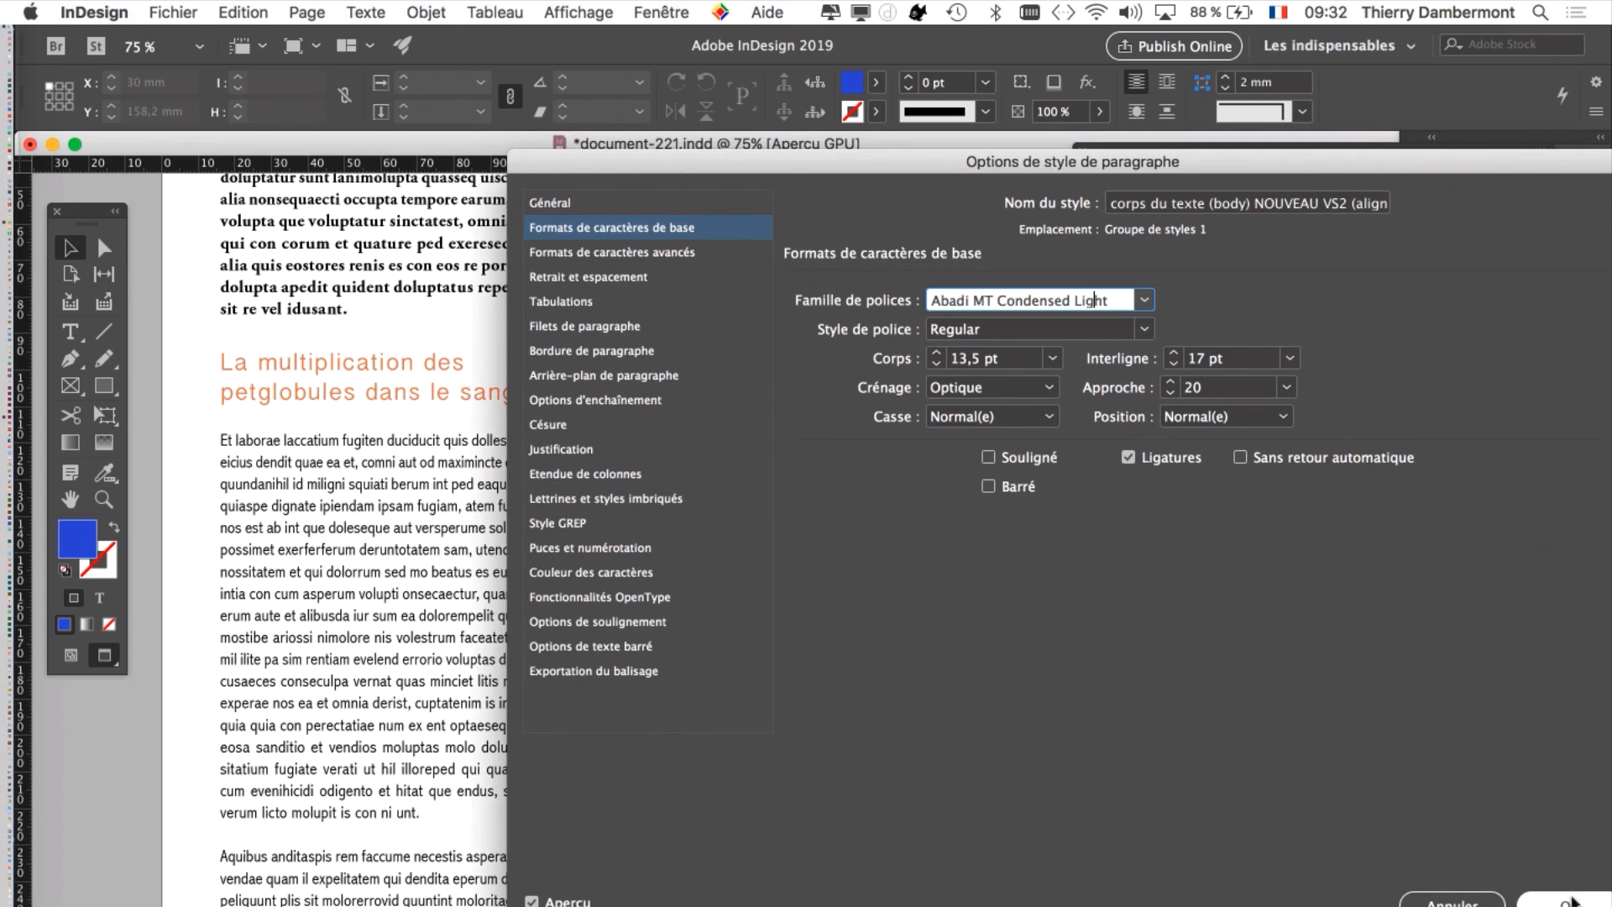
pyautogui.click(1572, 903)
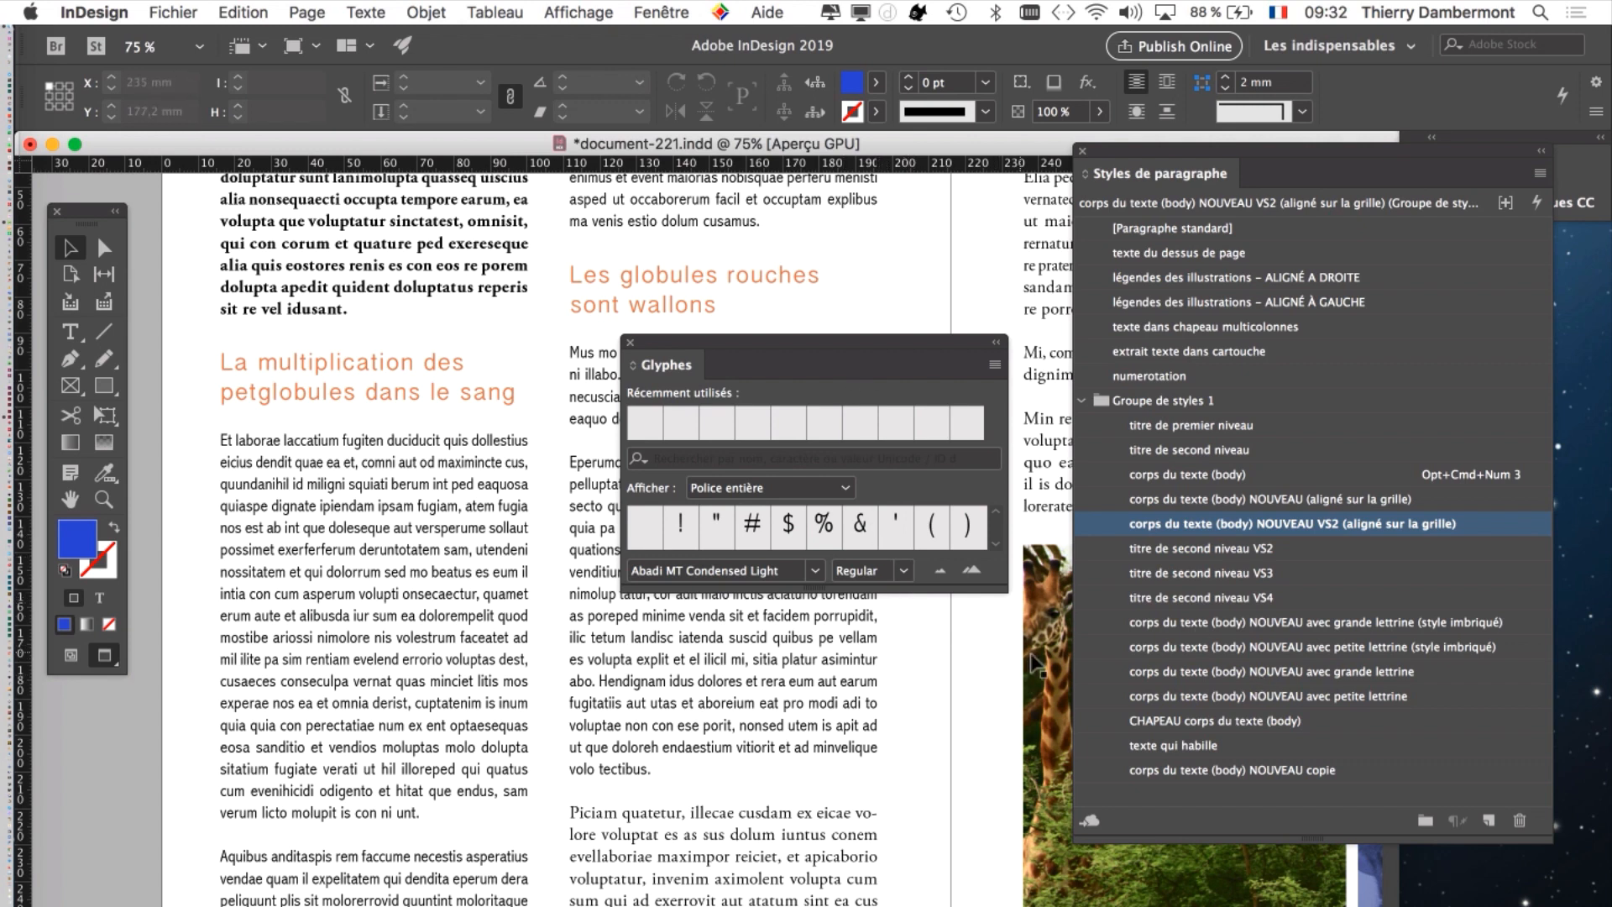
# - Save the modified document under the new name document-222.indd in the same folder
pyautogui.click(170, 13)
pyautogui.click(238, 182)
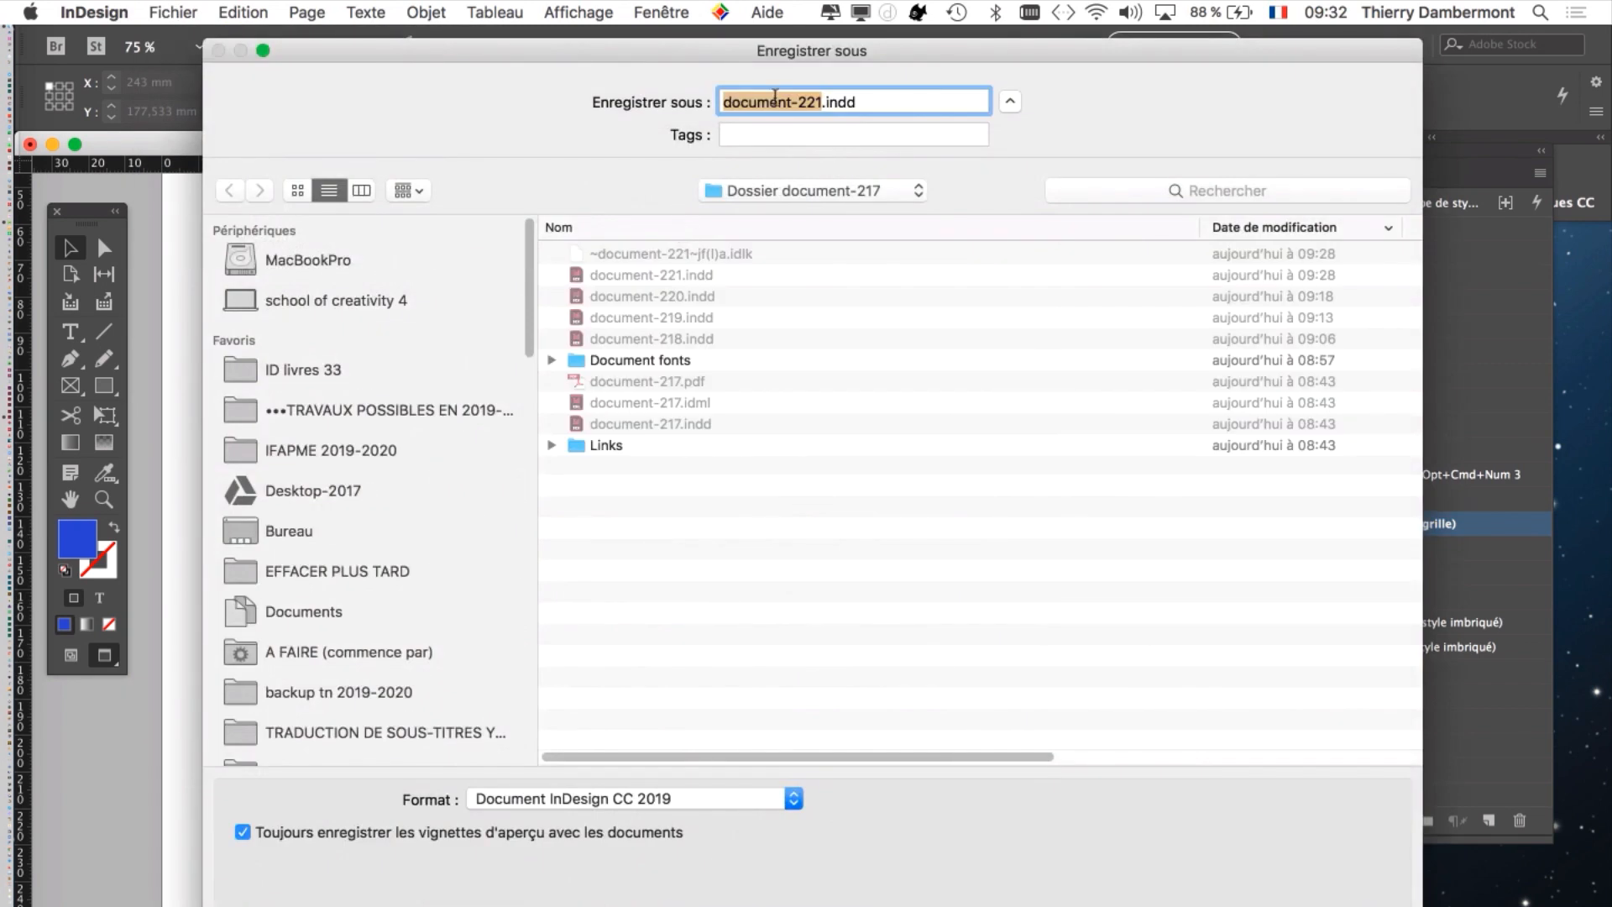
pyautogui.click(816, 101)
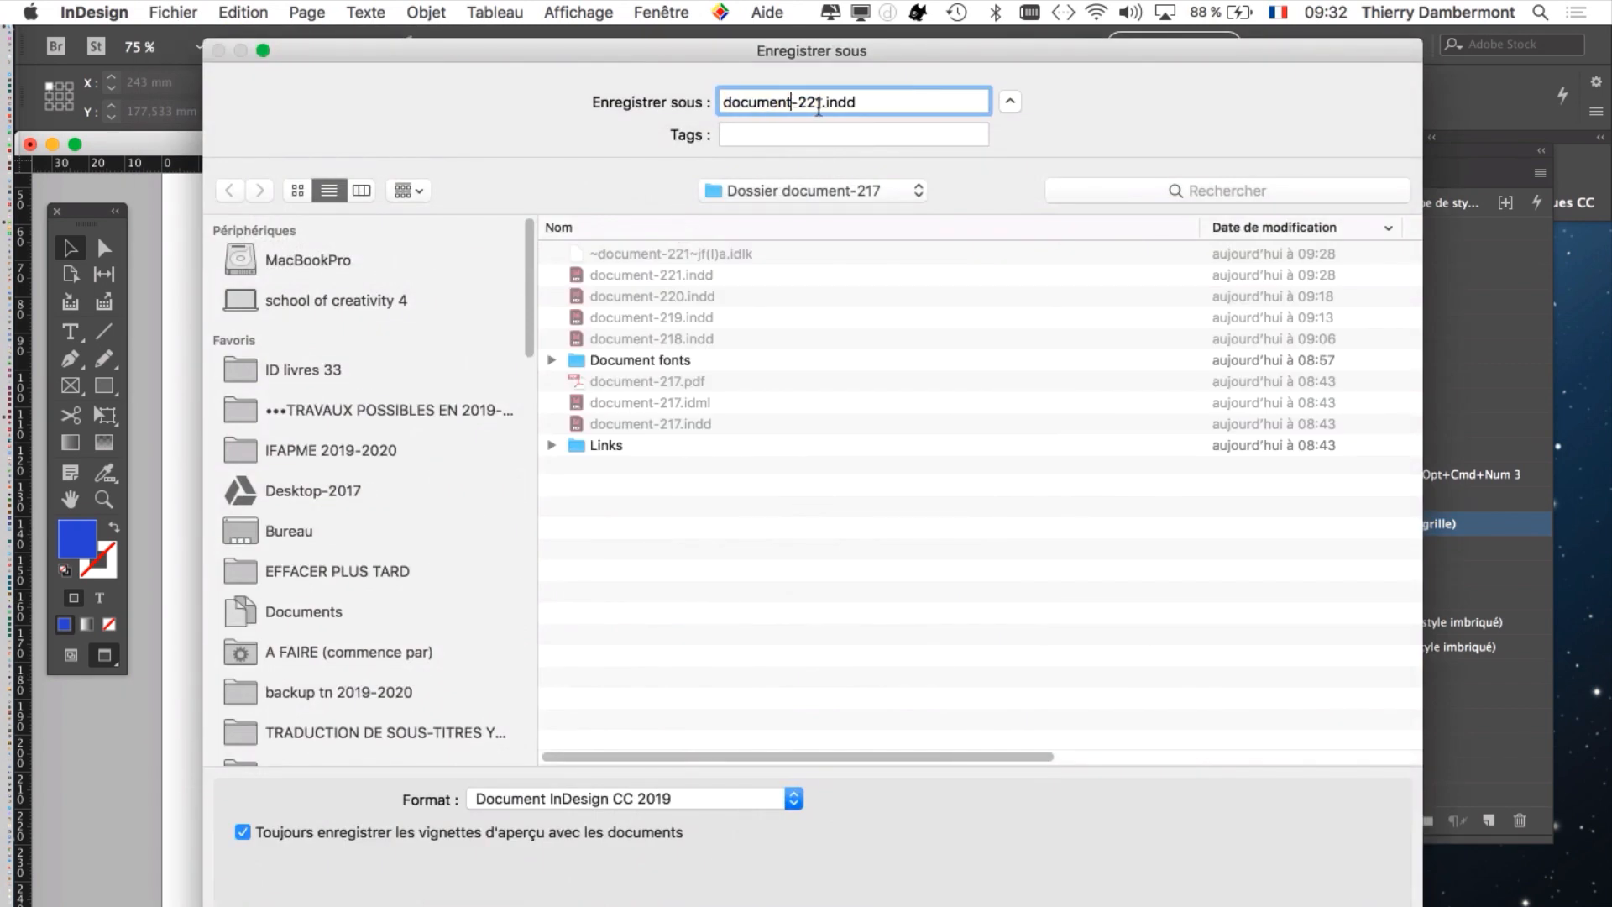
pyautogui.press('BackSpace')
pyautogui.write('2')
pyautogui.press('Return')
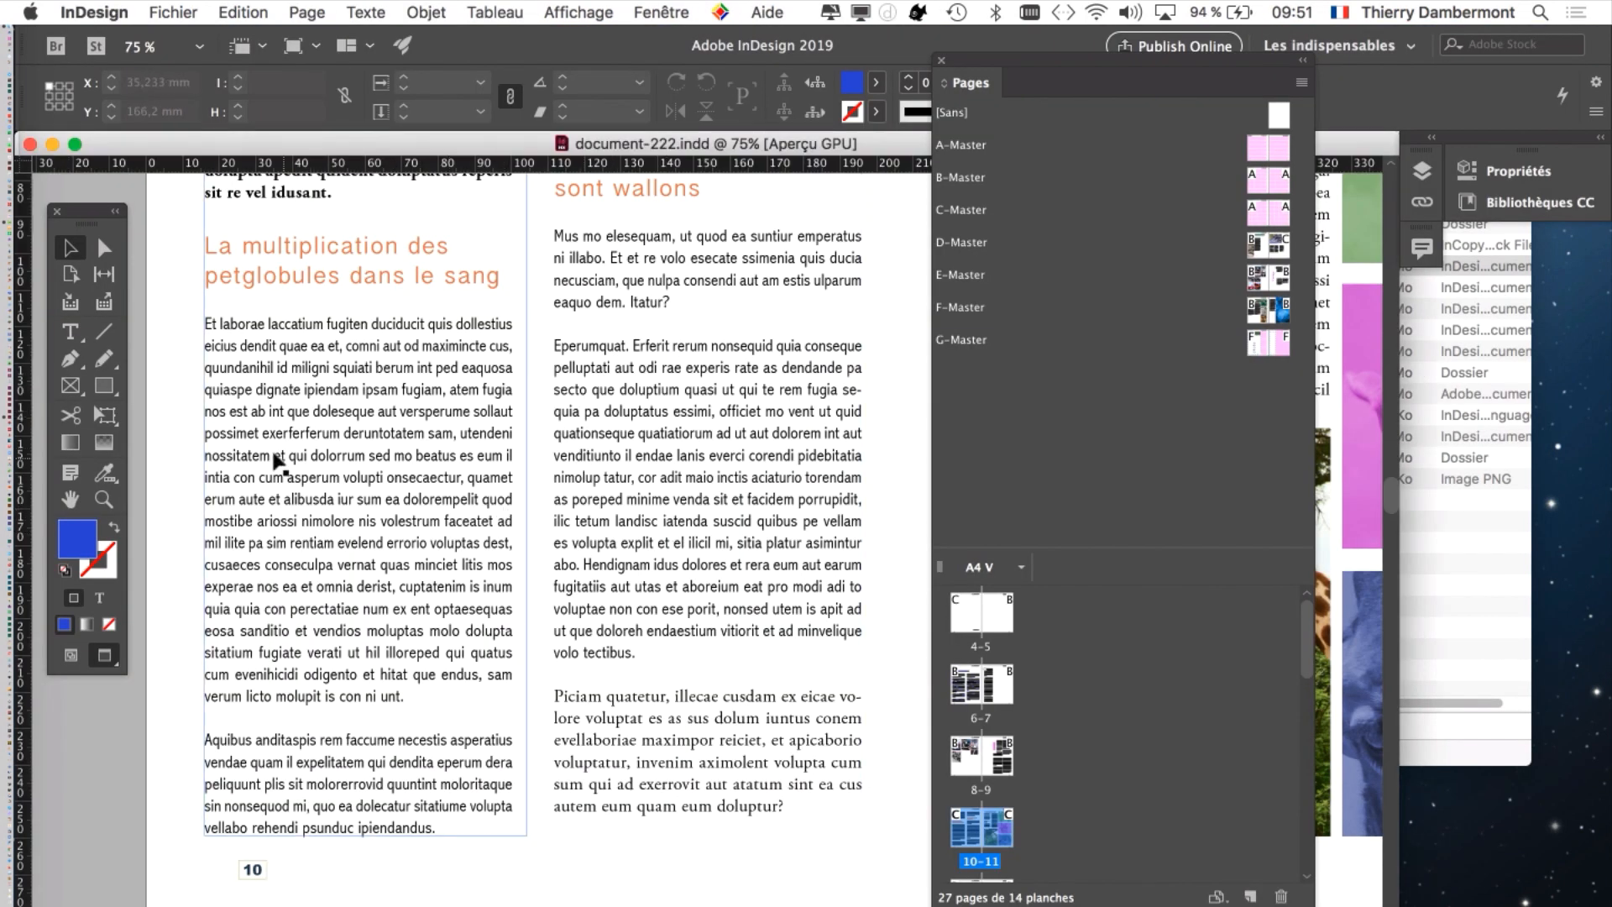
# - Activate the Type tool and close the Pages panel covering page 11
pyautogui.click(71, 331)
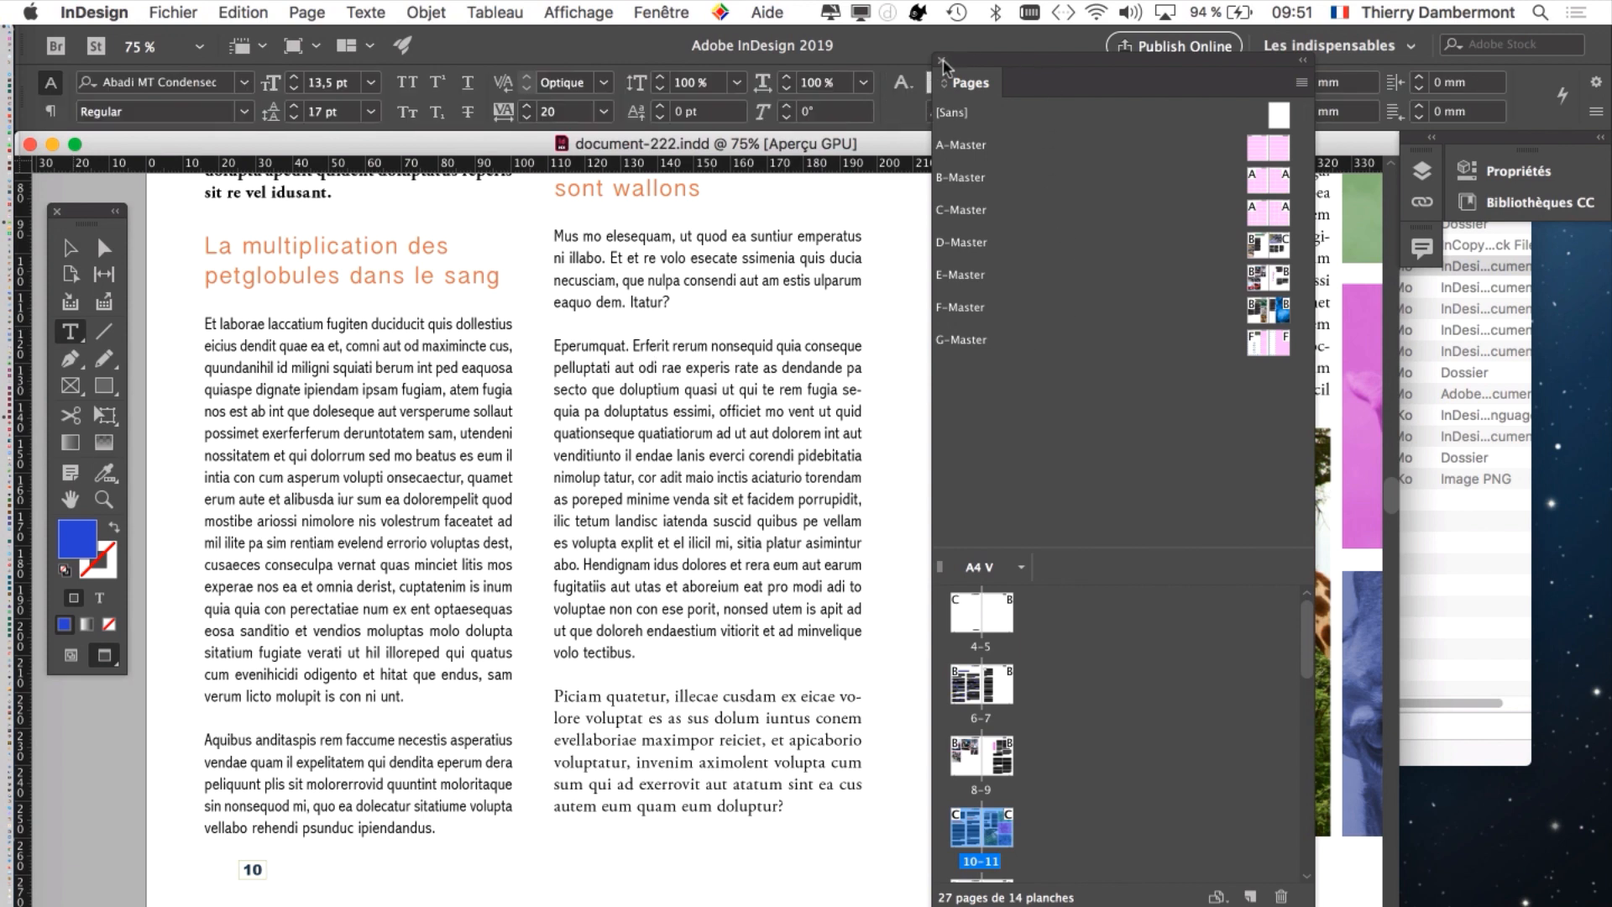
pyautogui.click(942, 60)
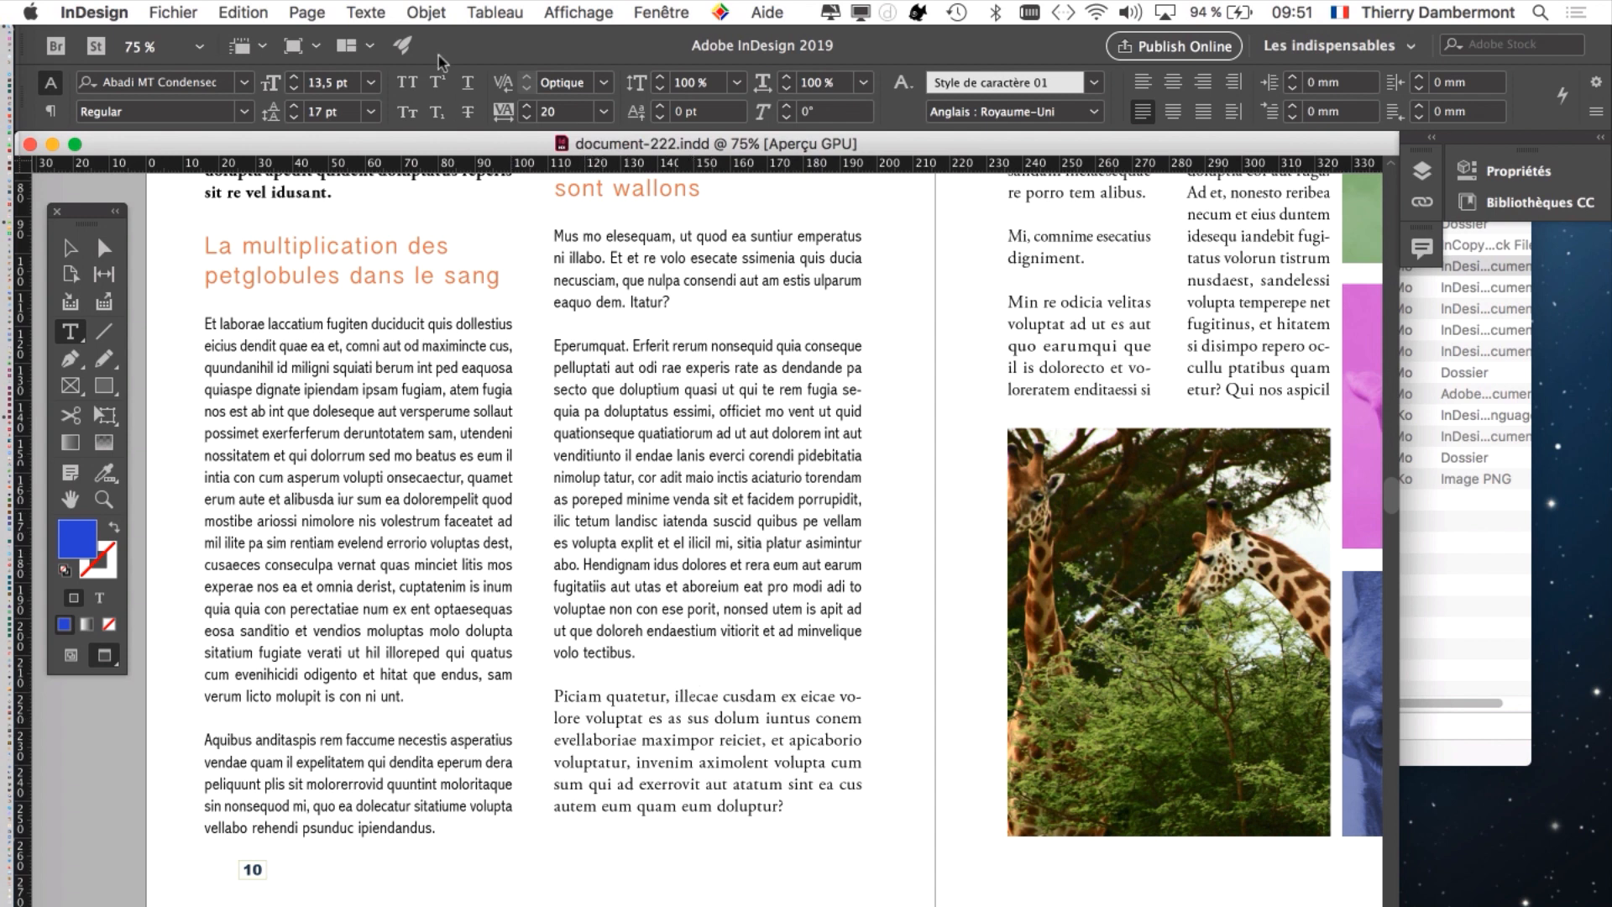
# - Apply the paragraph style "corps du texte (body) NOUVEAU VS2 (aligné sur la grille)" to the last paragraph of page 10's second column, then deselect the text
pyautogui.click(367, 13)
pyautogui.click(442, 235)
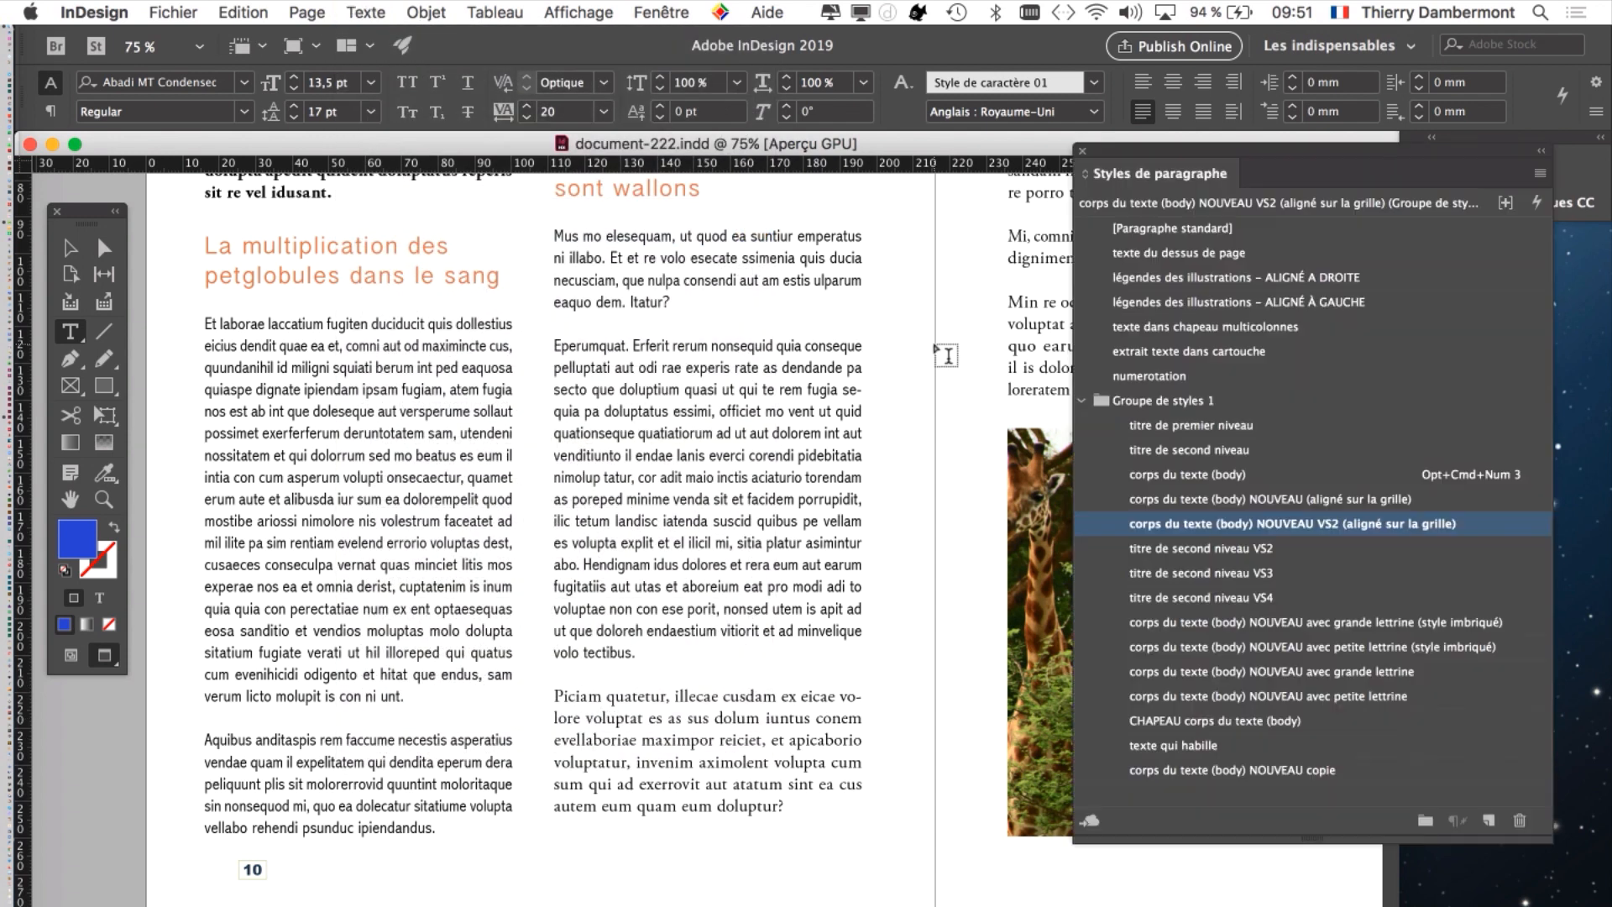
pyautogui.moveTo(1126, 150); pyautogui.dragTo(1011, 158)
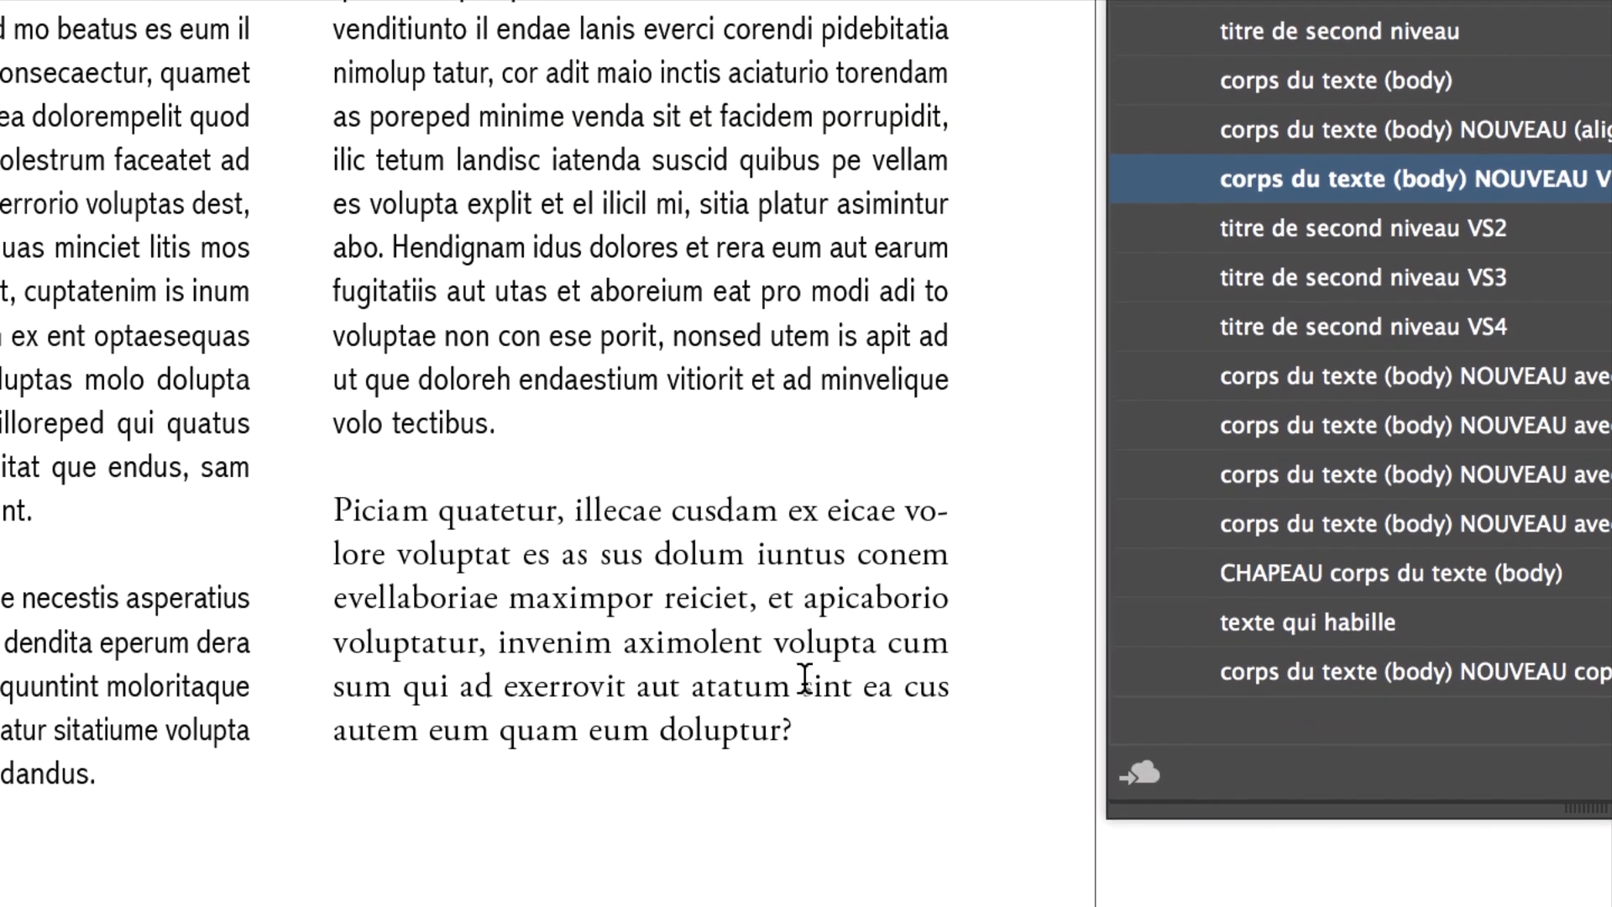
pyautogui.click(810, 676)
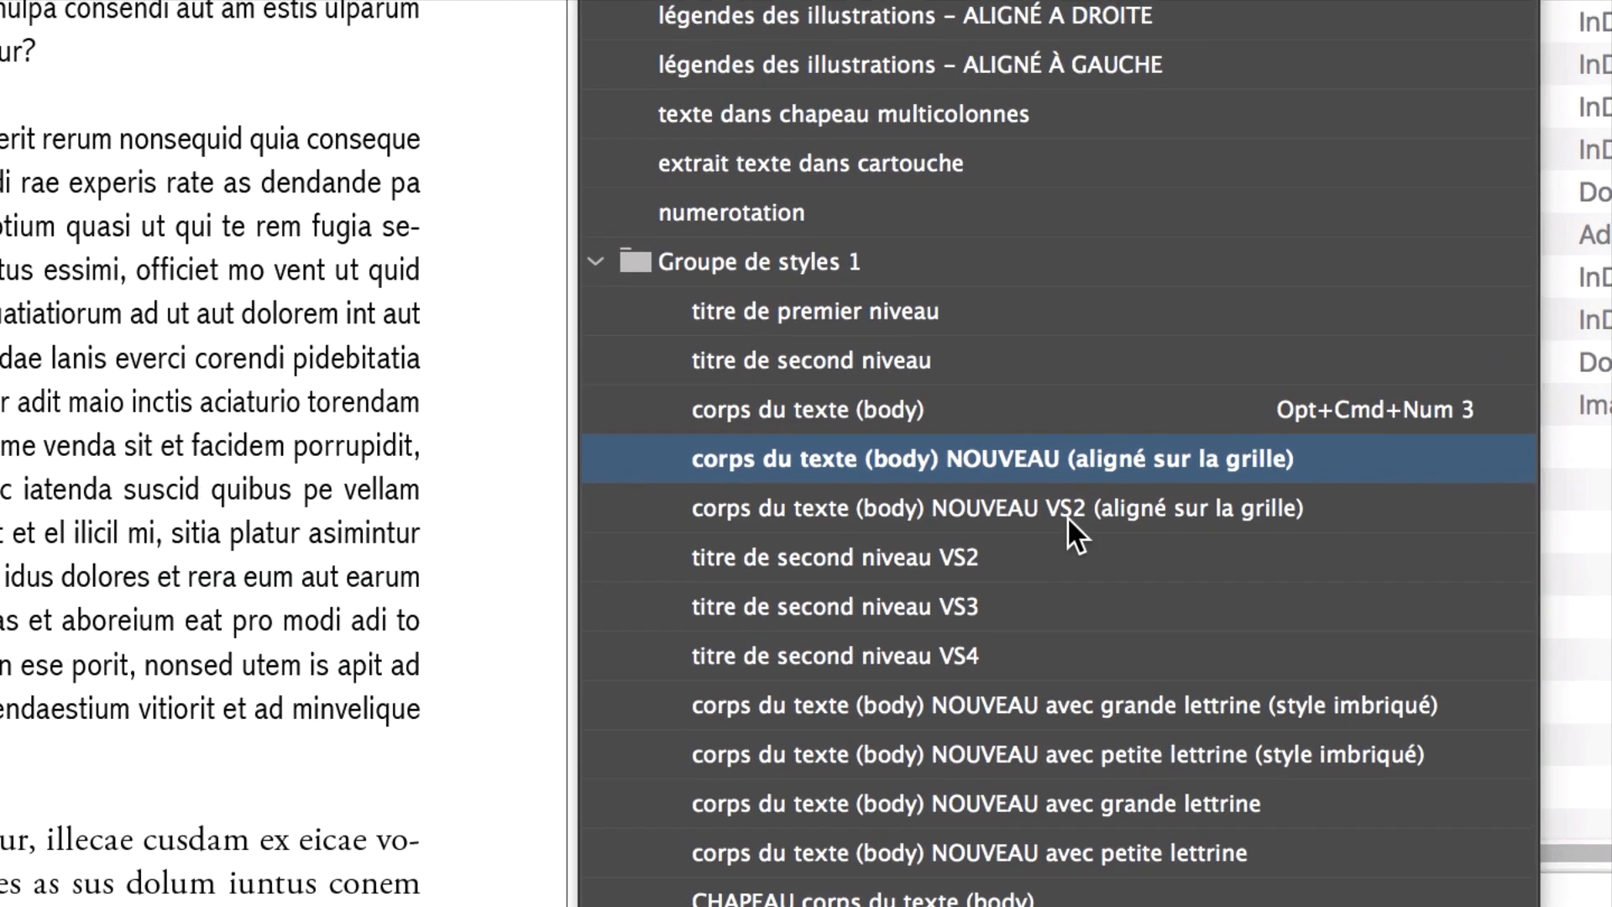
pyautogui.click(1068, 518)
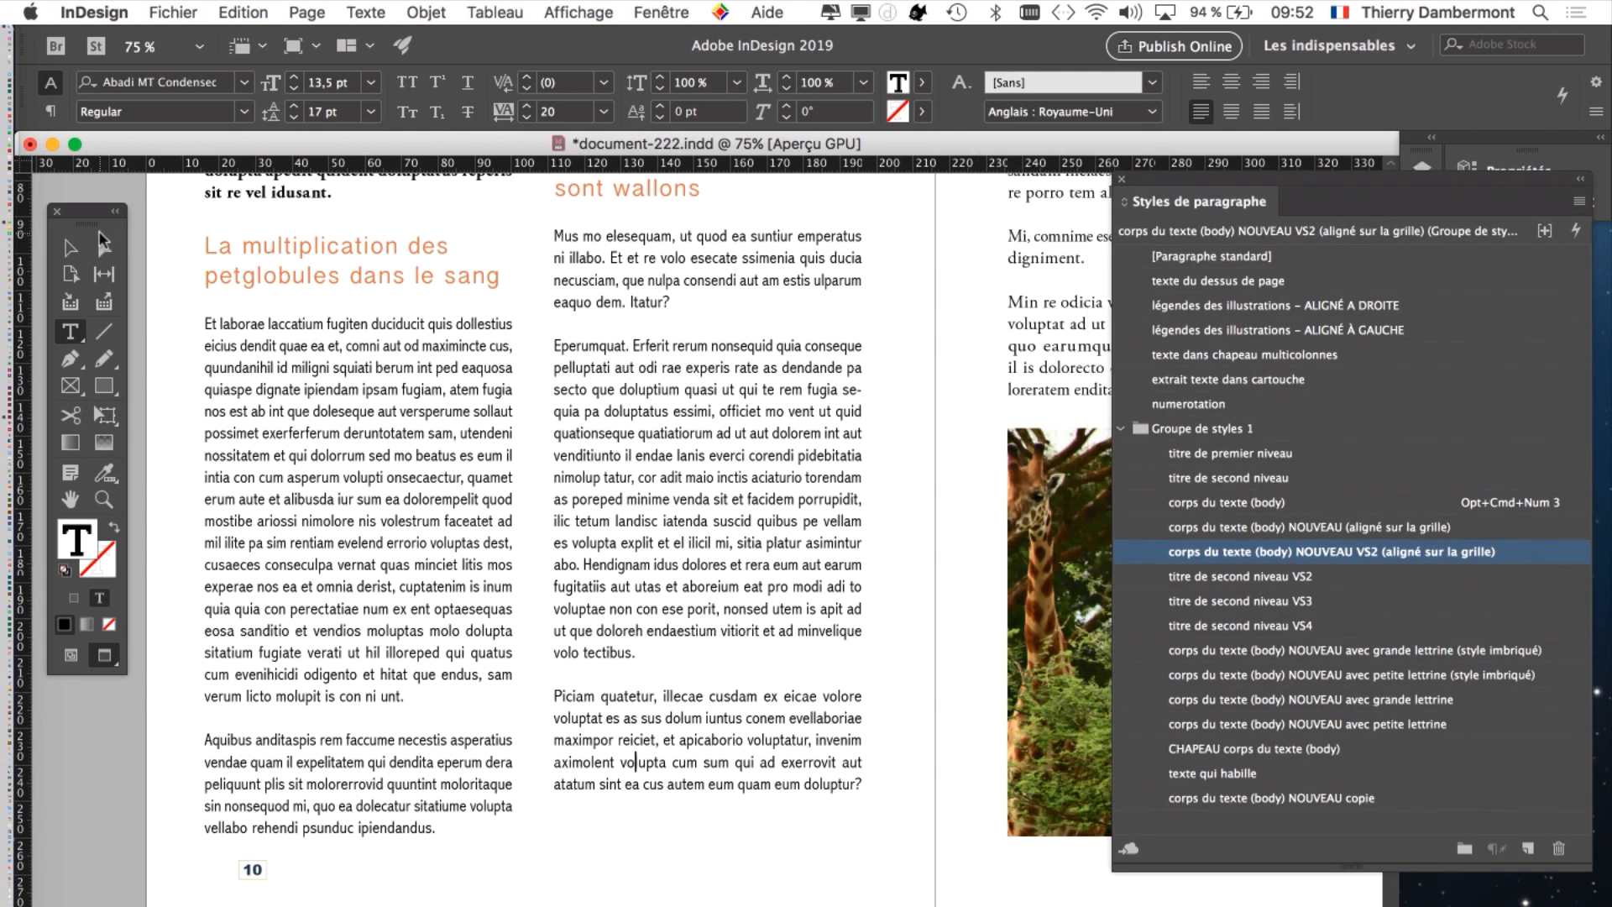
pyautogui.press('Escape')
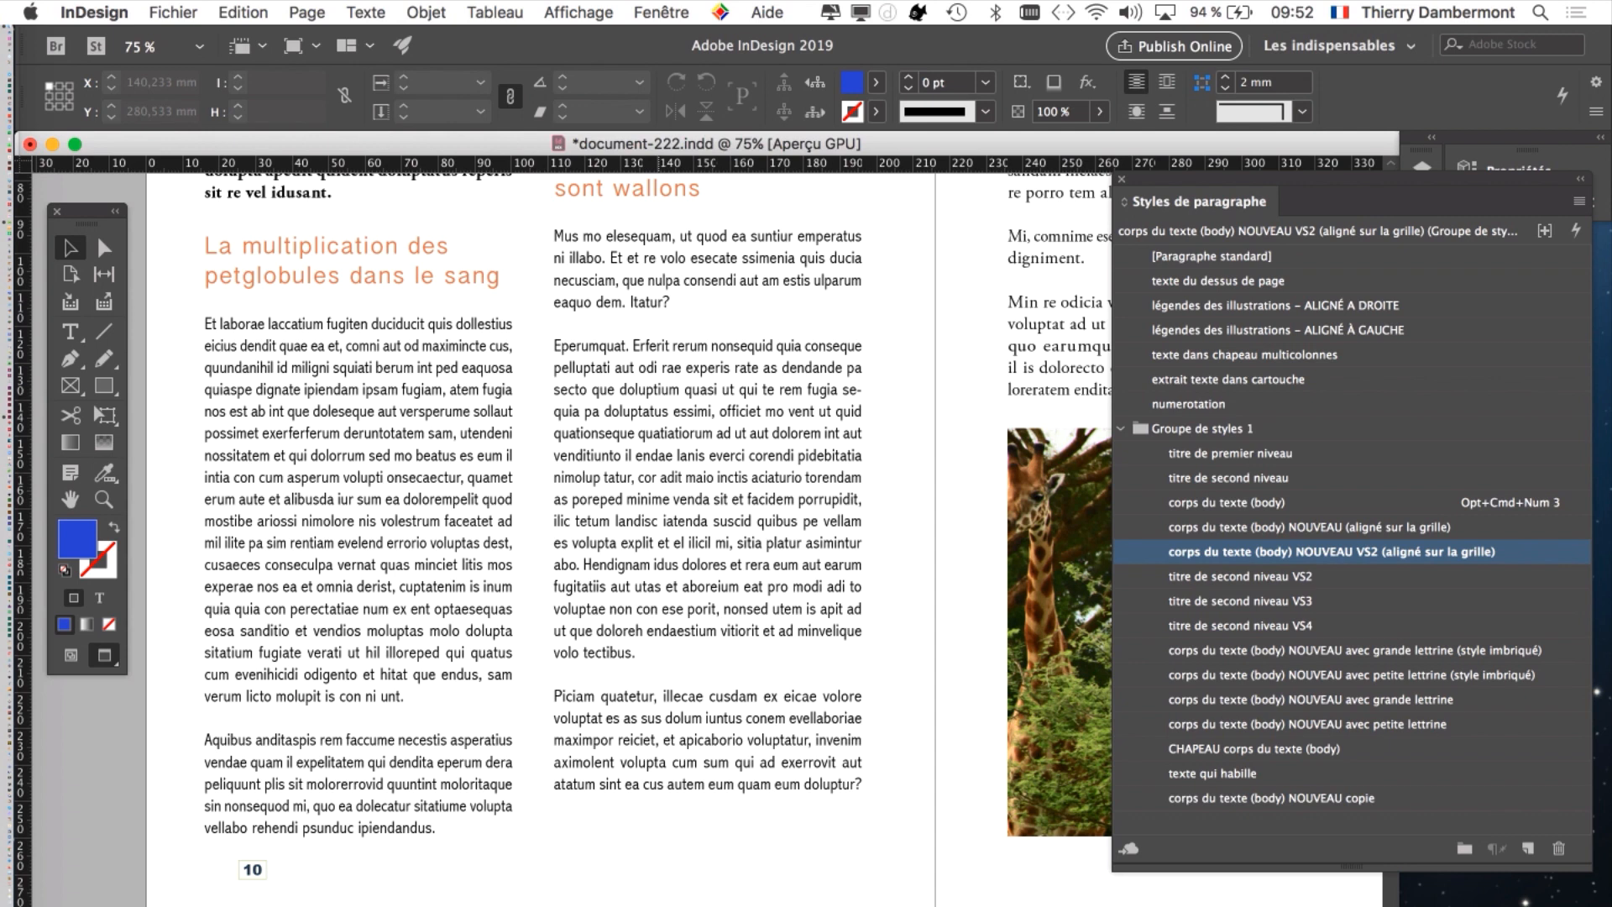
# - Start a document-wide text find and replace, with the paragraph style "titre de second niveau VS4" as the format to find
pyautogui.scroll(-1, 652, 855)
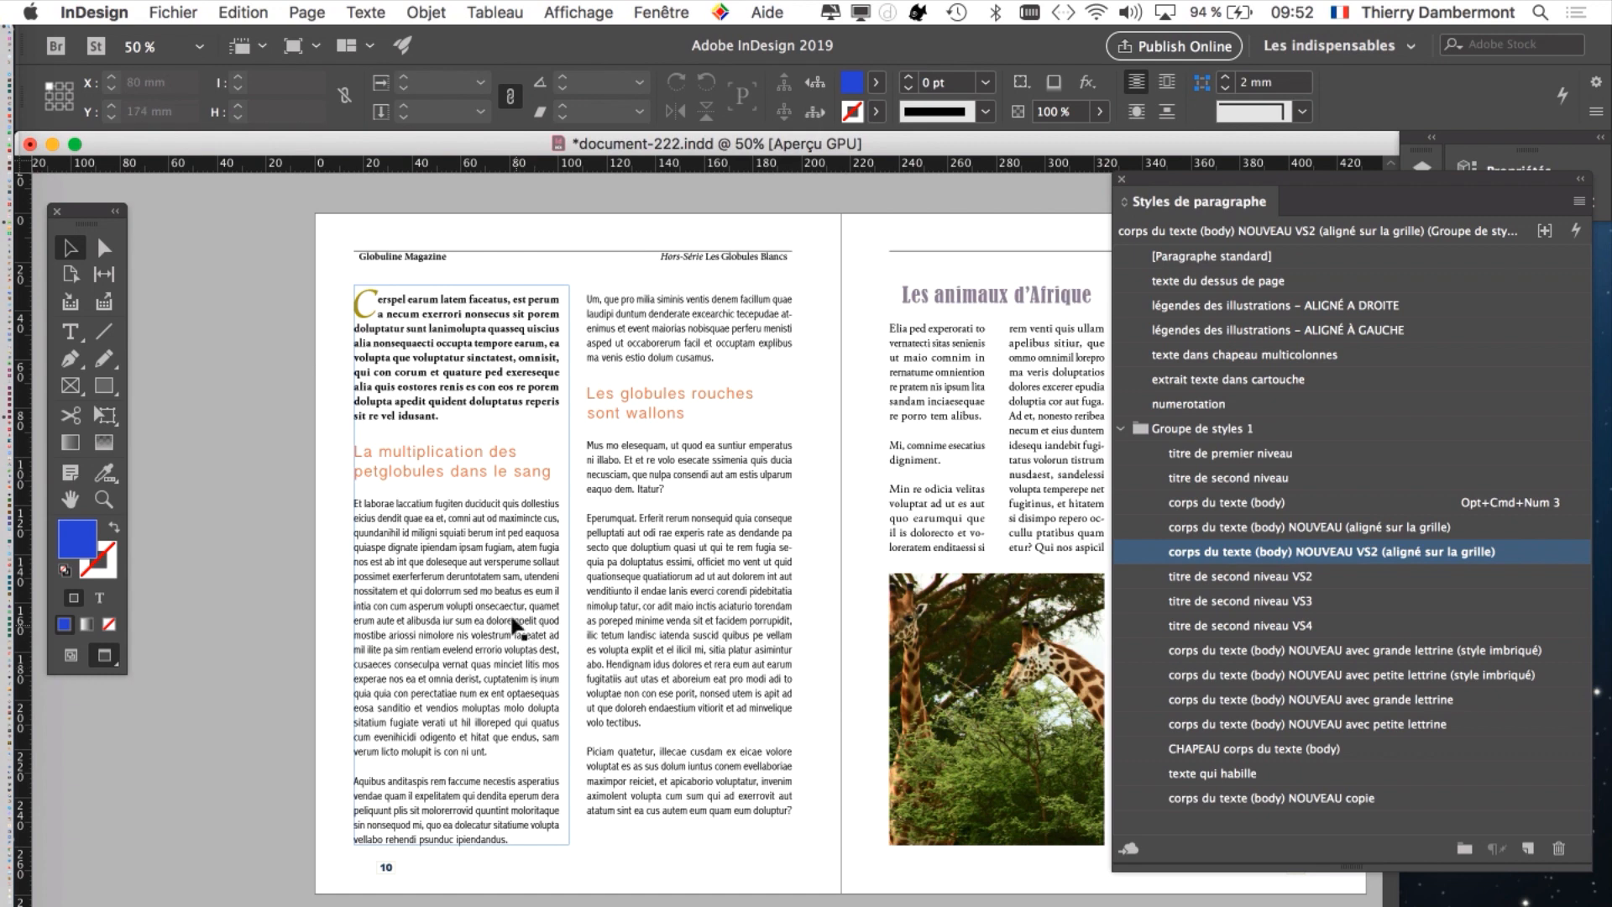
pyautogui.scroll(1, 471, 569)
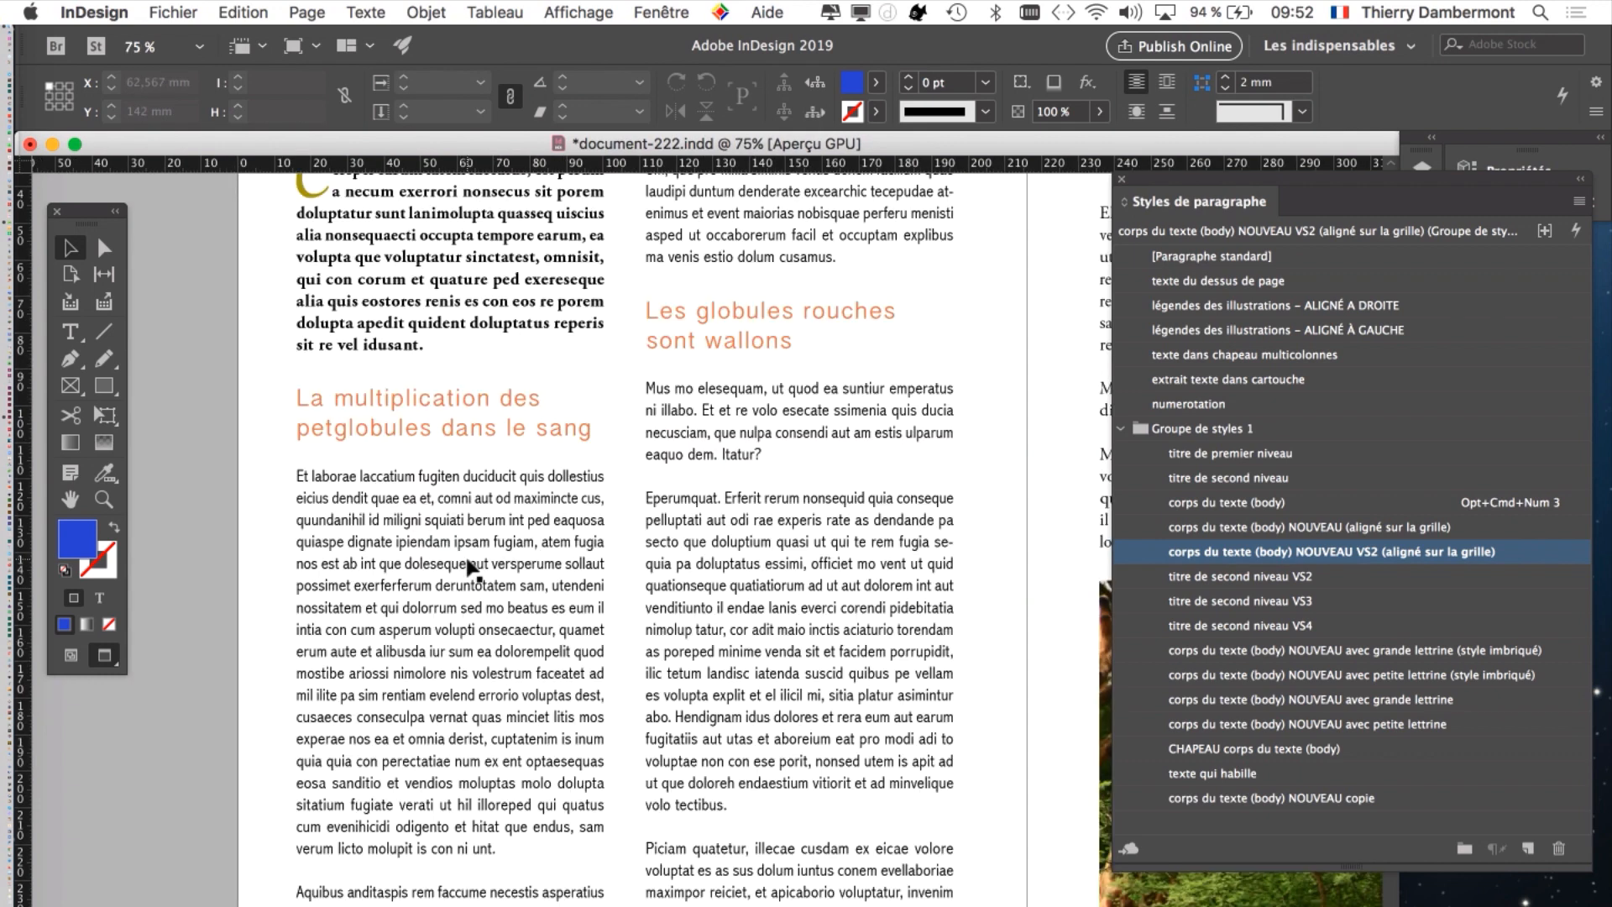
pyautogui.click(254, 12)
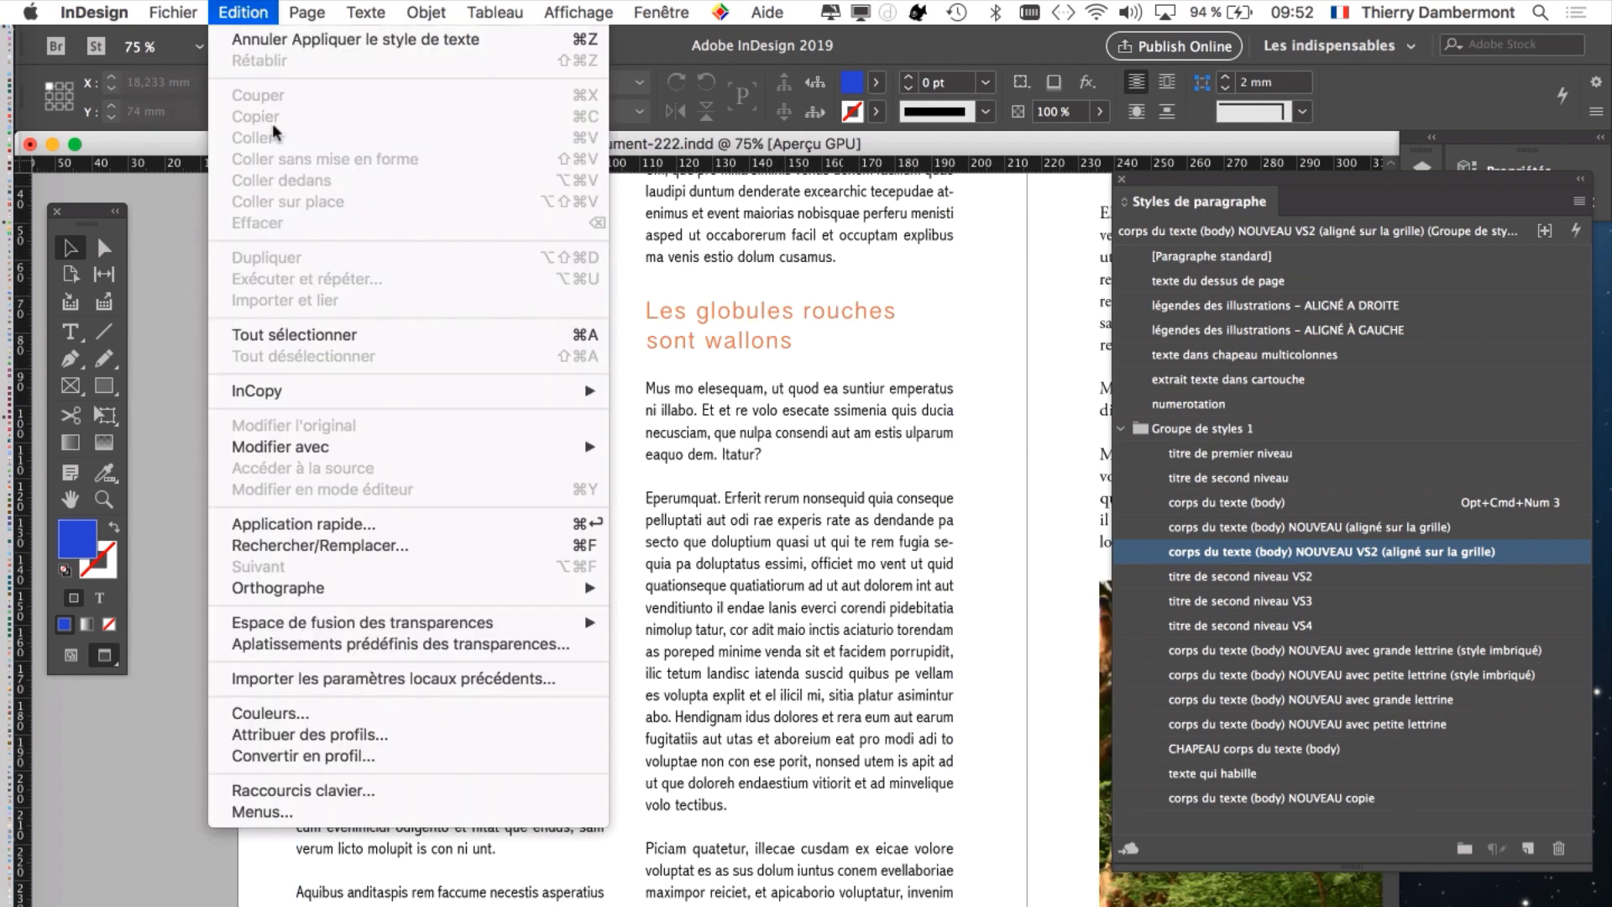
pyautogui.click(362, 545)
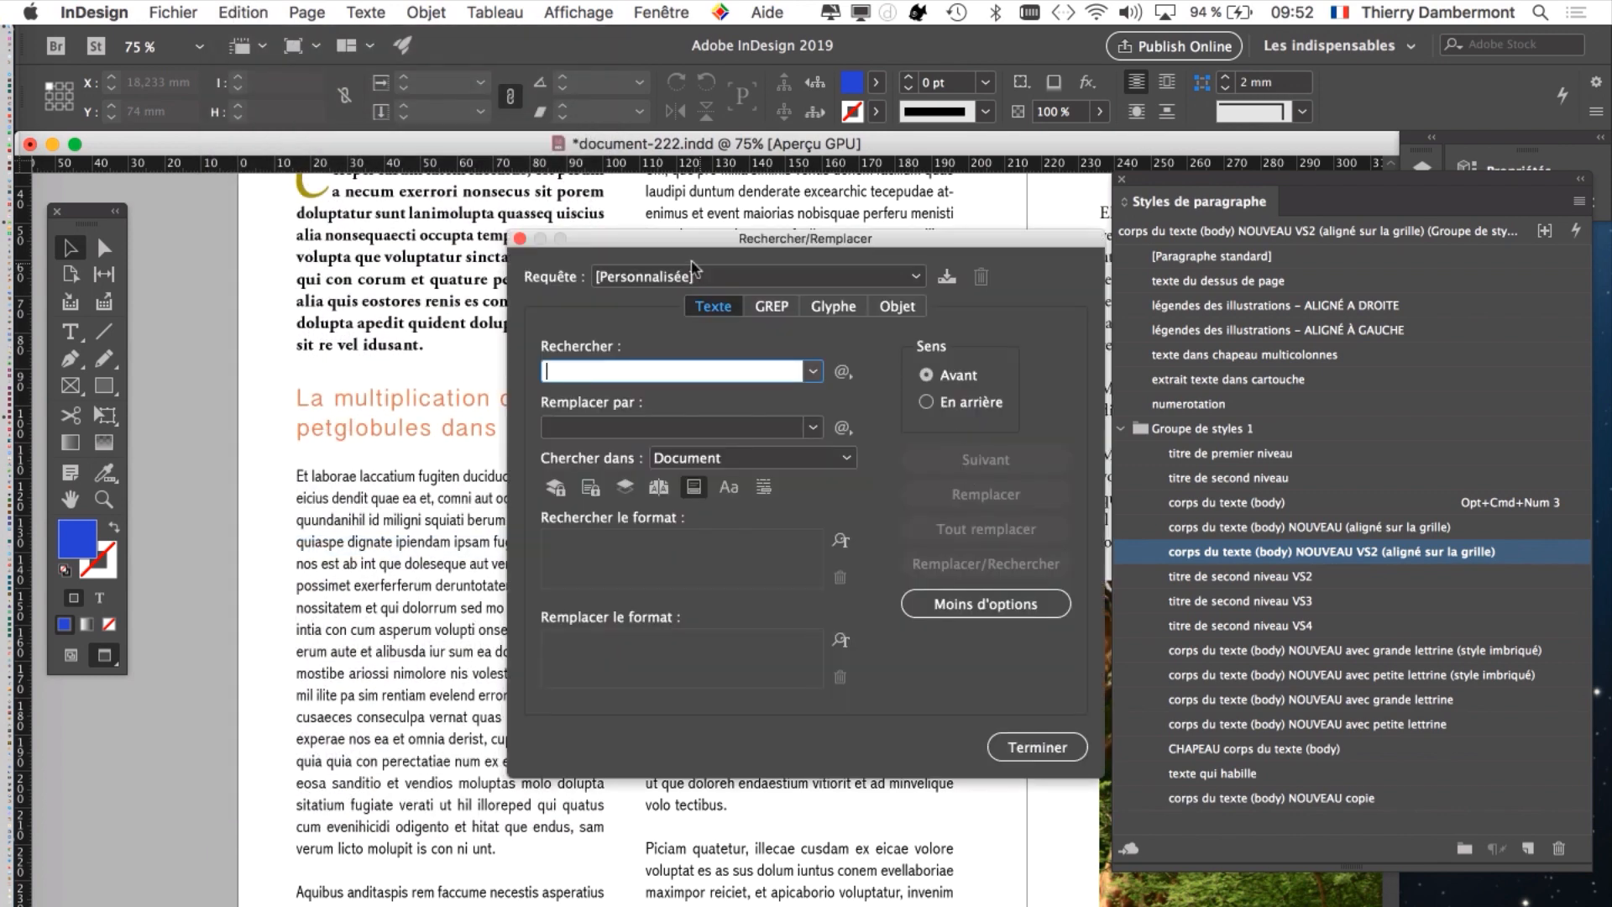
pyautogui.moveTo(669, 245); pyautogui.dragTo(1152, 158)
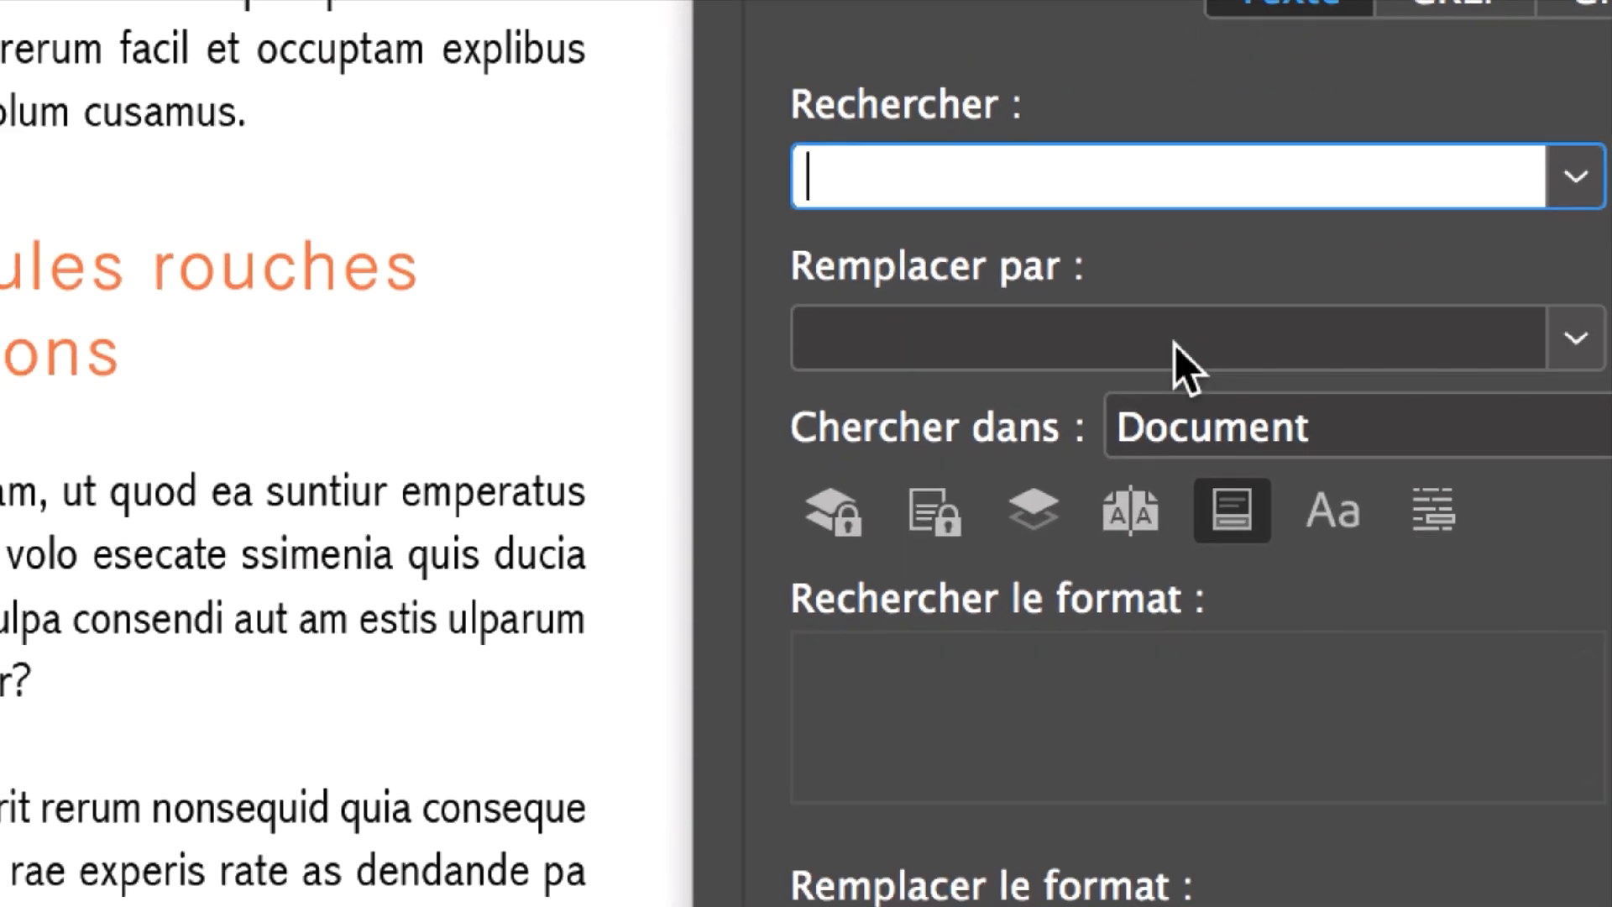
pyautogui.click(1175, 344)
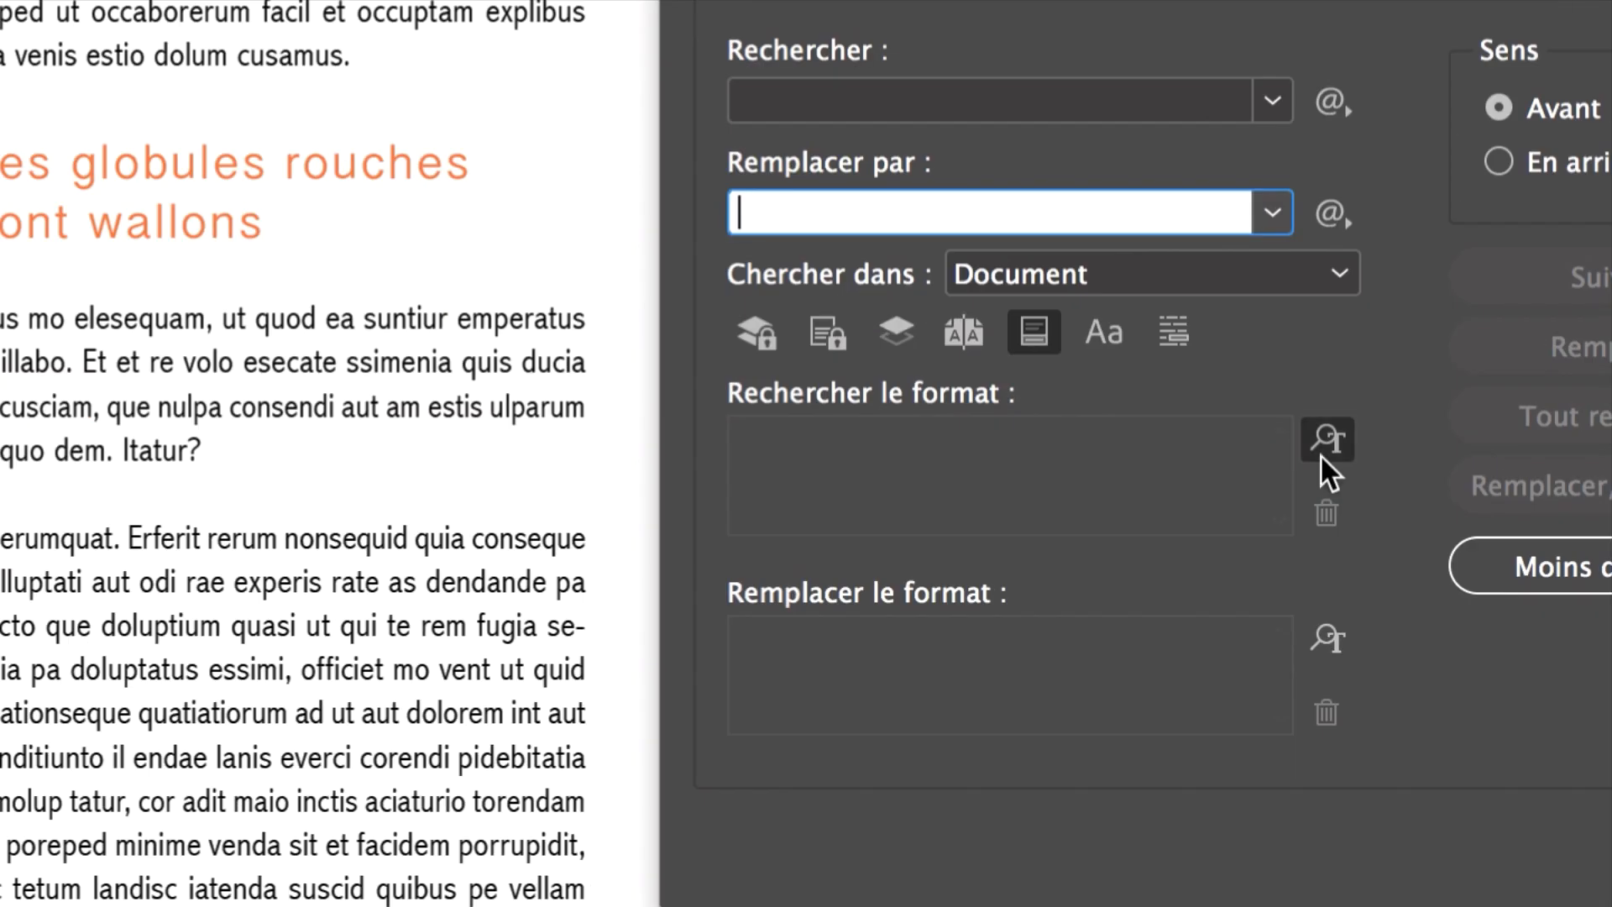
pyautogui.click(1322, 451)
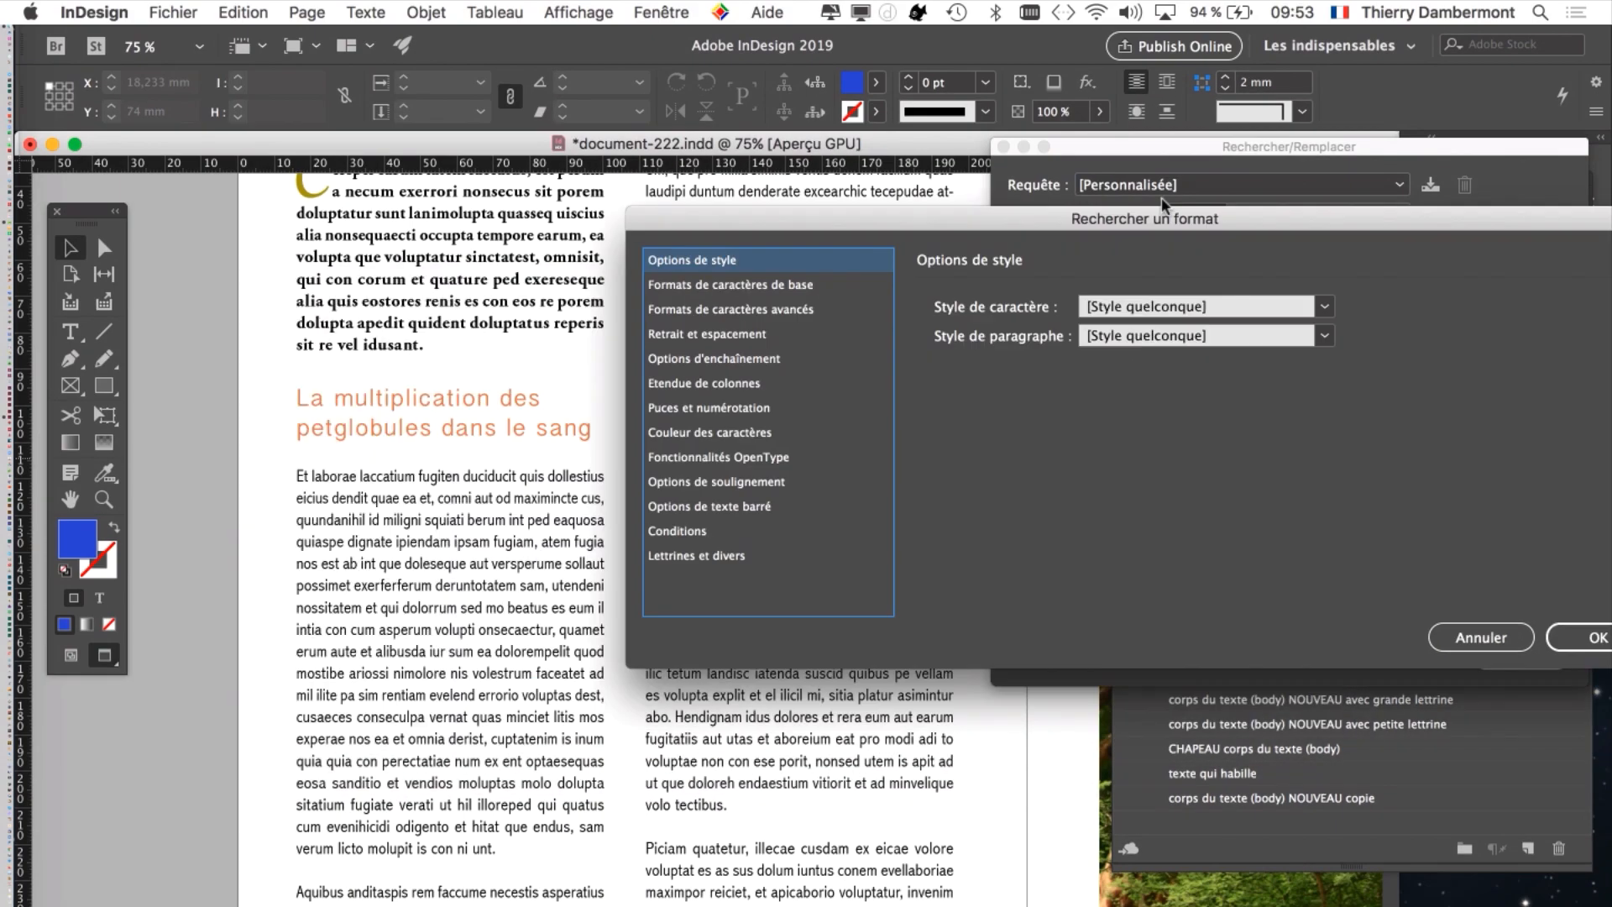
pyautogui.moveTo(1167, 216); pyautogui.dragTo(1268, 143)
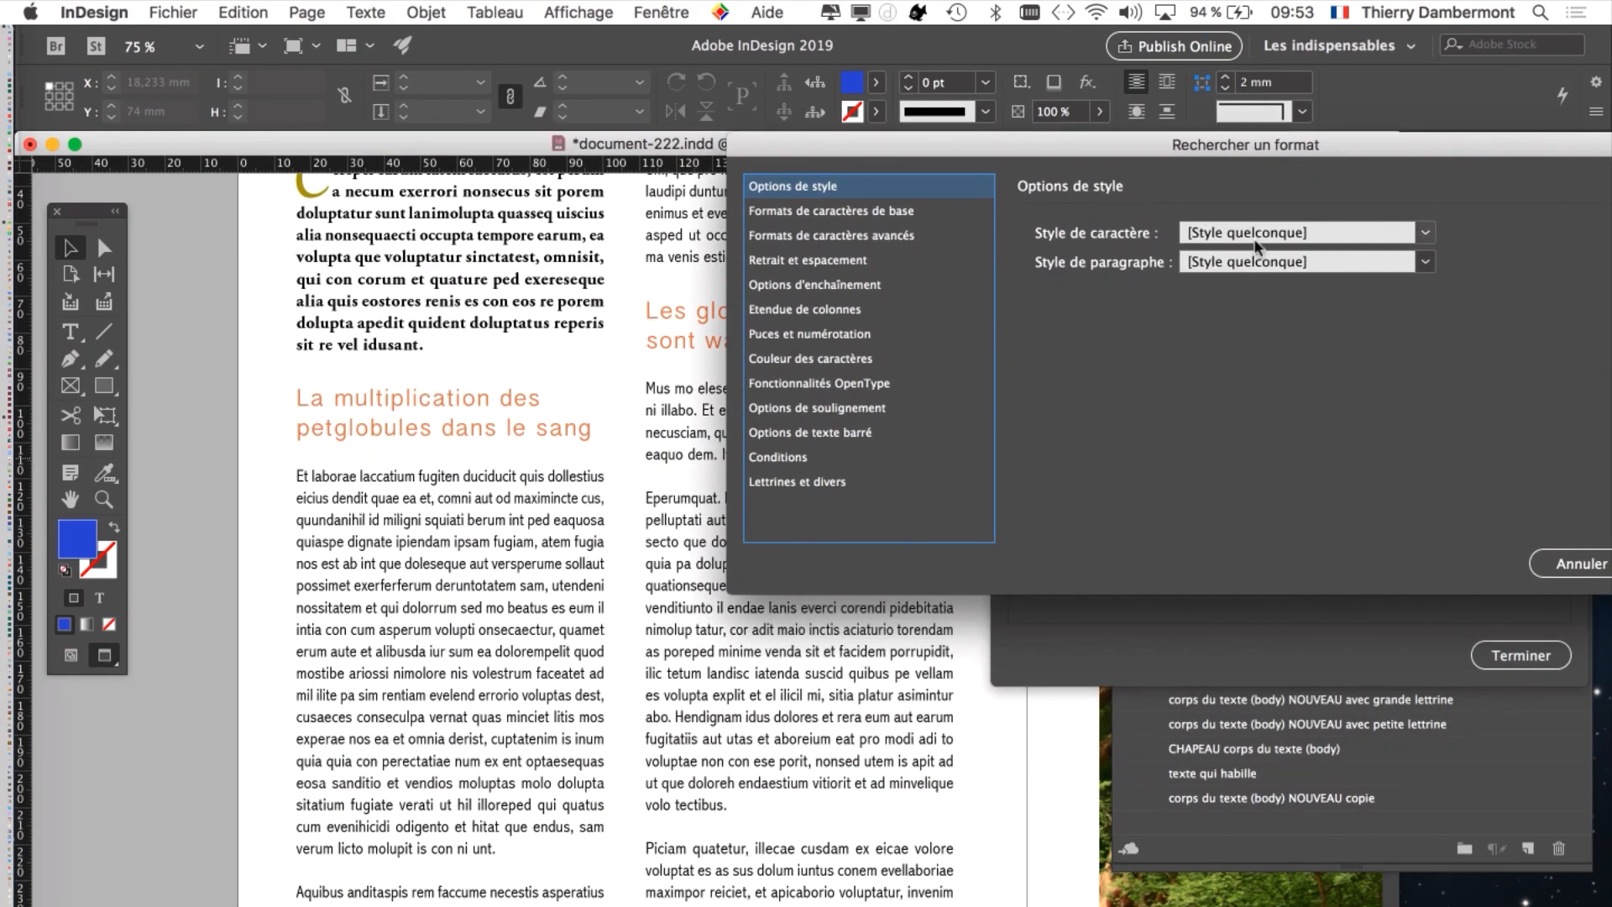
pyautogui.click(1292, 260)
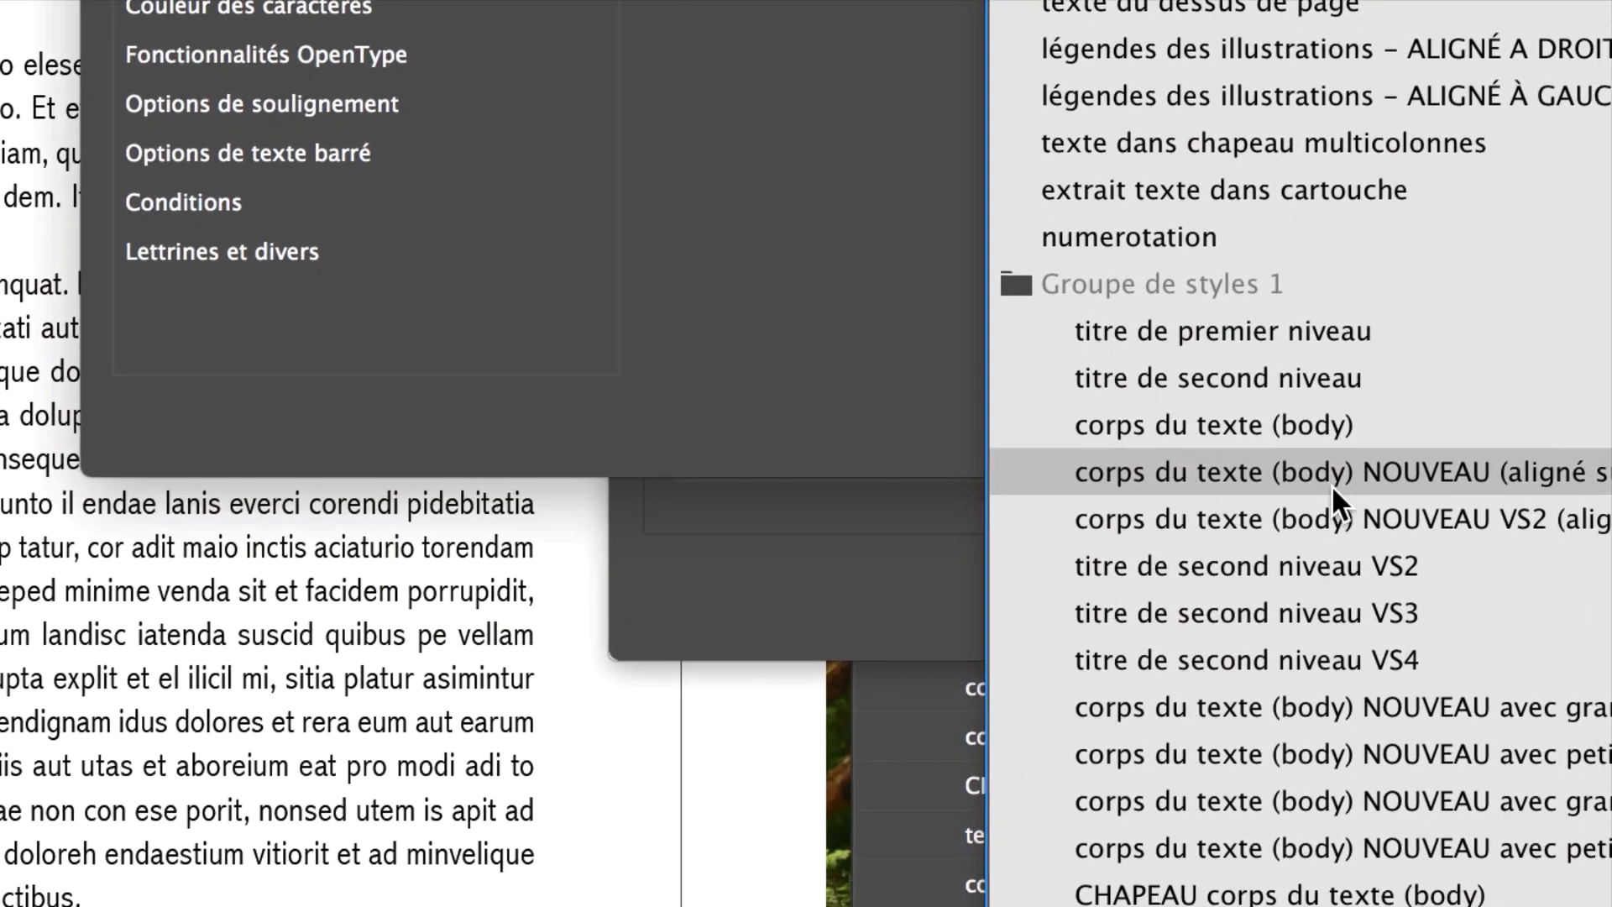
pyautogui.click(1488, 660)
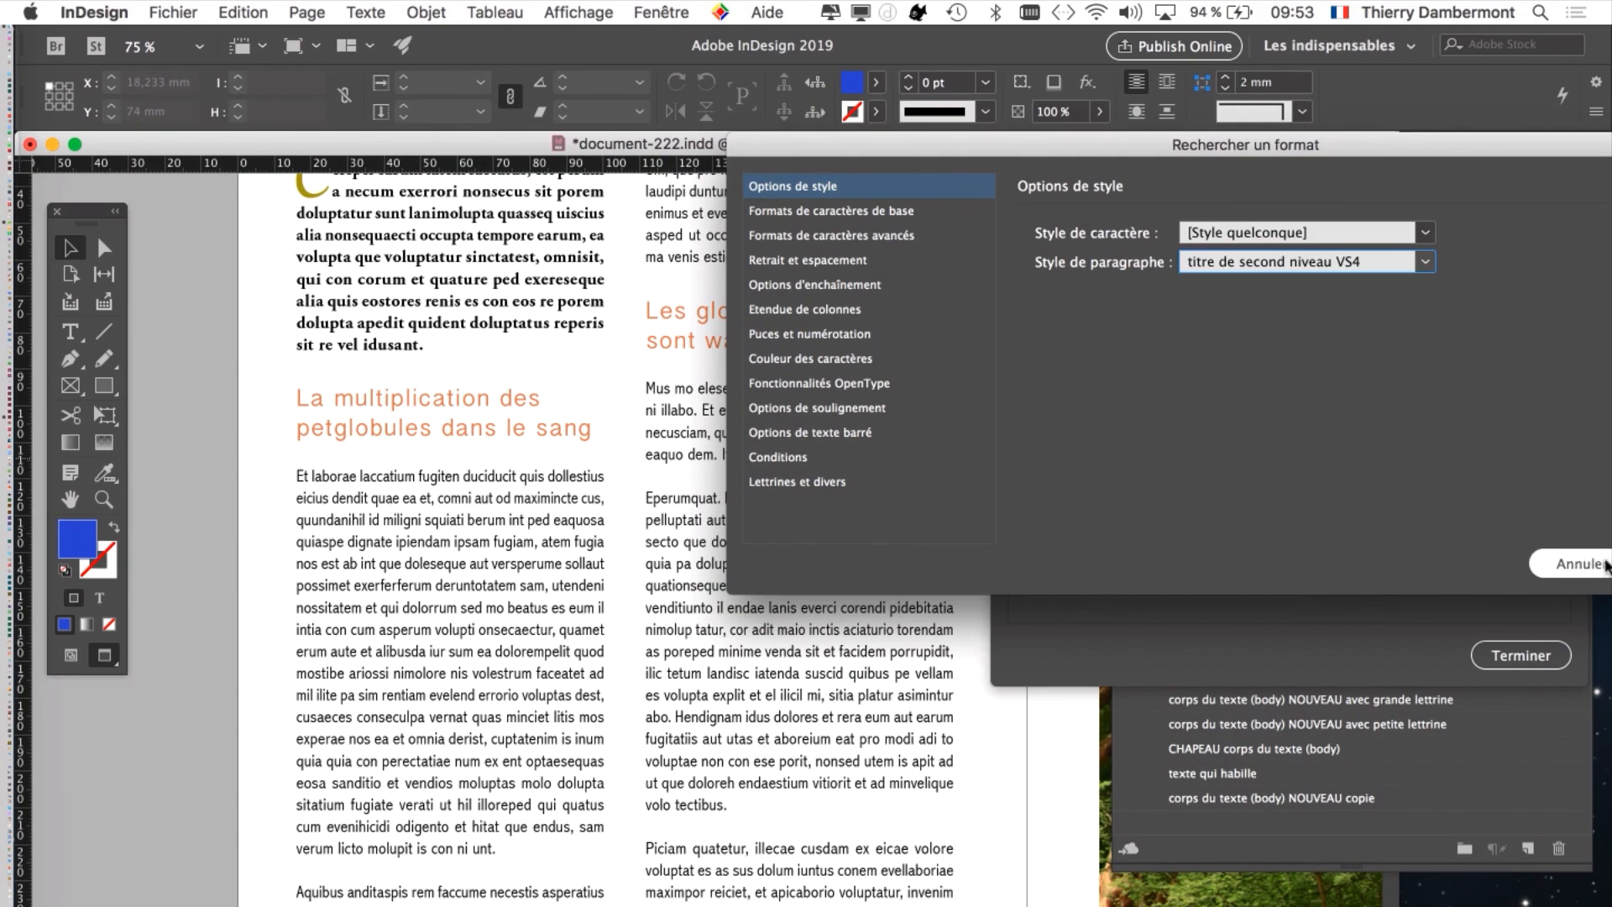
pyautogui.click(1367, 565)
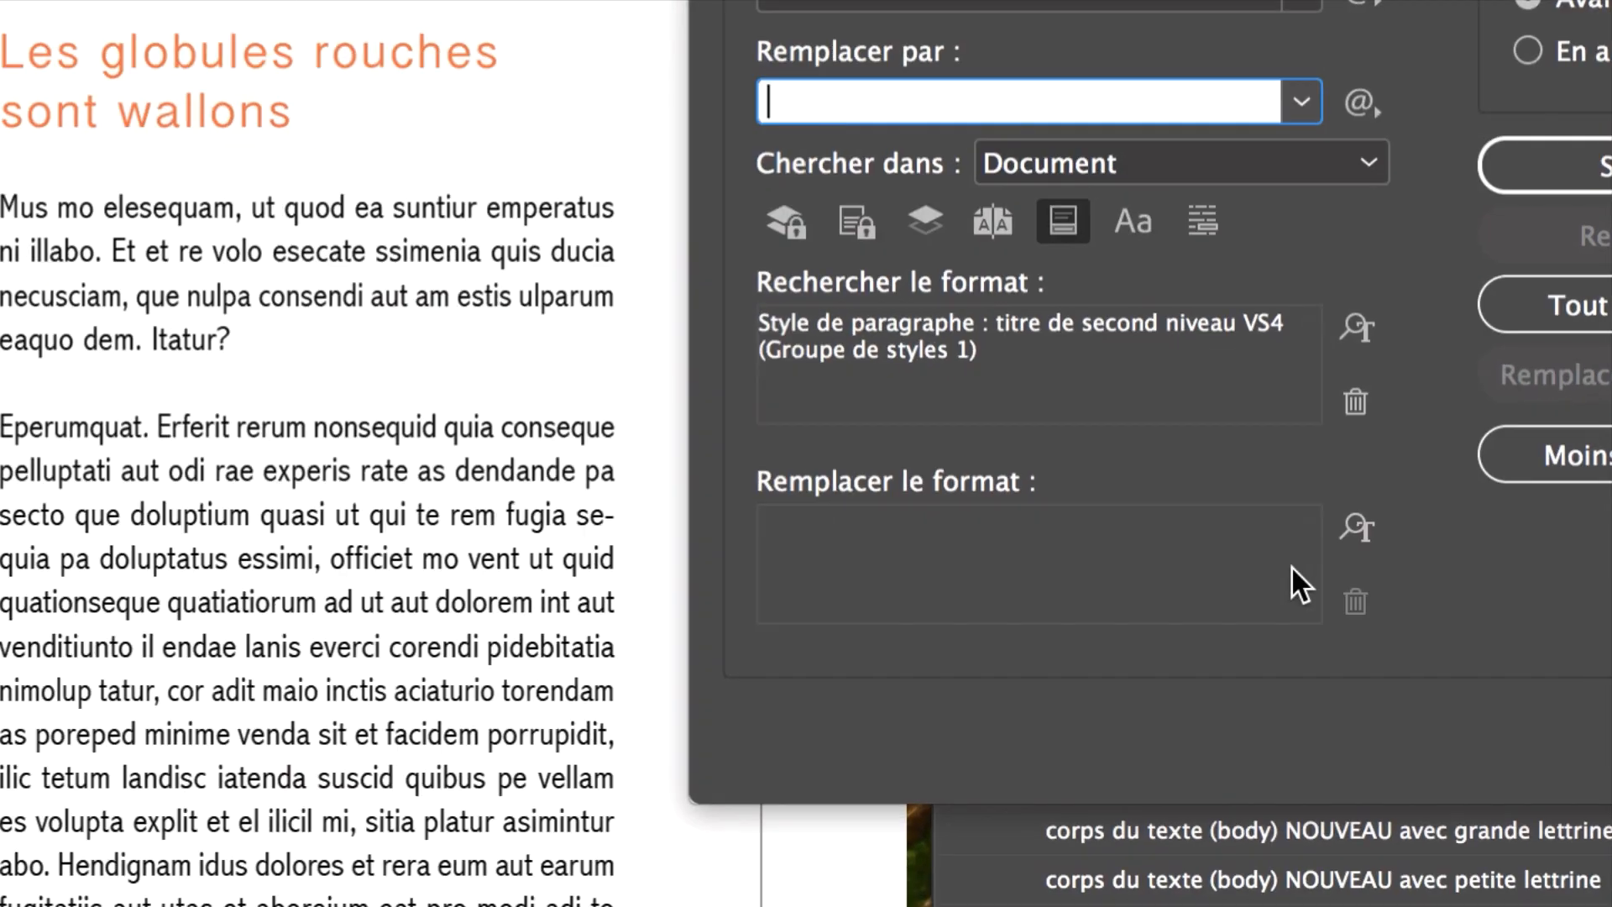
# - Set the replacement format to paragraph style "titre de second niveau VS3" and replace all occurrences in the document
pyautogui.click(1324, 548)
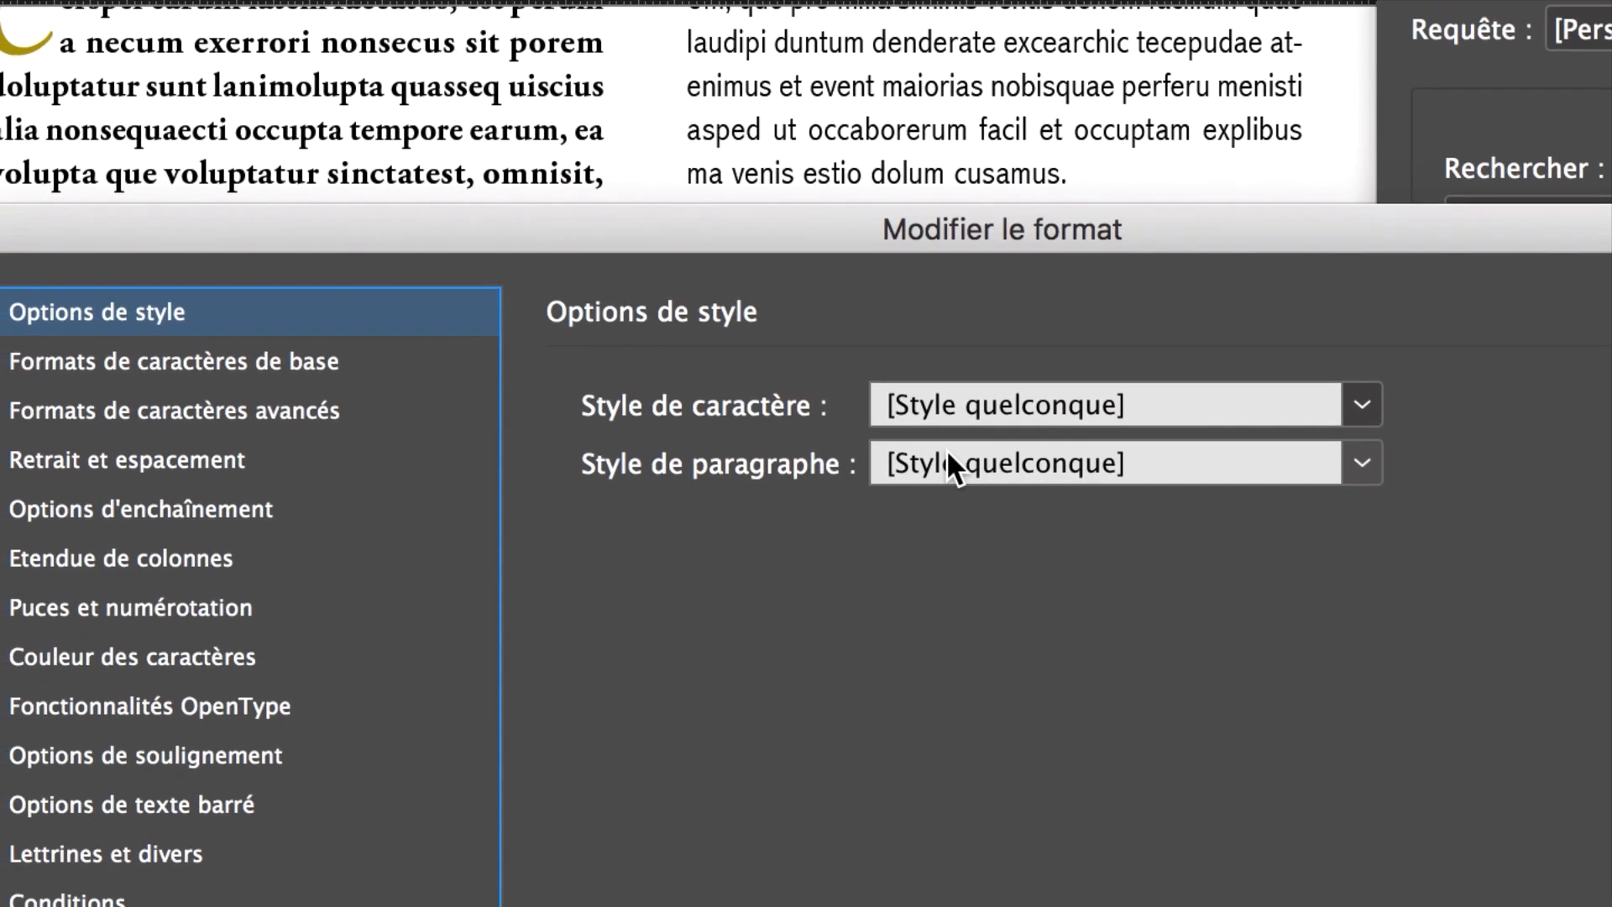
pyautogui.click(251, 252)
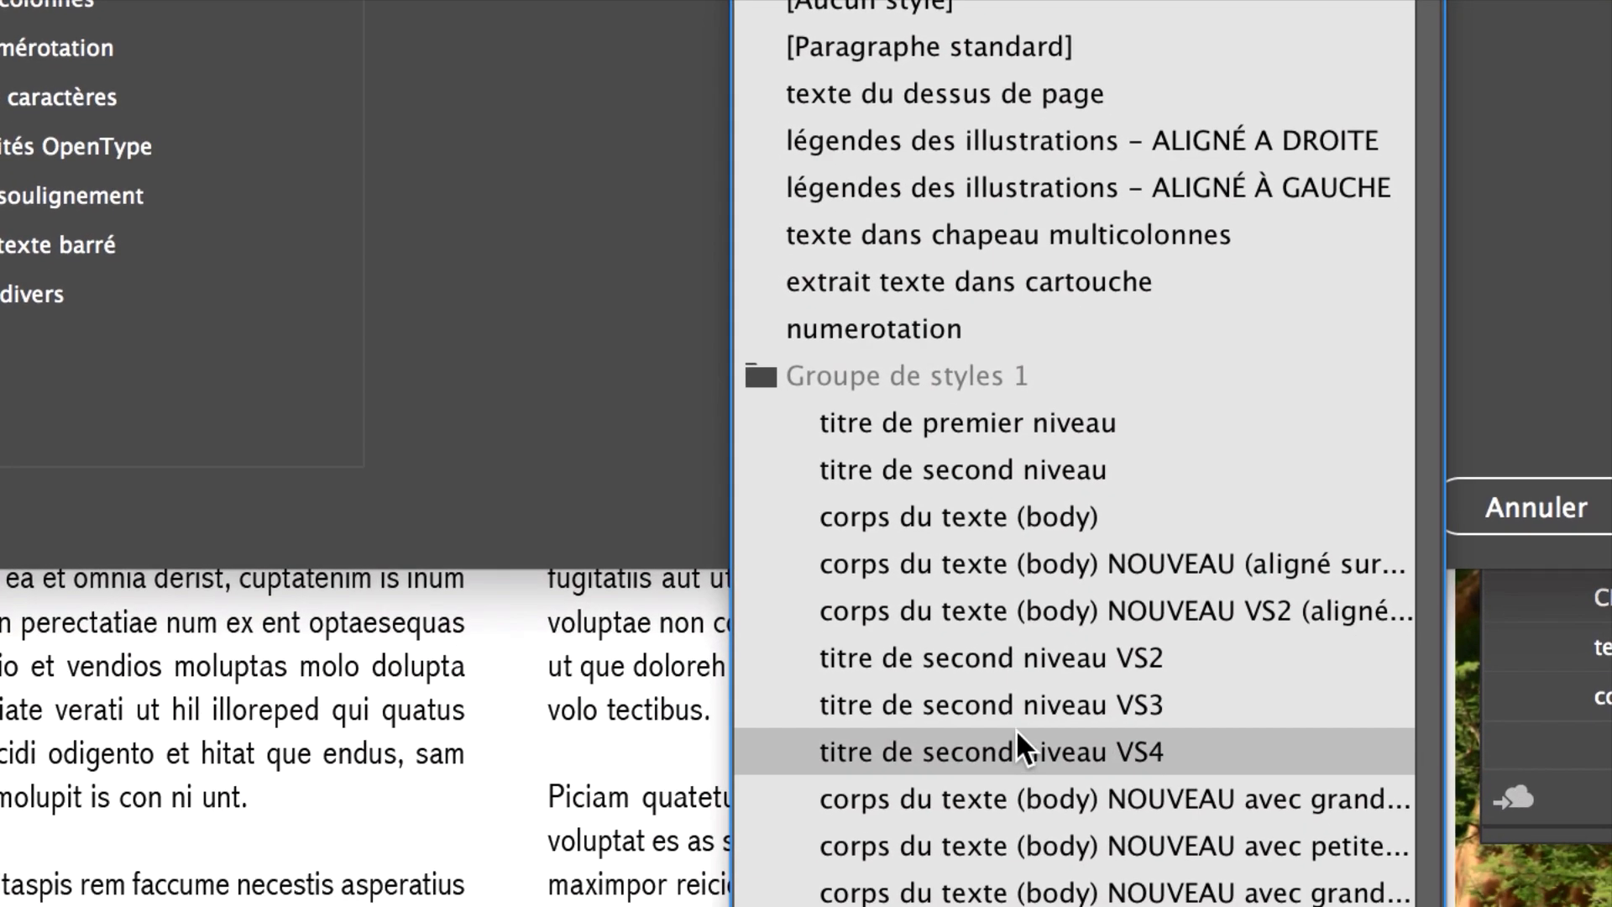
pyautogui.click(1016, 897)
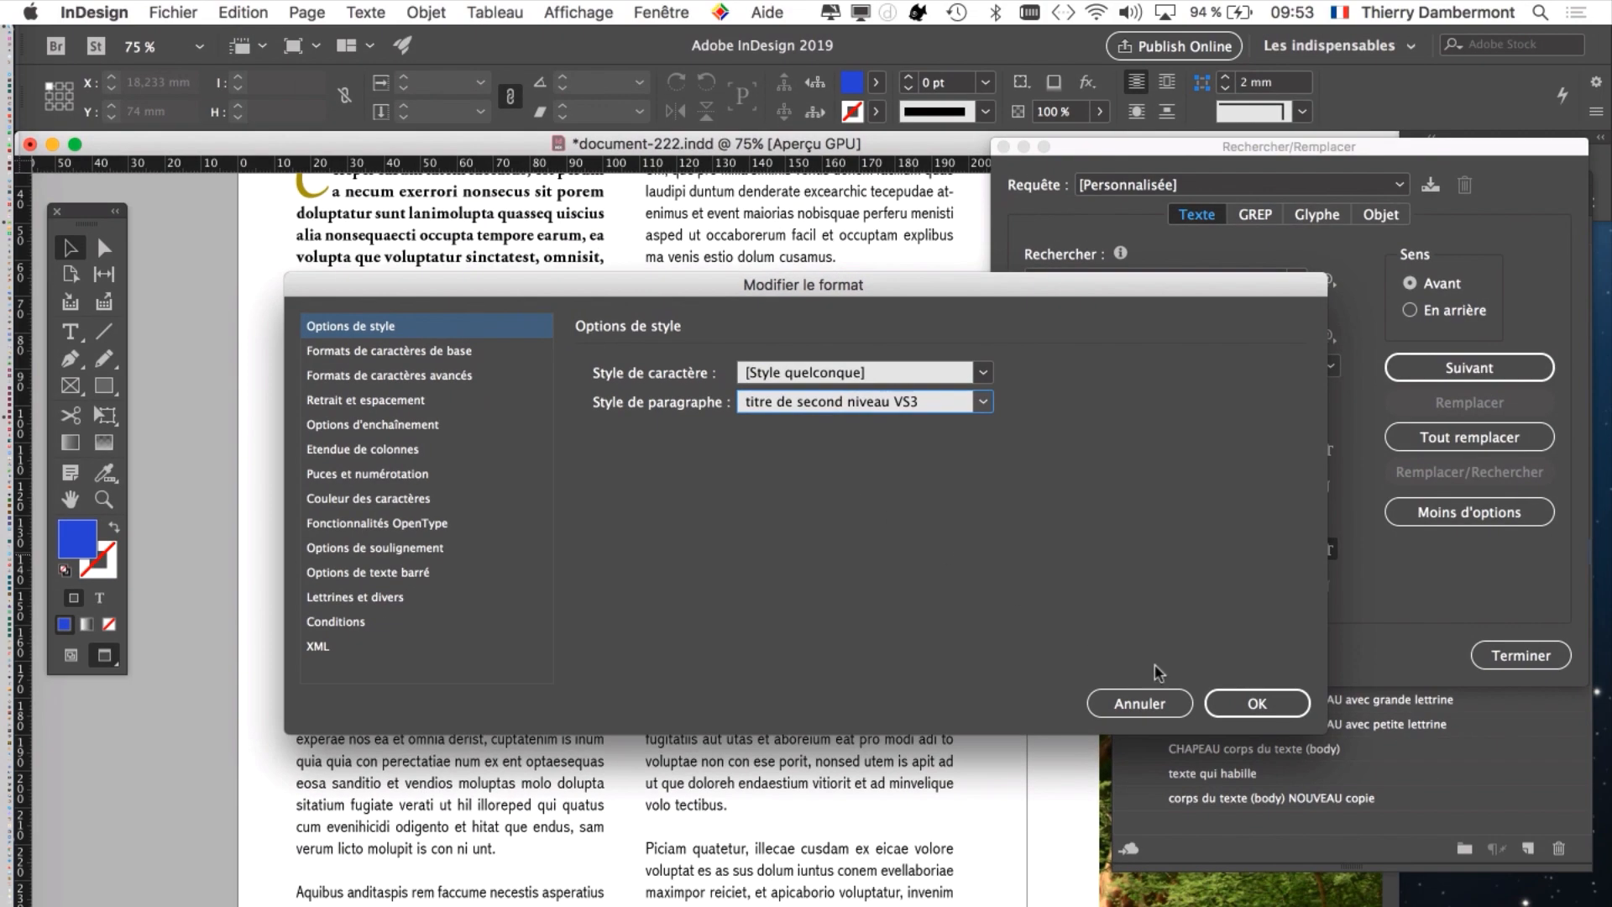
pyautogui.click(1242, 699)
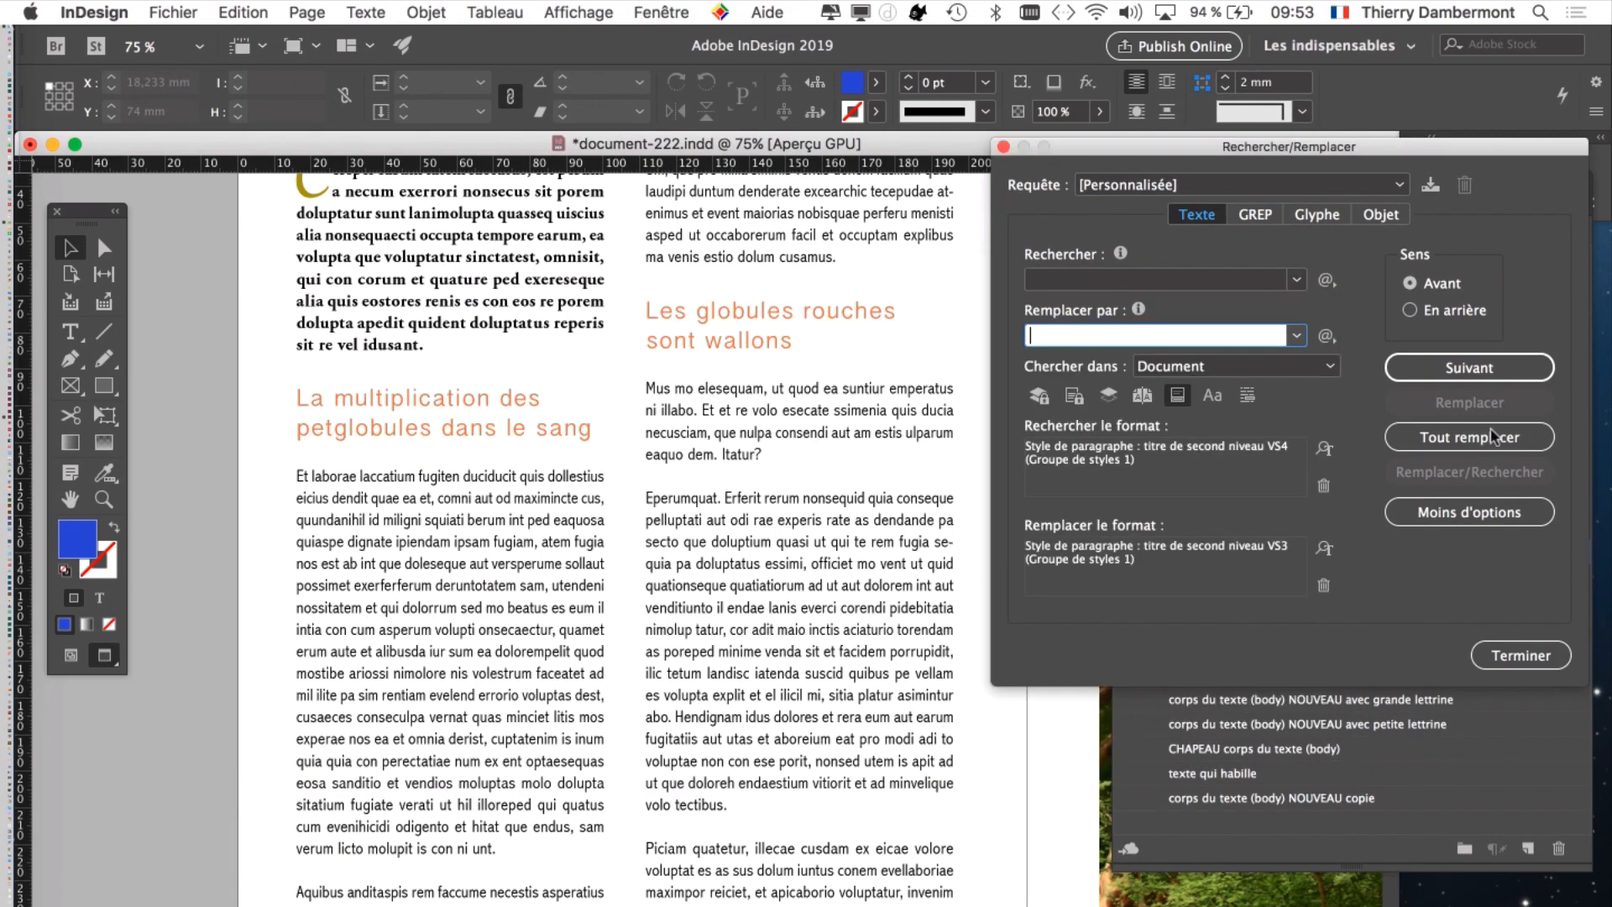
pyautogui.click(1513, 438)
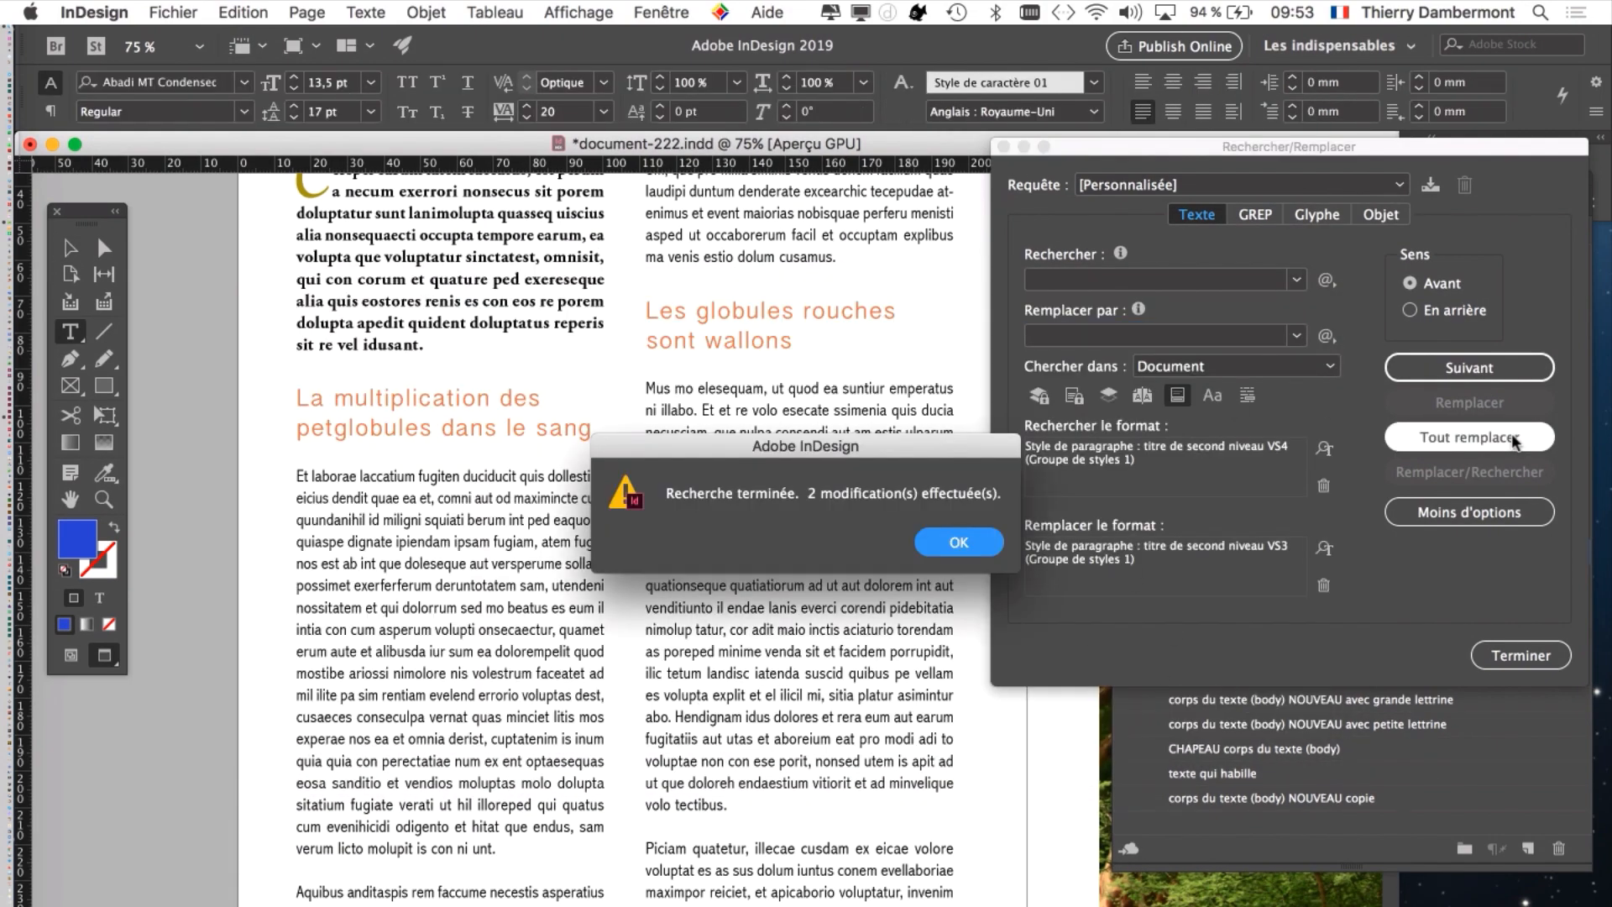
pyautogui.click(959, 542)
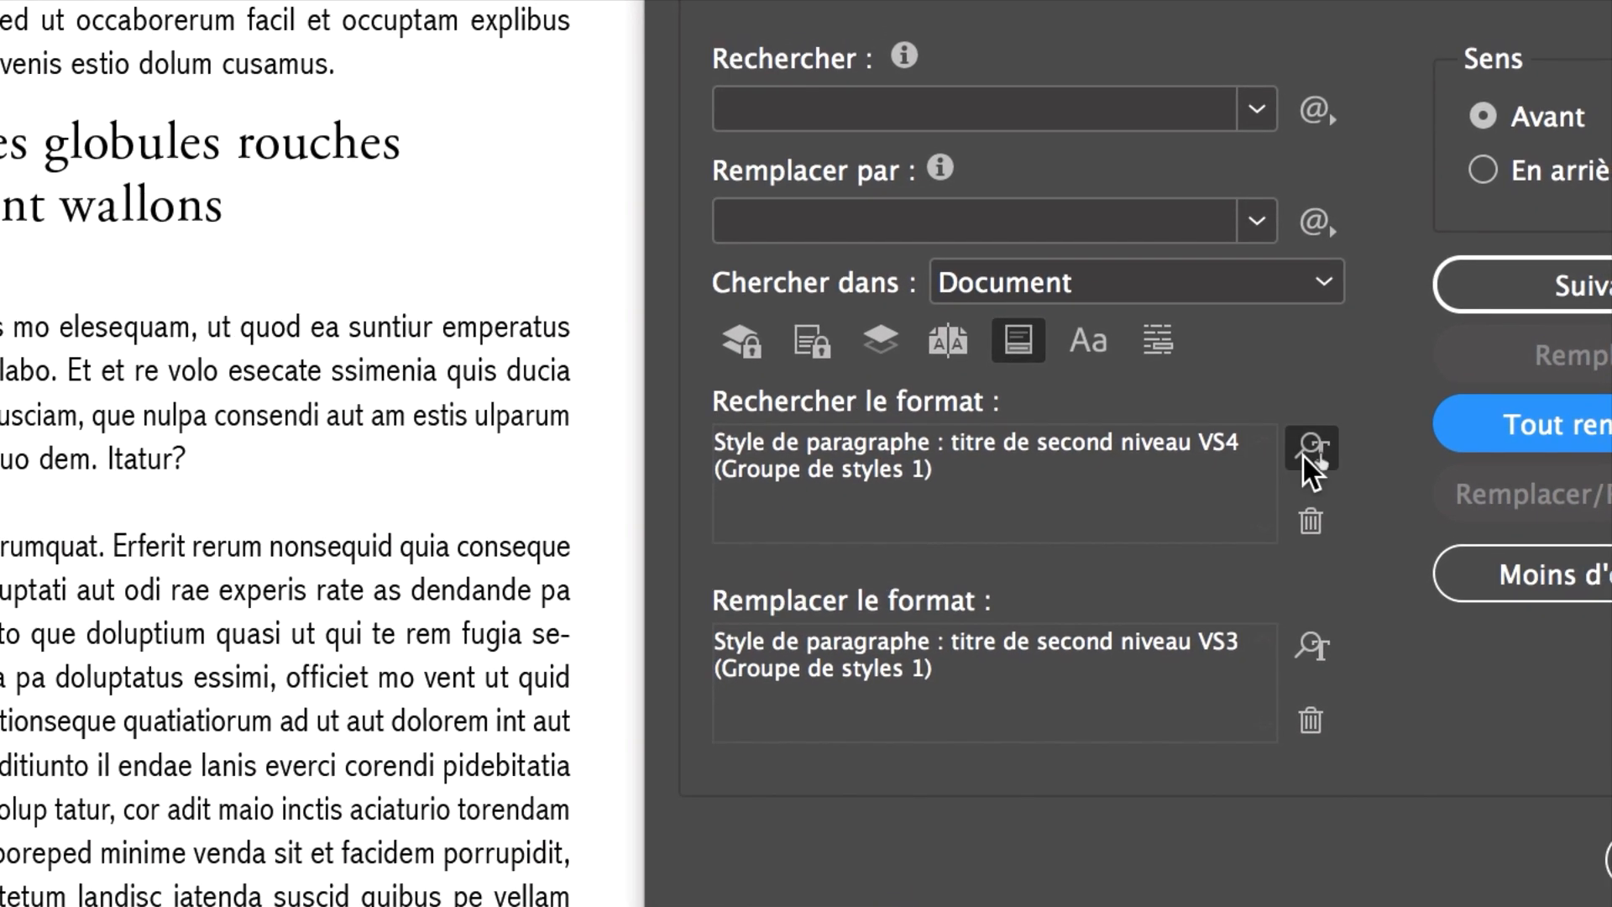
# - Replace the paragraph style "titre de second niveau VS3" with "titre de second niveau VS2" throughout the document
pyautogui.click(1306, 455)
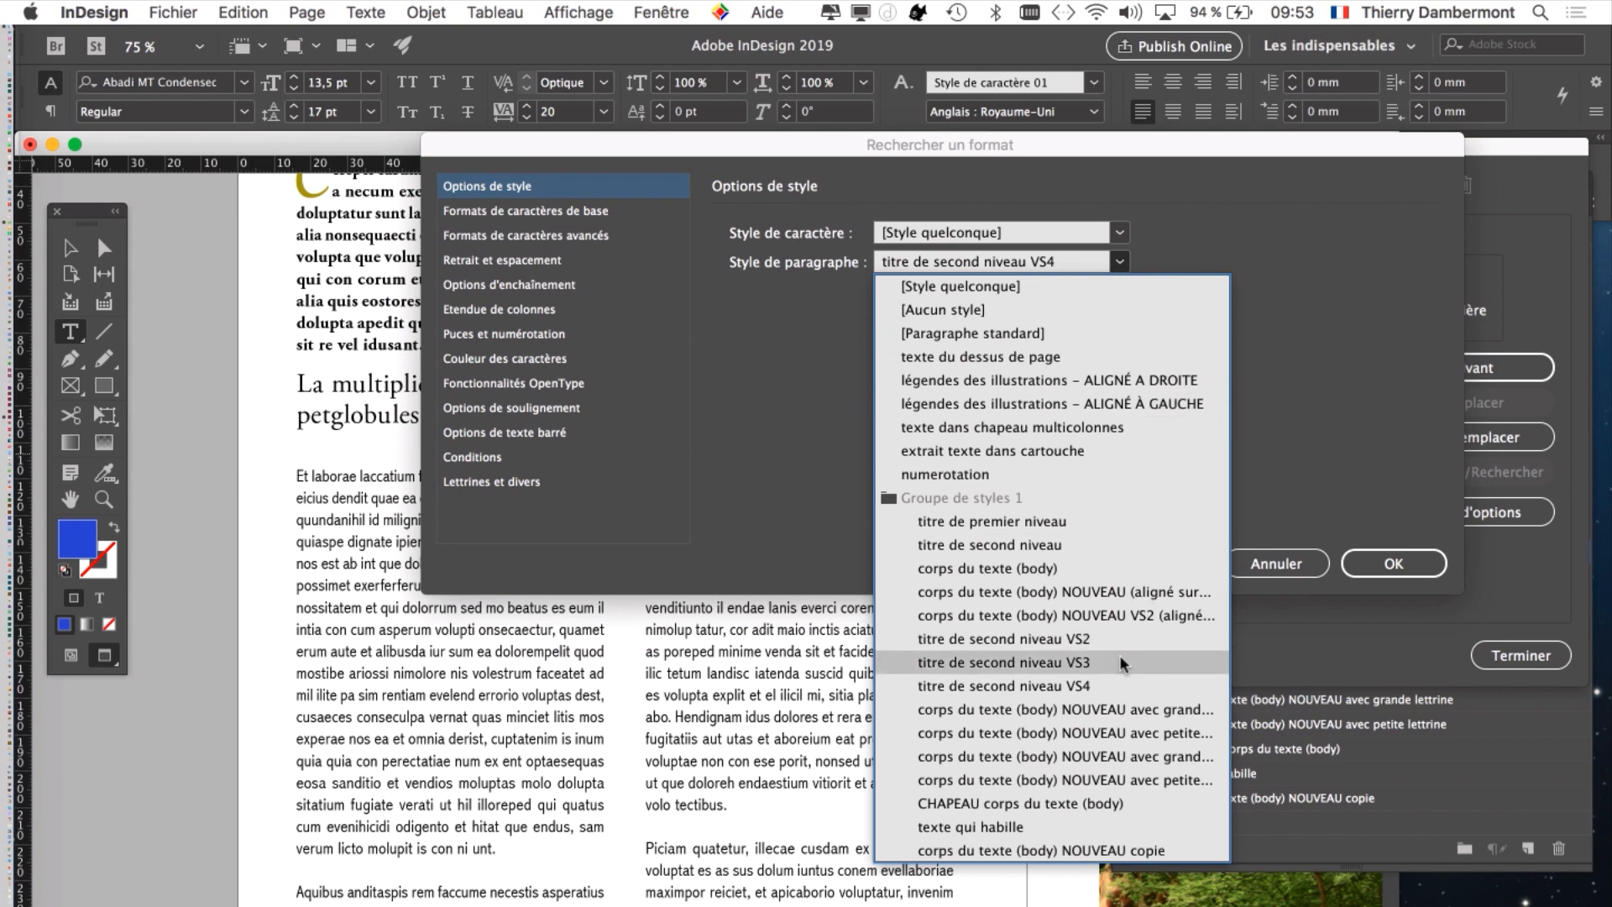
pyautogui.click(1121, 663)
pyautogui.press('Return')
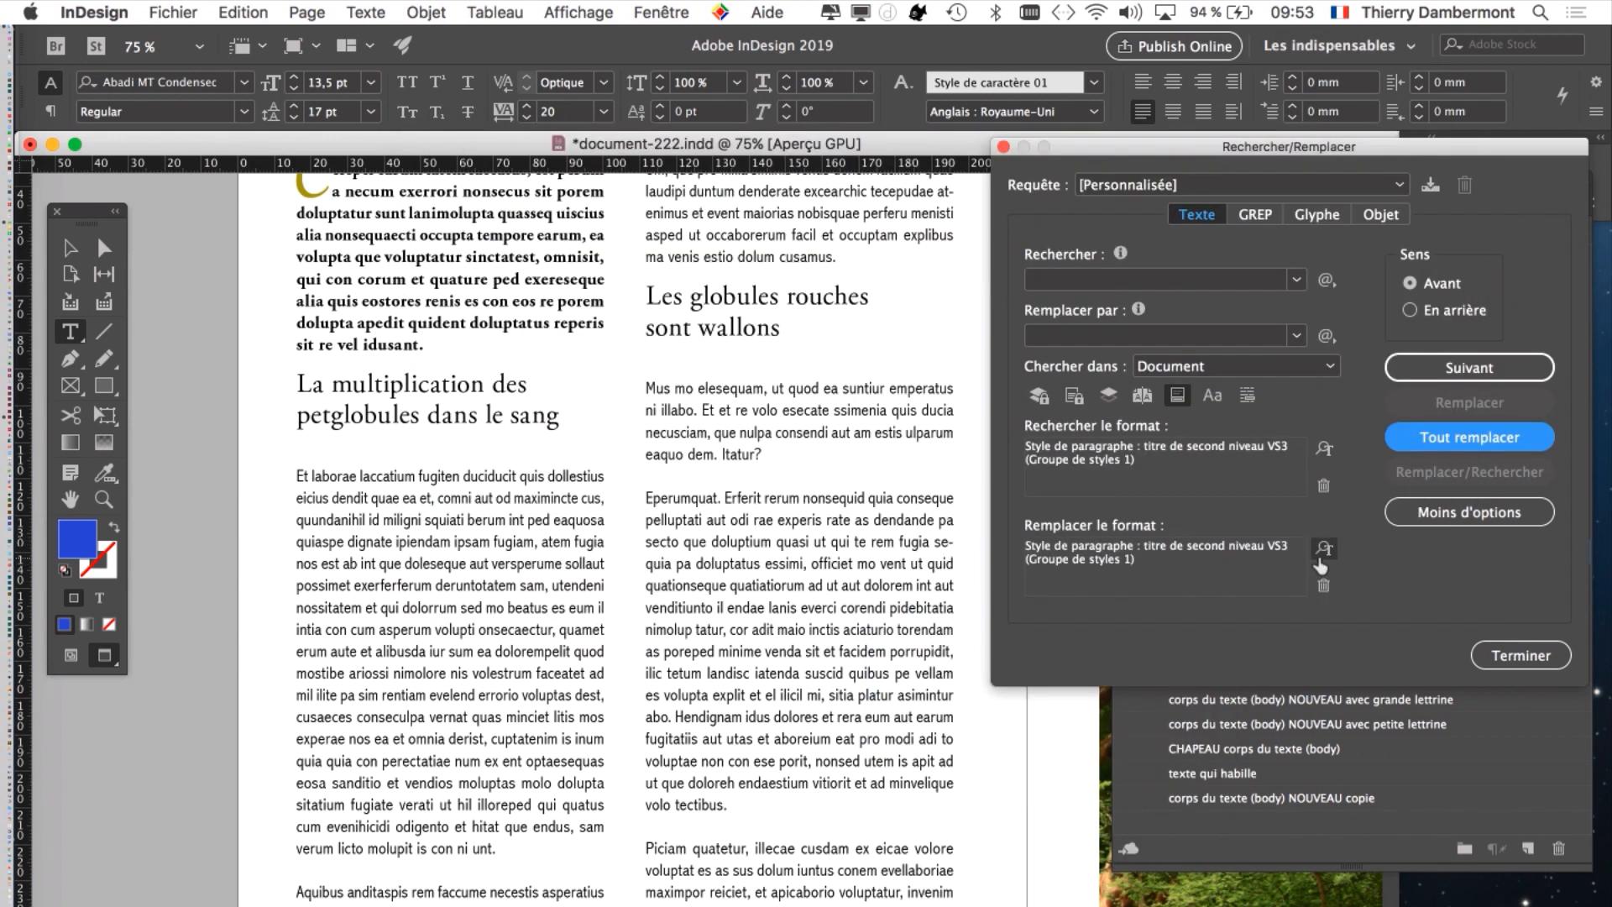
pyautogui.click(1324, 549)
pyautogui.click(982, 402)
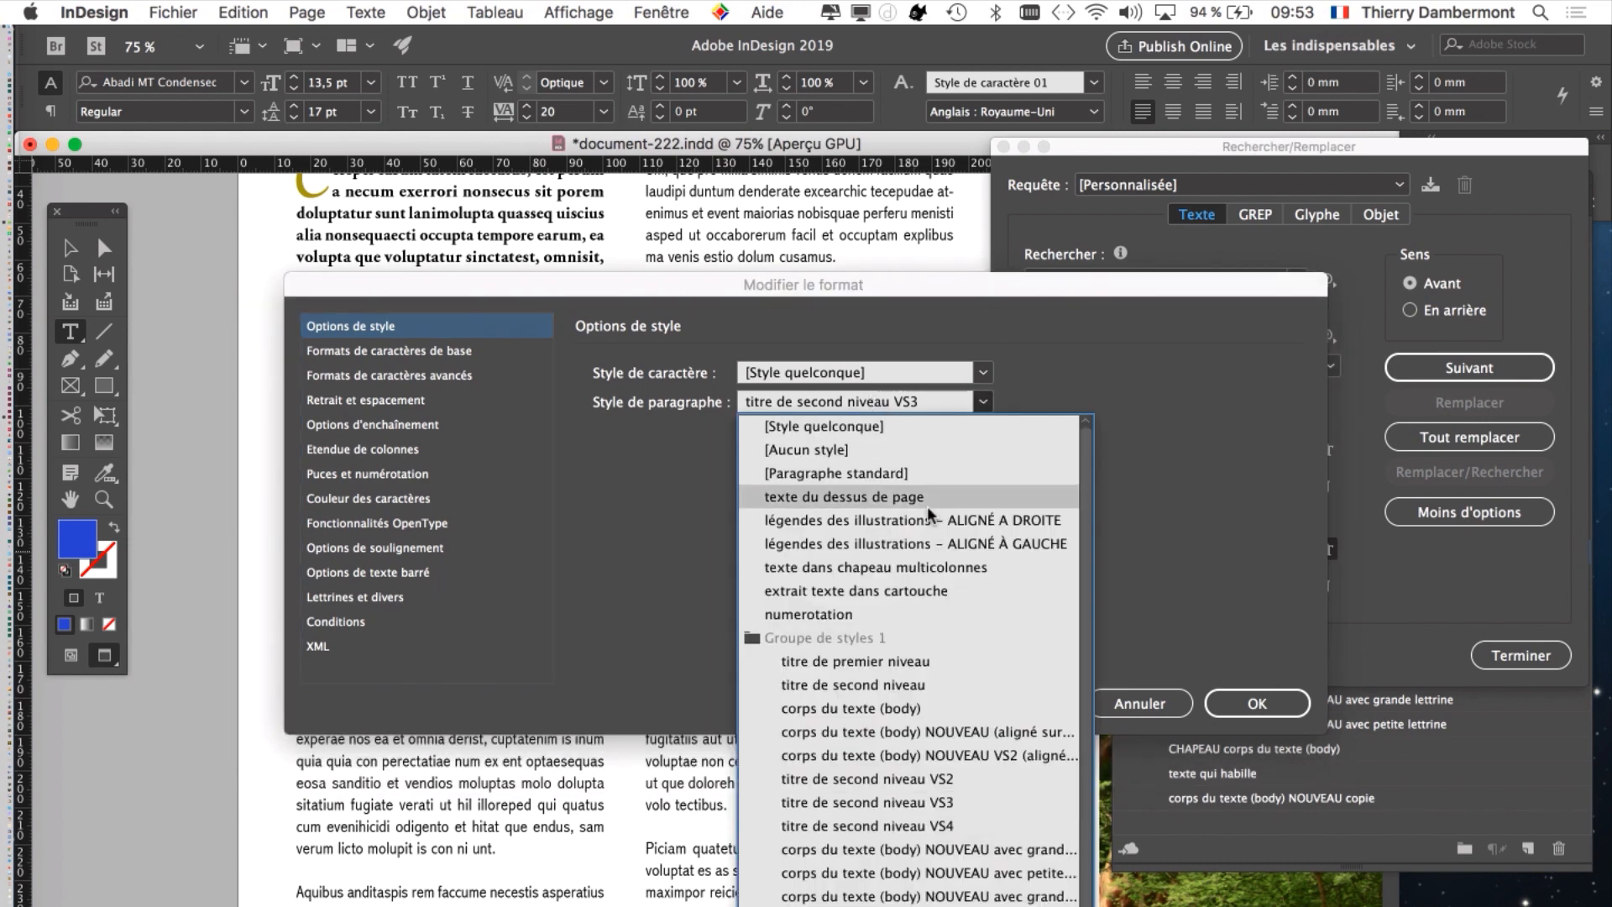
pyautogui.click(986, 777)
pyautogui.click(1236, 698)
pyautogui.click(1526, 451)
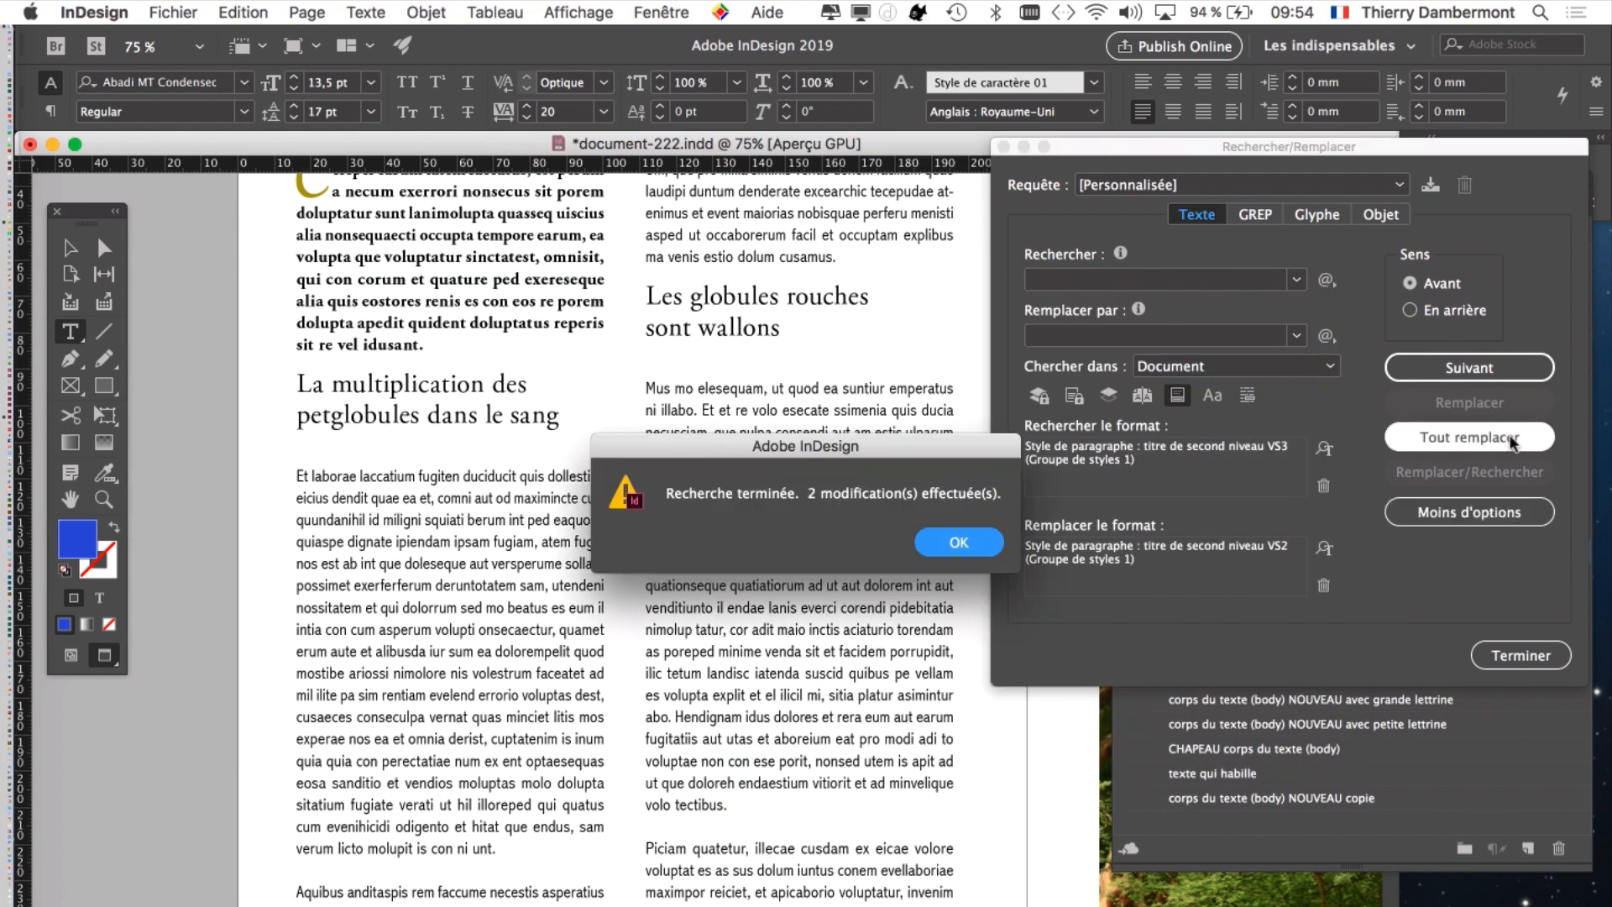
pyautogui.click(982, 544)
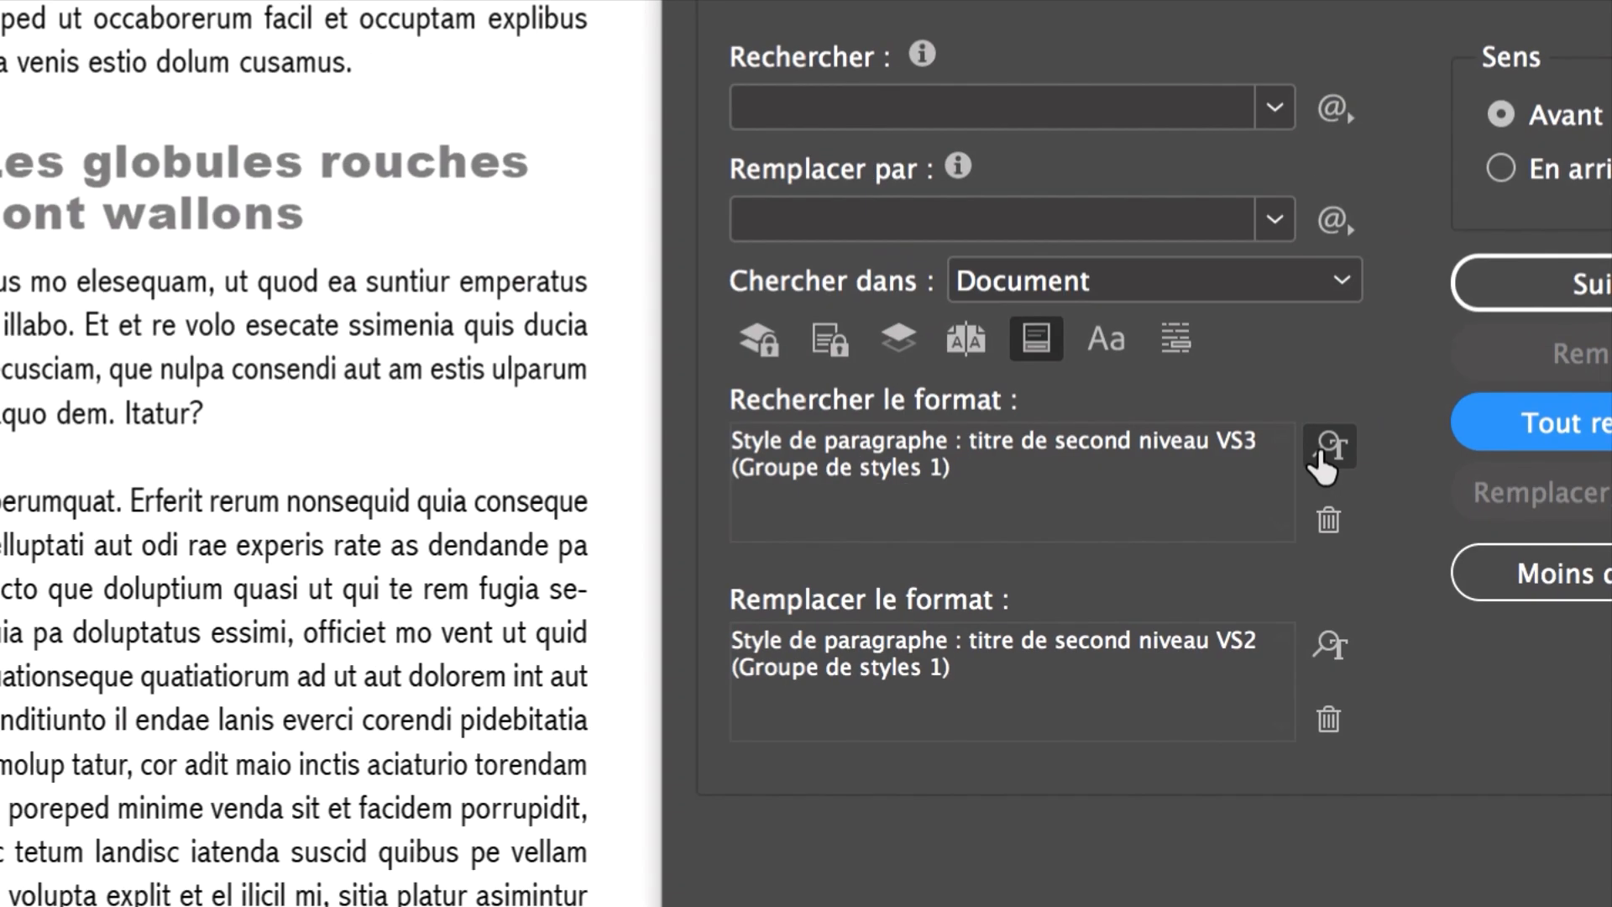
# - Replace the paragraph style "corps du texte (body) NOUVEAU VS2 (aligné sur la grille)" with "corps du texte (body) NOUVEAU (aligné sur la grille)" throughout the document
pyautogui.click(1320, 451)
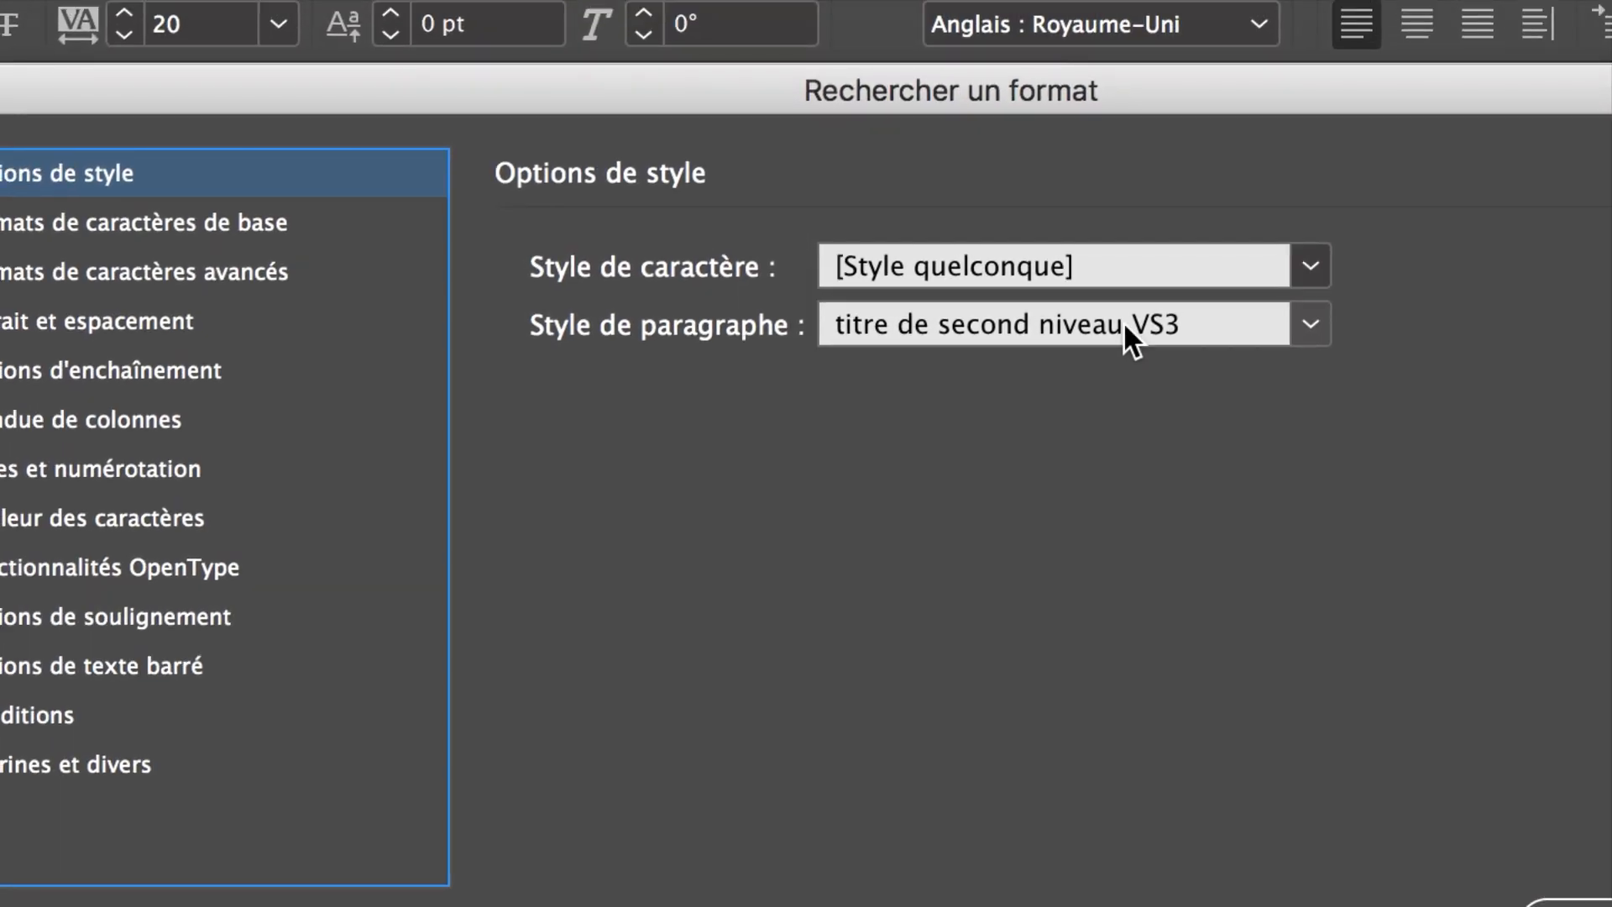
pyautogui.click(1122, 320)
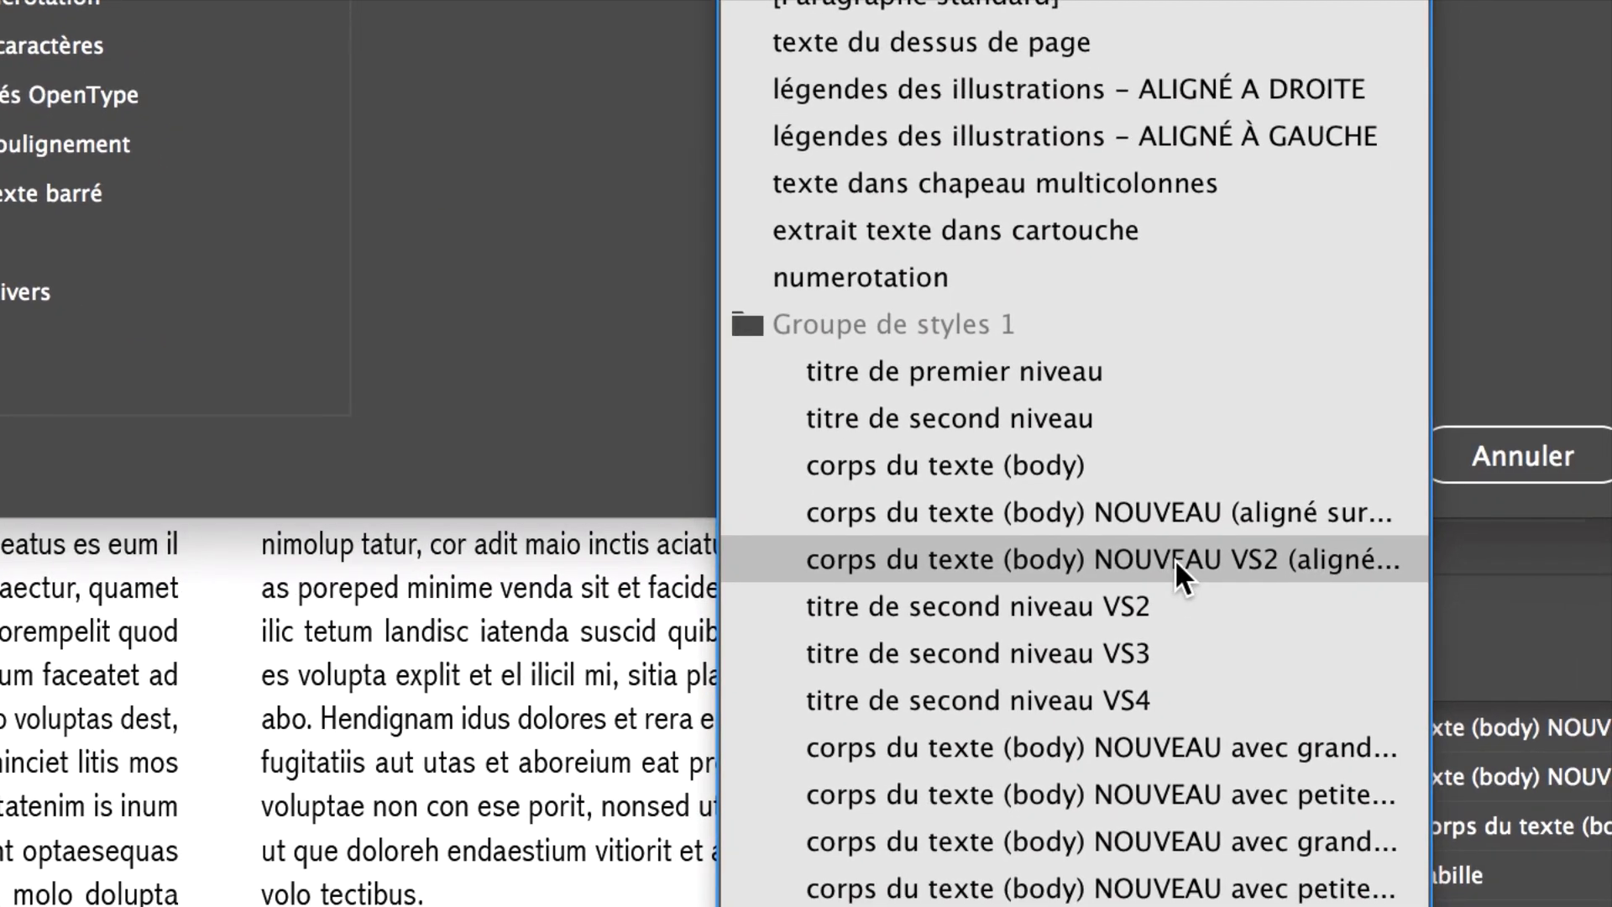
pyautogui.click(1176, 557)
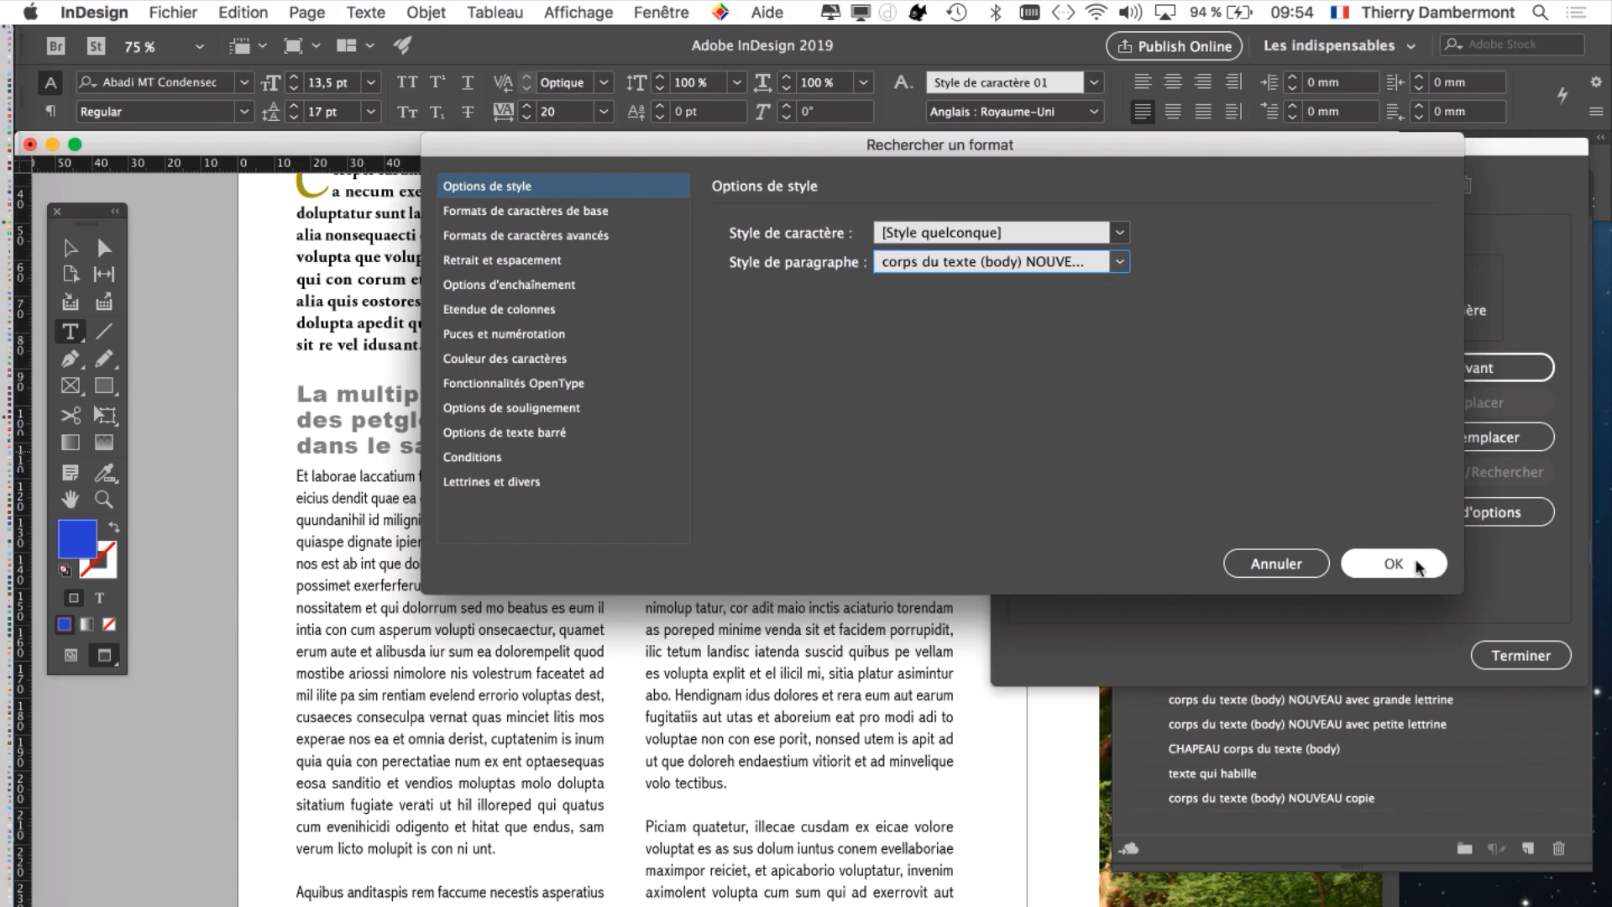
pyautogui.click(1370, 565)
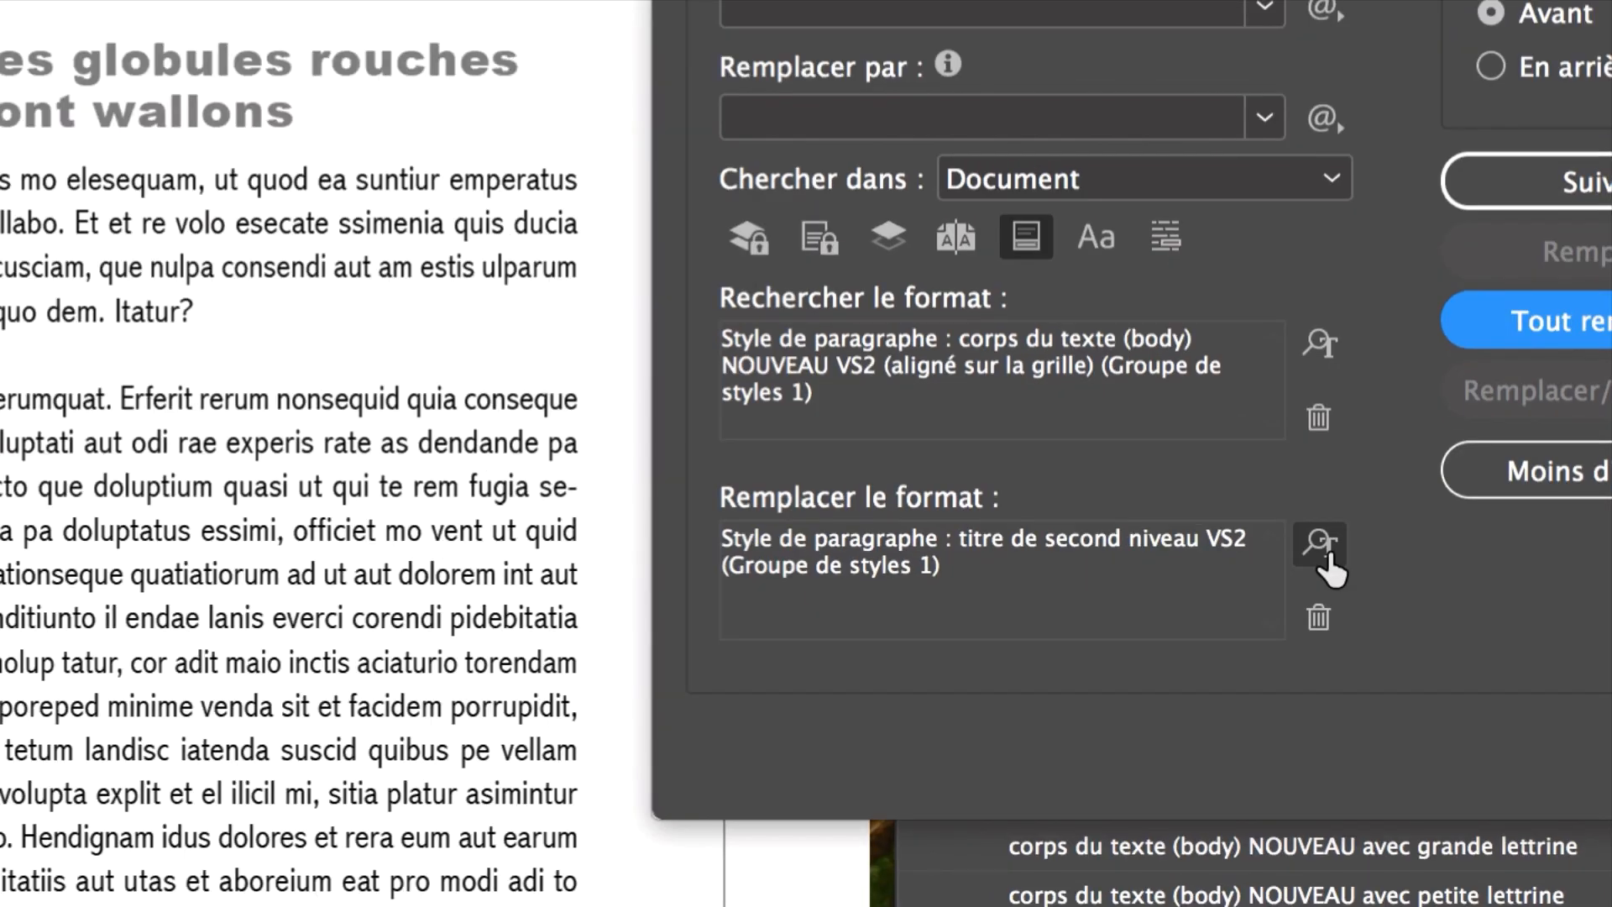
pyautogui.click(1324, 549)
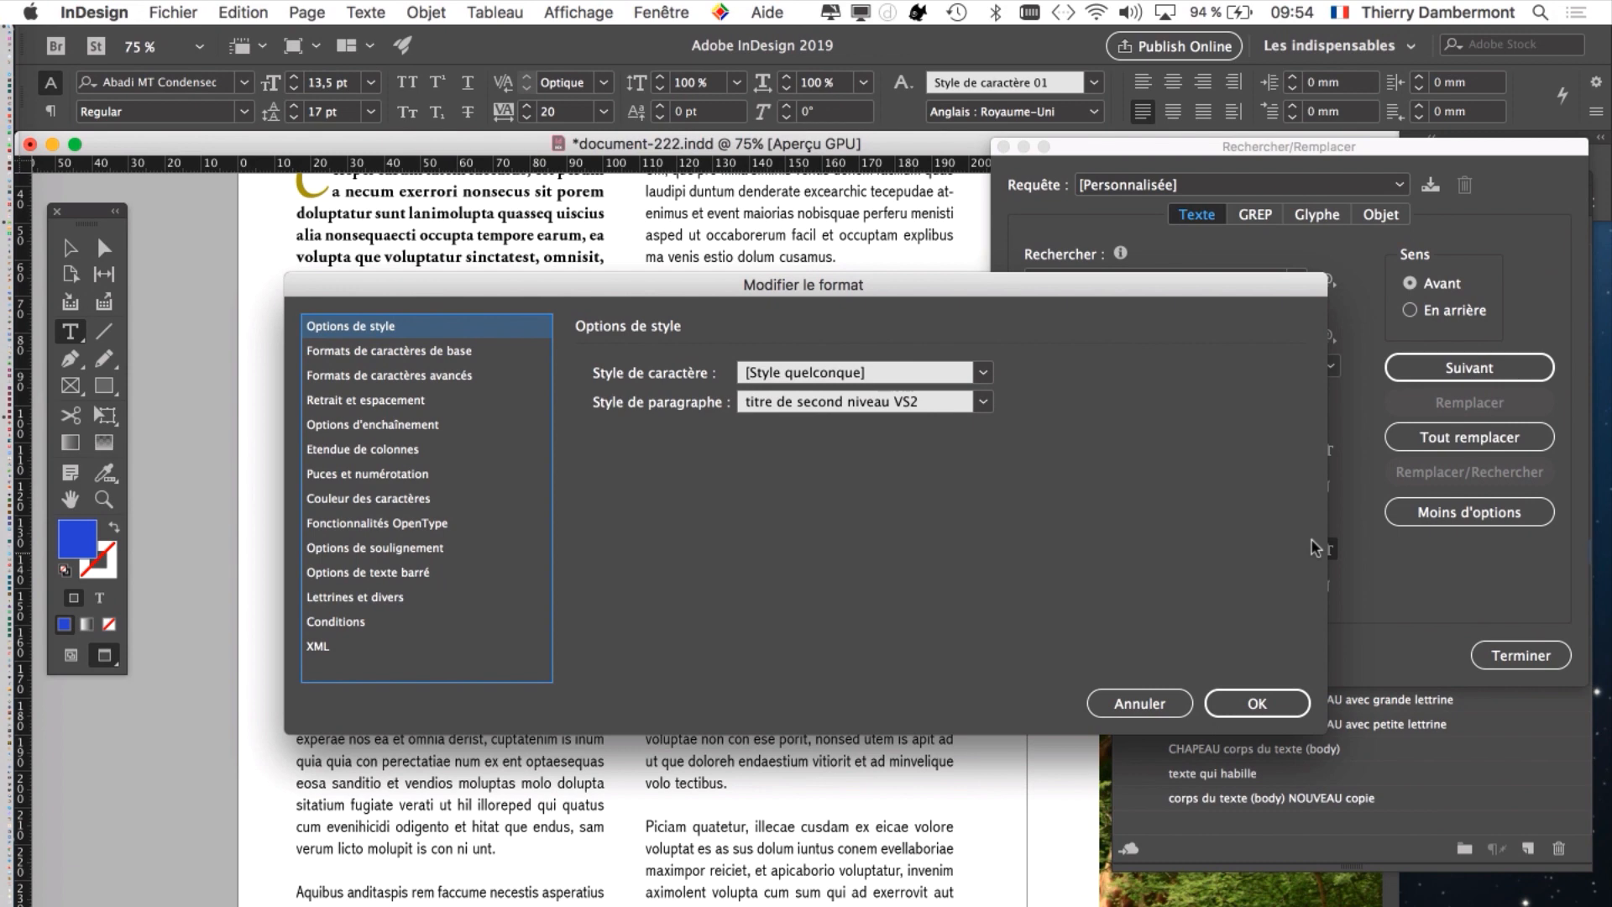
pyautogui.click(821, 403)
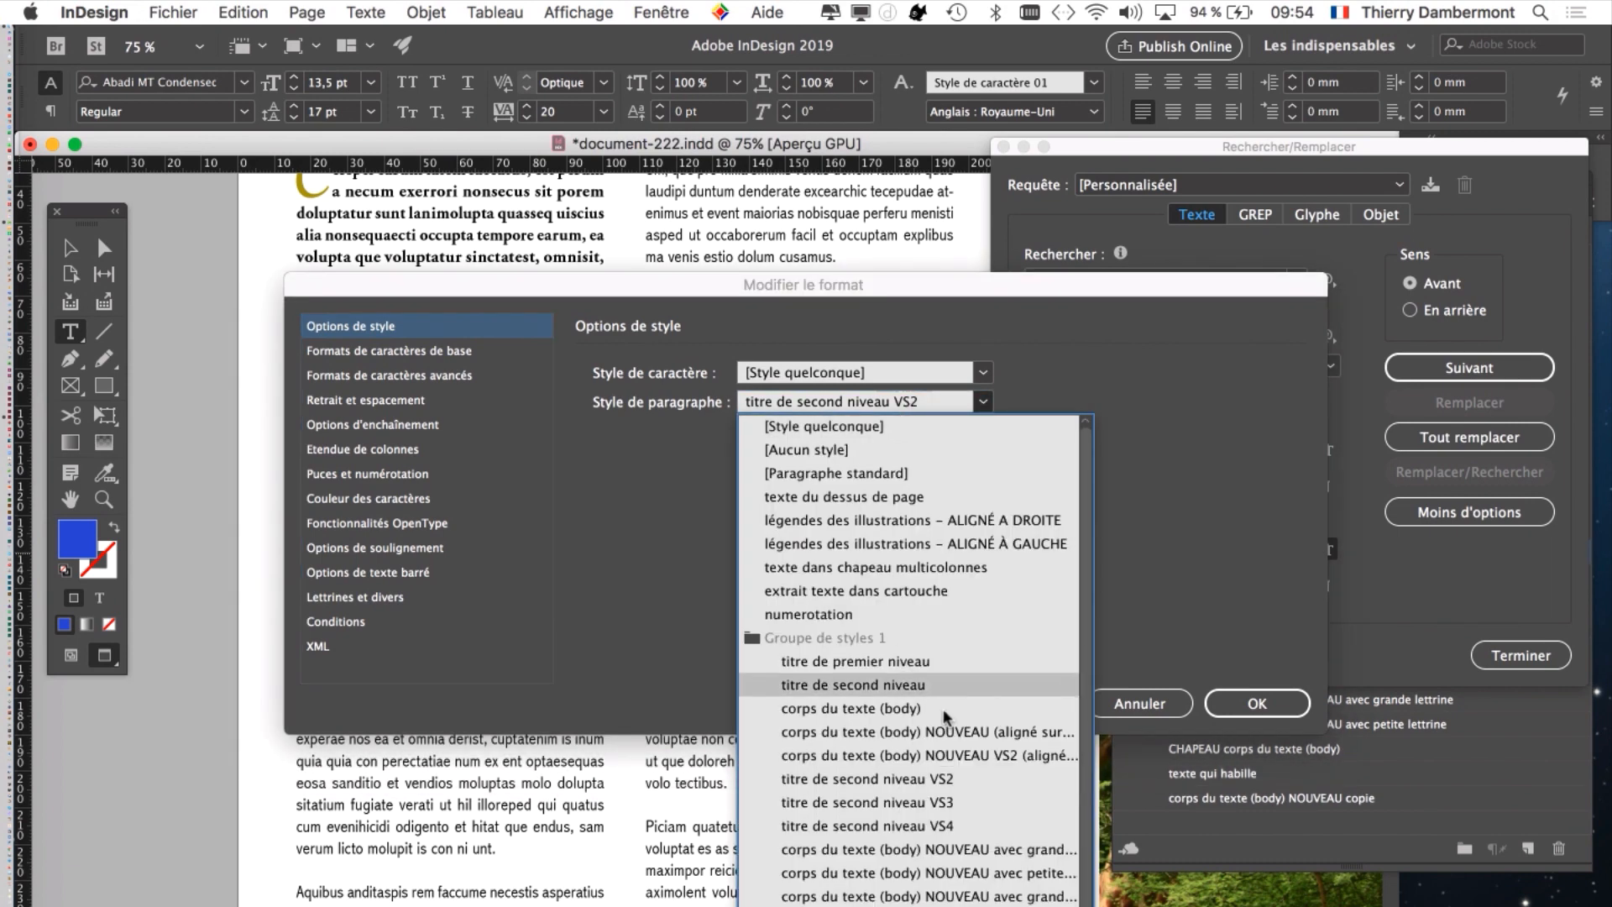
pyautogui.click(980, 731)
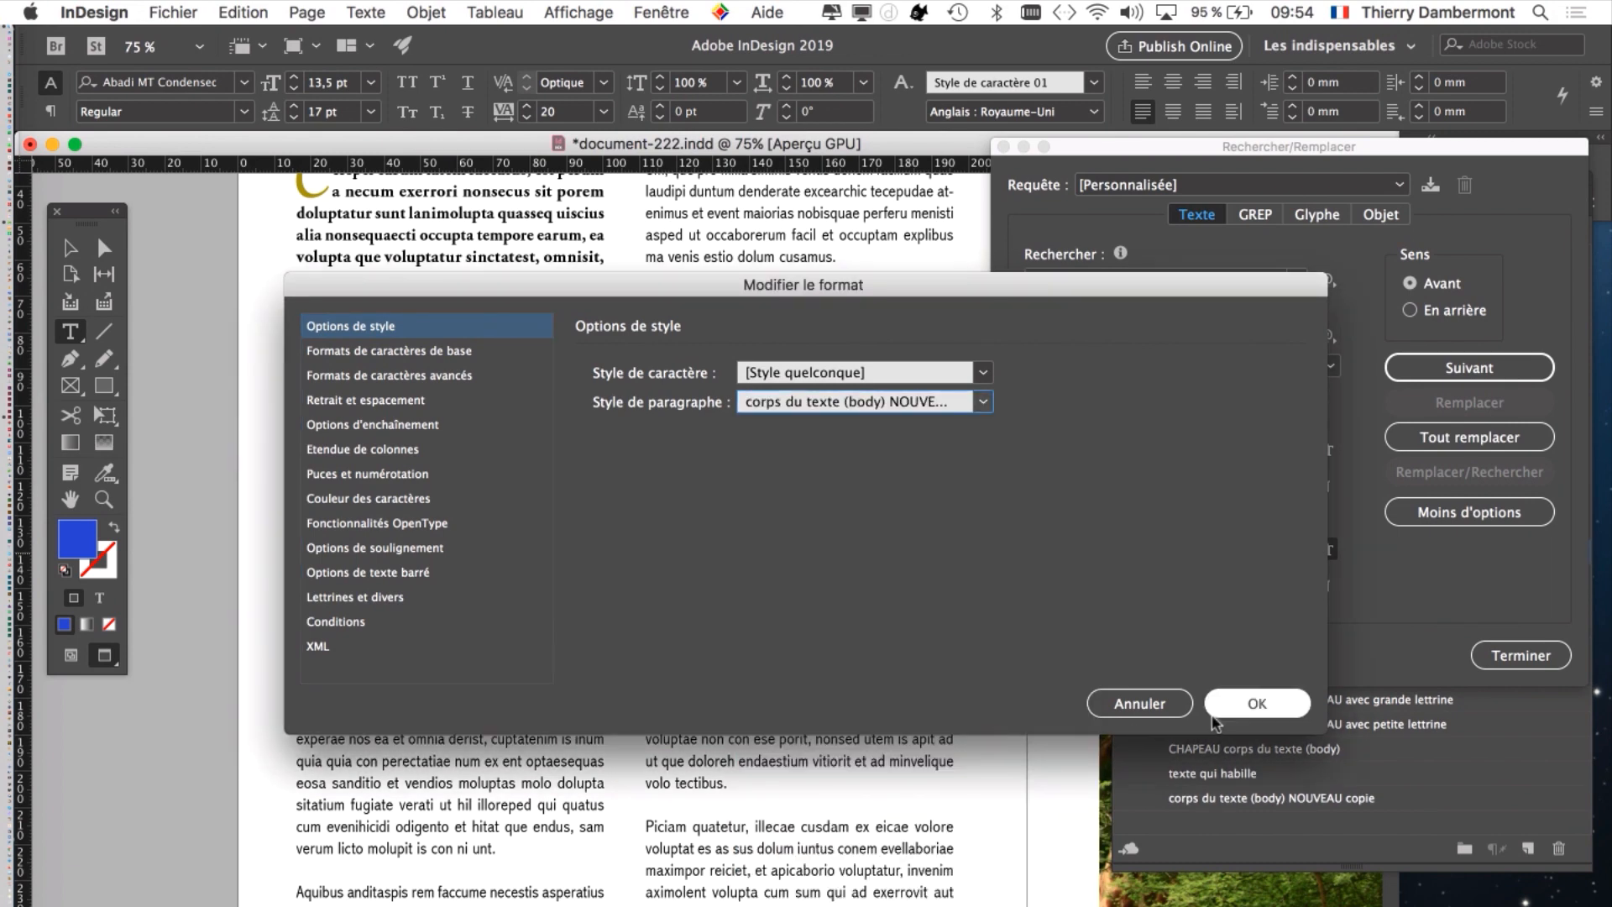
pyautogui.click(1217, 707)
pyautogui.click(1444, 439)
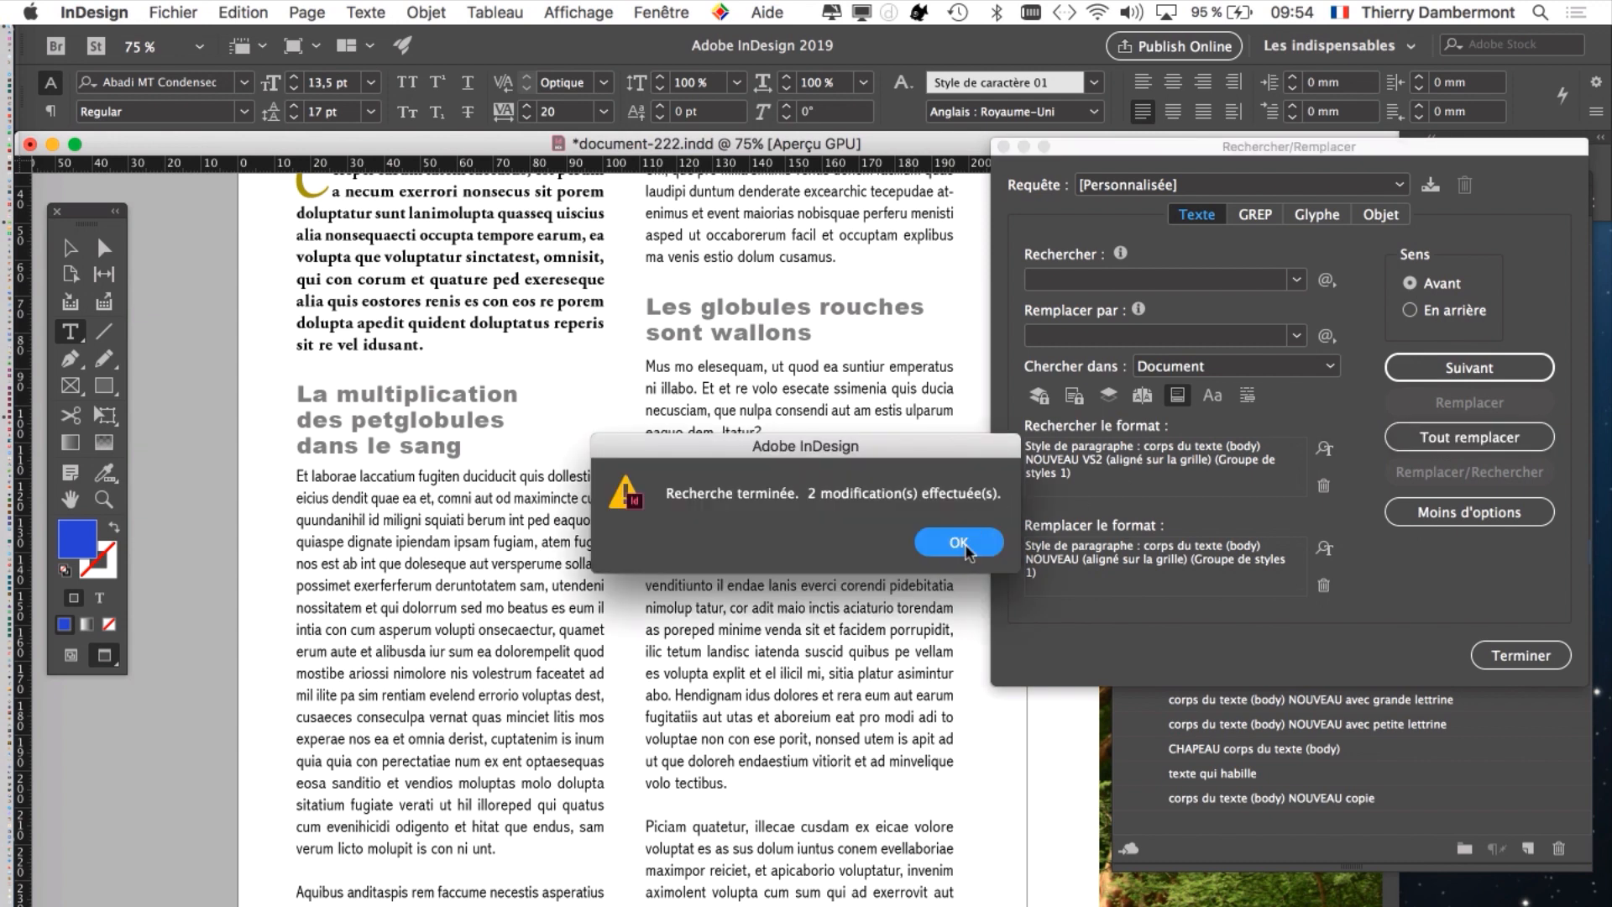
# - Close the find and replace session and check which paragraph style the heading "La multiplication des petglobules dans le sang" uses
pyautogui.click(959, 543)
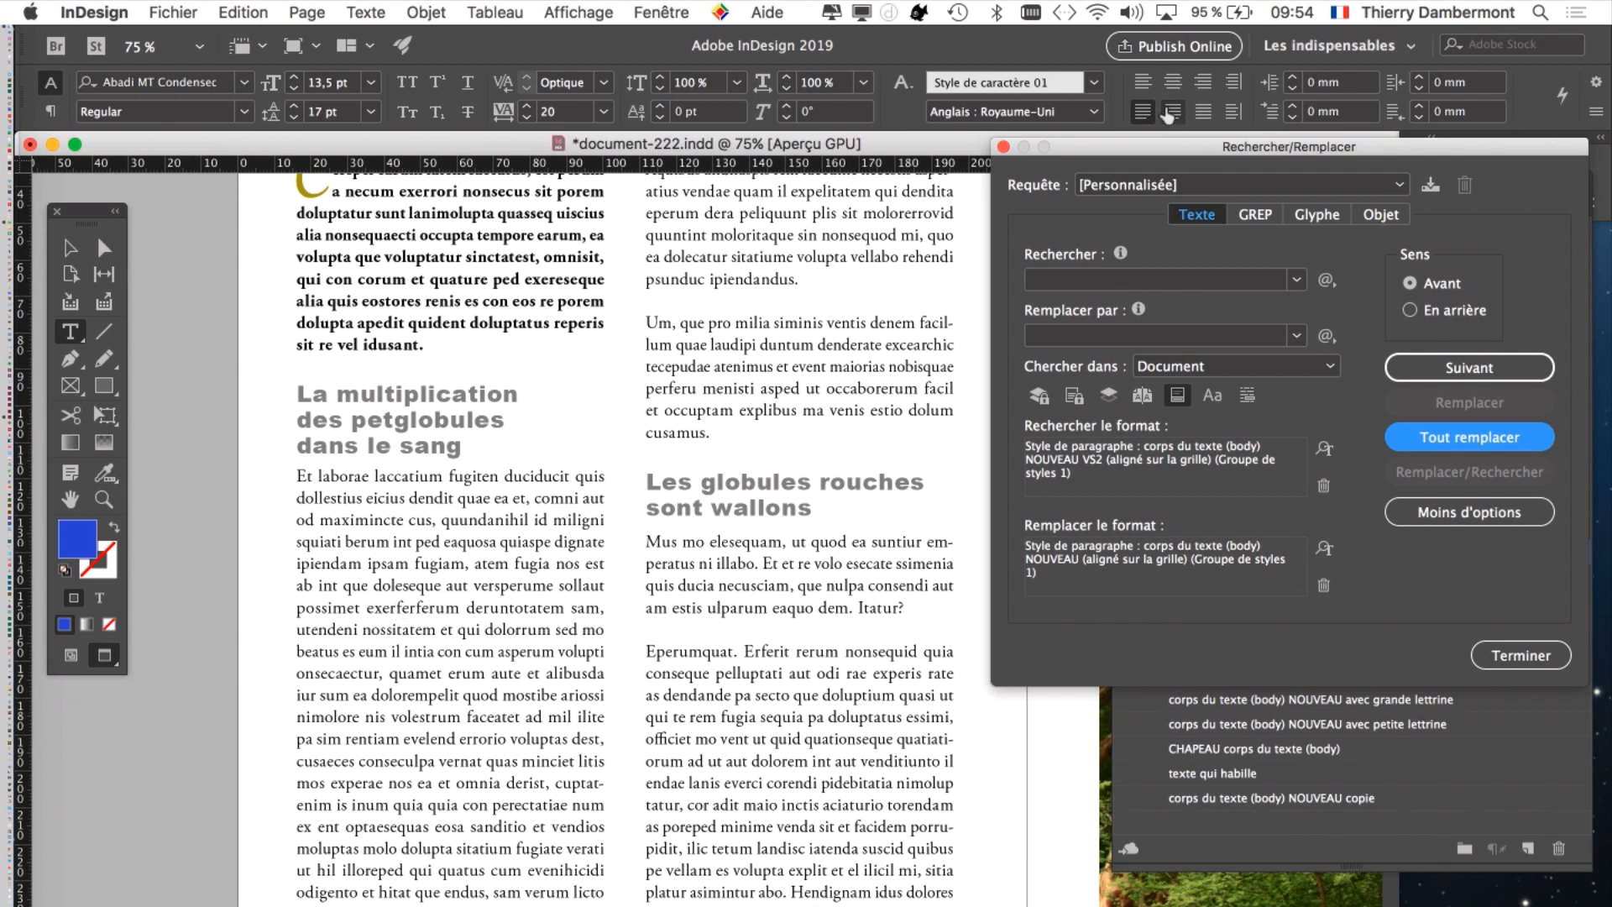
pyautogui.click(1517, 657)
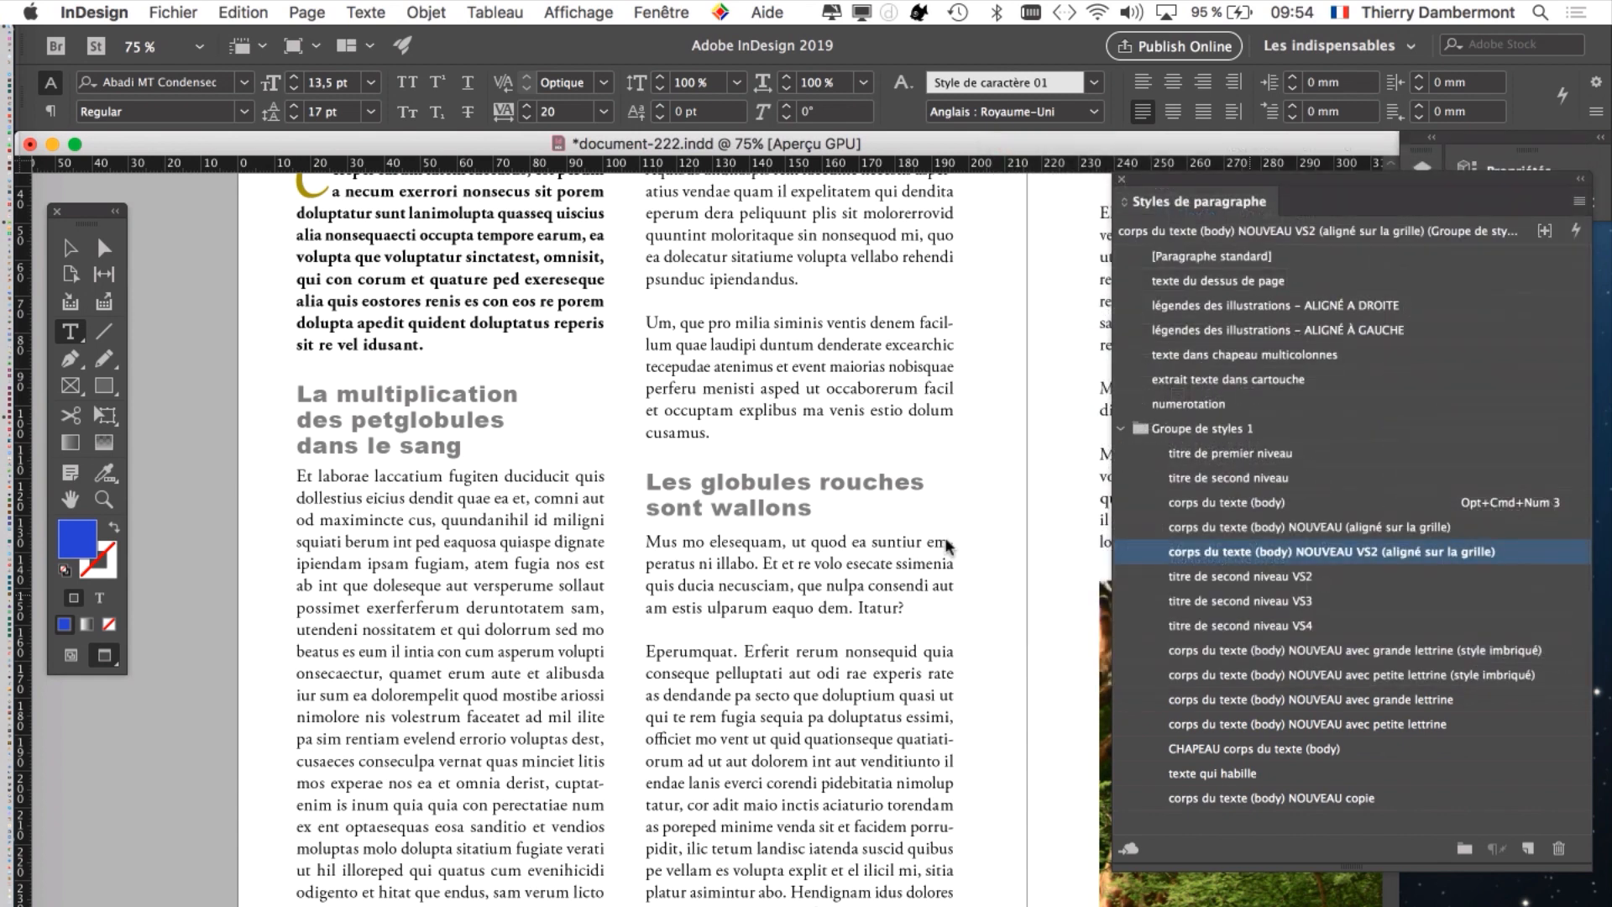
pyautogui.click(470, 409)
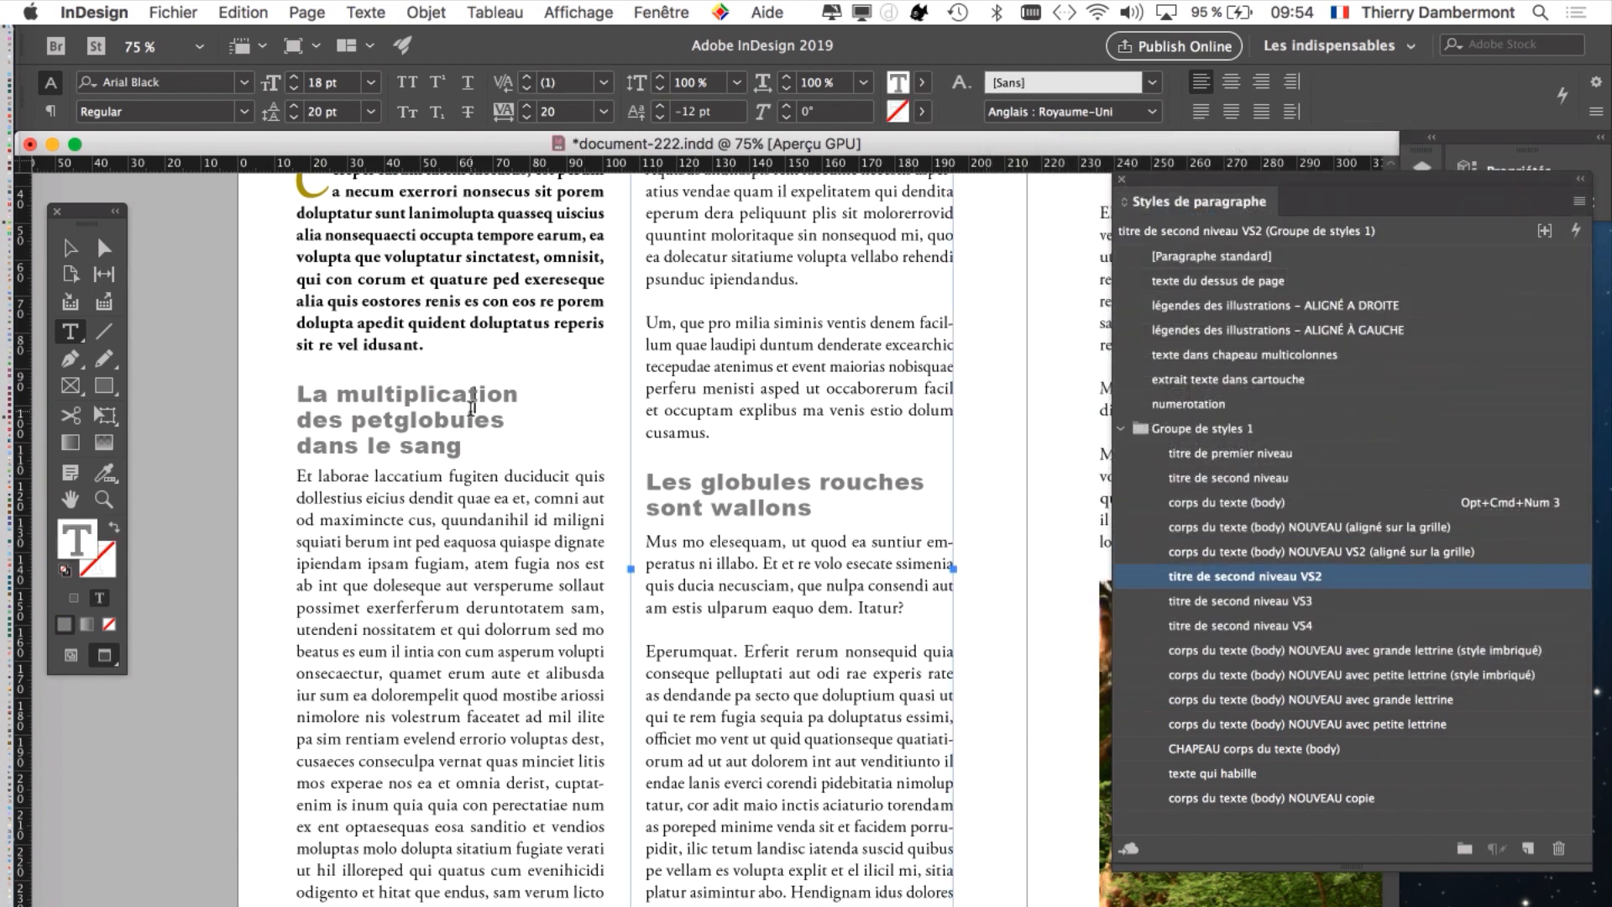
pyautogui.click(71, 248)
pyautogui.click(180, 324)
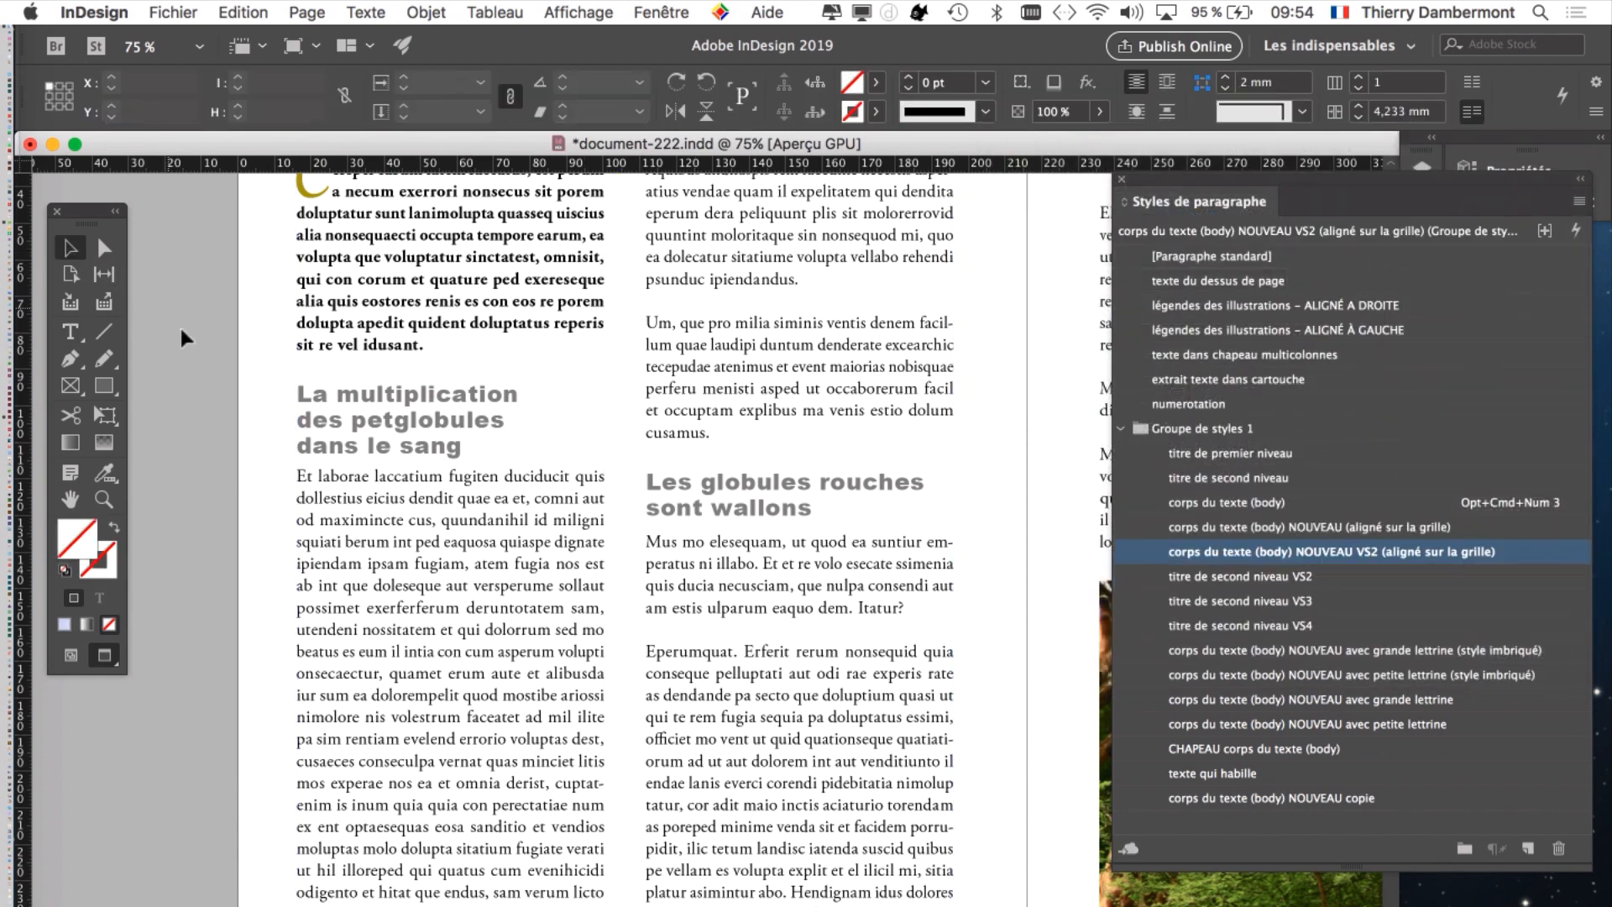
# - Reopen find and replace and set the format to find to paragraph style "titre de second niveau VS2"
pyautogui.click(242, 11)
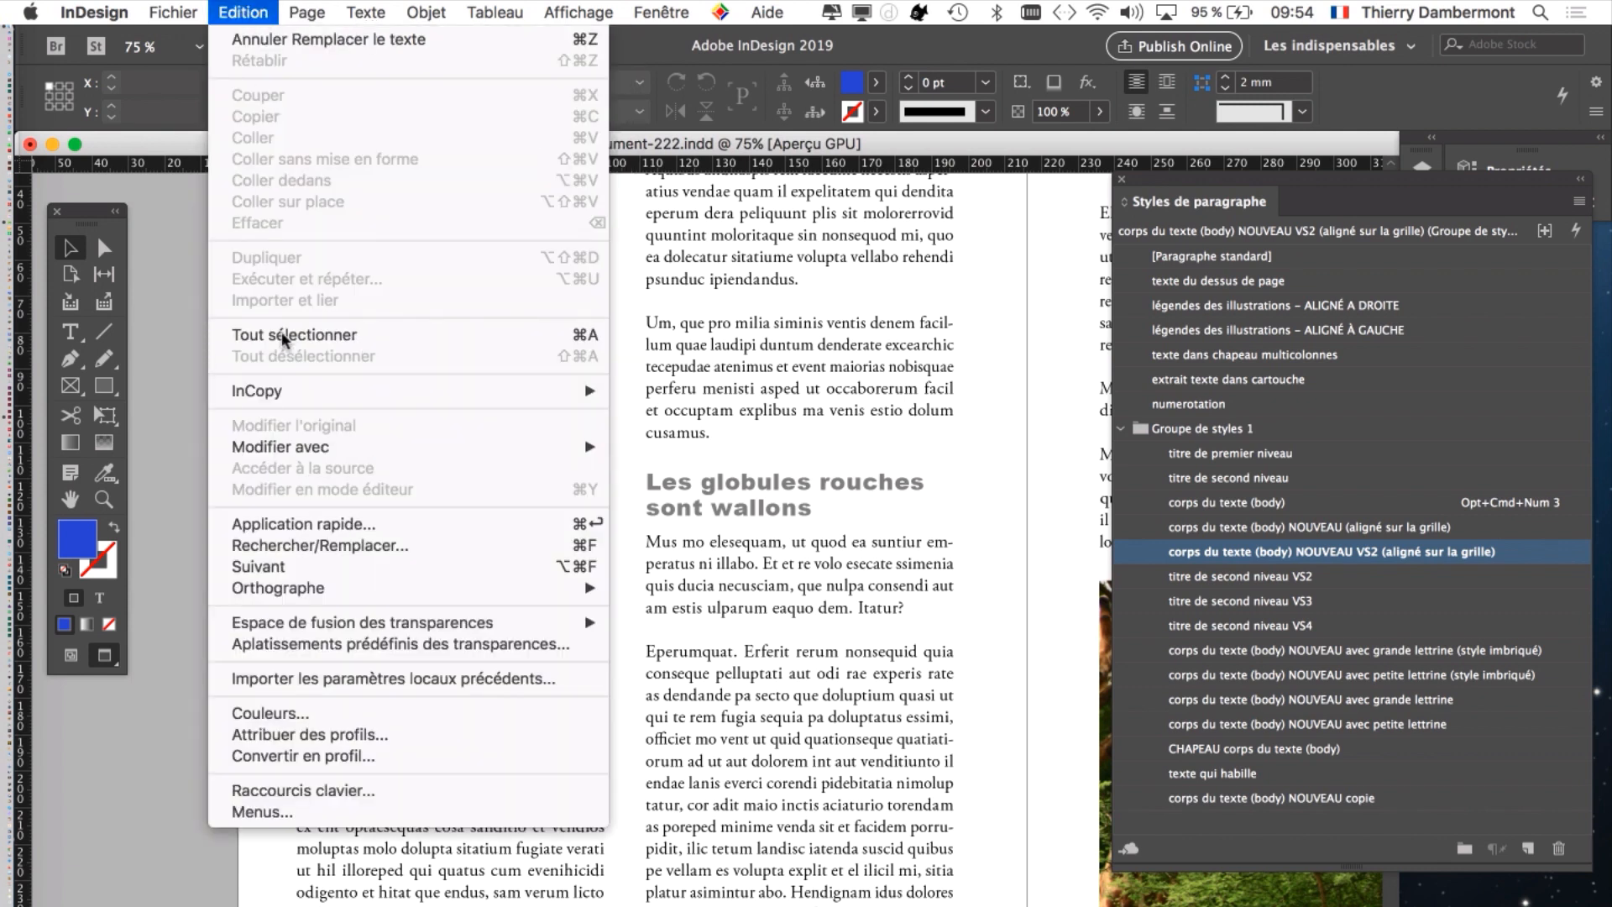
pyautogui.click(382, 546)
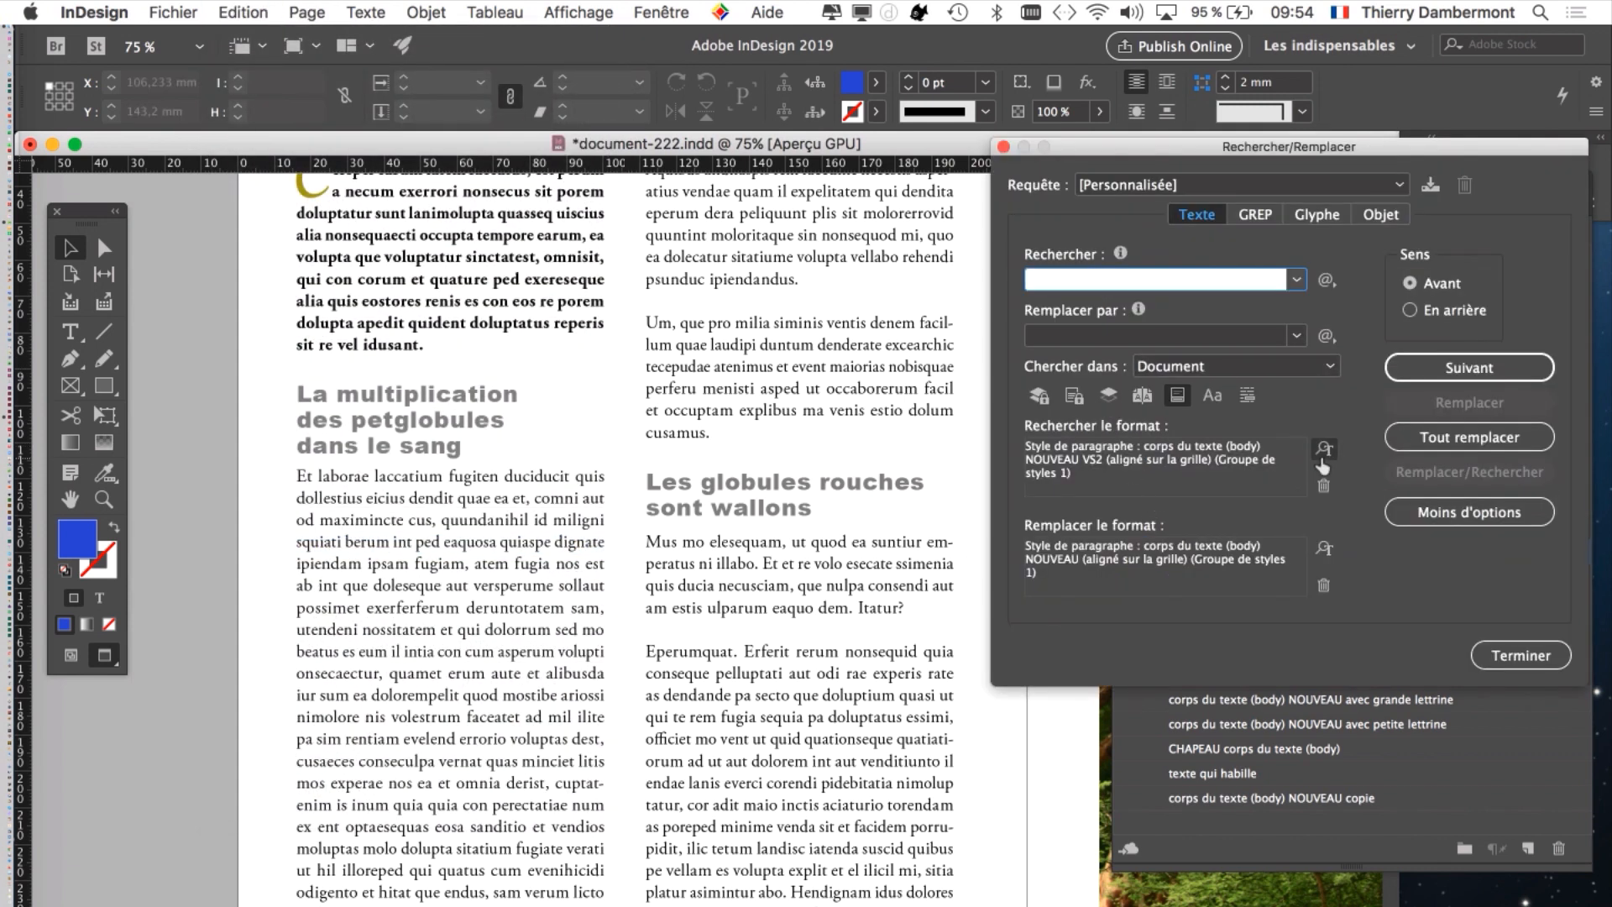
pyautogui.click(1324, 450)
pyautogui.click(1005, 261)
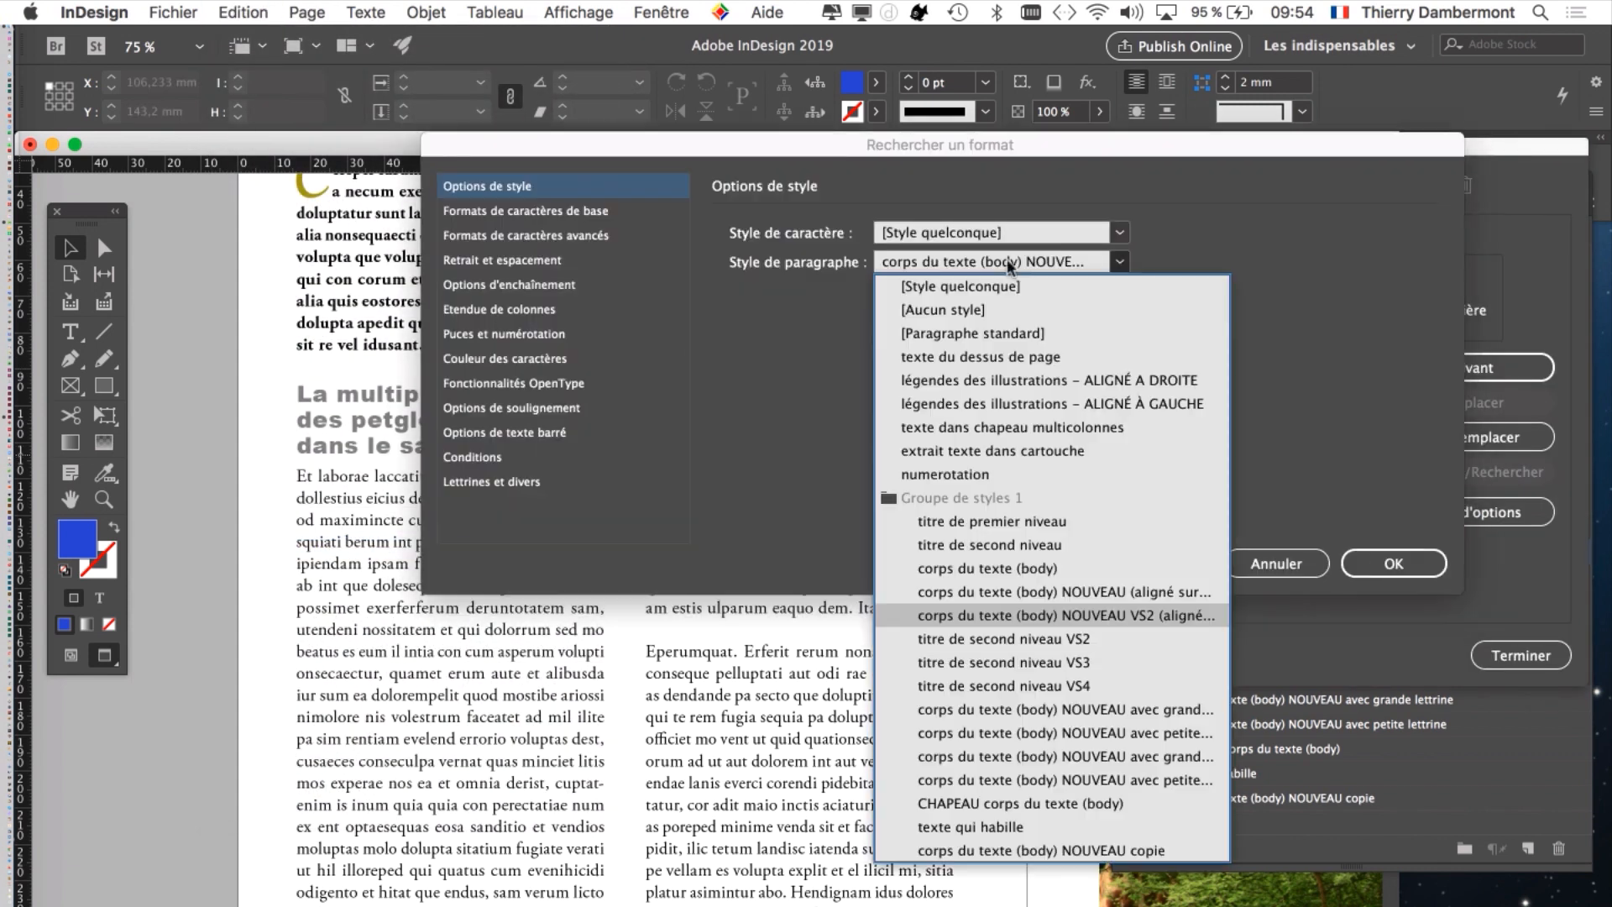
pyautogui.click(1102, 640)
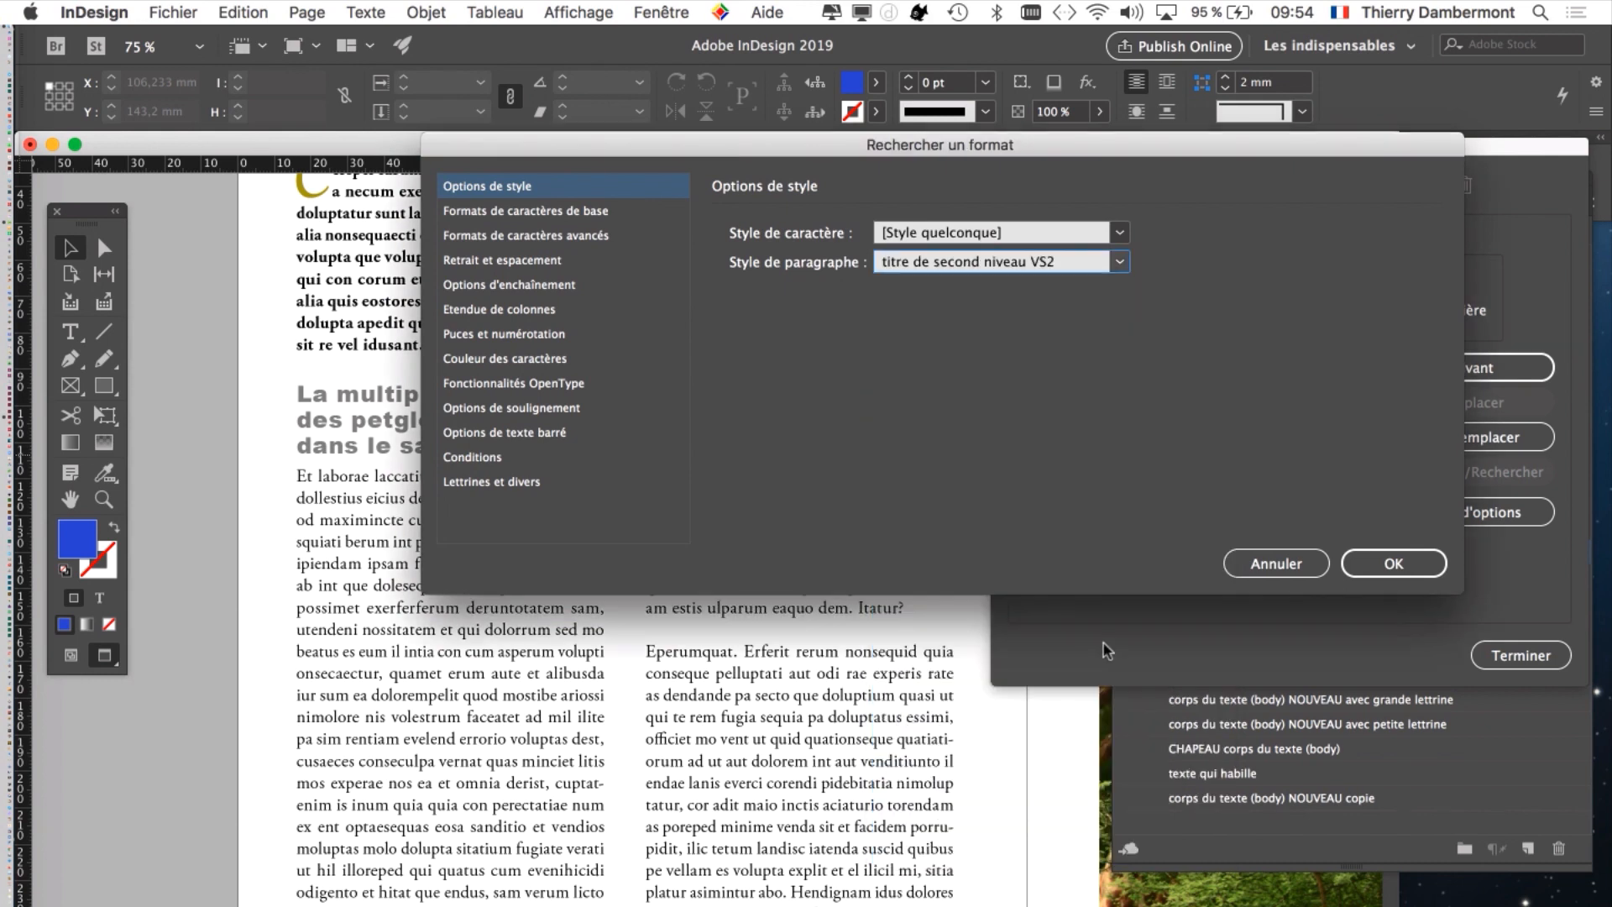
pyautogui.click(1394, 563)
# - Set the replacement format to paragraph style "titre de second niveau VS4" and replace all occurrences in the document
pyautogui.click(1324, 549)
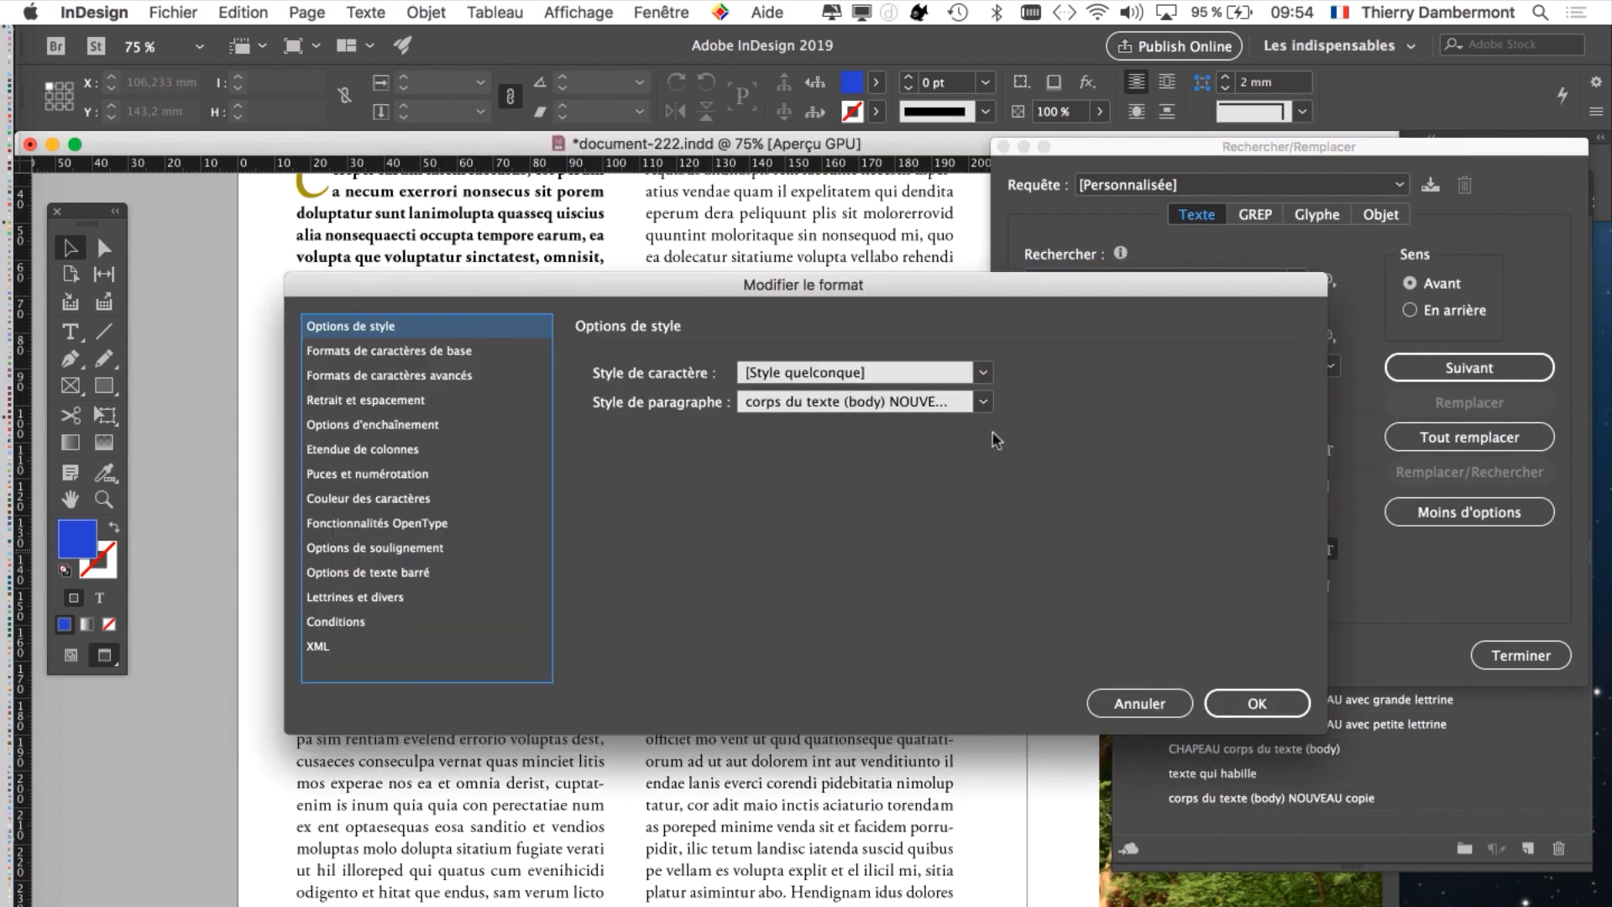
pyautogui.click(930, 409)
pyautogui.click(991, 827)
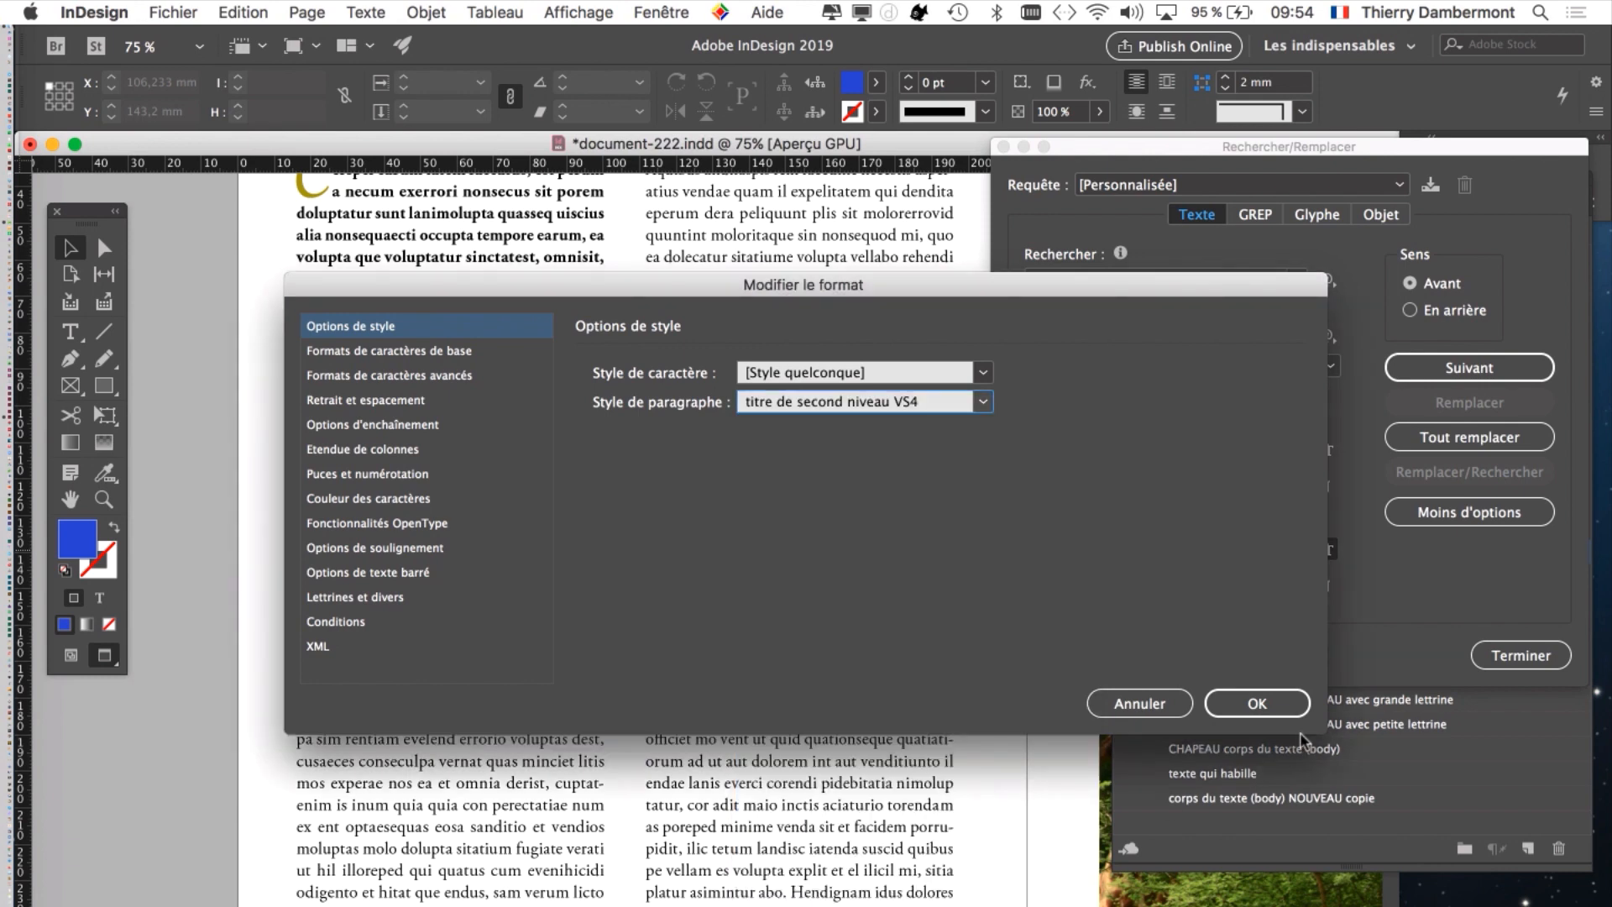
pyautogui.click(1257, 702)
pyautogui.click(1470, 436)
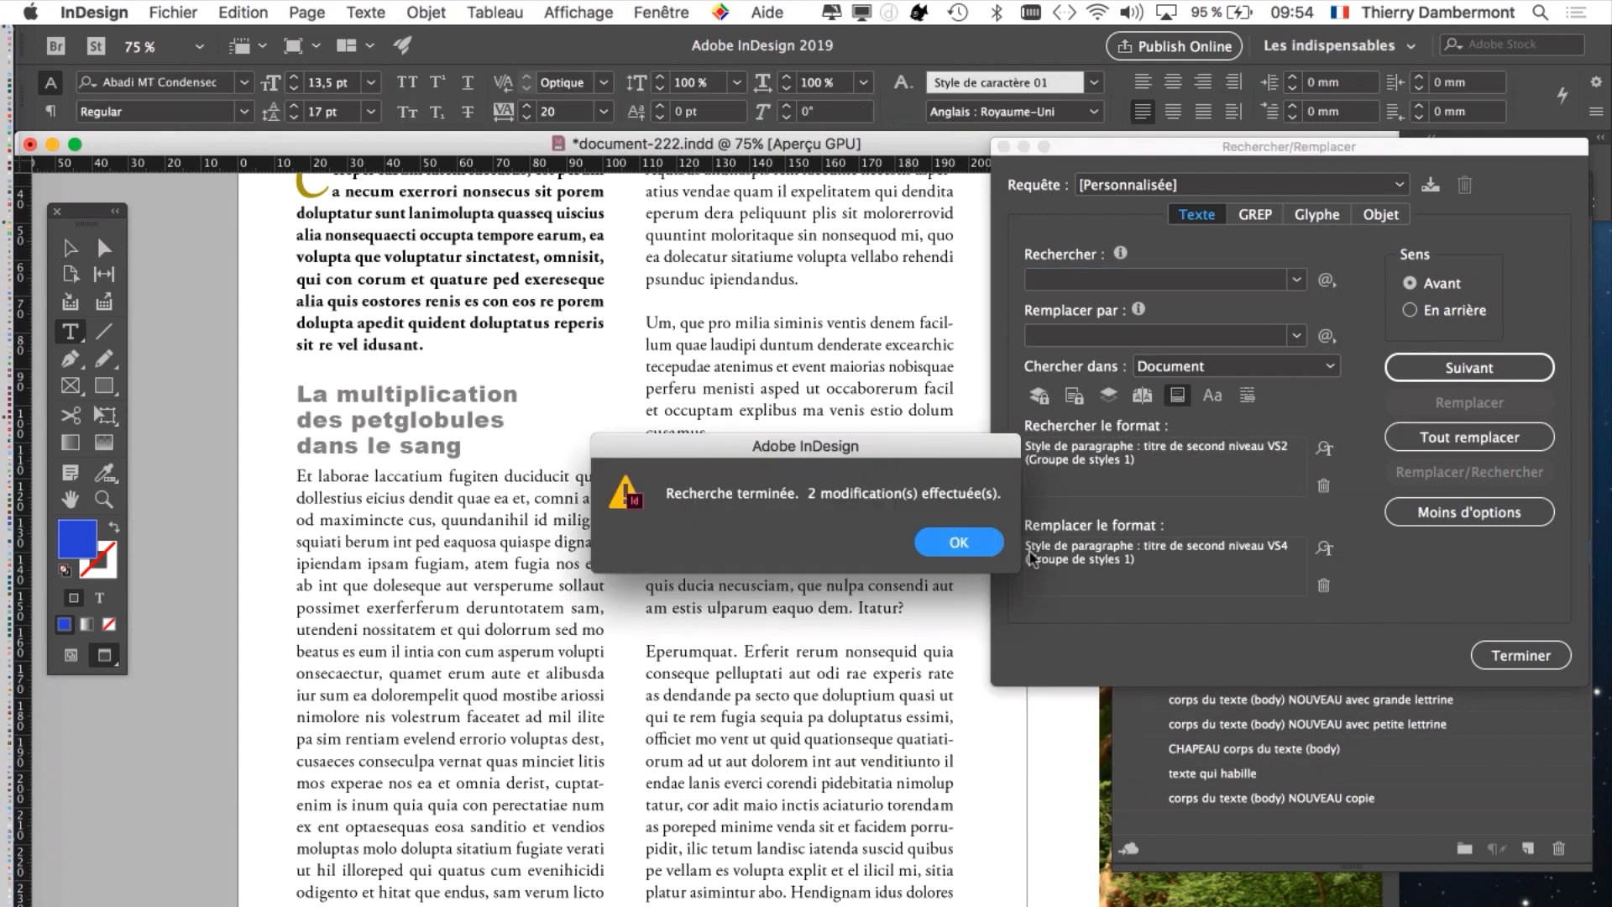
pyautogui.click(975, 544)
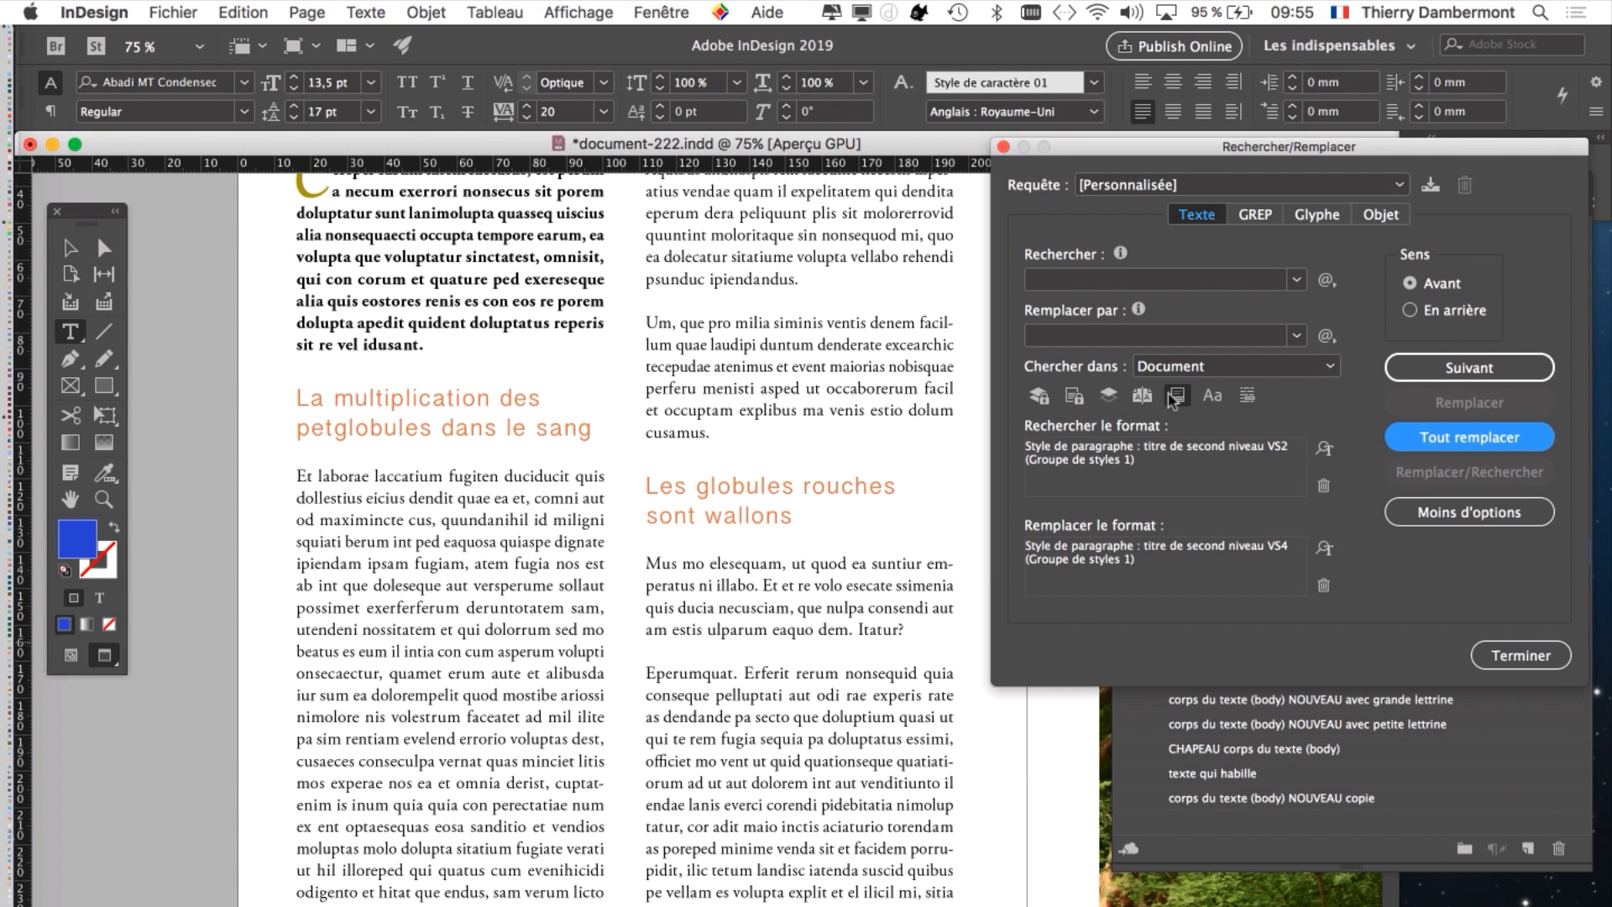
pyautogui.click(172, 12)
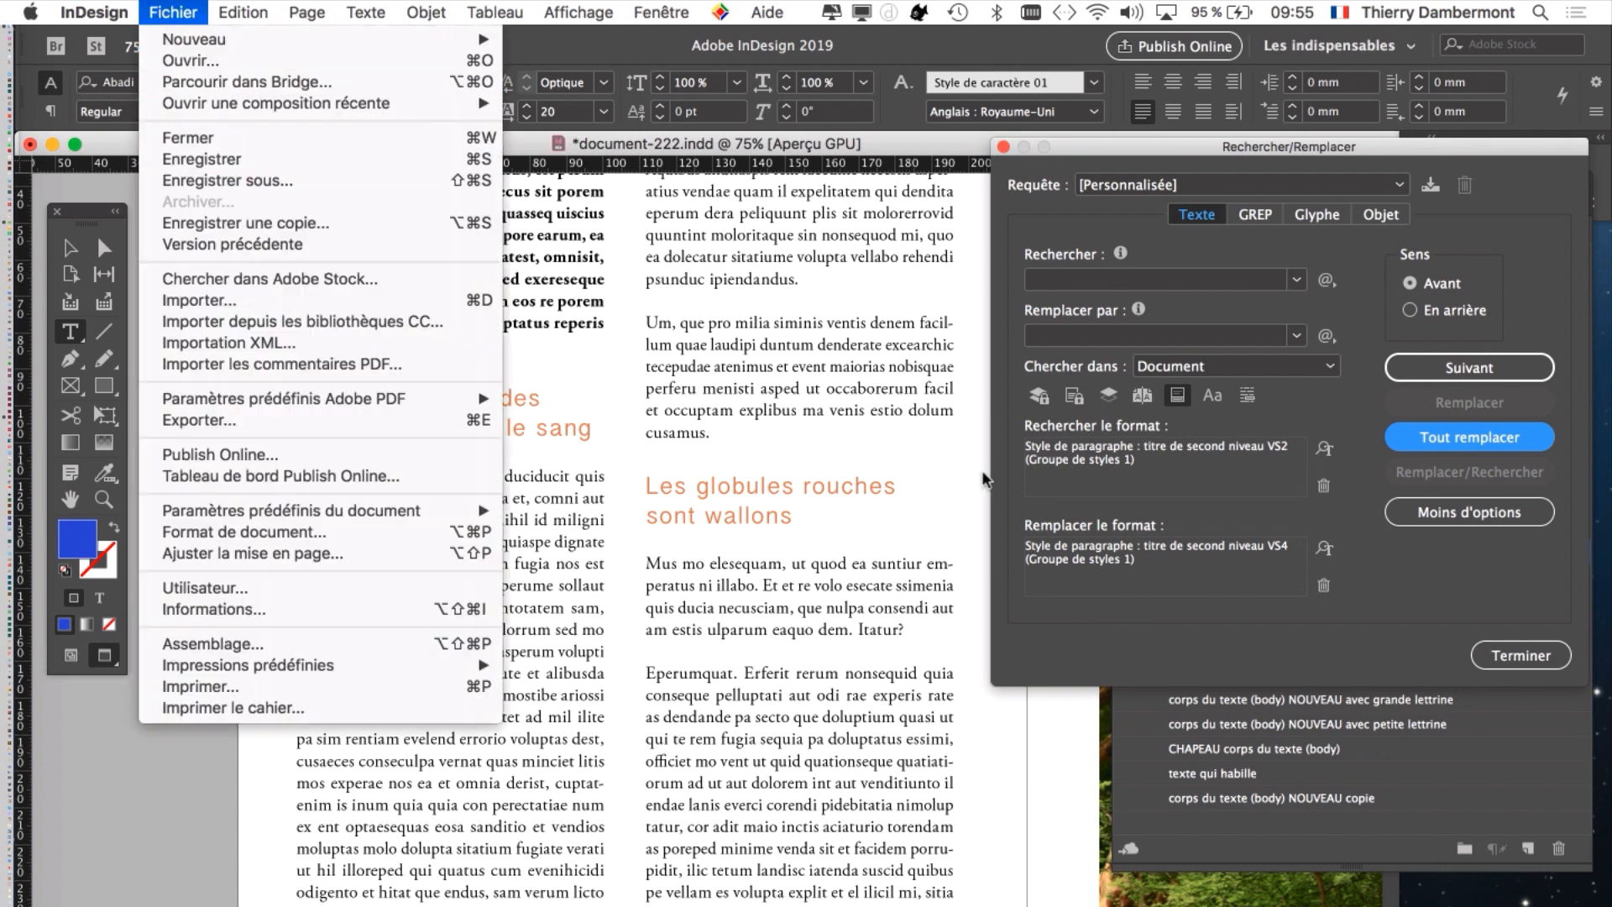
pyautogui.click(1516, 653)
pyautogui.click(1520, 655)
# - Switch to Finder, locate the screenshot "Capture d'écran 2020-02-19 à 09.55.23.png" in the Bureau folder, and return to the InDesign document
pyautogui.click(173, 12)
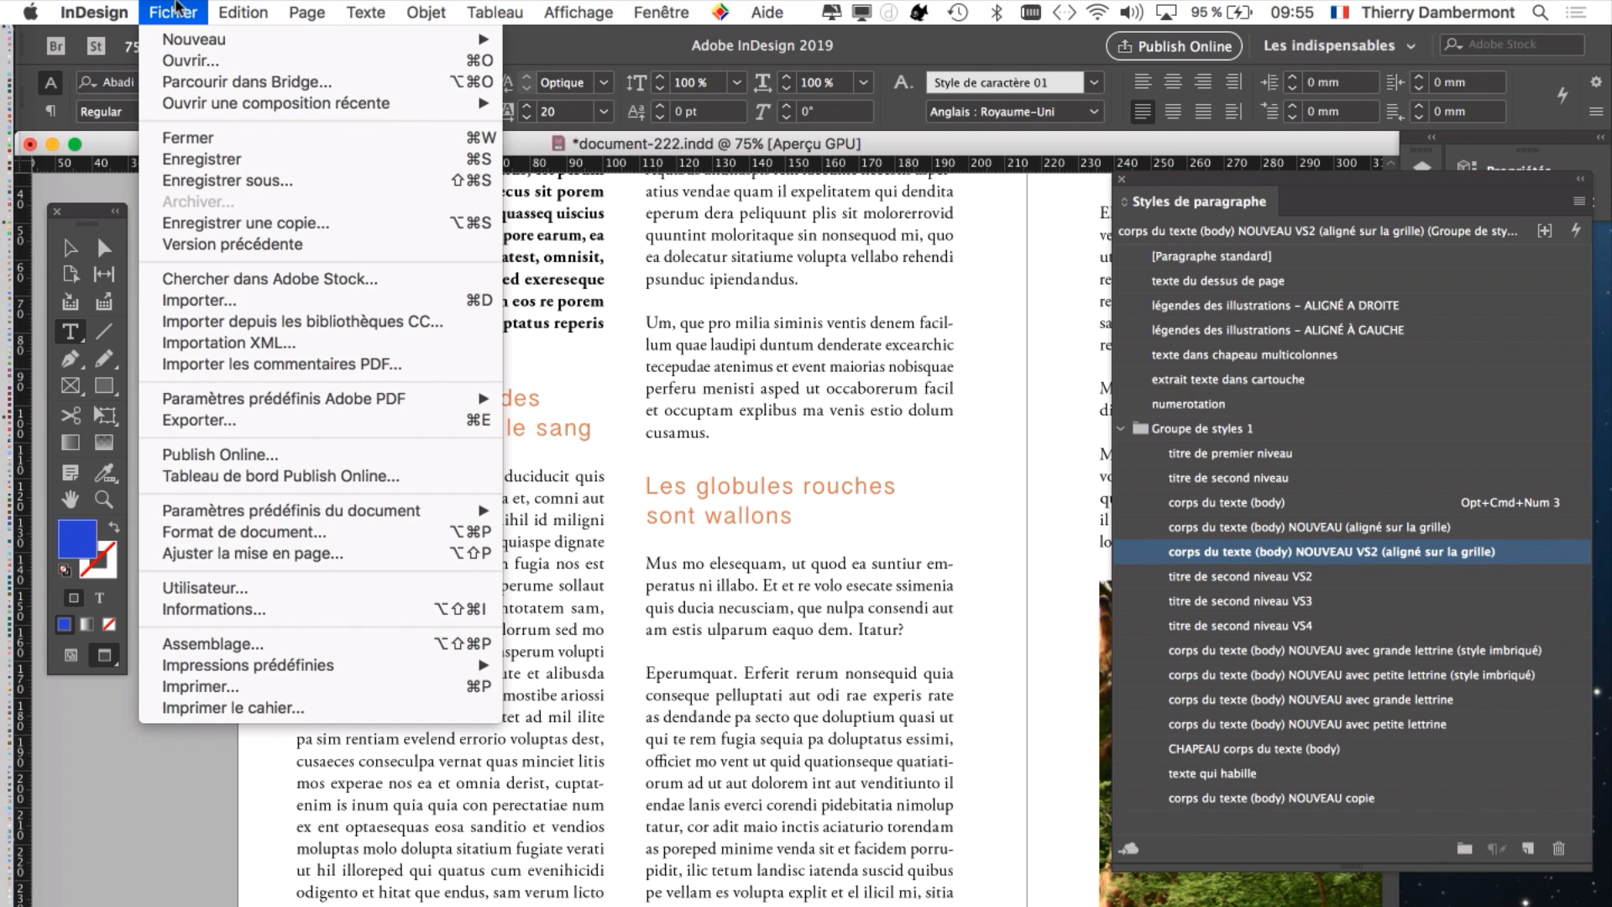
pyautogui.click(174, 10)
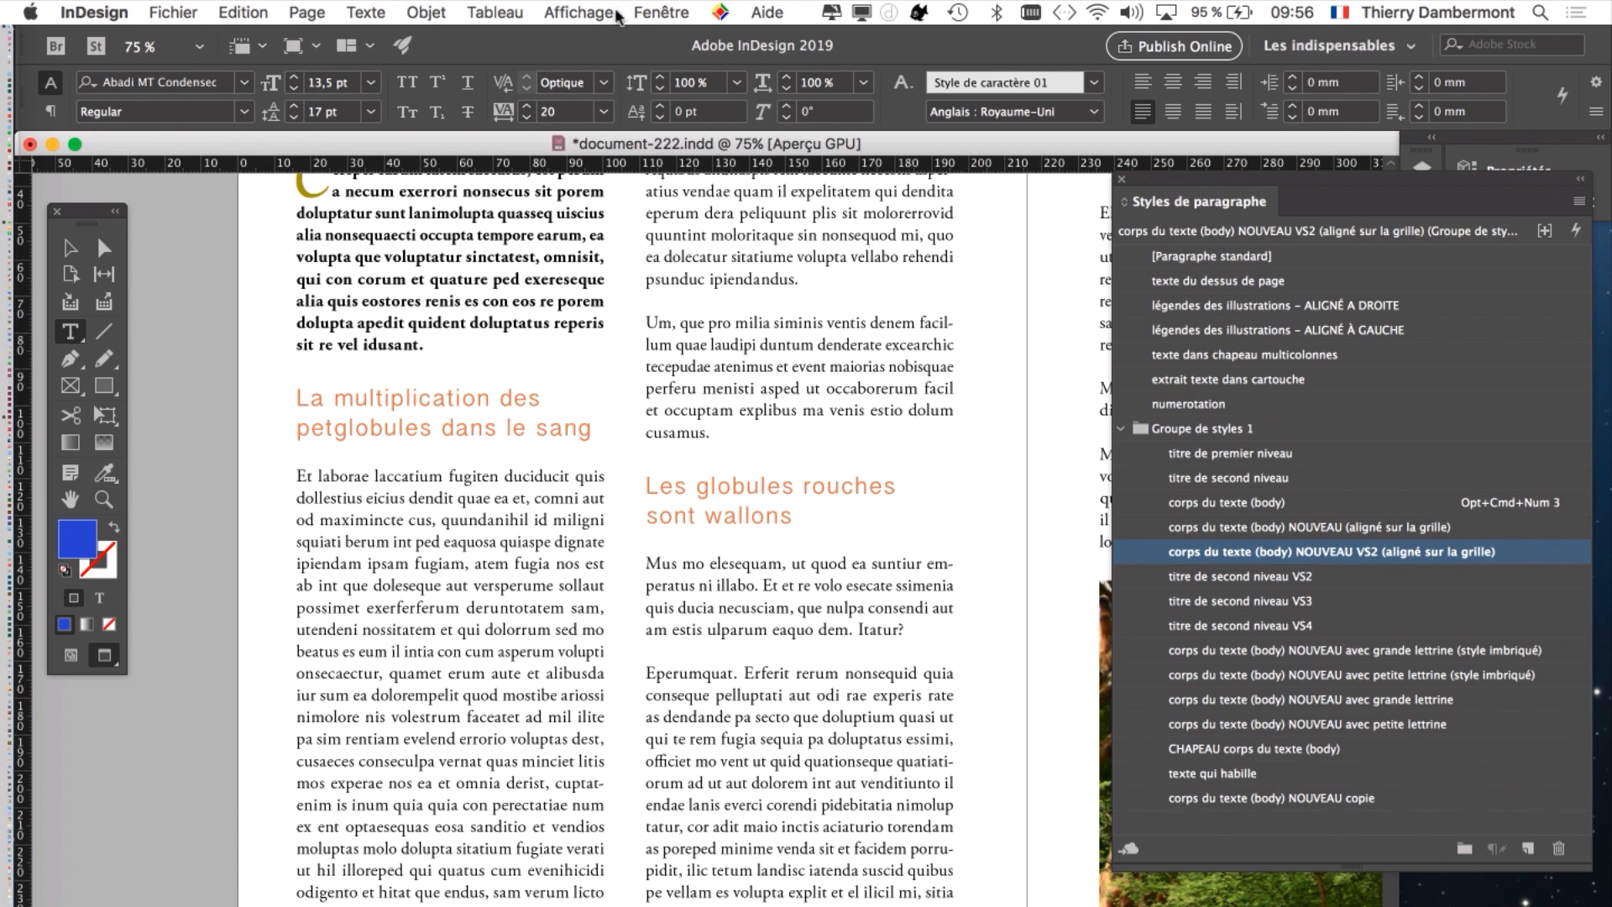
pyautogui.press('super+Tab')
pyautogui.press('super+Tab')
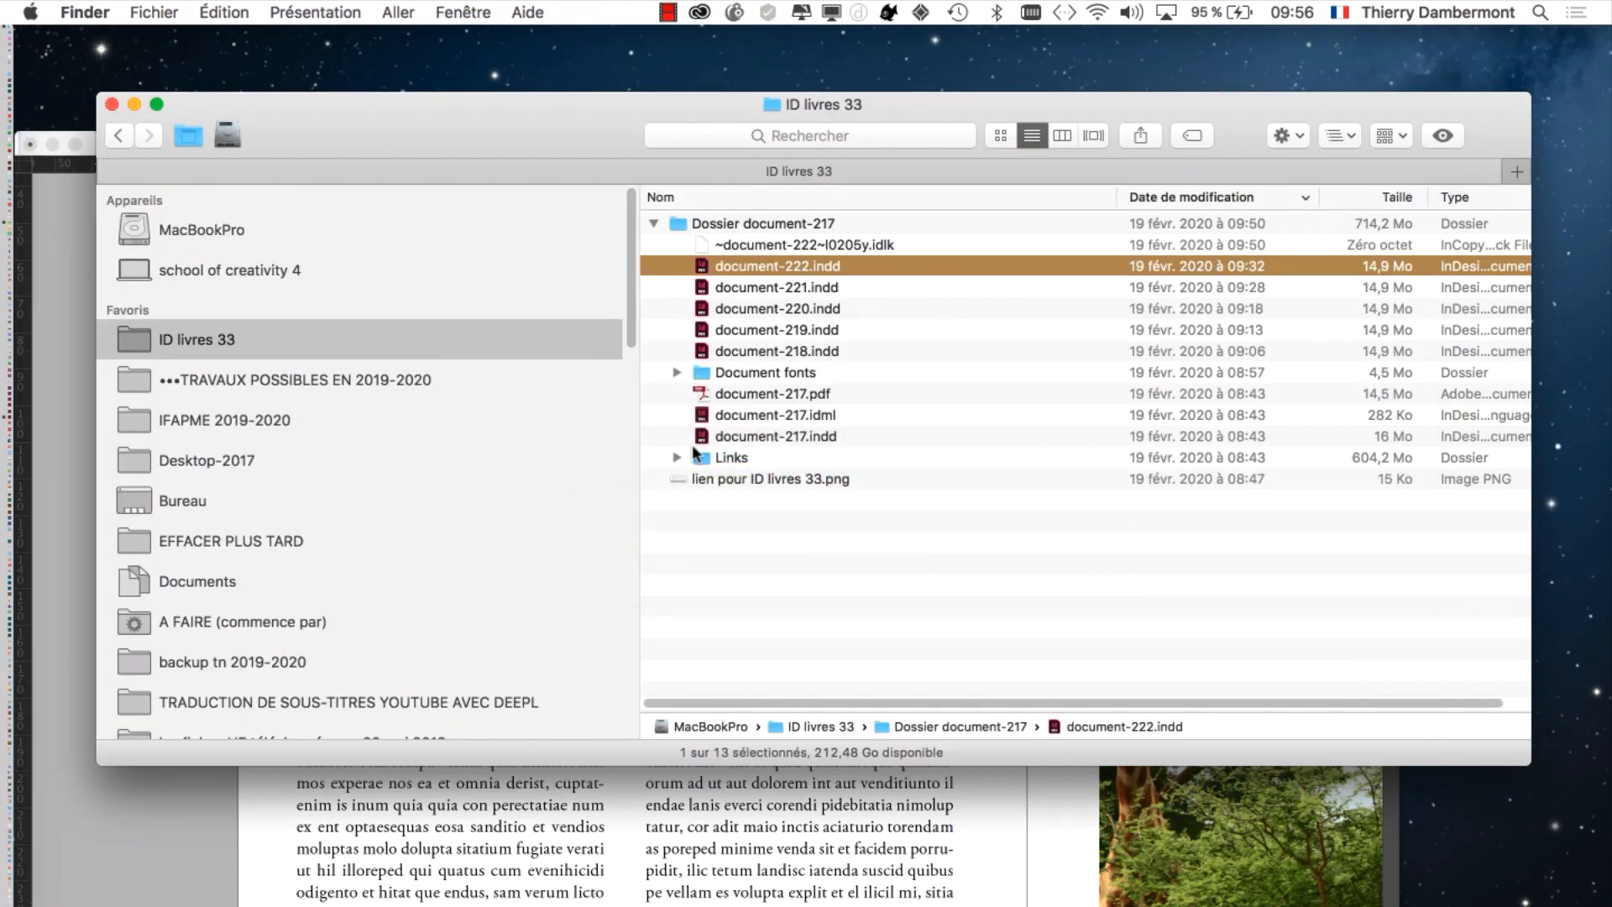
pyautogui.scroll(-5, 292, 597)
pyautogui.scroll(5, 242, 407)
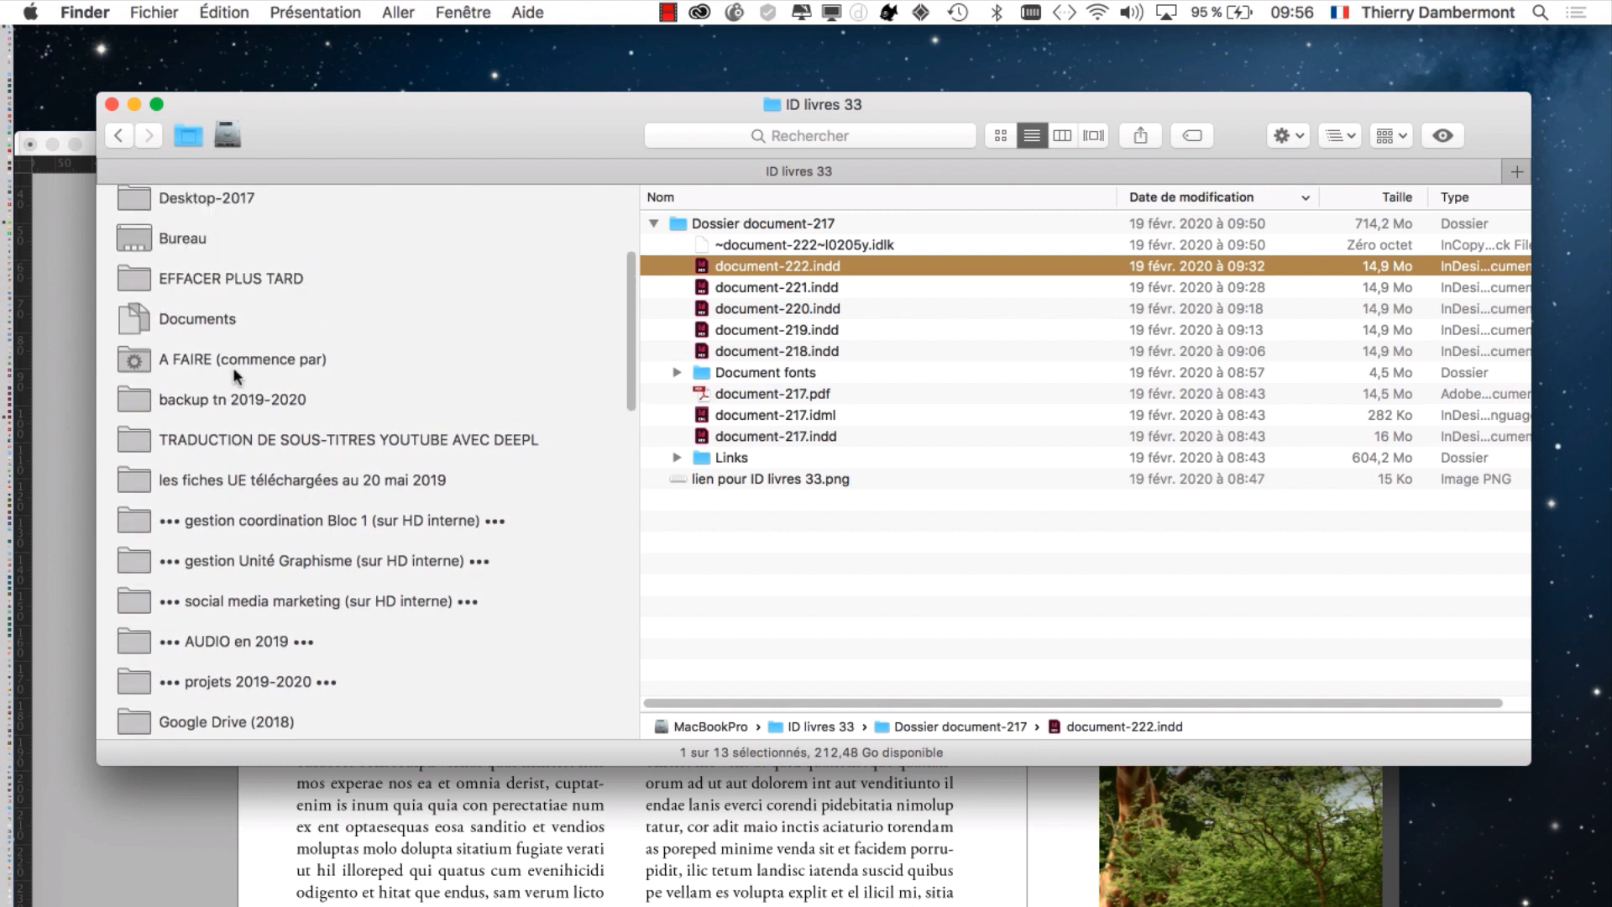
pyautogui.click(199, 417)
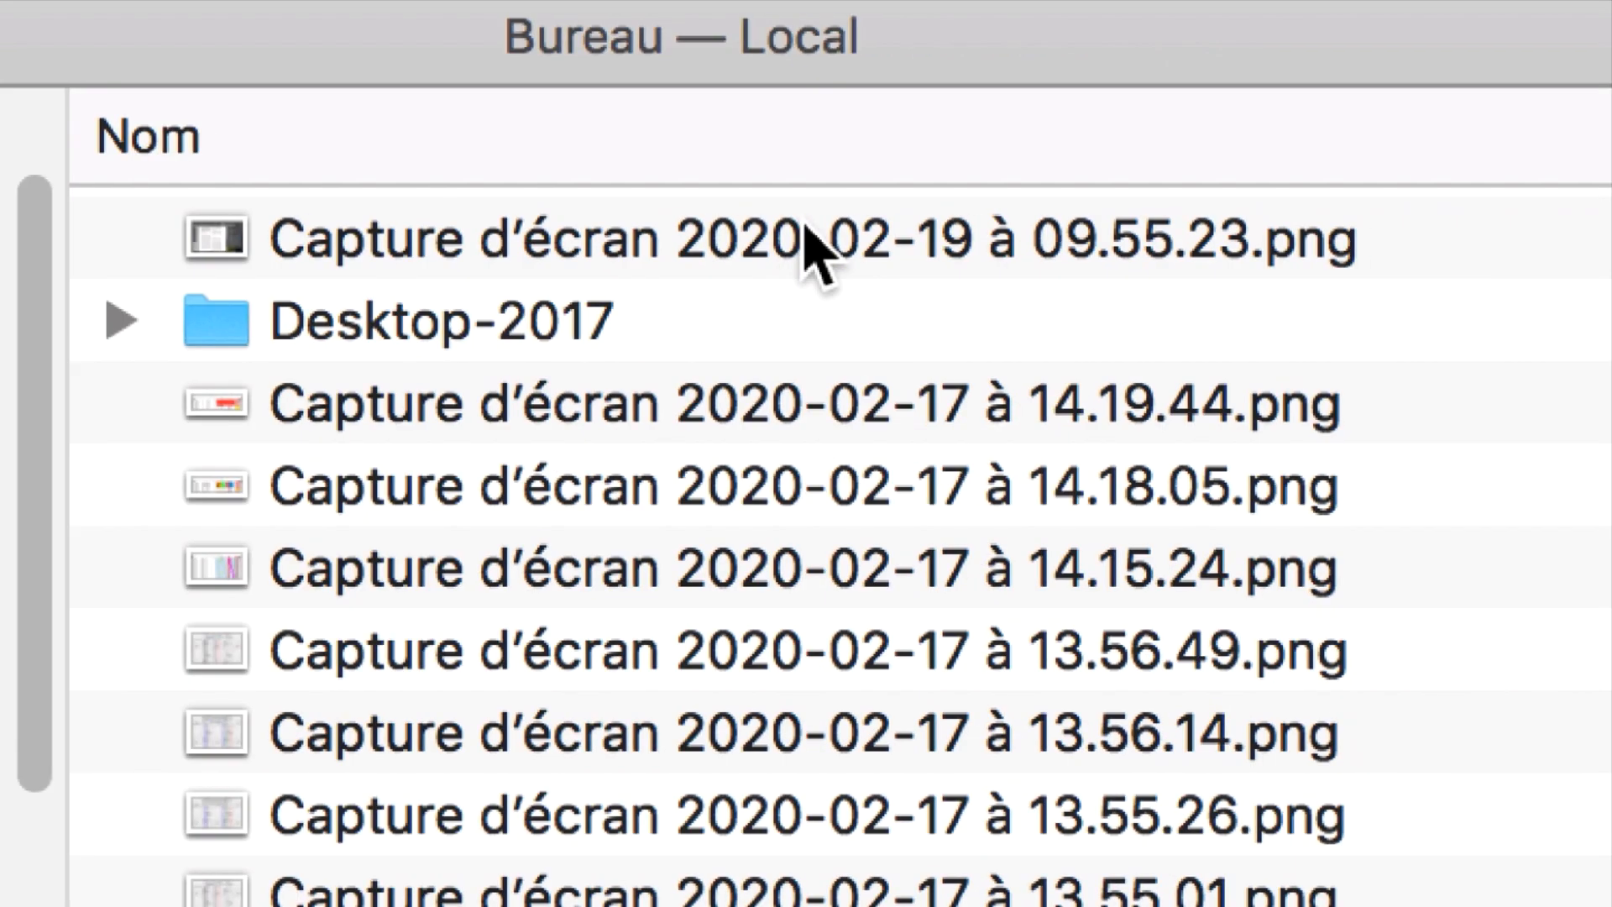
pyautogui.click(1096, 205)
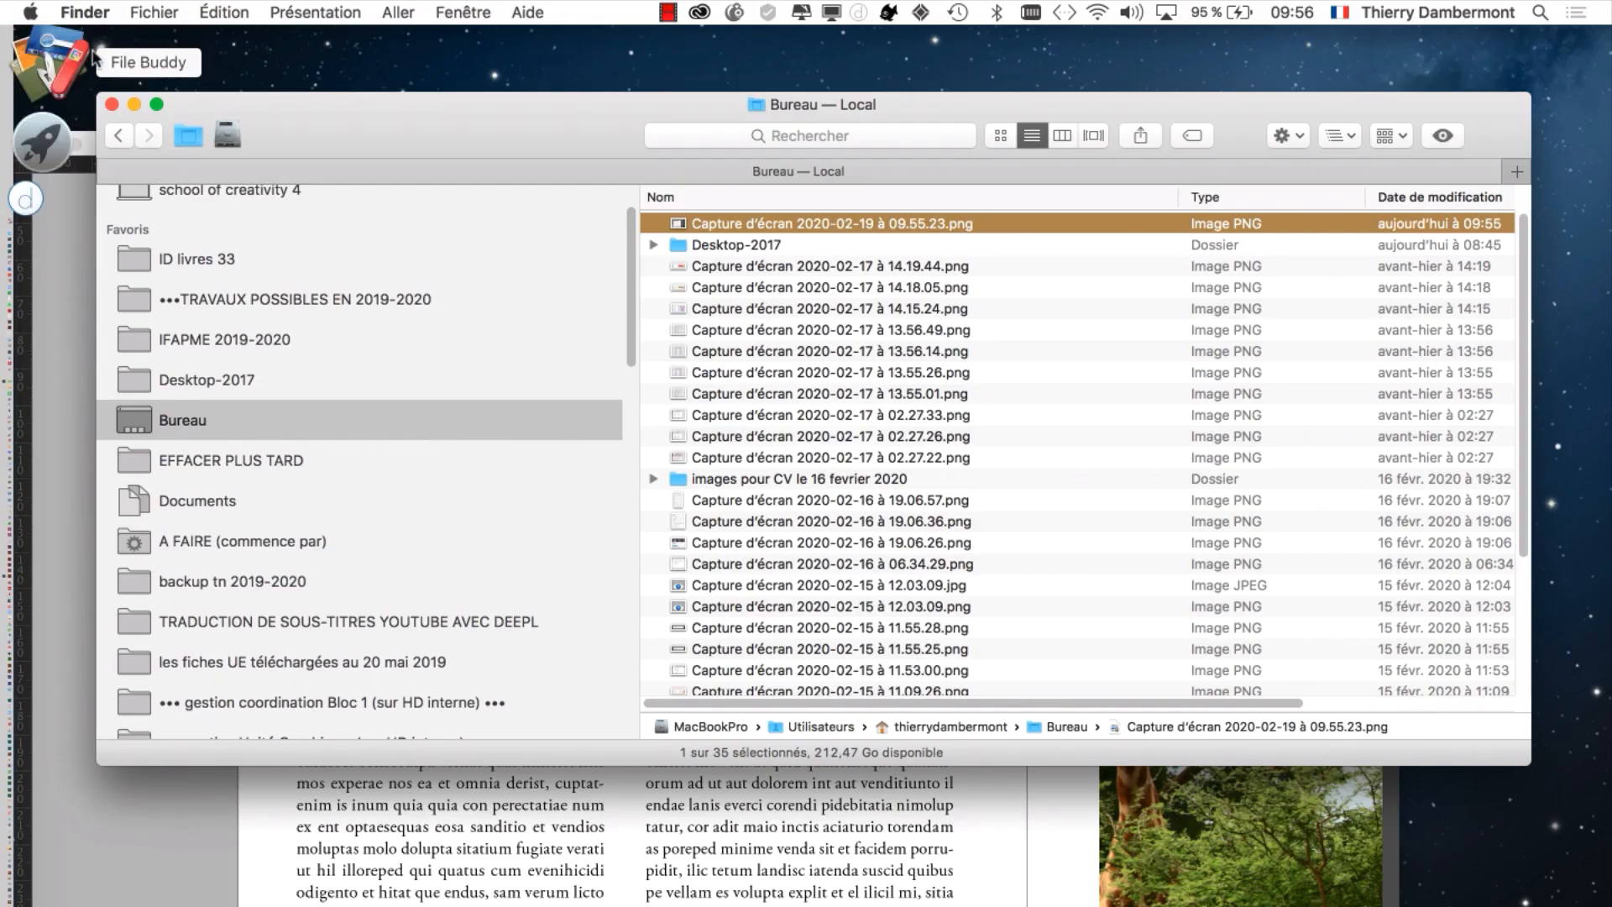
pyautogui.press('super+w')
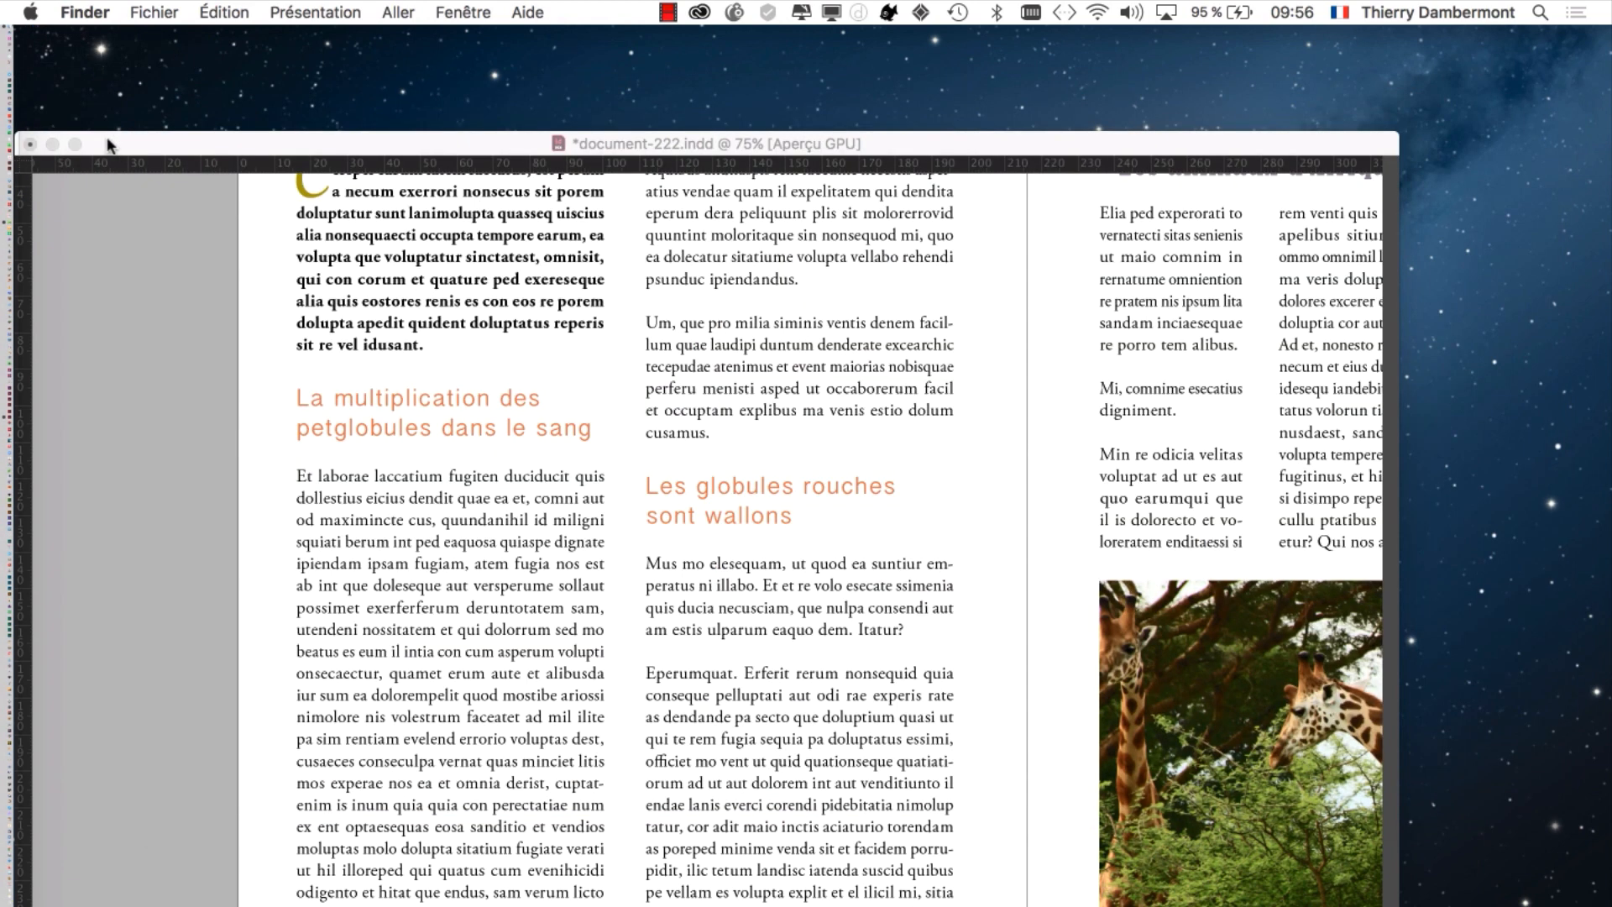
pyautogui.click(120, 146)
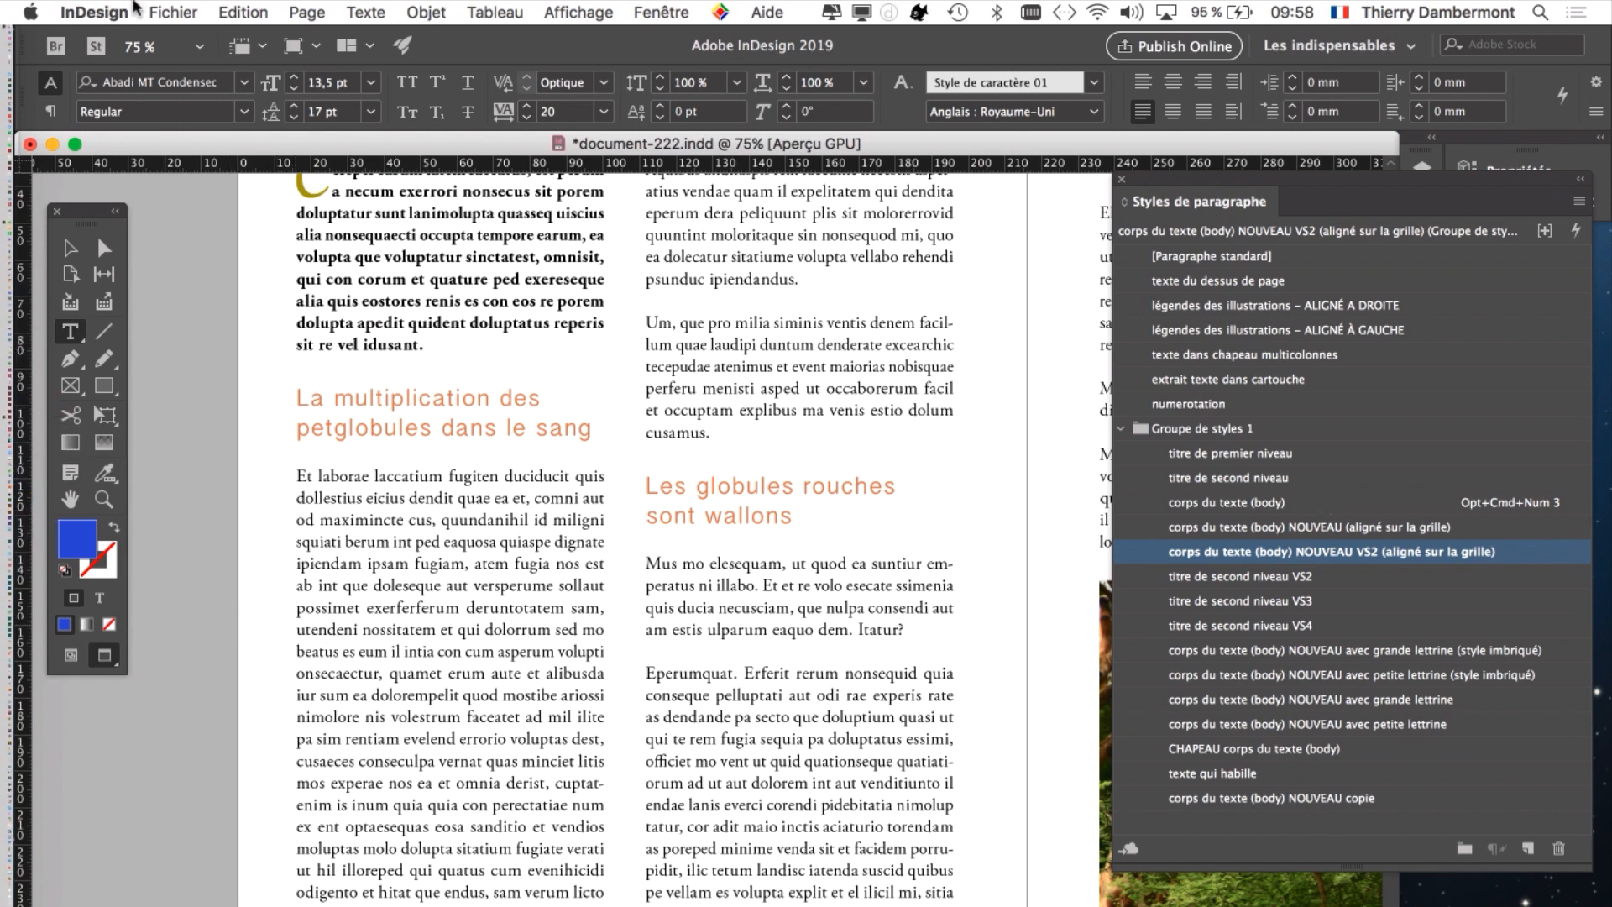
# - Save the document under the new name document-223.indd in the folder "Dossier document-217"
pyautogui.click(168, 12)
pyautogui.click(259, 181)
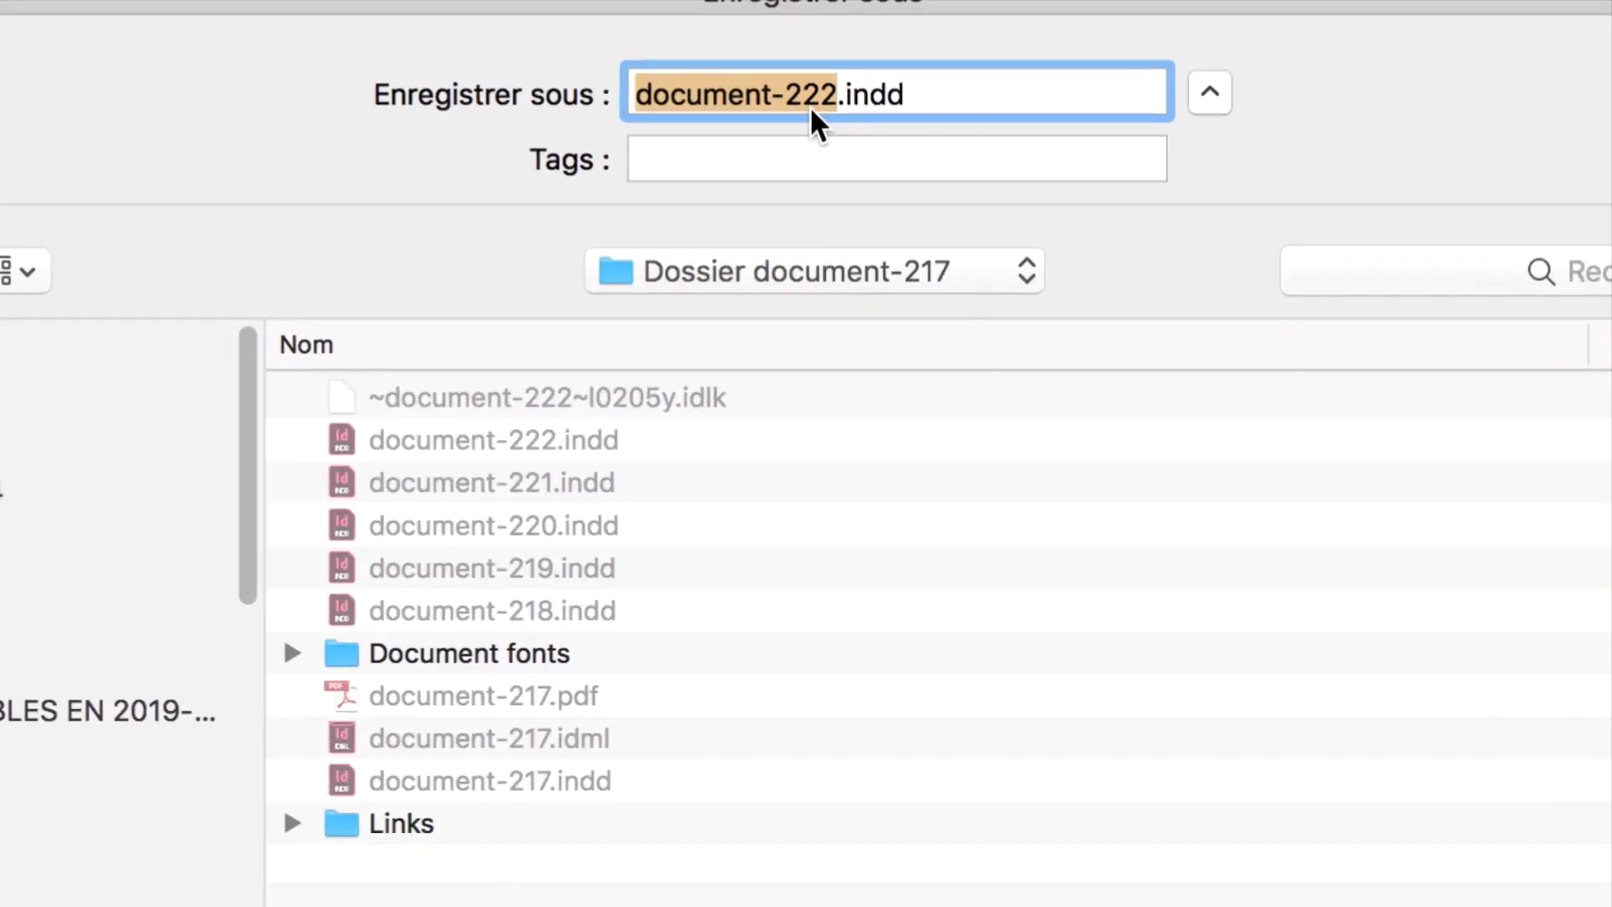
pyautogui.click(819, 97)
pyautogui.hotkey('shift', 'Right')
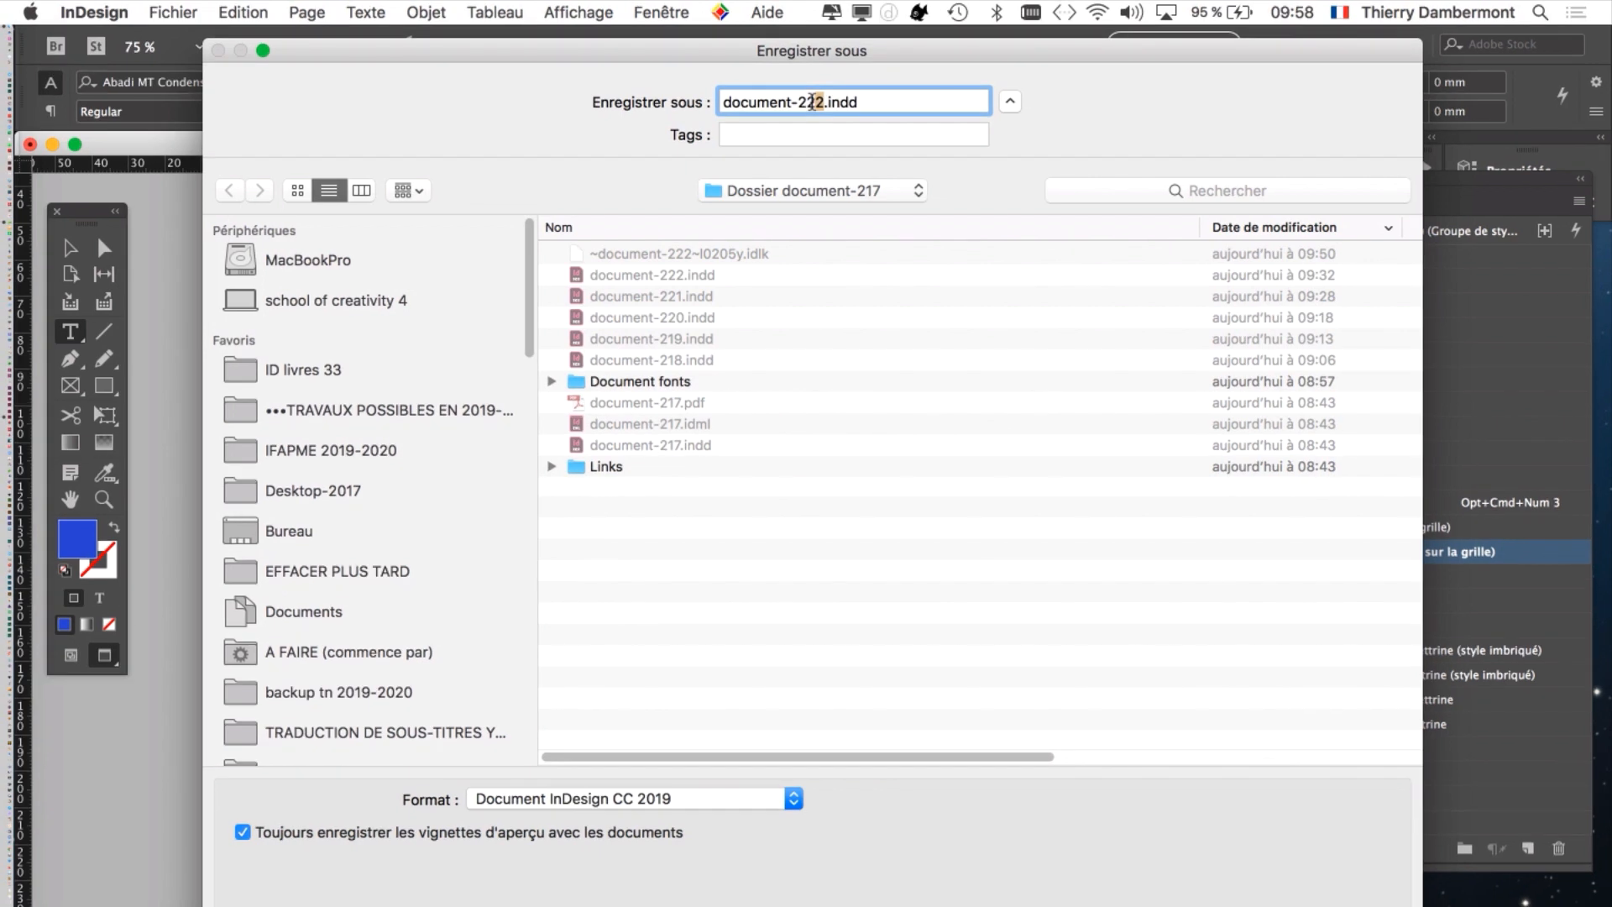
pyautogui.write('3')
pyautogui.press('Return')
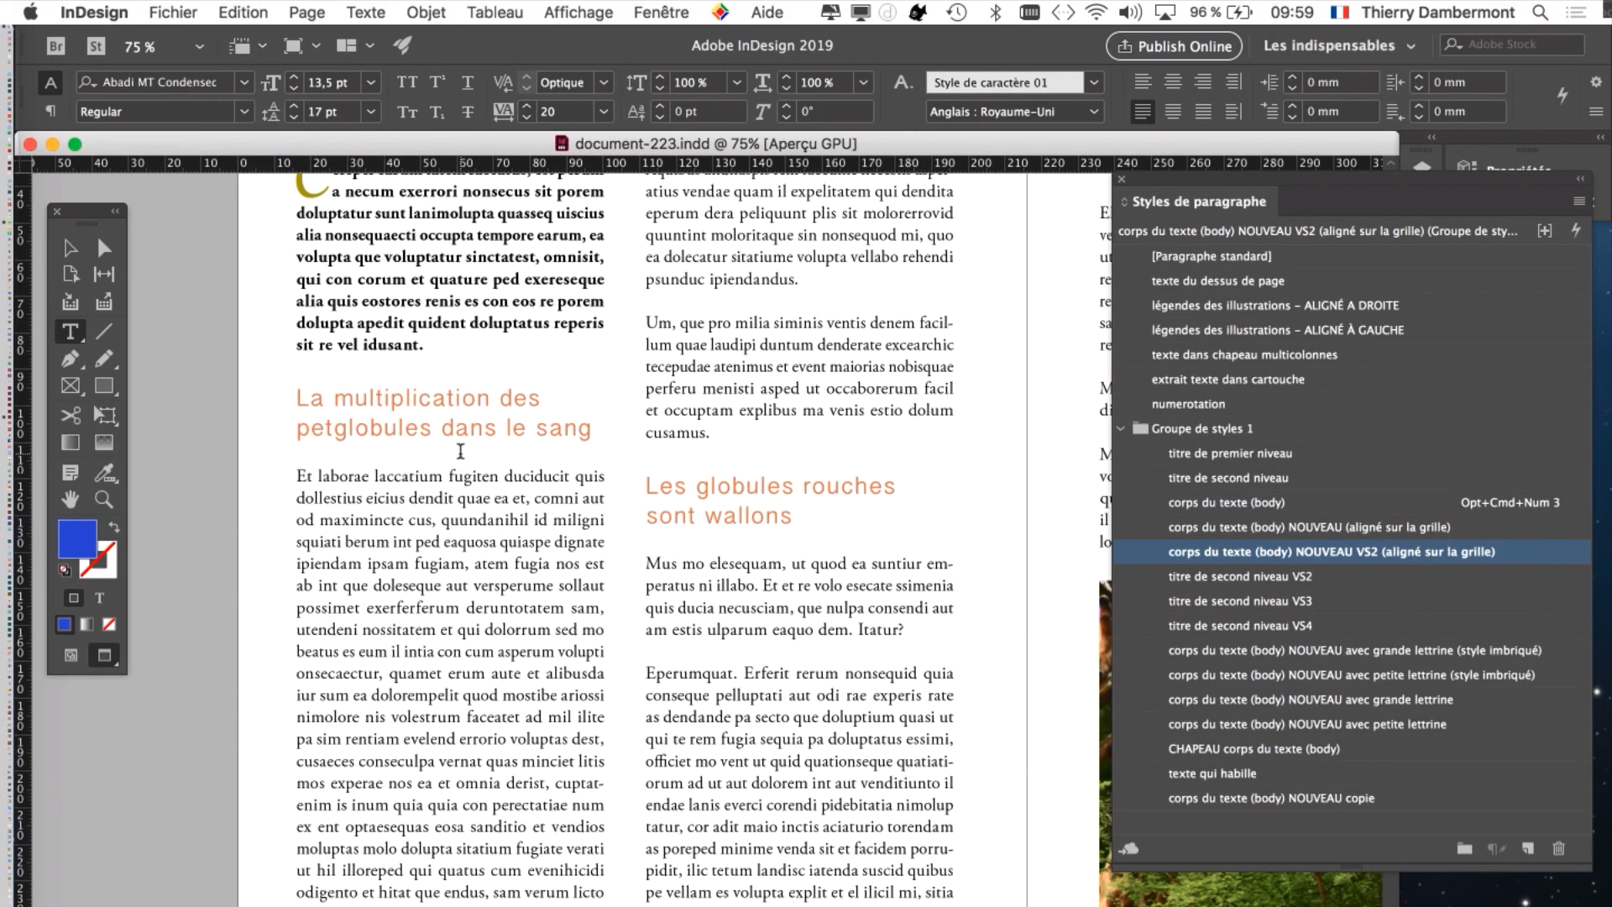
# - In normal view mode, replace the comma and space after "onsecaectur" with a period and start a new paragraph at "quamet"
pyautogui.scroll(-4, 514, 737)
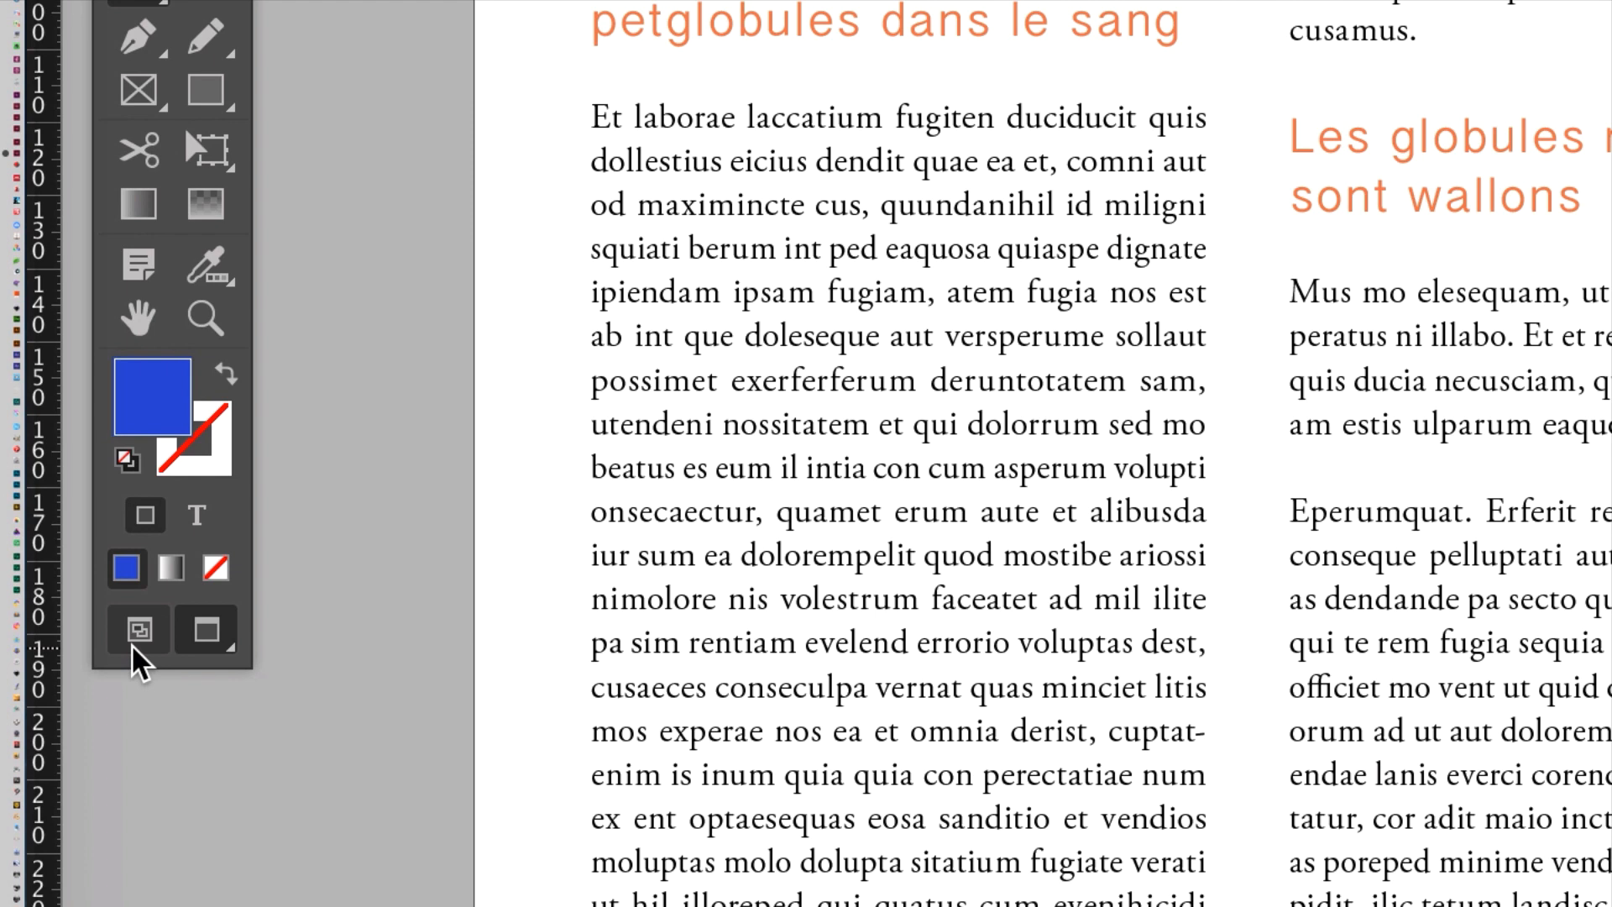
pyautogui.click(131, 643)
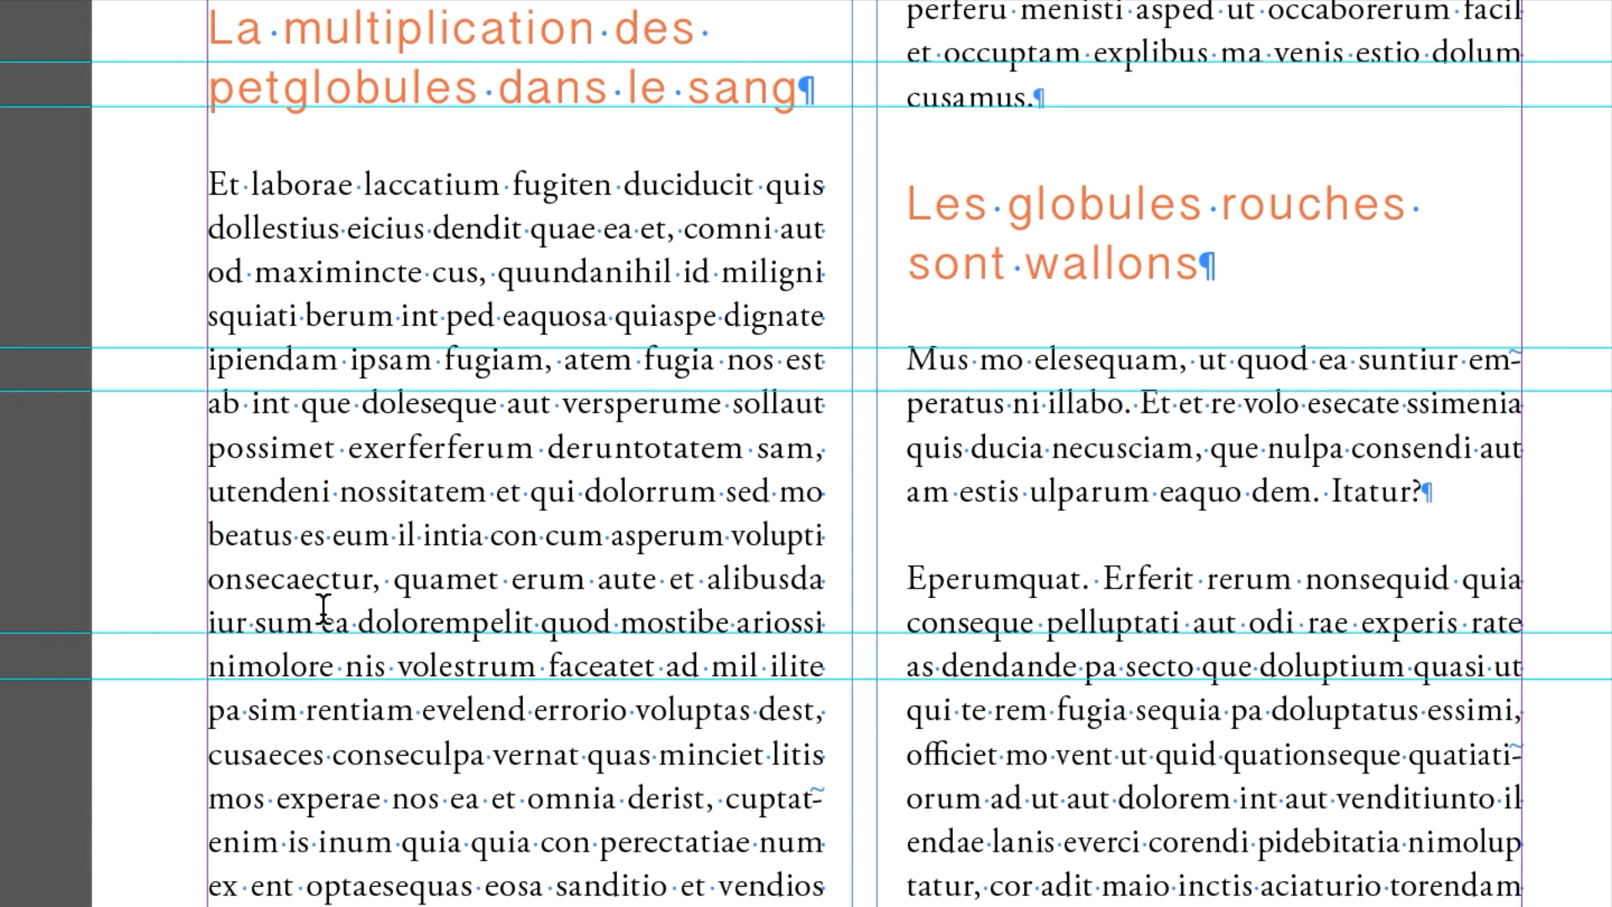
pyautogui.moveTo(369, 581); pyautogui.dragTo(392, 581)
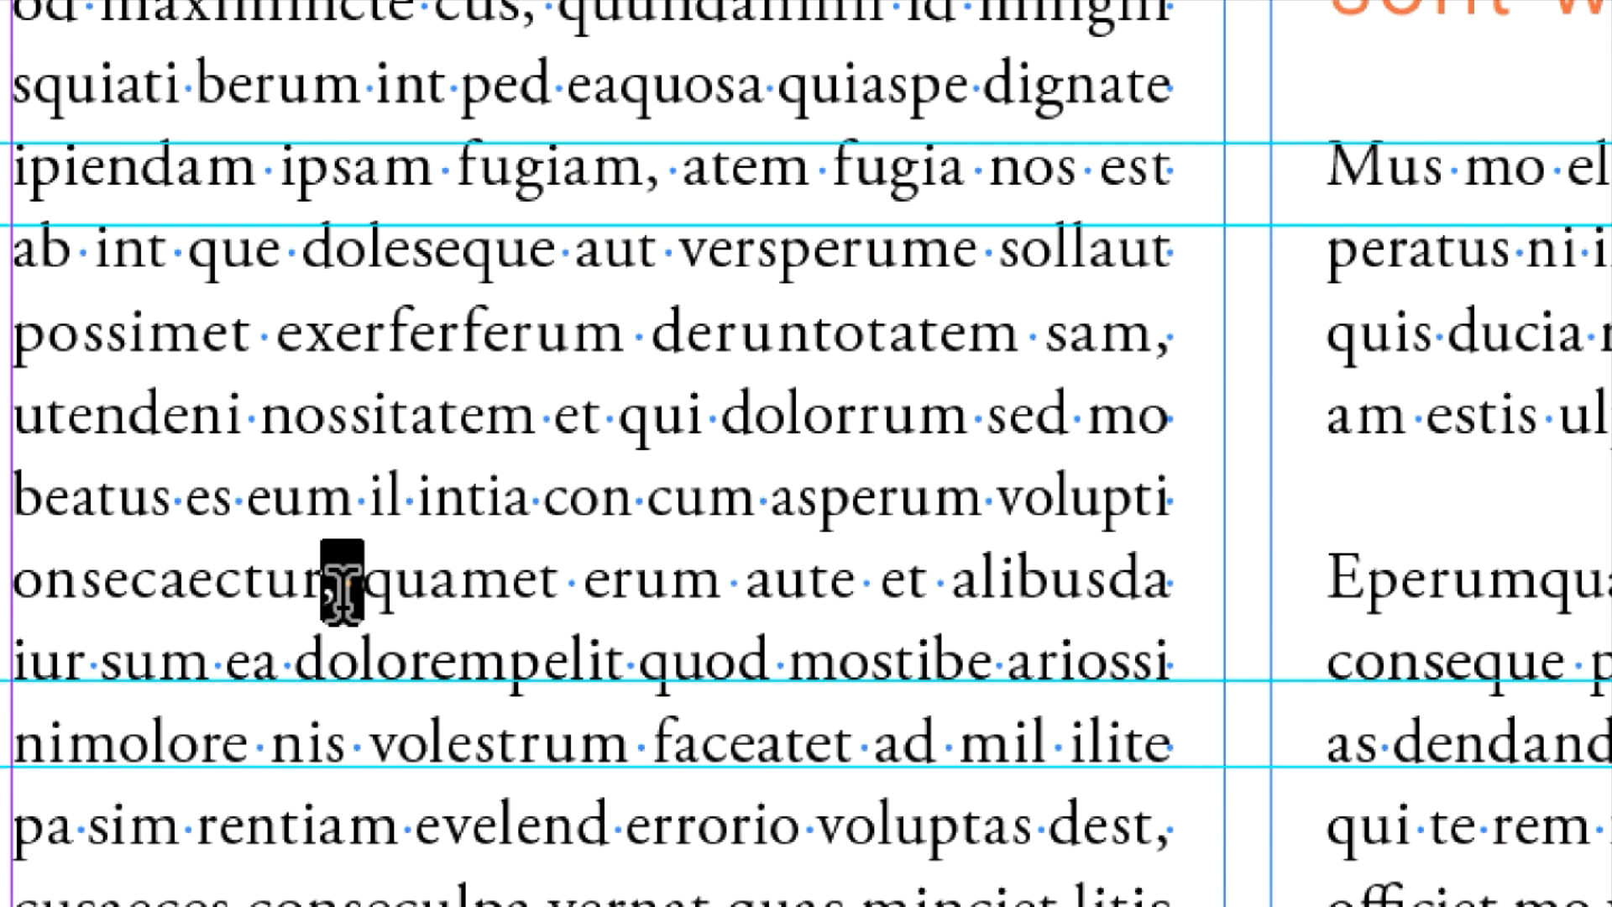
pyautogui.write('.')
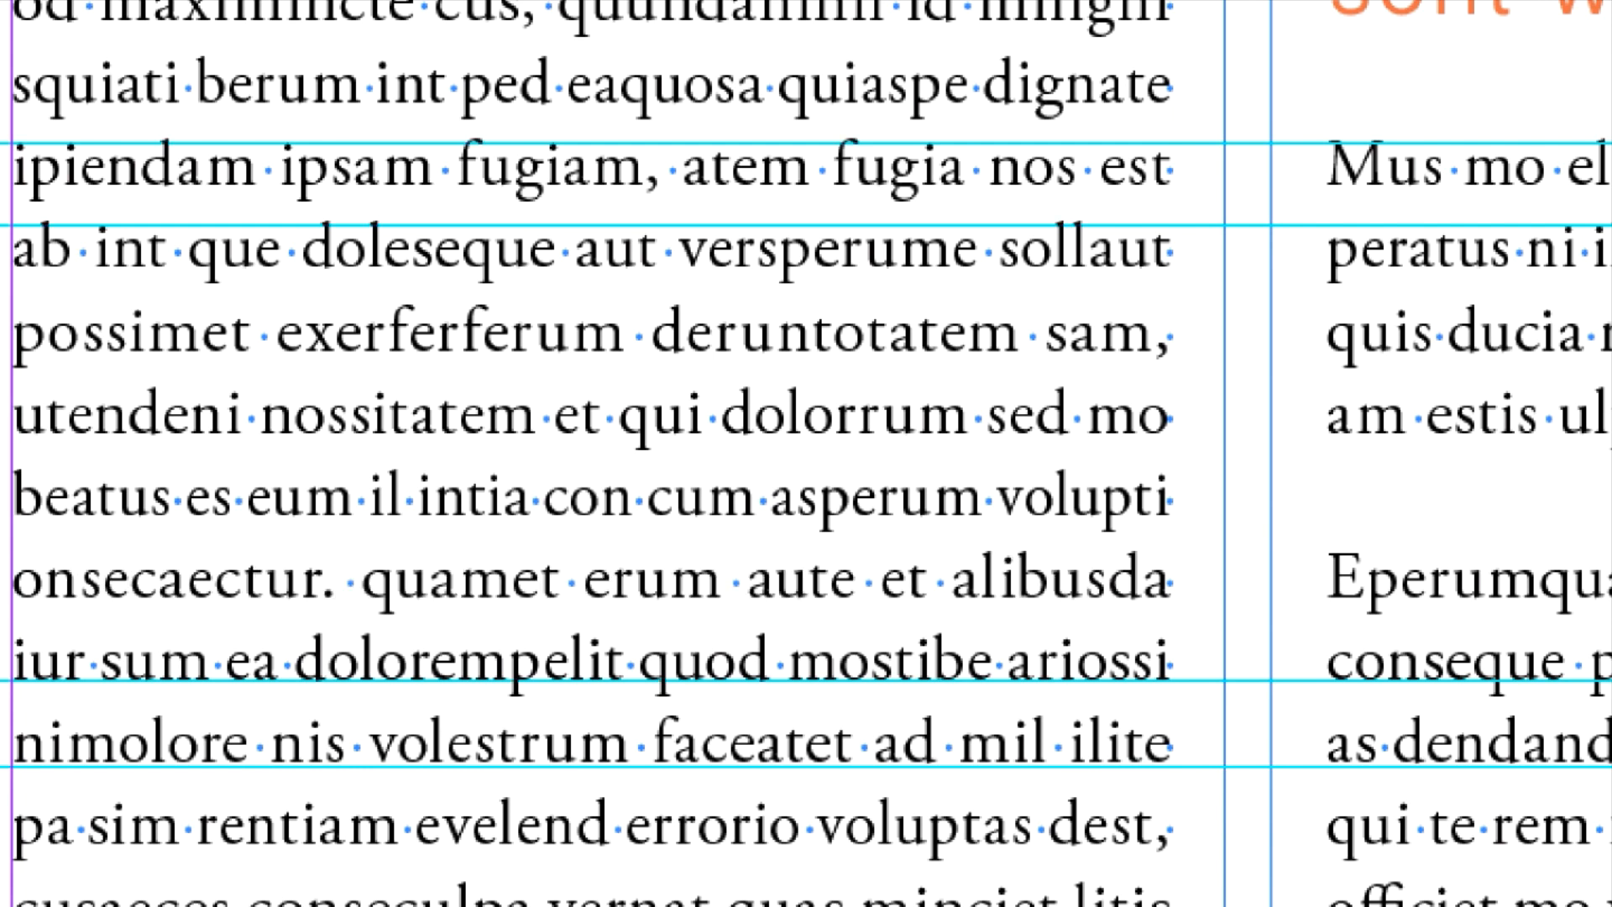
pyautogui.press('BackSpace')
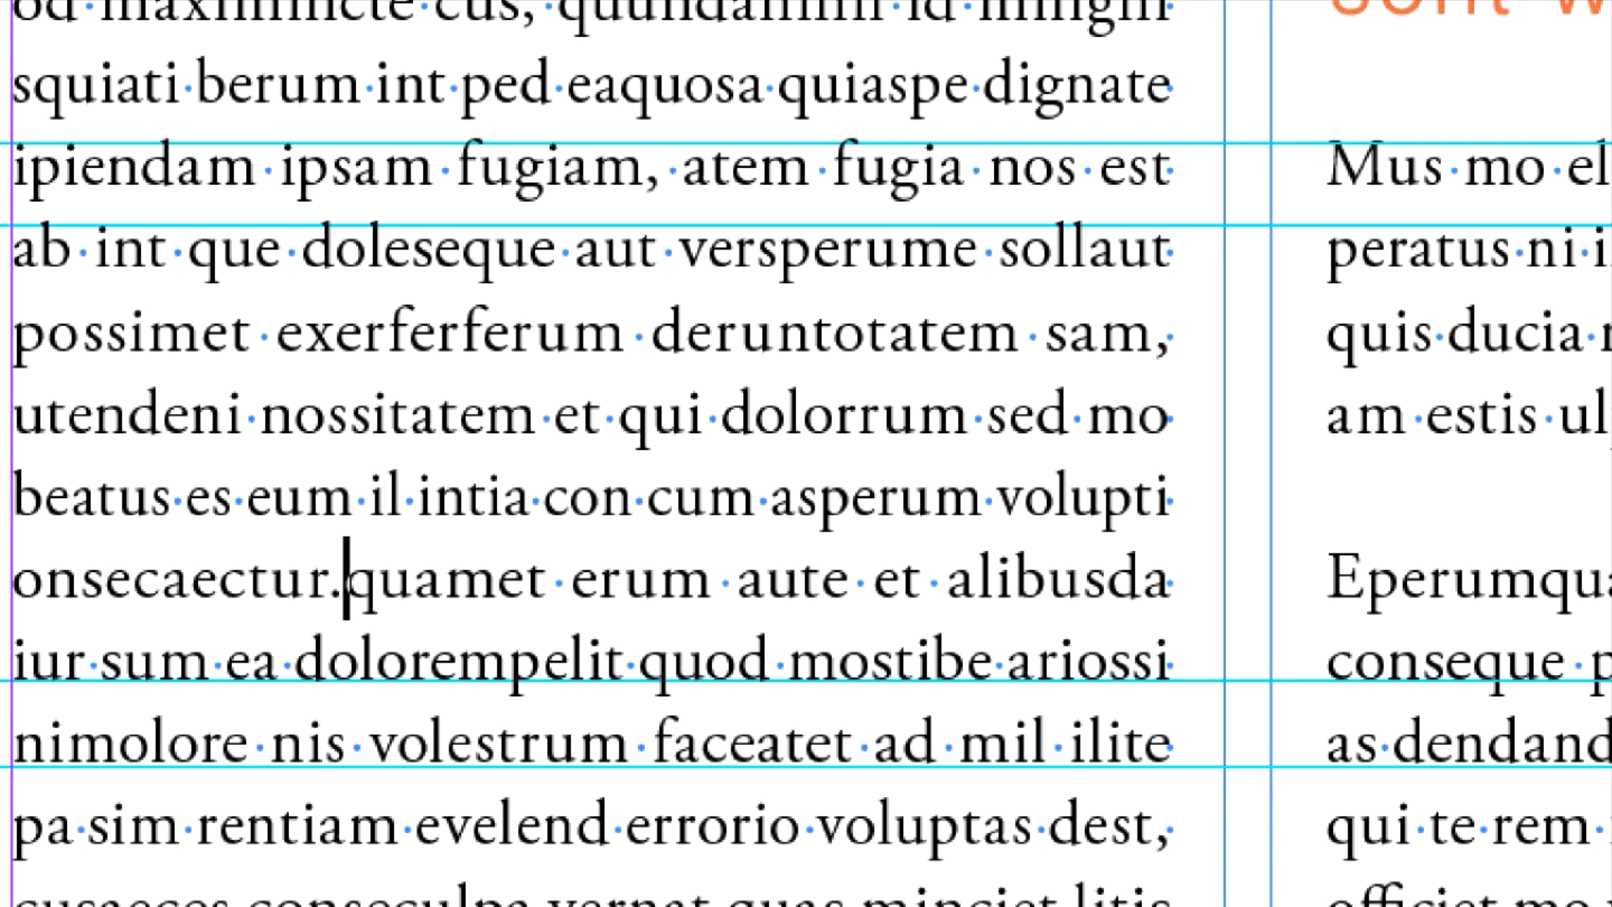
pyautogui.press('Return')
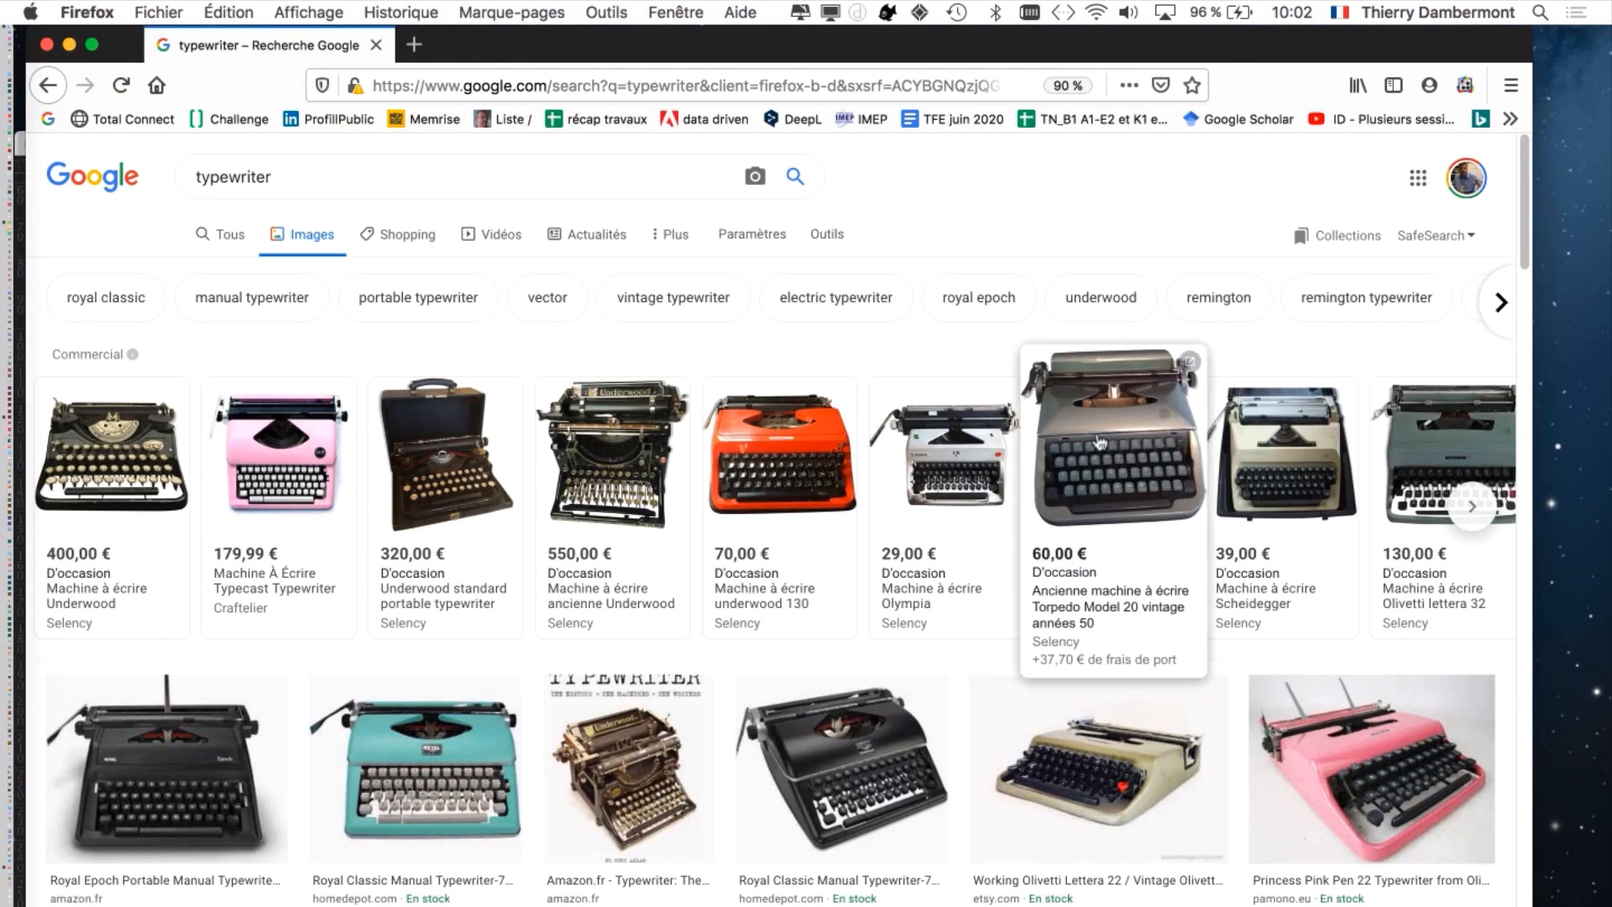
# - Look over the typewriter image results in Firefox, minimise the browser window and return to the InDesign document
pyautogui.moveTo(217, 458)
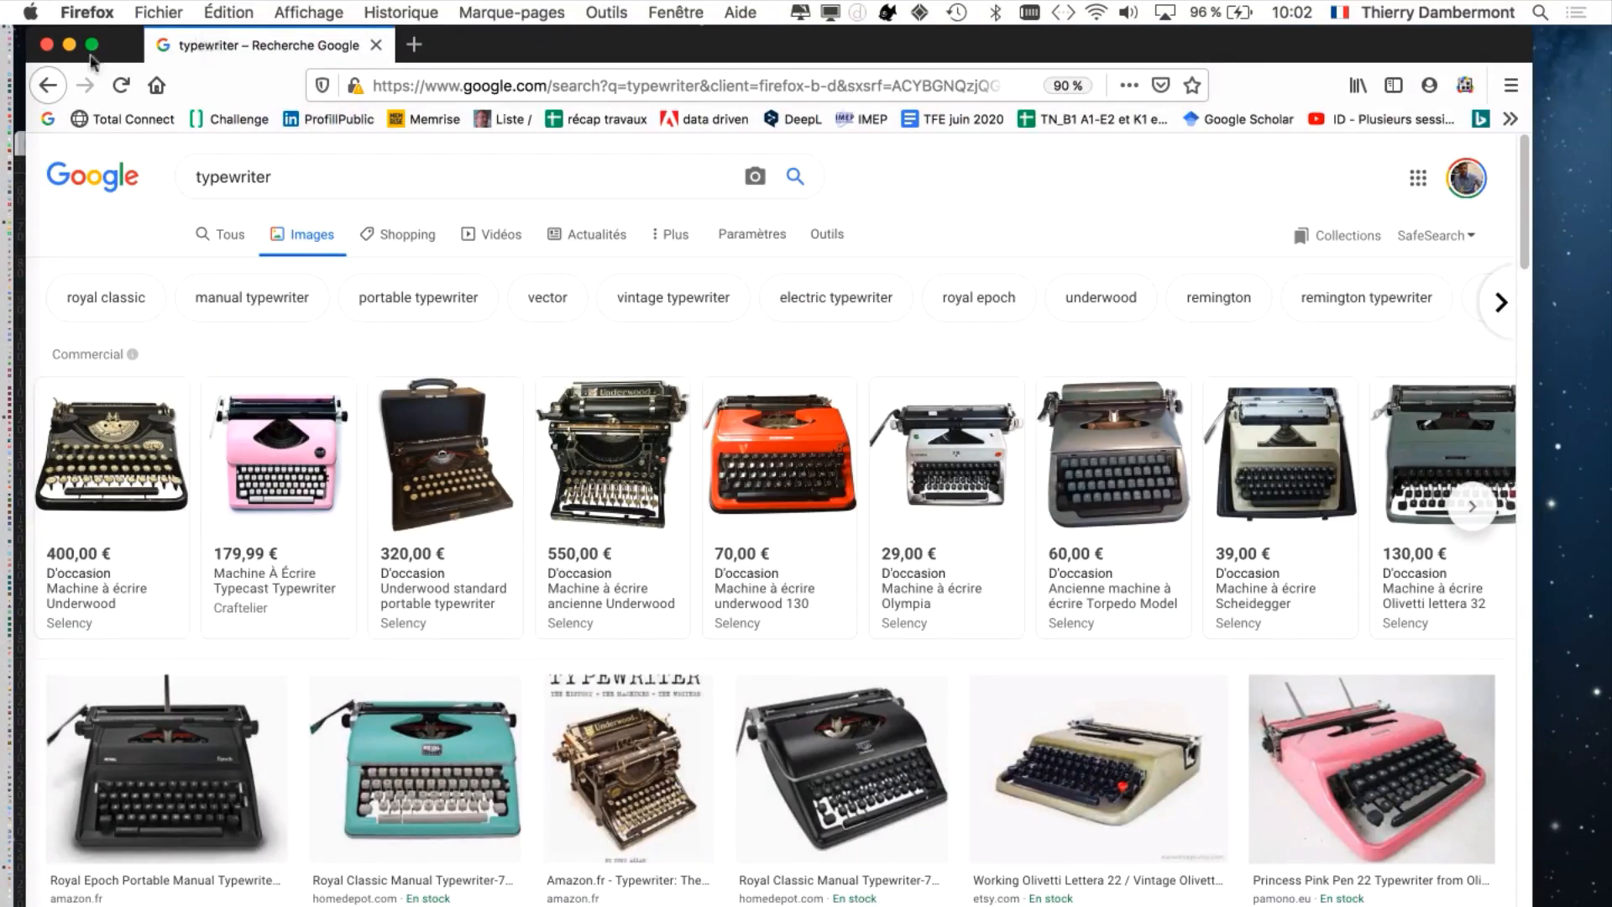
pyautogui.click(70, 45)
pyautogui.click(507, 148)
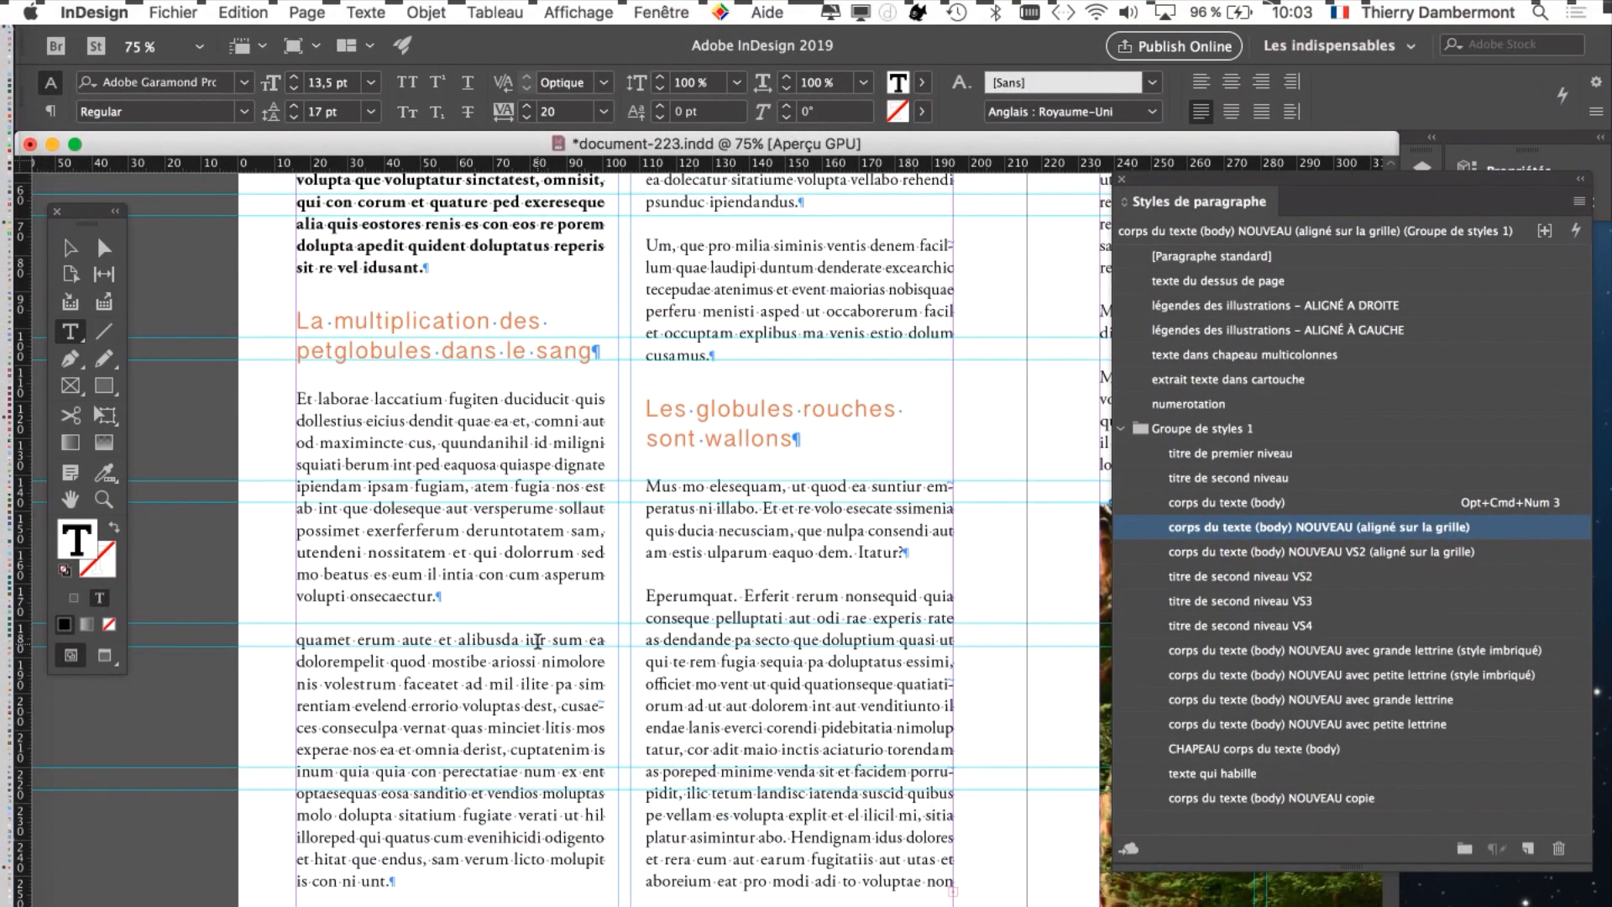
# - Switch to preview mode and capitalise the new paragraph's first word so it reads "Quamet"
pyautogui.scroll(2, 345, 665)
pyautogui.moveTo(346, 664); pyautogui.dragTo(522, 485)
pyautogui.click(104, 655)
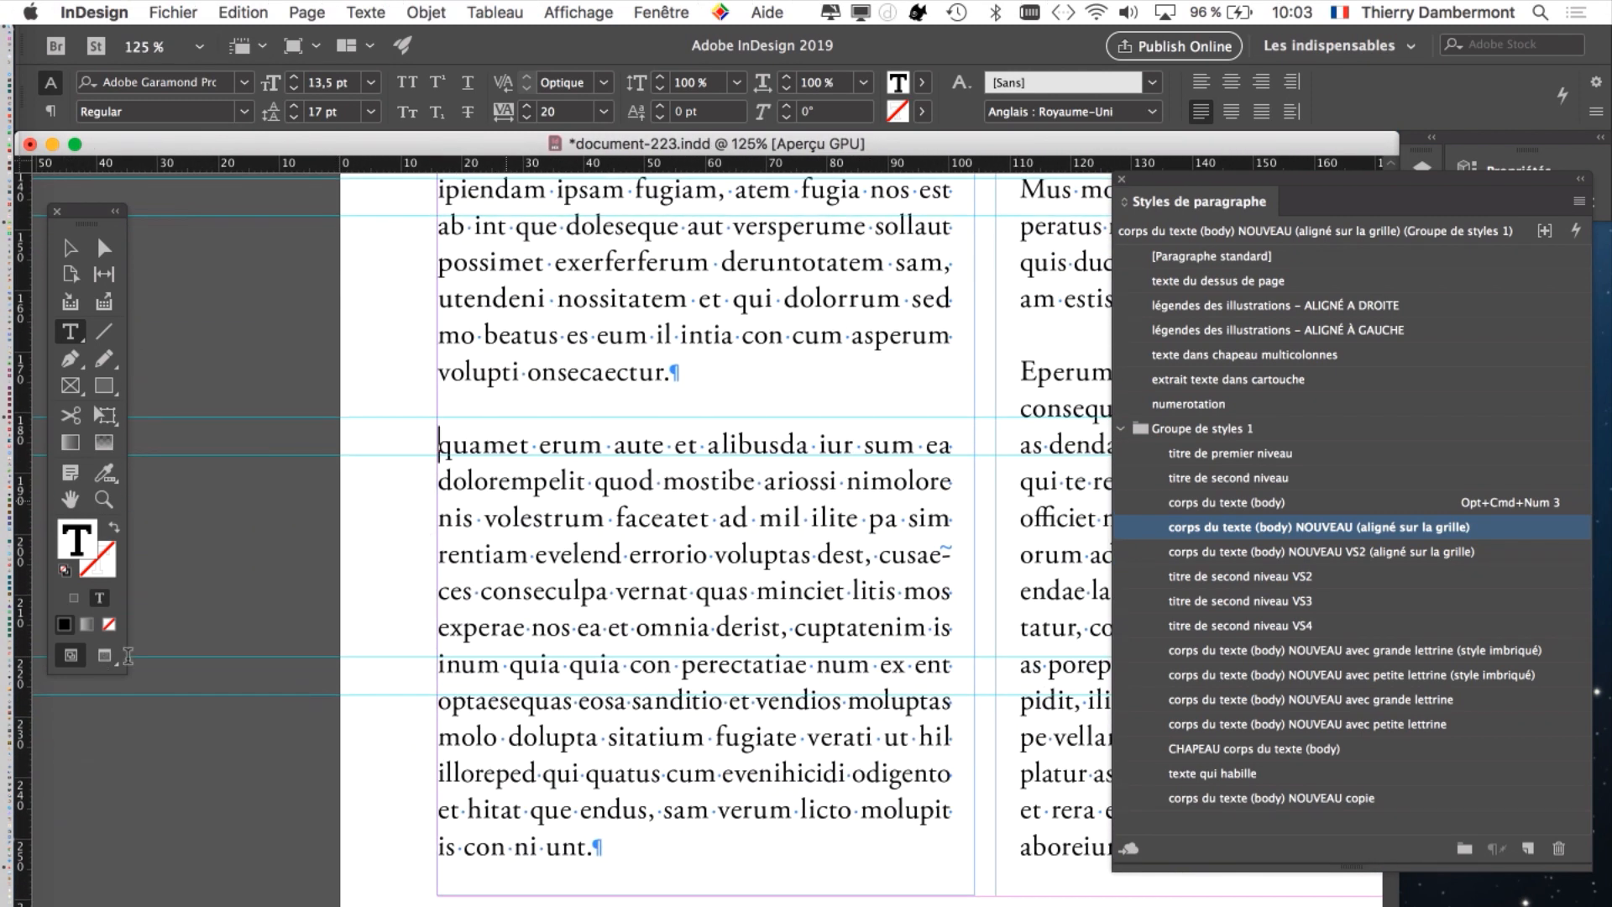
pyautogui.moveTo(438, 444); pyautogui.dragTo(450, 448)
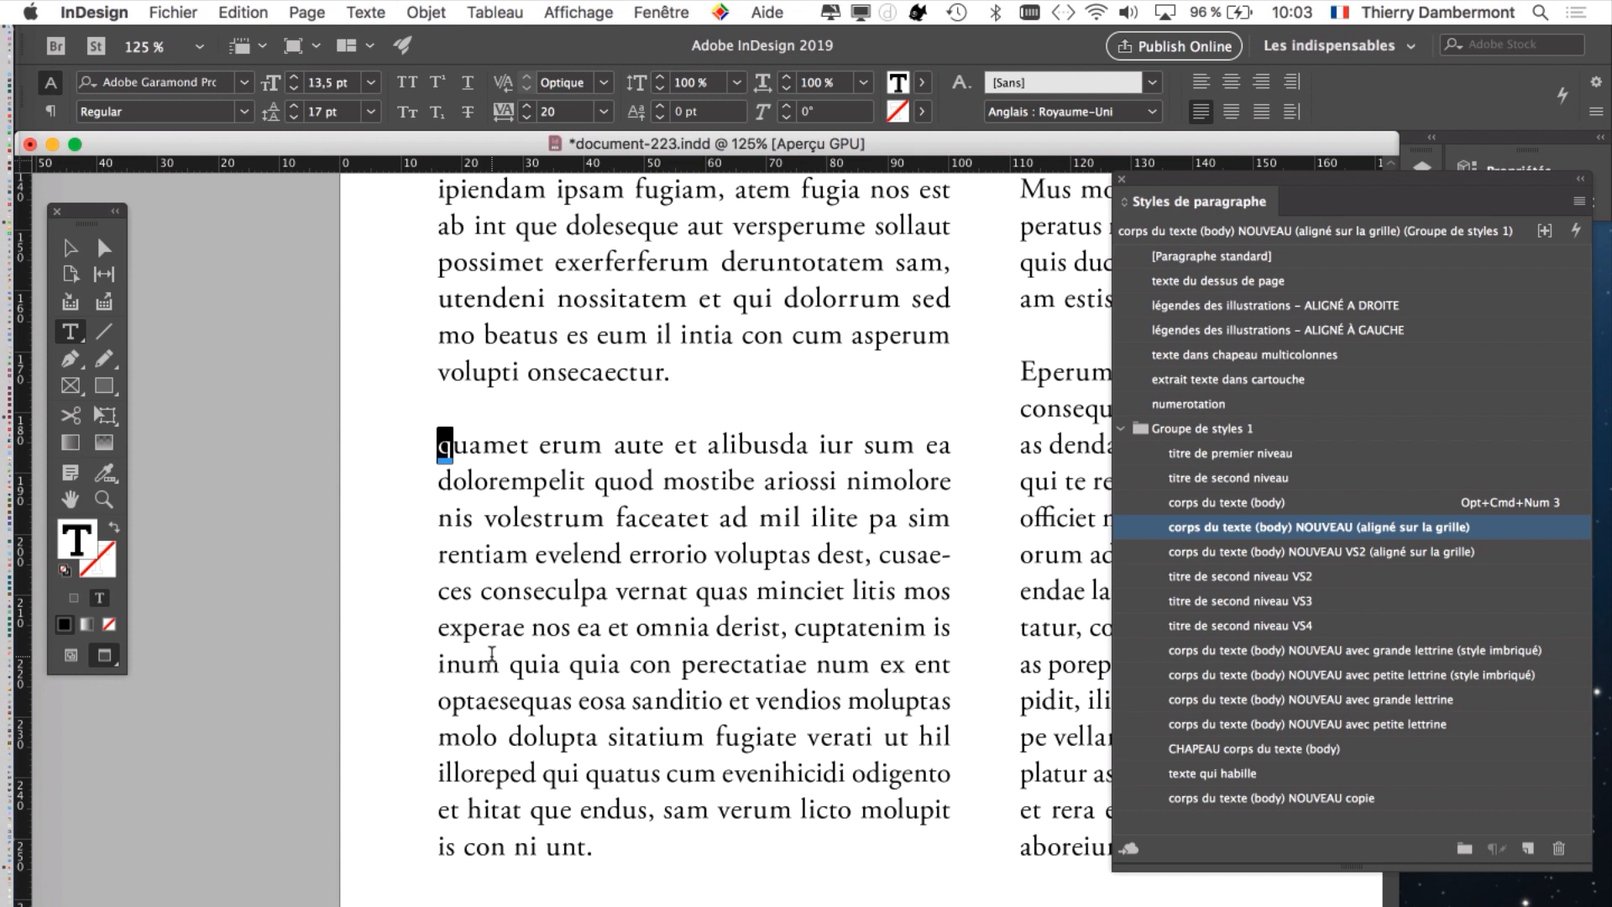
pyautogui.write('Q')
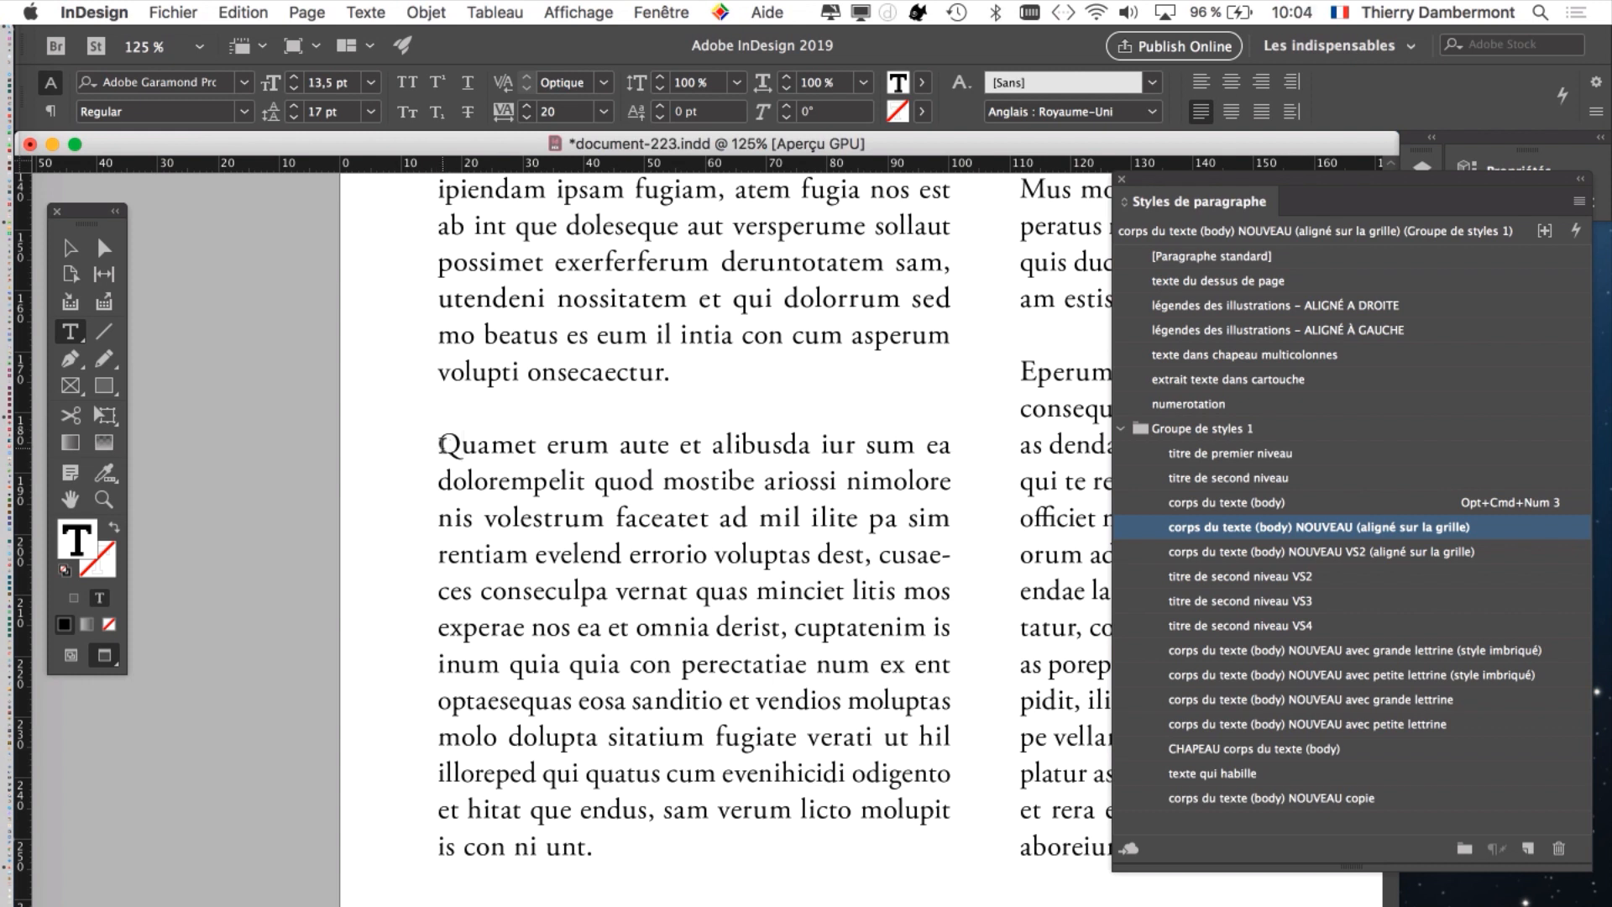
# - Select the opening words from "Quamet" to "ariossi" in the new paragraph and display the Character panel beside the column
pyautogui.moveTo(438, 443); pyautogui.dragTo(836, 482)
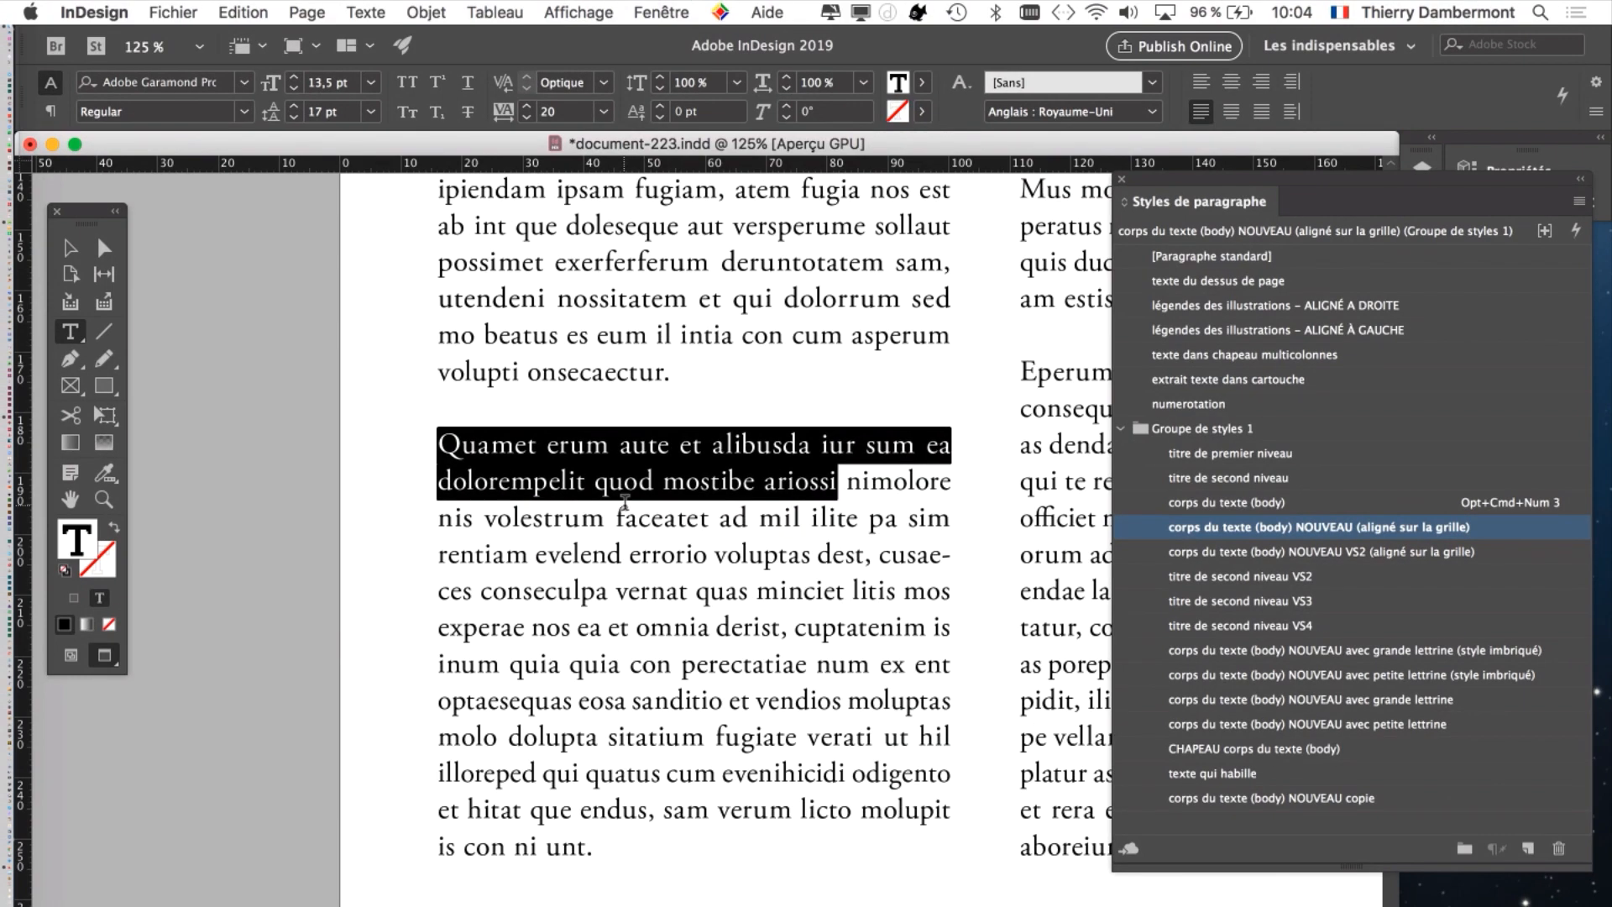
pyautogui.scroll(6, 625, 501)
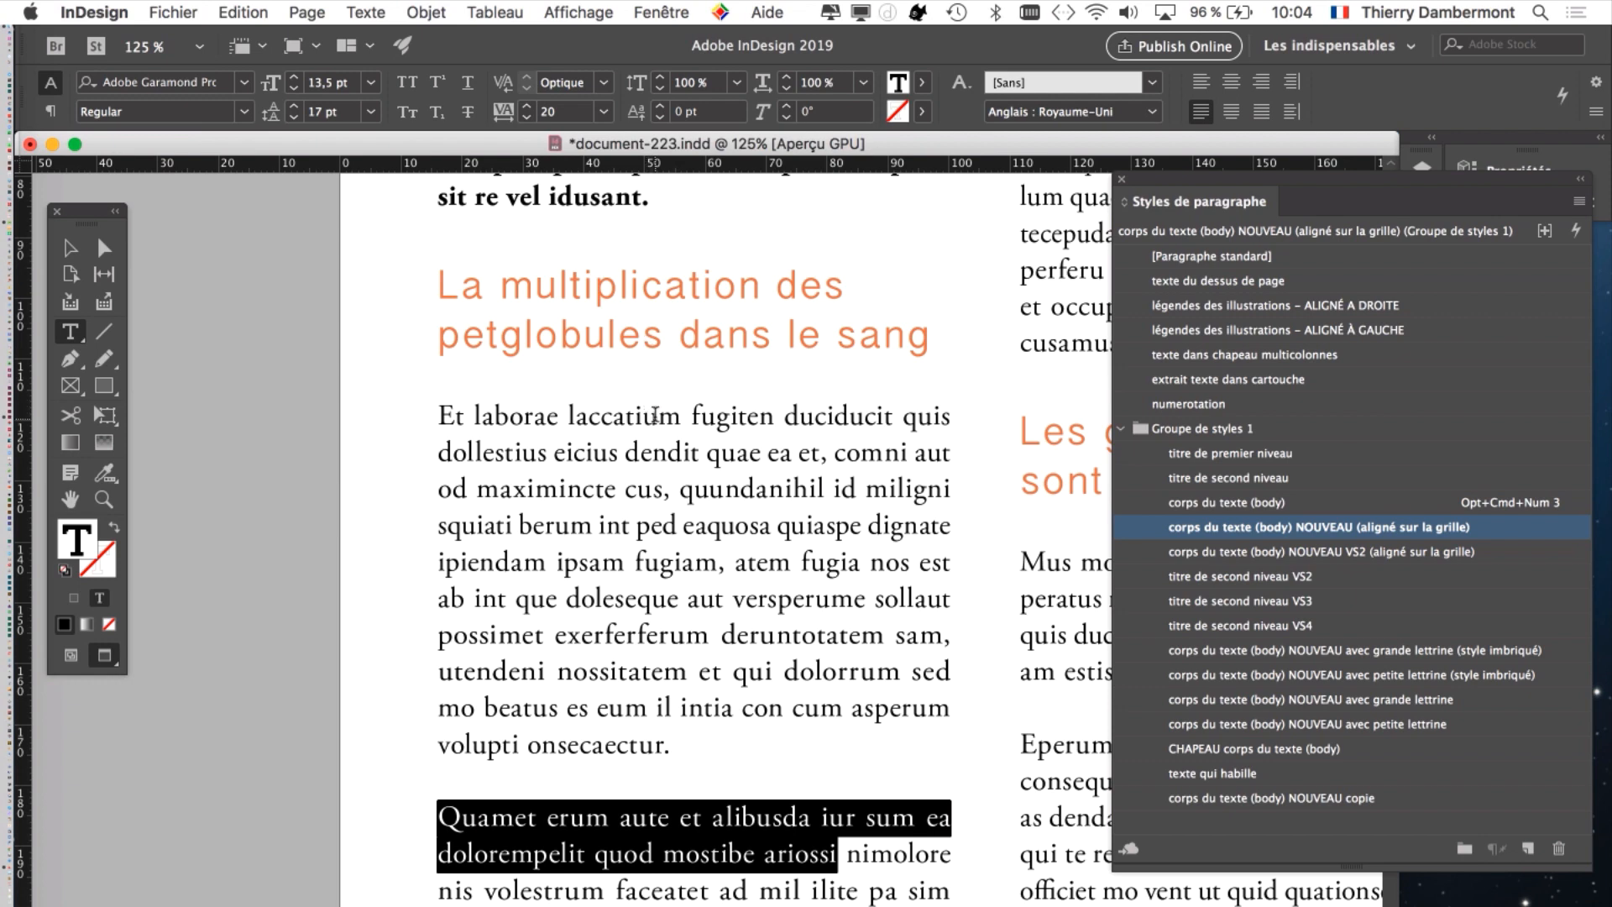
pyautogui.scroll(-2, 653, 453)
pyautogui.scroll(-1, 642, 527)
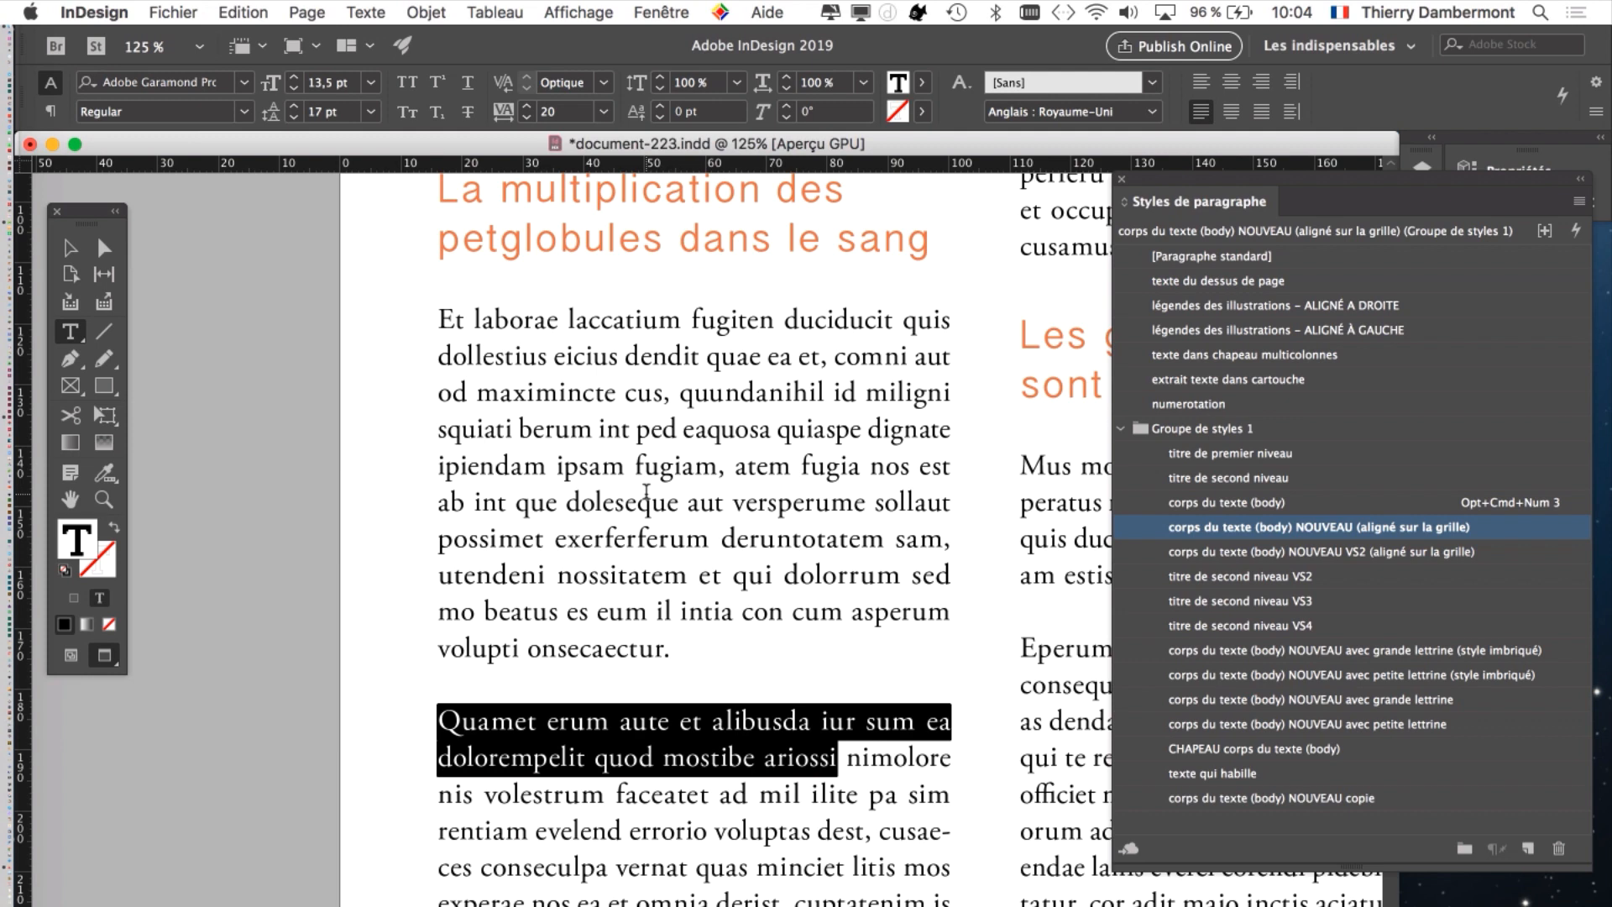
pyautogui.scroll(-3, 588, 521)
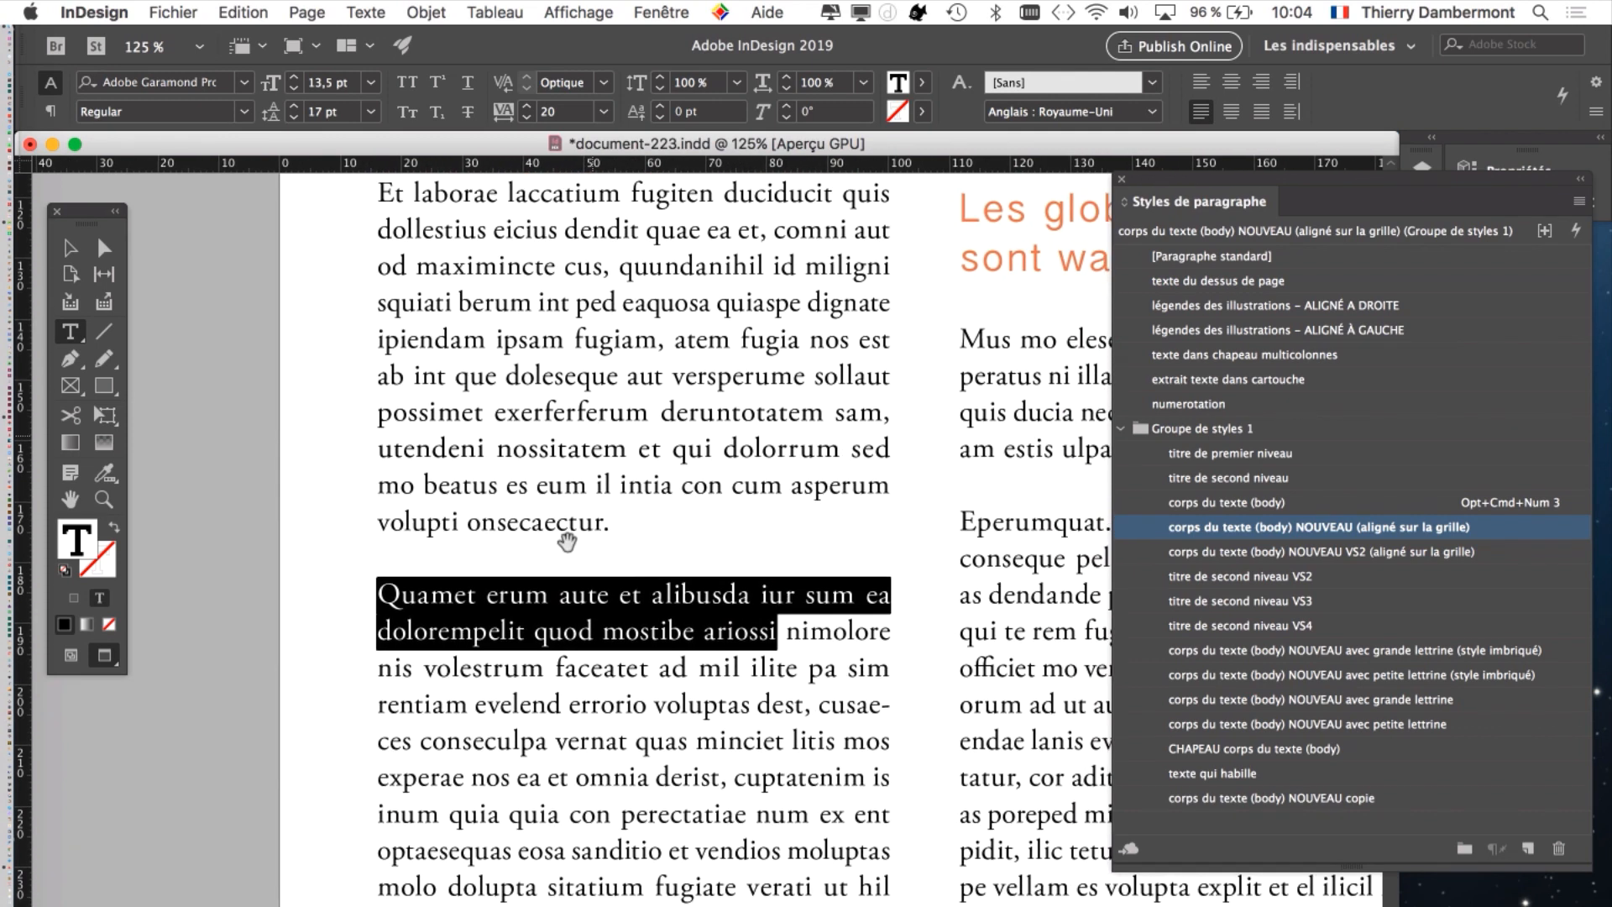
pyautogui.scroll(1, 579, 605)
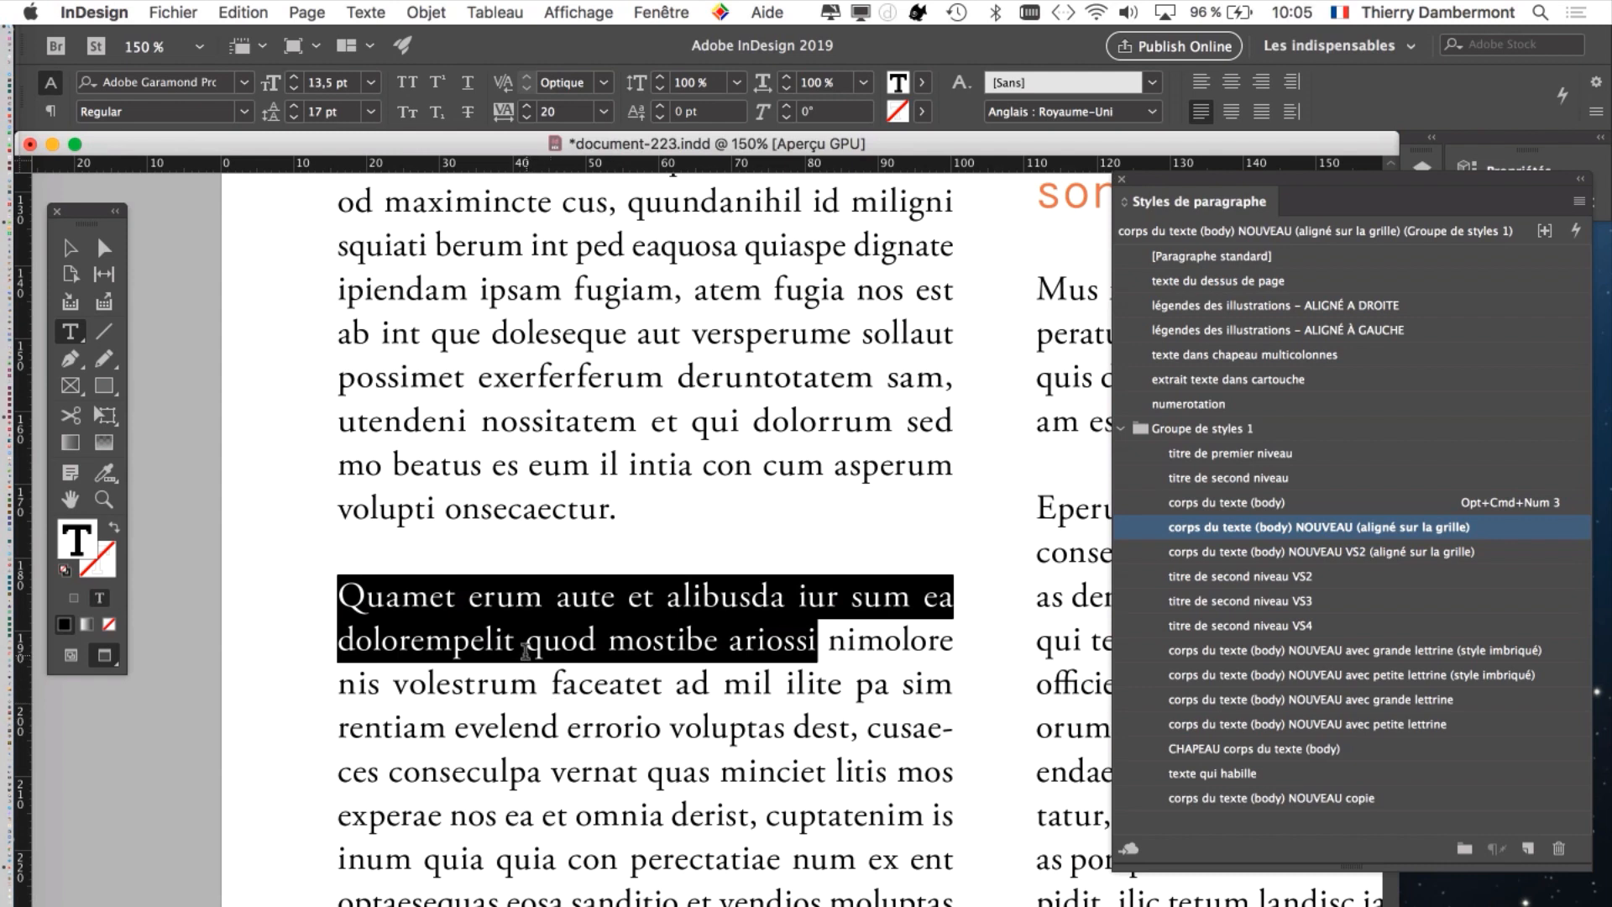
pyautogui.moveTo(484, 645); pyautogui.dragTo(443, 539)
pyautogui.click(362, 12)
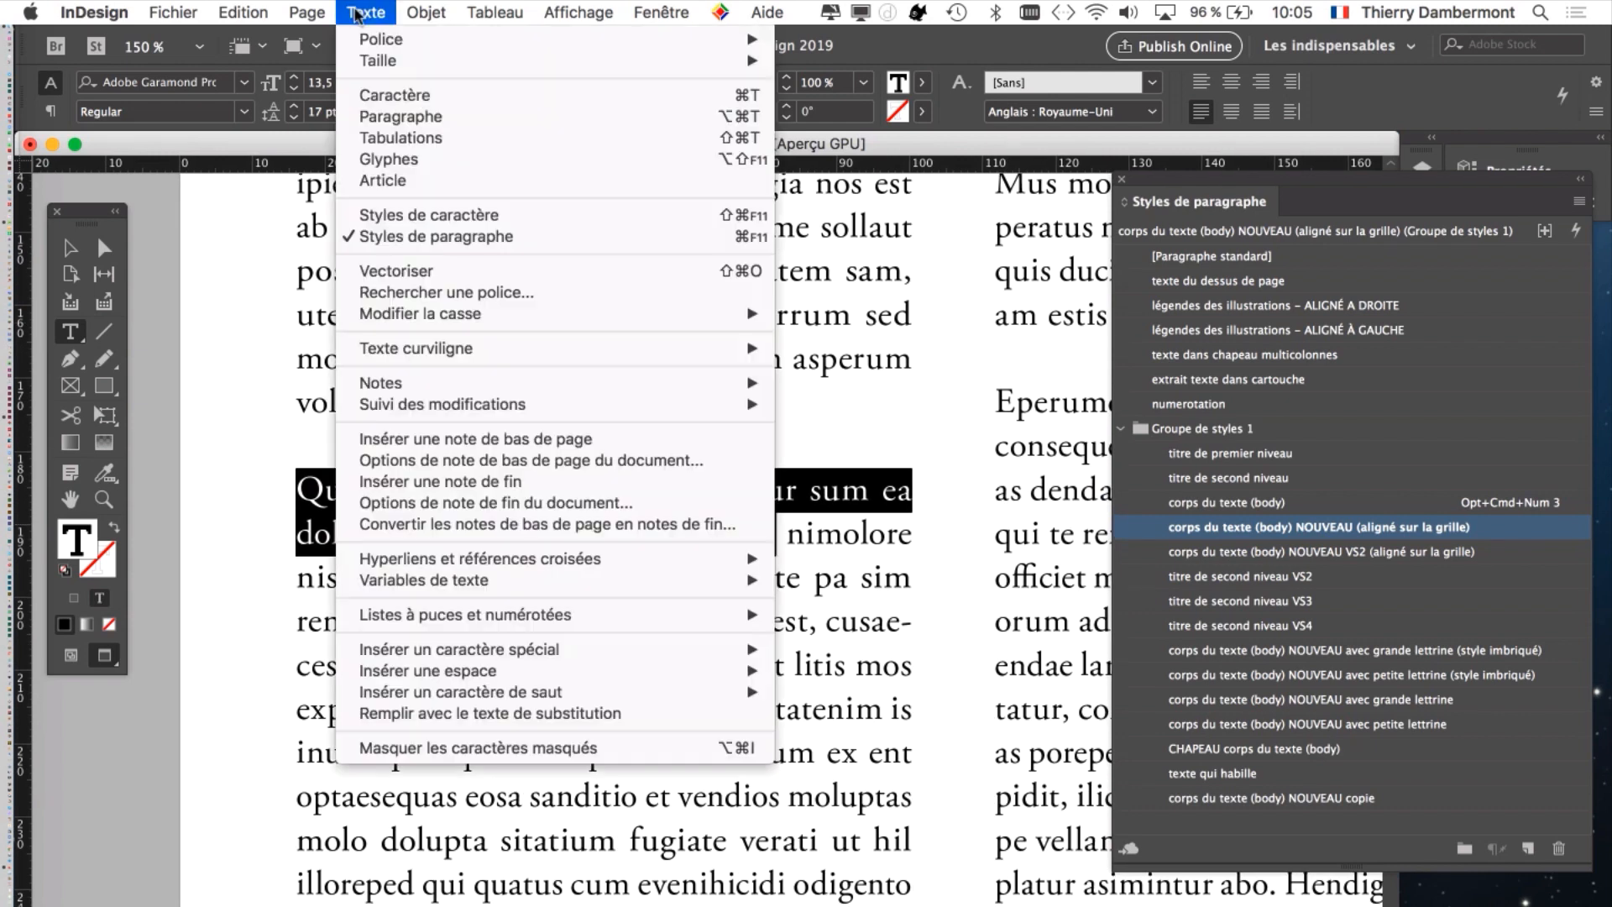
pyautogui.click(463, 96)
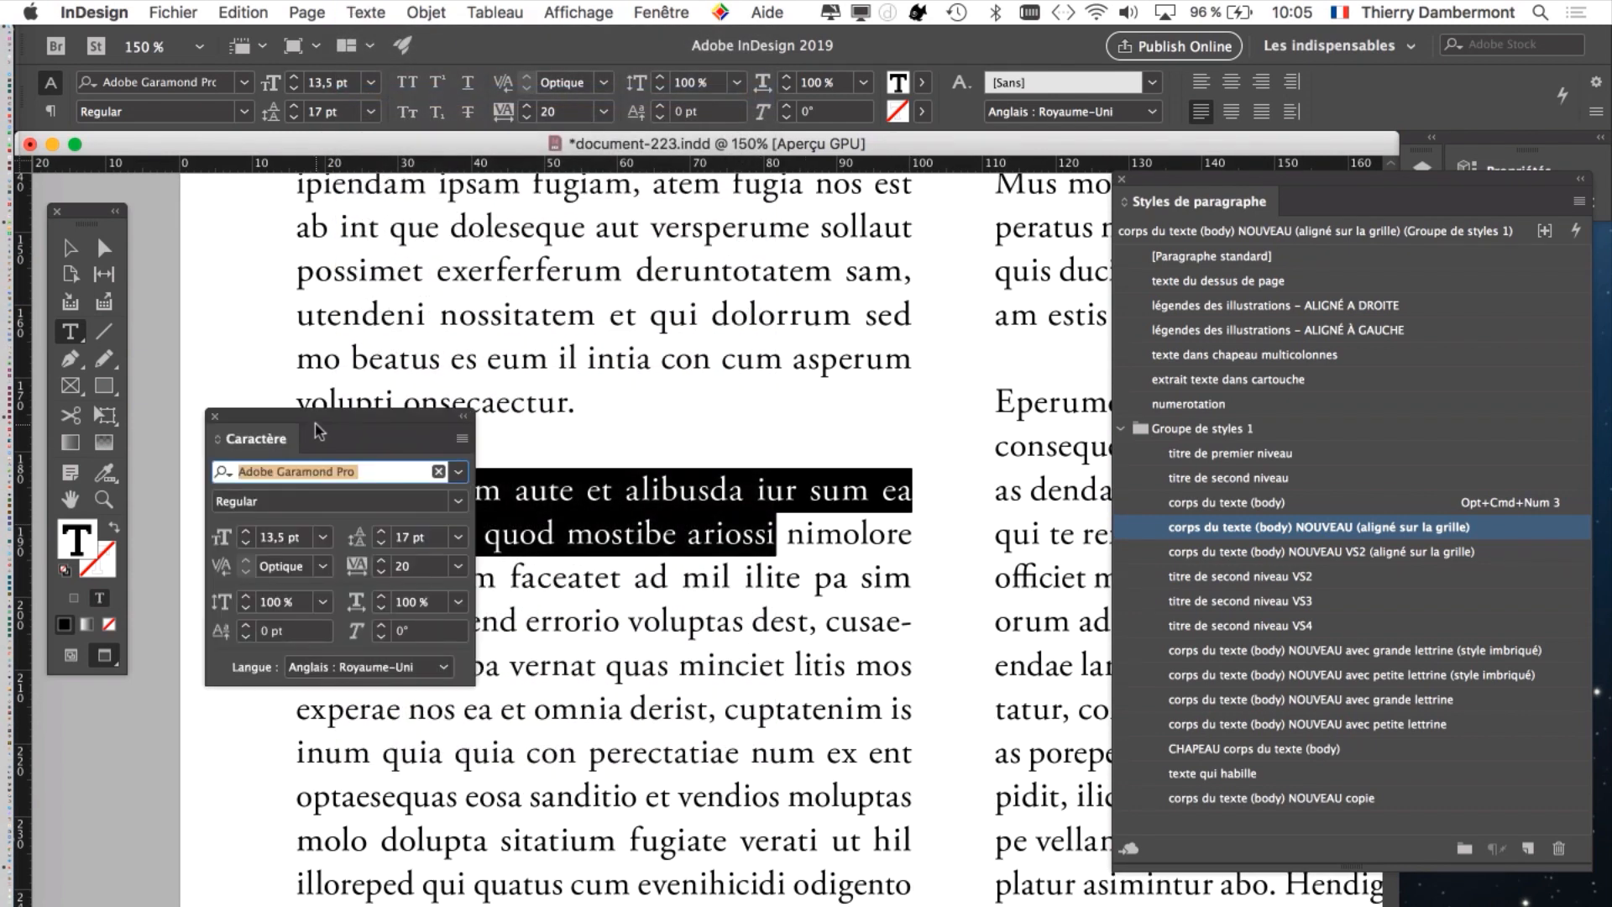
pyautogui.moveTo(332, 418); pyautogui.dragTo(925, 284)
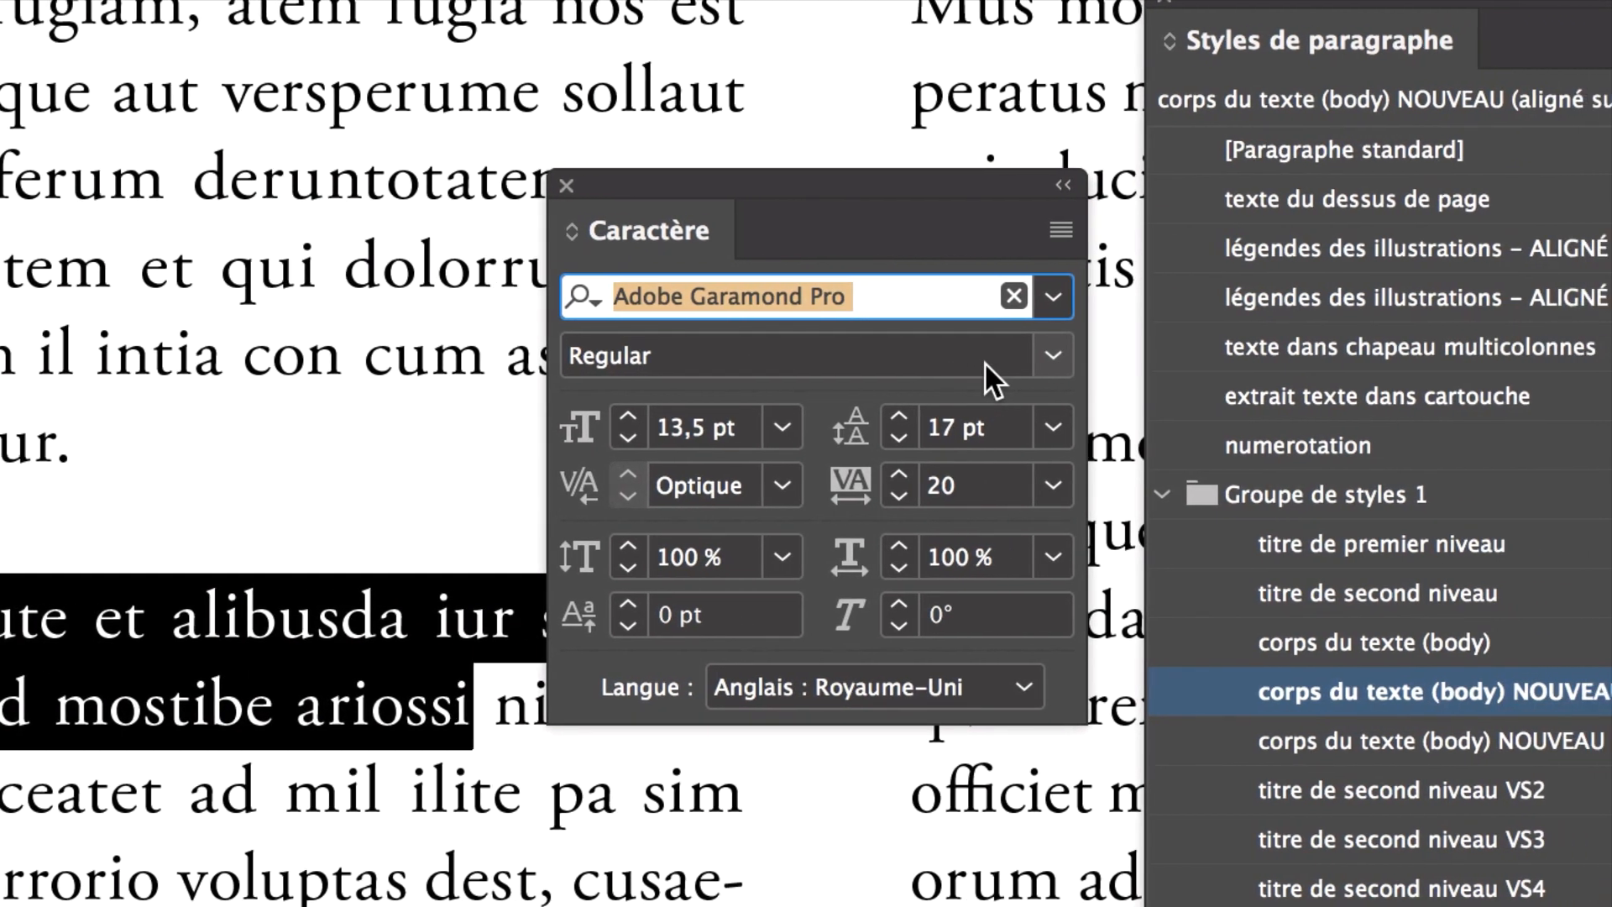
# - Set the selected opening words to the Bold style of Adobe Garamond Pro and deselect them, keeping the Character panel clear of the text
pyautogui.click(1032, 361)
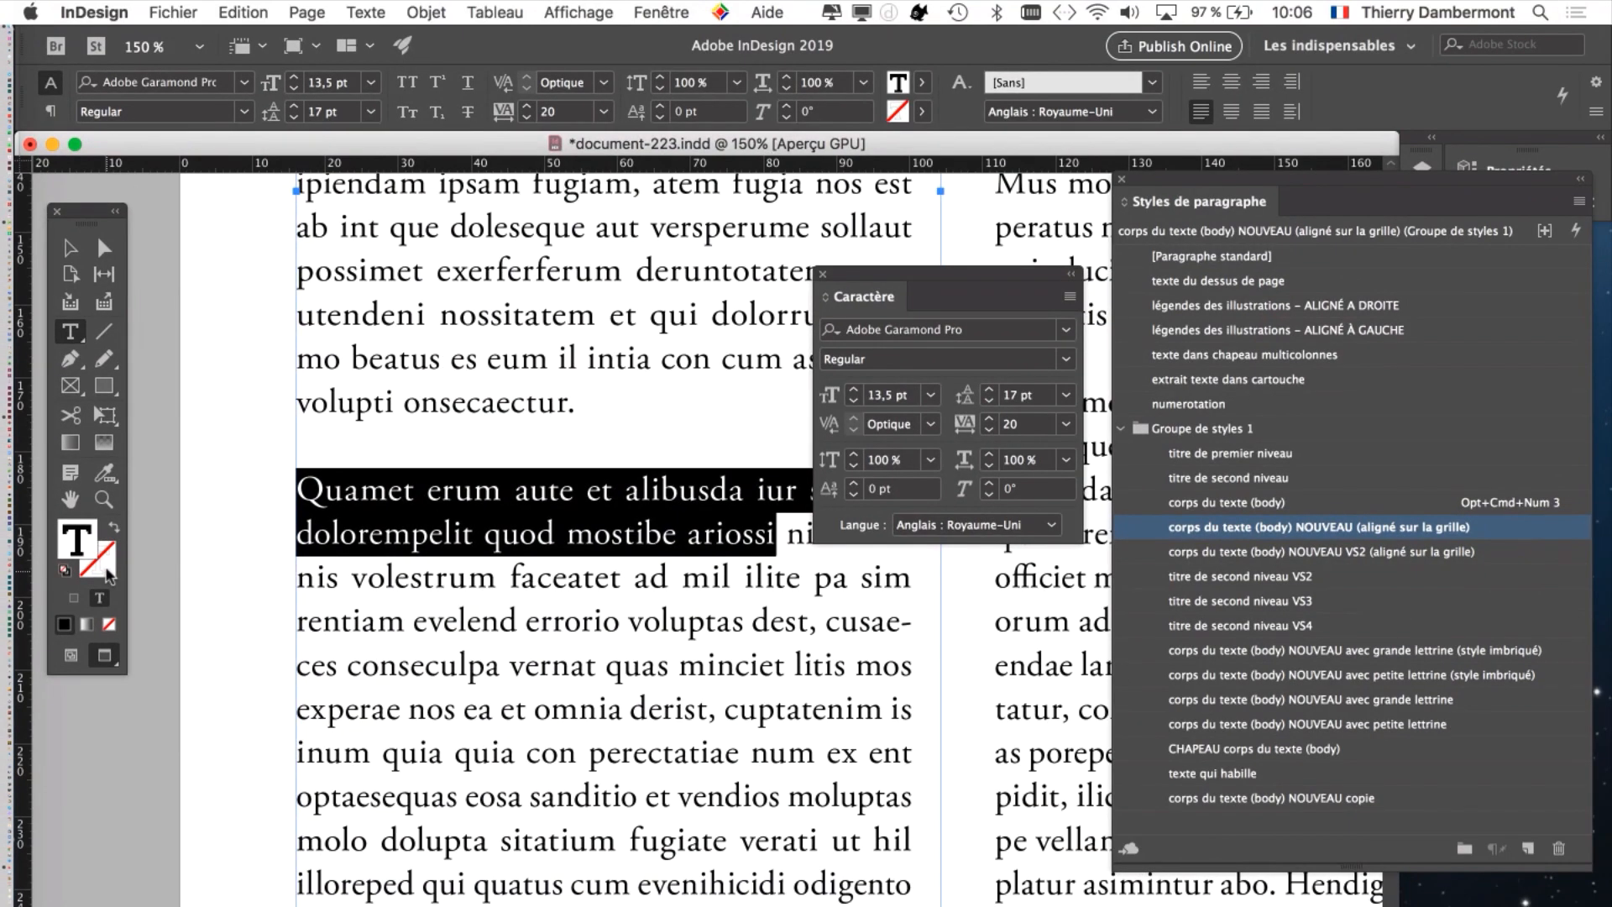
pyautogui.moveTo(865, 280); pyautogui.dragTo(918, 331)
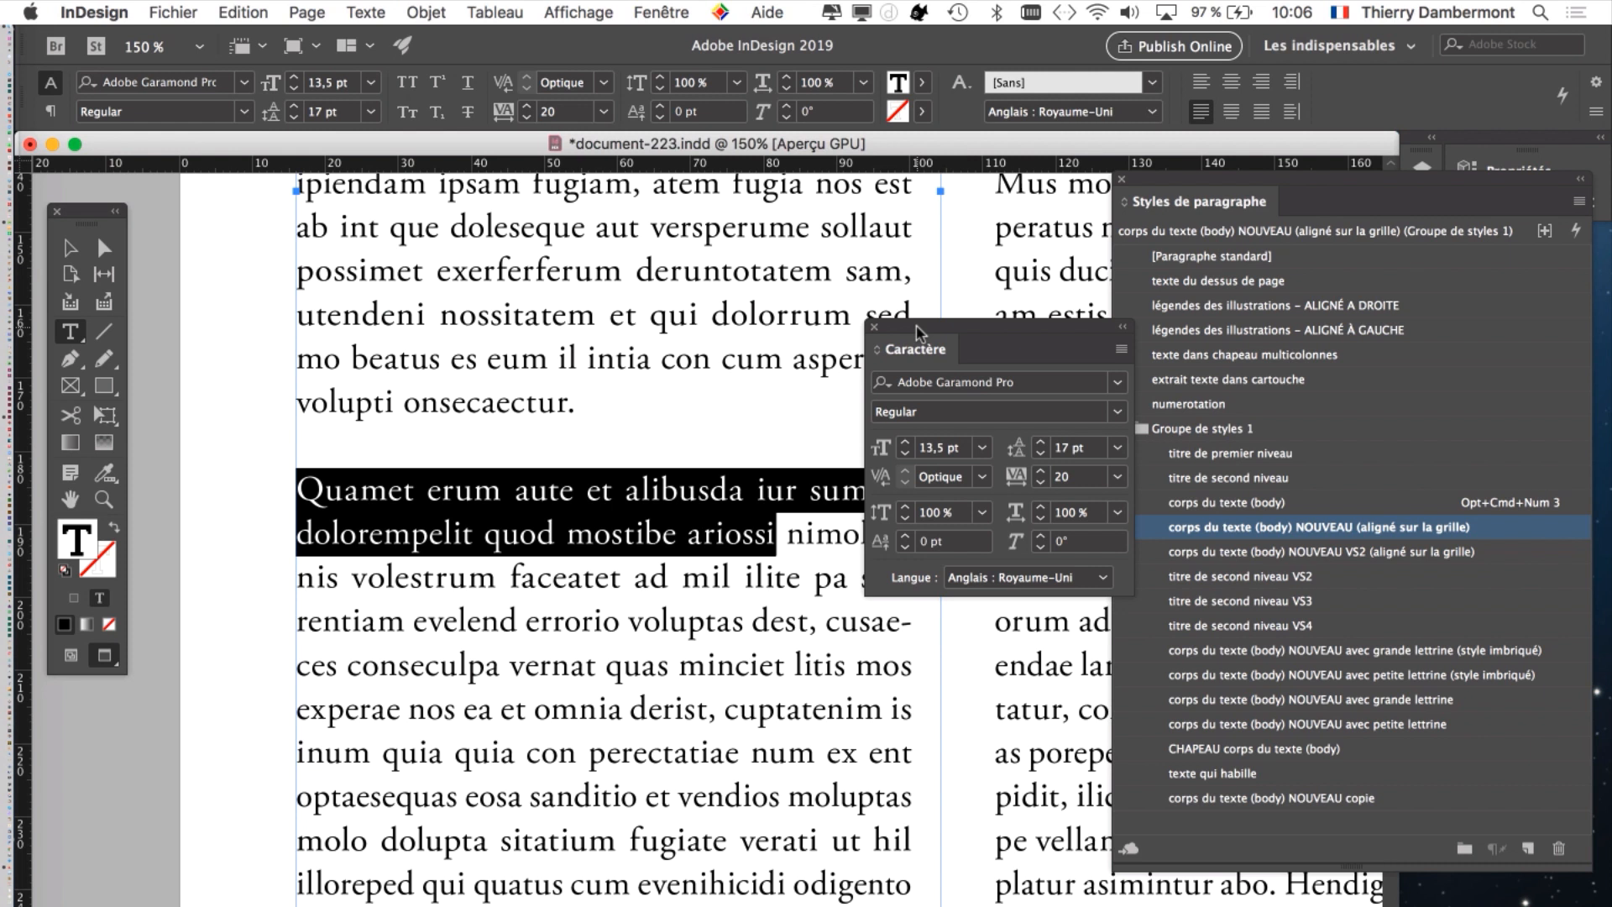
pyautogui.moveTo(915, 326); pyautogui.dragTo(964, 268)
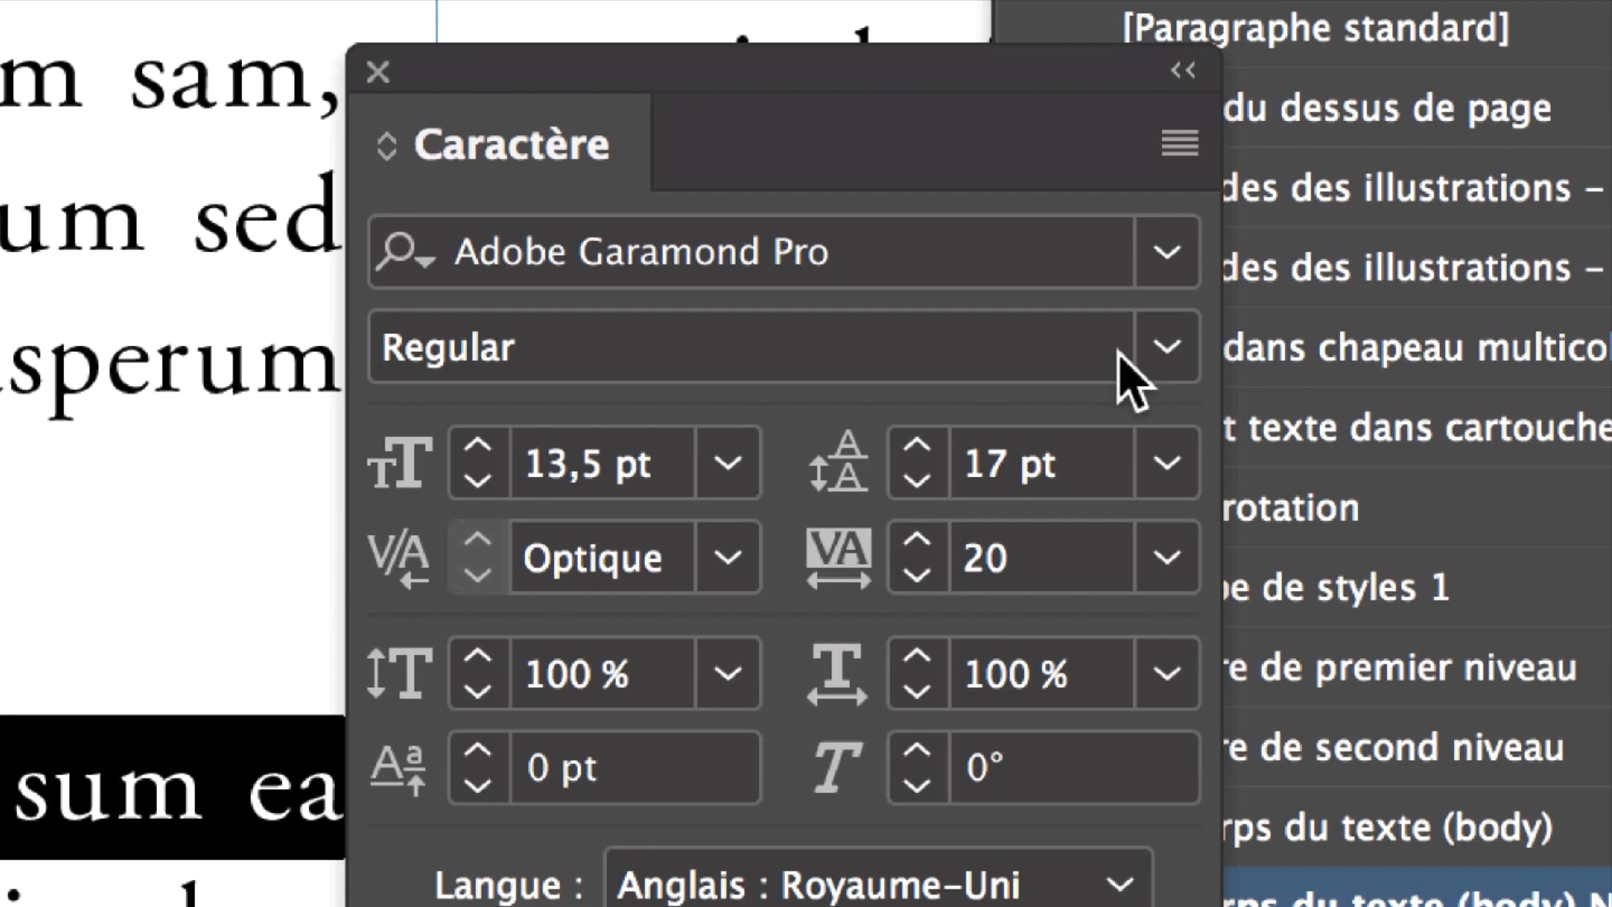
pyautogui.click(1063, 366)
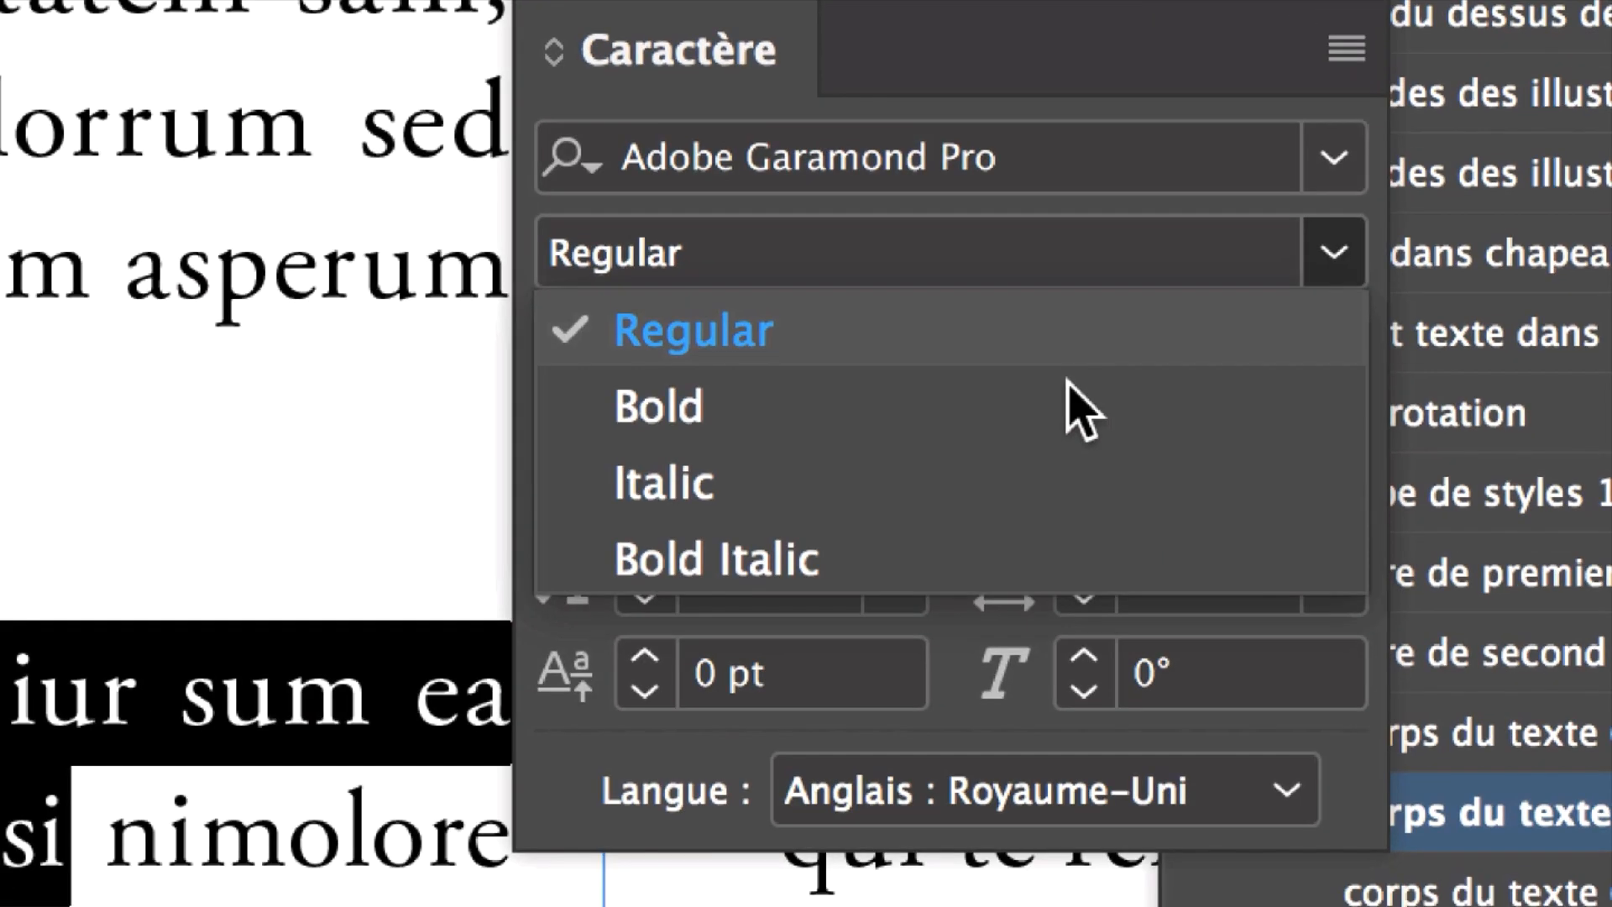
pyautogui.click(870, 497)
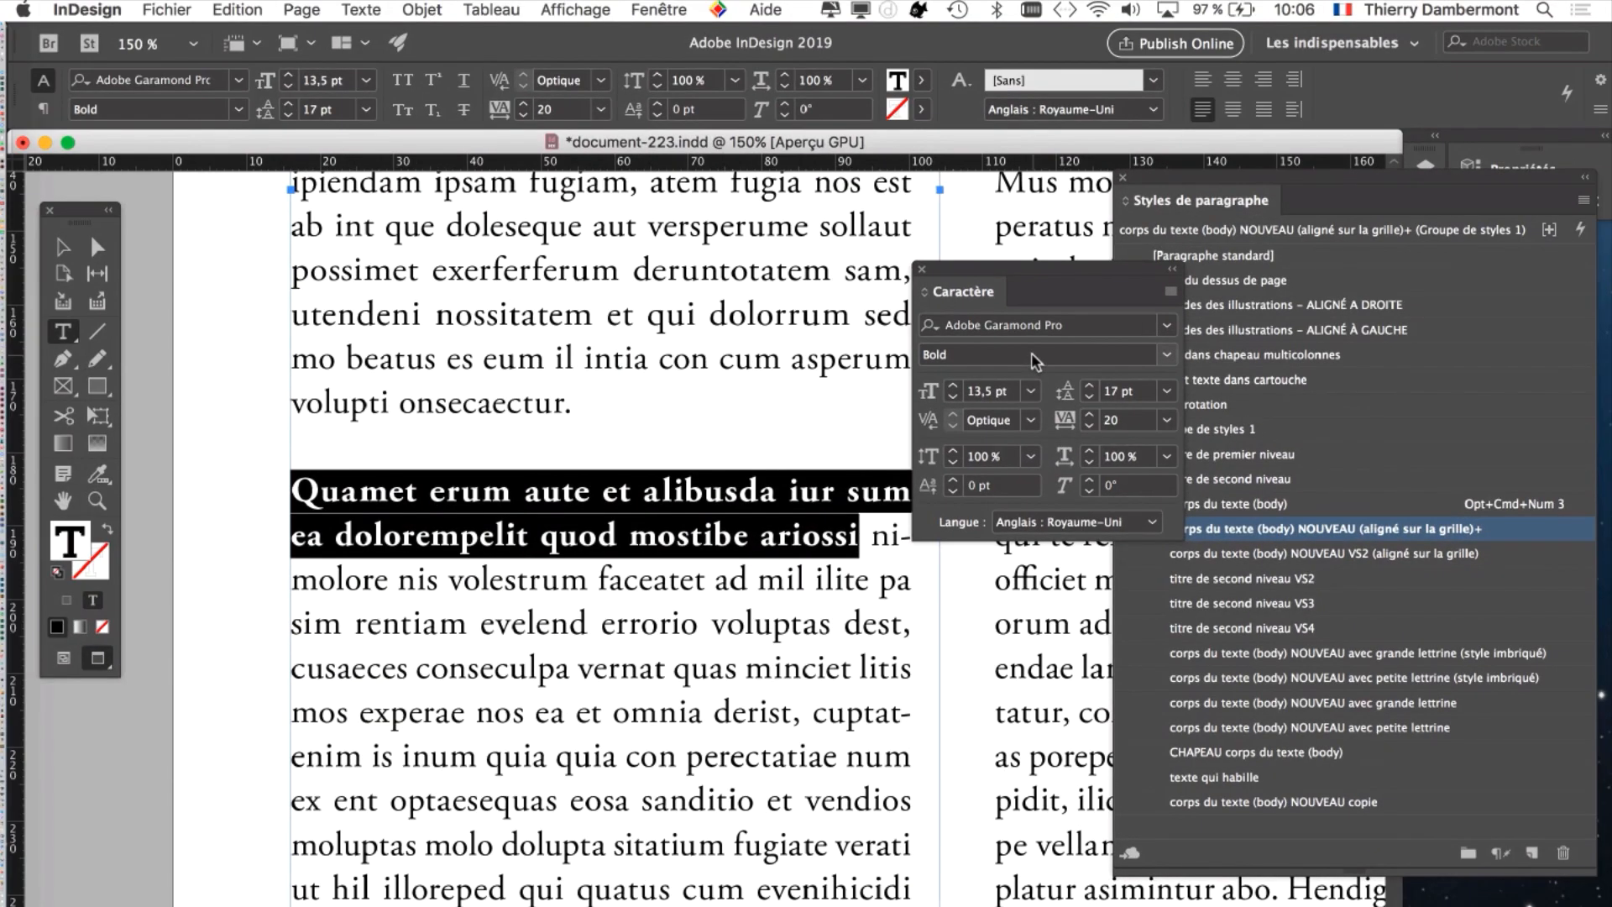
pyautogui.moveTo(1012, 277); pyautogui.dragTo(1056, 621)
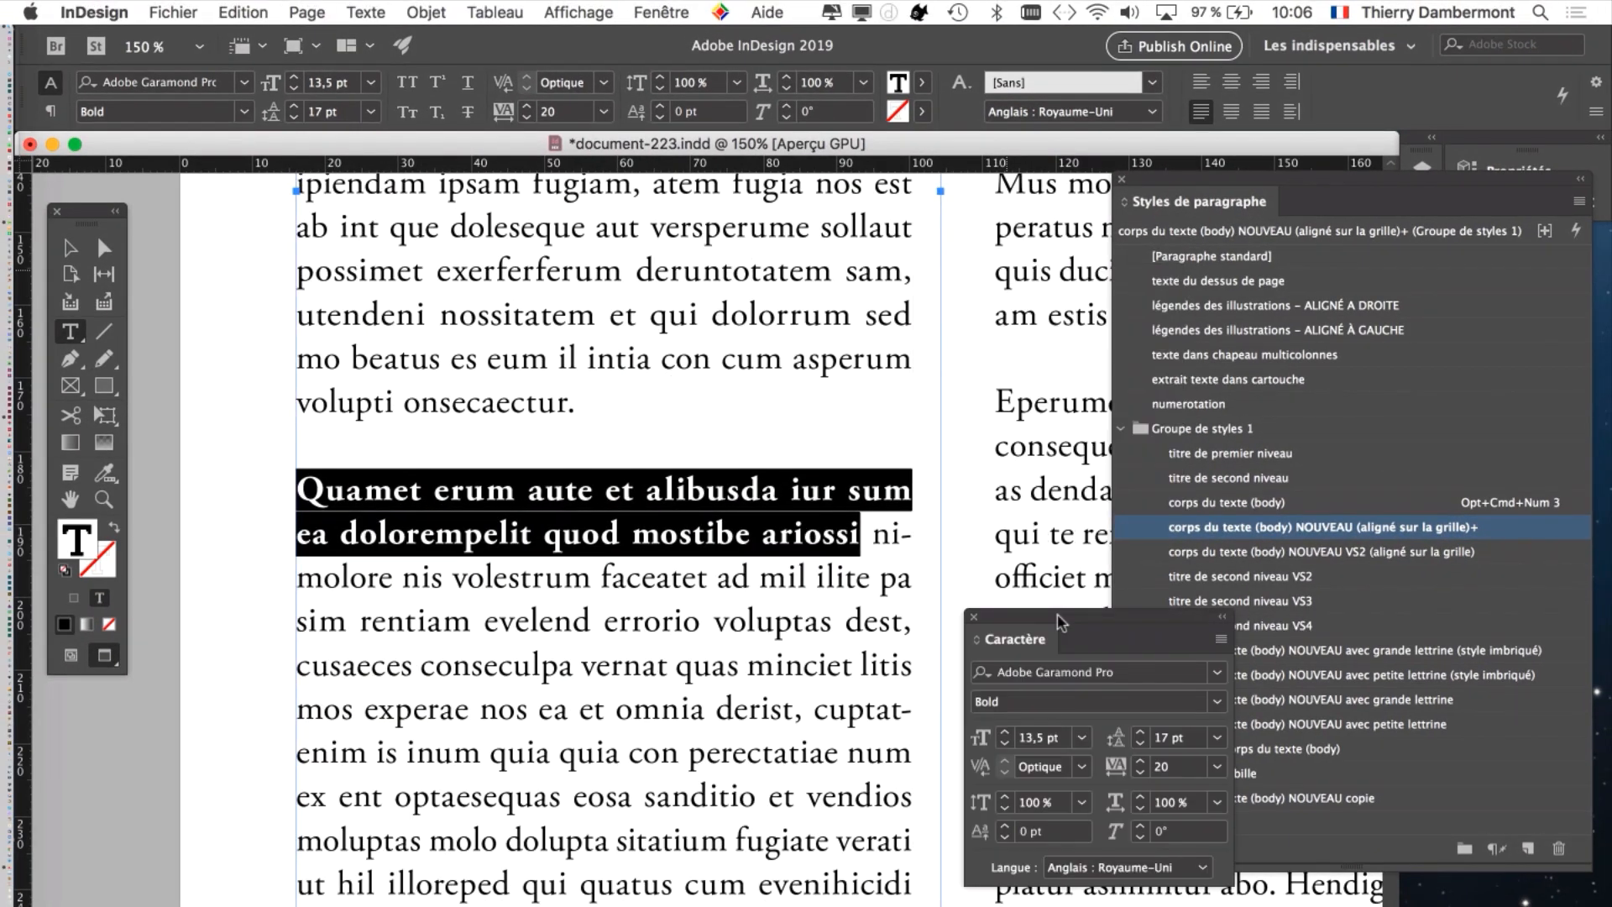
pyautogui.click(684, 601)
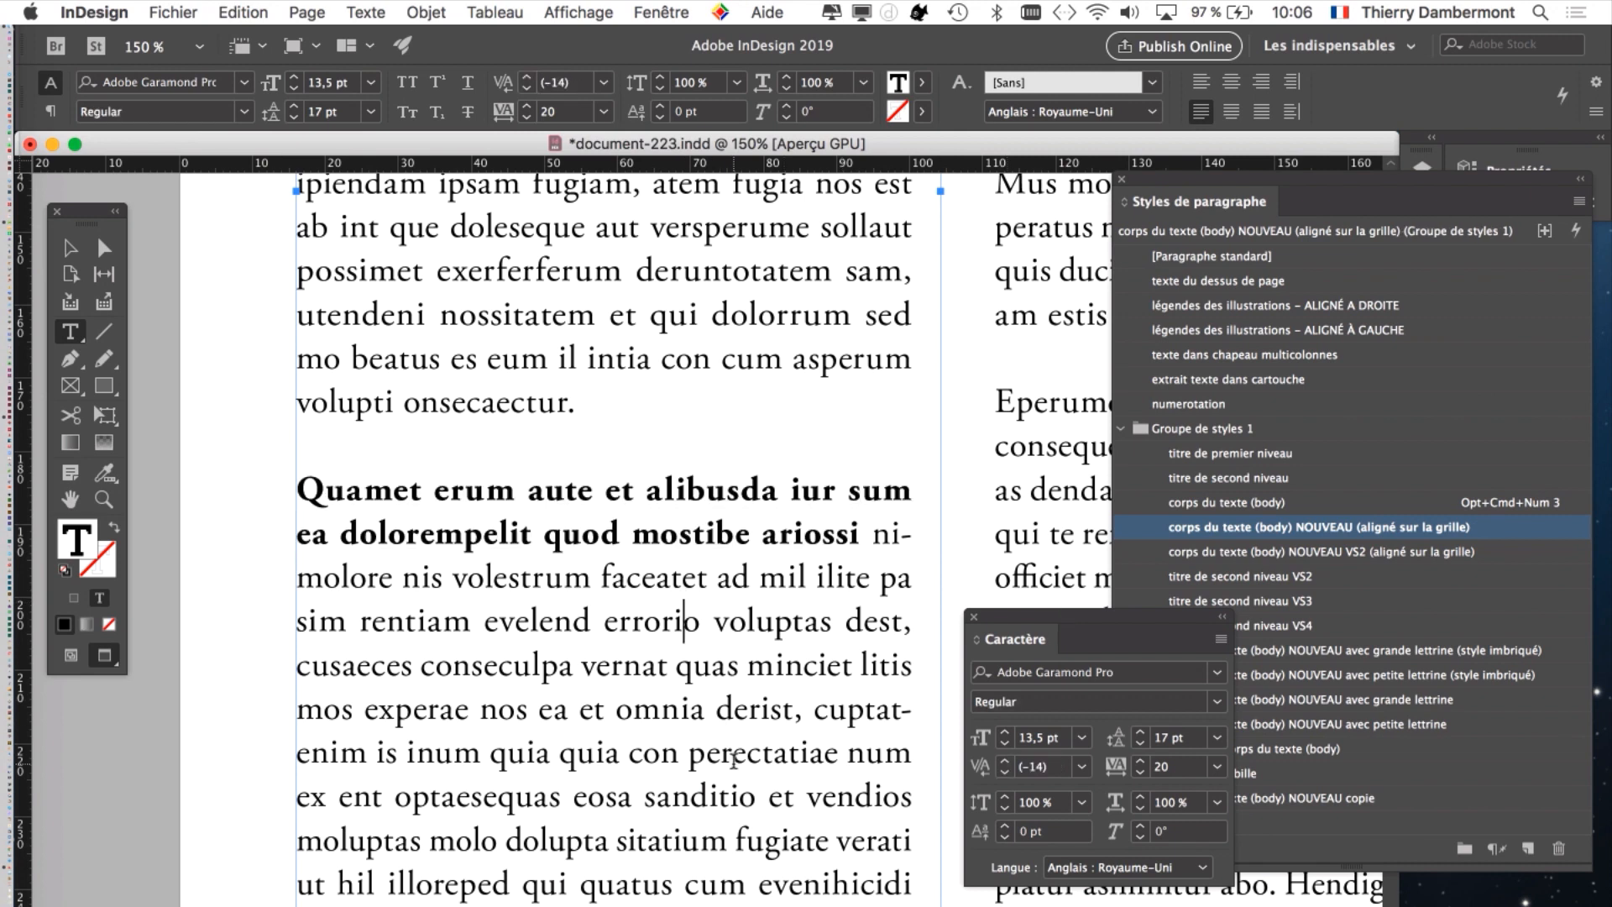
# - Delete the words "mostibe" and "quod" from the bold opening of the paragraph
pyautogui.press('super+minus')
pyautogui.press('super+minus')
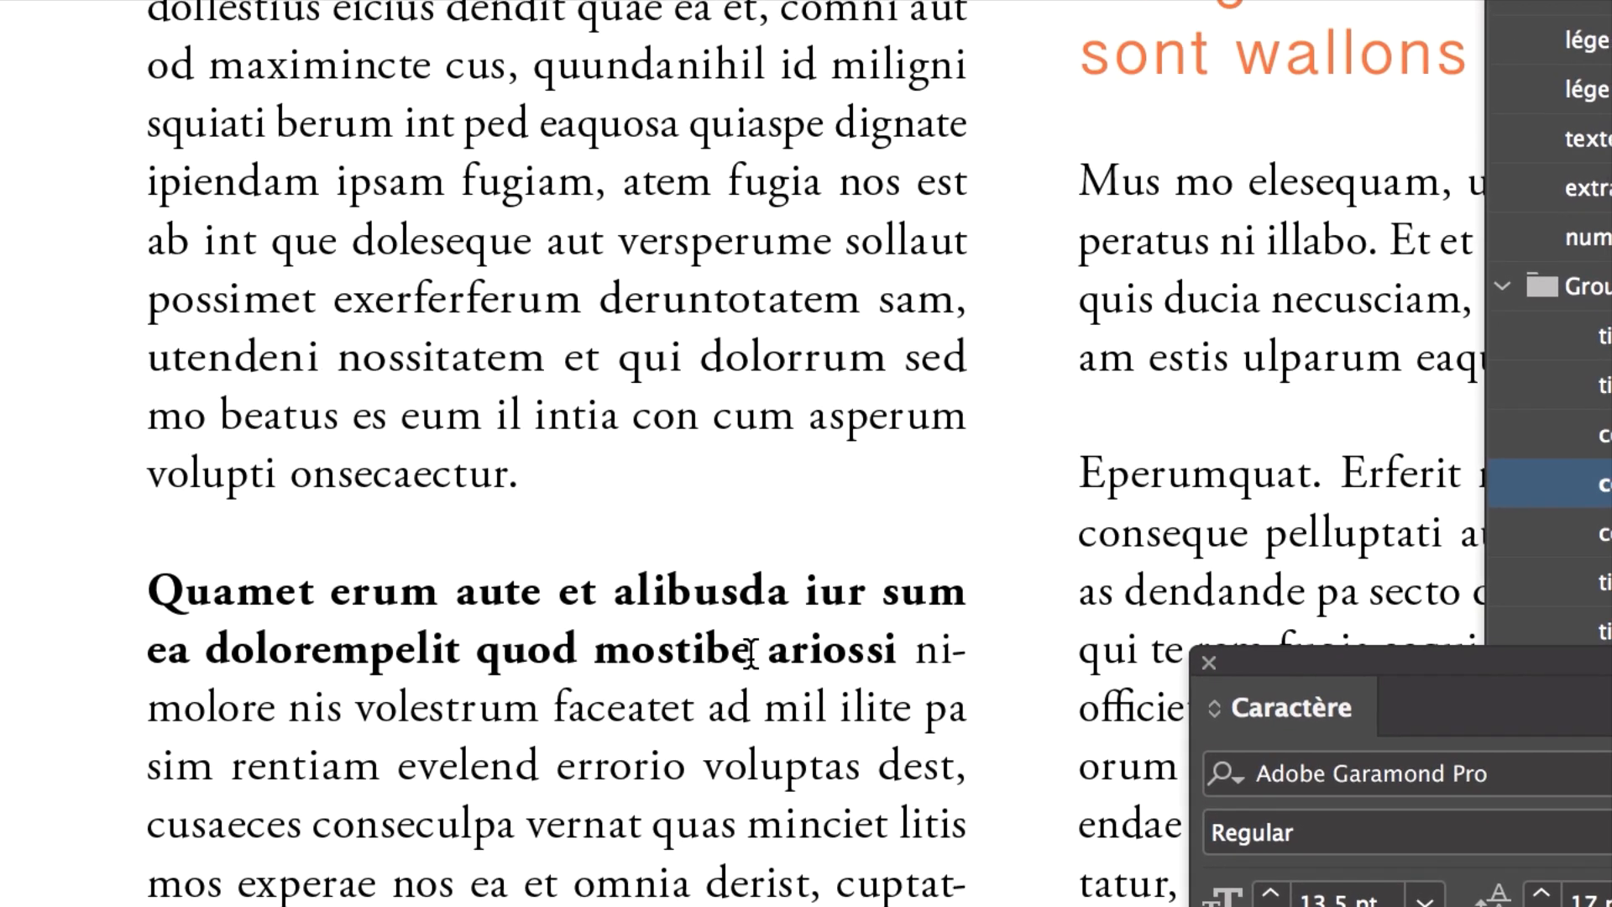
pyautogui.moveTo(727, 672); pyautogui.dragTo(583, 673)
pyautogui.press('BackSpace')
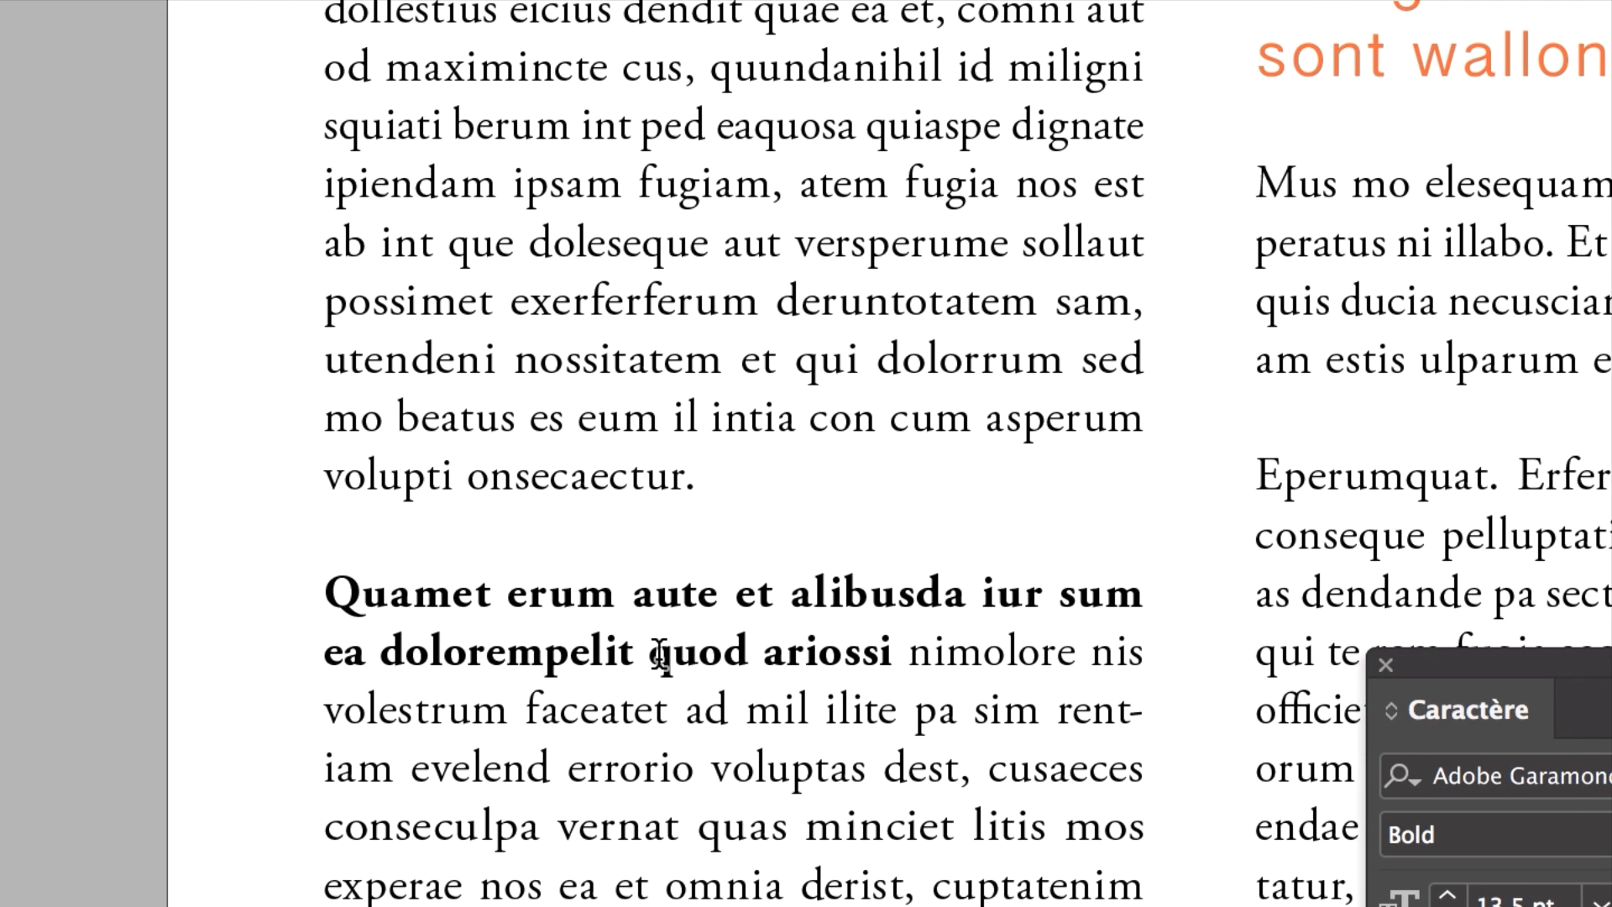
pyautogui.doubleClick(660, 653)
pyautogui.press('BackSpace')
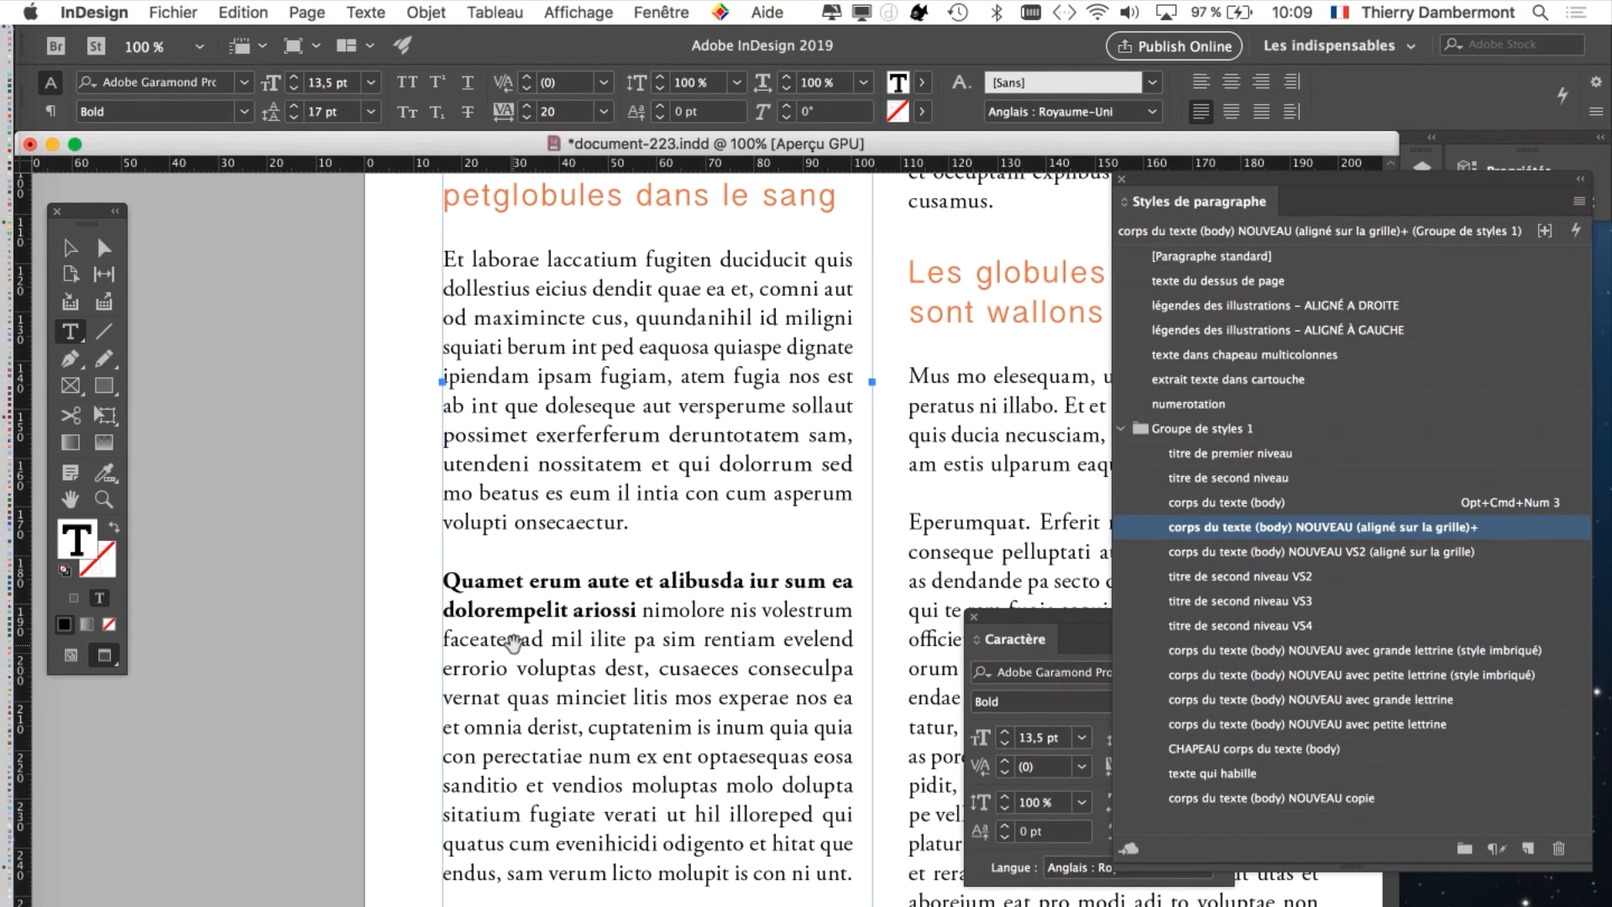
# - Reselect the bold words from "Quamet" to "ariossi" and bring the paragraph styles list in front of the repositioned Character panel
pyautogui.press('super+equal')
pyautogui.press('super+equal')
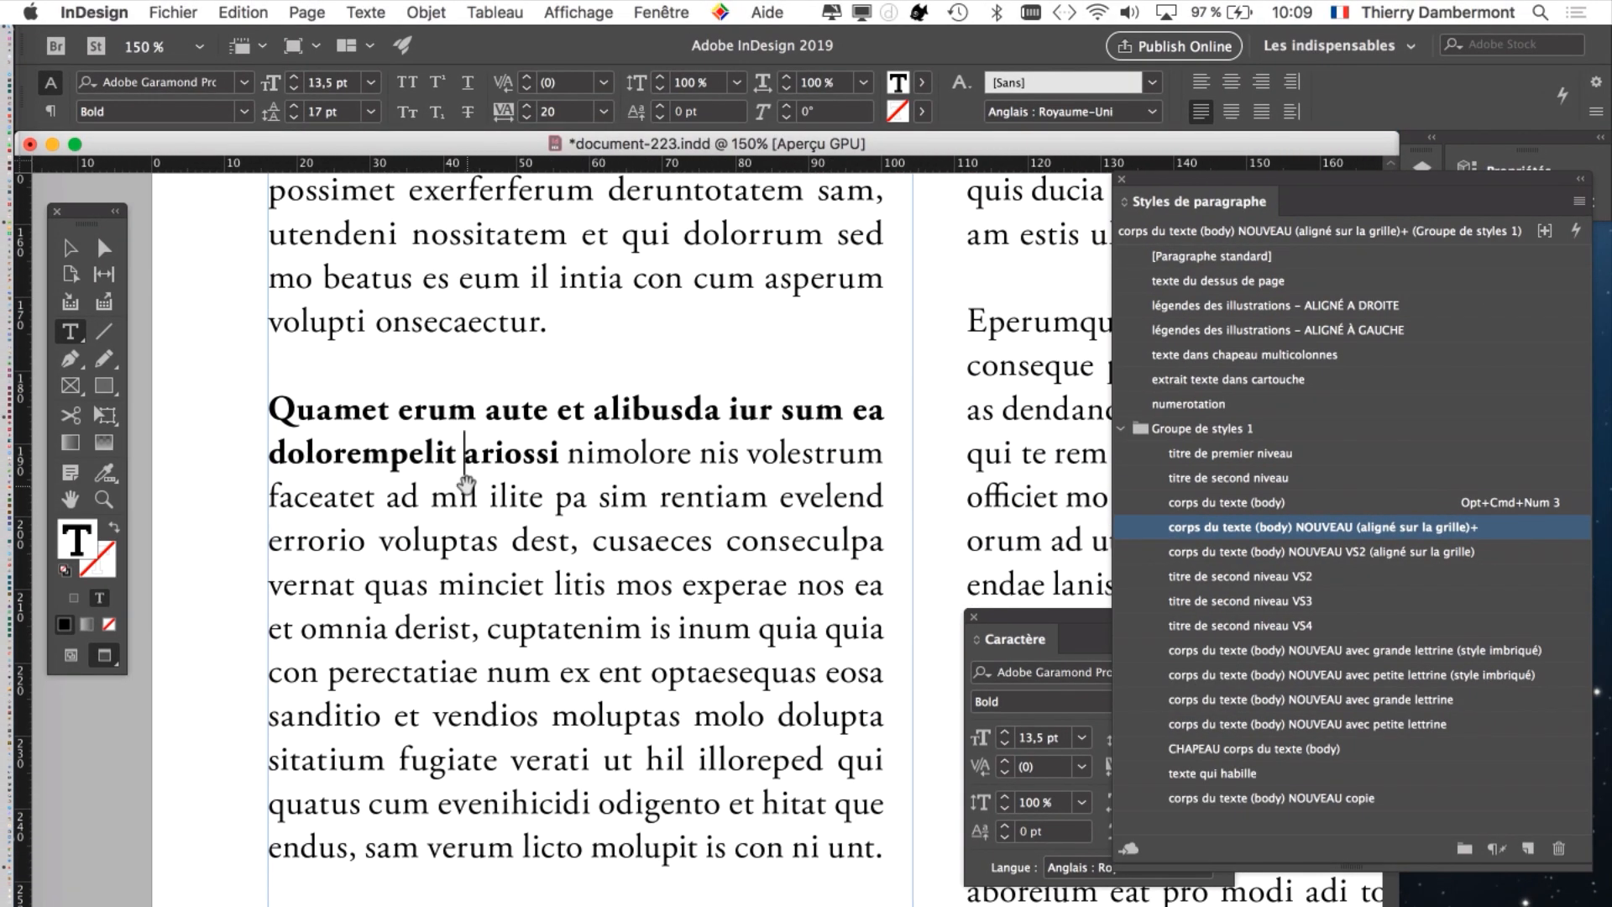
pyautogui.moveTo(1018, 618); pyautogui.dragTo(1005, 280)
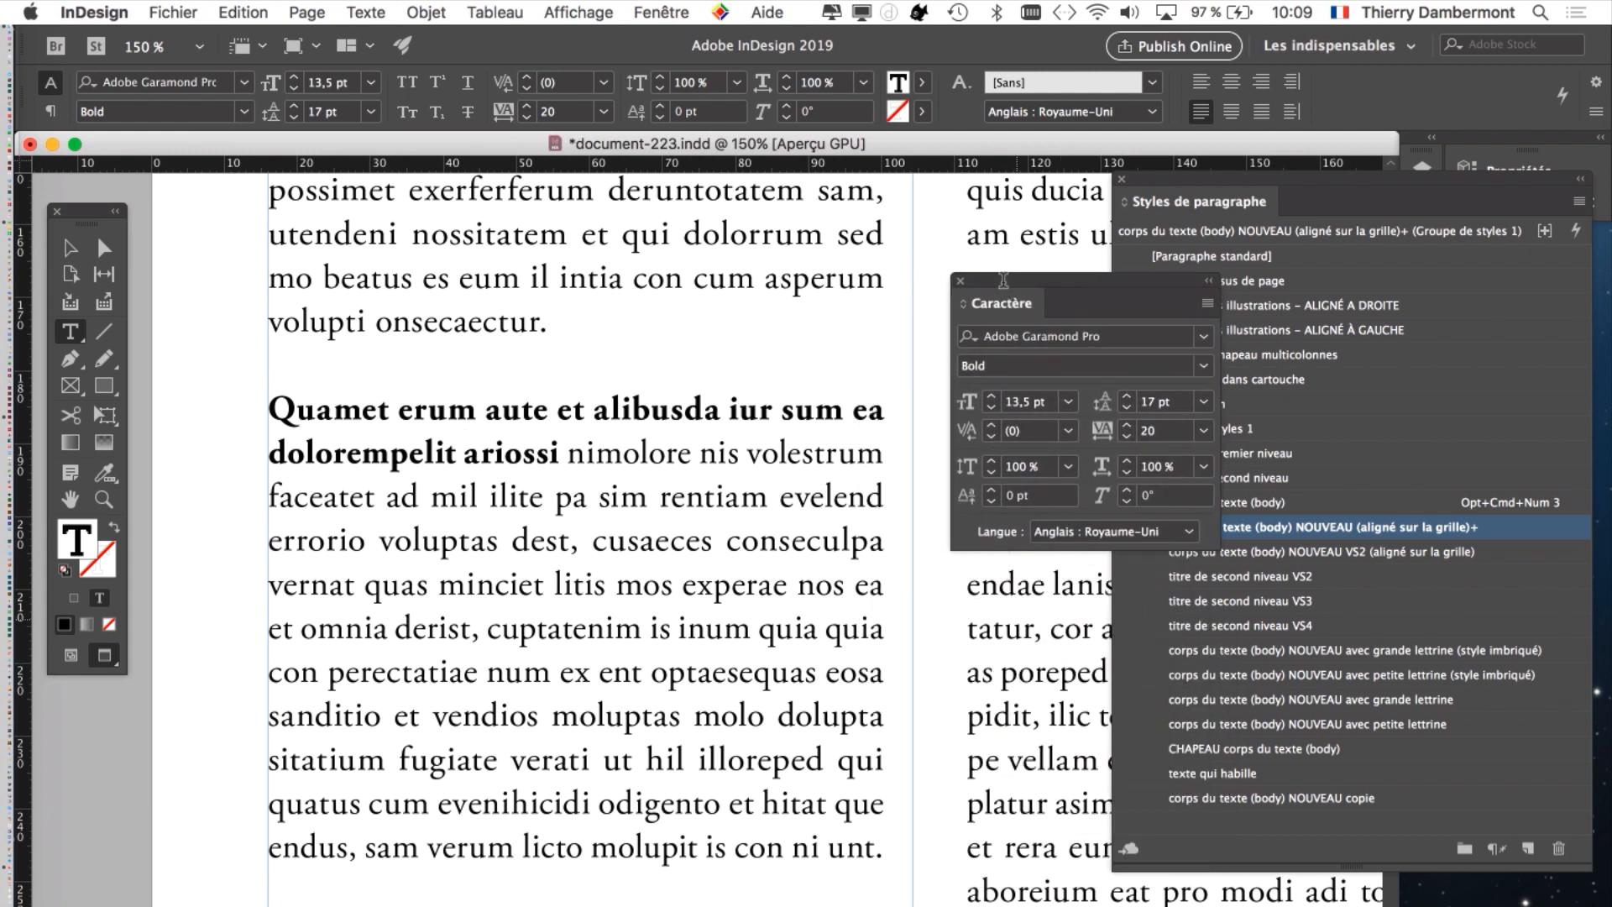
pyautogui.moveTo(271, 411); pyautogui.dragTo(563, 435)
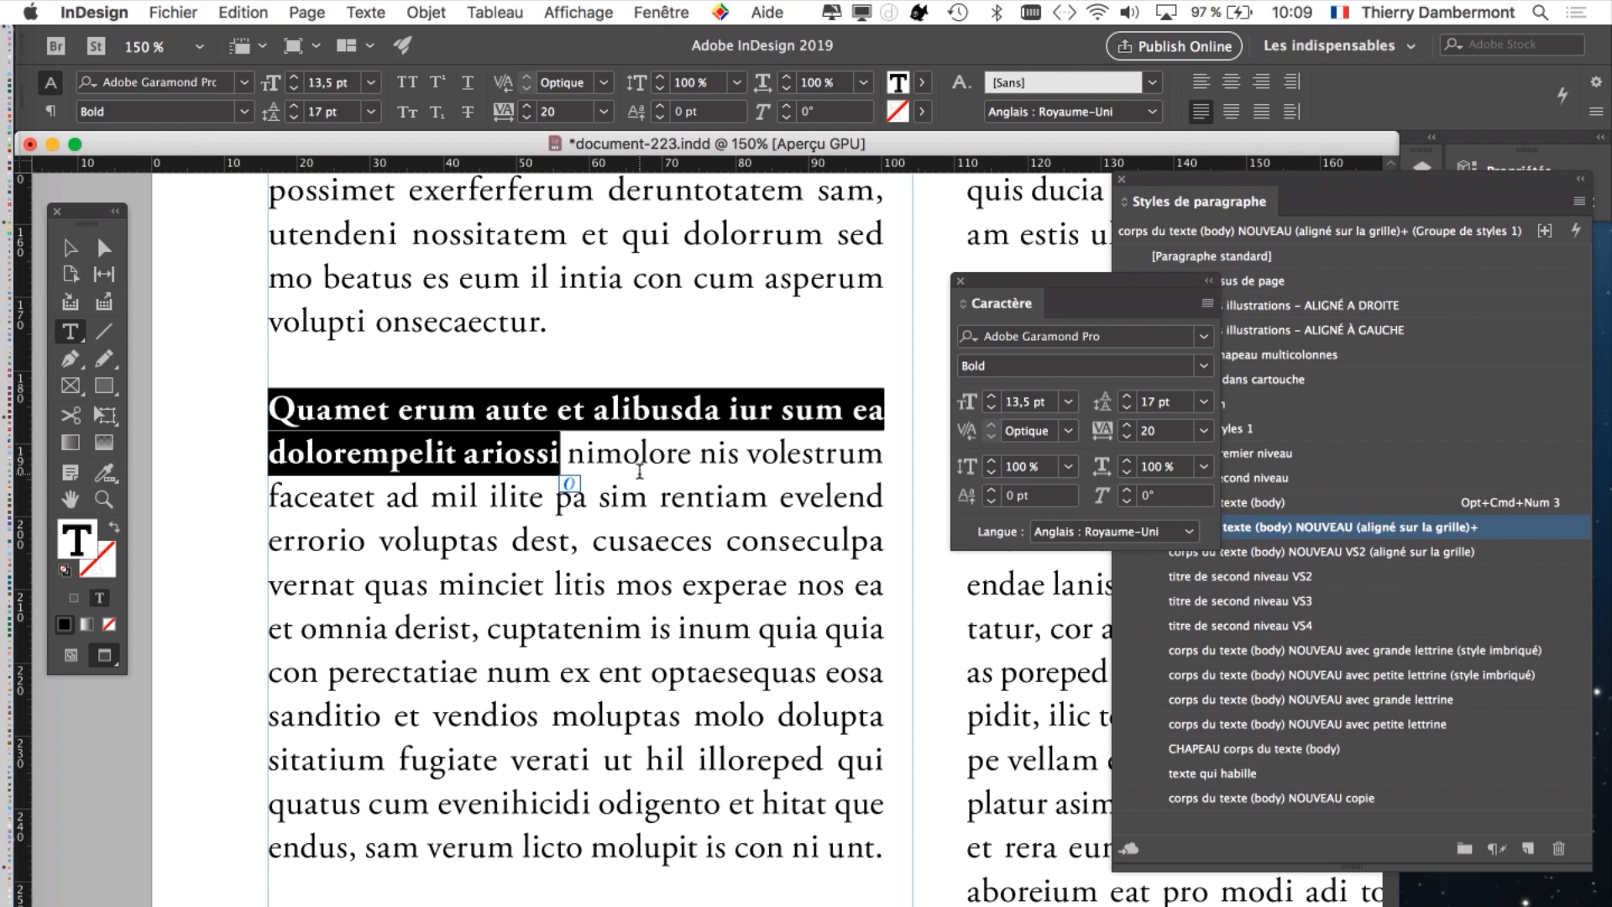
pyautogui.press('super+F11')
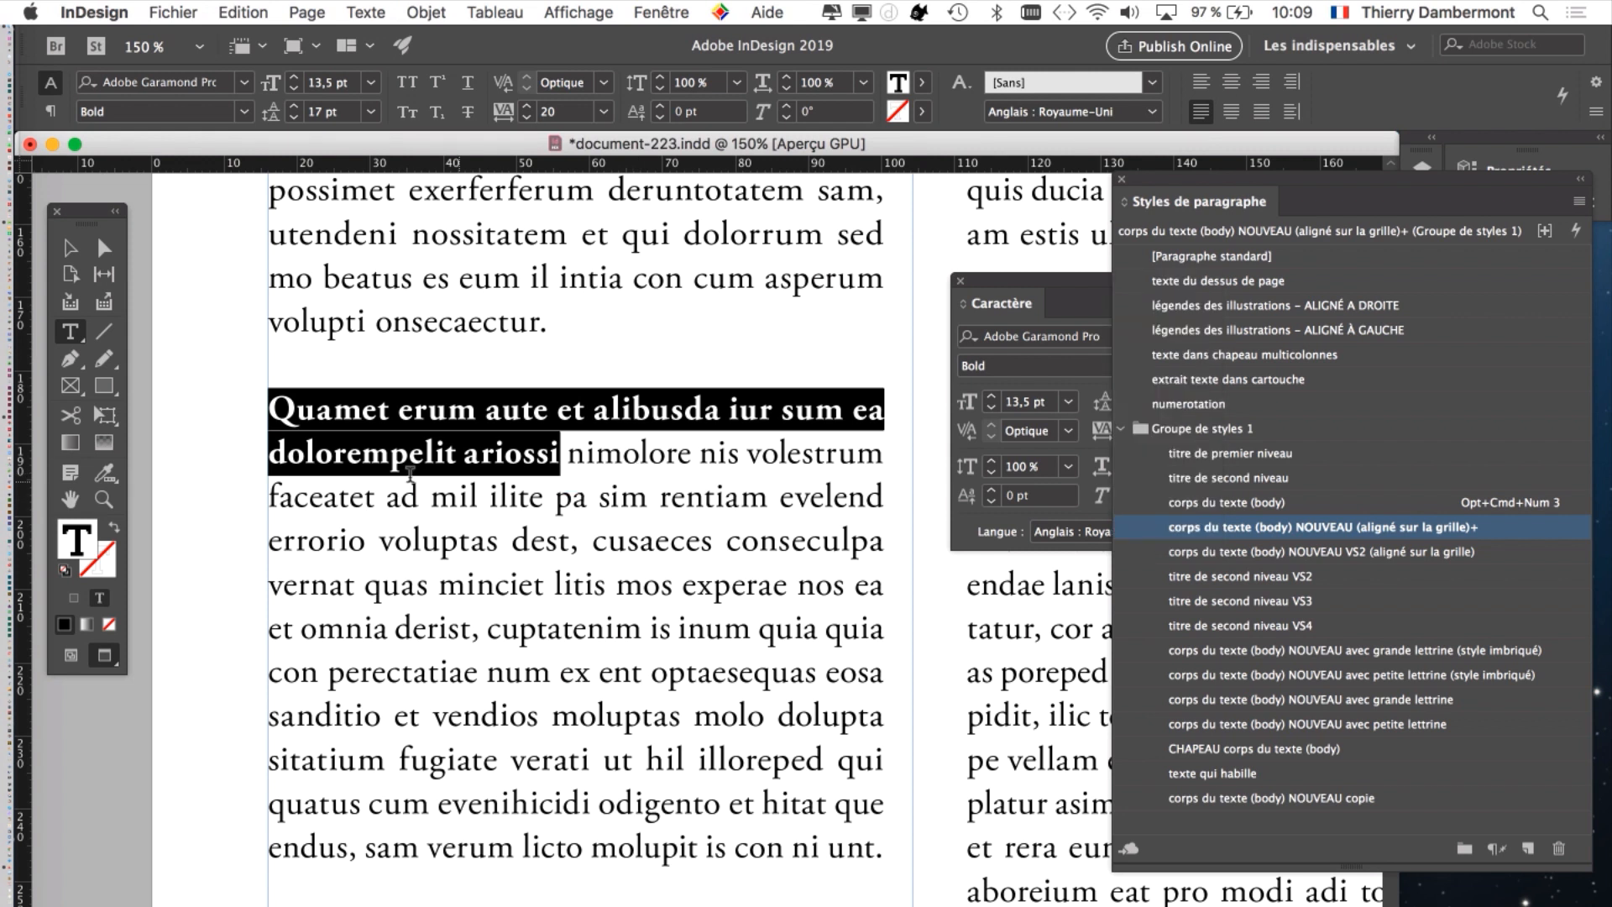
# - Display the Nuancier swatches panel, enlarge it to show more of its colours, and place it over the text columns
pyautogui.scroll(-3, 639, 415)
pyautogui.hscroll(2, 638, 416)
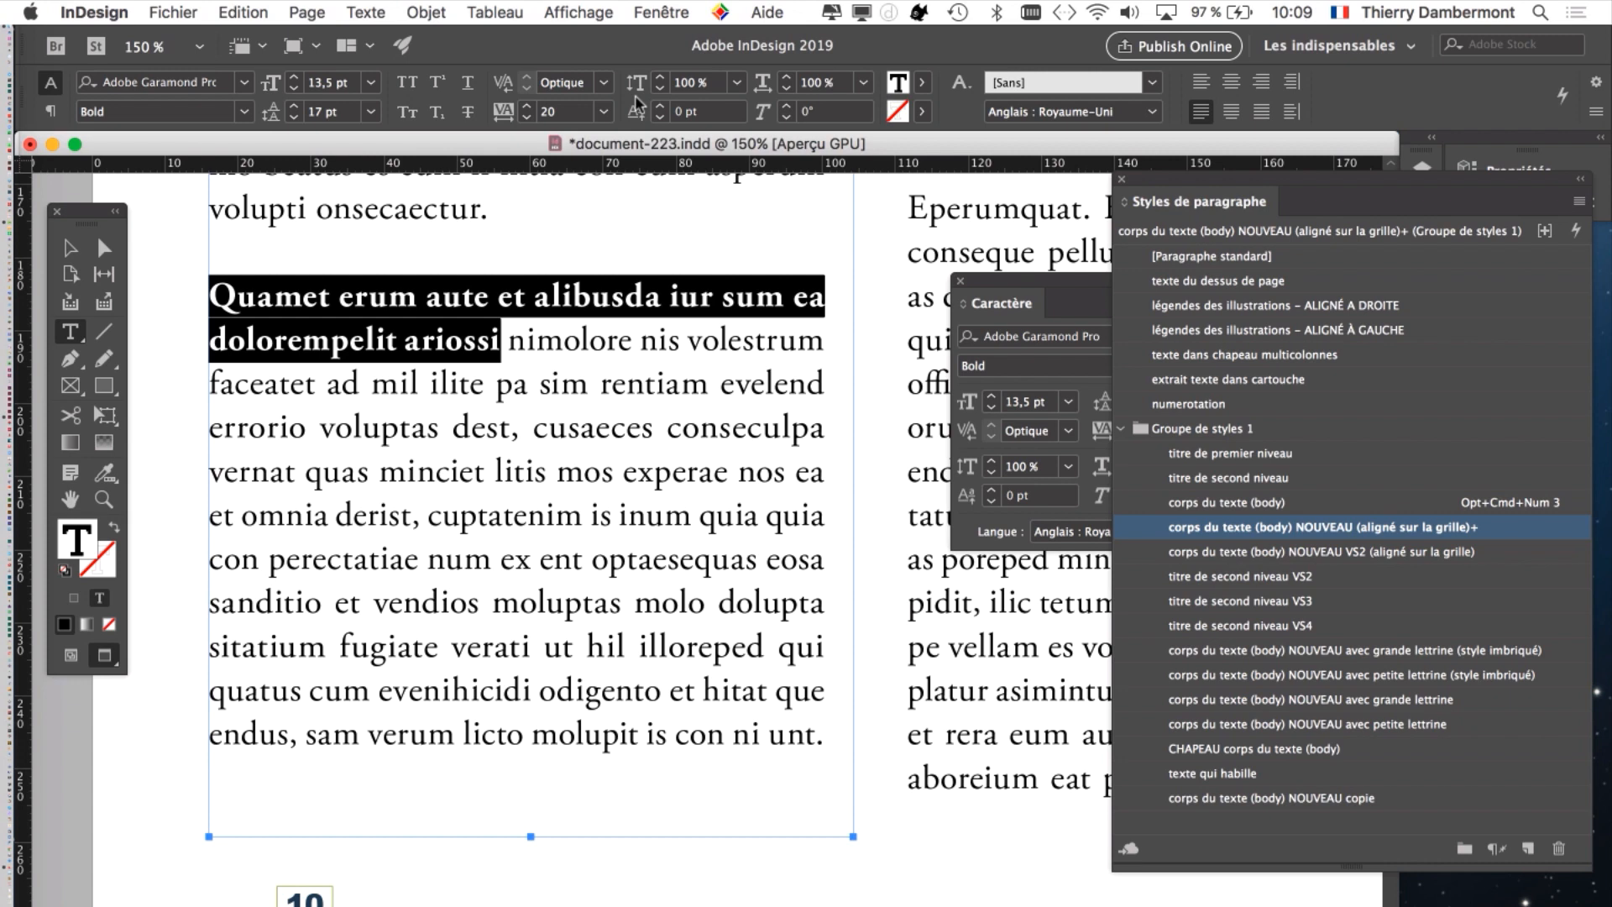
pyautogui.click(655, 12)
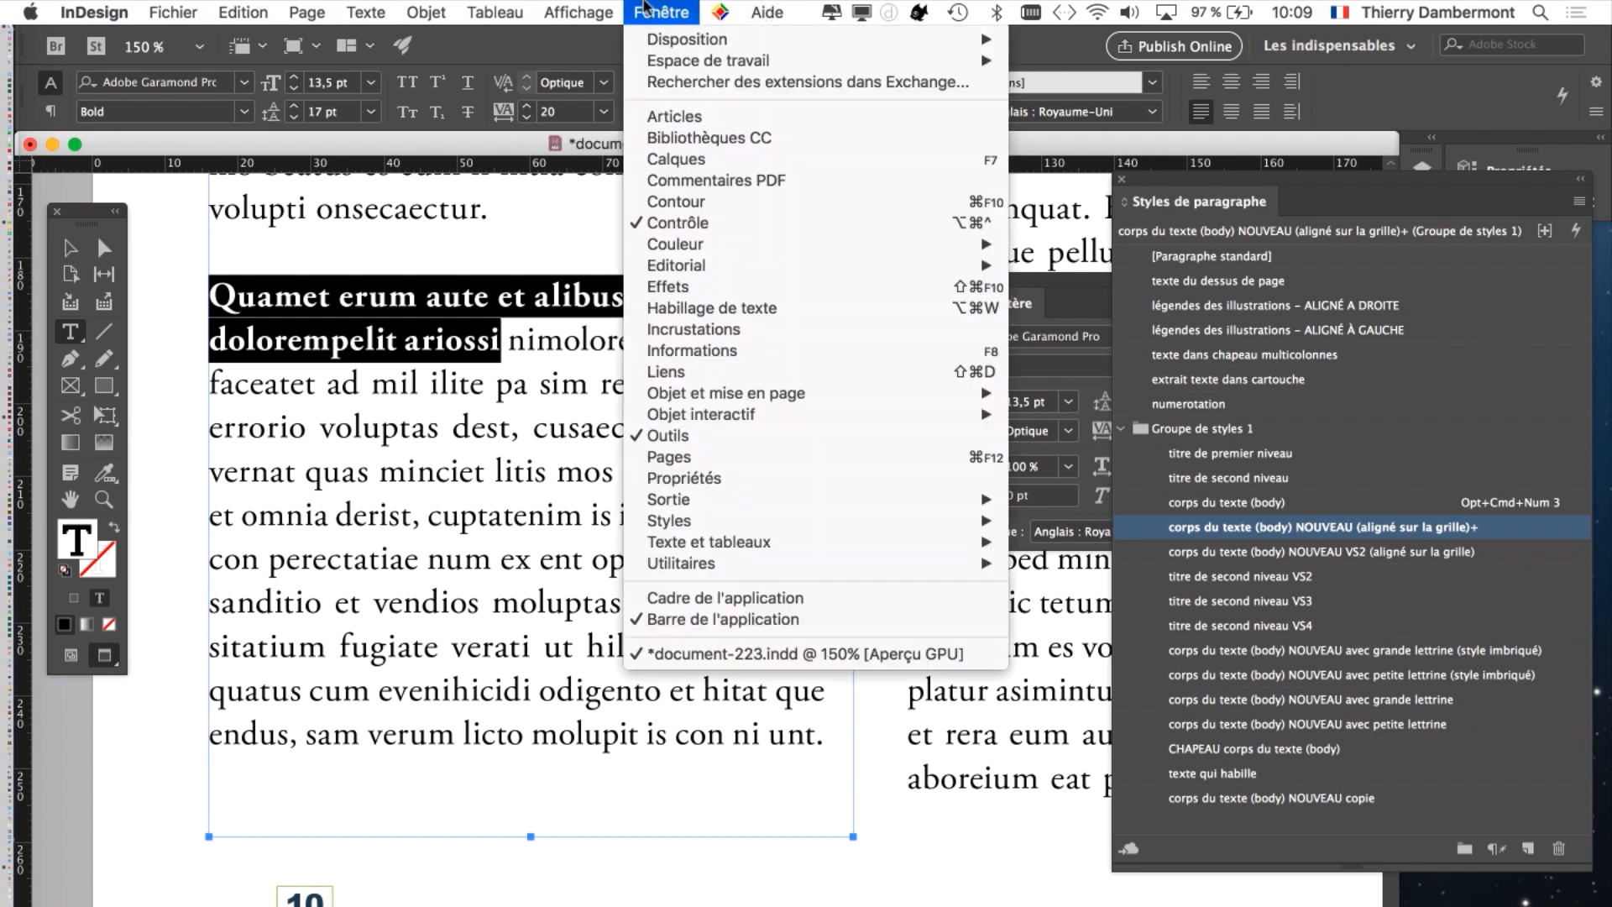
pyautogui.moveTo(695, 244)
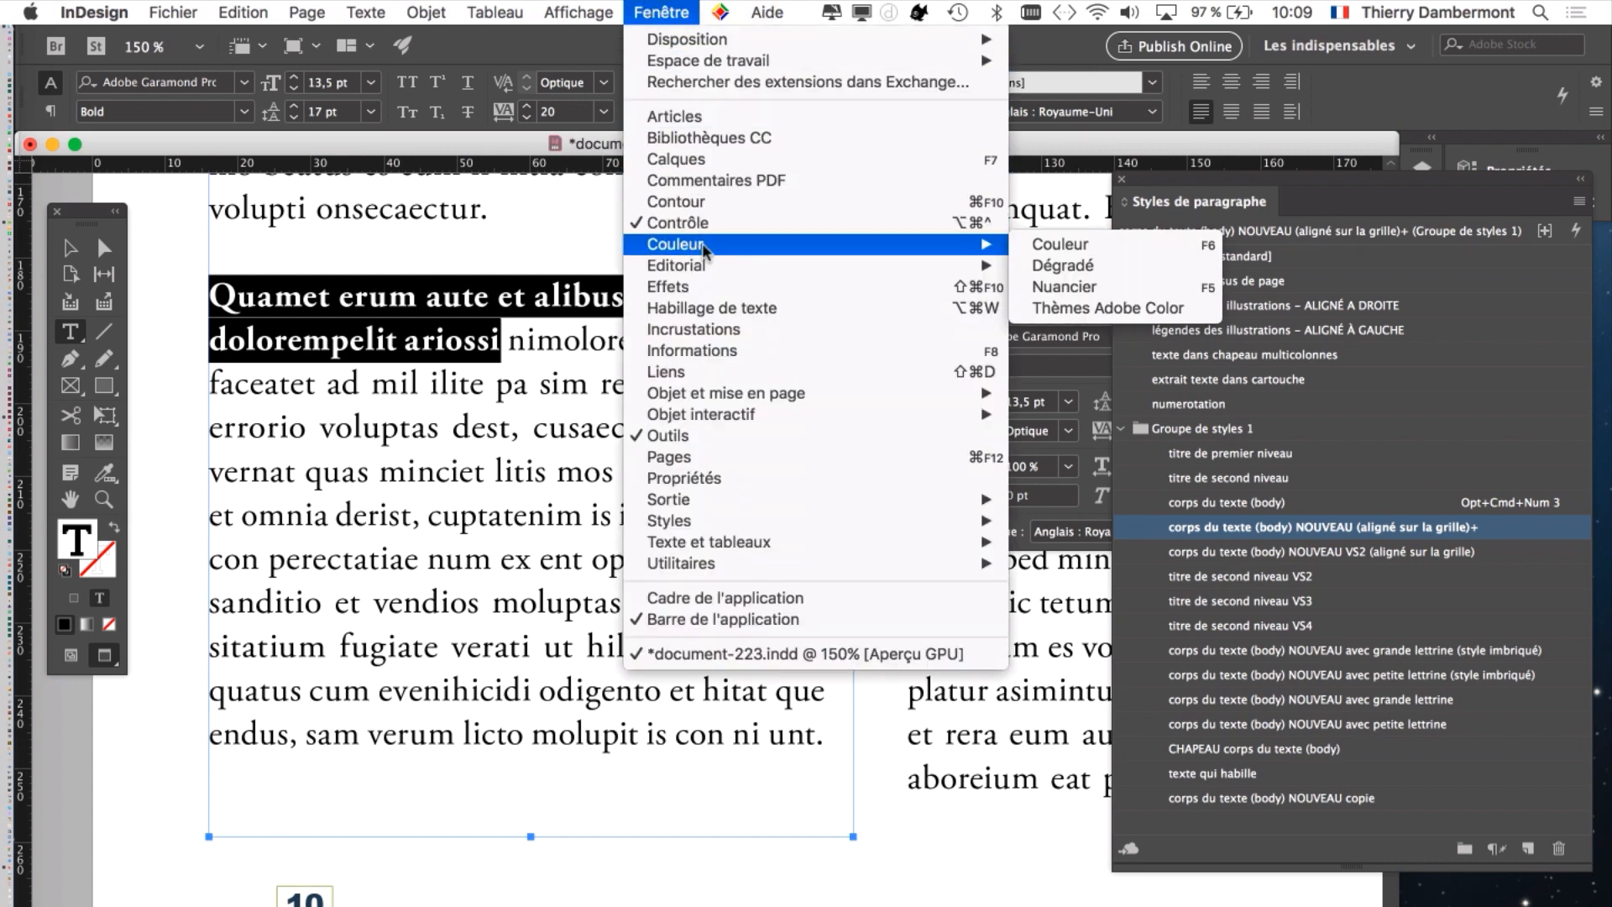
pyautogui.click(1106, 288)
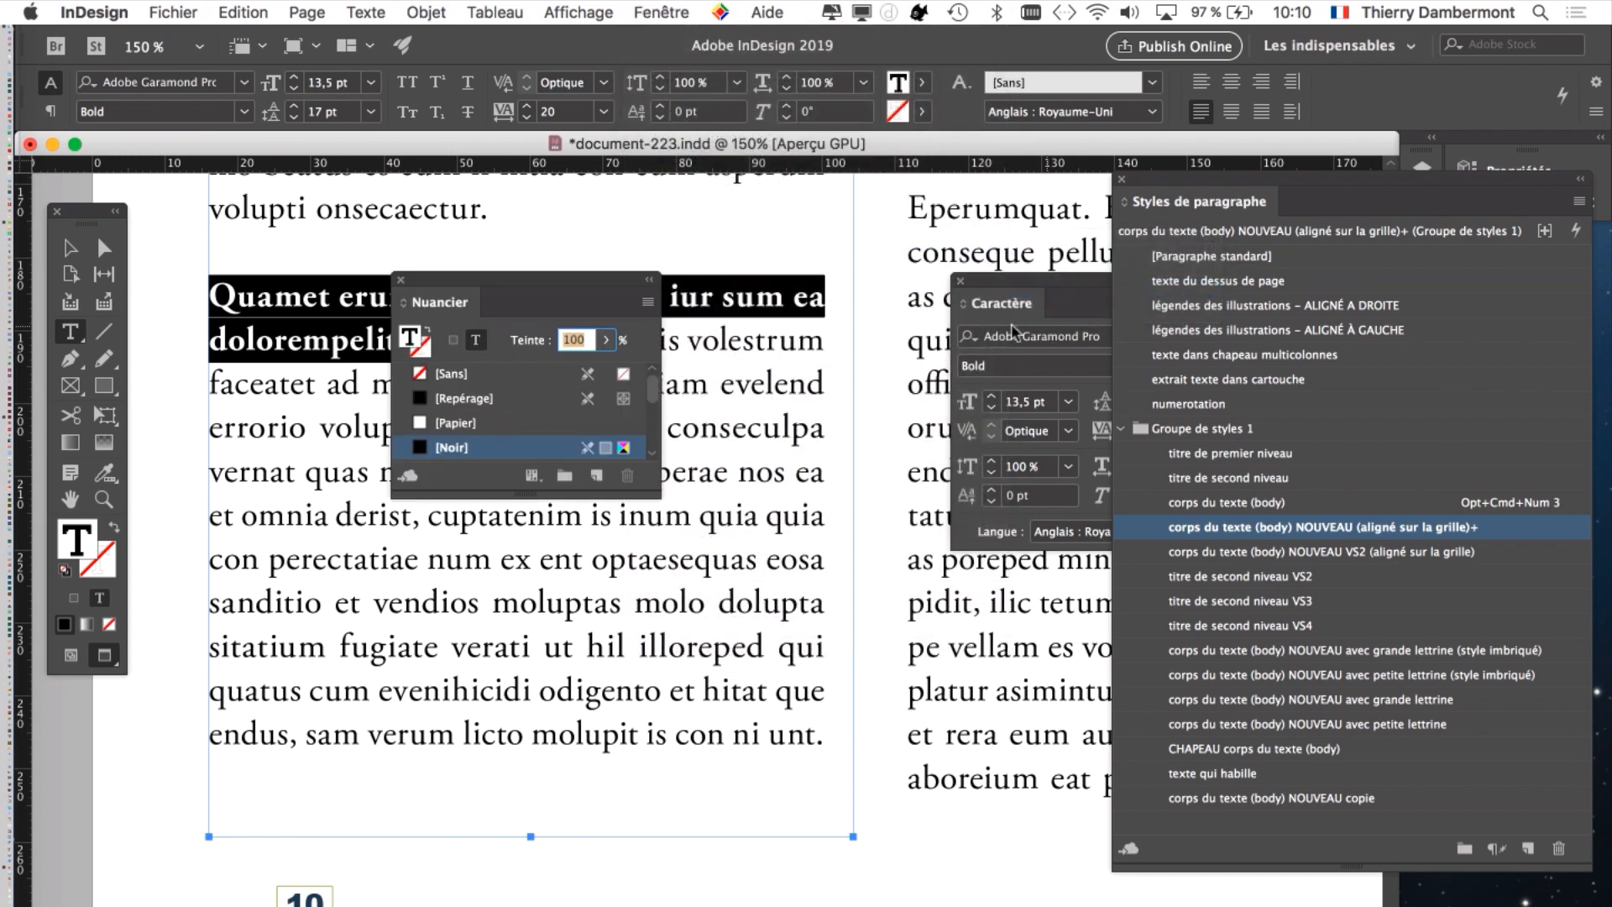
pyautogui.moveTo(506, 292); pyautogui.dragTo(727, 178)
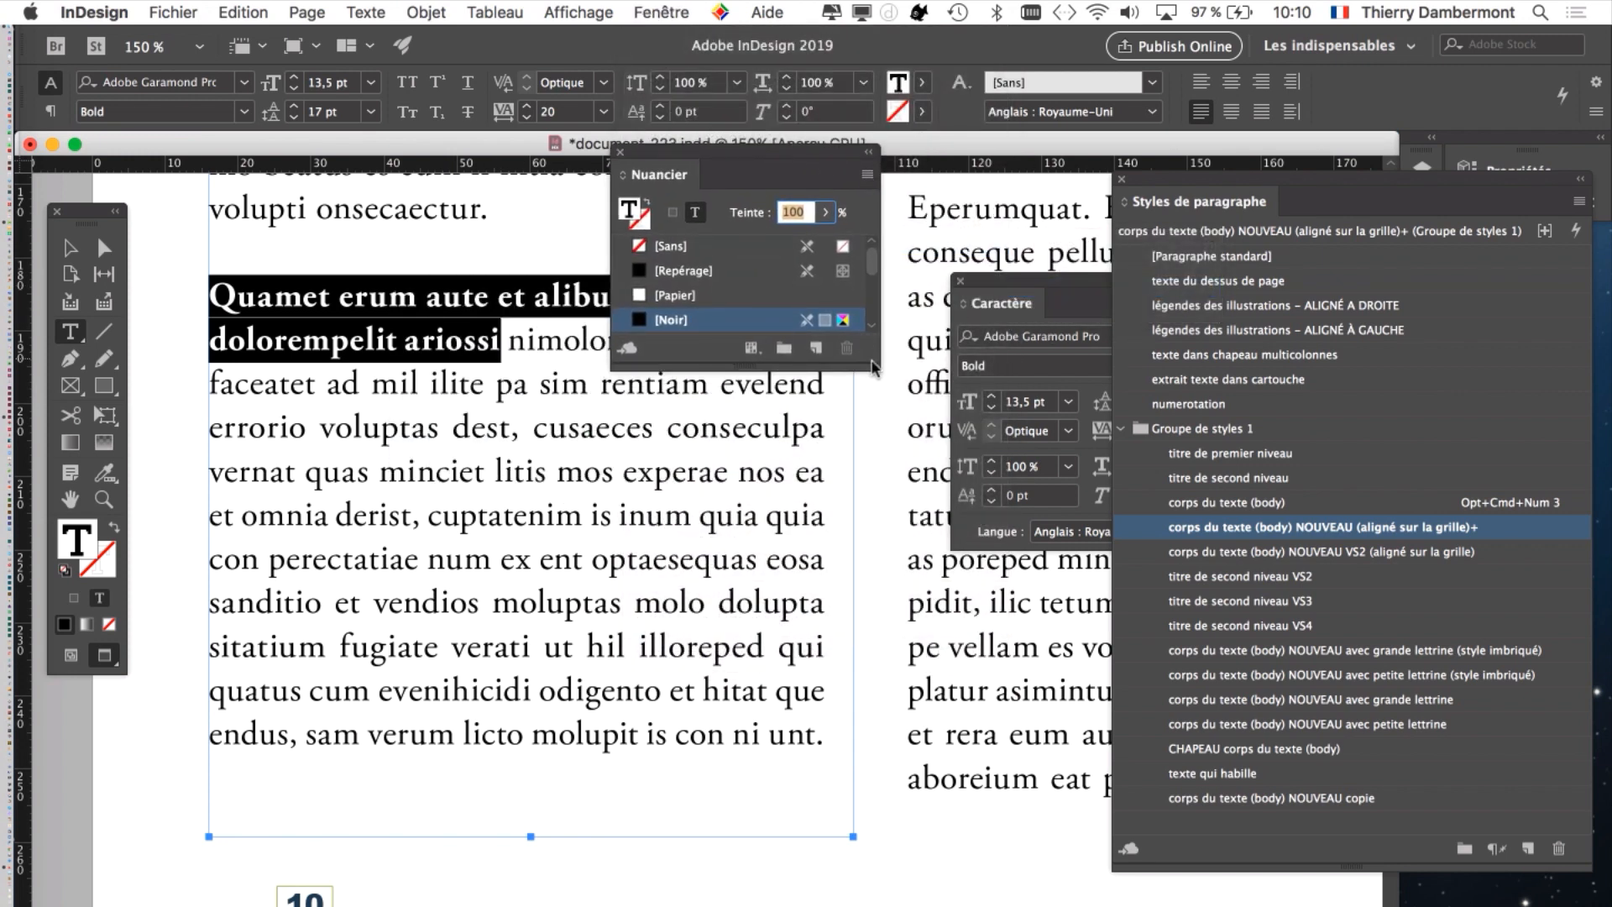
pyautogui.moveTo(873, 363); pyautogui.dragTo(954, 869)
pyautogui.scroll(-2, 852, 730)
pyautogui.scroll(2, 852, 730)
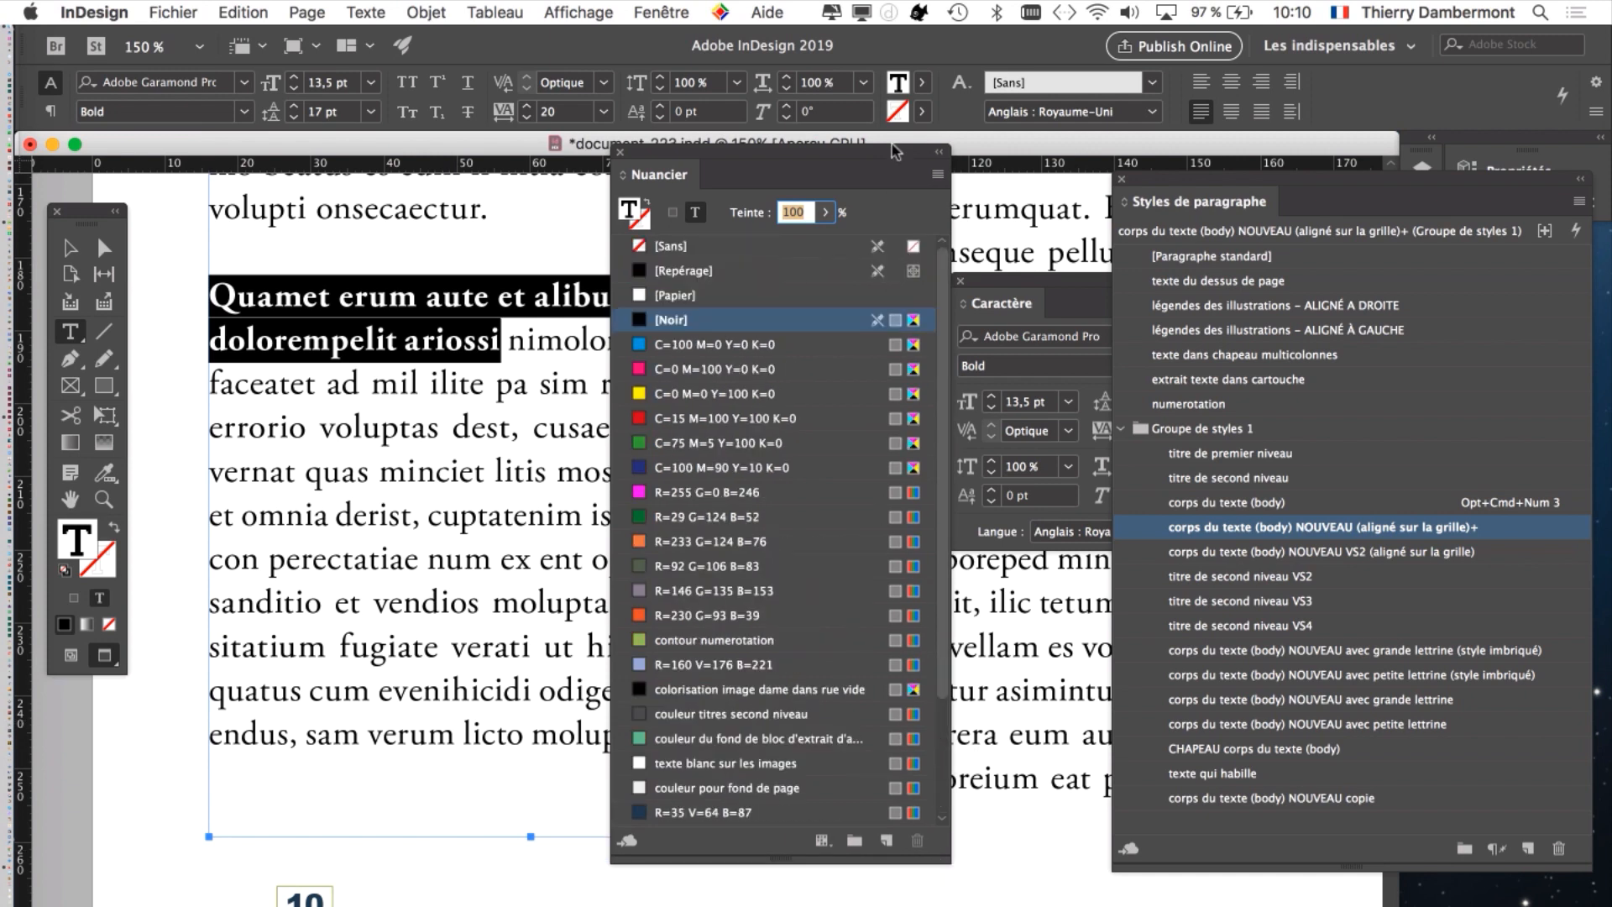
pyautogui.moveTo(889, 154); pyautogui.dragTo(813, 208)
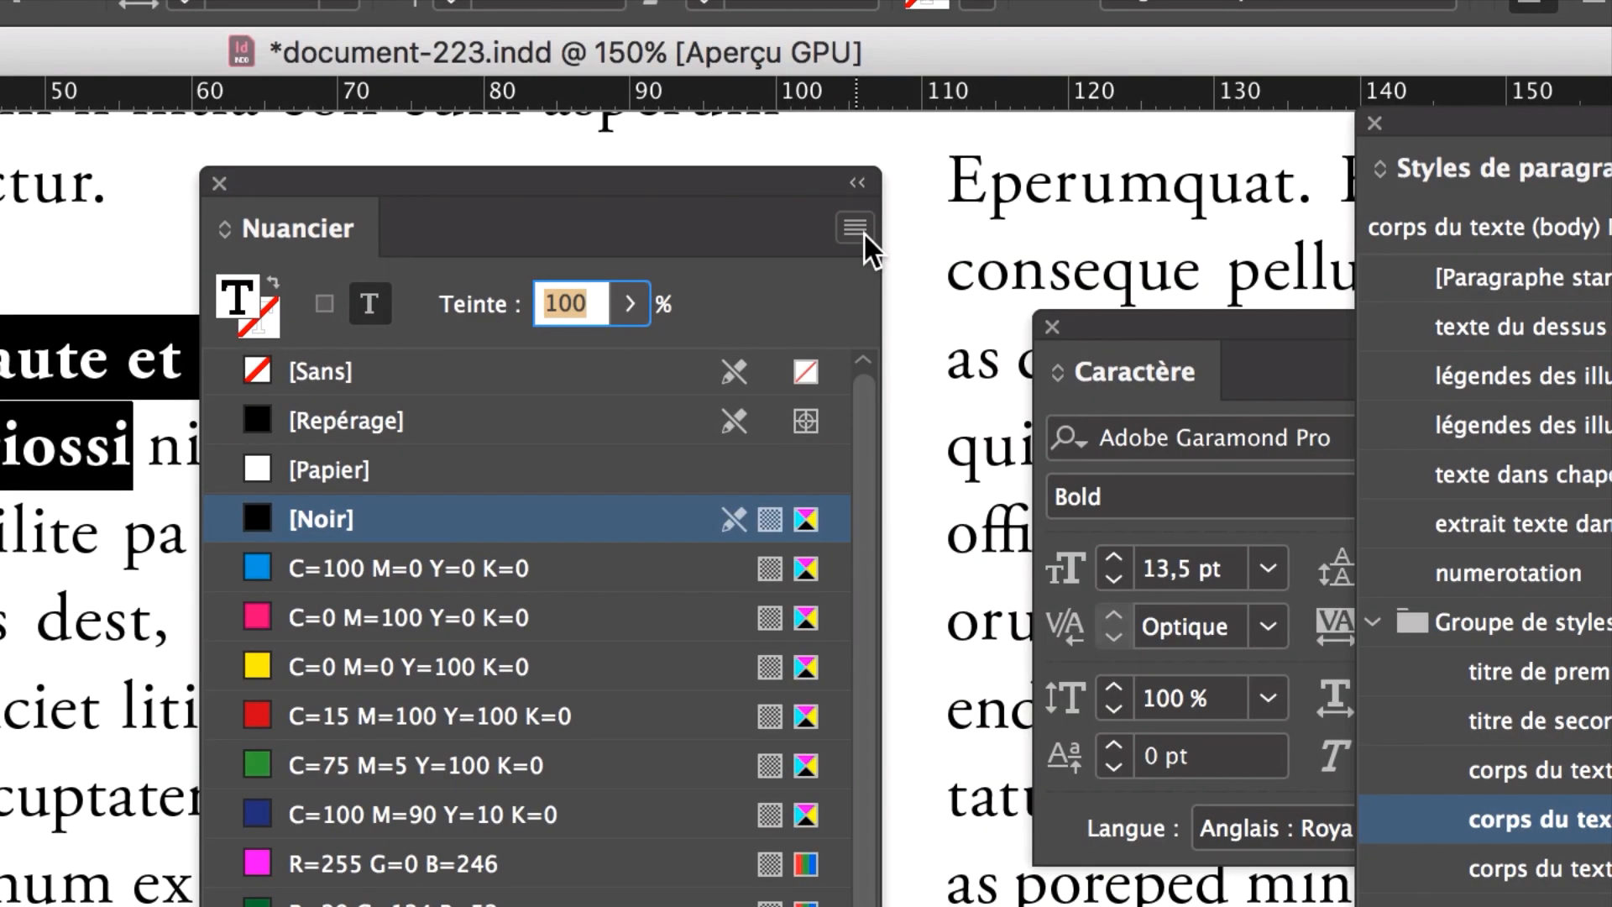
# - Start a new process colour swatch for the selected bold words and set its colour mode to RVB
pyautogui.click(863, 230)
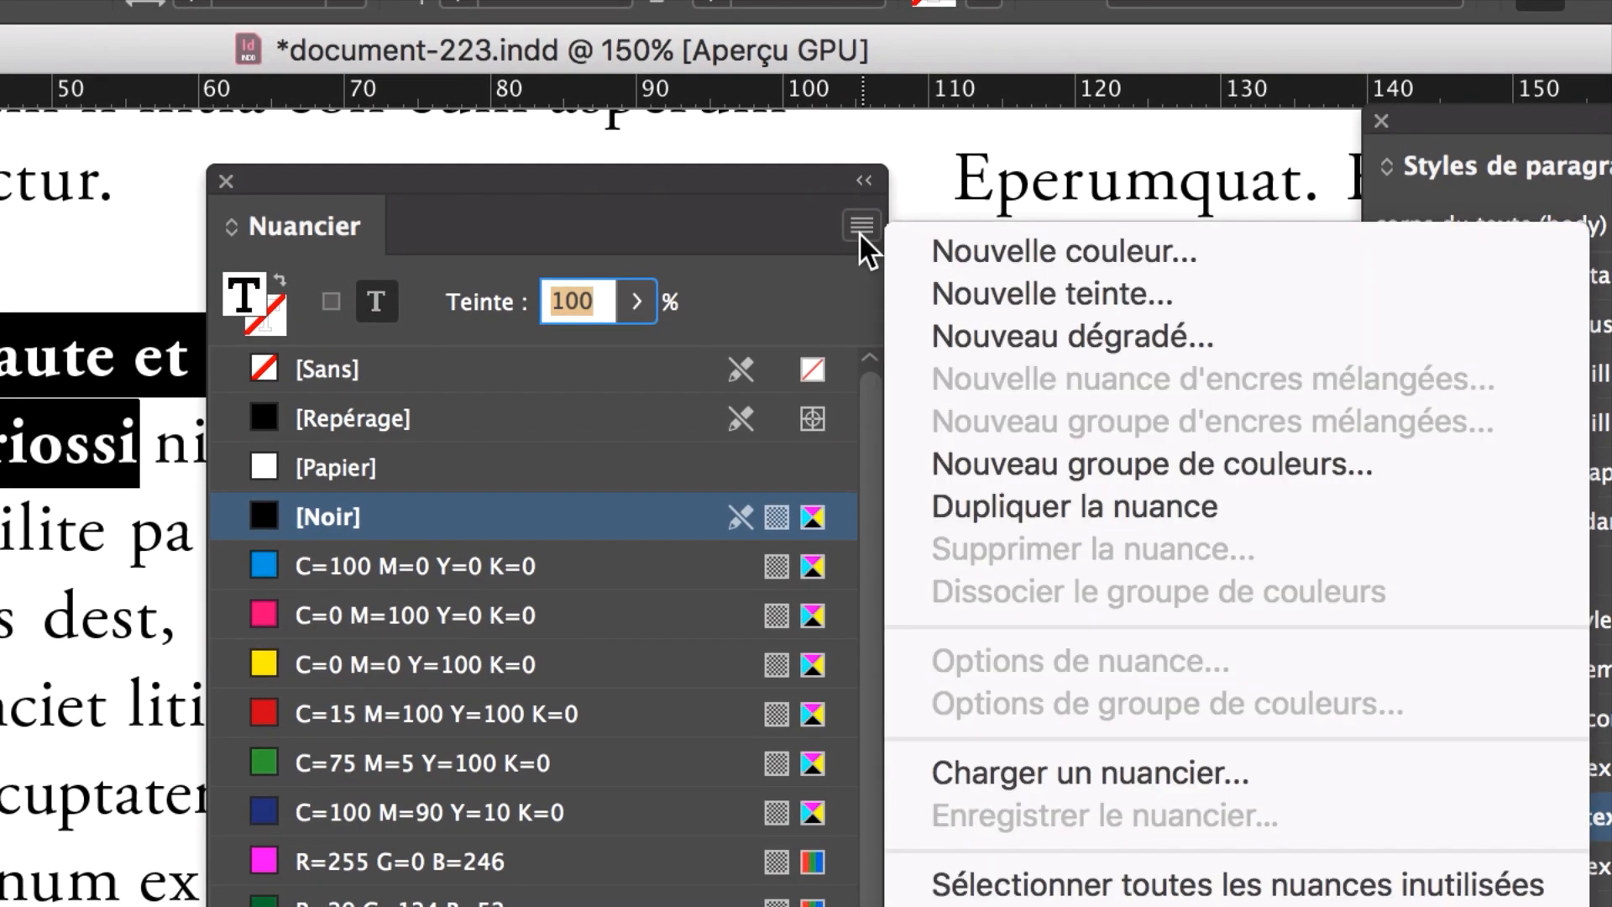
pyautogui.click(874, 242)
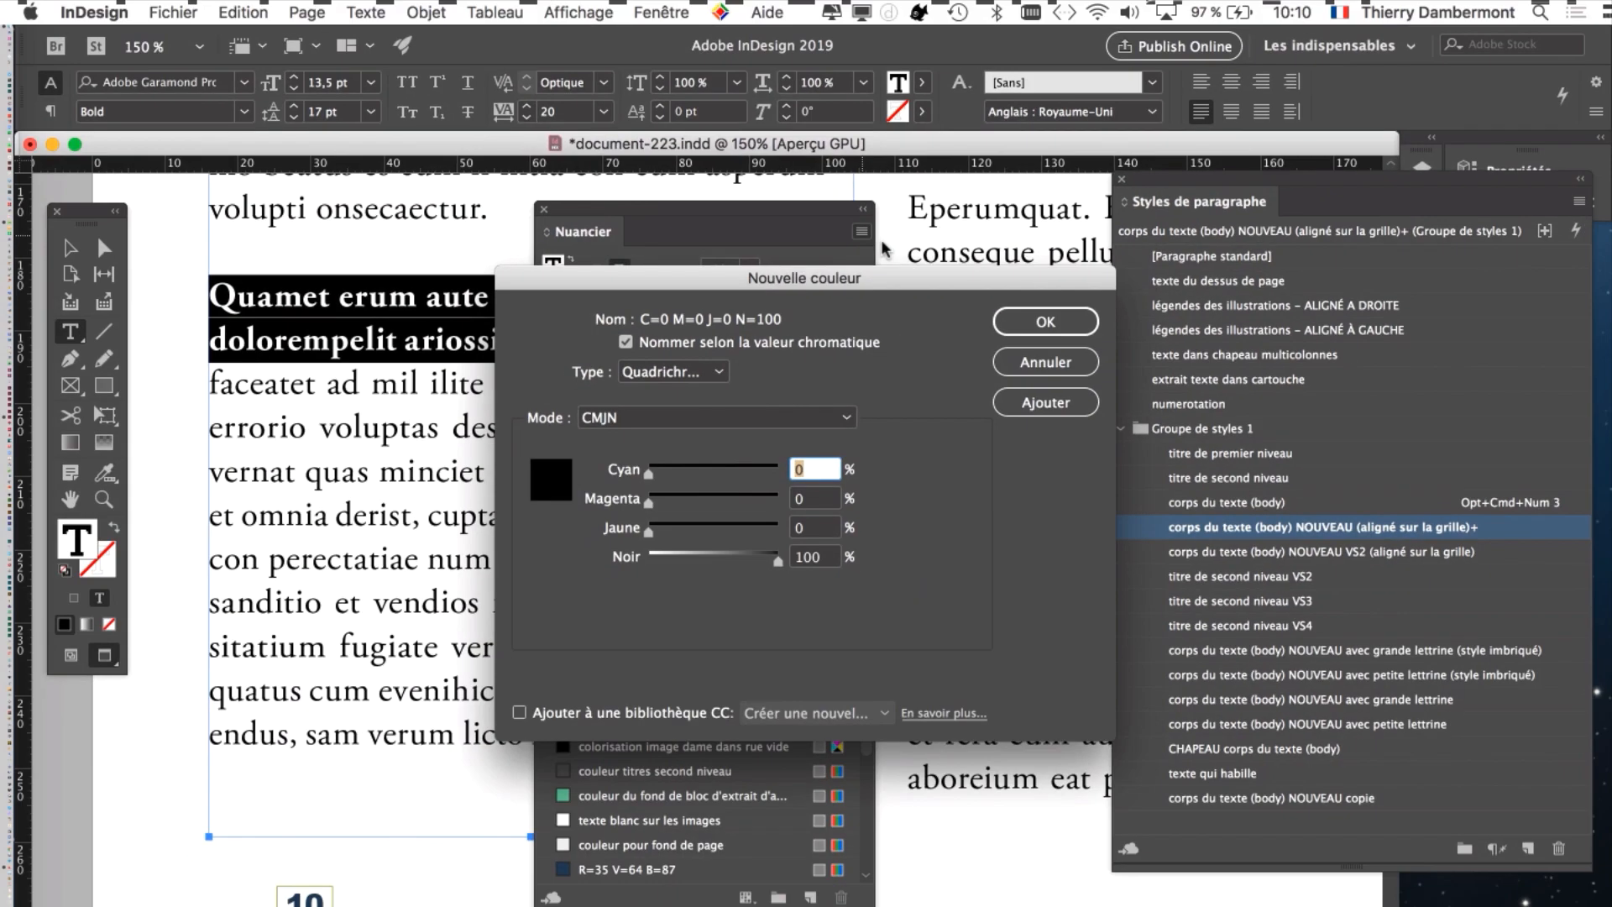
pyautogui.moveTo(690, 301); pyautogui.dragTo(850, 212)
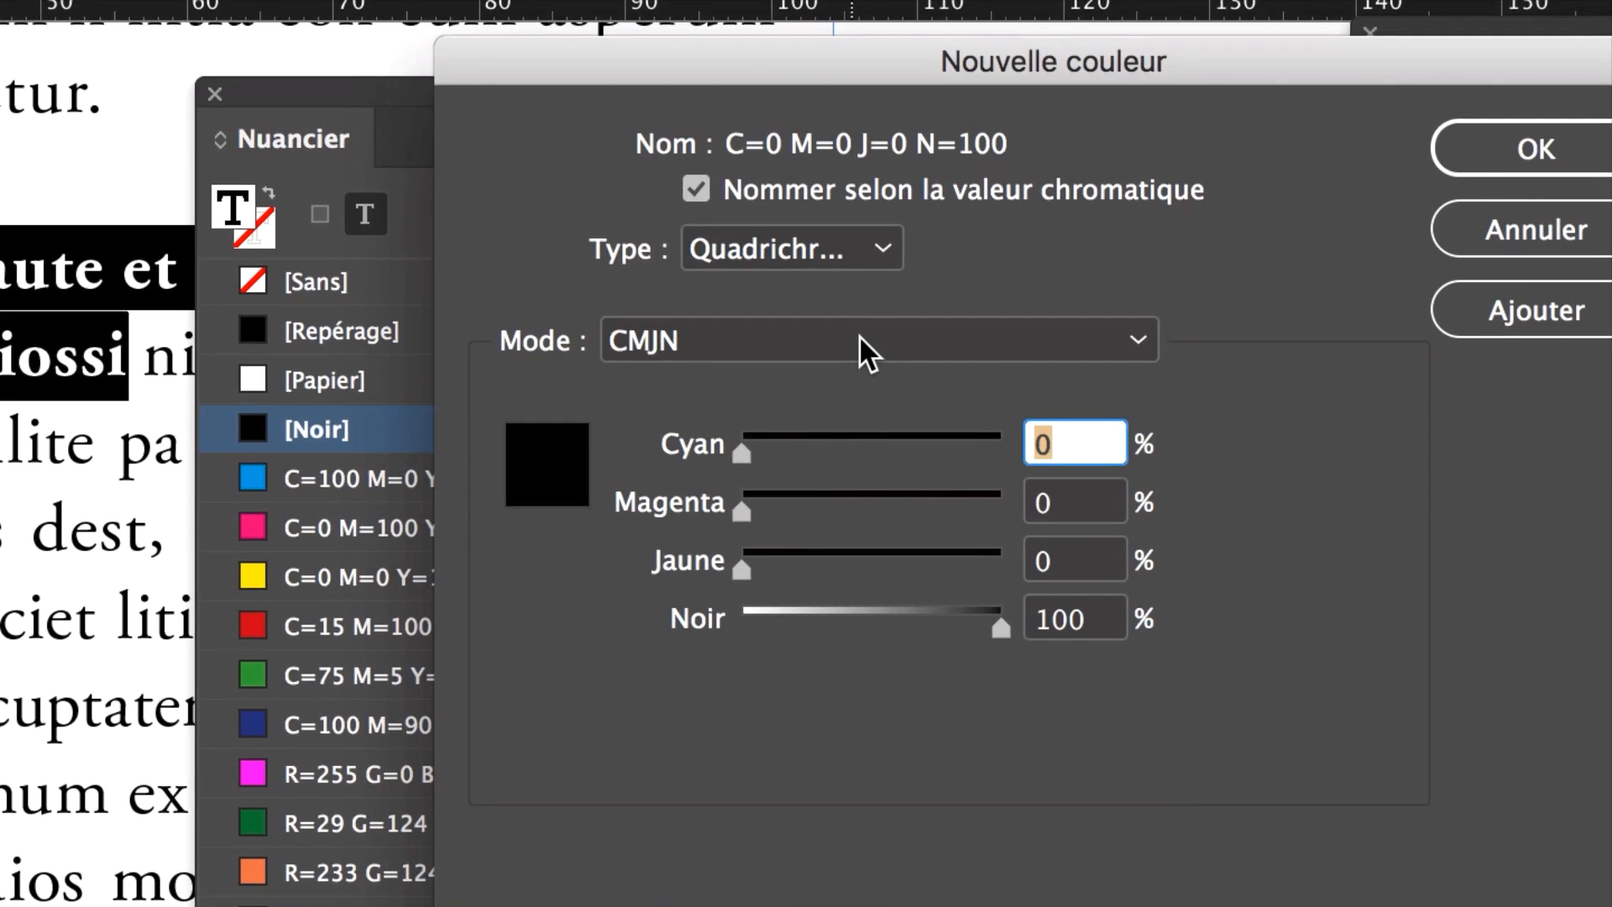
pyautogui.click(859, 338)
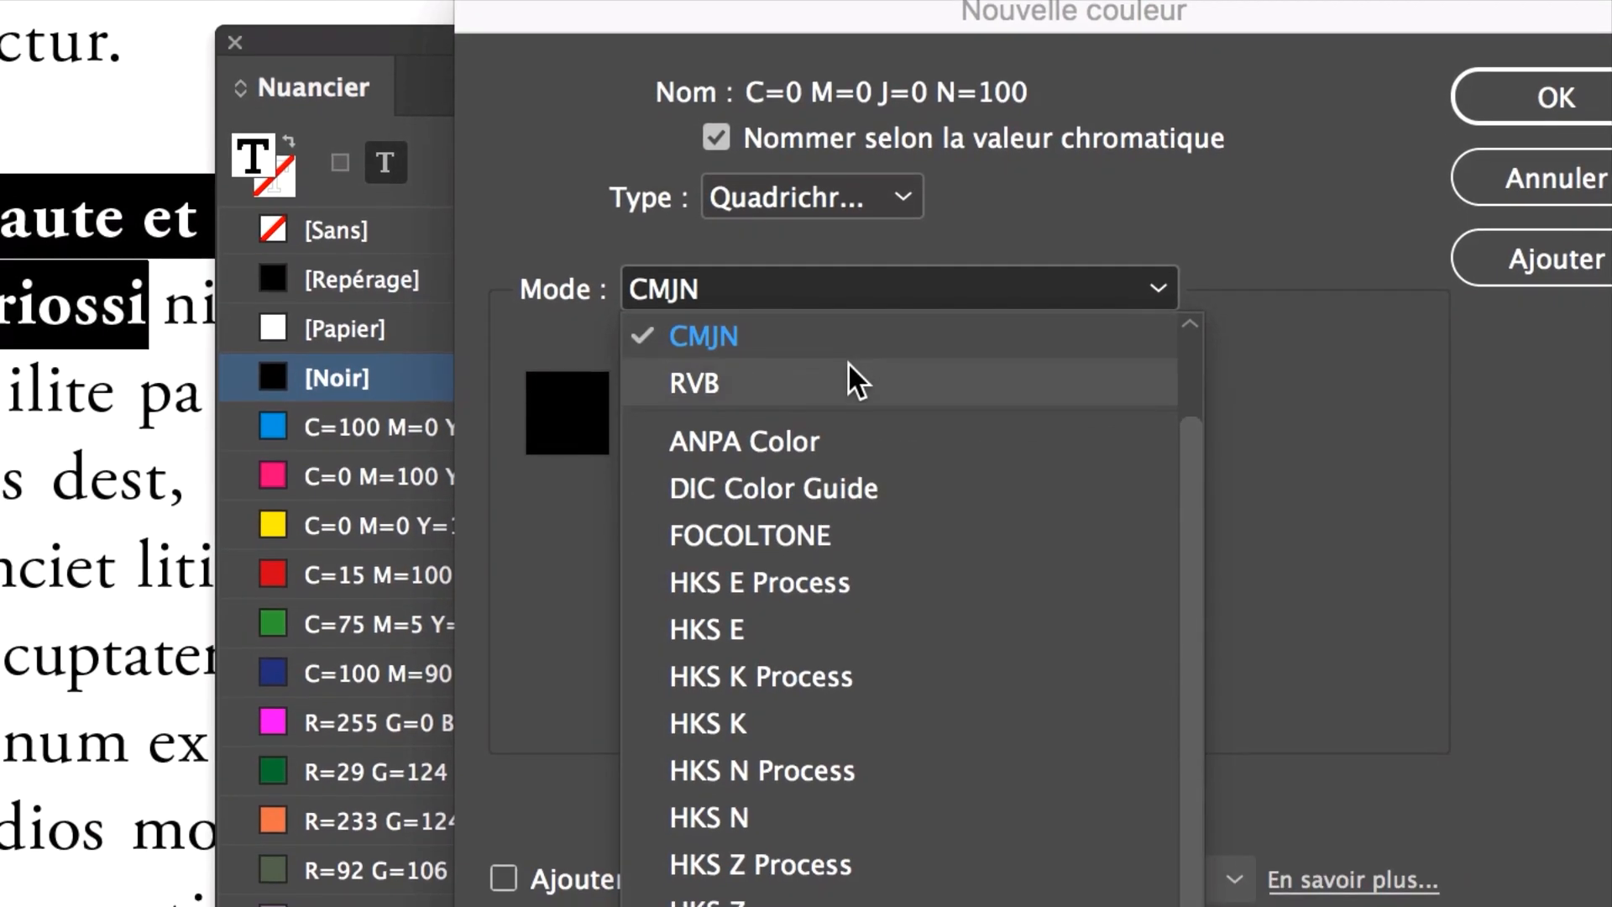
pyautogui.click(848, 379)
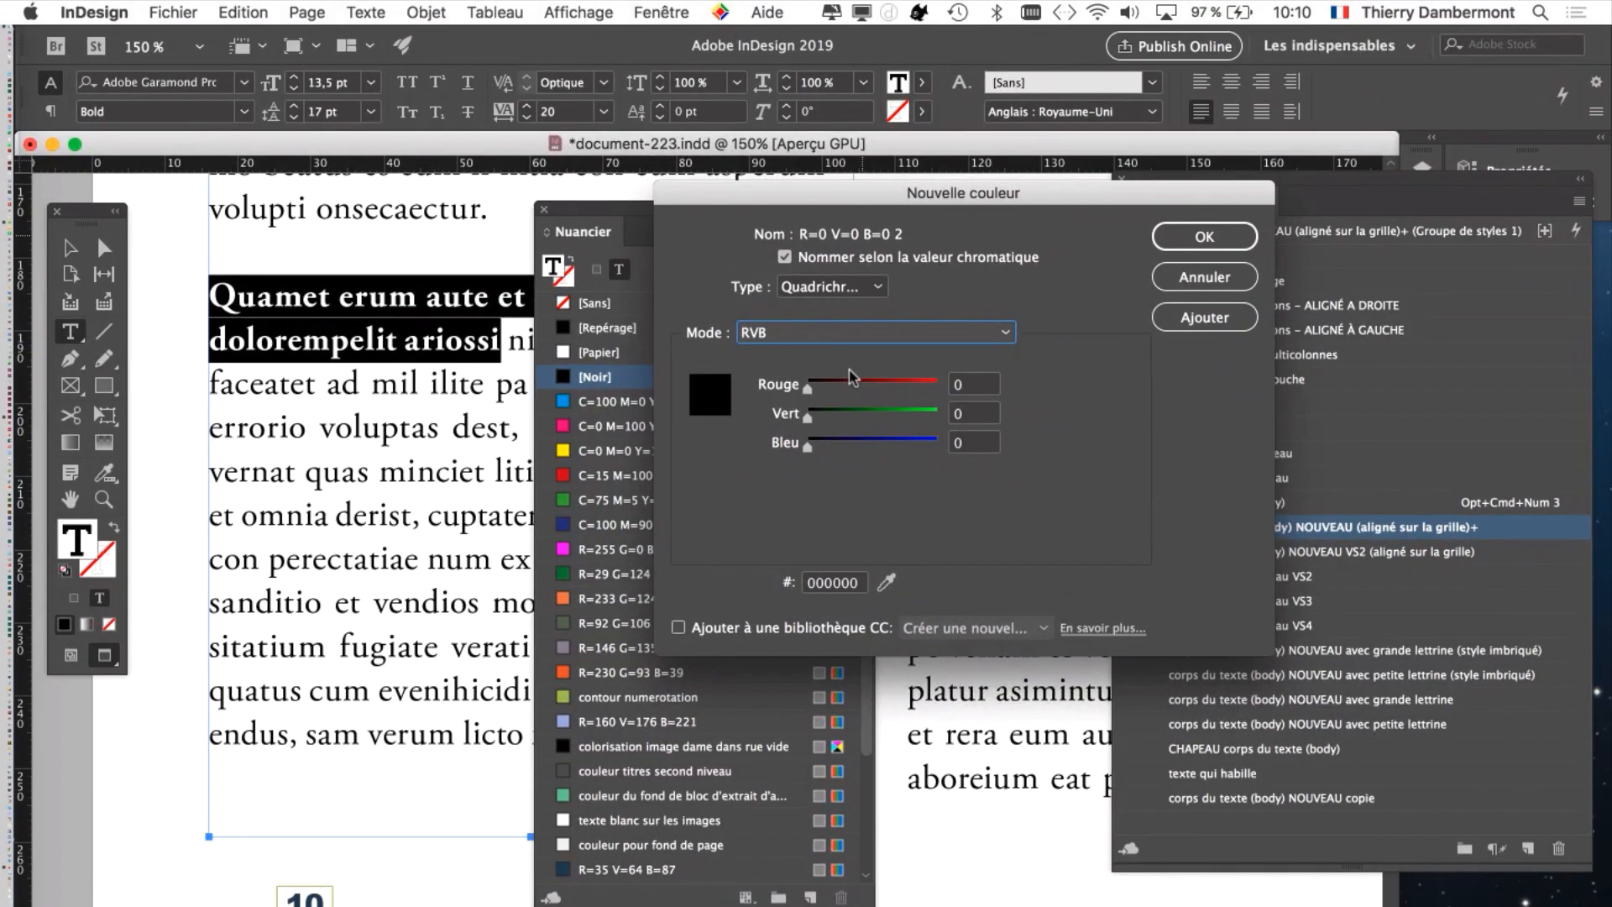
# - Try out mixes of red, green and blue for the new colour, ending on a muted blue of R=53 V=84 B=114
pyautogui.click(893, 383)
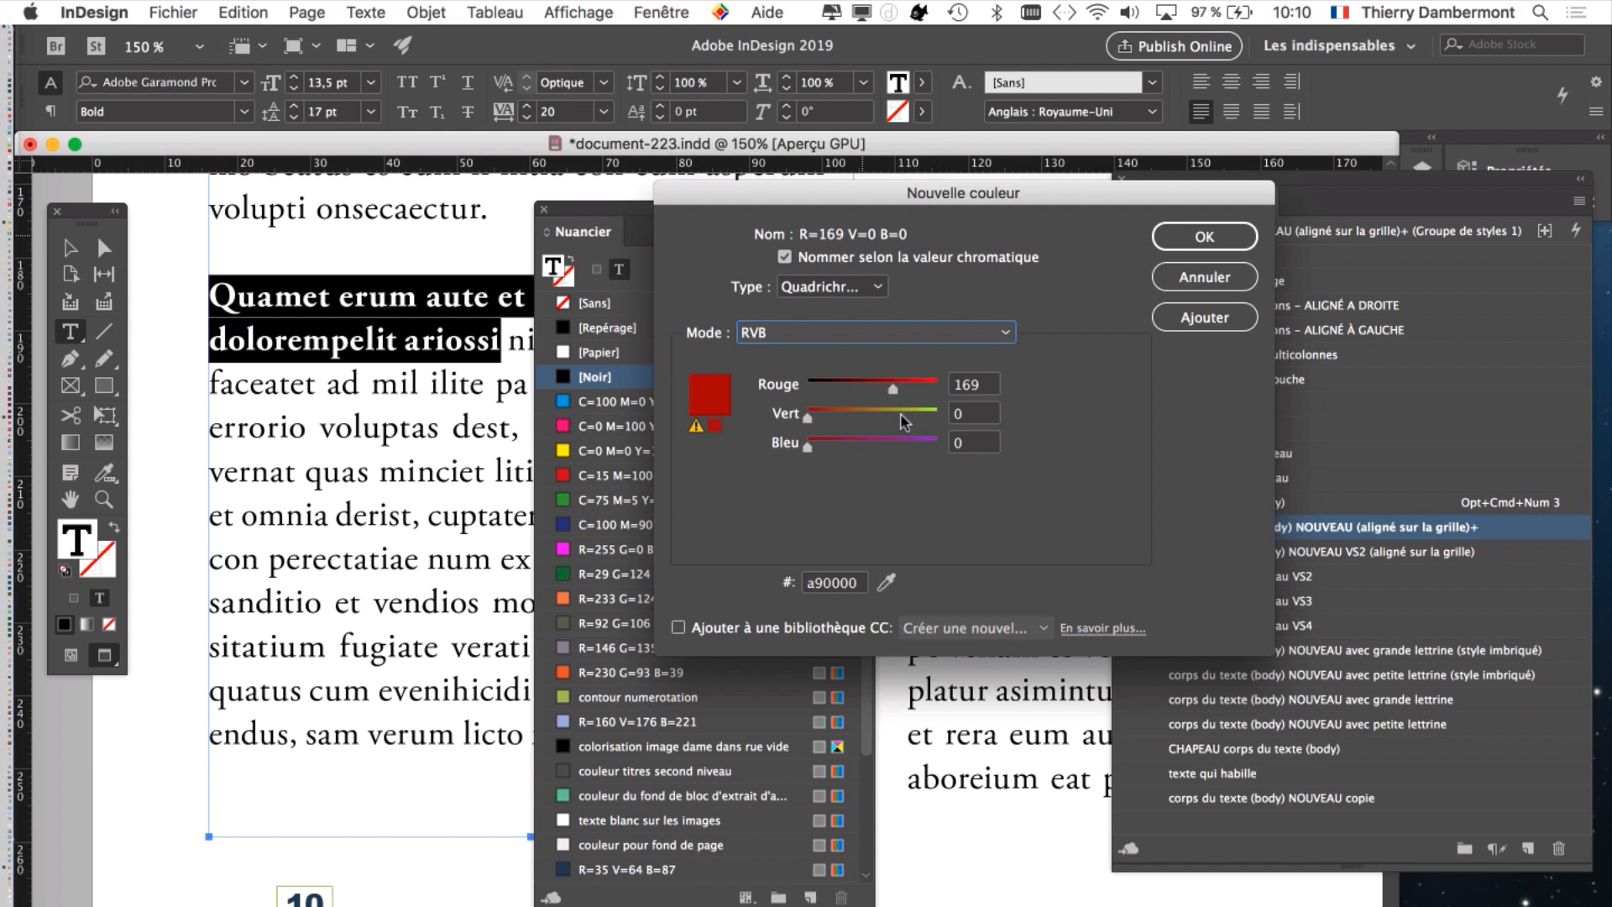
pyautogui.click(896, 413)
pyautogui.click(865, 440)
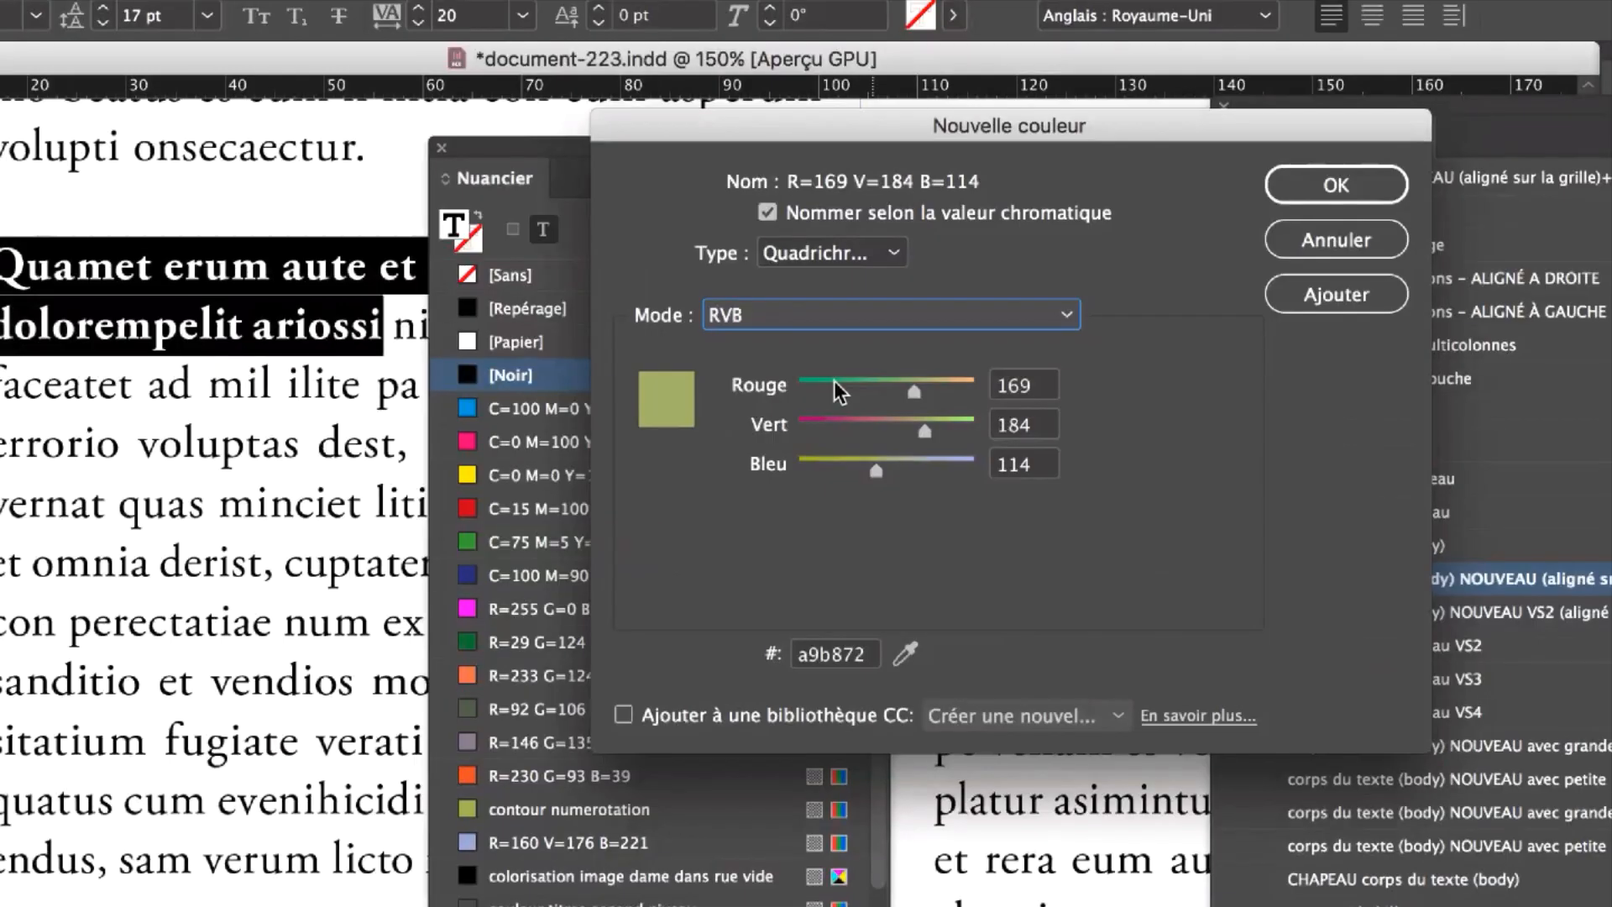
pyautogui.click(834, 382)
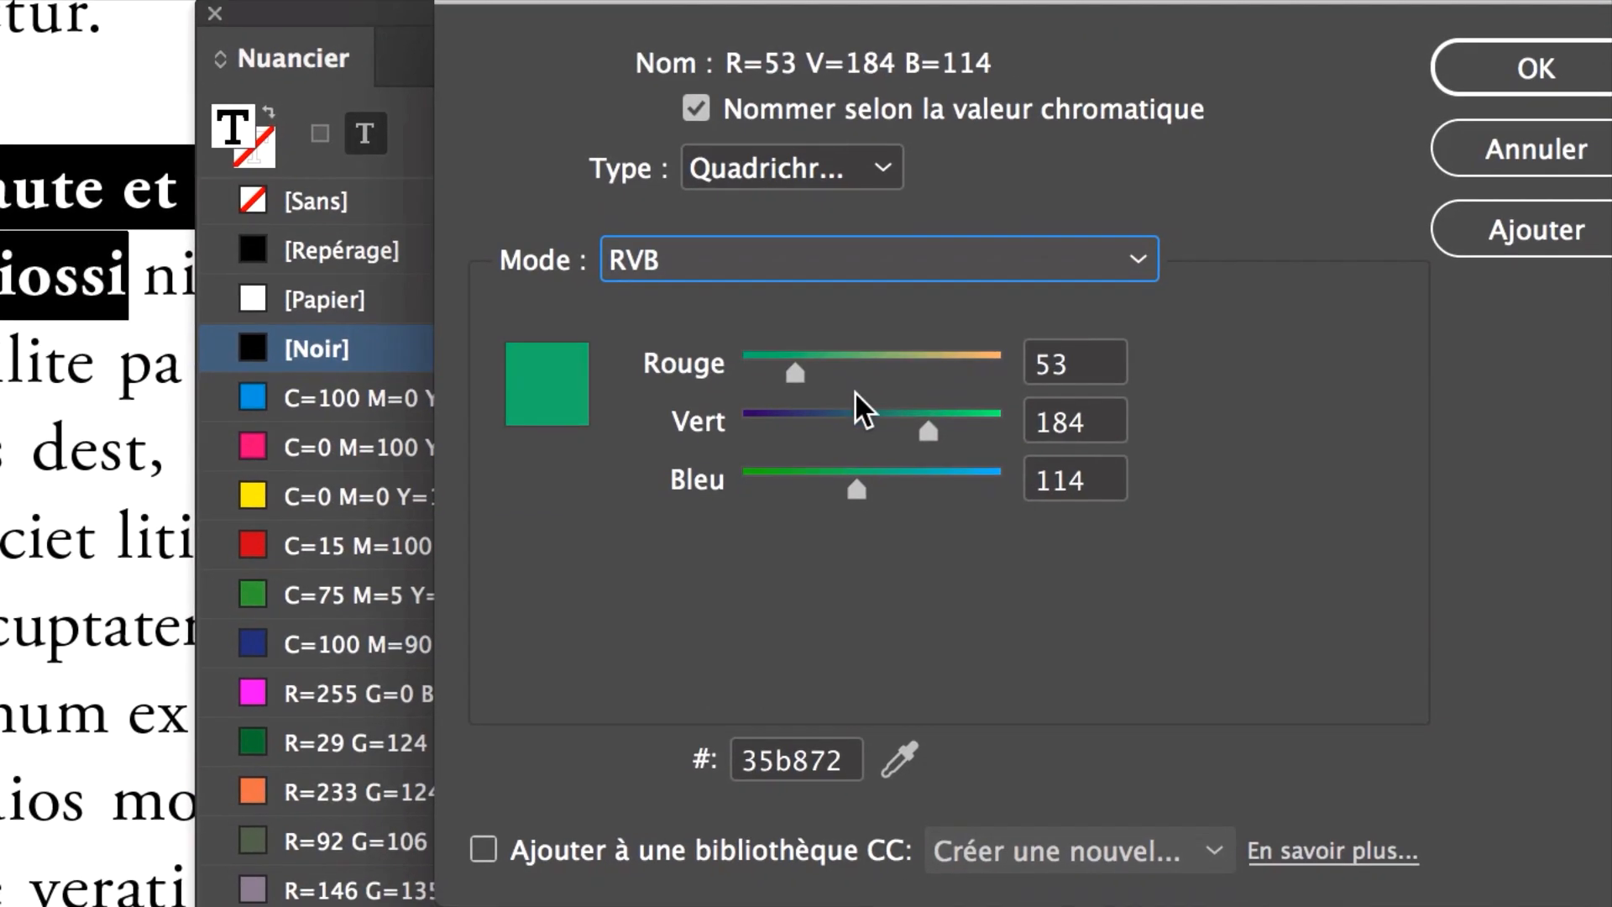
pyautogui.moveTo(839, 396); pyautogui.dragTo(816, 396)
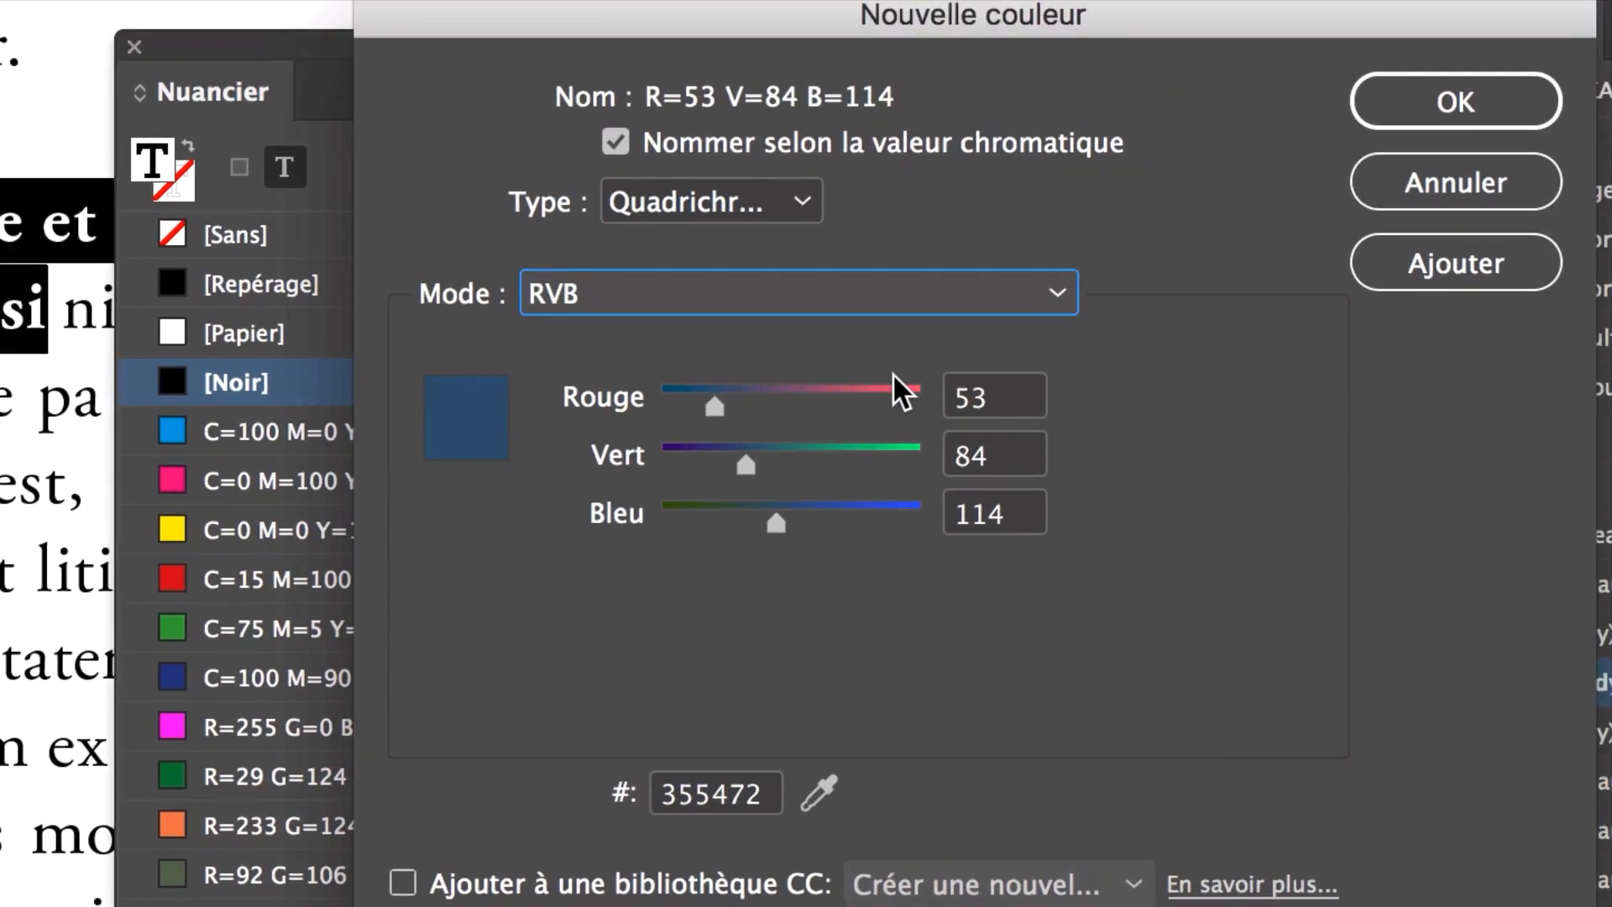
# - Adjust the new colour to a crimson of R=191 V=44 B=77 and save it as a swatch for the bold words
pyautogui.click(971, 344)
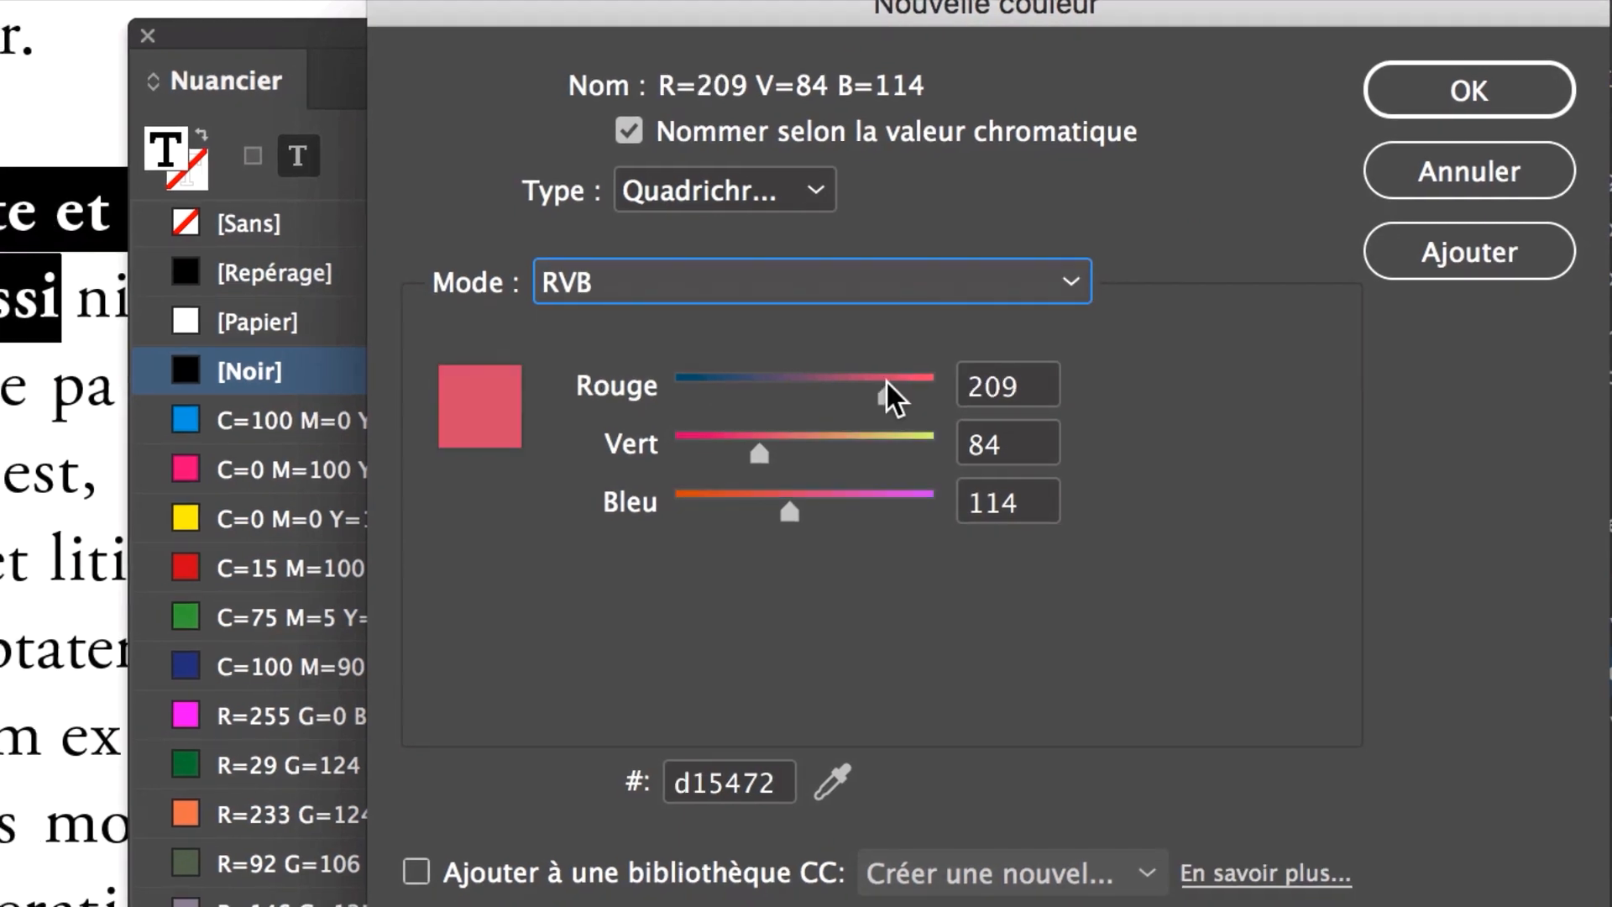
pyautogui.moveTo(885, 380); pyautogui.dragTo(882, 380)
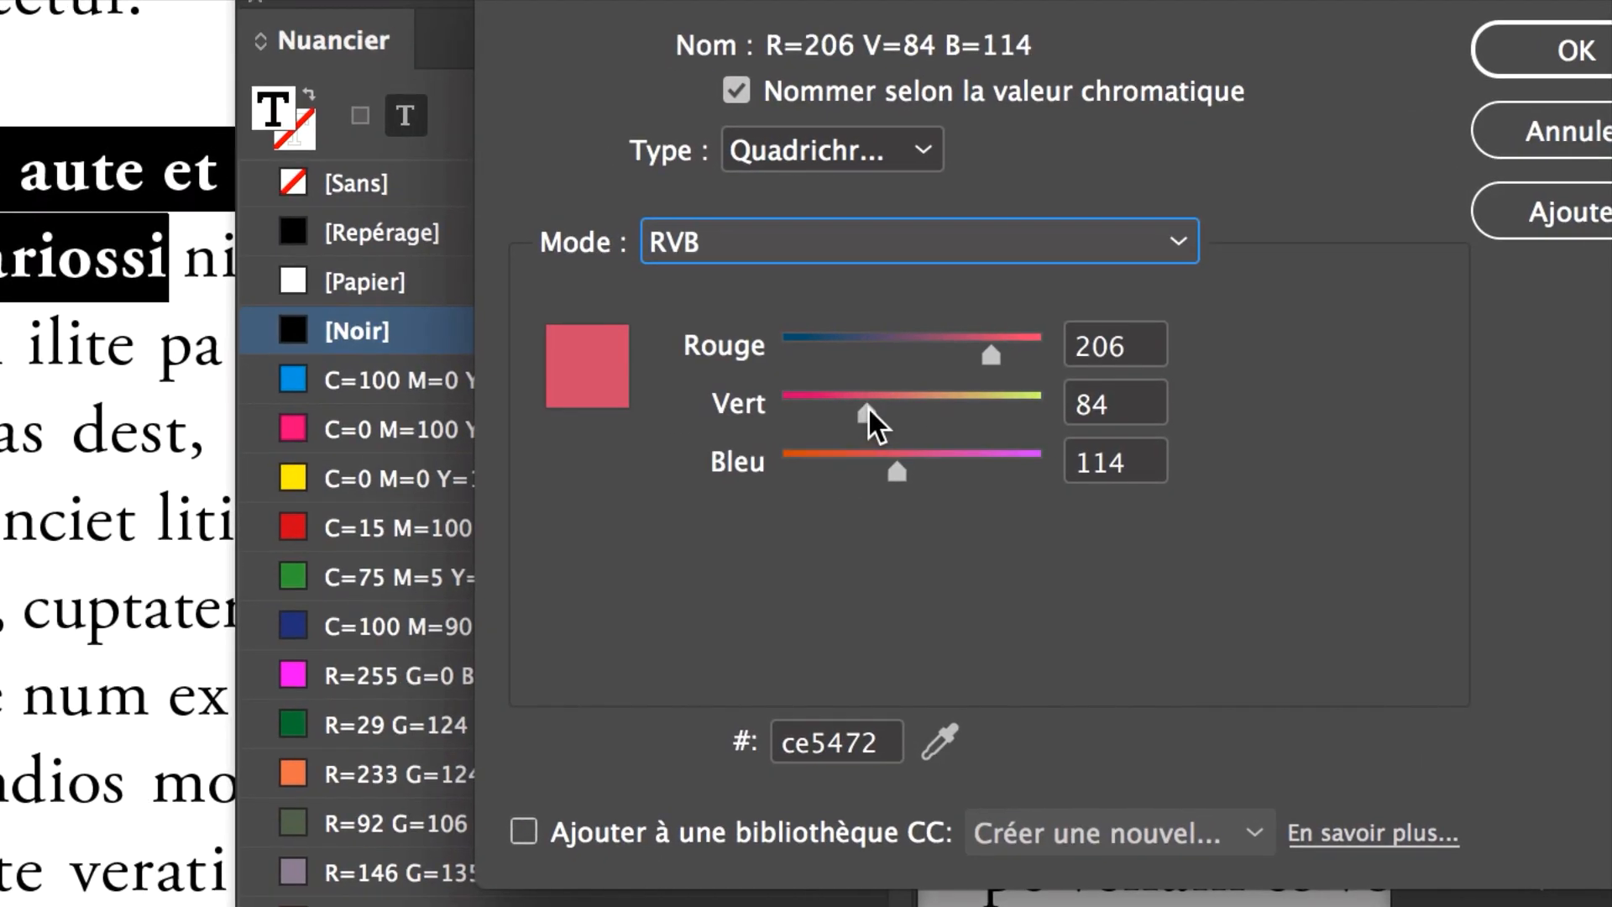
pyautogui.click(868, 407)
pyautogui.moveTo(858, 409)
pyautogui.mouseDown()
pyautogui.moveTo(938, 399)
pyautogui.moveTo(853, 416)
pyautogui.mouseUp()
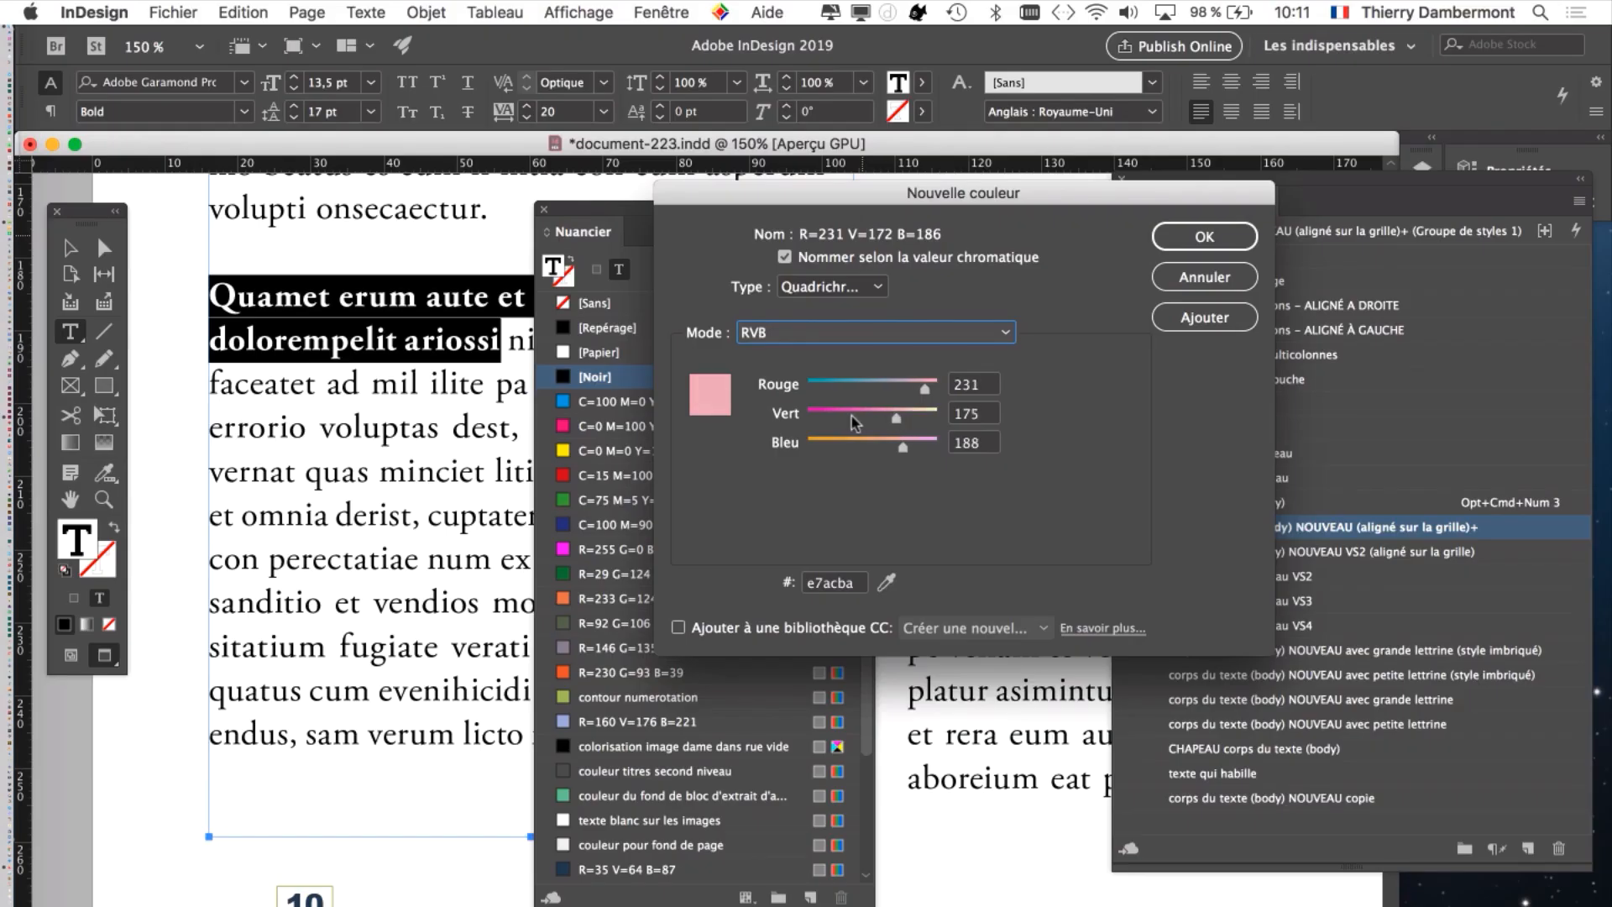
pyautogui.keyDown('shift'); pyautogui.click(896, 418); pyautogui.keyUp('shift')
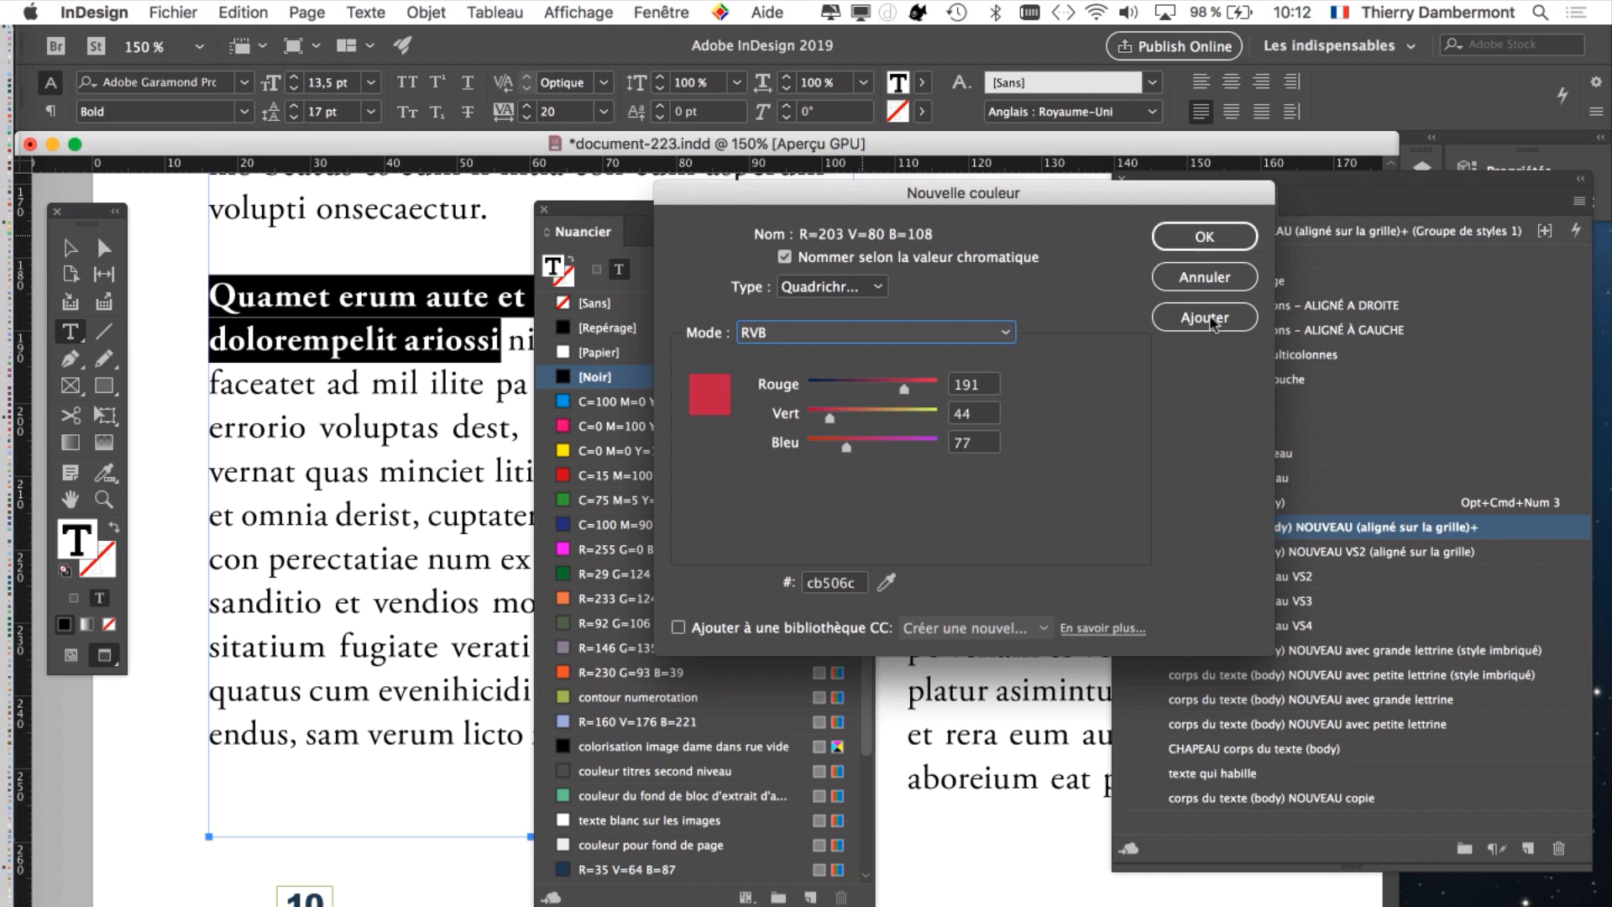
pyautogui.click(1226, 241)
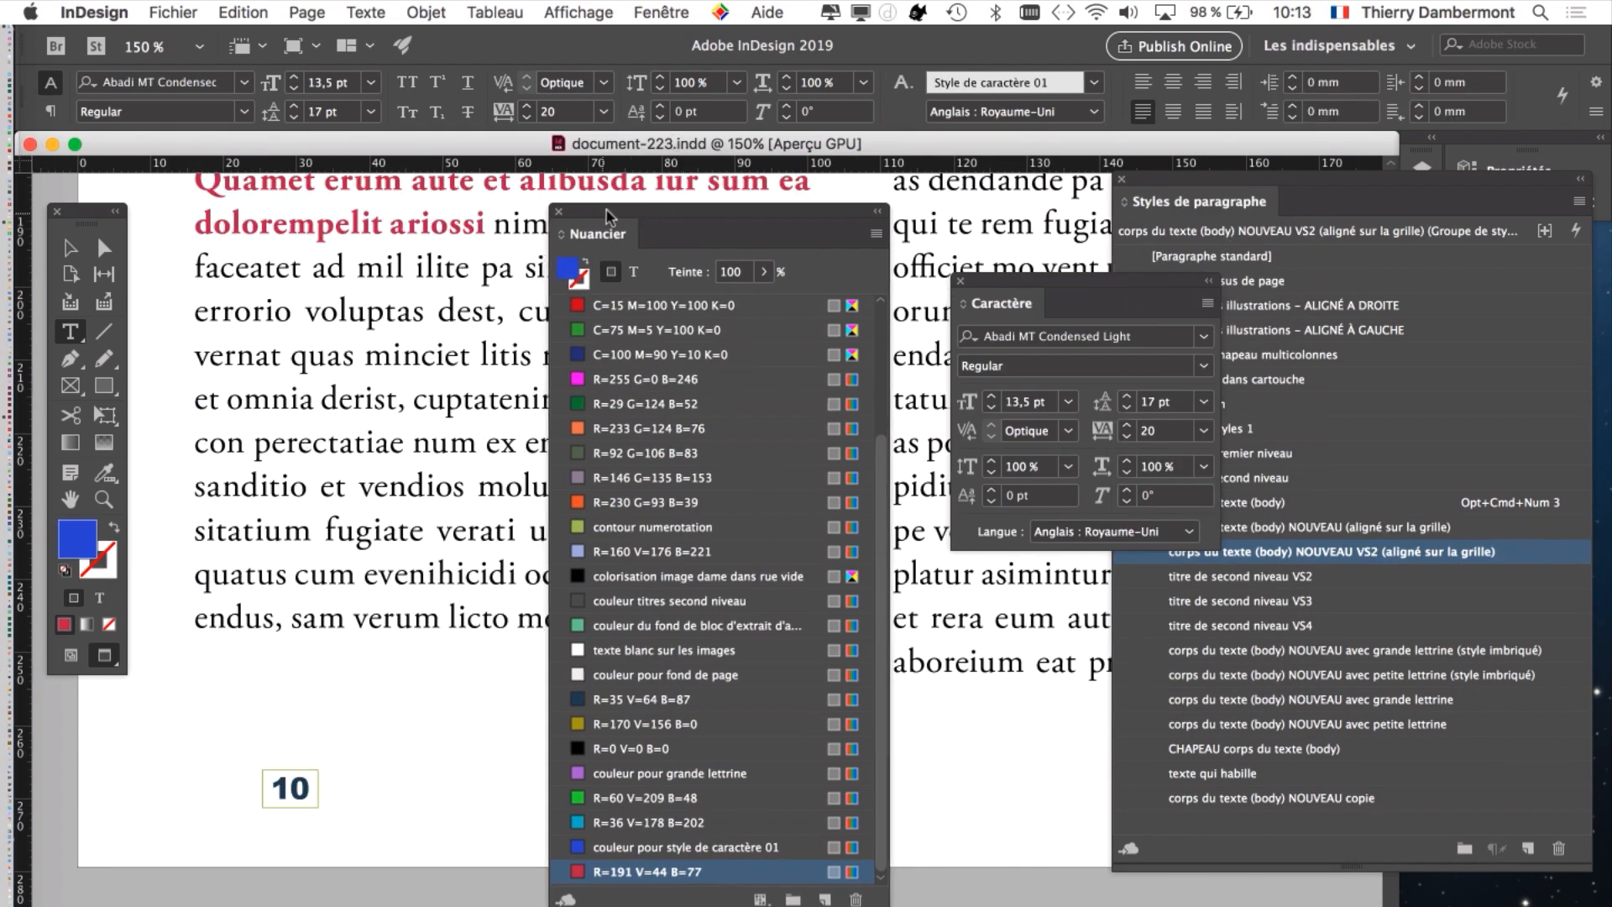
# - Move the Nuancier panel off the coloured paragraph and close both it and the Caractère panel
pyautogui.moveTo(588, 232); pyautogui.dragTo(863, 358)
pyautogui.scroll(3, 495, 348)
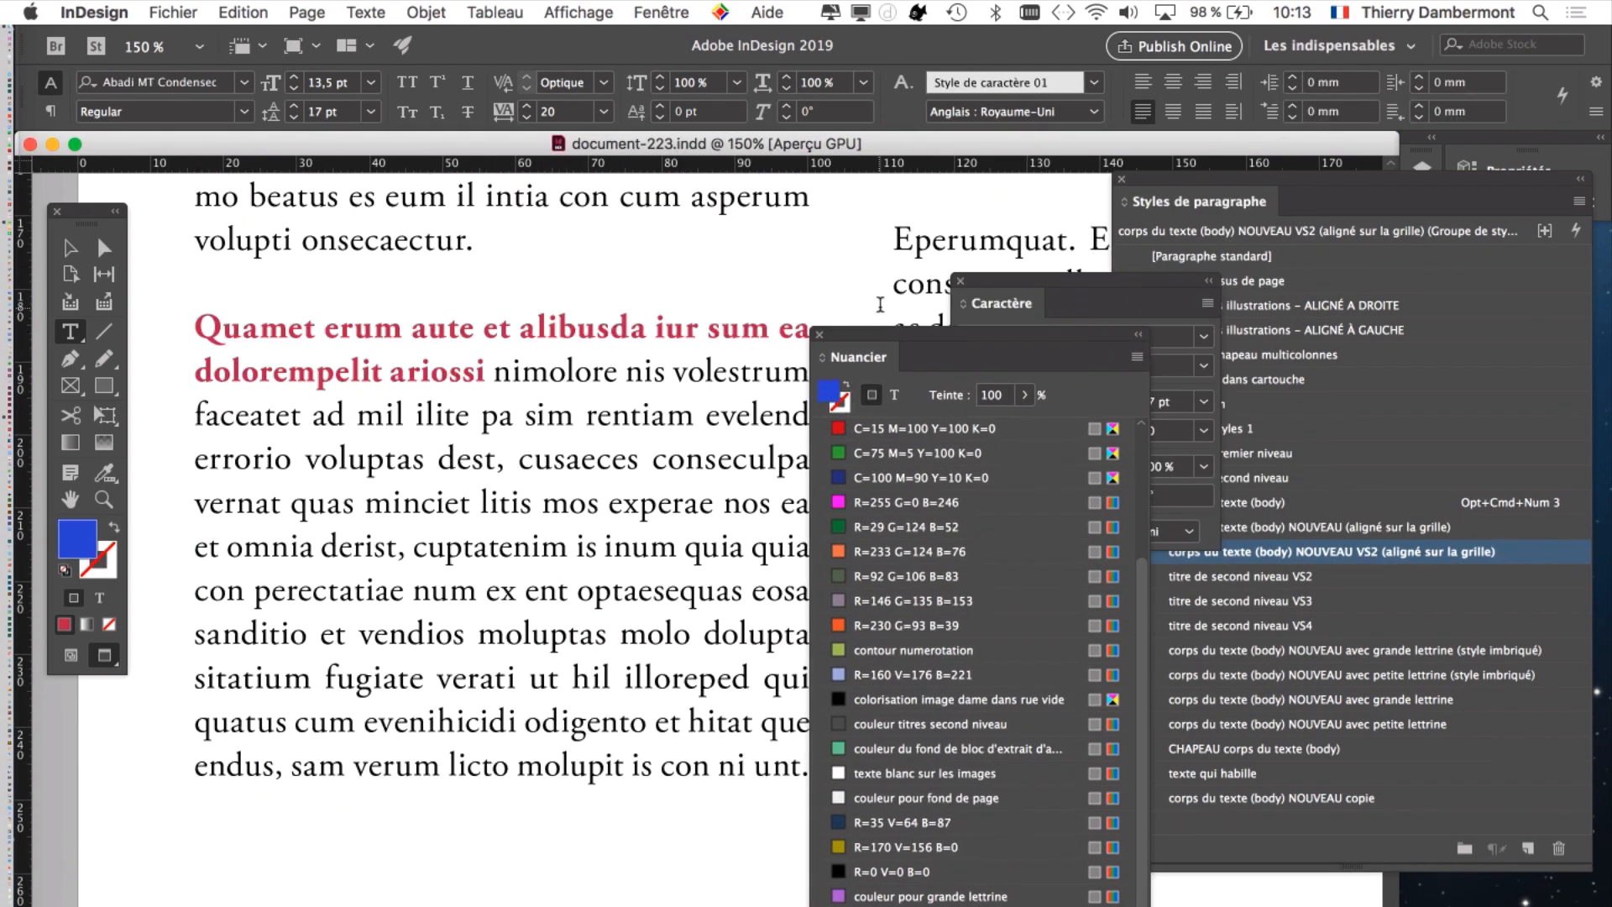
pyautogui.moveTo(846, 339); pyautogui.dragTo(840, 636)
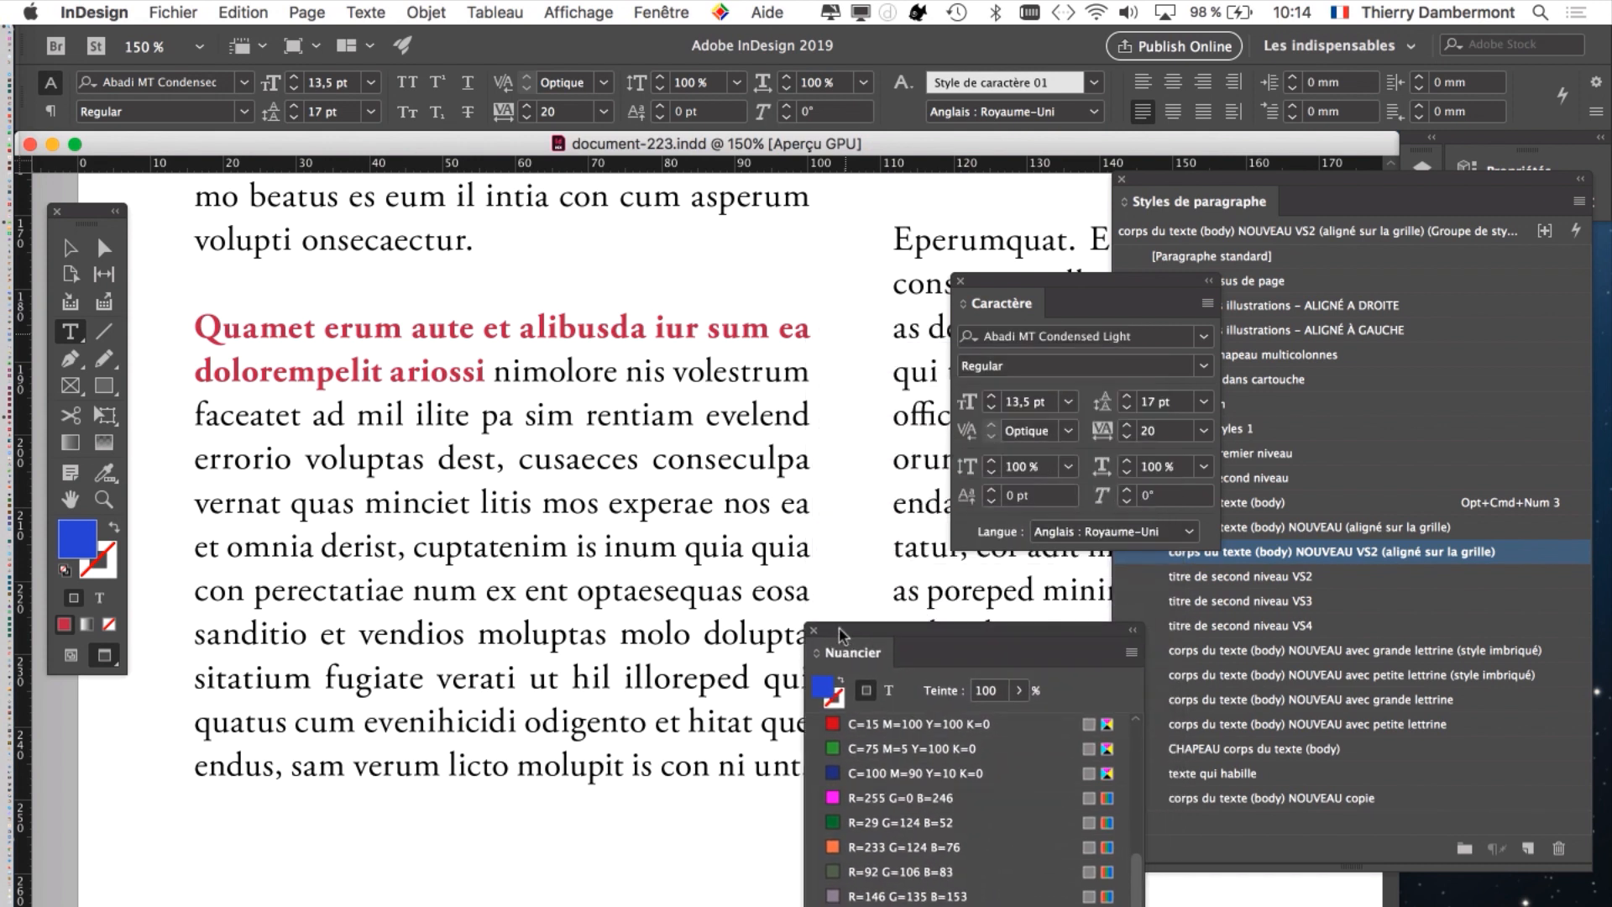
pyautogui.click(814, 631)
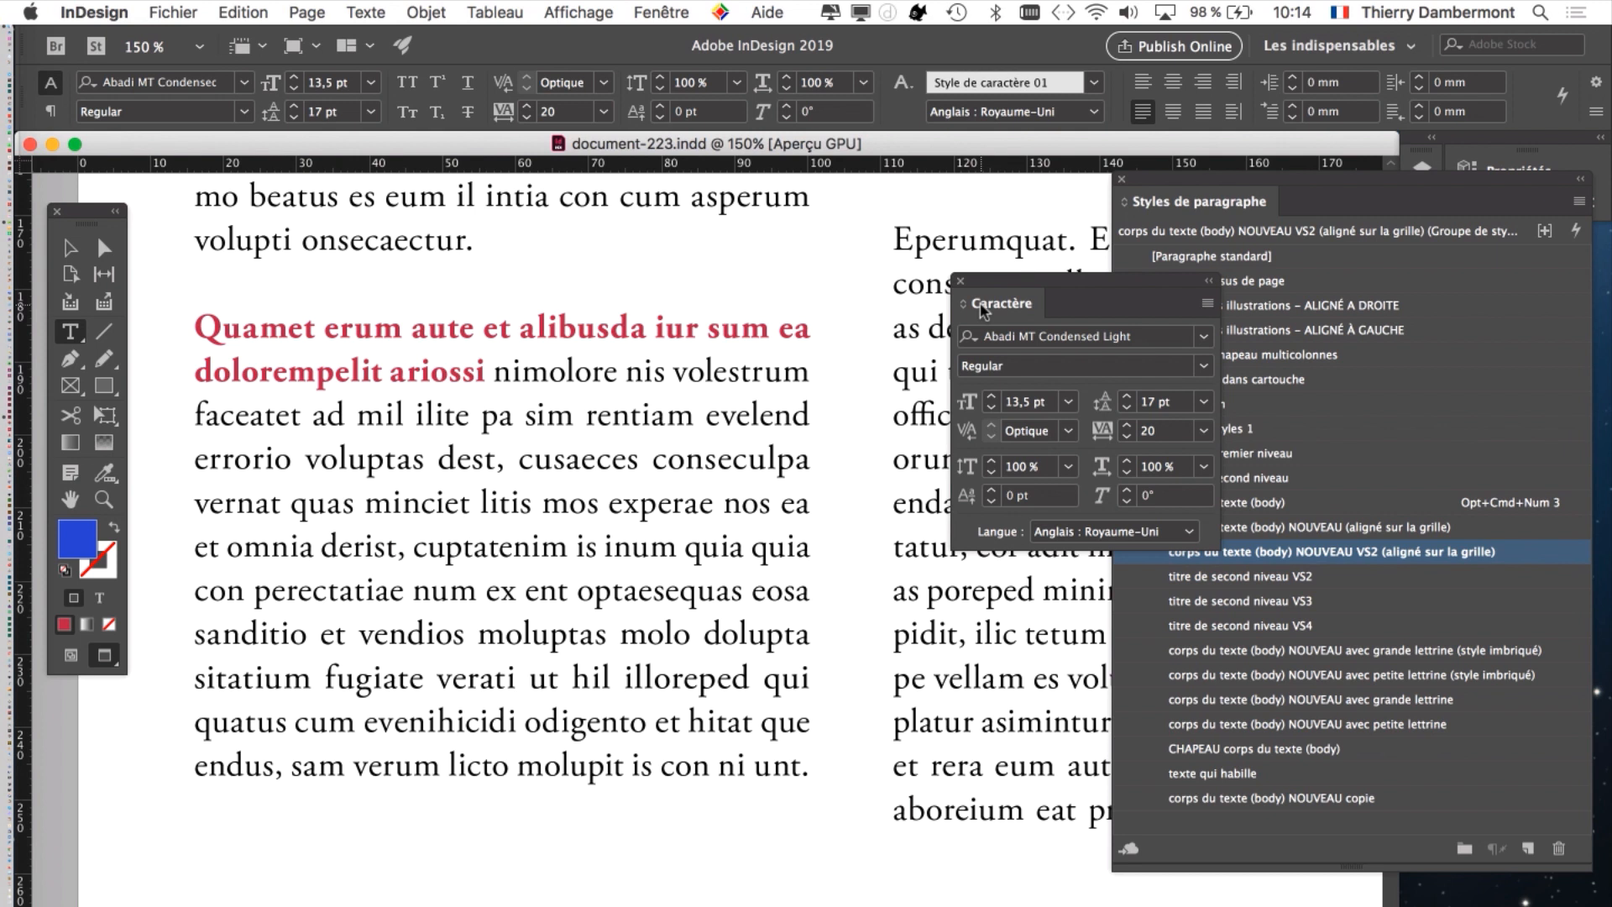
pyautogui.click(960, 281)
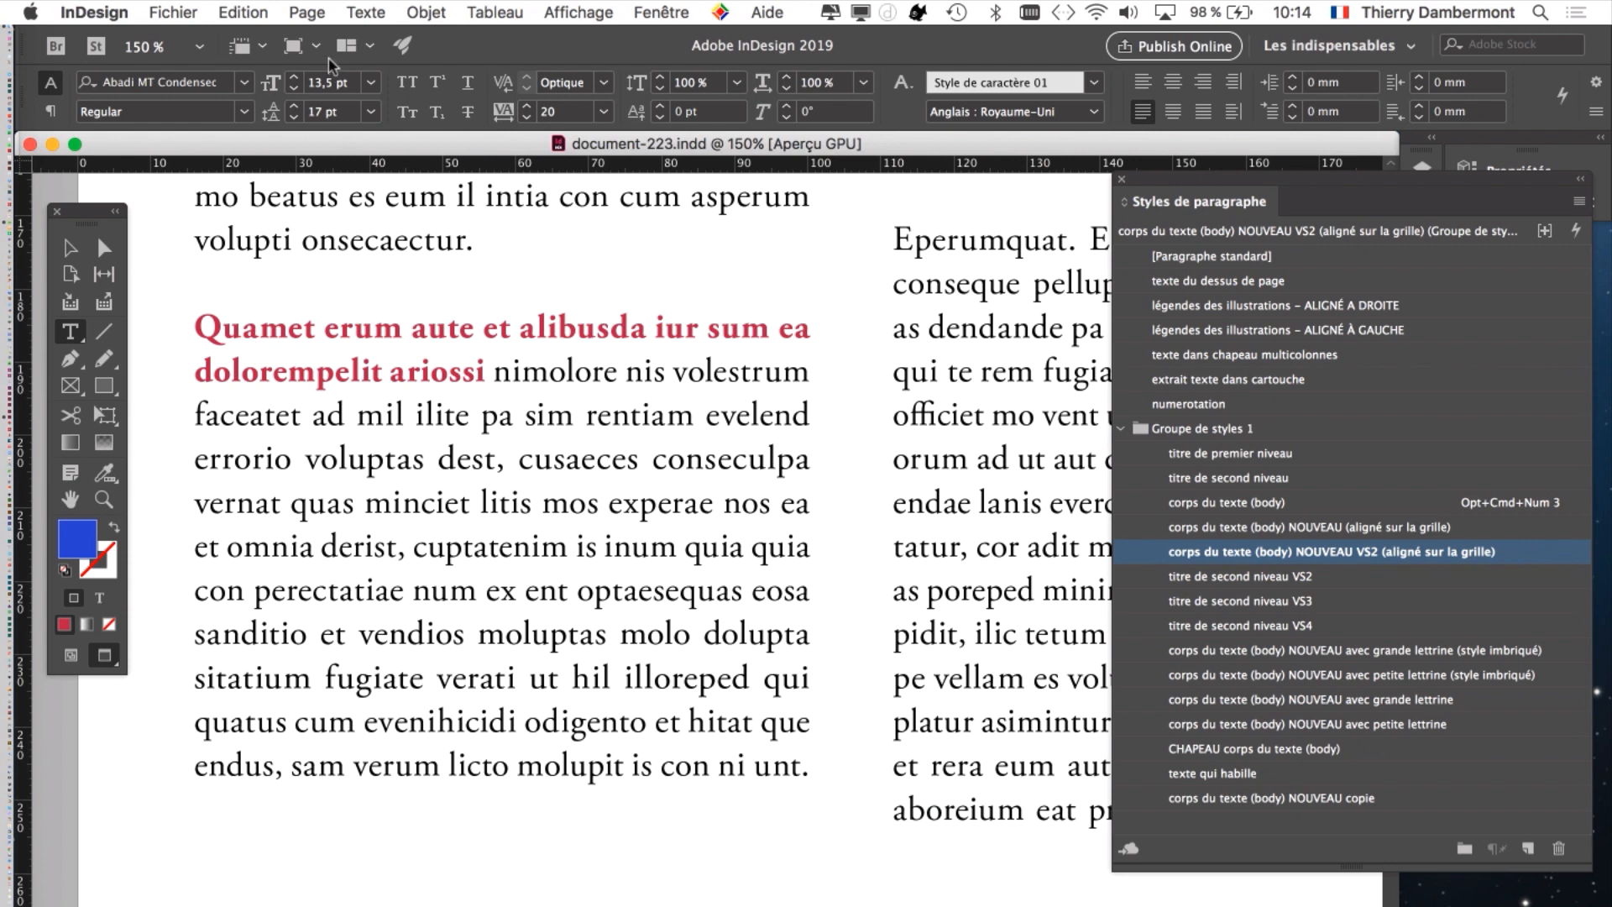
# - Display the Styles de caractère panel beside the paragraph styles, lengthen it to show all its styles, and move the tools closer to the text
pyautogui.click(363, 11)
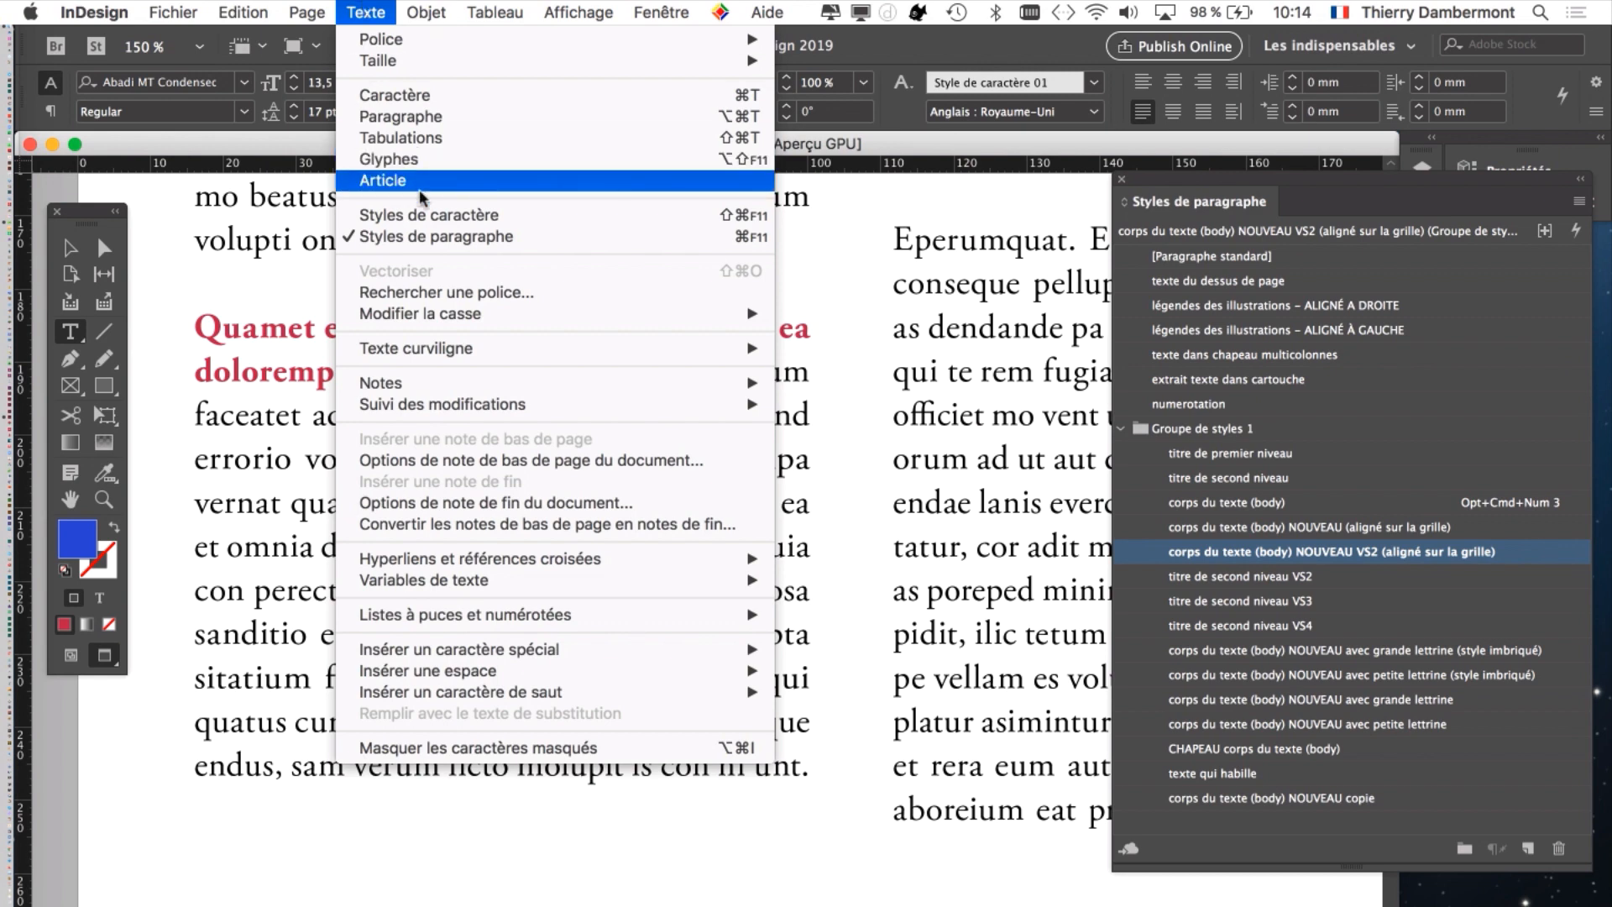
pyautogui.click(430, 216)
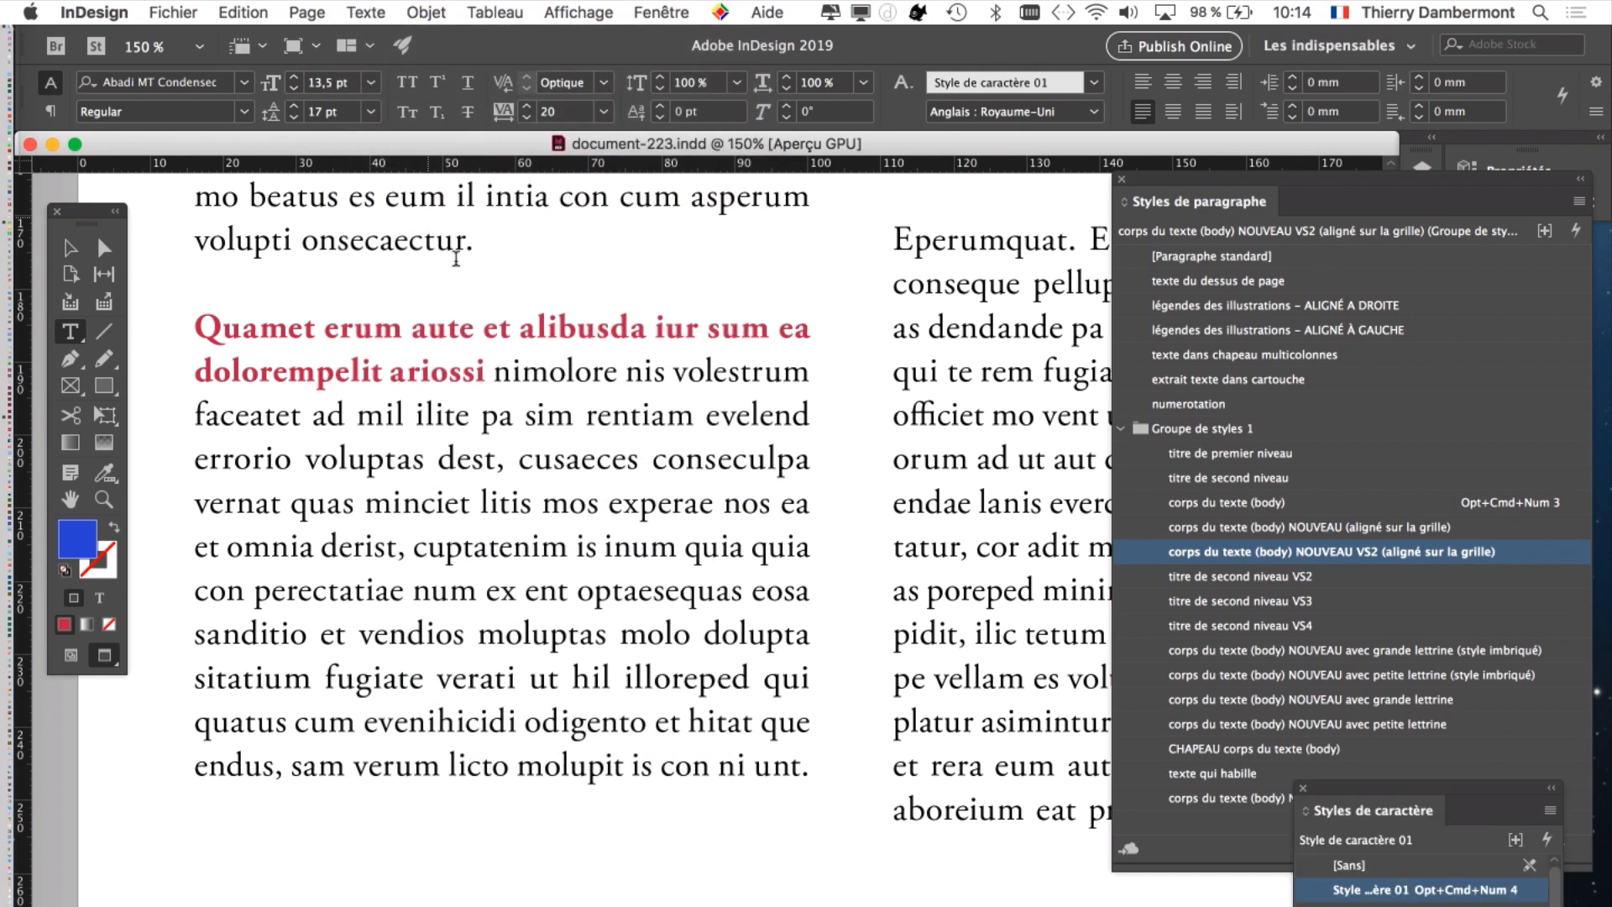
pyautogui.moveTo(1344, 801); pyautogui.dragTo(876, 238)
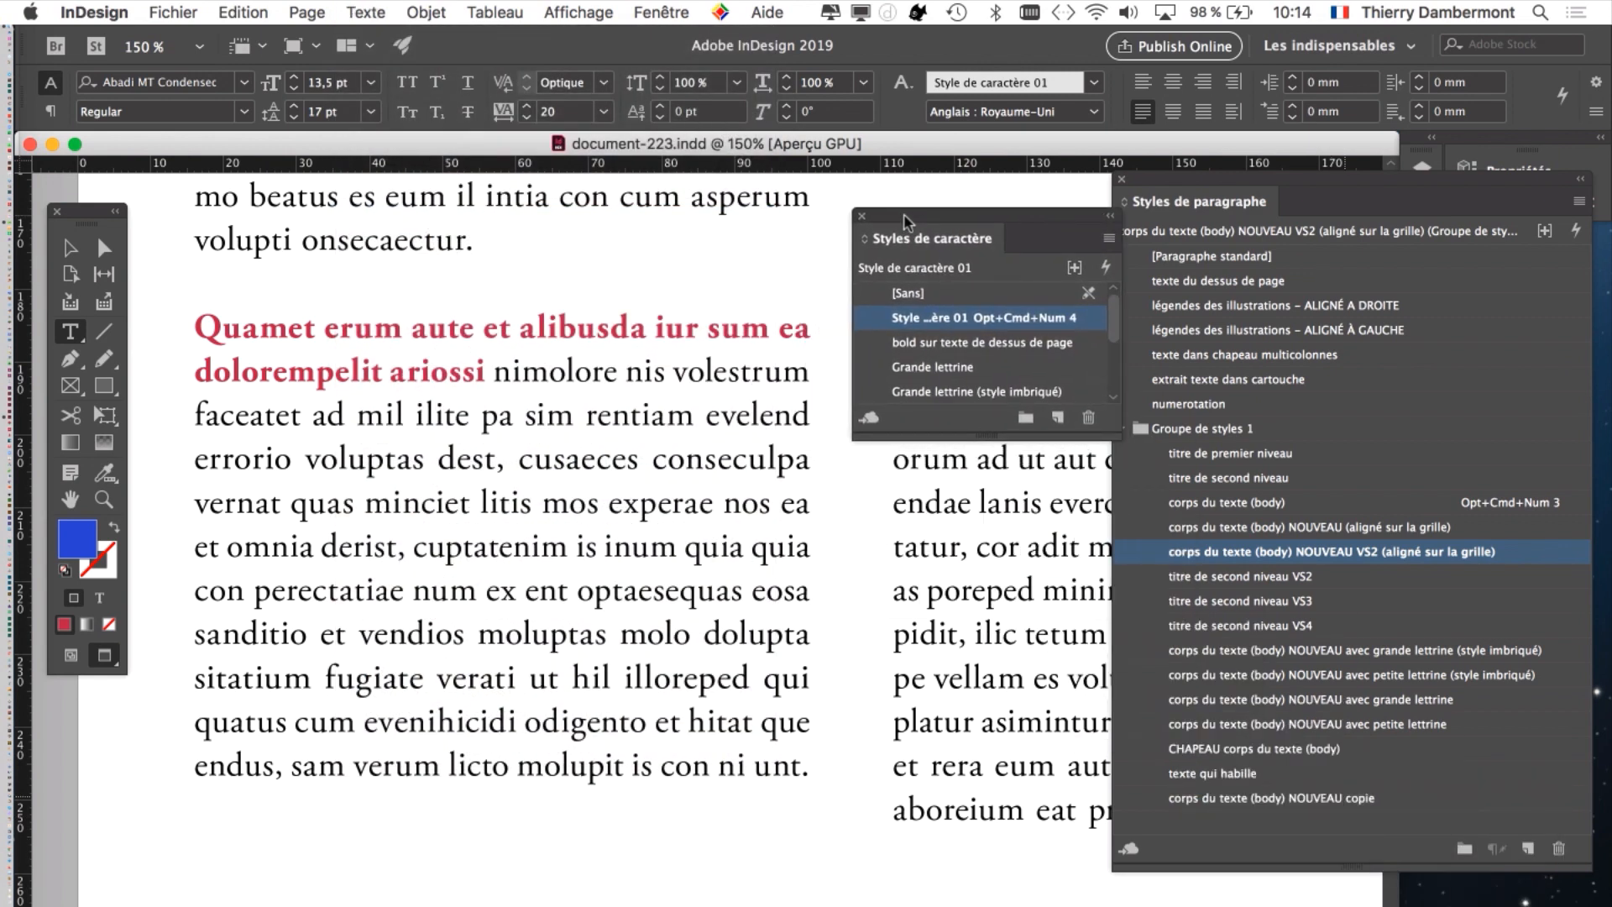
pyautogui.moveTo(1112, 487); pyautogui.dragTo(1052, 793)
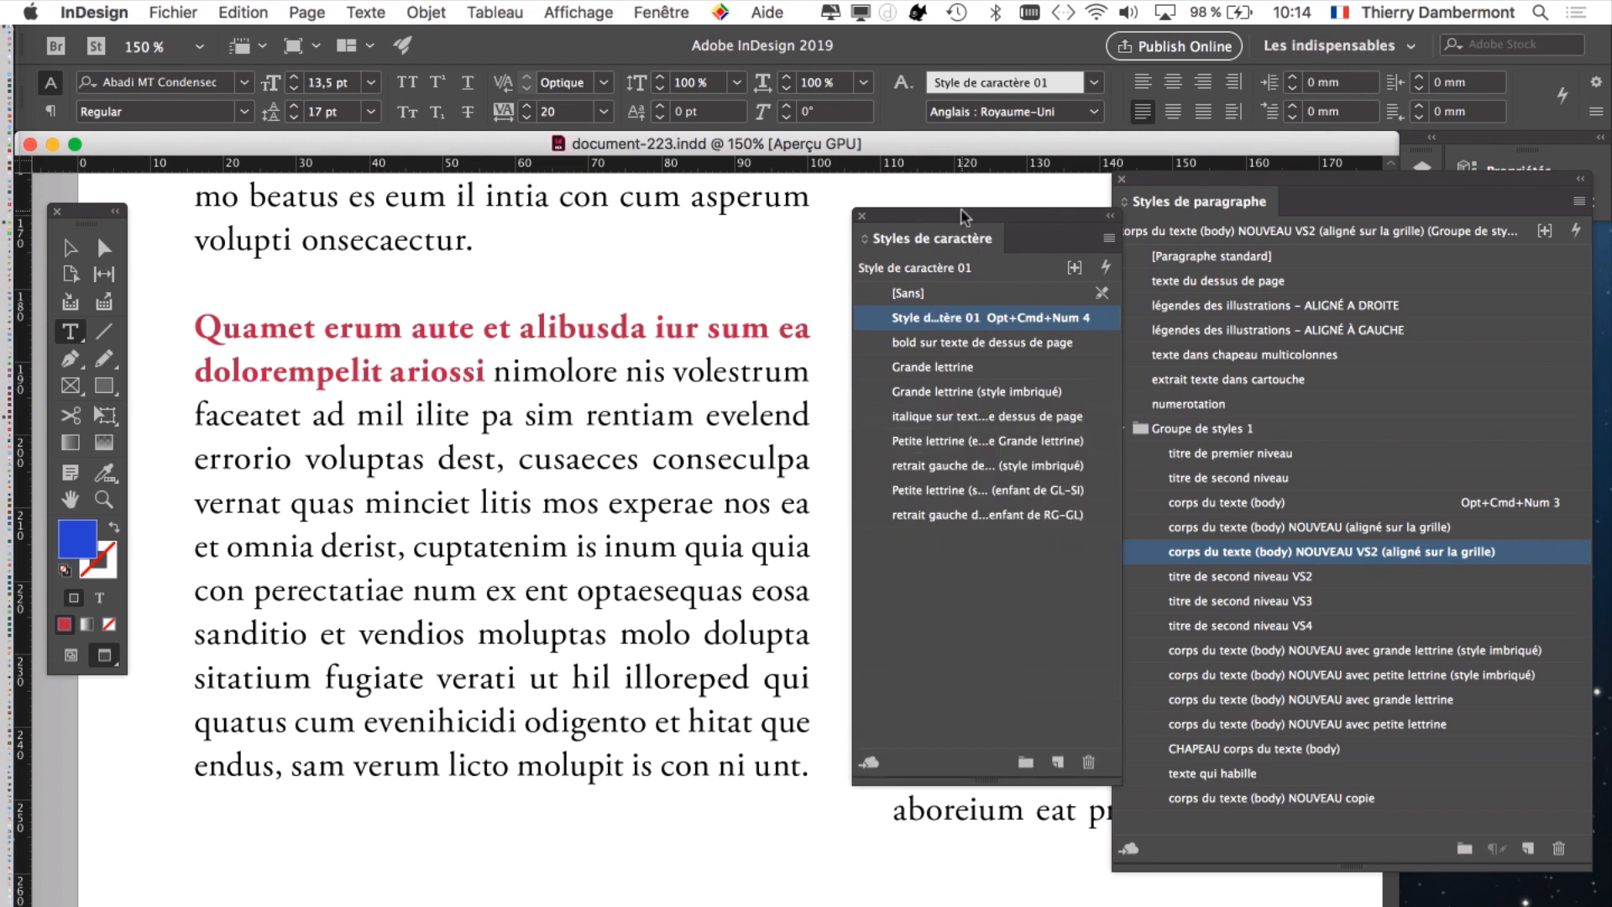
pyautogui.moveTo(966, 220); pyautogui.dragTo(874, 206)
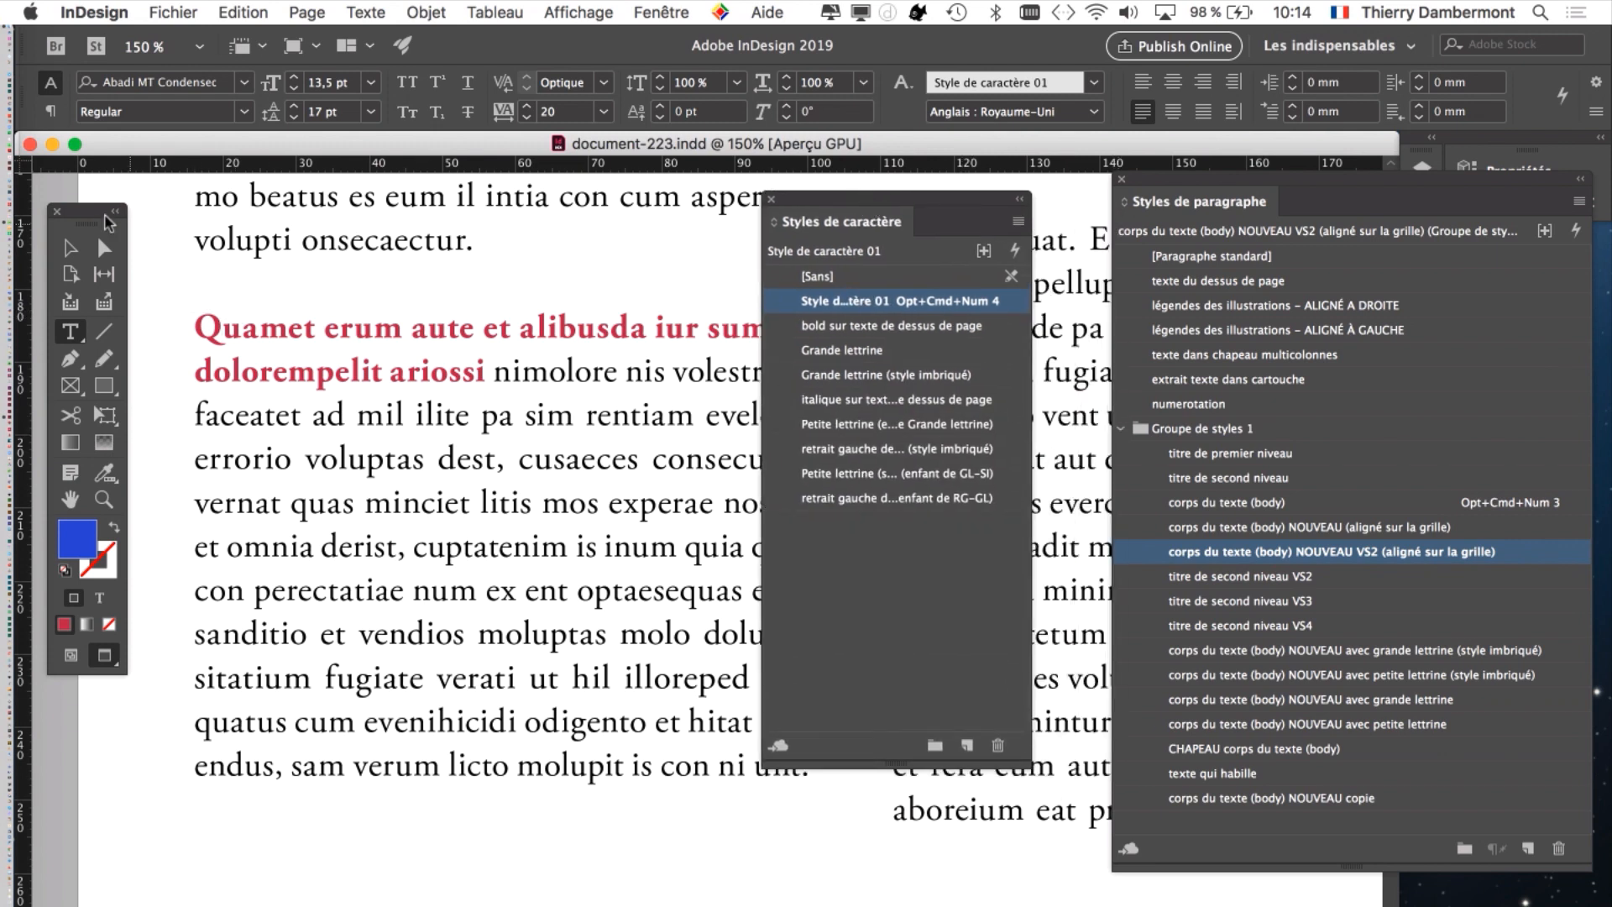
pyautogui.moveTo(82, 218); pyautogui.dragTo(149, 214)
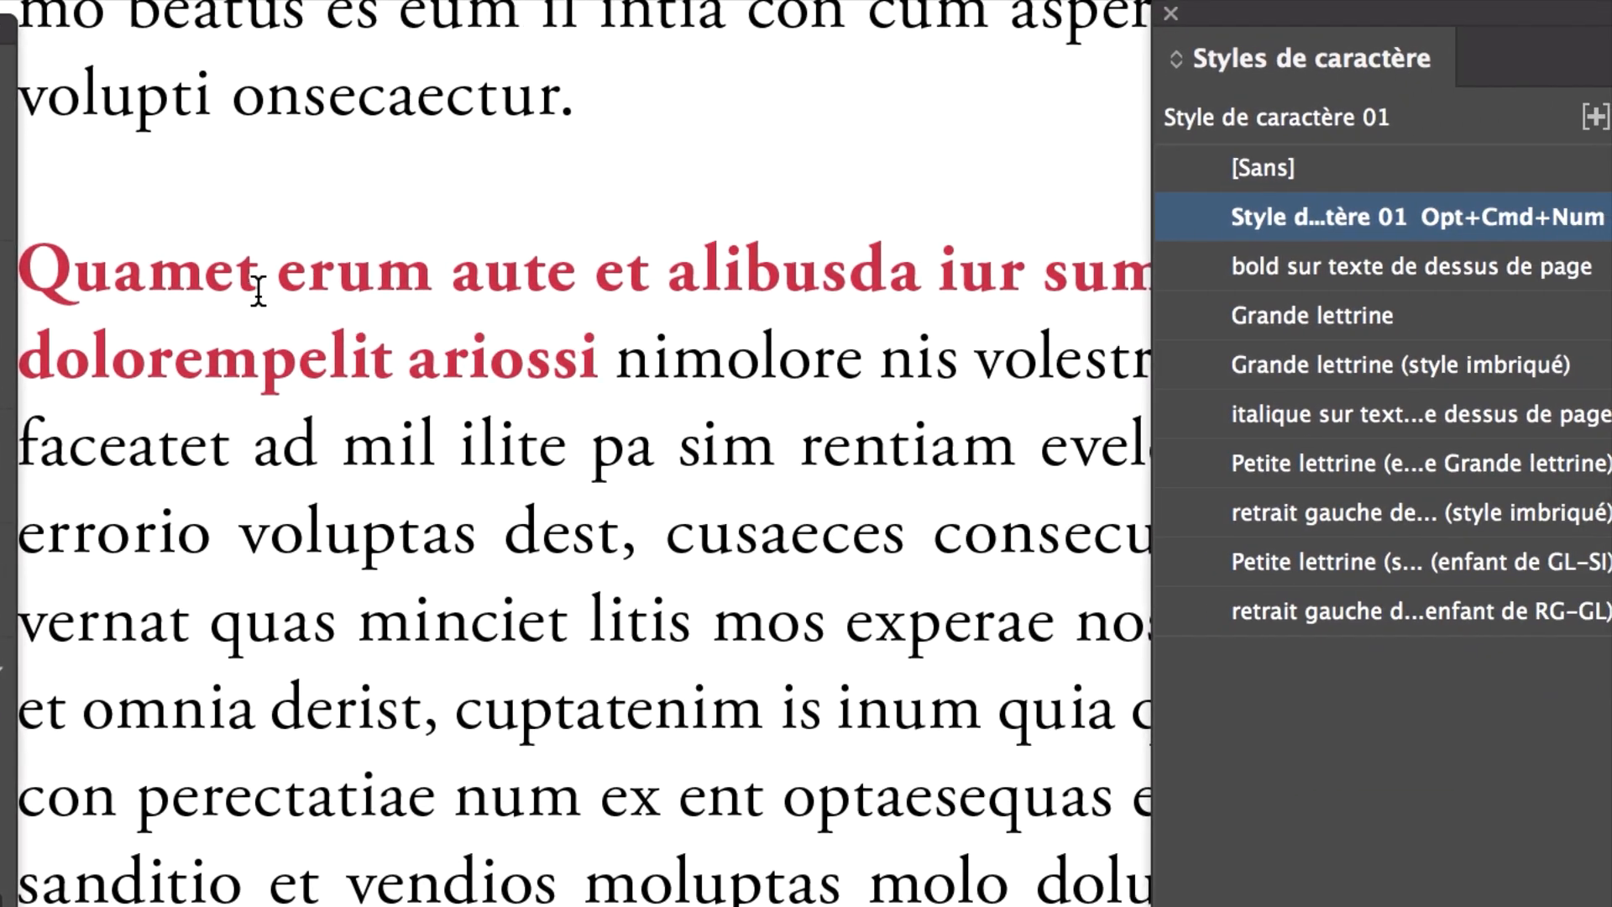
# - Select the crimson word "erum" in the paragraph's opening and widen the Styles de caractère panel so the full style names fit
pyautogui.doubleClick(395, 281)
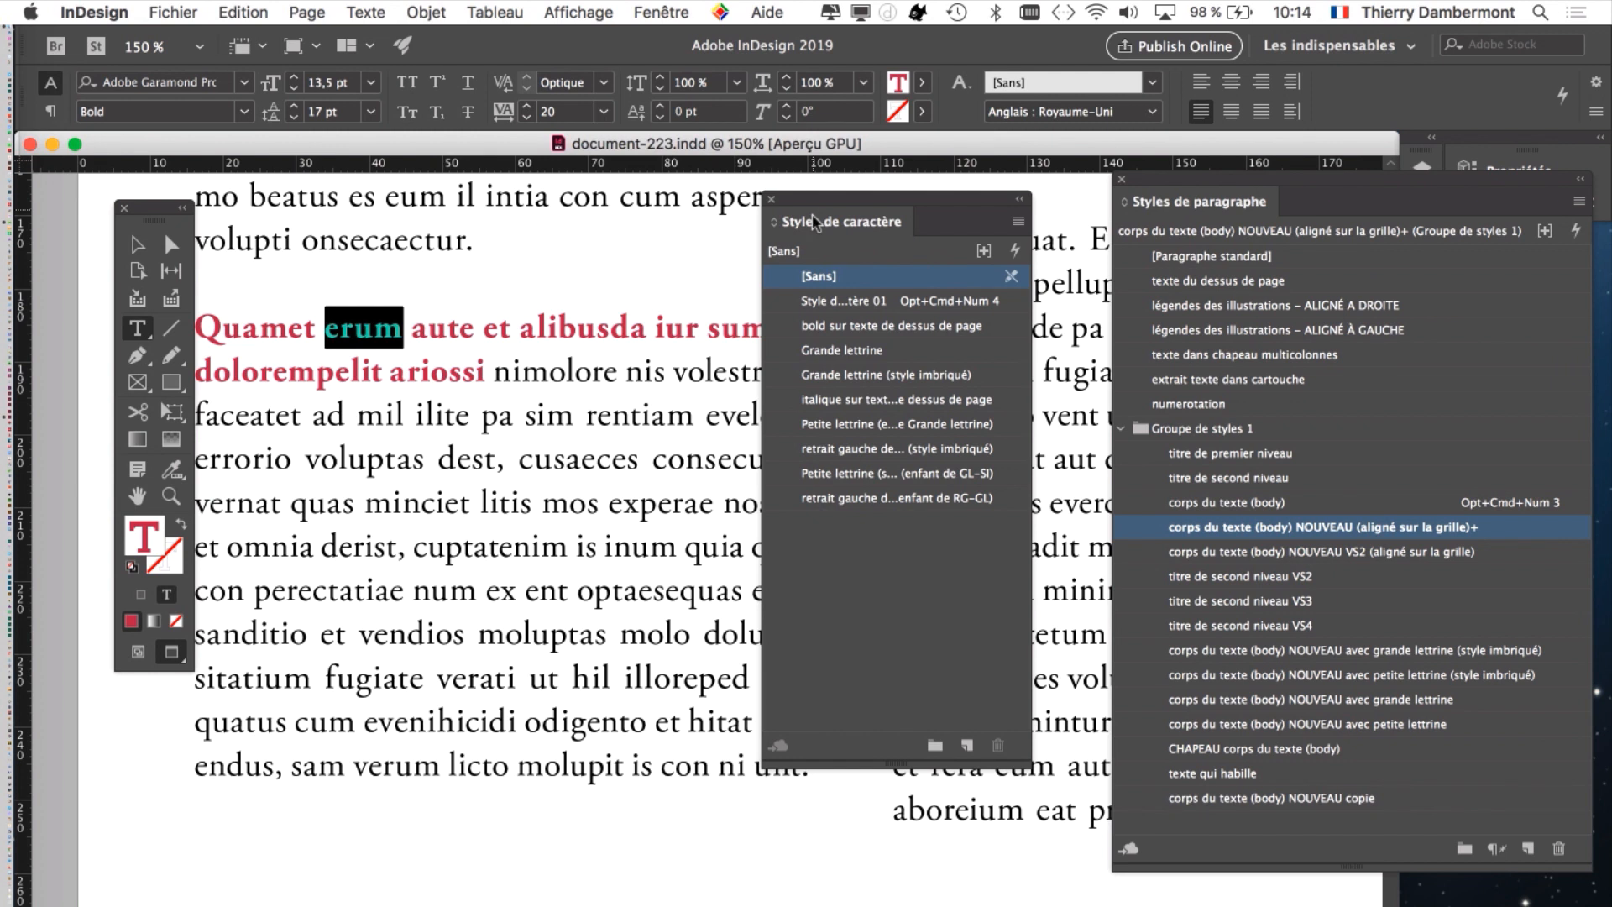
pyautogui.moveTo(812, 222); pyautogui.dragTo(686, 214)
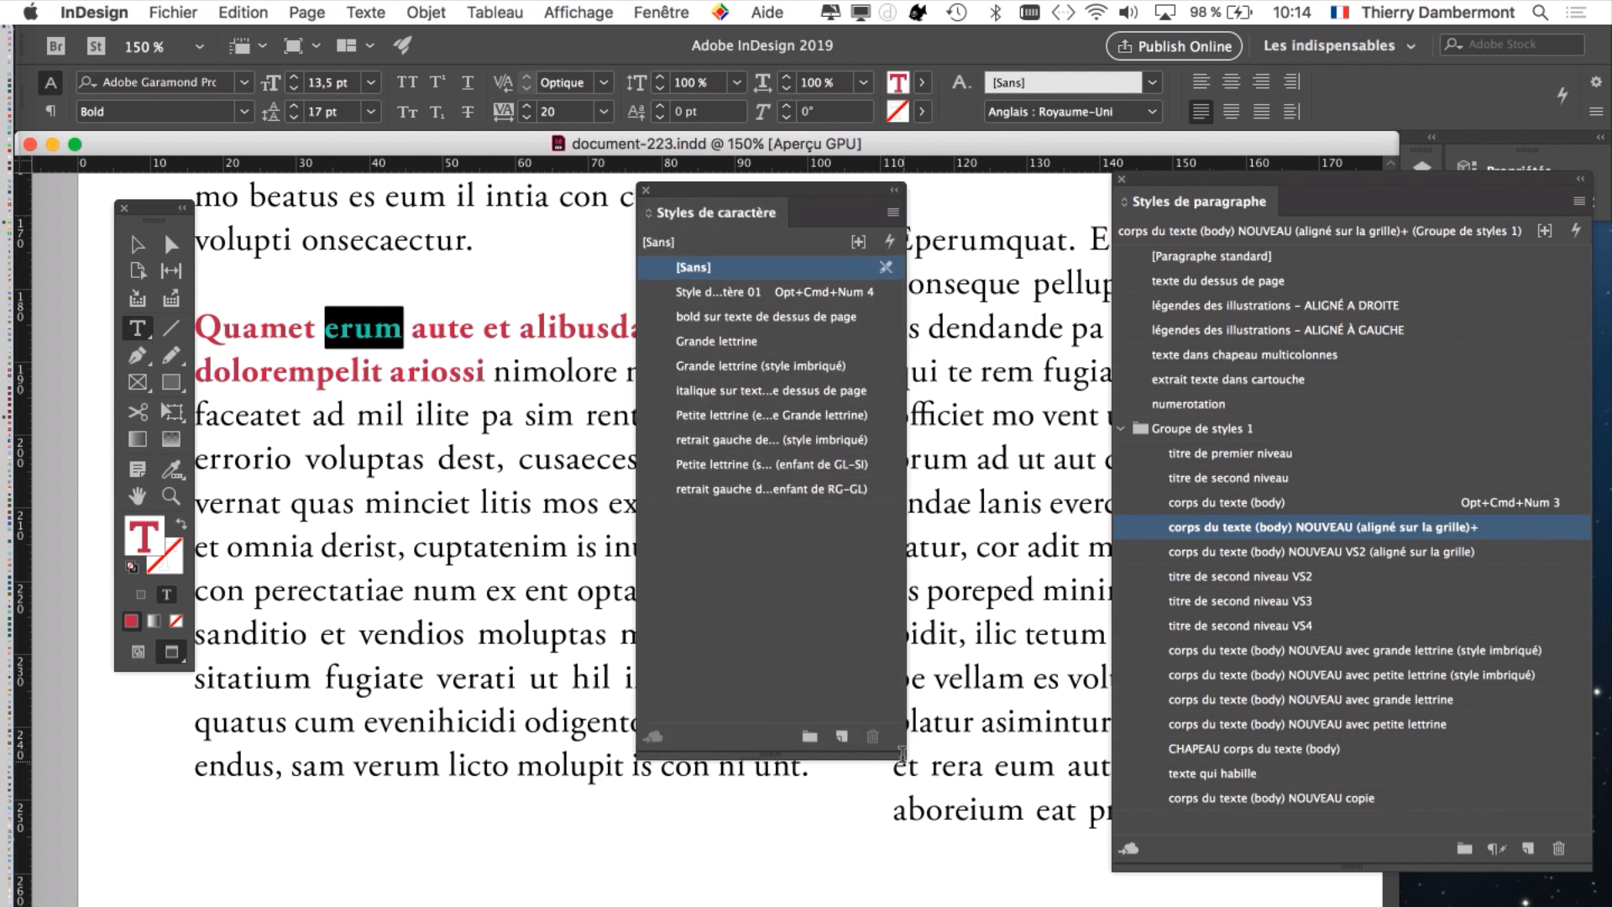
pyautogui.moveTo(898, 756); pyautogui.dragTo(1053, 733)
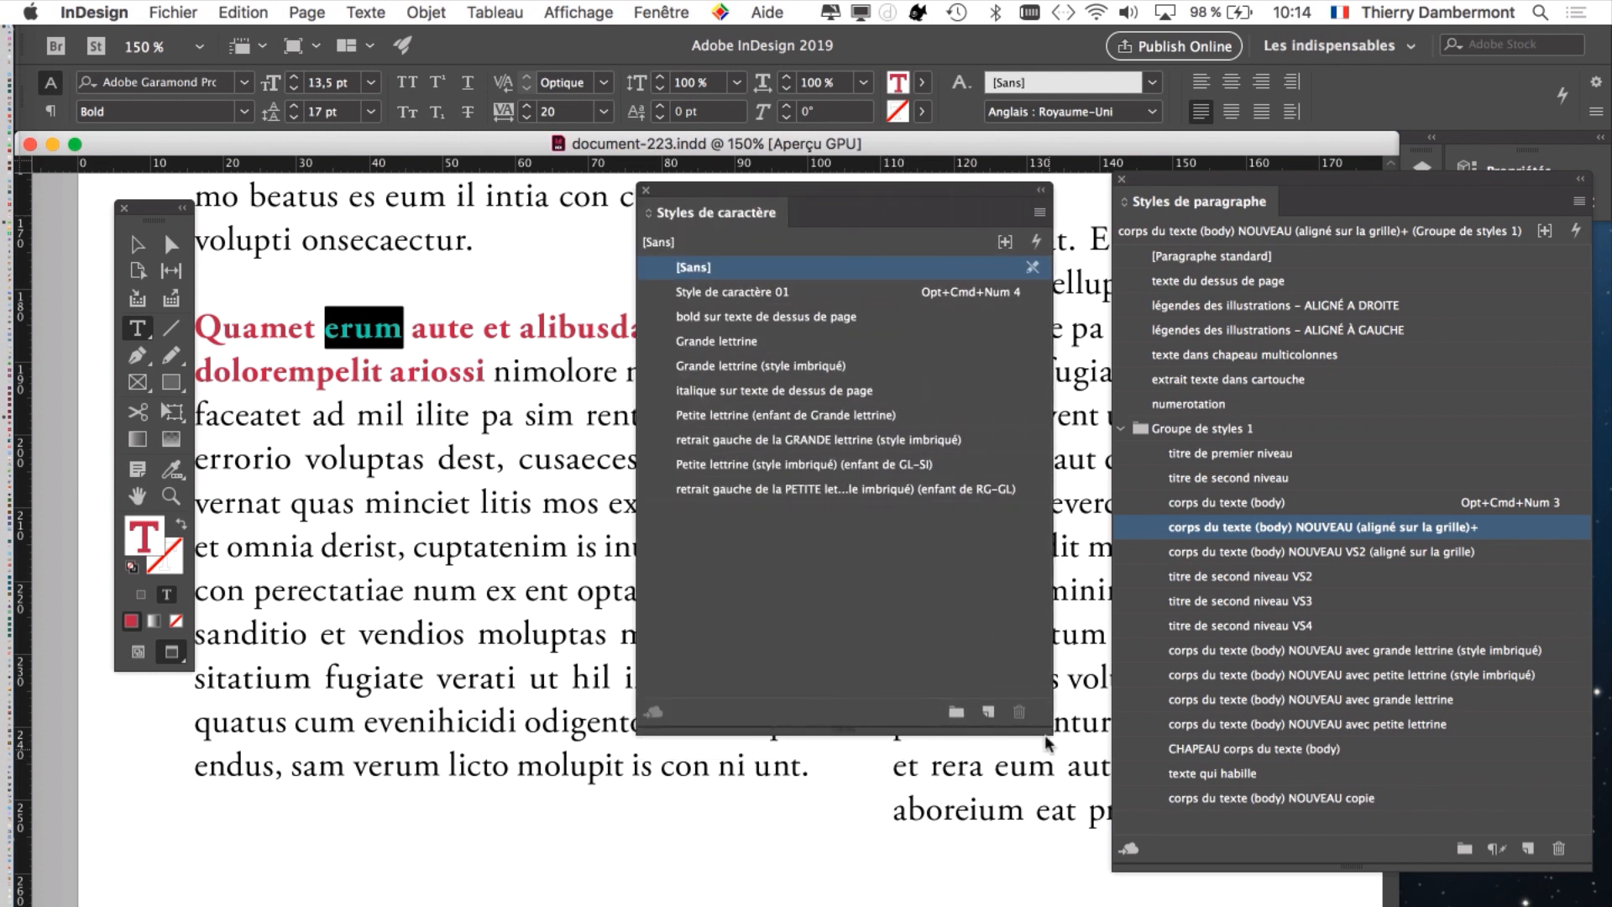
# - Create a character style named "titre de troisième niveau (imbriqué)" from the selected word's bold crimson formatting
pyautogui.click(1039, 213)
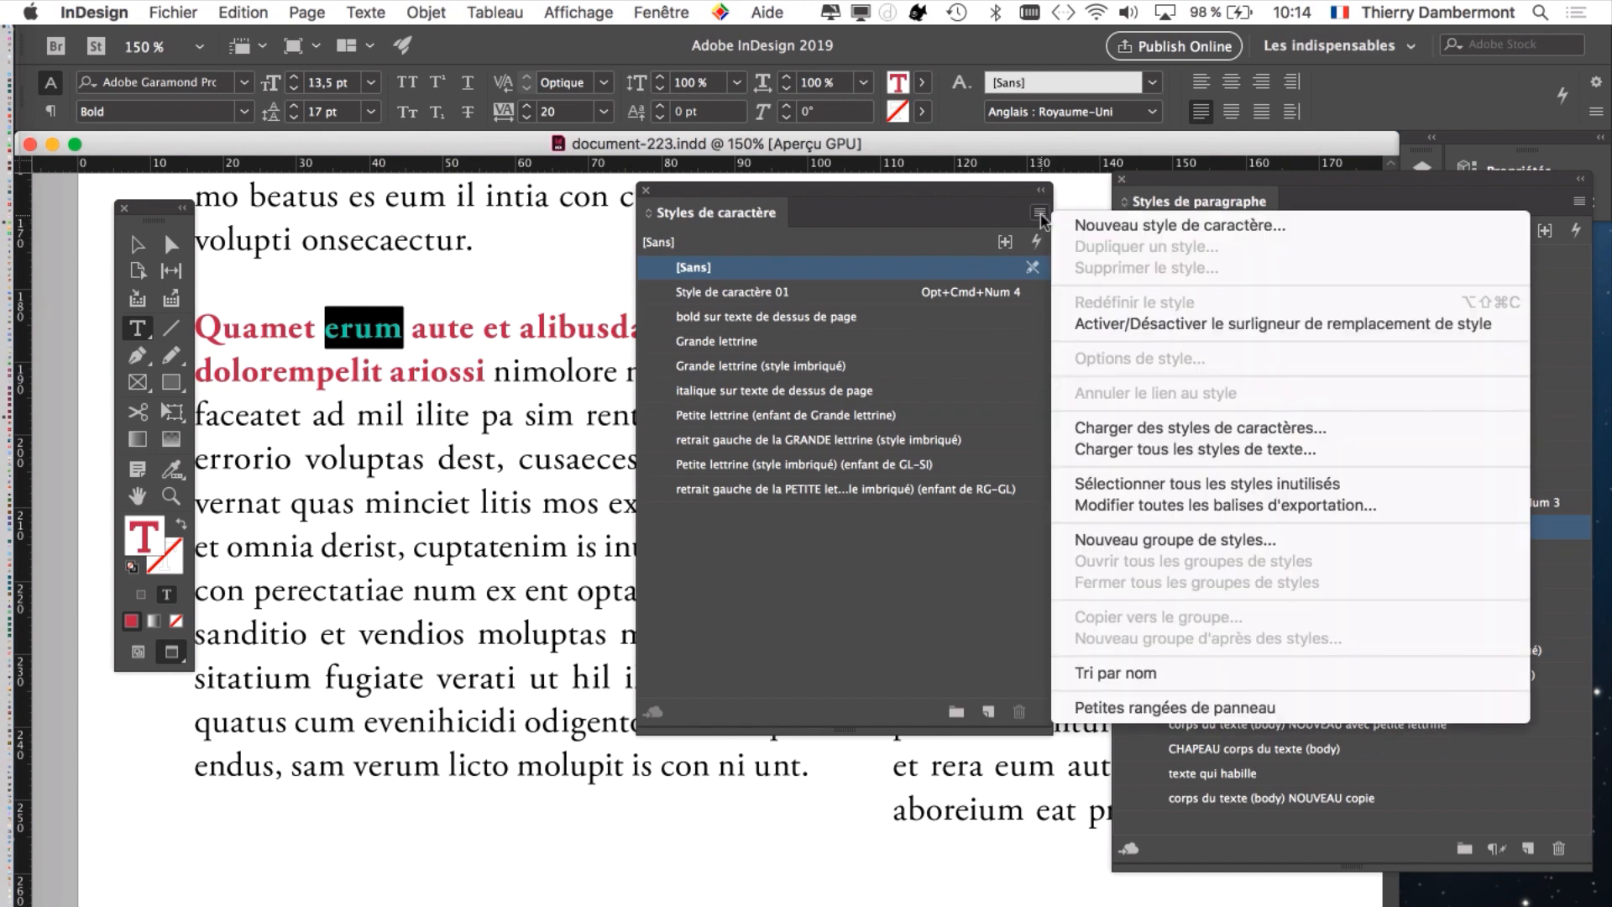
pyautogui.click(1073, 226)
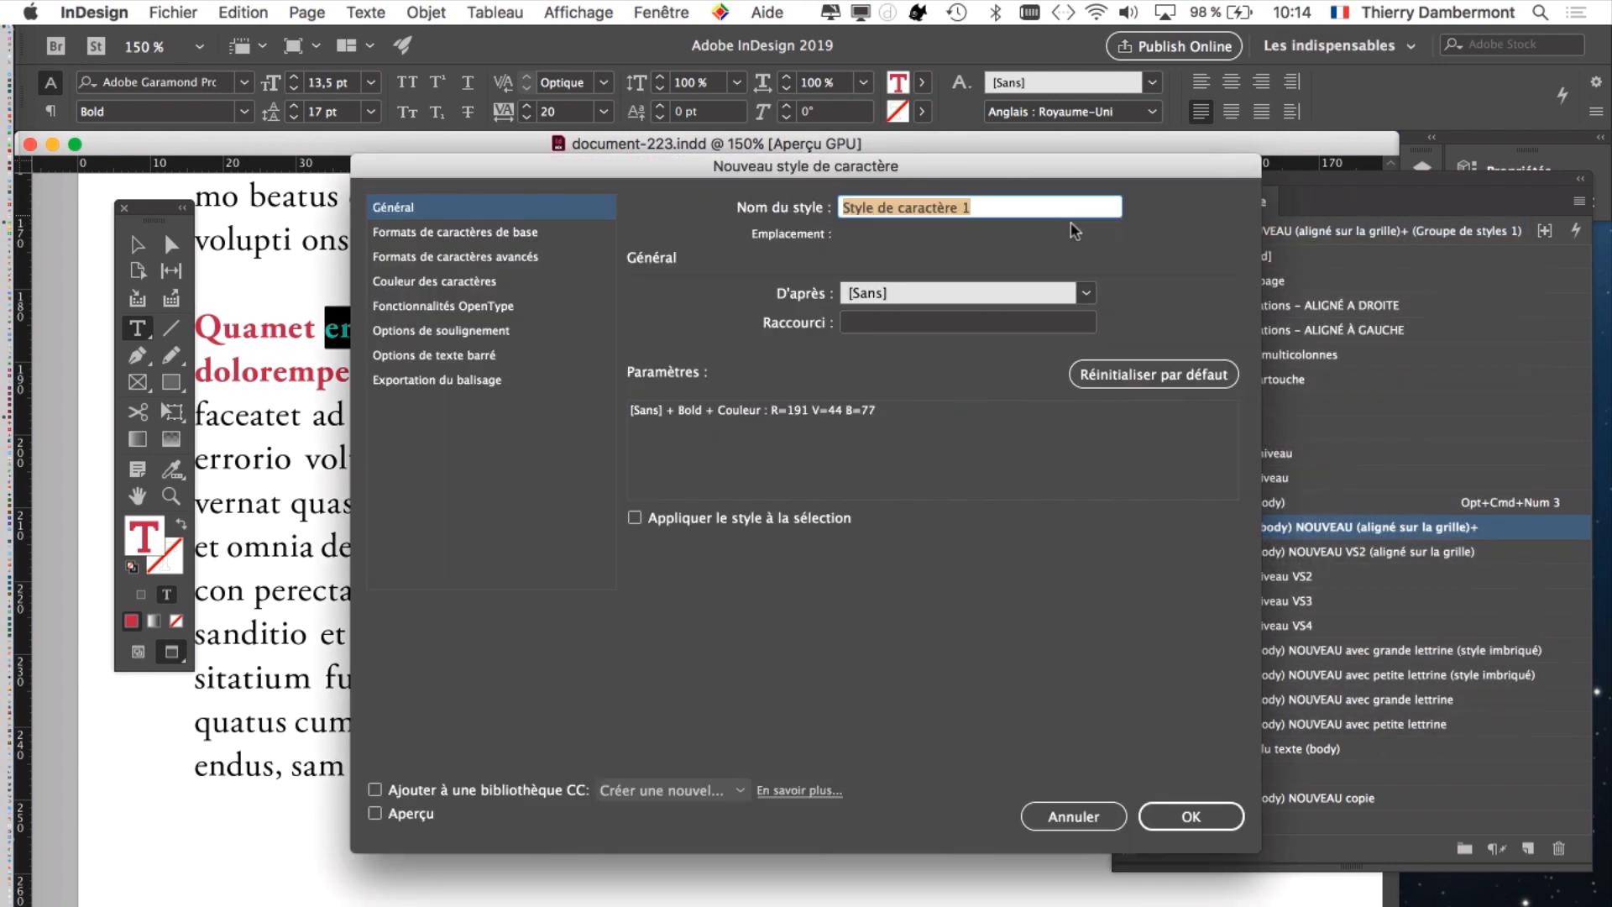
pyautogui.moveTo(889, 158); pyautogui.dragTo(1097, 256)
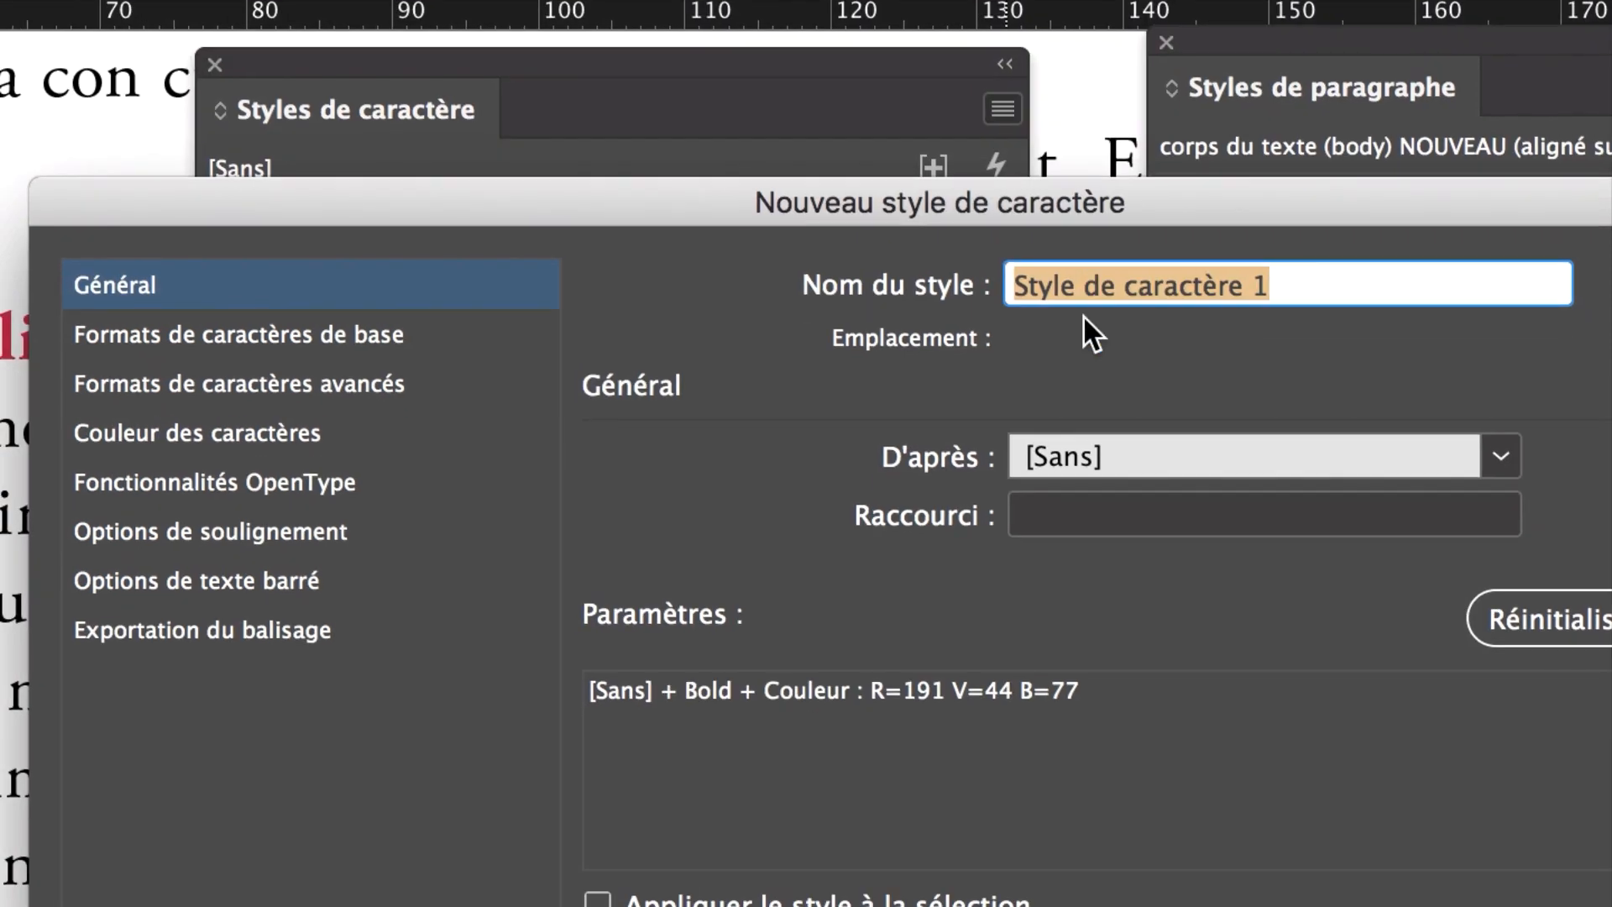
pyautogui.write('titre de')
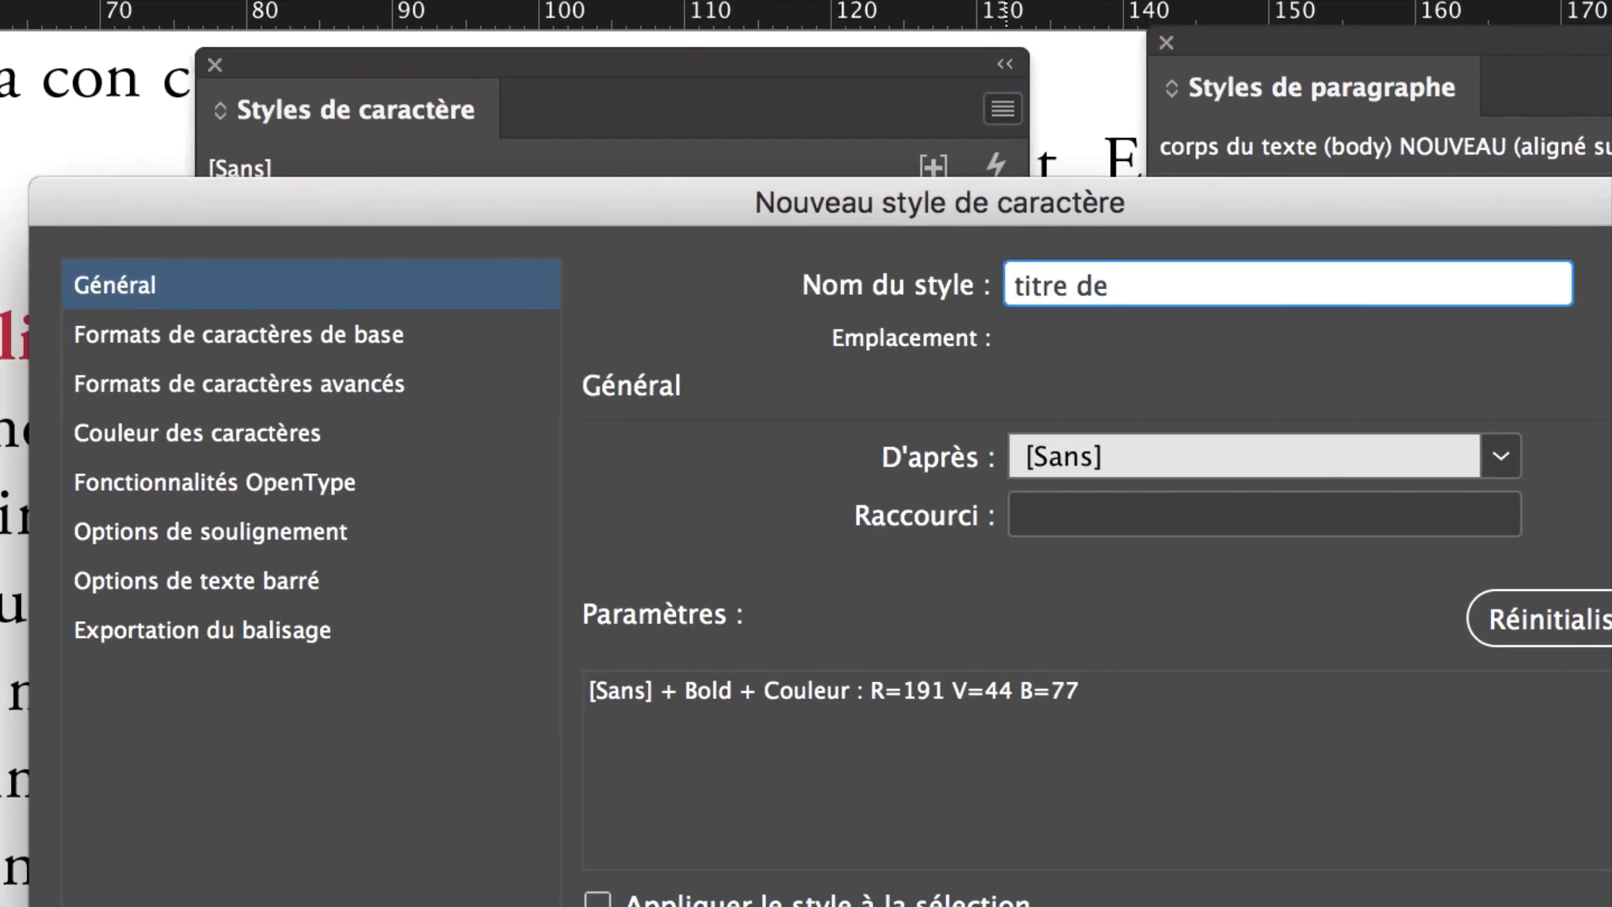
pyautogui.write(' troisième niveau (i')
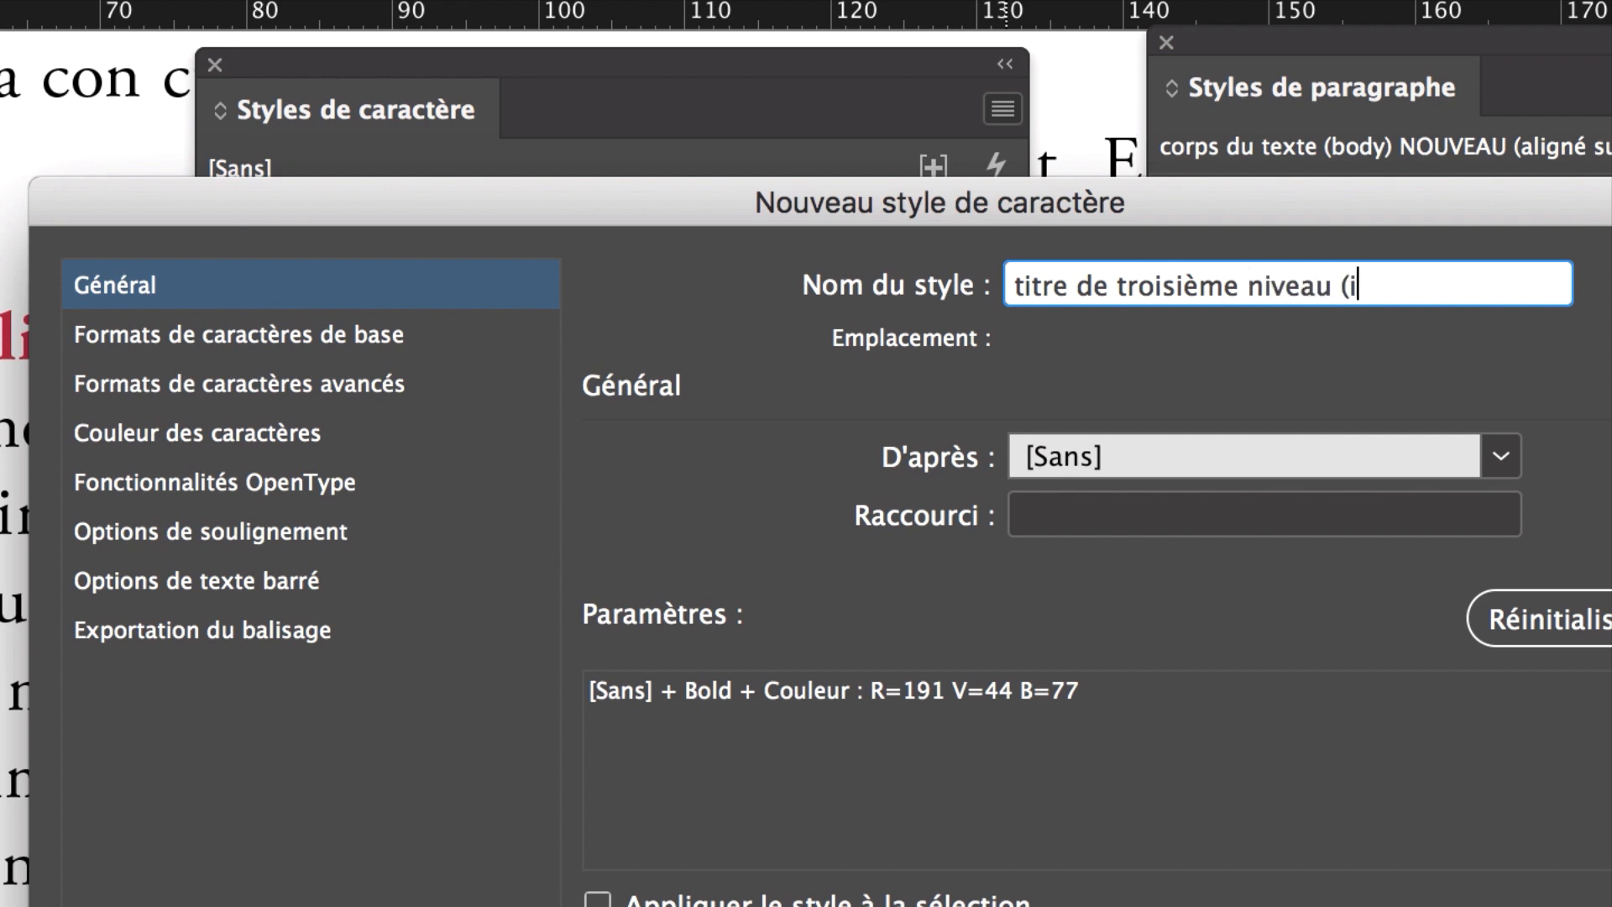
pyautogui.write('mbriqué')
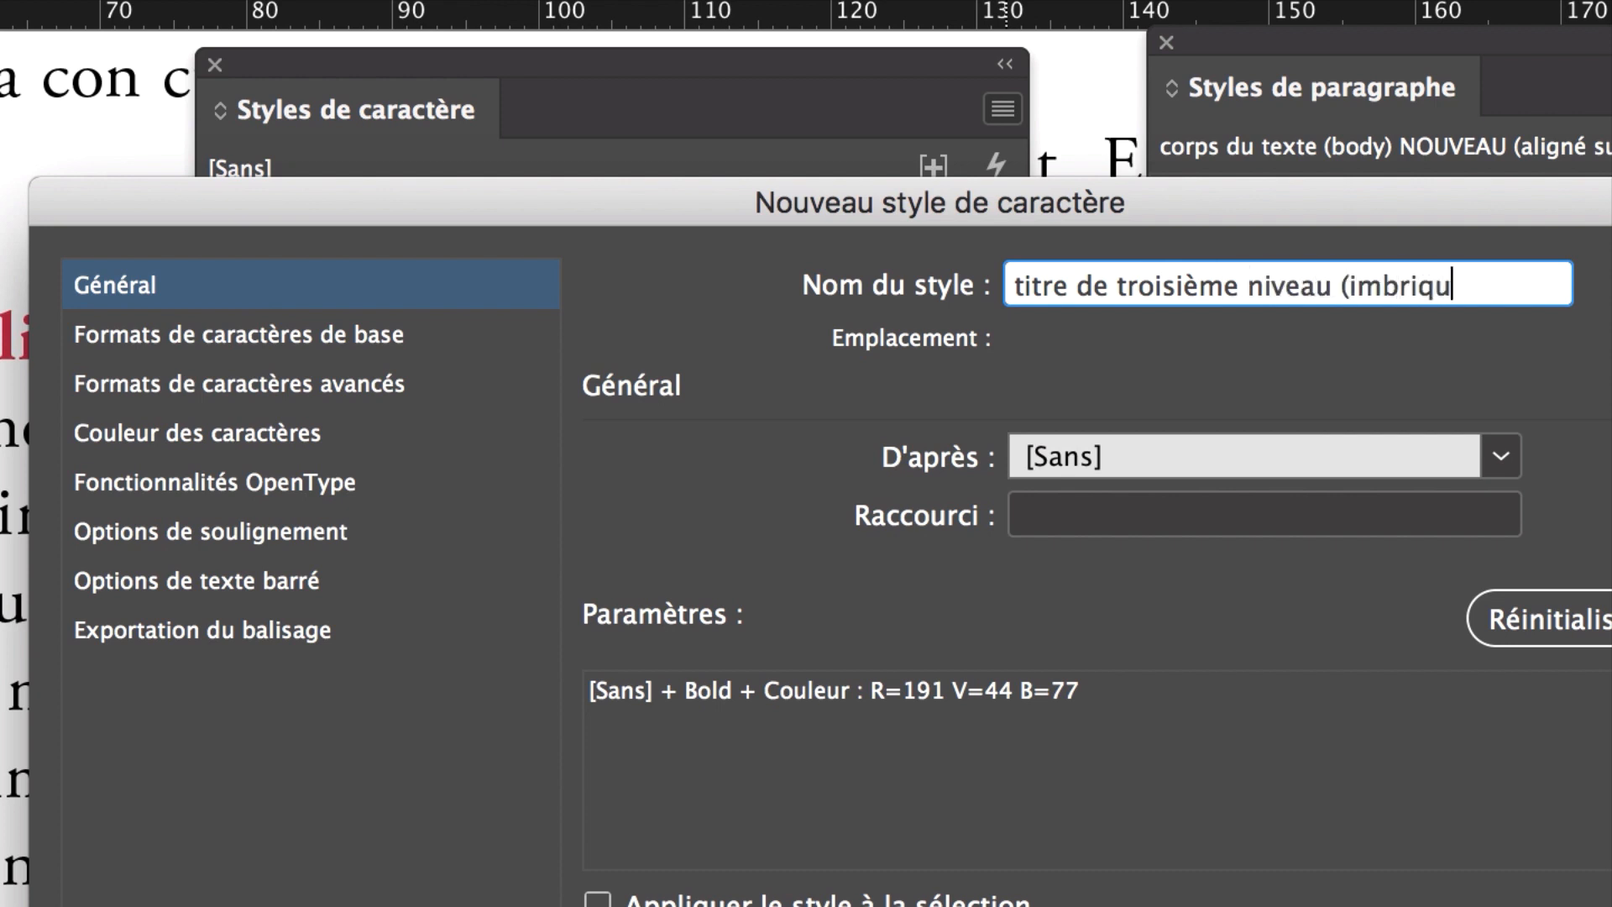
pyautogui.write(')')
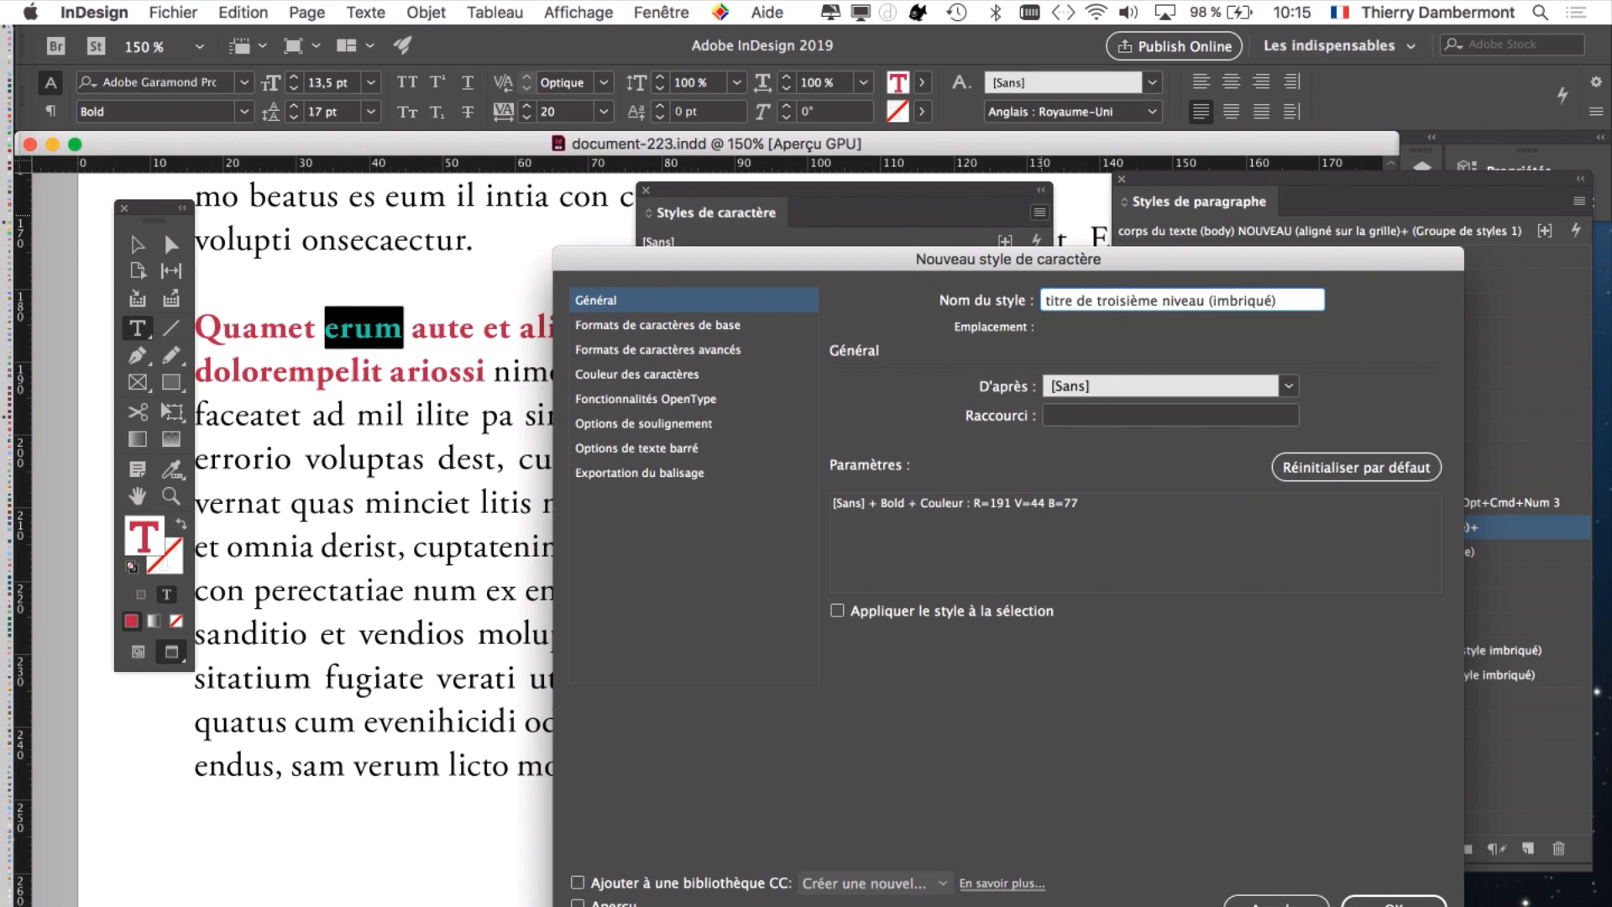
pyautogui.press('Return')
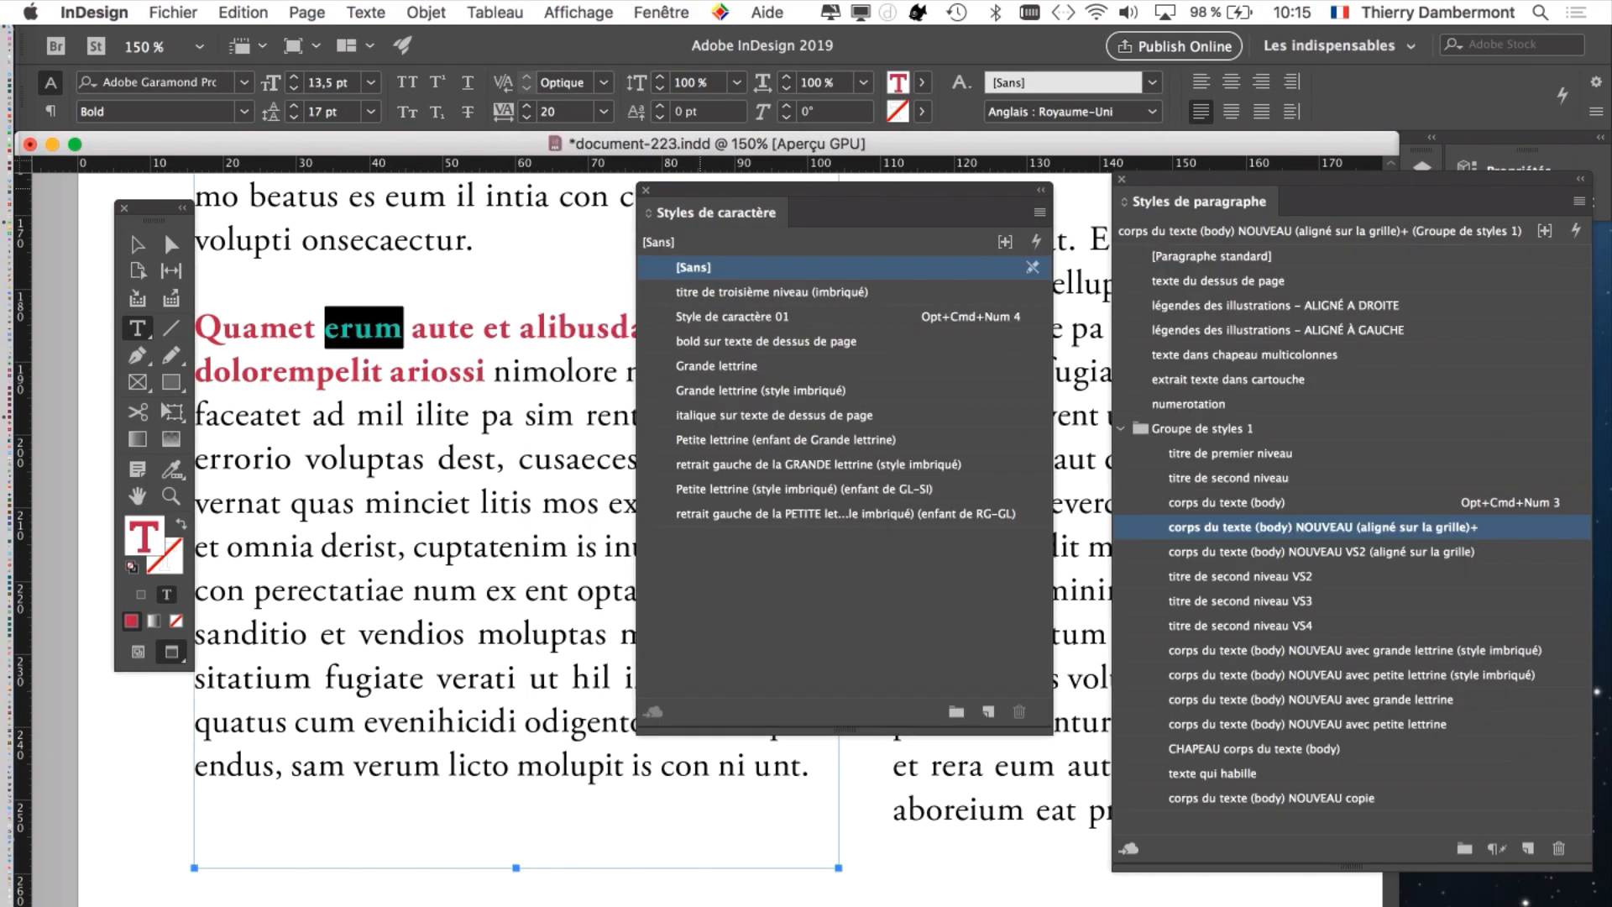
# - Move the Styles de caractère panel below the coloured opening words and display the Nuancier panel, lengthened, between the text and the paragraph styles
pyautogui.moveTo(839, 192); pyautogui.dragTo(464, 603)
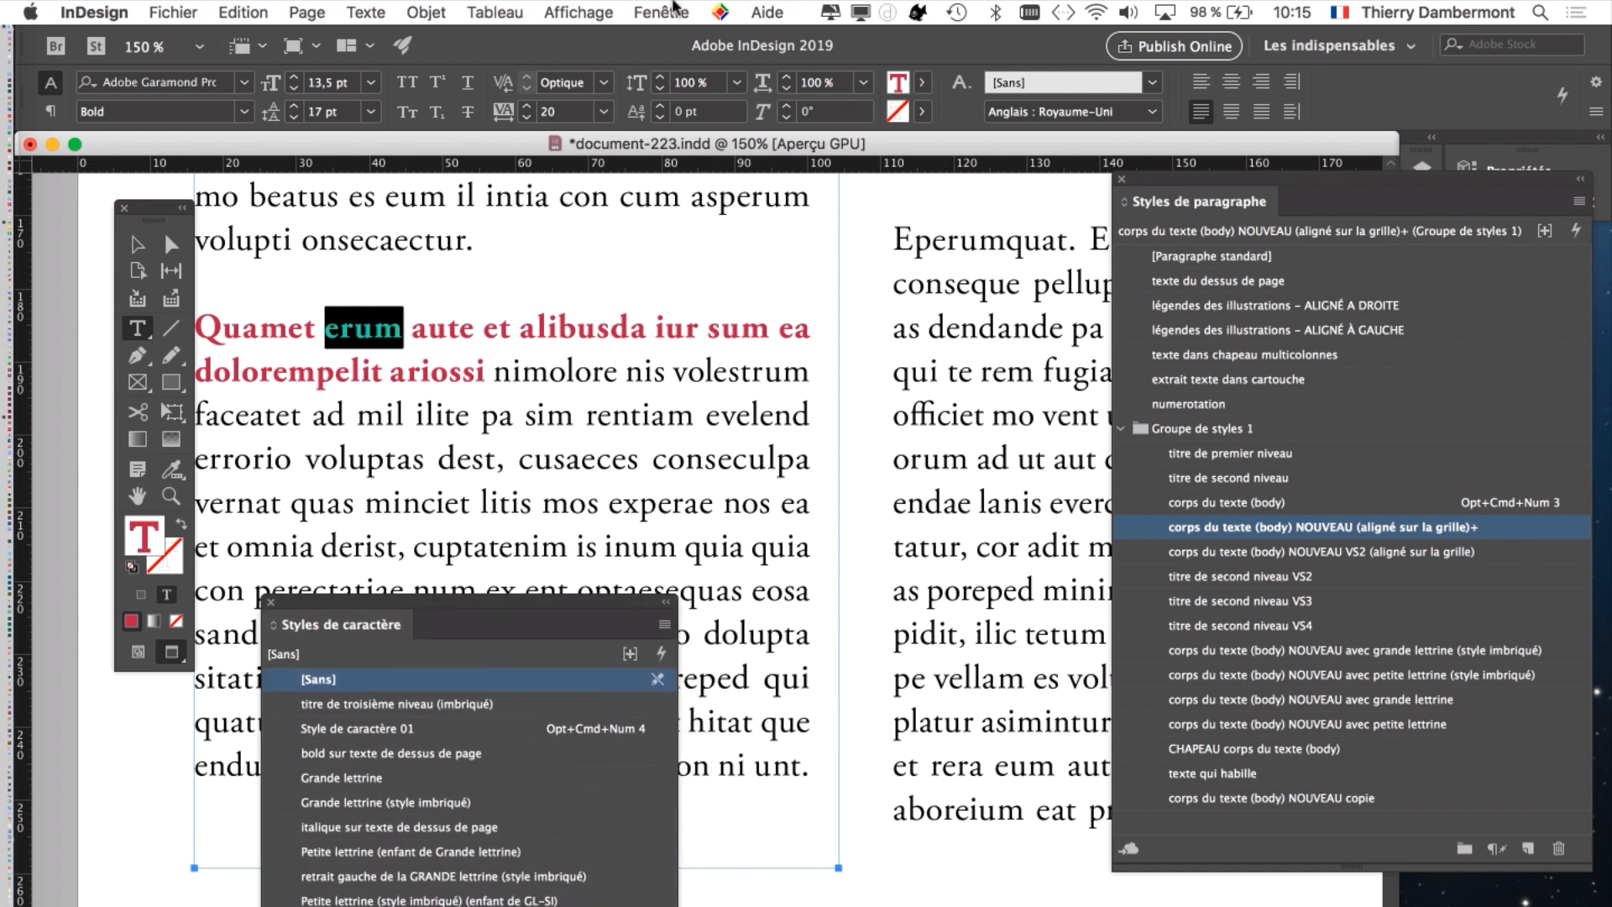
pyautogui.click(667, 11)
pyautogui.moveTo(674, 251)
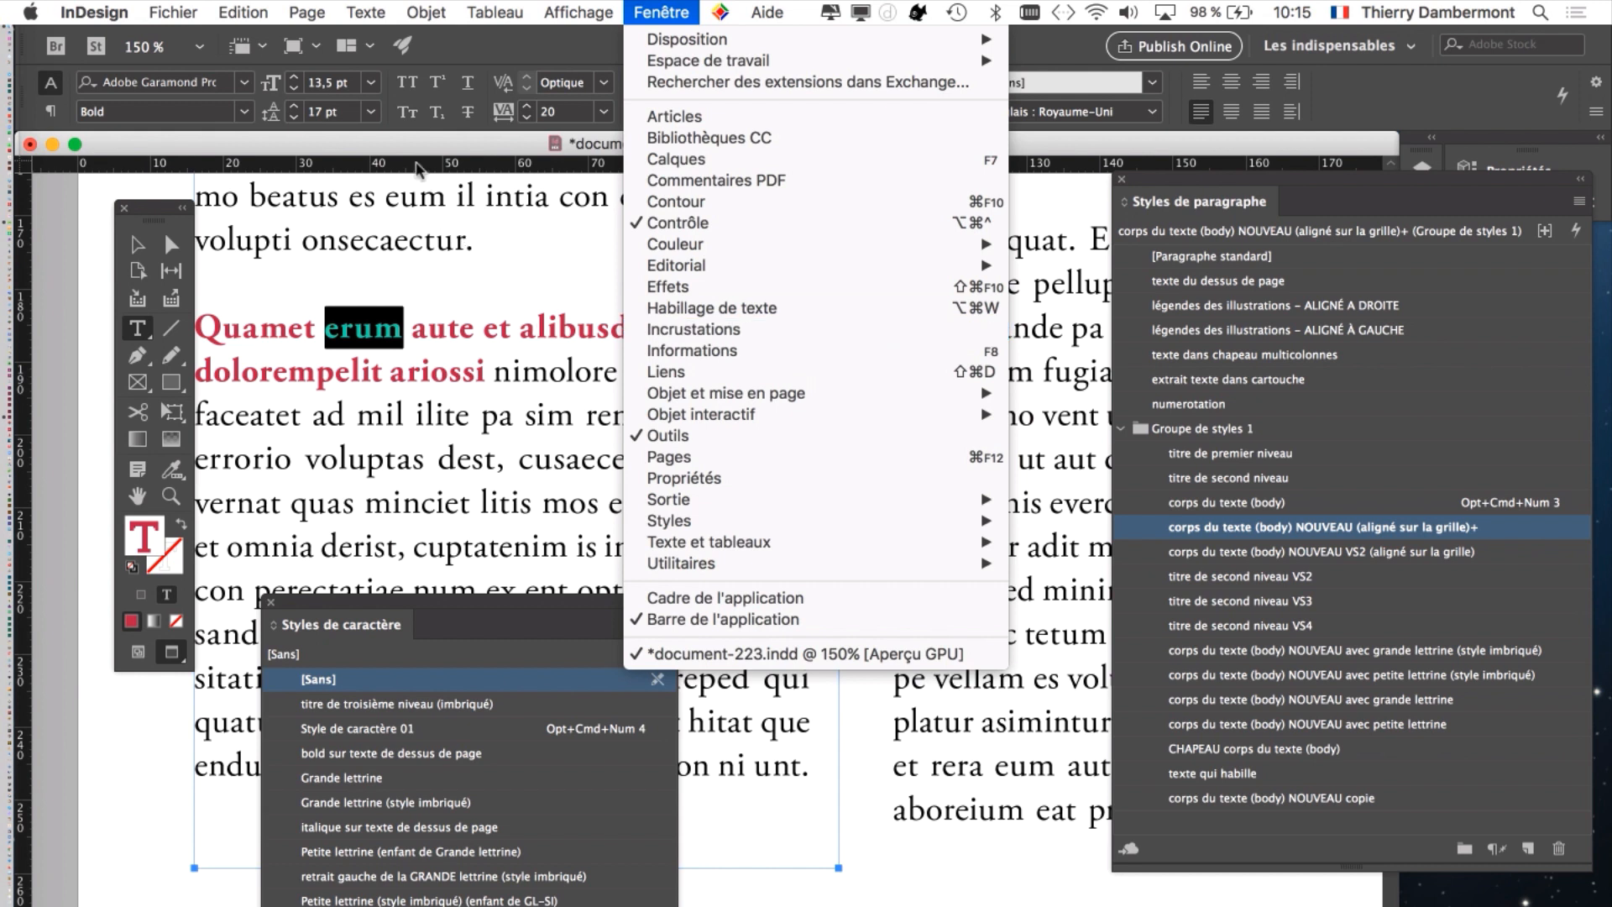
pyautogui.moveTo(764, 252)
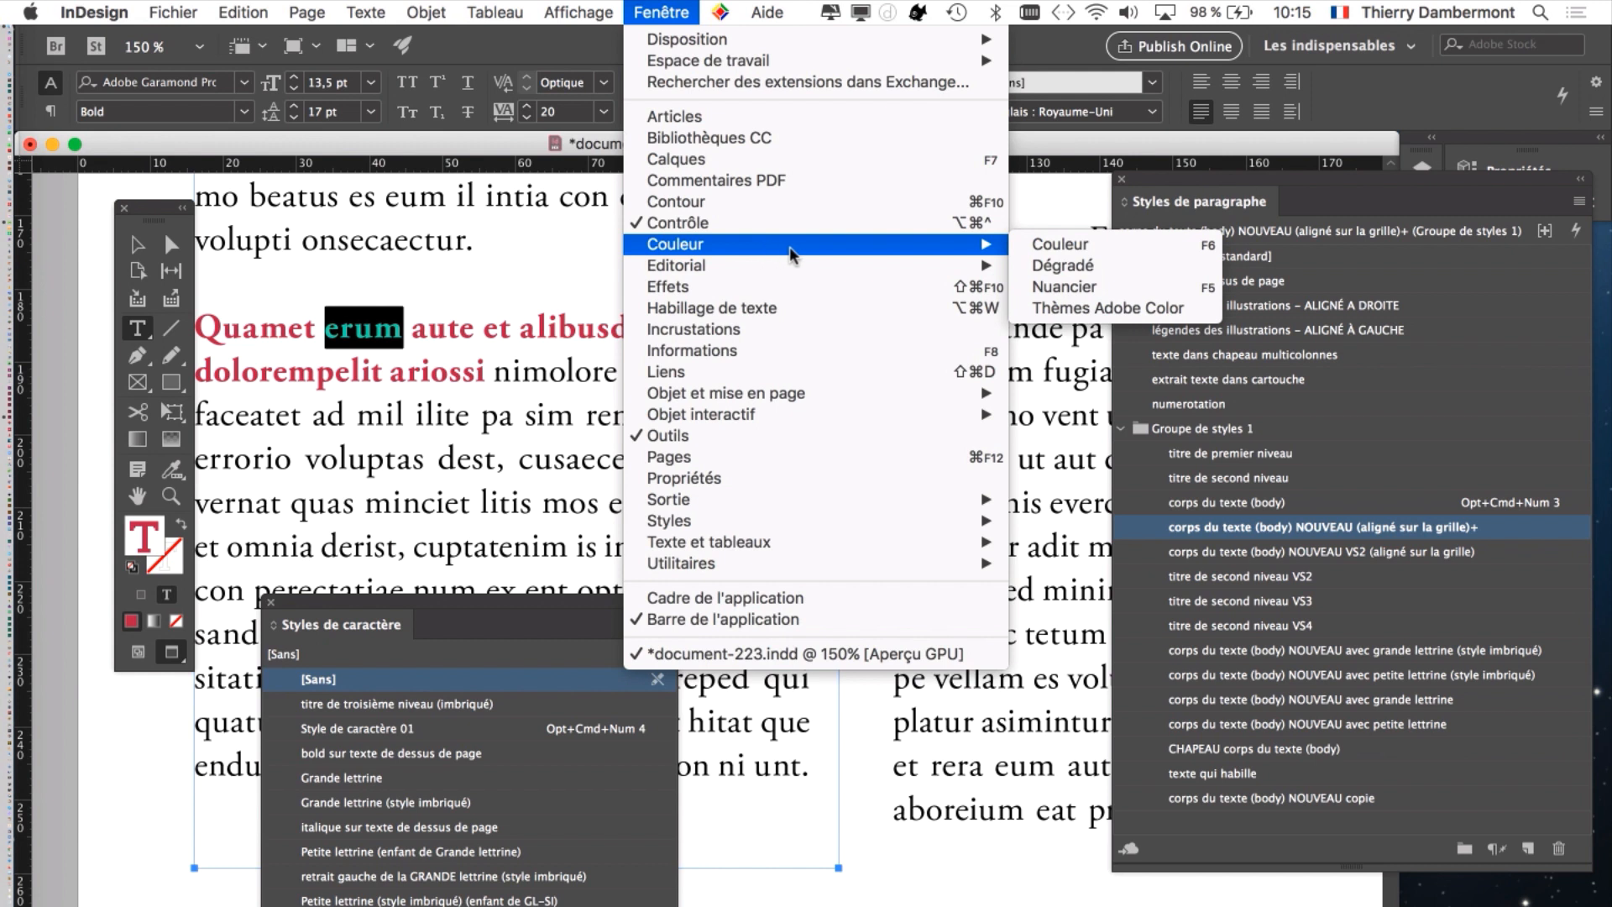
pyautogui.click(1110, 289)
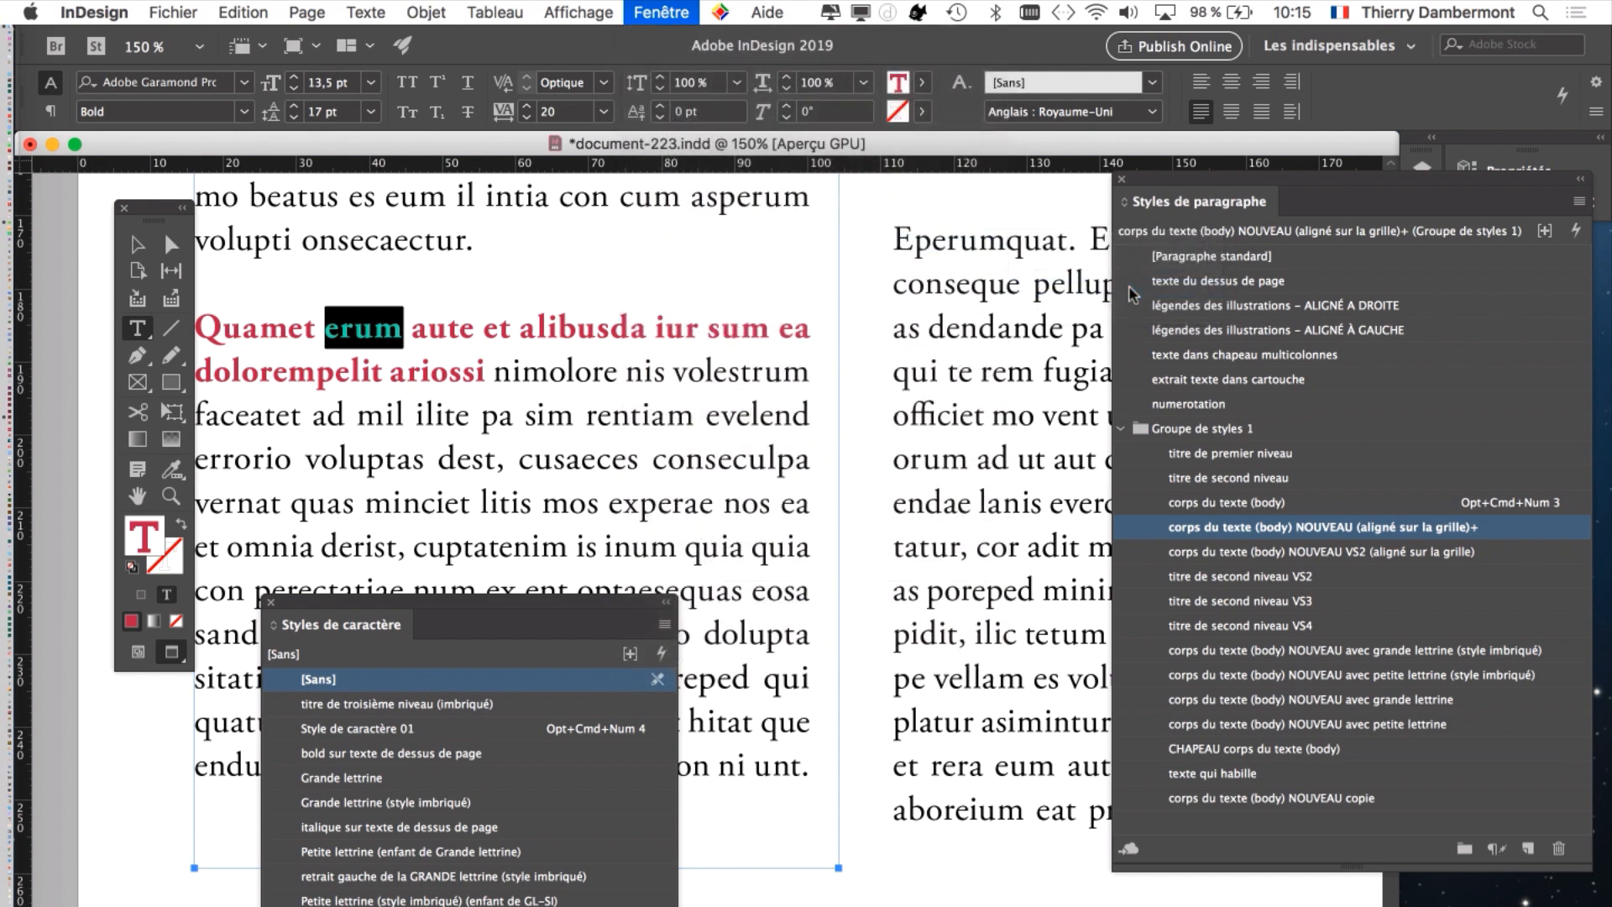
pyautogui.moveTo(931, 634); pyautogui.dragTo(851, 170)
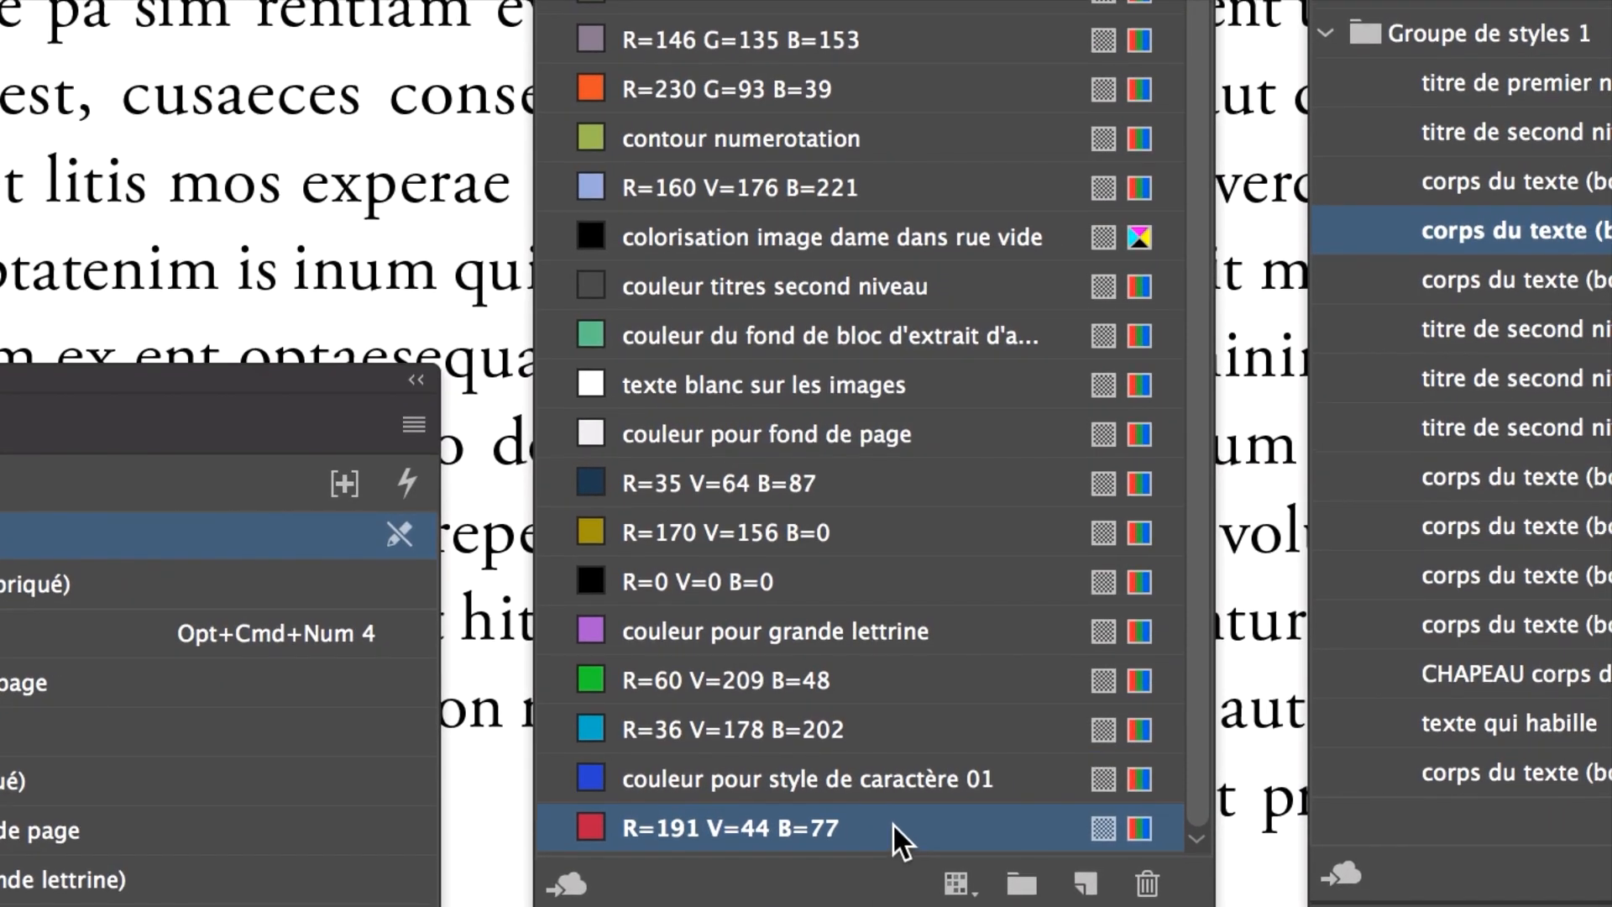
# - Rename the crimson R=191 V=44 B=77 swatch as "couleur pour titre de troisième niveau (imbriqué)" instead of naming it by colour value
pyautogui.doubleClick(894, 823)
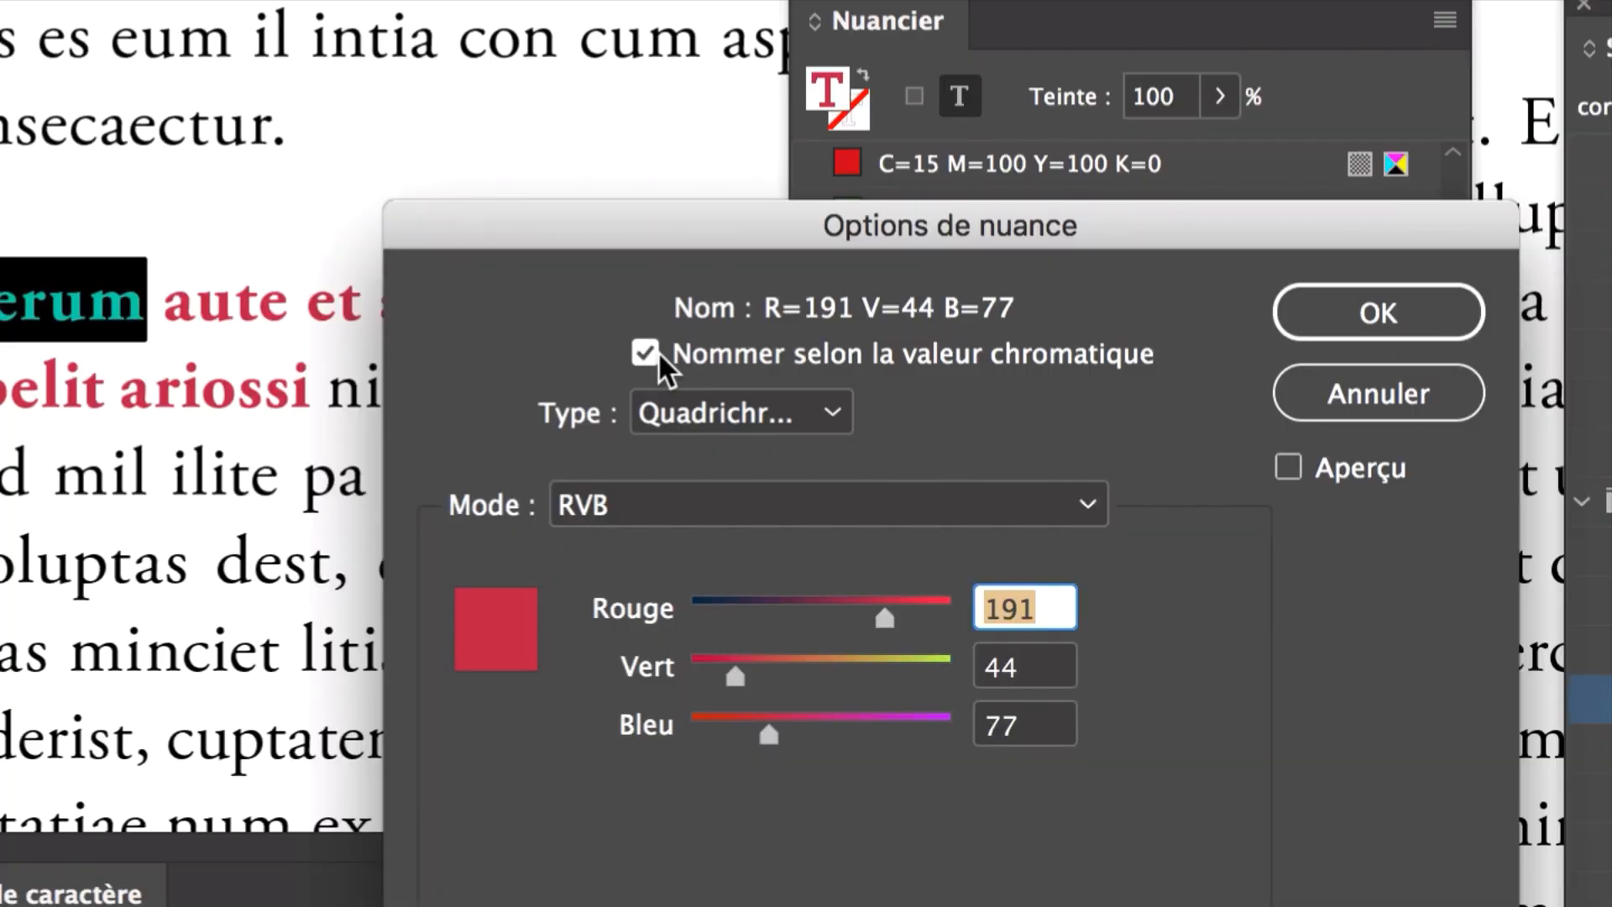
pyautogui.click(655, 355)
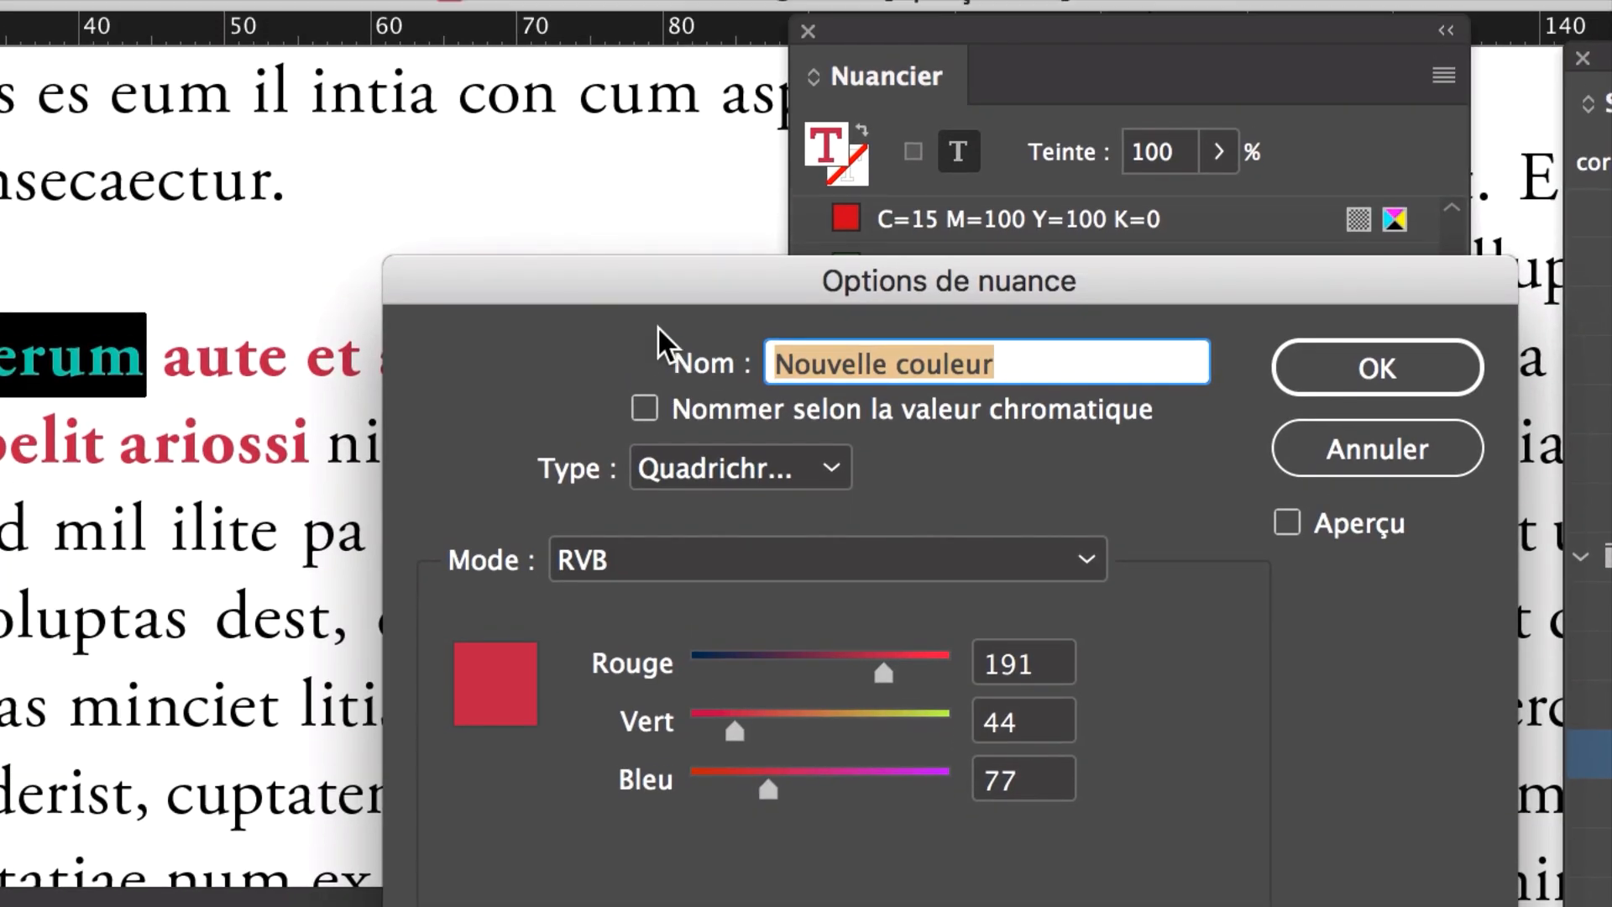
pyautogui.write('couleur pour ')
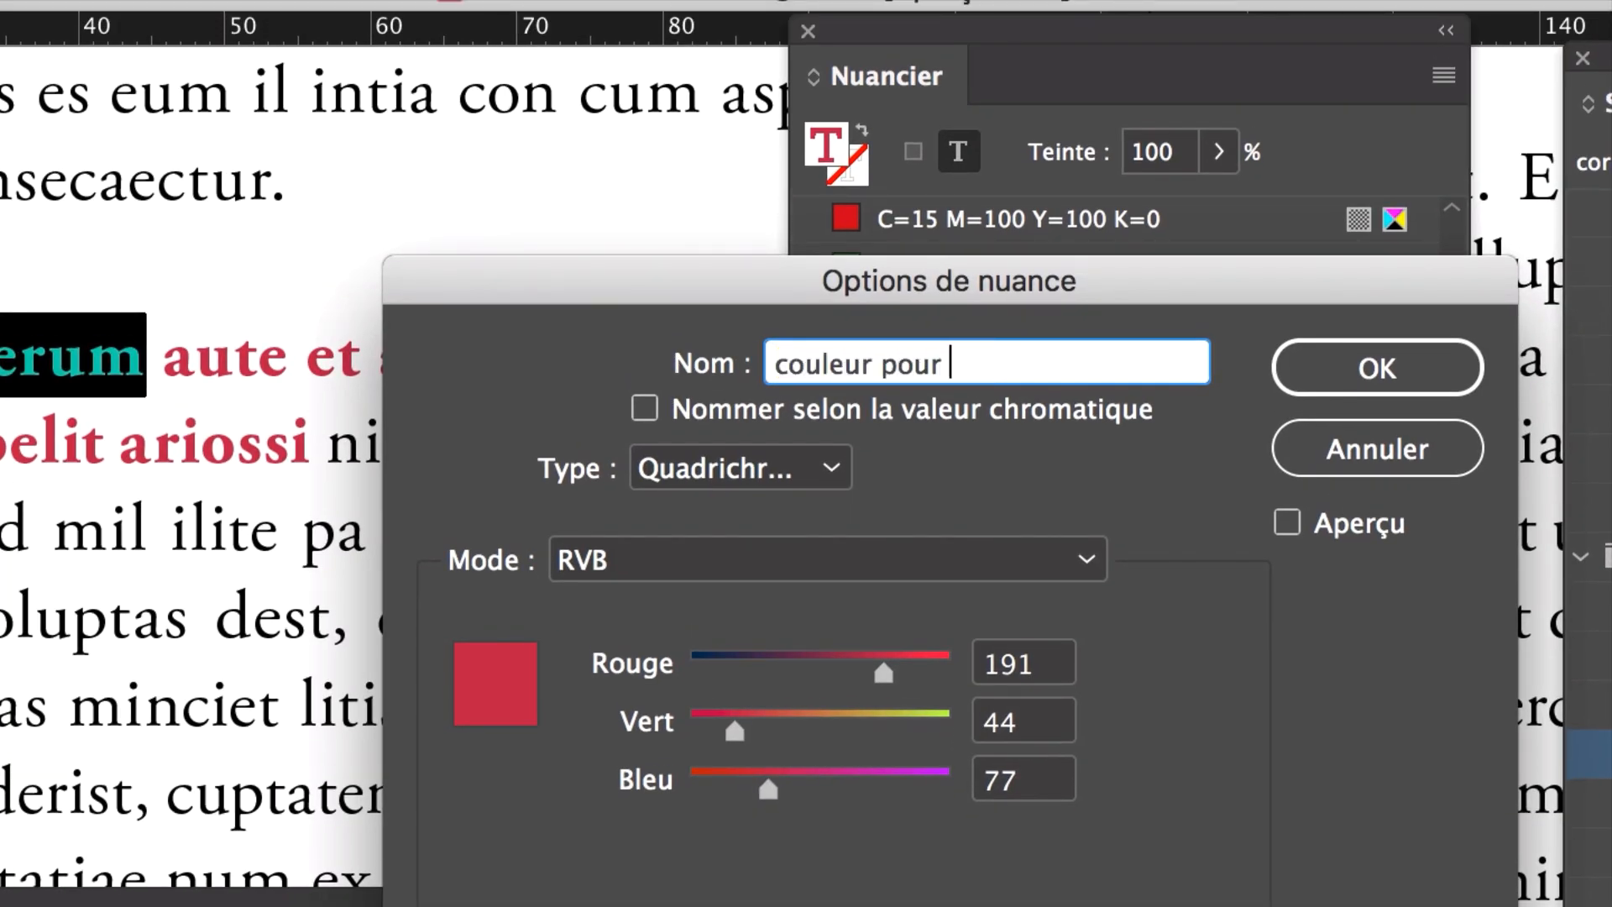
pyautogui.write('titre de troisi')
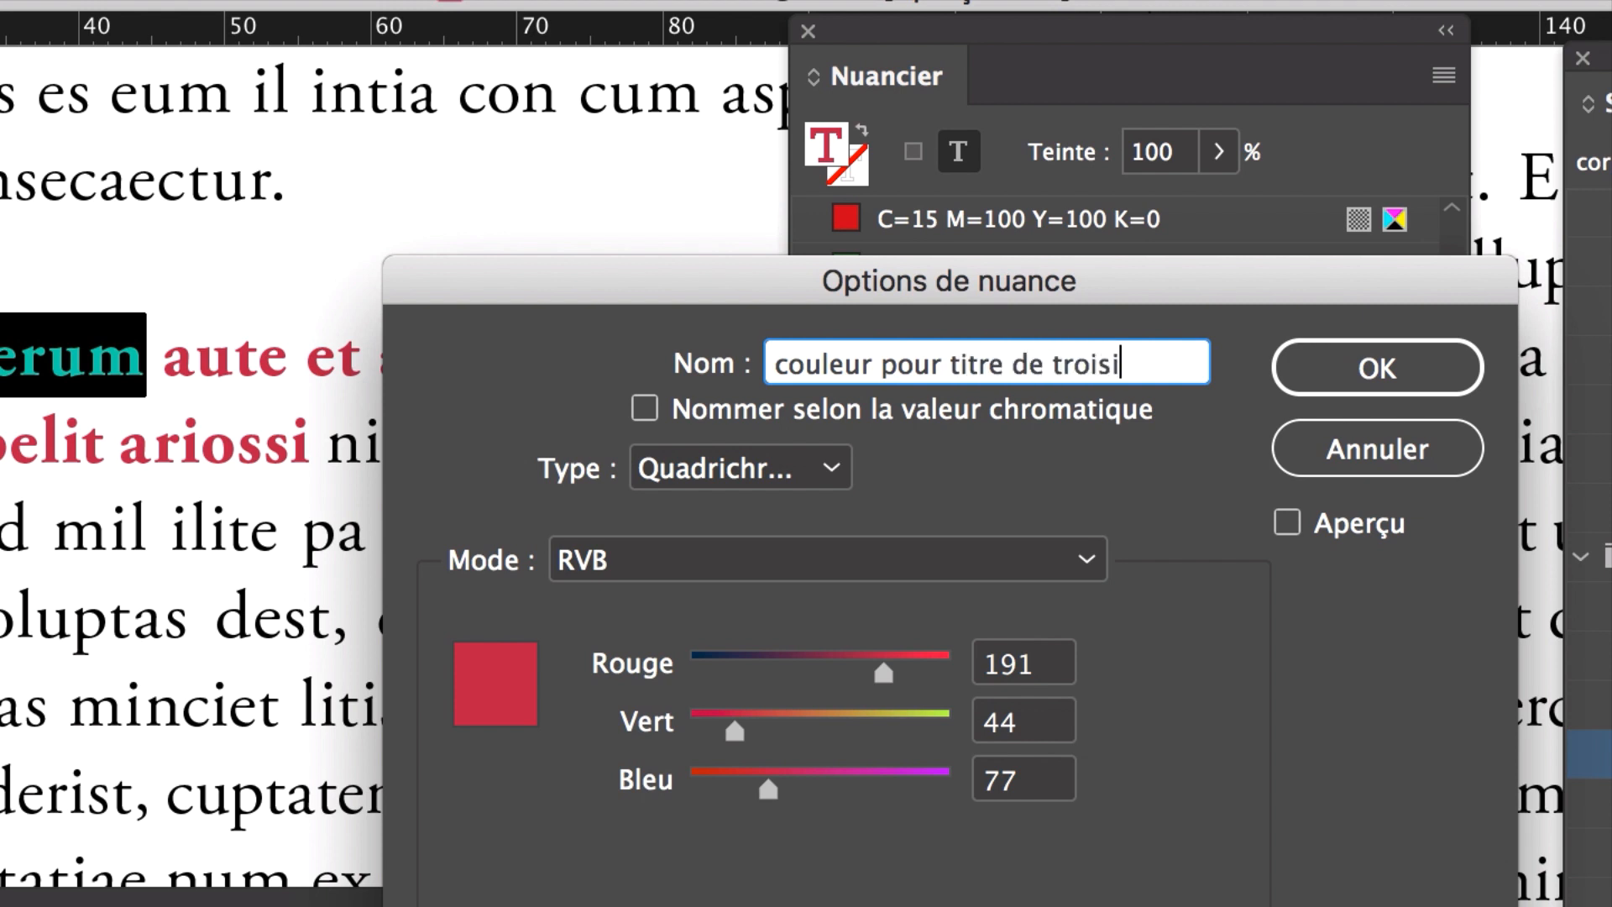
pyautogui.write('ème niveau ')
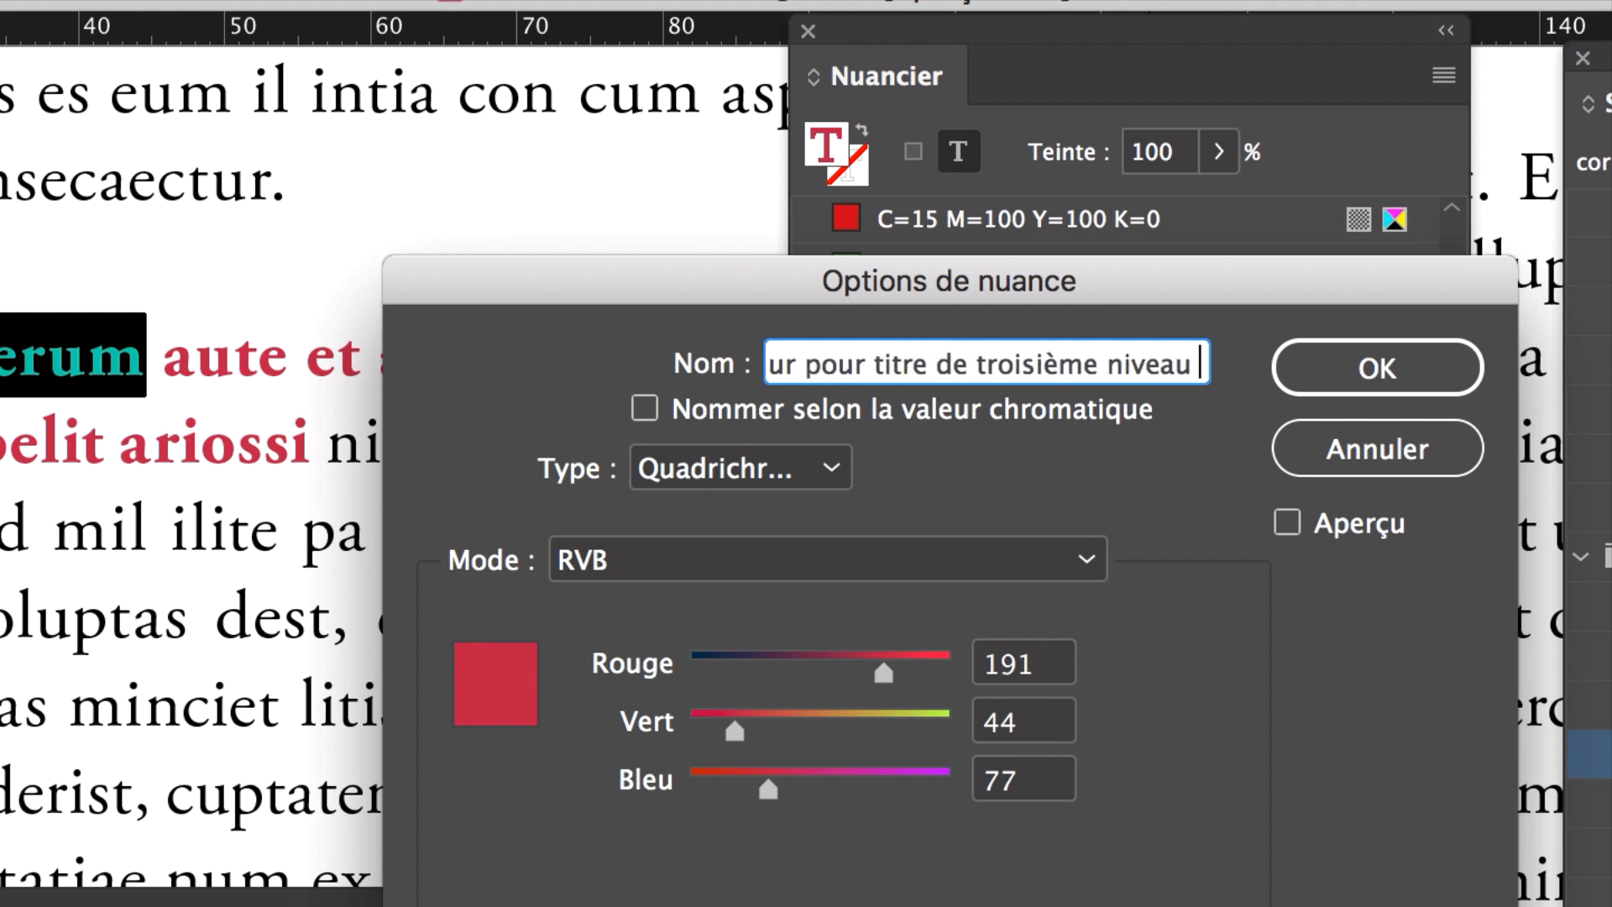
pyautogui.write('(imbriqué)')
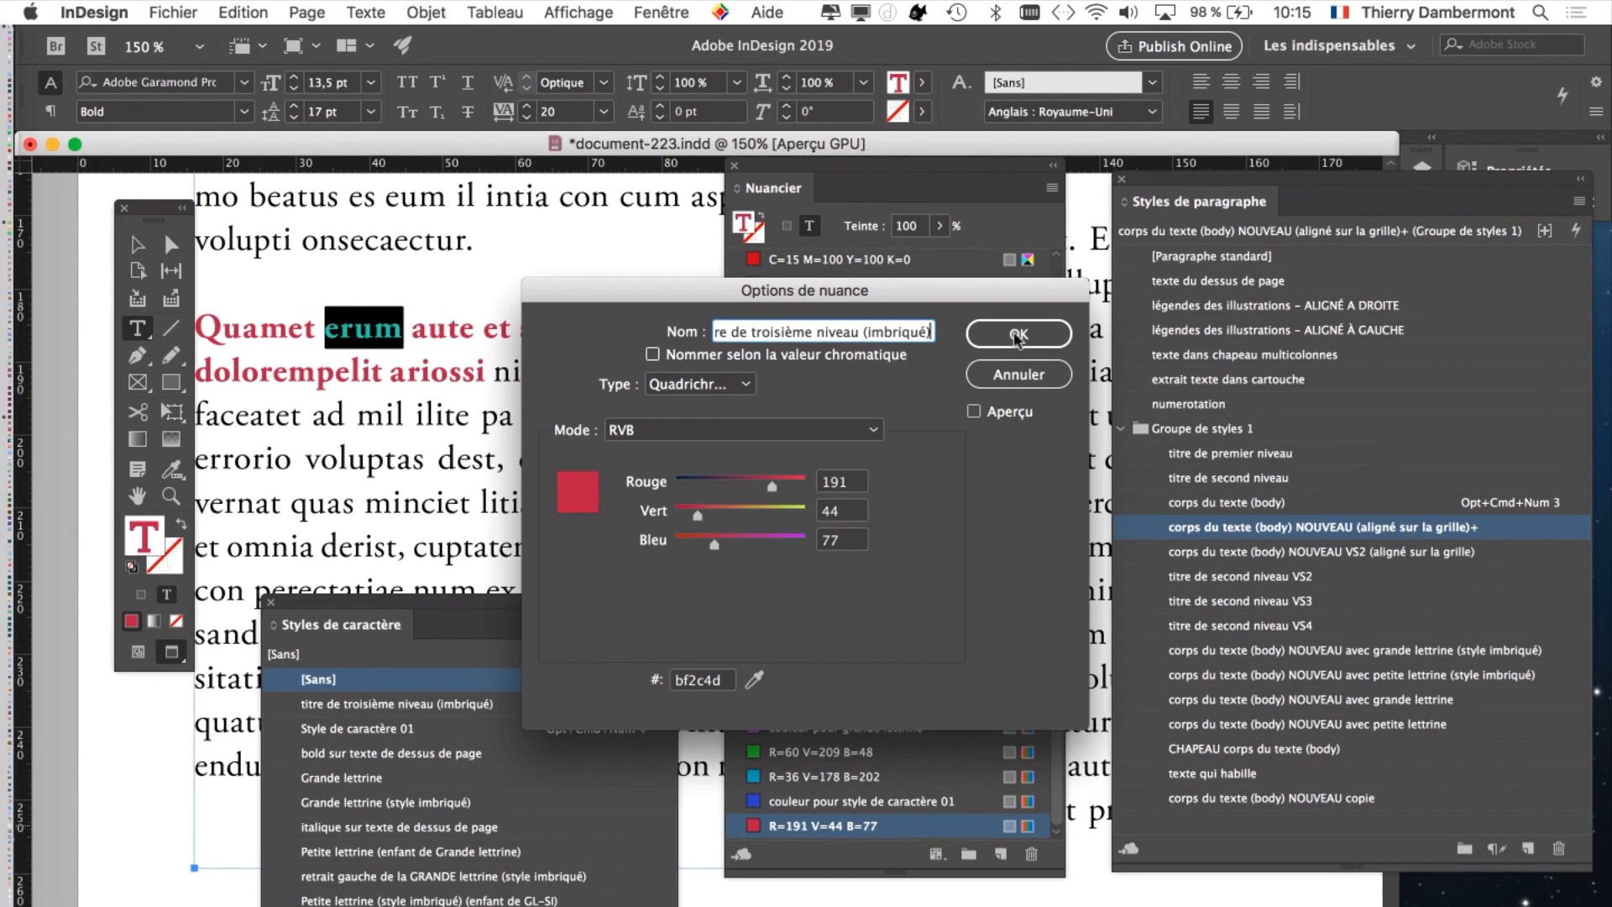
pyautogui.click(1018, 334)
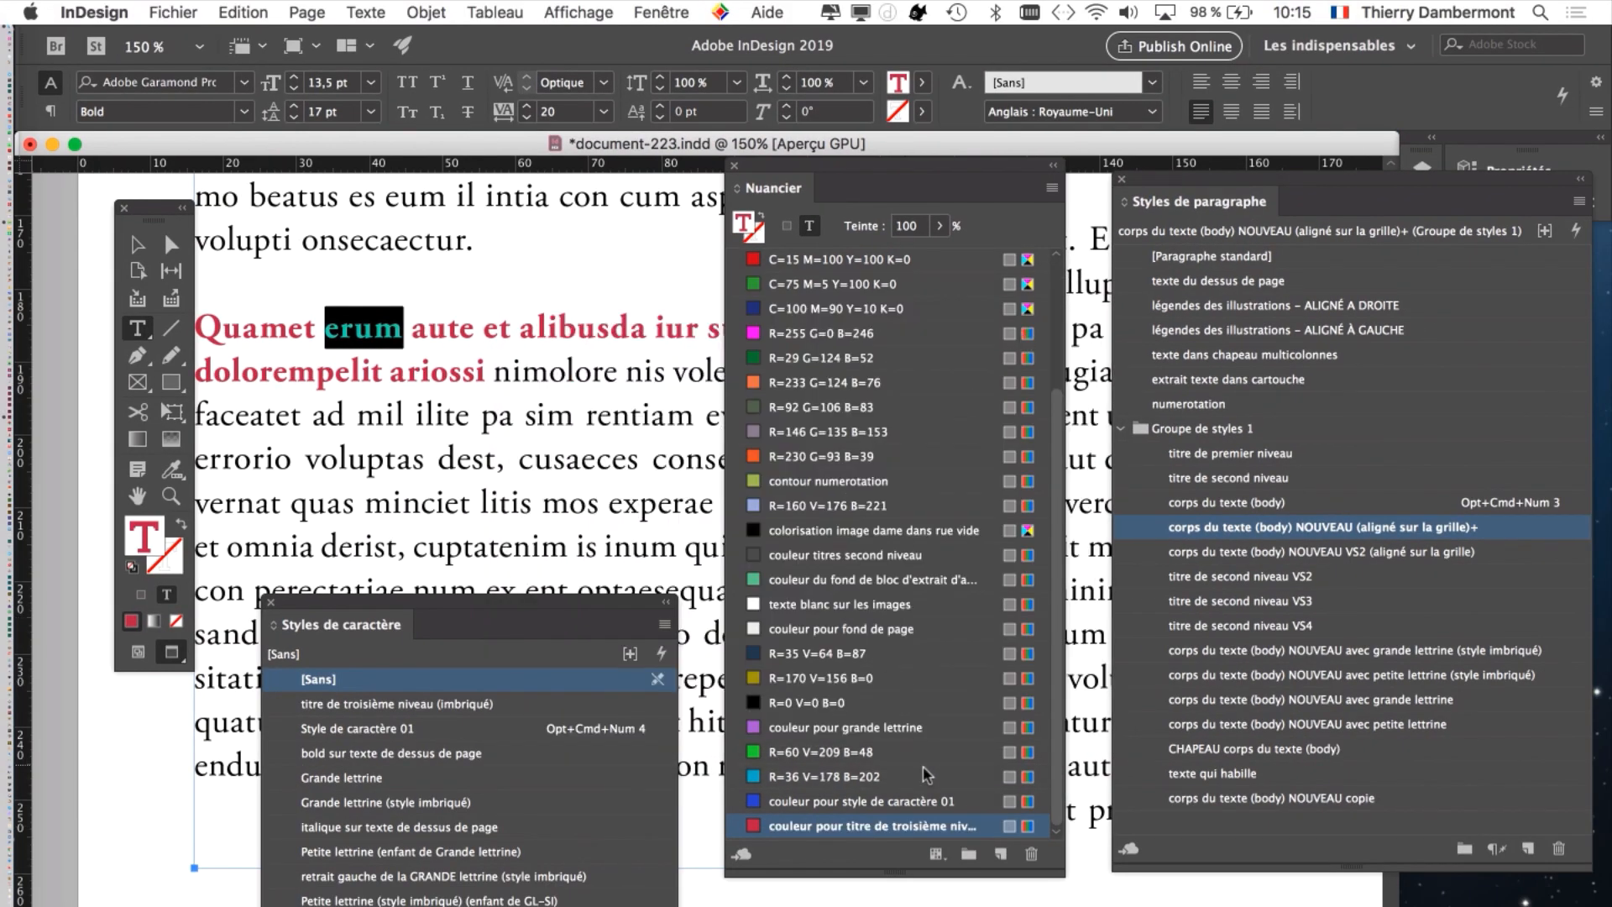
# - Enlarge the Nuancier panel so the full swatch names fit, and move it off the paragraph's text column
pyautogui.moveTo(1062, 877); pyautogui.dragTo(1201, 905)
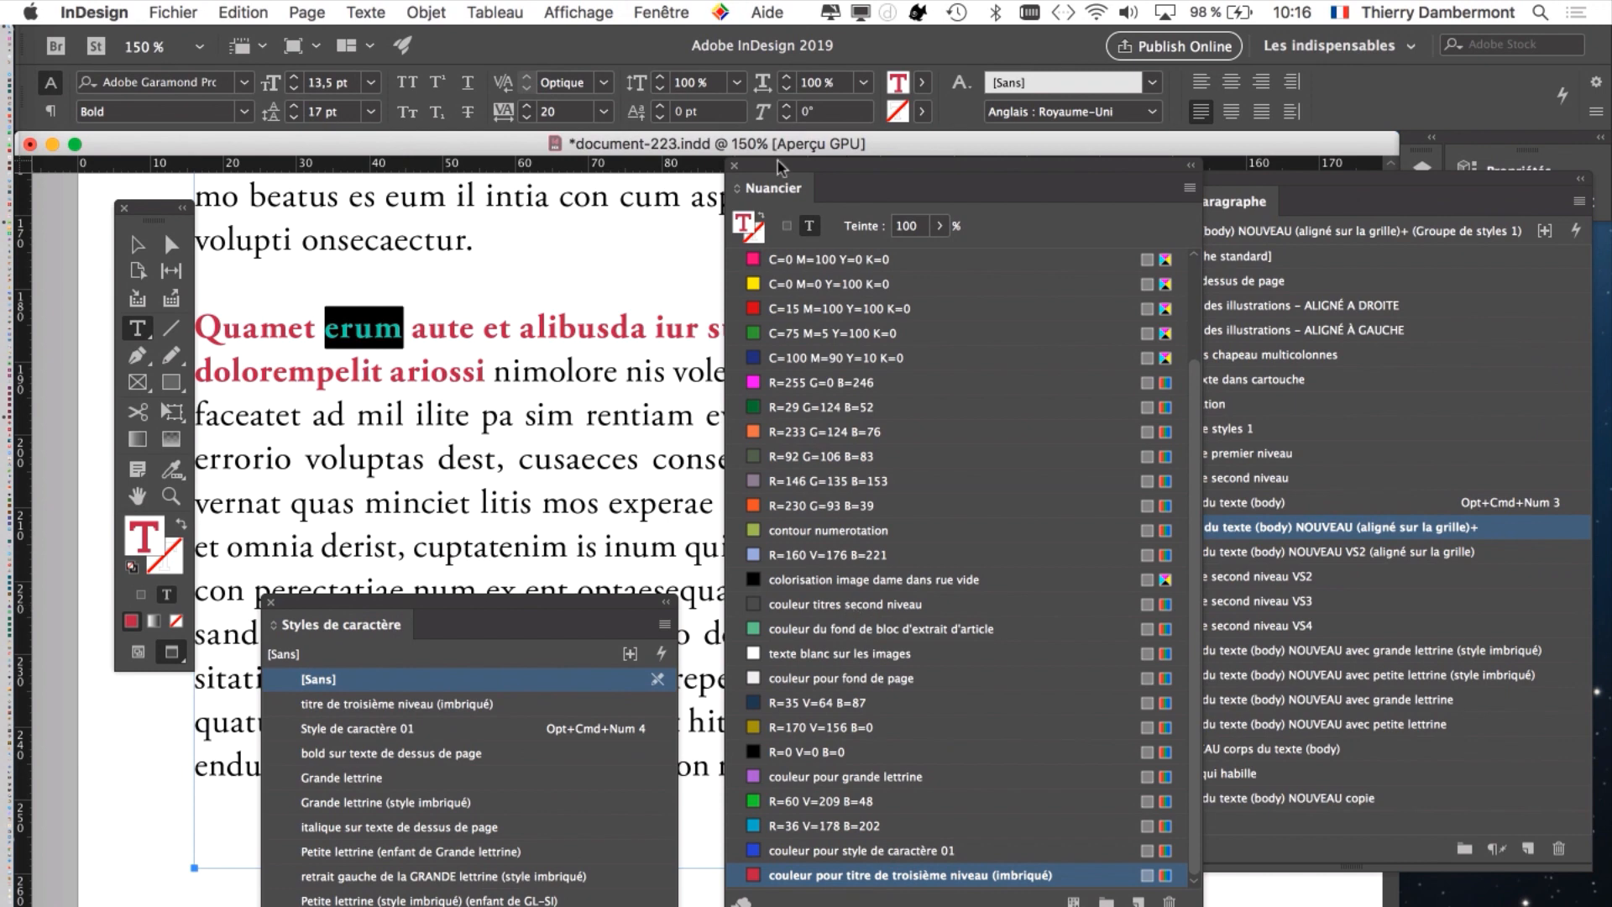
pyautogui.moveTo(781, 165); pyautogui.dragTo(900, 217)
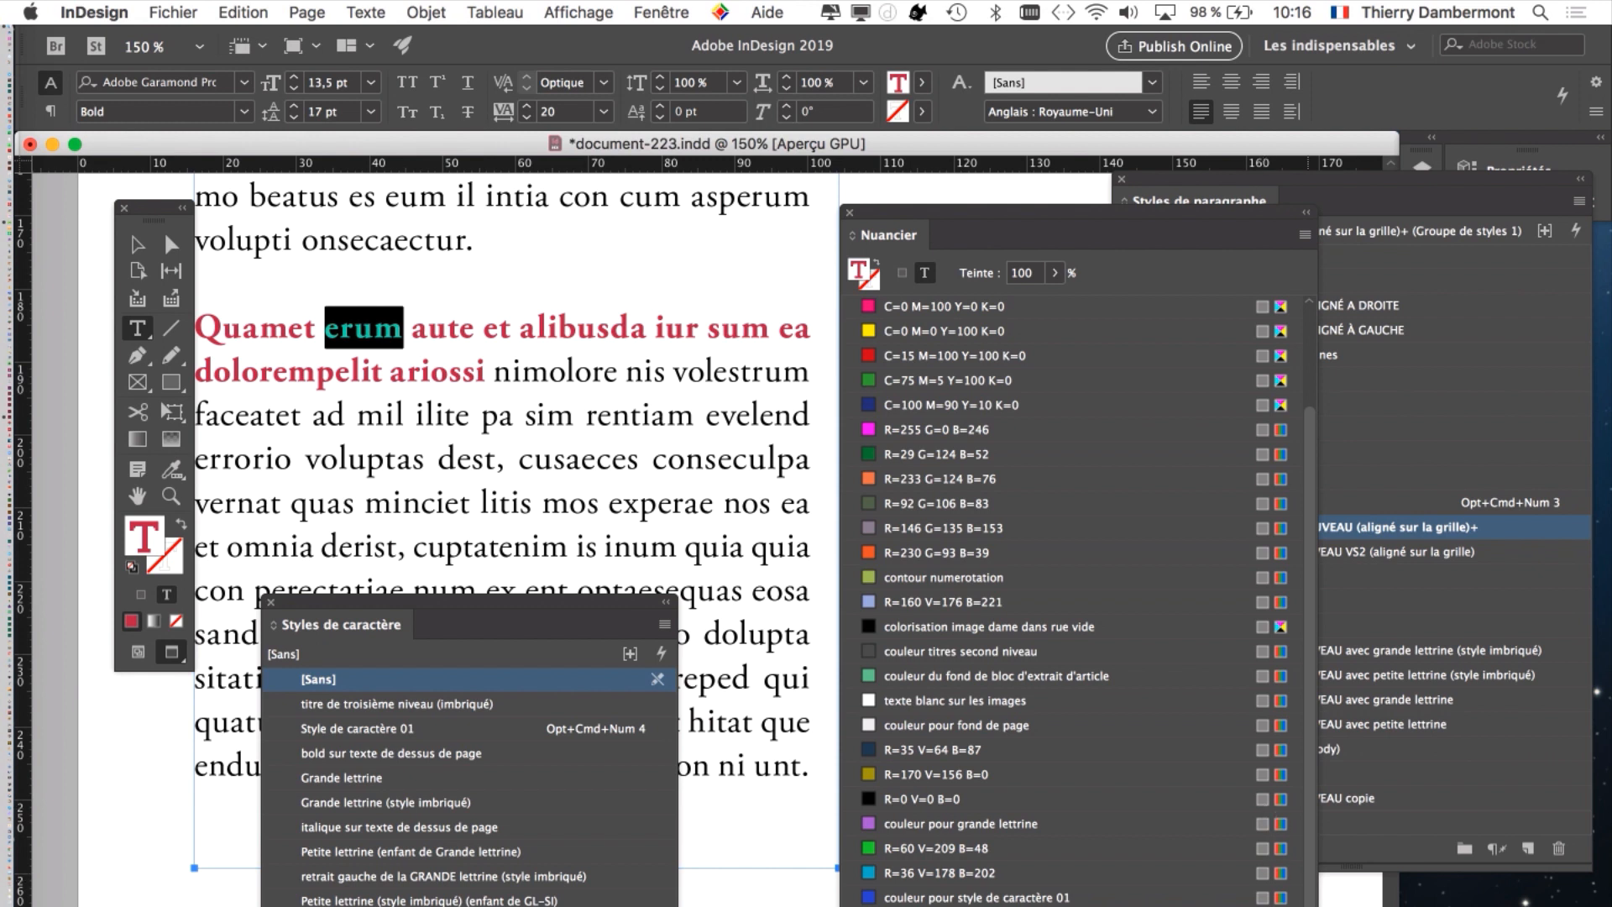
pyautogui.moveTo(1317, 604); pyautogui.dragTo(1211, 604)
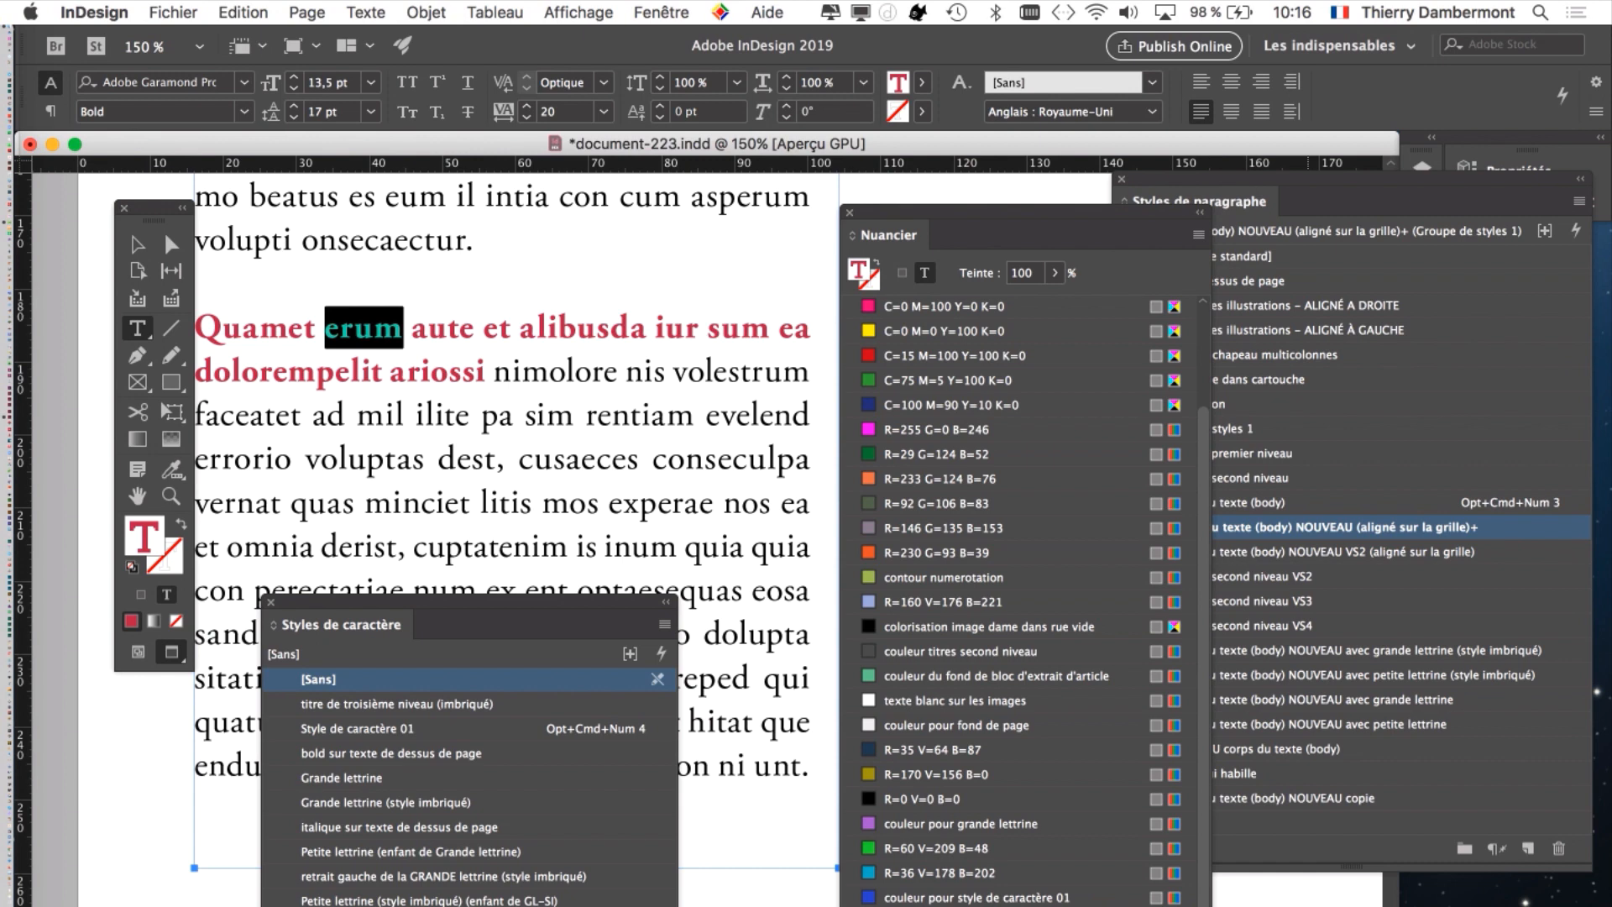
pyautogui.moveTo(884, 211); pyautogui.dragTo(927, 204)
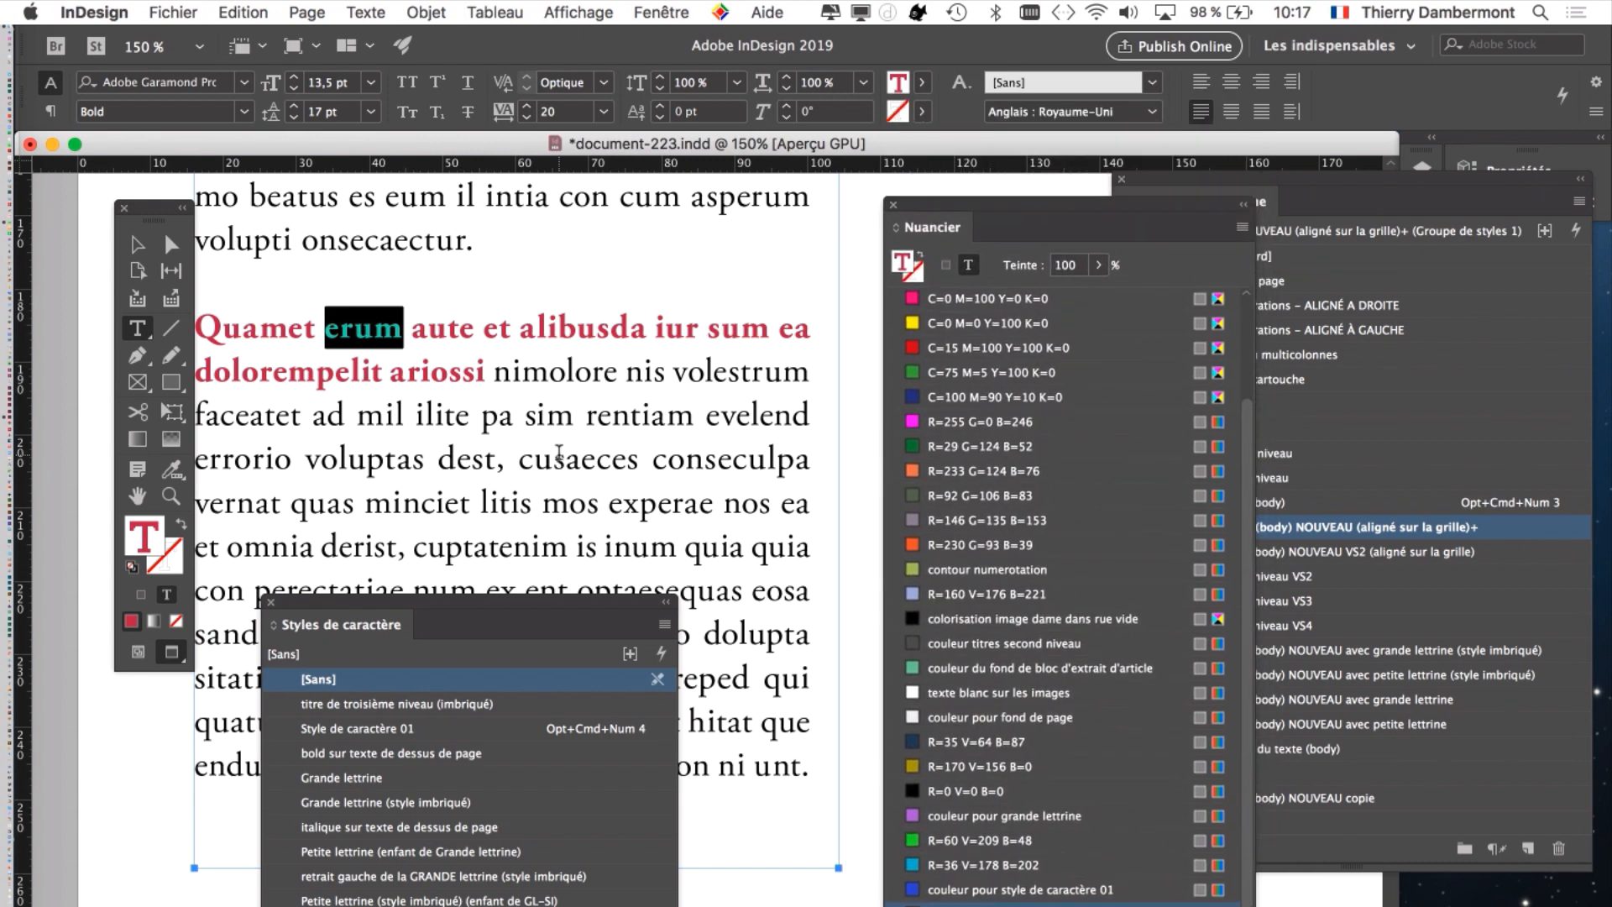
# - Place the text cursor in the black part of the paragraph and move the Styles de paragraphe and Styles de caractère panels clear of it
pyautogui.click(502, 410)
pyautogui.scroll(-3, 624, 379)
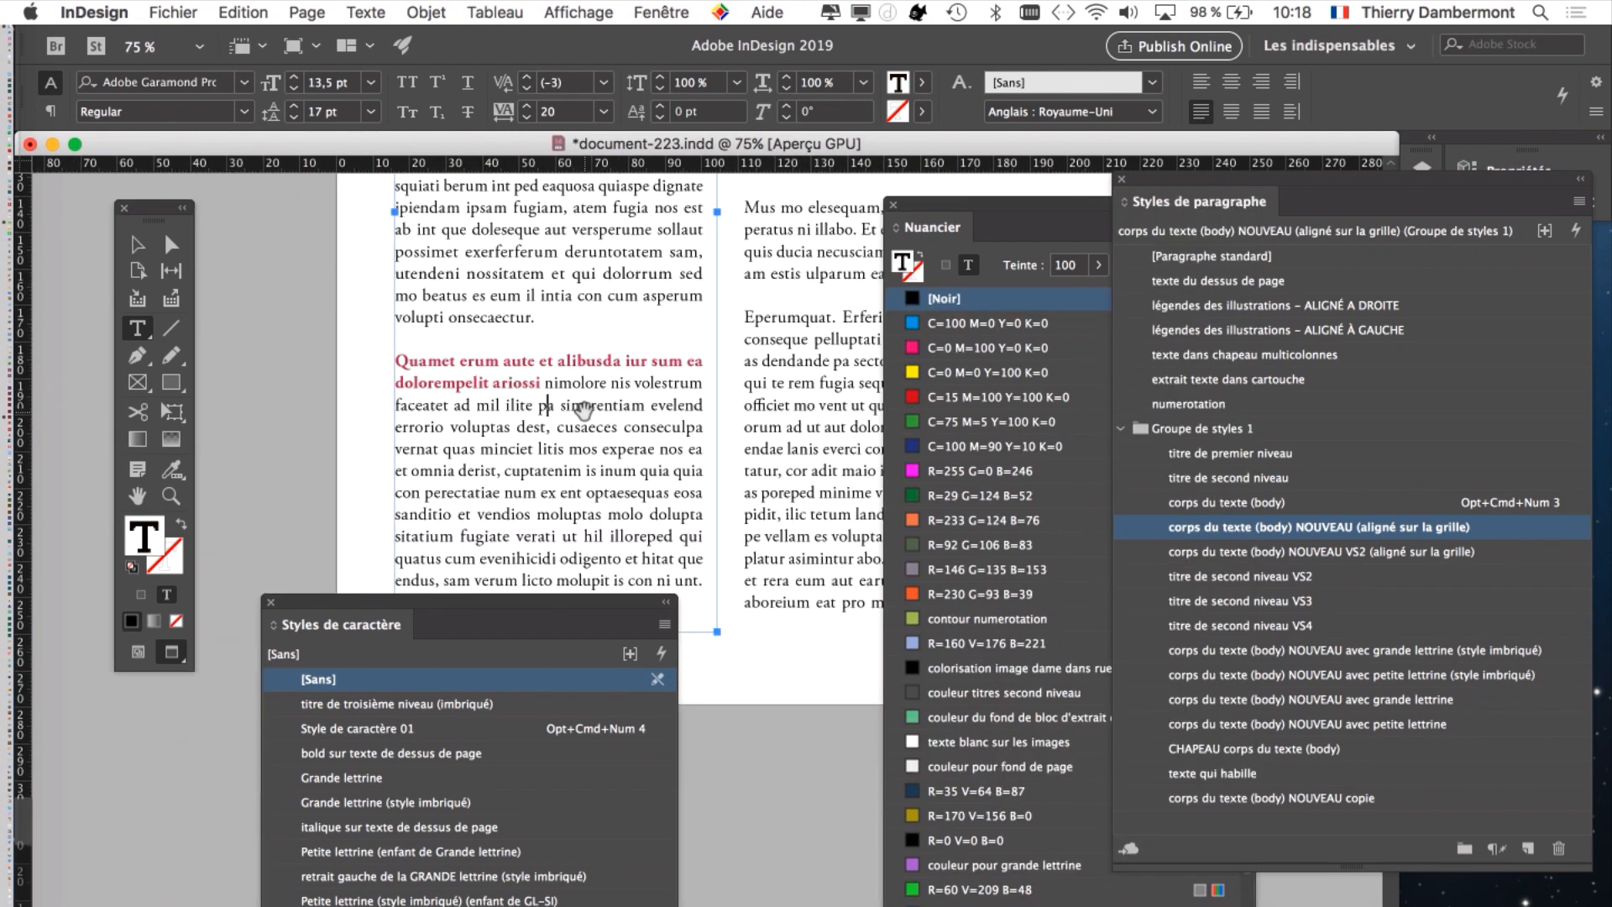
pyautogui.scroll(2, 502, 388)
pyautogui.scroll(1, 502, 388)
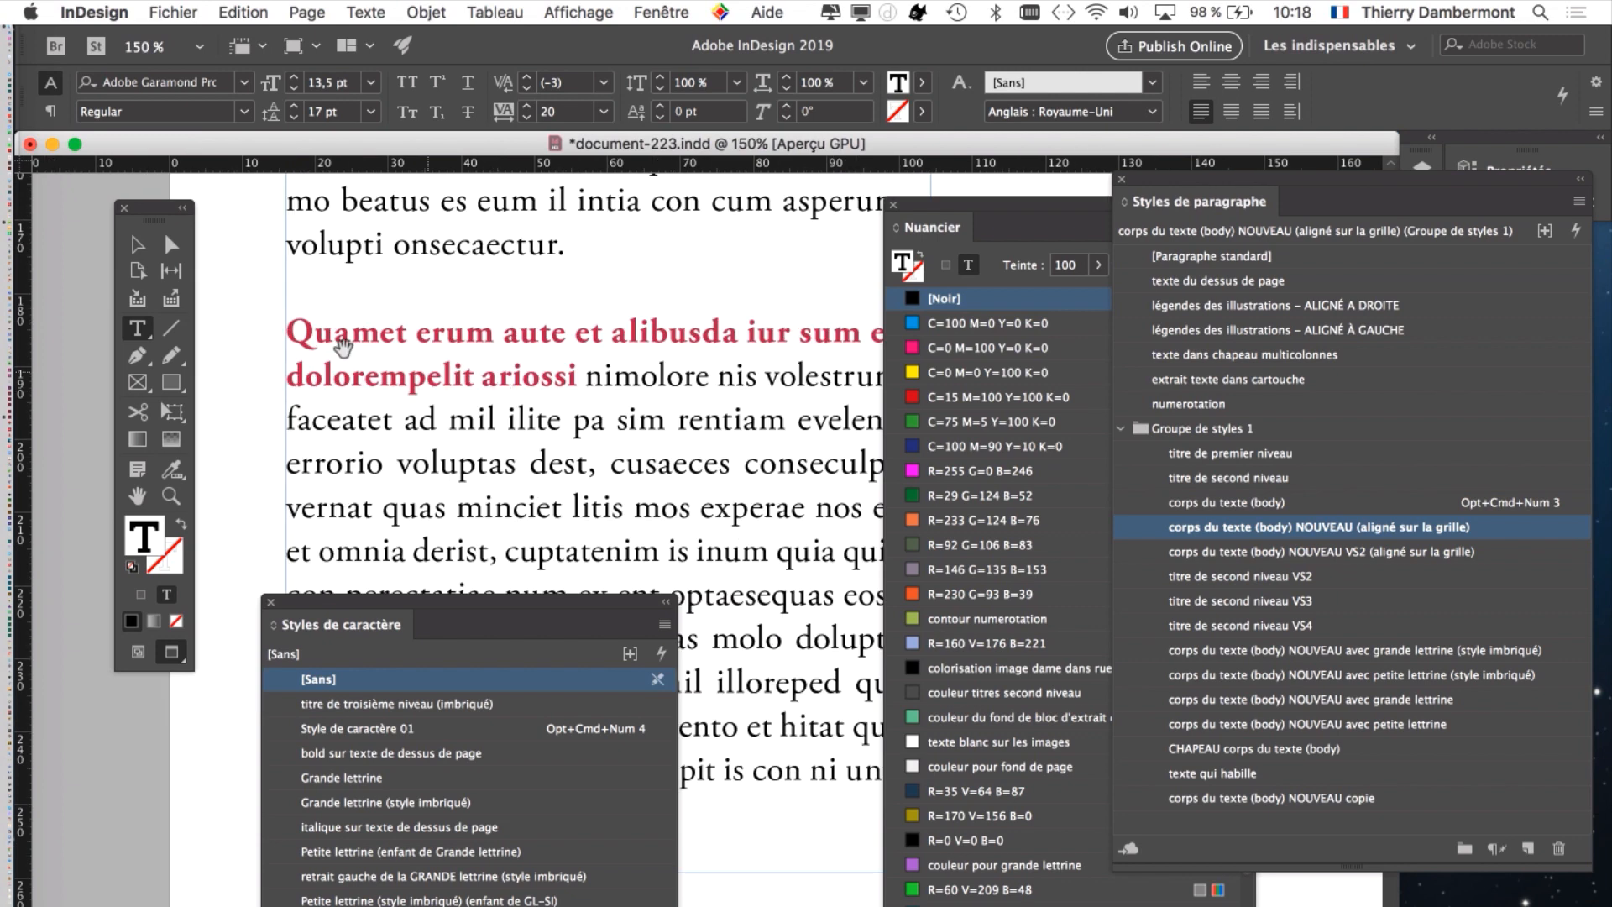
pyautogui.click(613, 384)
pyautogui.moveTo(1168, 183); pyautogui.dragTo(999, 126)
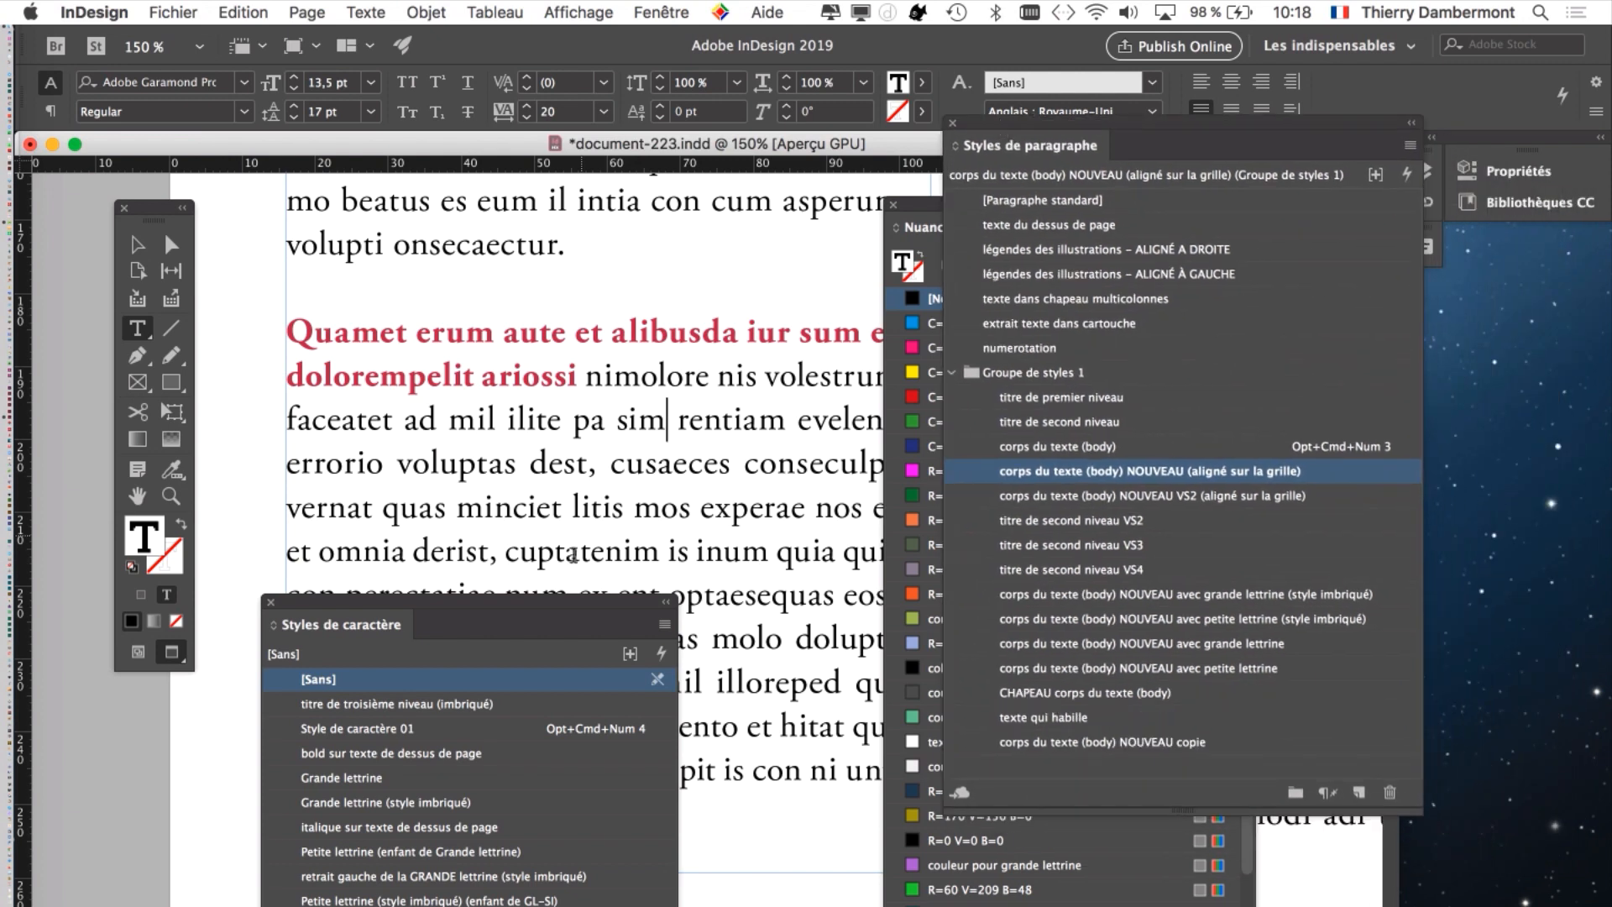
pyautogui.moveTo(576, 602); pyautogui.dragTo(639, 216)
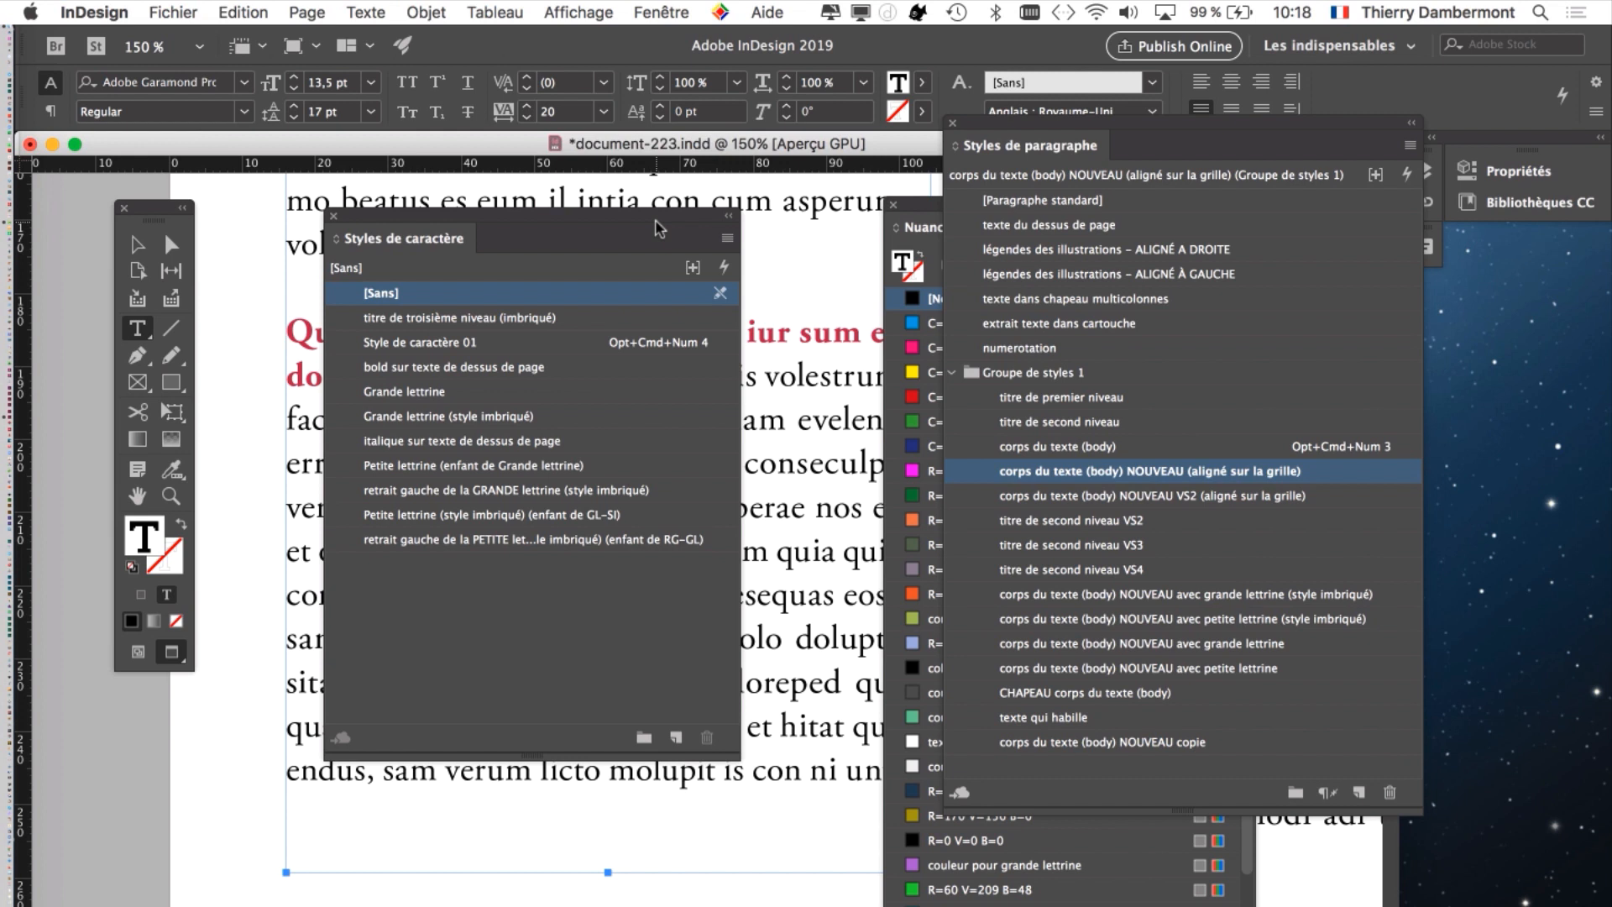
pyautogui.moveTo(669, 221); pyautogui.dragTo(408, 717)
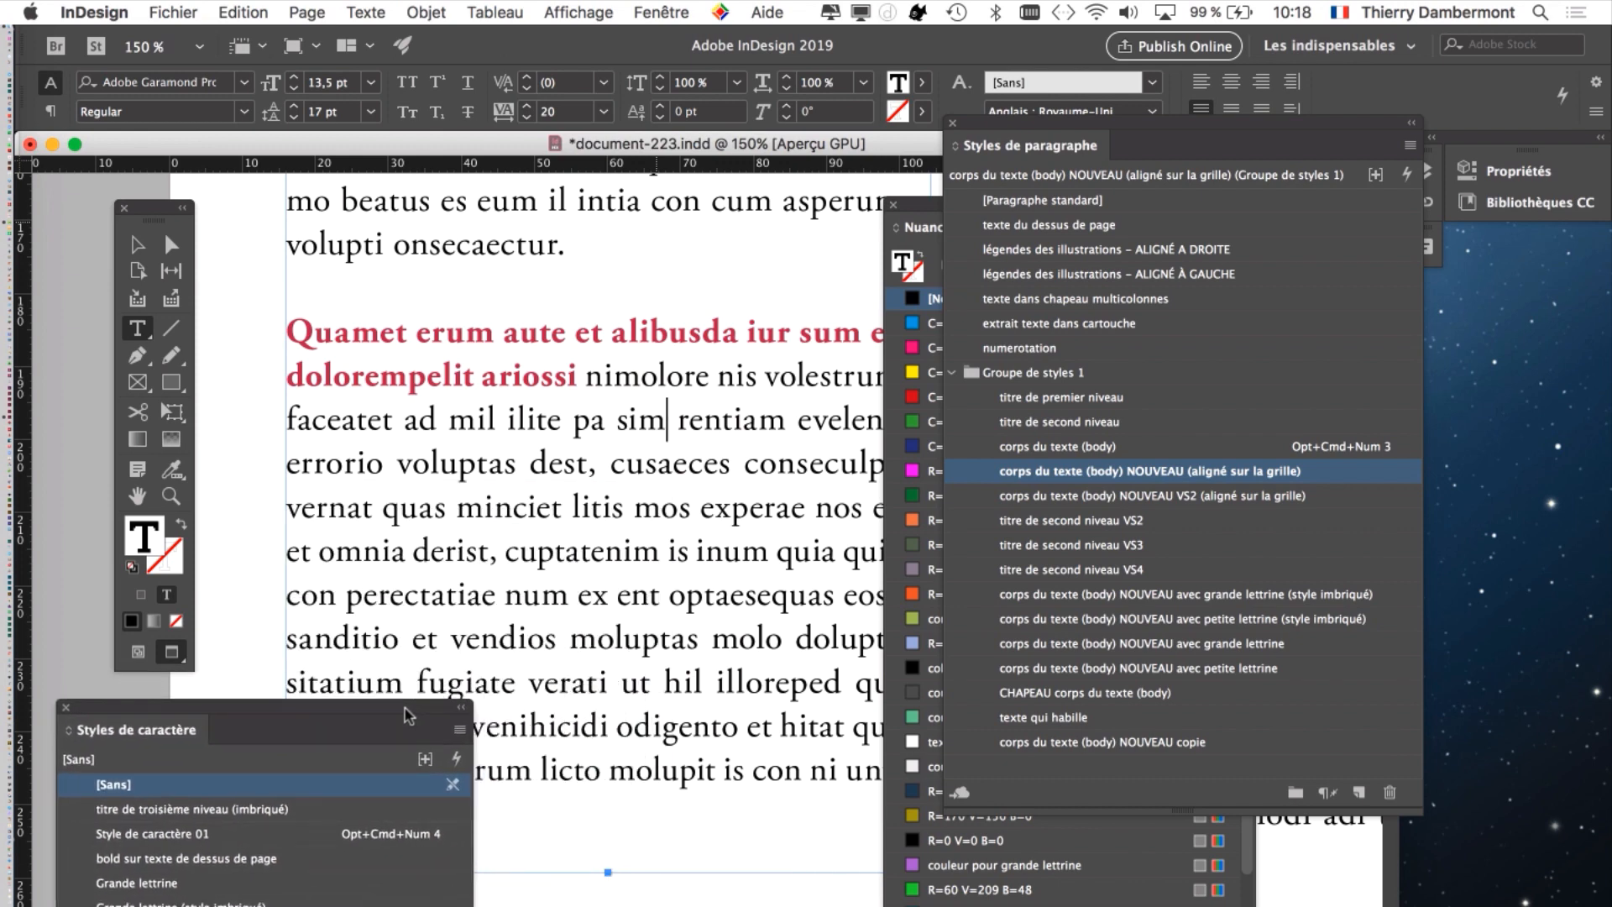
# - Try clearing the overrides on the coloured opening words with "corps du texte (body) NOUVEAU (aligné sur la grille)", and undo it
pyautogui.click(668, 422)
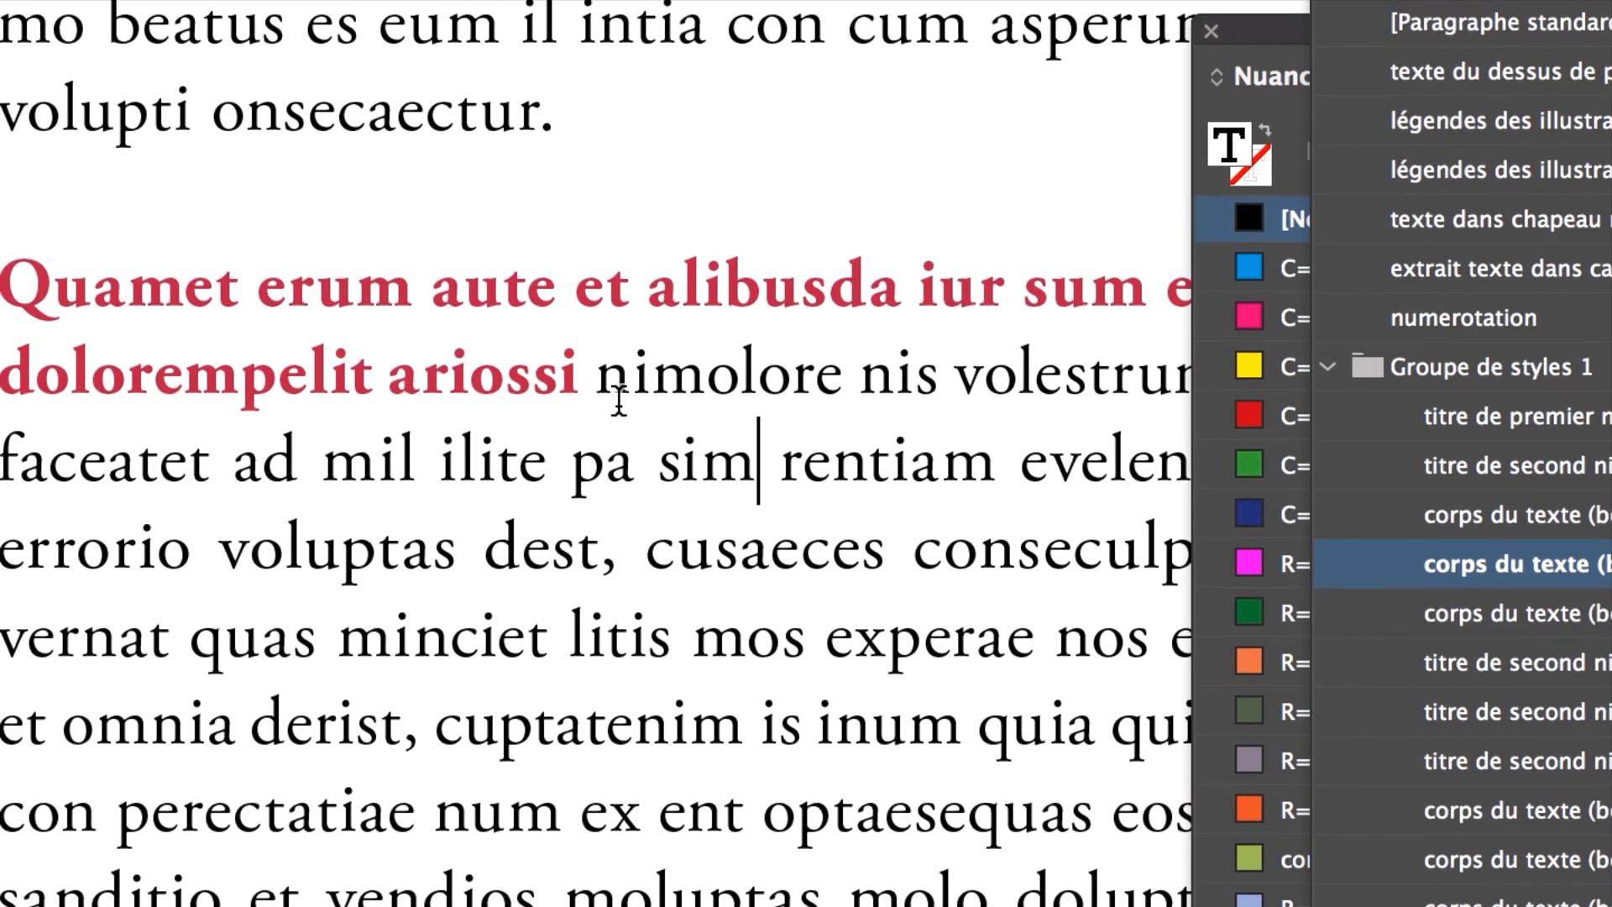
pyautogui.moveTo(625, 395); pyautogui.dragTo(4, 298)
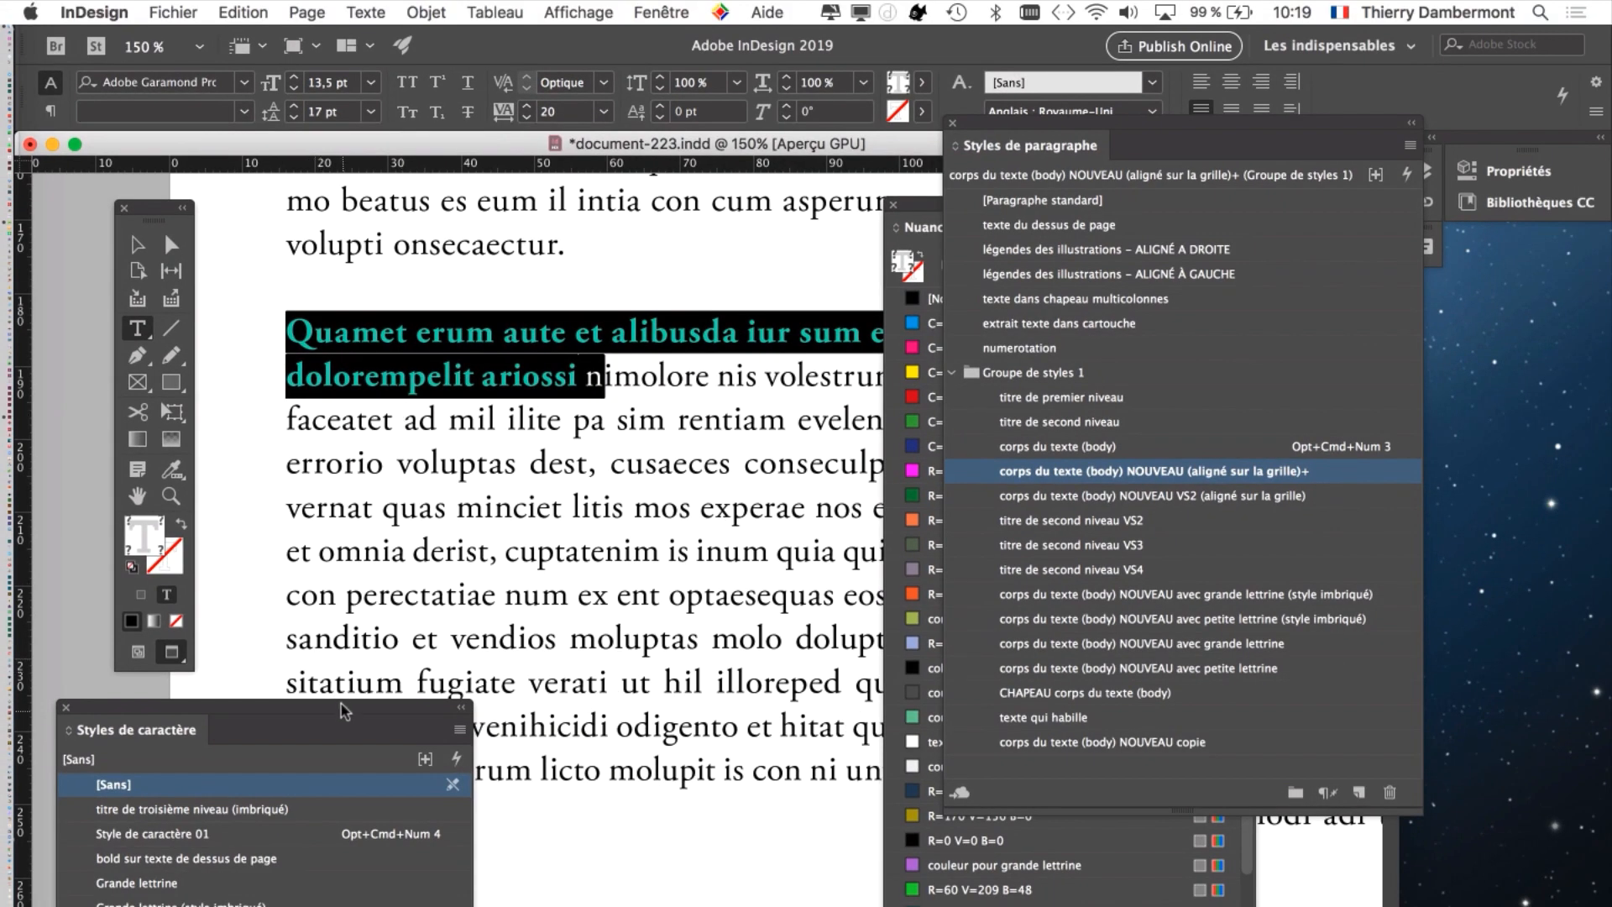
pyautogui.moveTo(343, 712); pyautogui.dragTo(619, 509)
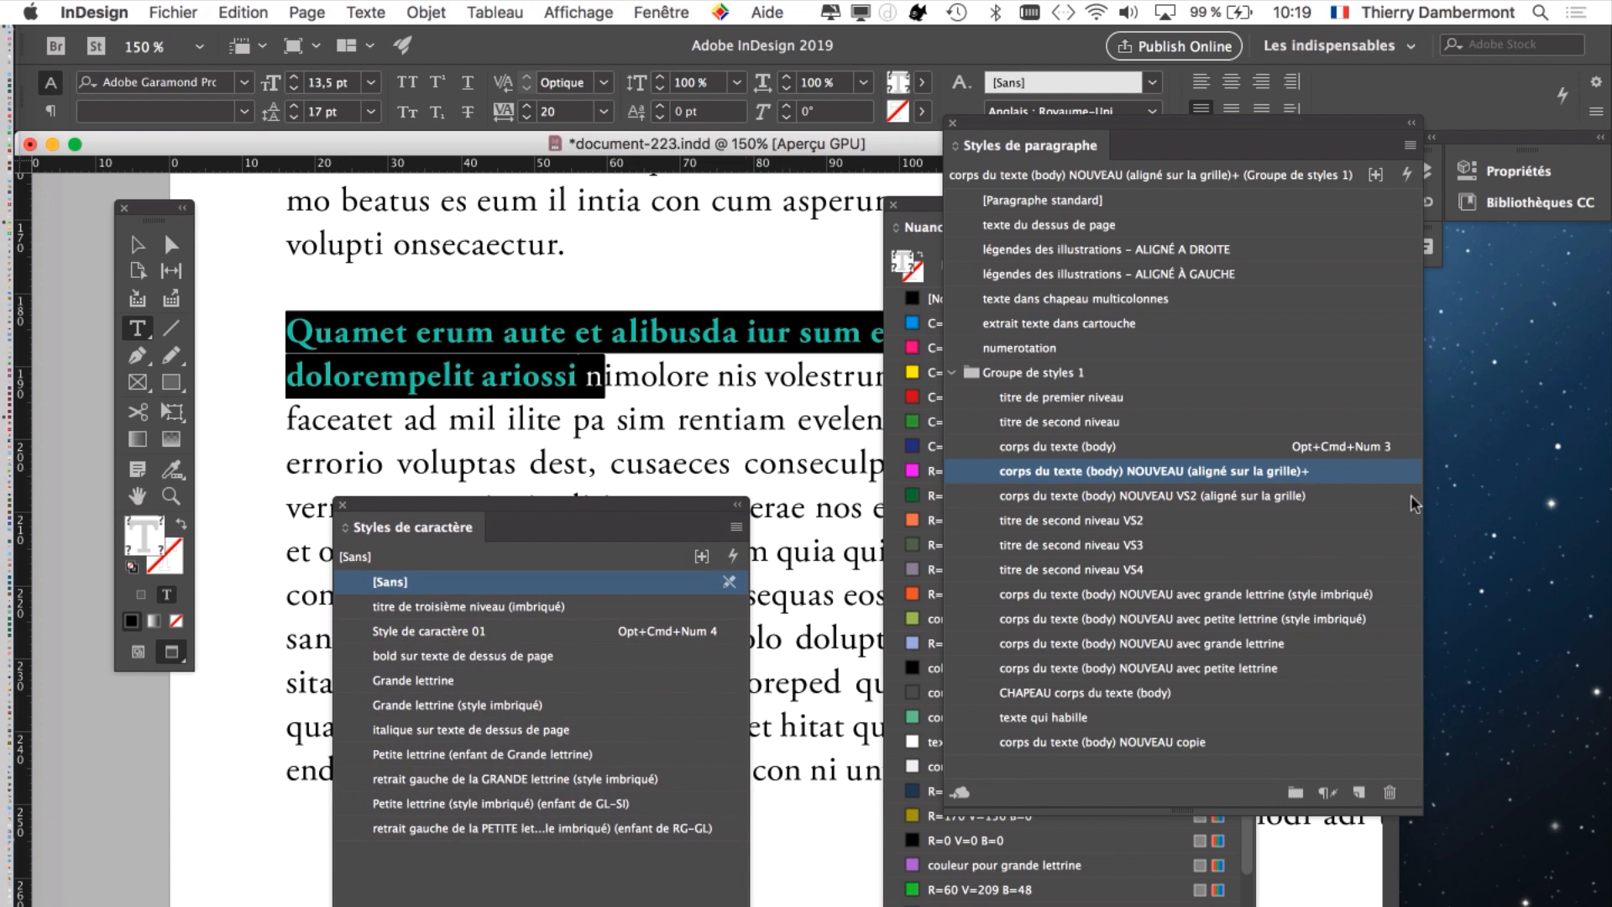
pyautogui.keyDown('alt'); pyautogui.click(1362, 478); pyautogui.keyUp('alt')
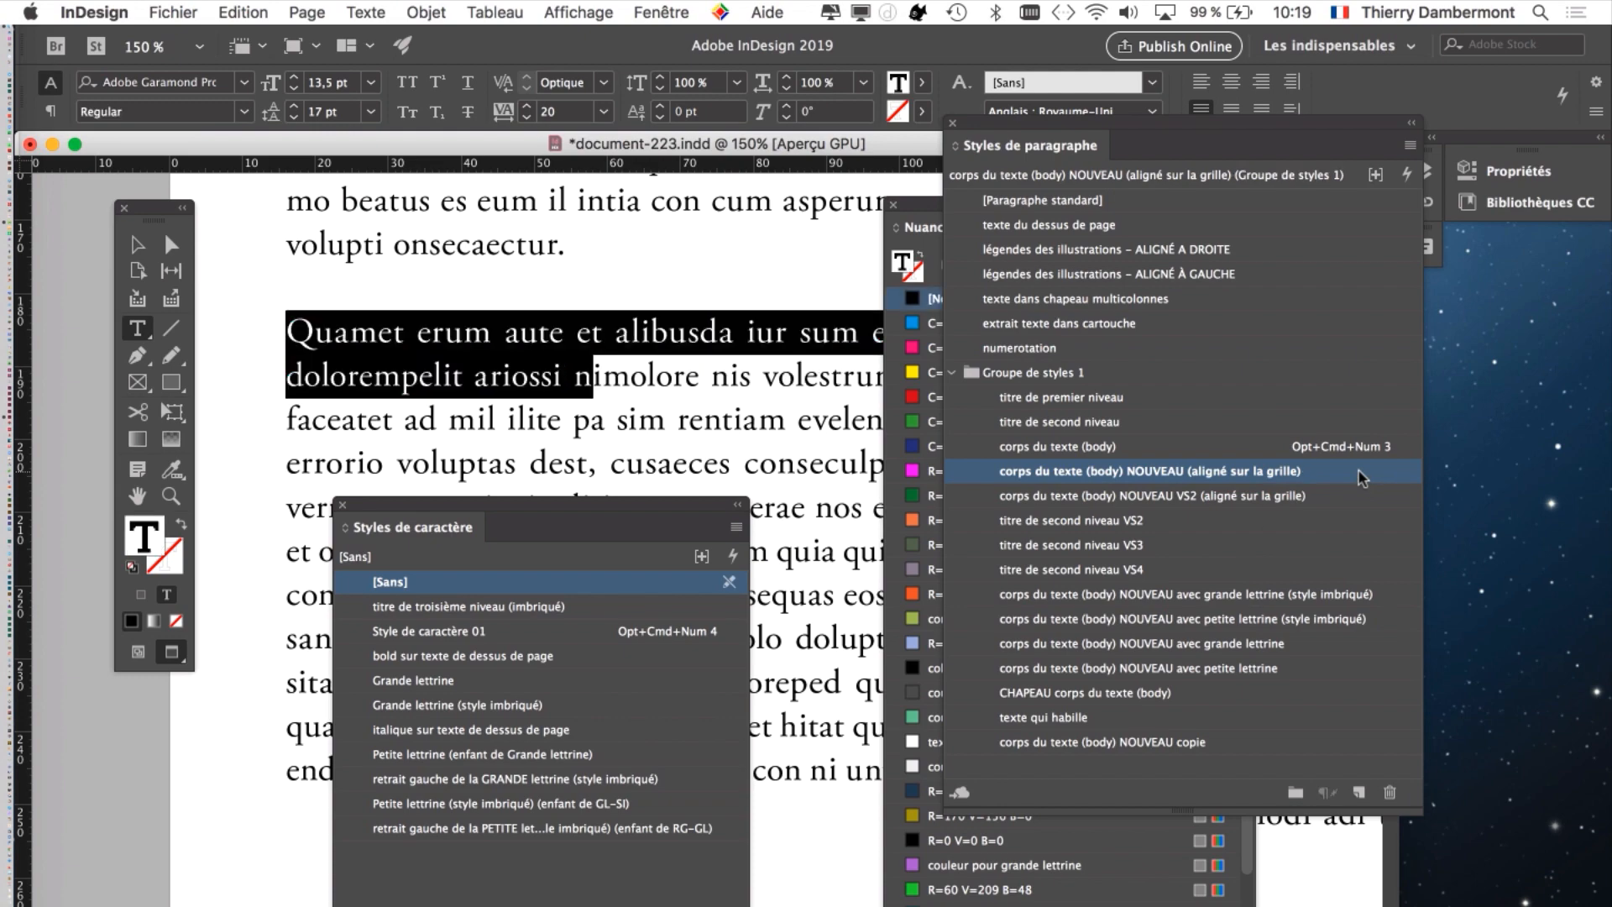
pyautogui.press('super+z')
# - Select the paragraph's beginning from "Quamet" through "sim" and reapply "corps du texte (body) NOUVEAU (aligné sur la grille)" without any overrides
pyautogui.click(719, 420)
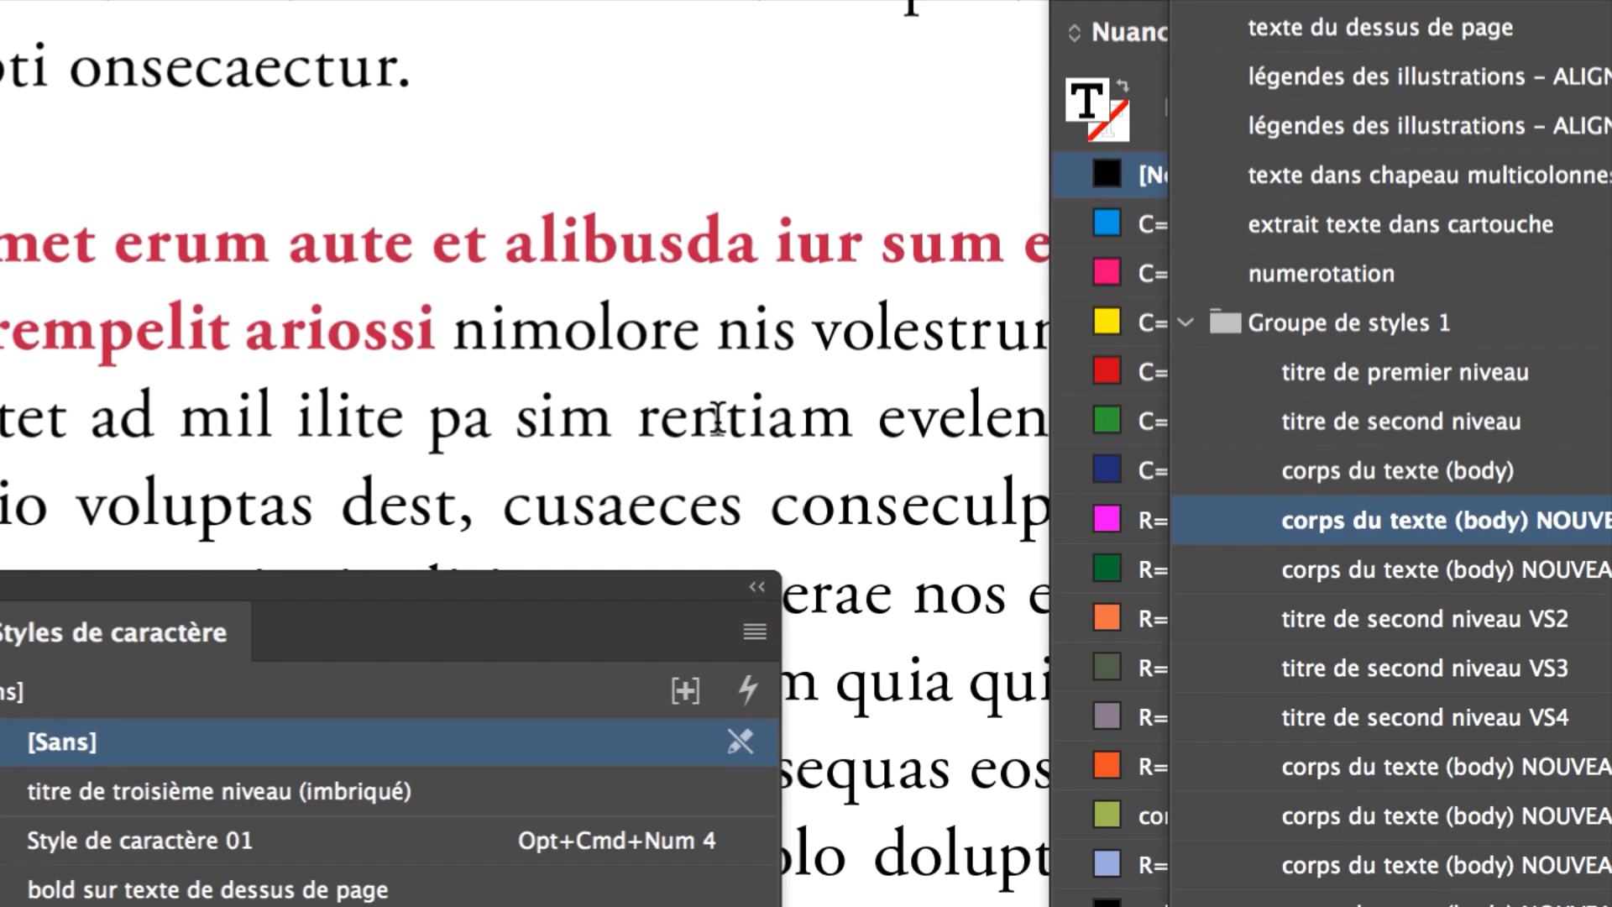
pyautogui.moveTo(638, 417); pyautogui.dragTo(424, 359)
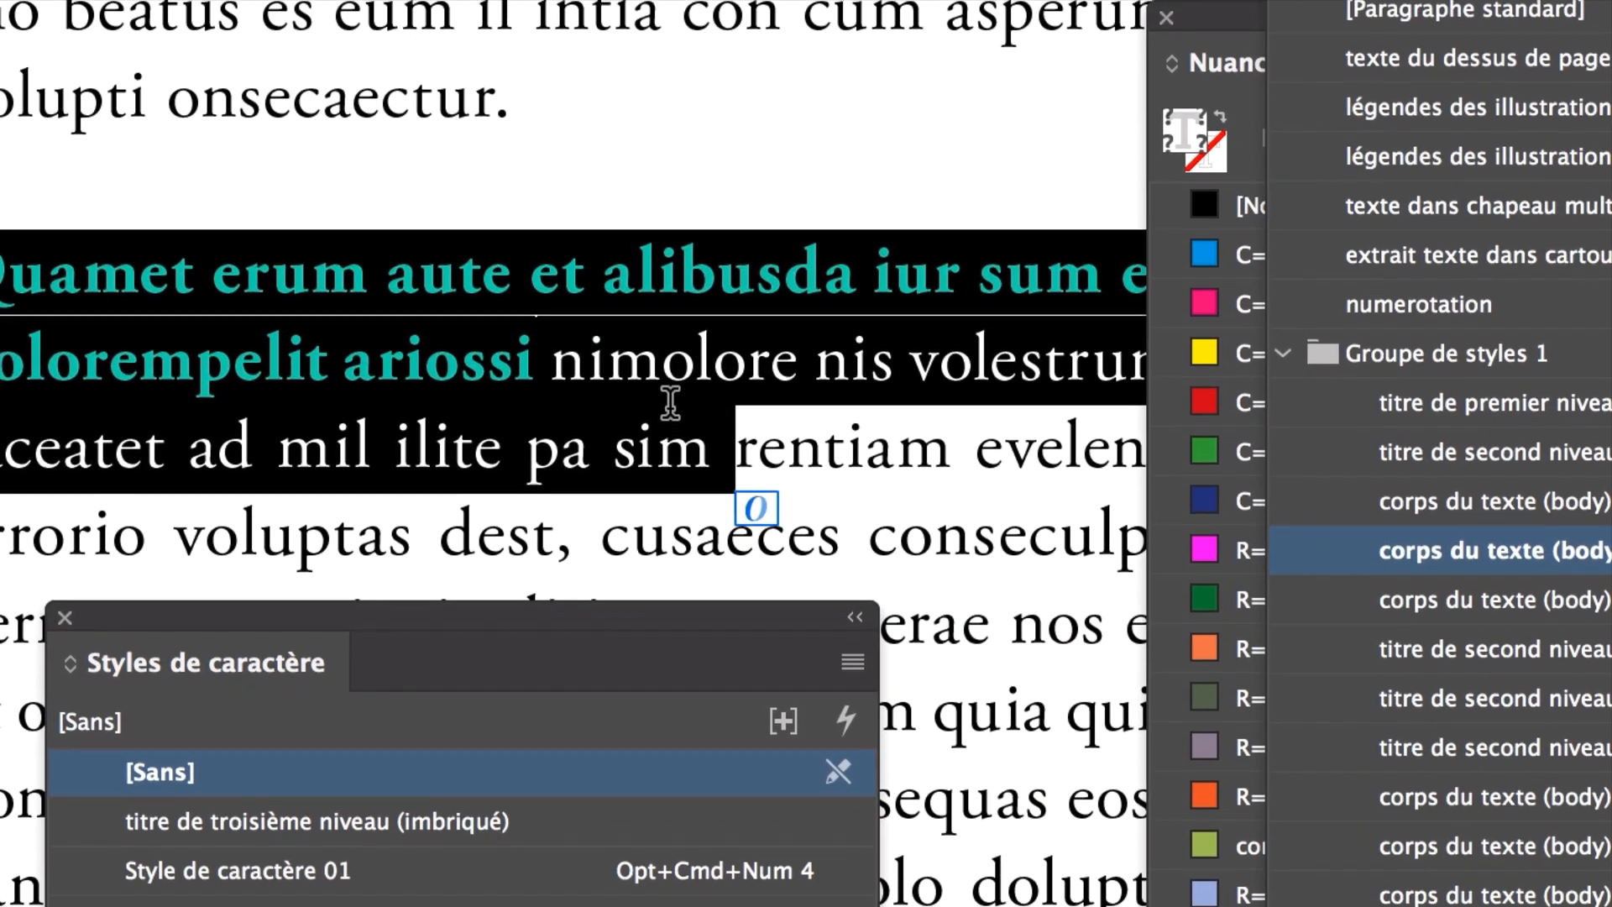
pyautogui.click(1146, 538)
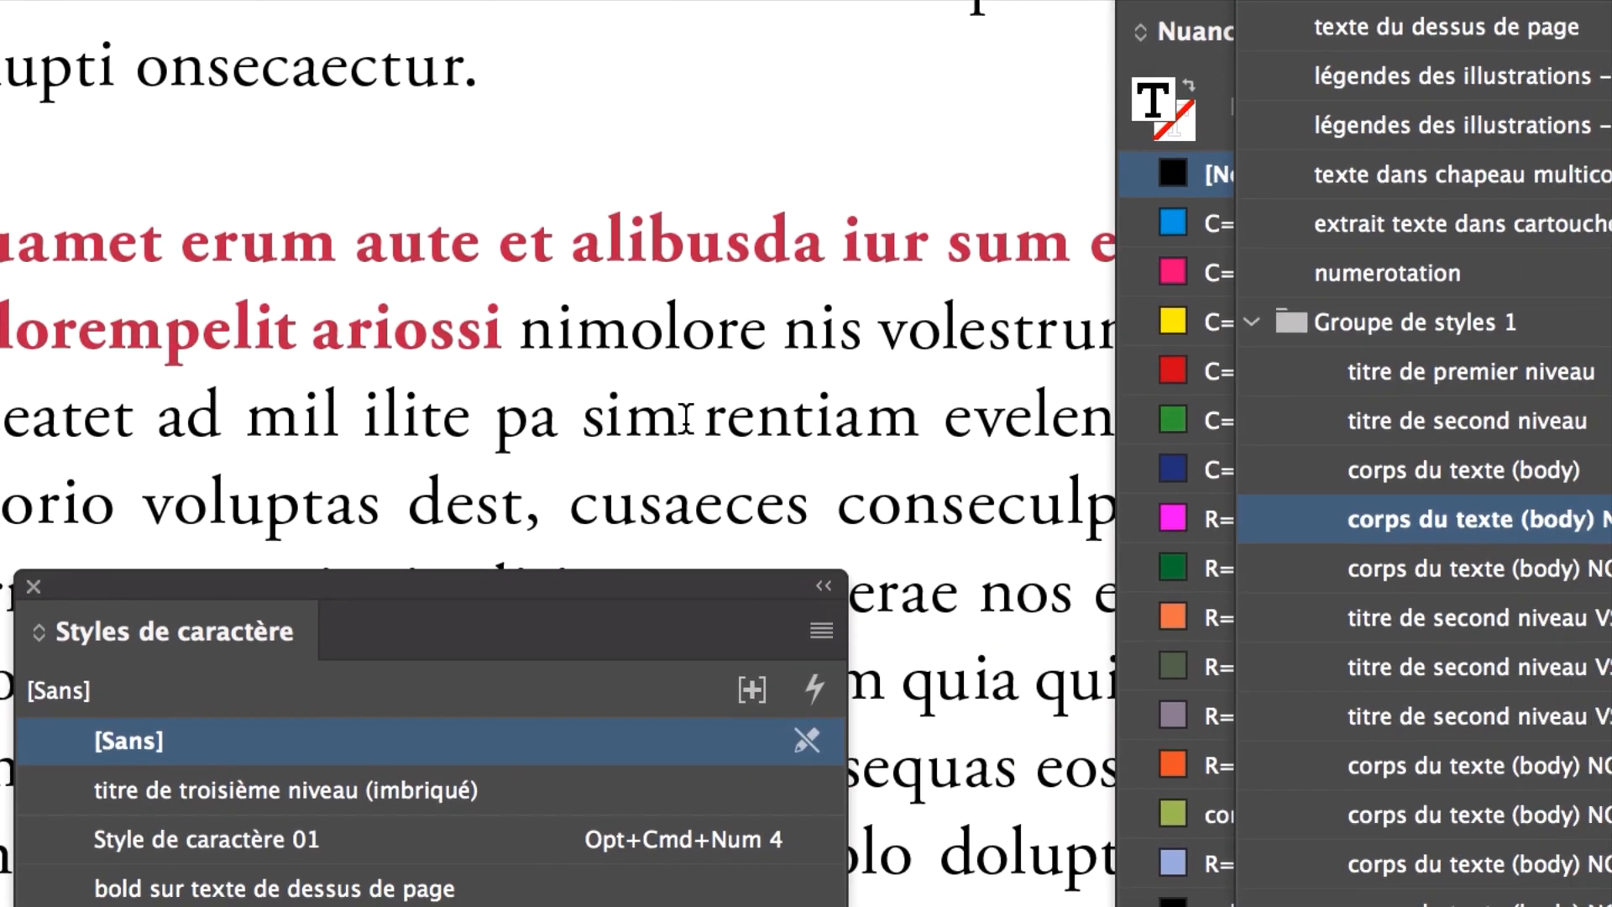
pyautogui.moveTo(780, 441); pyautogui.dragTo(42, 299)
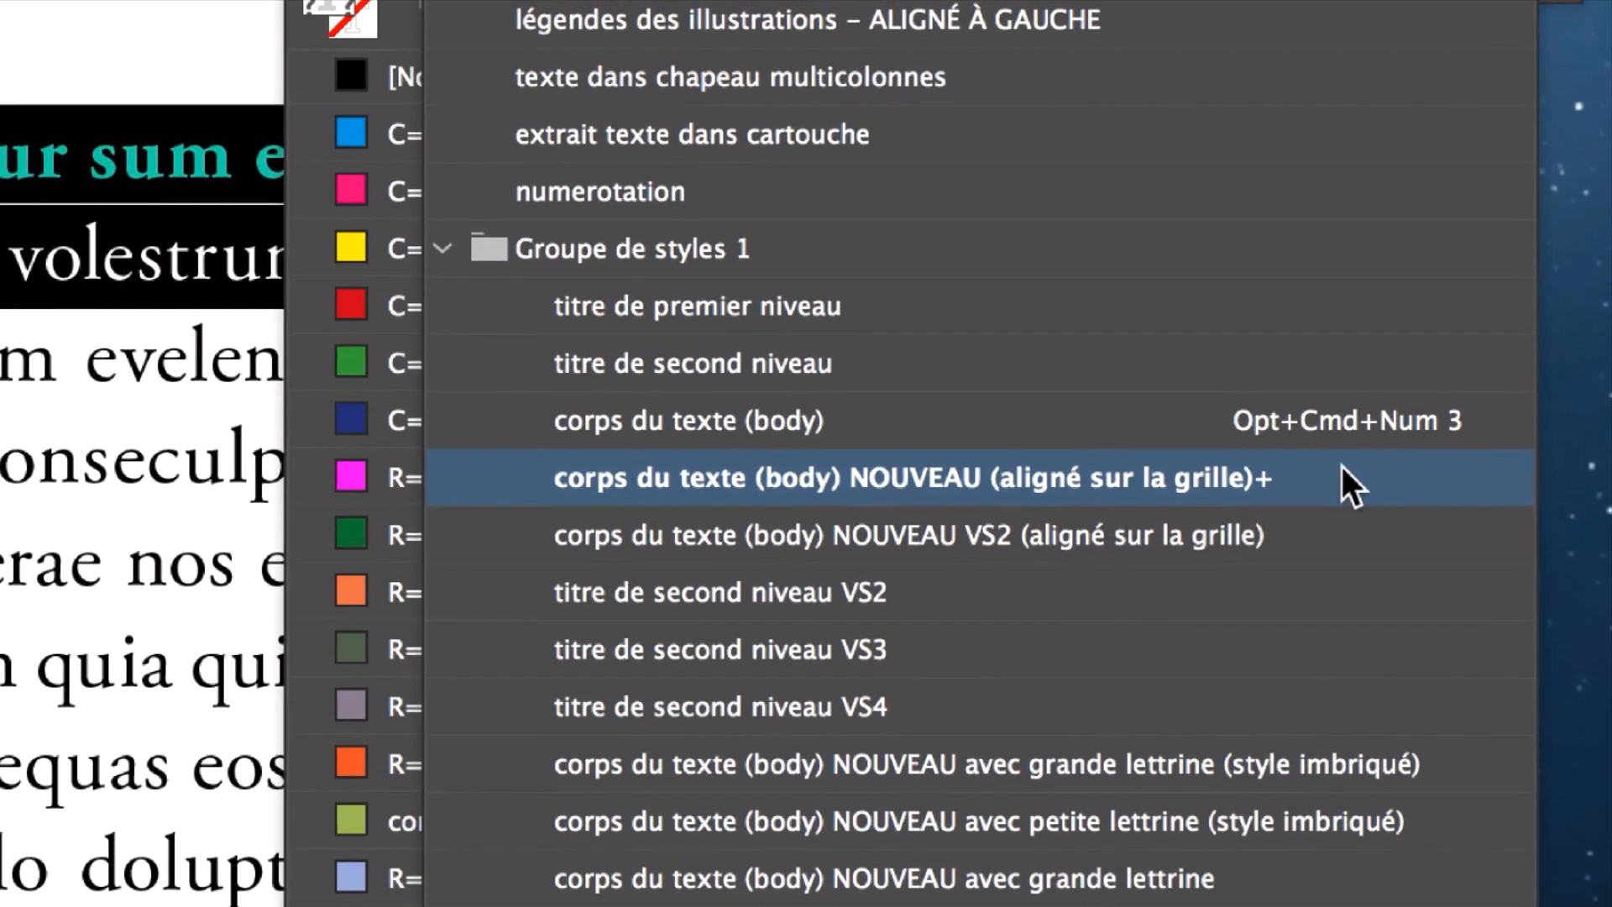
pyautogui.keyDown('alt'); pyautogui.click(1342, 471); pyautogui.keyUp('alt')
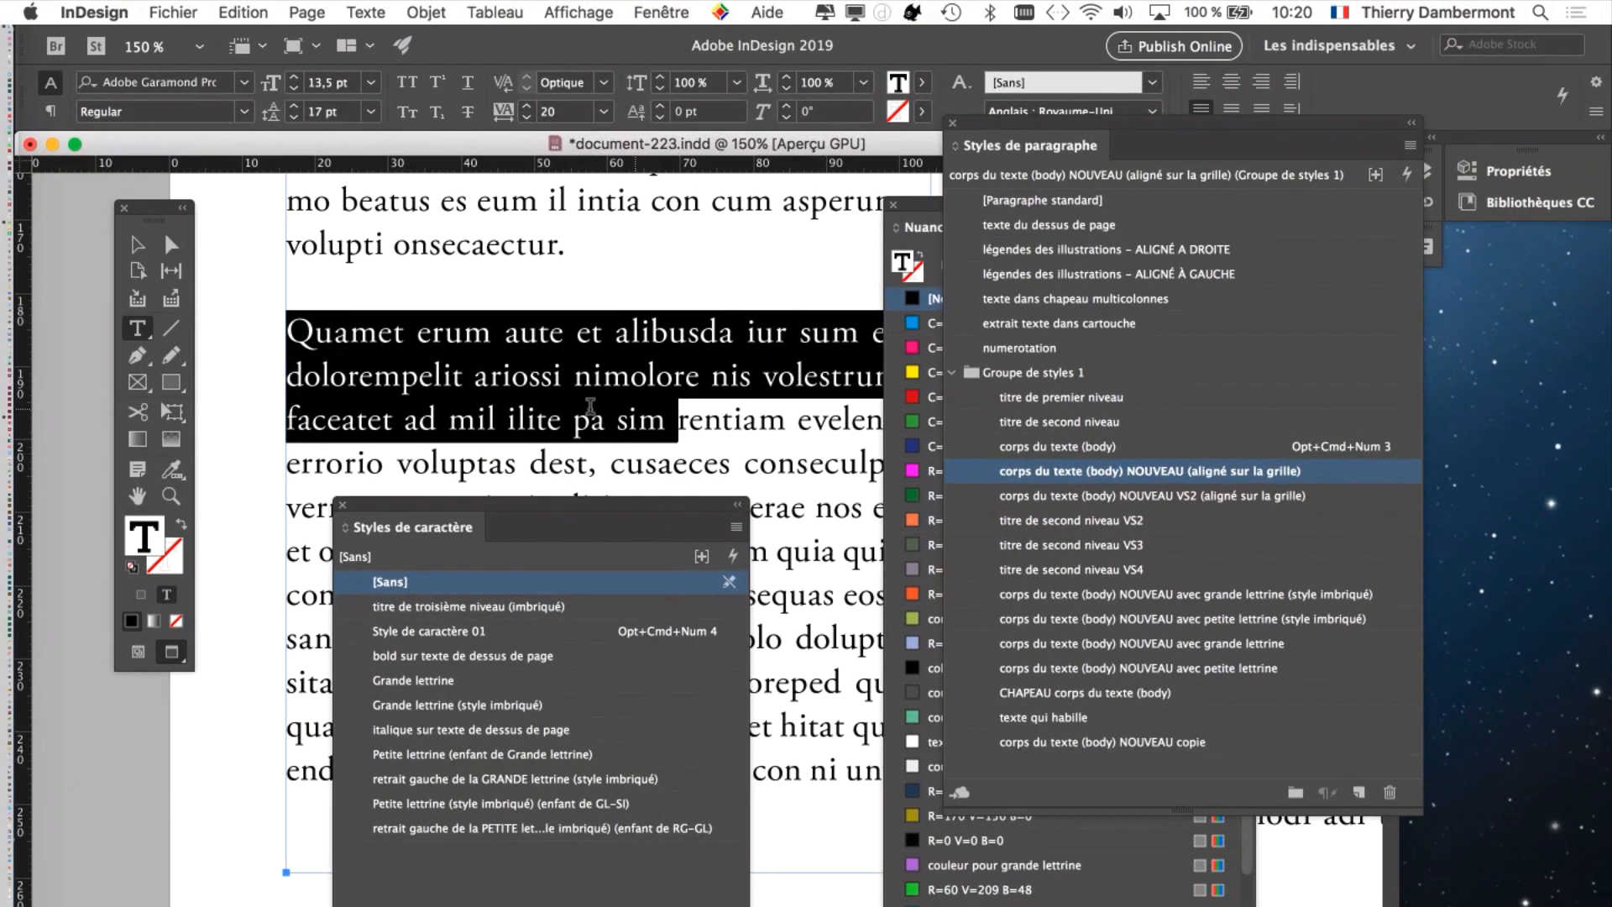
# - Select the opening words from "Quamet" to "ariossi ni", display the Caractère panel beside them, and bring the Nuancier panel to the front
pyautogui.click(552, 384)
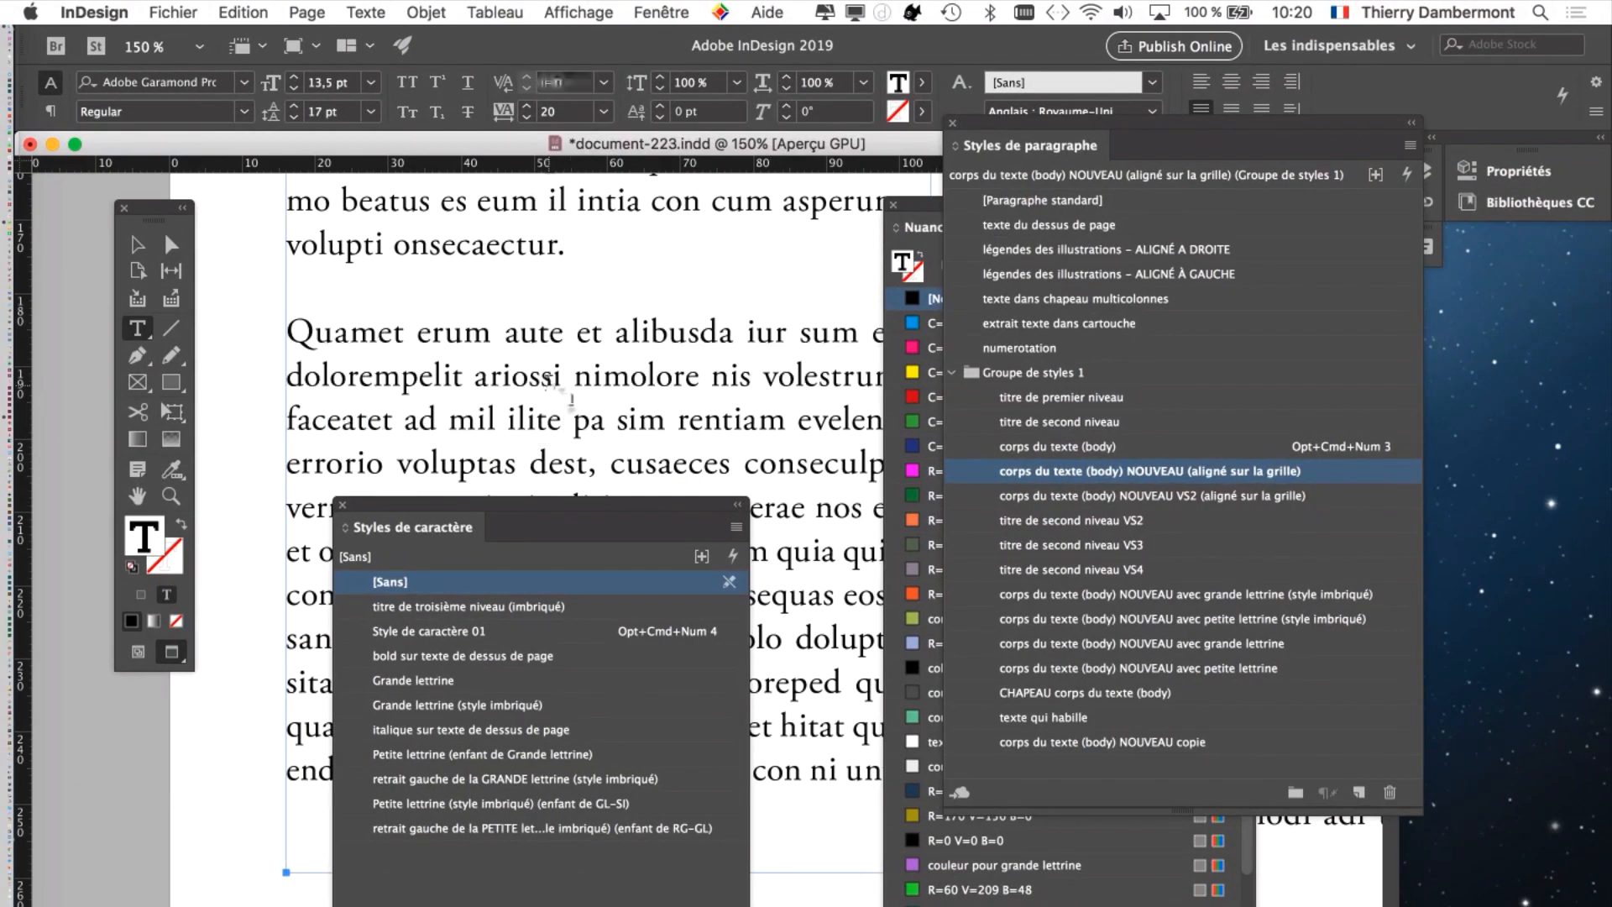
pyautogui.moveTo(600, 383); pyautogui.dragTo(287, 333)
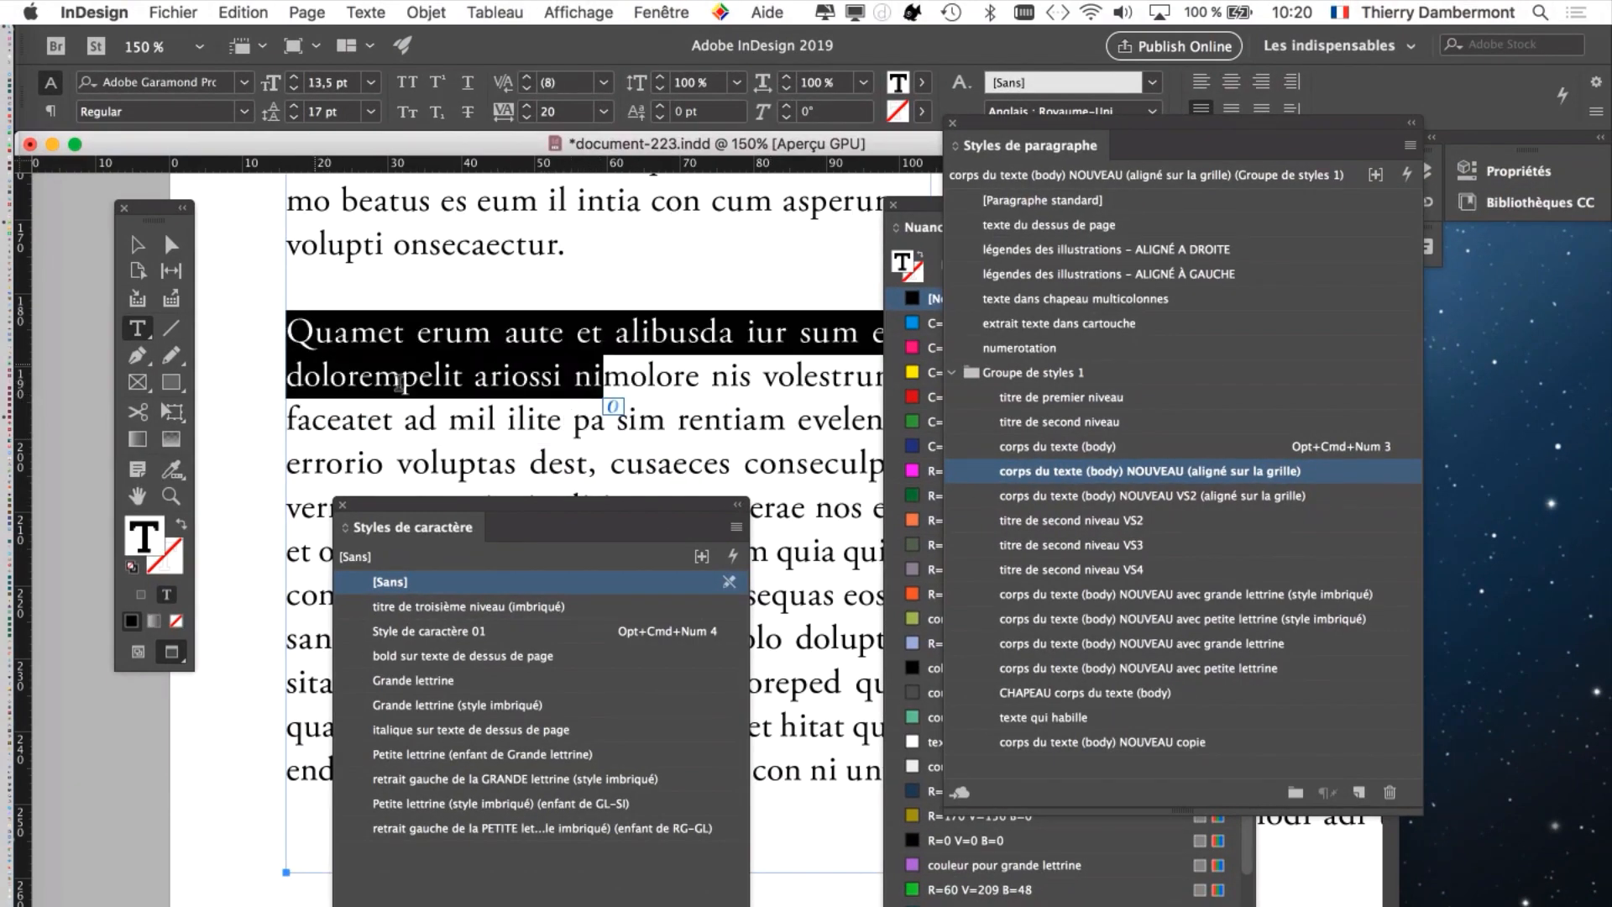
pyautogui.click(366, 12)
pyautogui.click(375, 94)
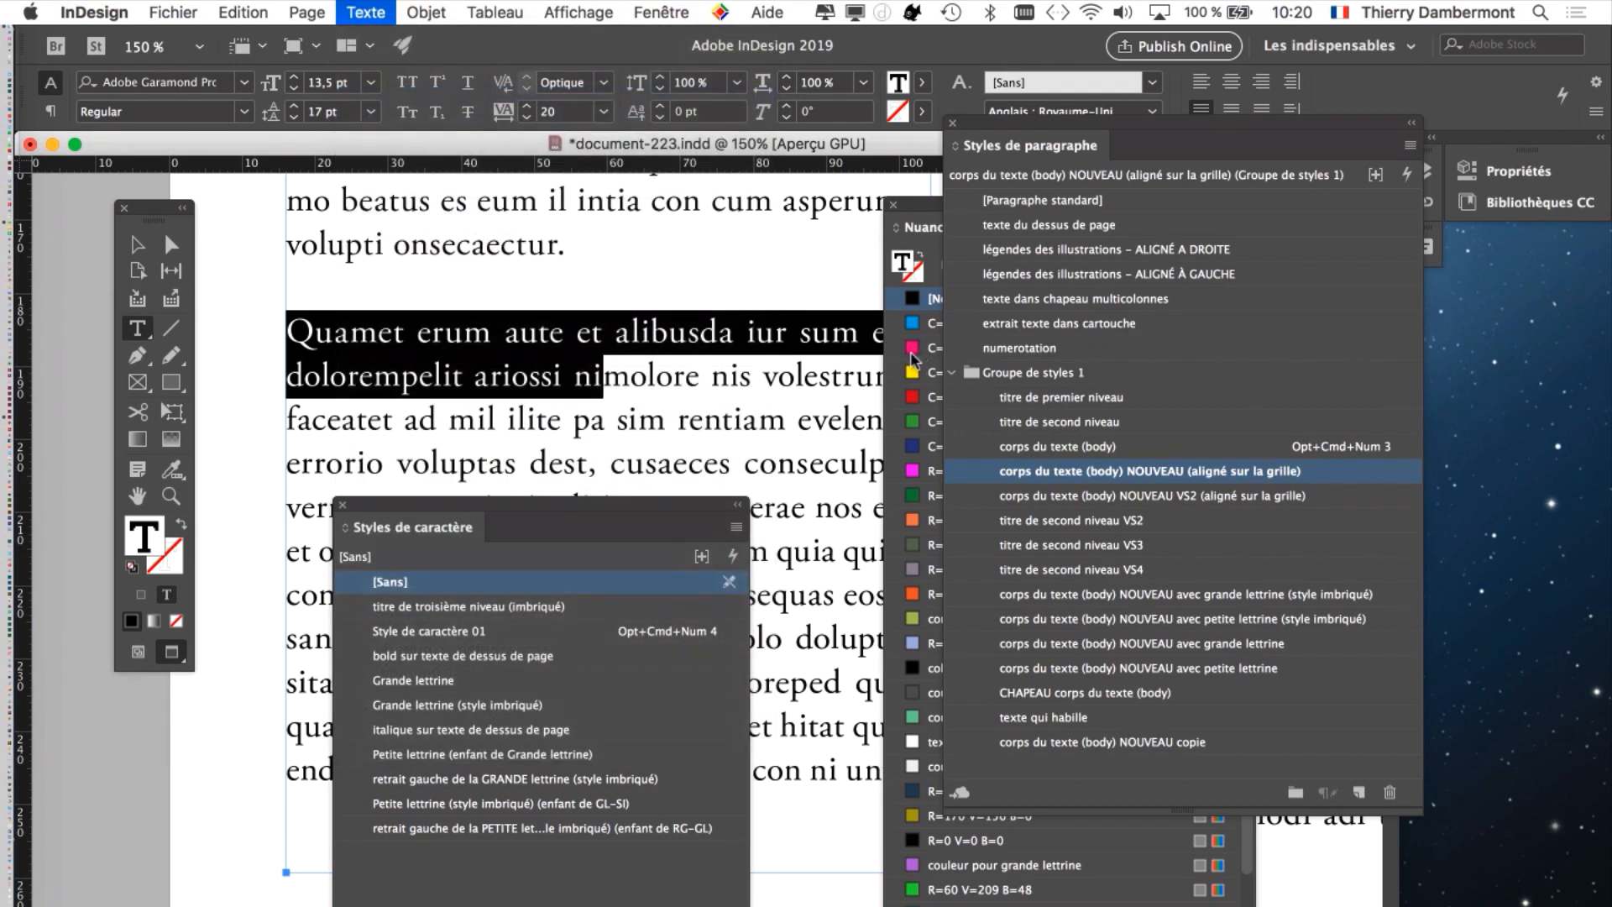
pyautogui.moveTo(1028, 289); pyautogui.dragTo(676, 235)
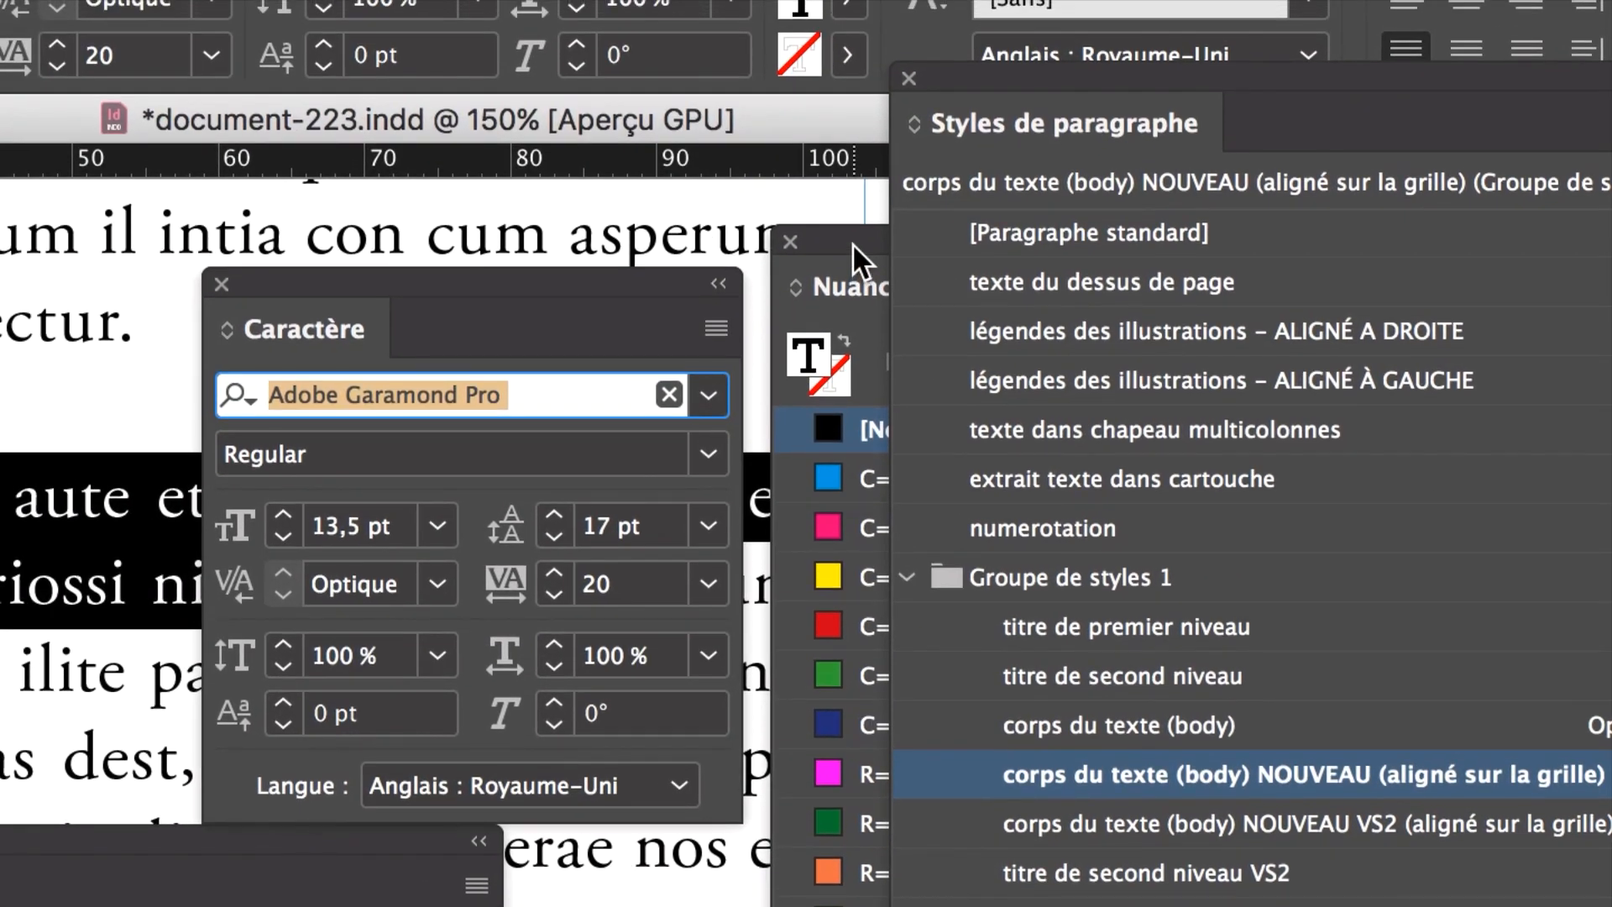
pyautogui.click(853, 243)
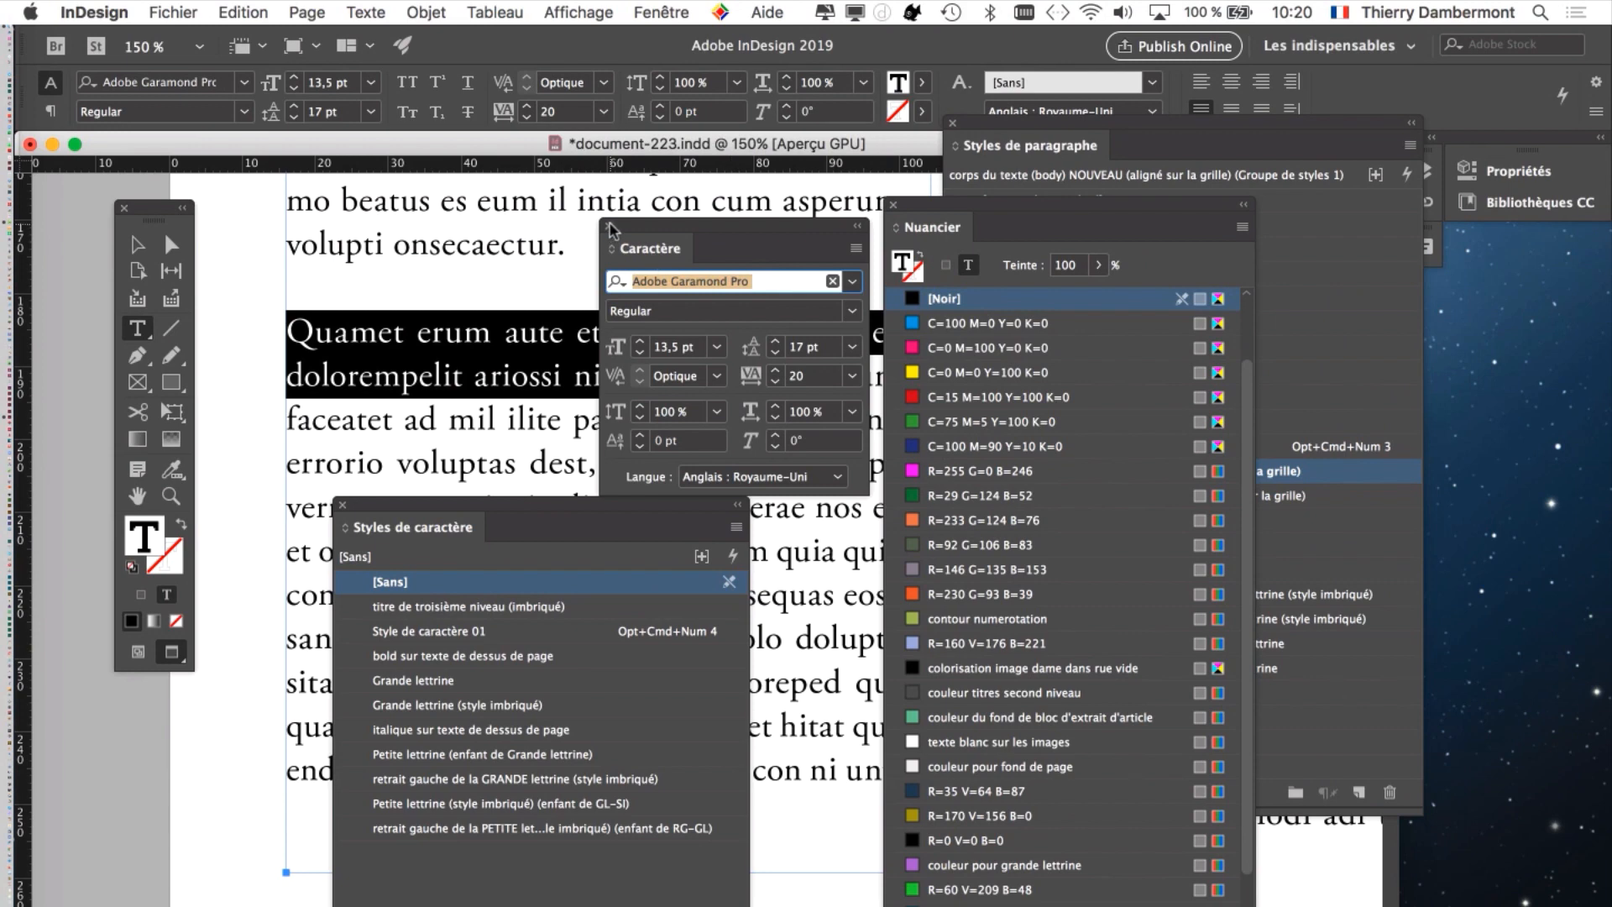
# - Close the Caractère and Styles de paragraphe panels and move the Nuancier panel clear of the paragraph
pyautogui.click(609, 226)
pyautogui.click(606, 419)
pyautogui.moveTo(1091, 227); pyautogui.dragTo(1130, 243)
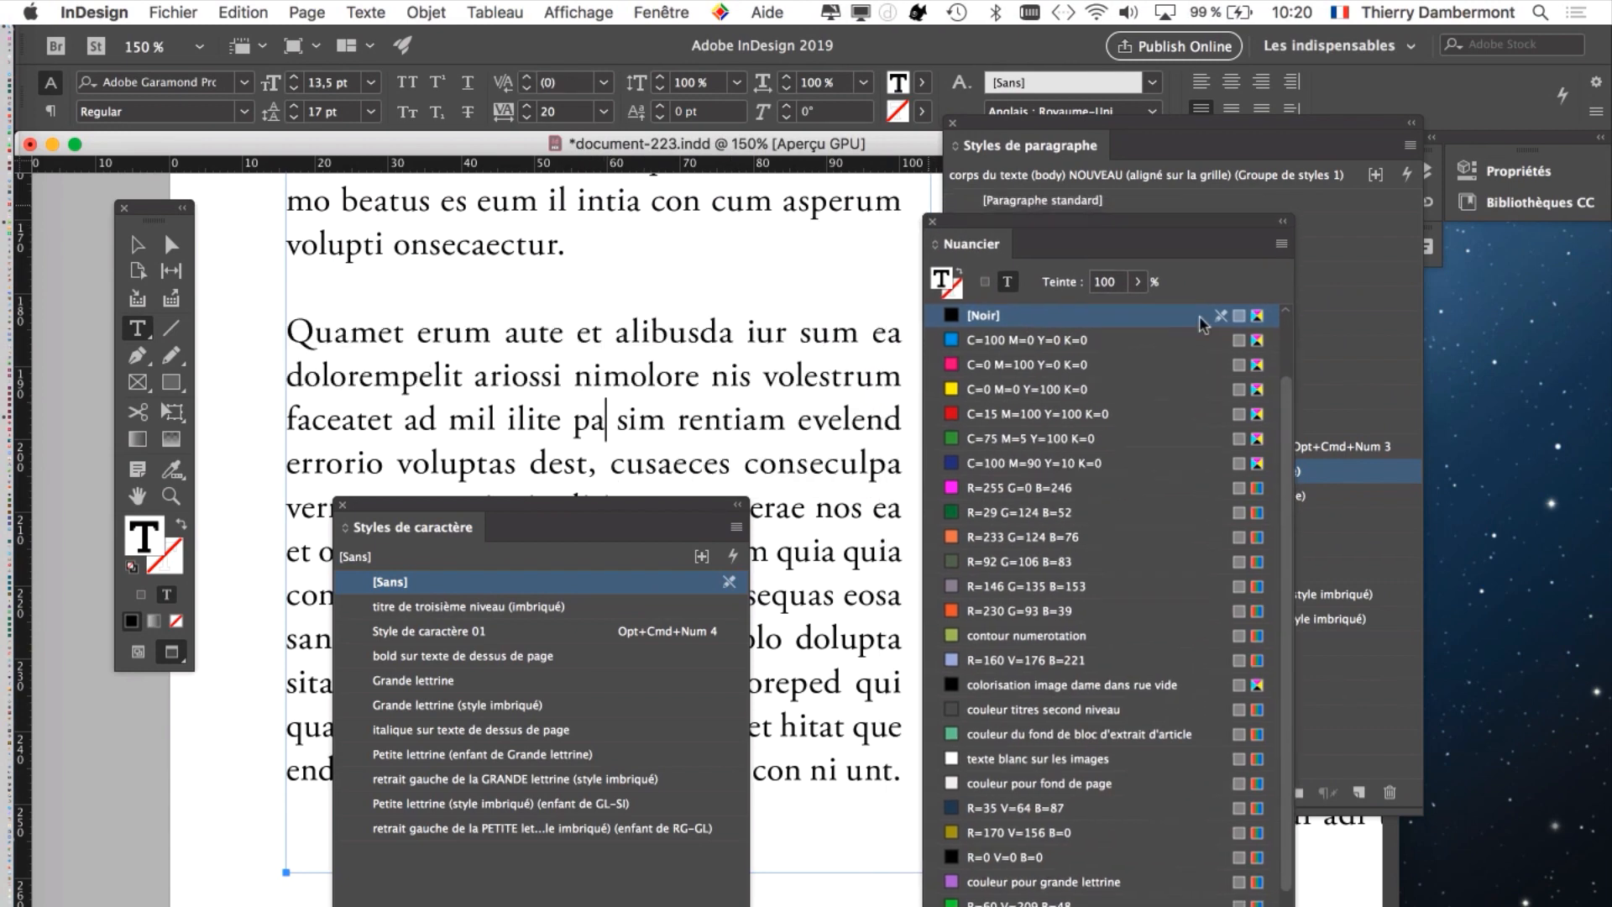
pyautogui.moveTo(1200, 316); pyautogui.dragTo(1358, 320)
pyautogui.click(954, 124)
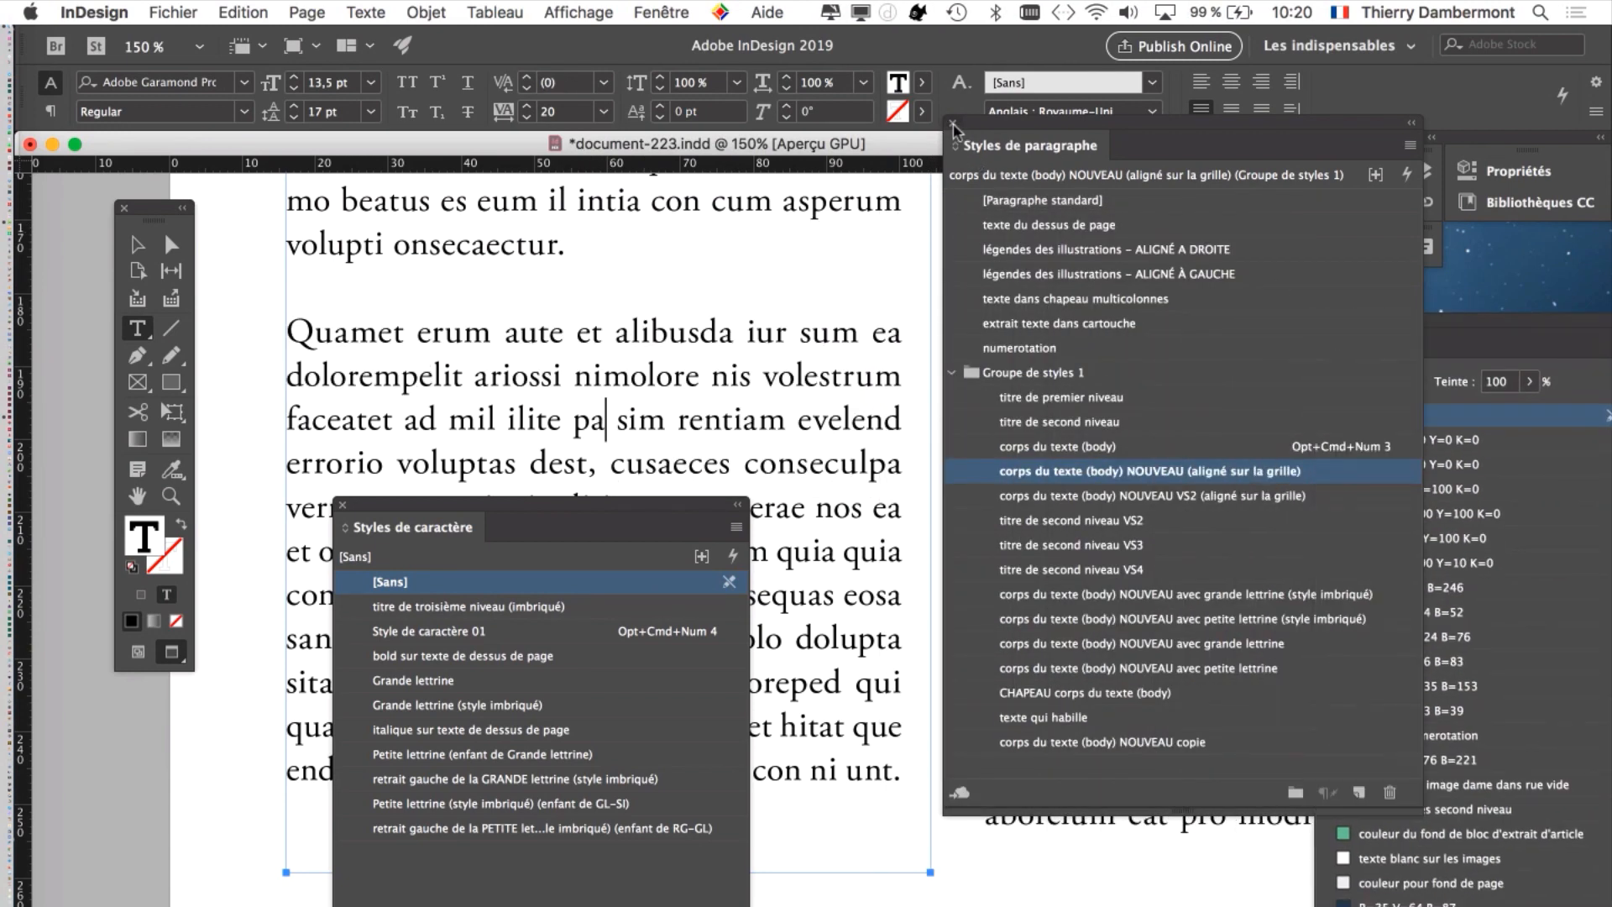
pyautogui.click(954, 126)
# - Move the Styles de caractère panel and the toolbox off the paragraph, and close the Nuancier panel
pyautogui.moveTo(403, 527); pyautogui.dragTo(918, 459)
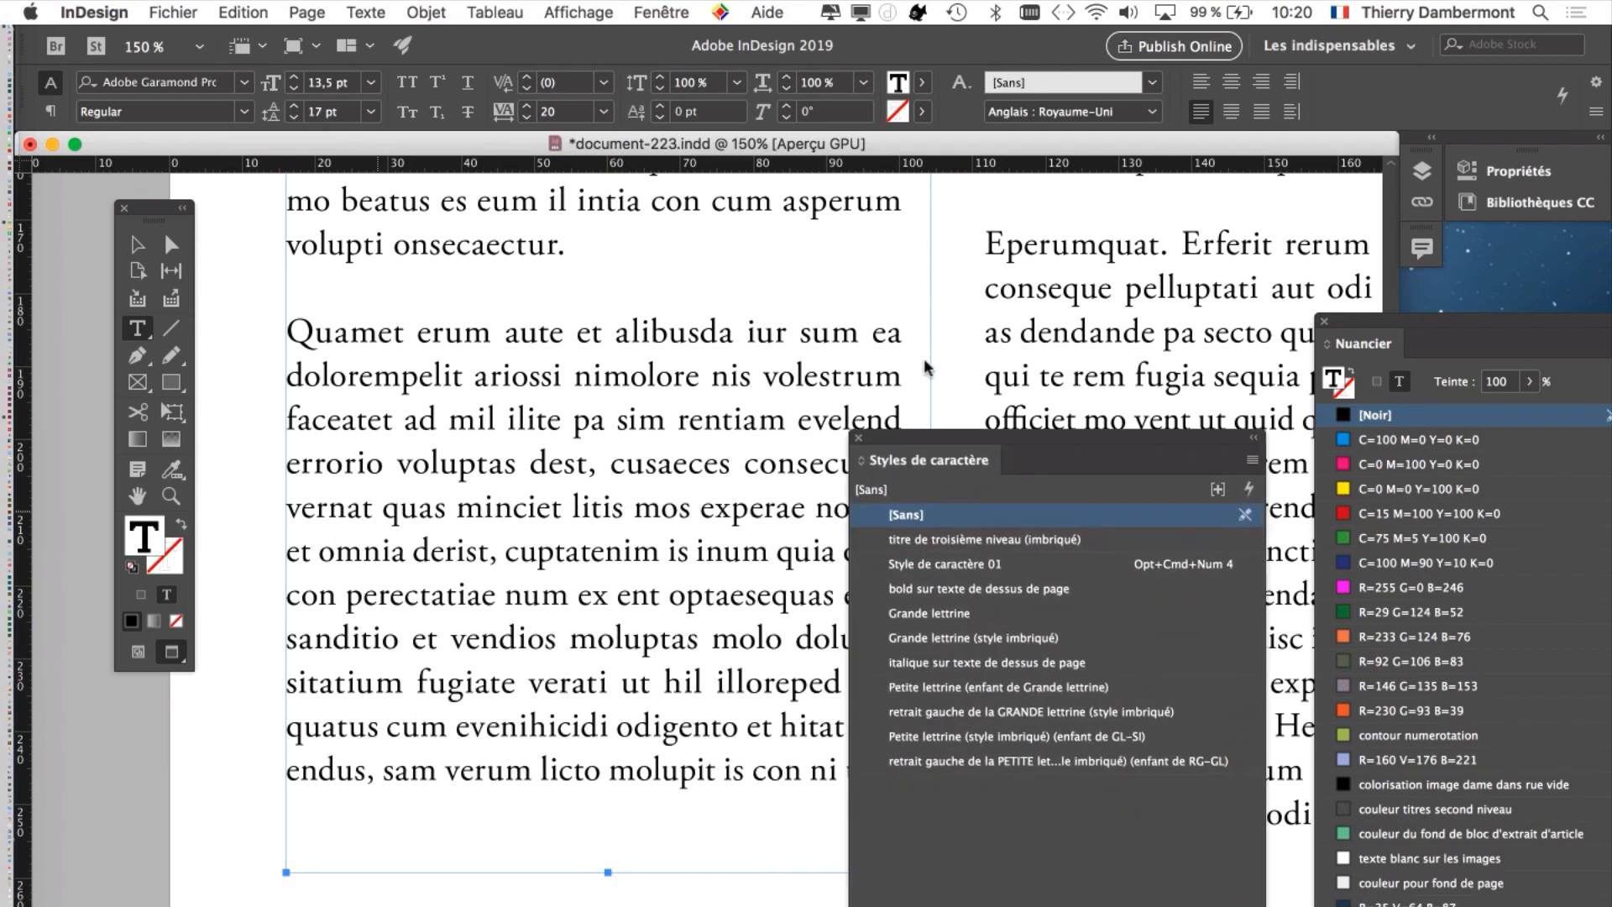
pyautogui.moveTo(924, 357); pyautogui.dragTo(950, 288)
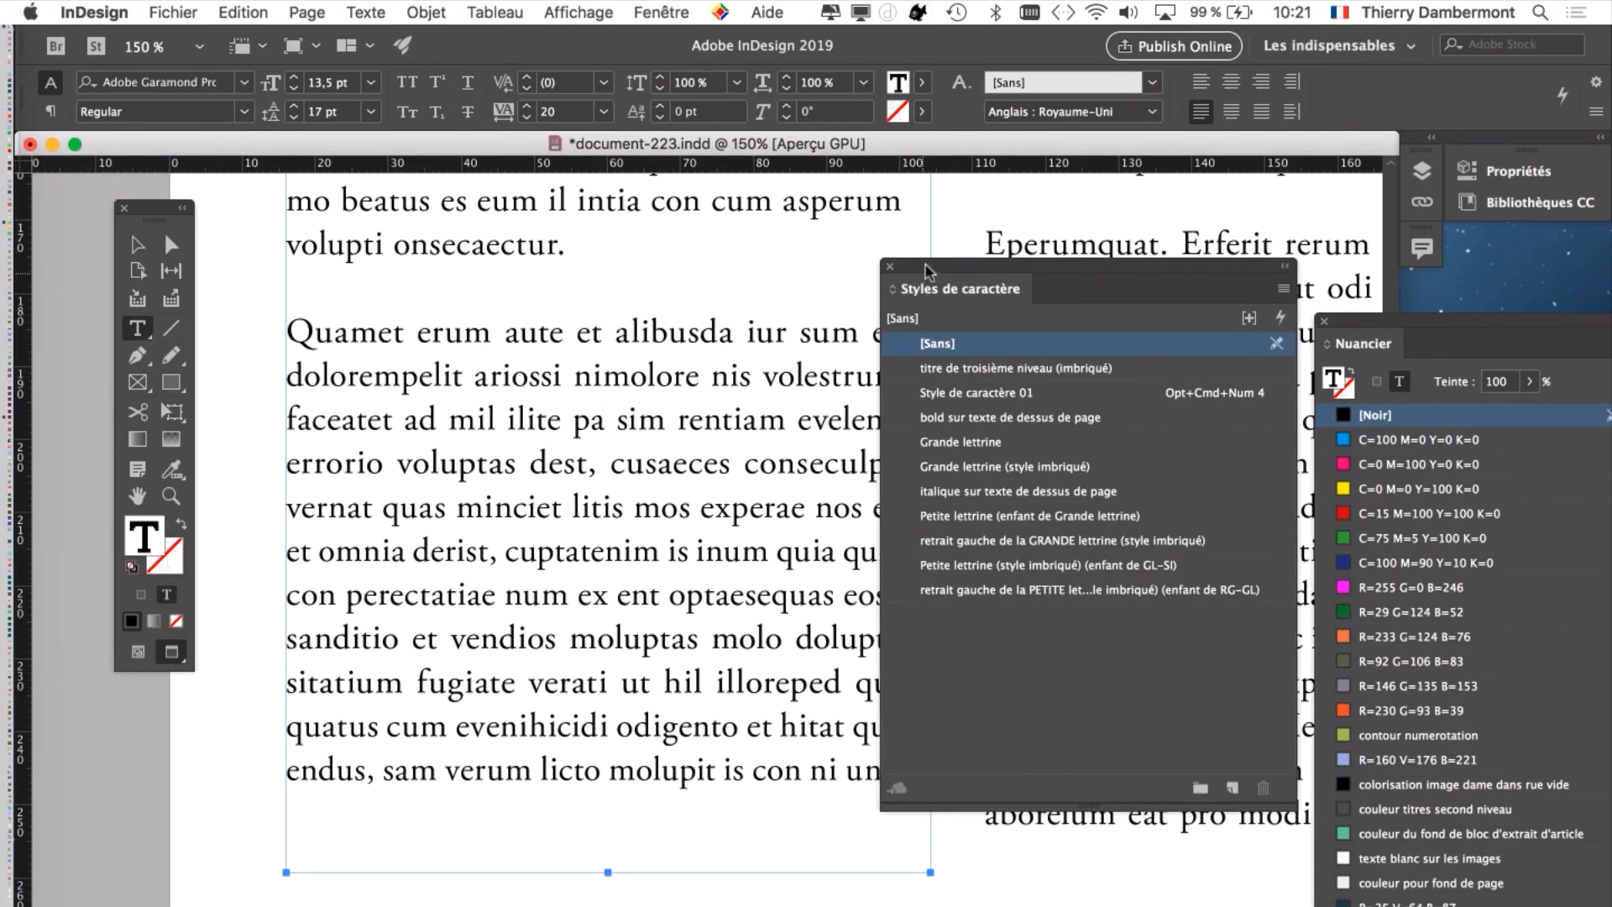
pyautogui.moveTo(929, 272); pyautogui.dragTo(882, 266)
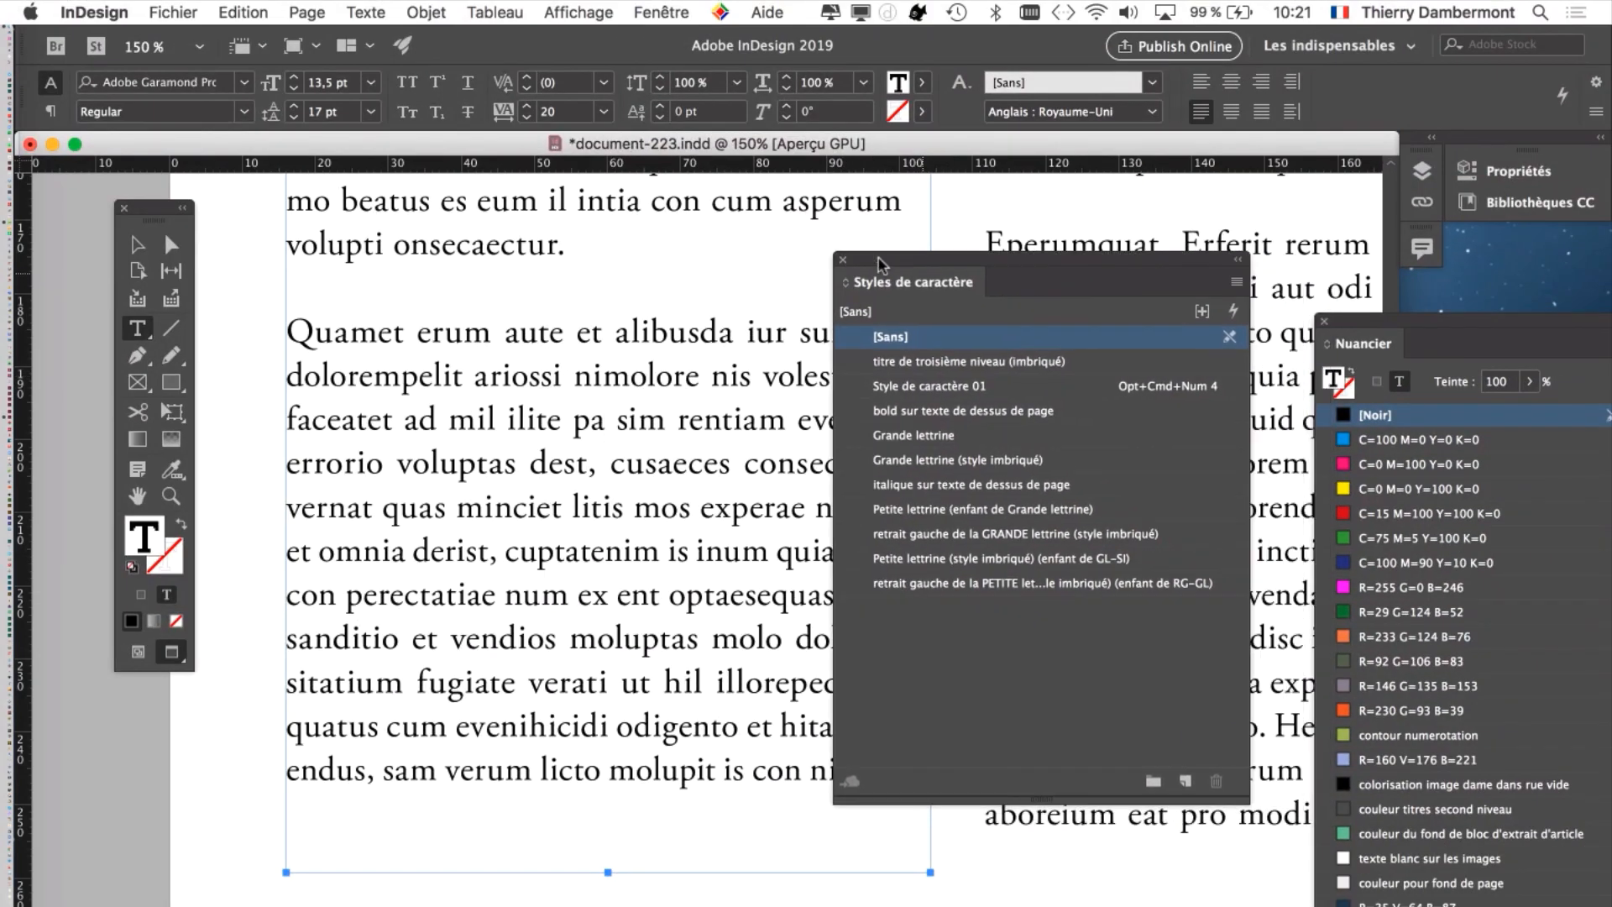
pyautogui.click(721, 458)
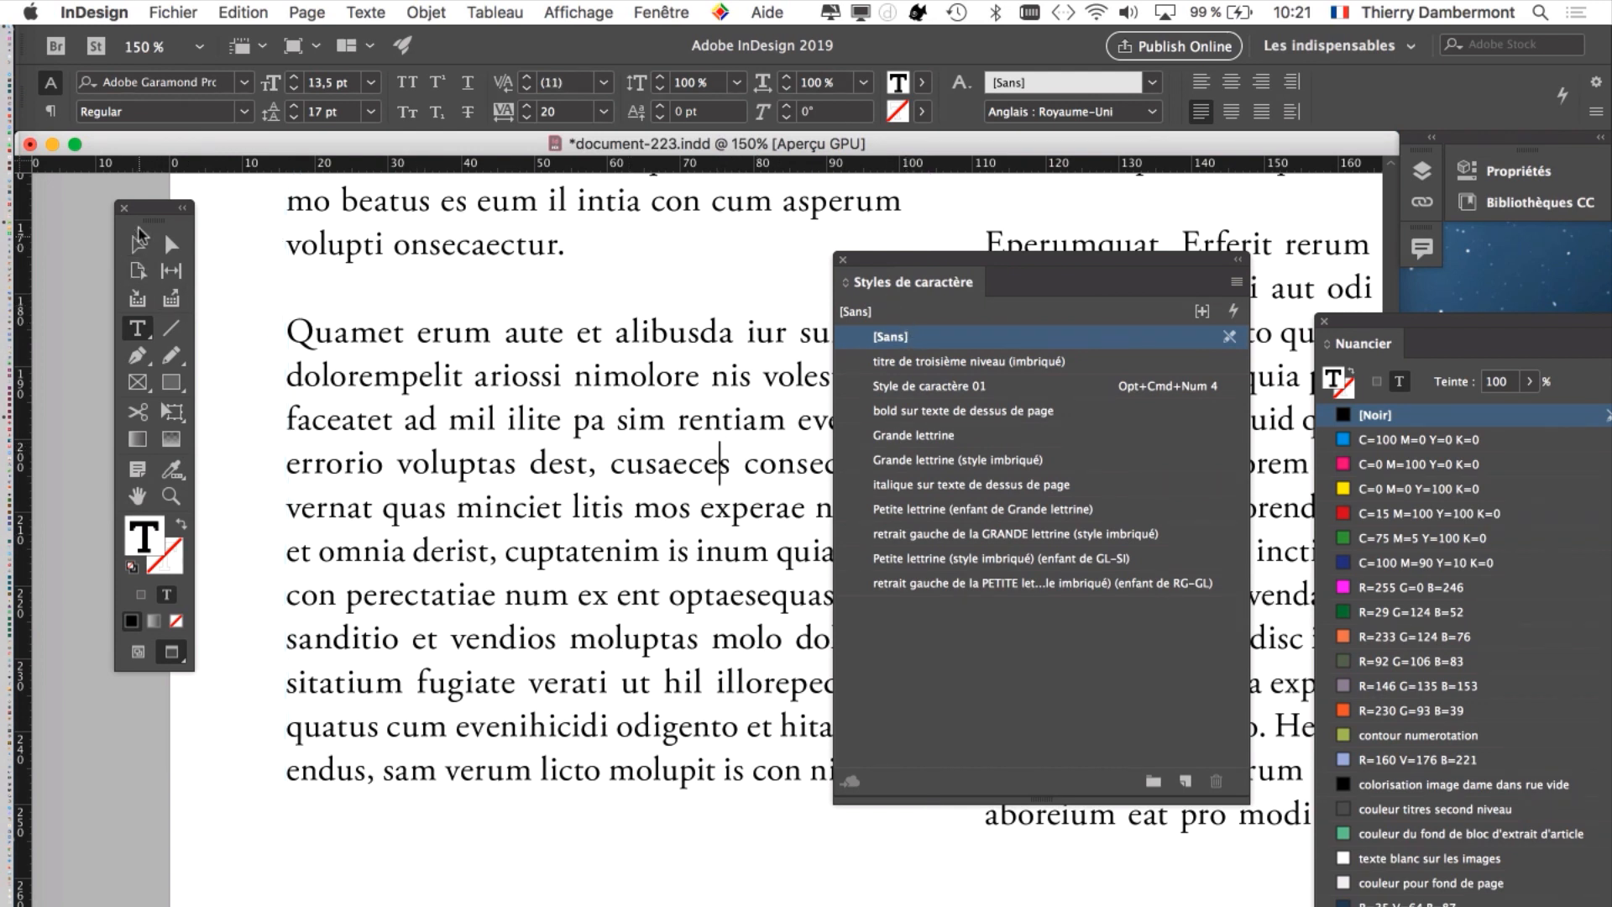
pyautogui.moveTo(161, 221); pyautogui.dragTo(117, 223)
pyautogui.click(574, 369)
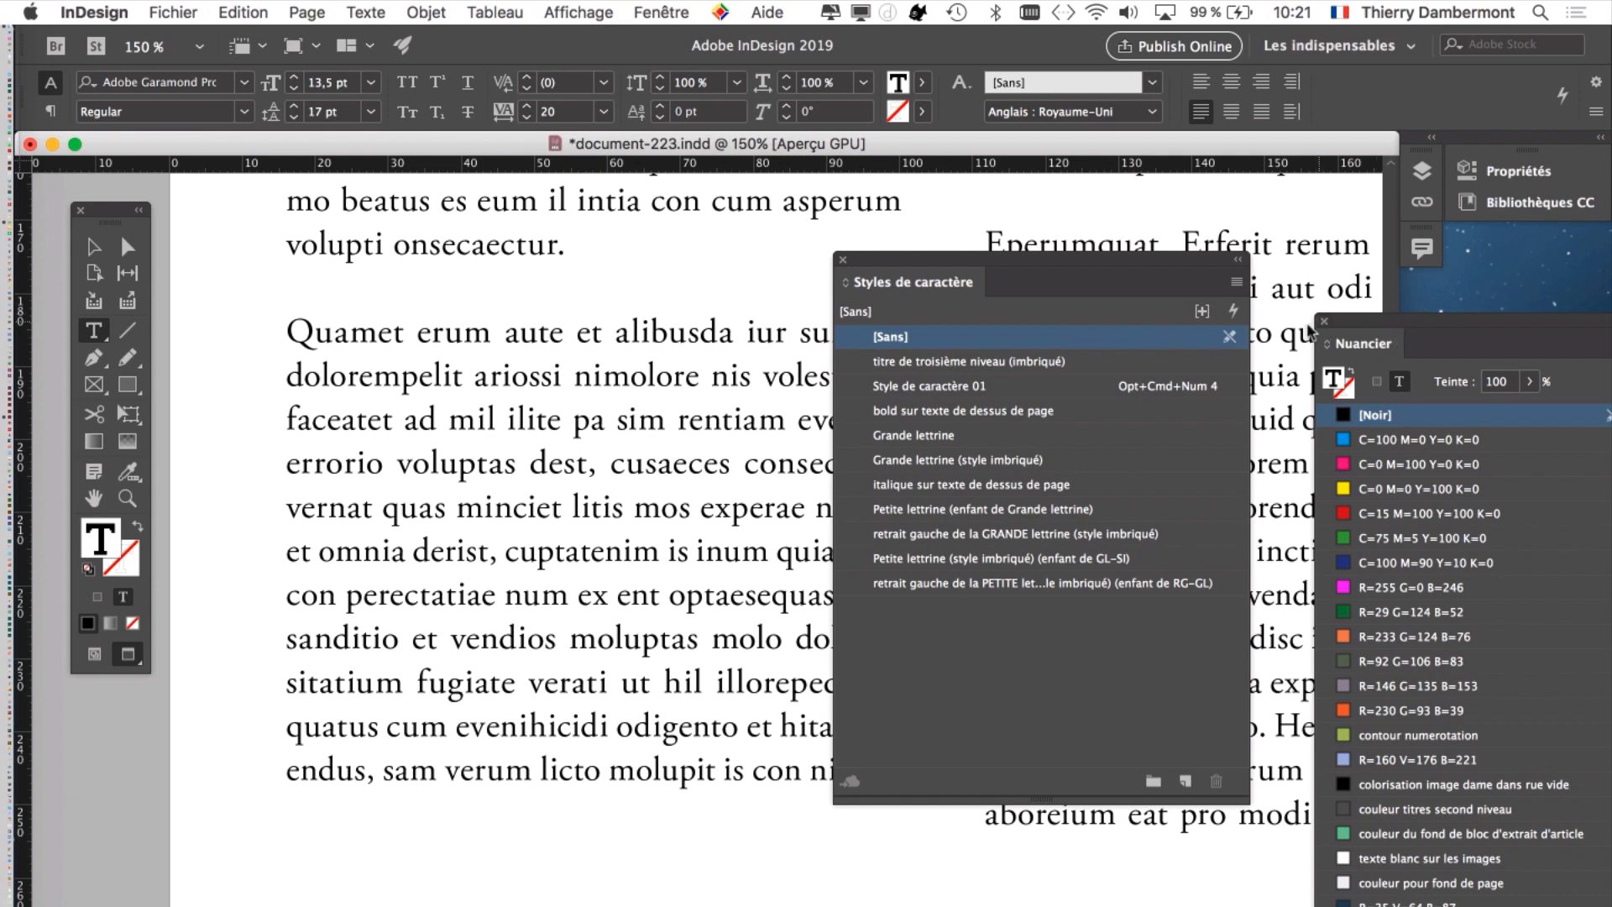
pyautogui.click(1323, 324)
pyautogui.moveTo(1041, 260); pyautogui.dragTo(1266, 344)
# - Display the Styles de paragraphe panel again and place it beside the "Quamet" paragraph
pyautogui.click(366, 12)
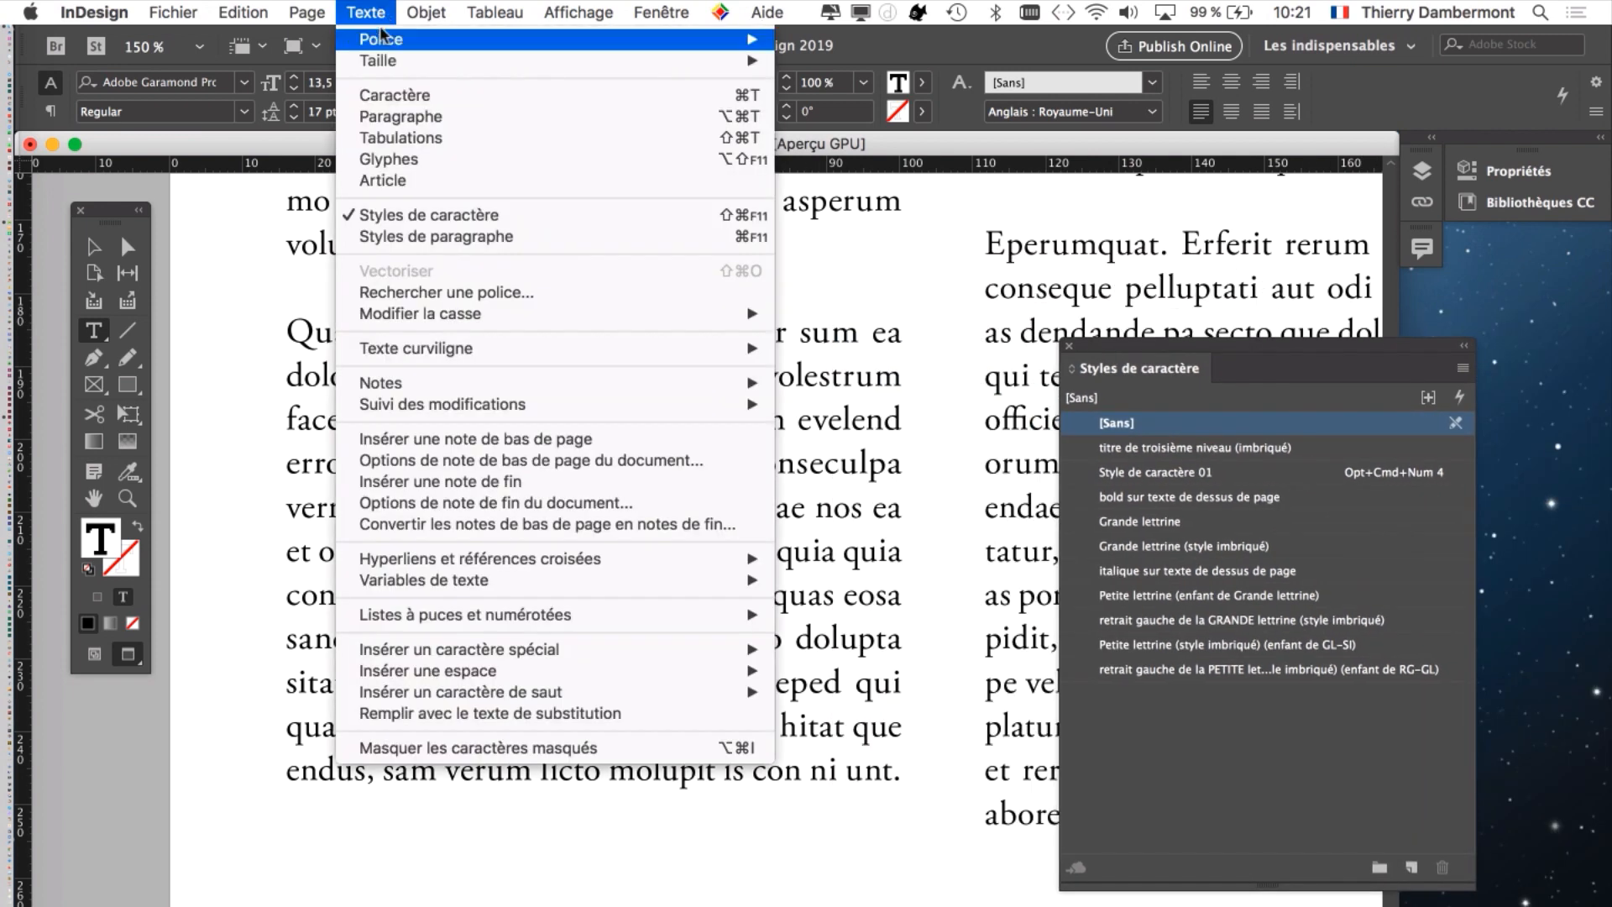
pyautogui.click(466, 236)
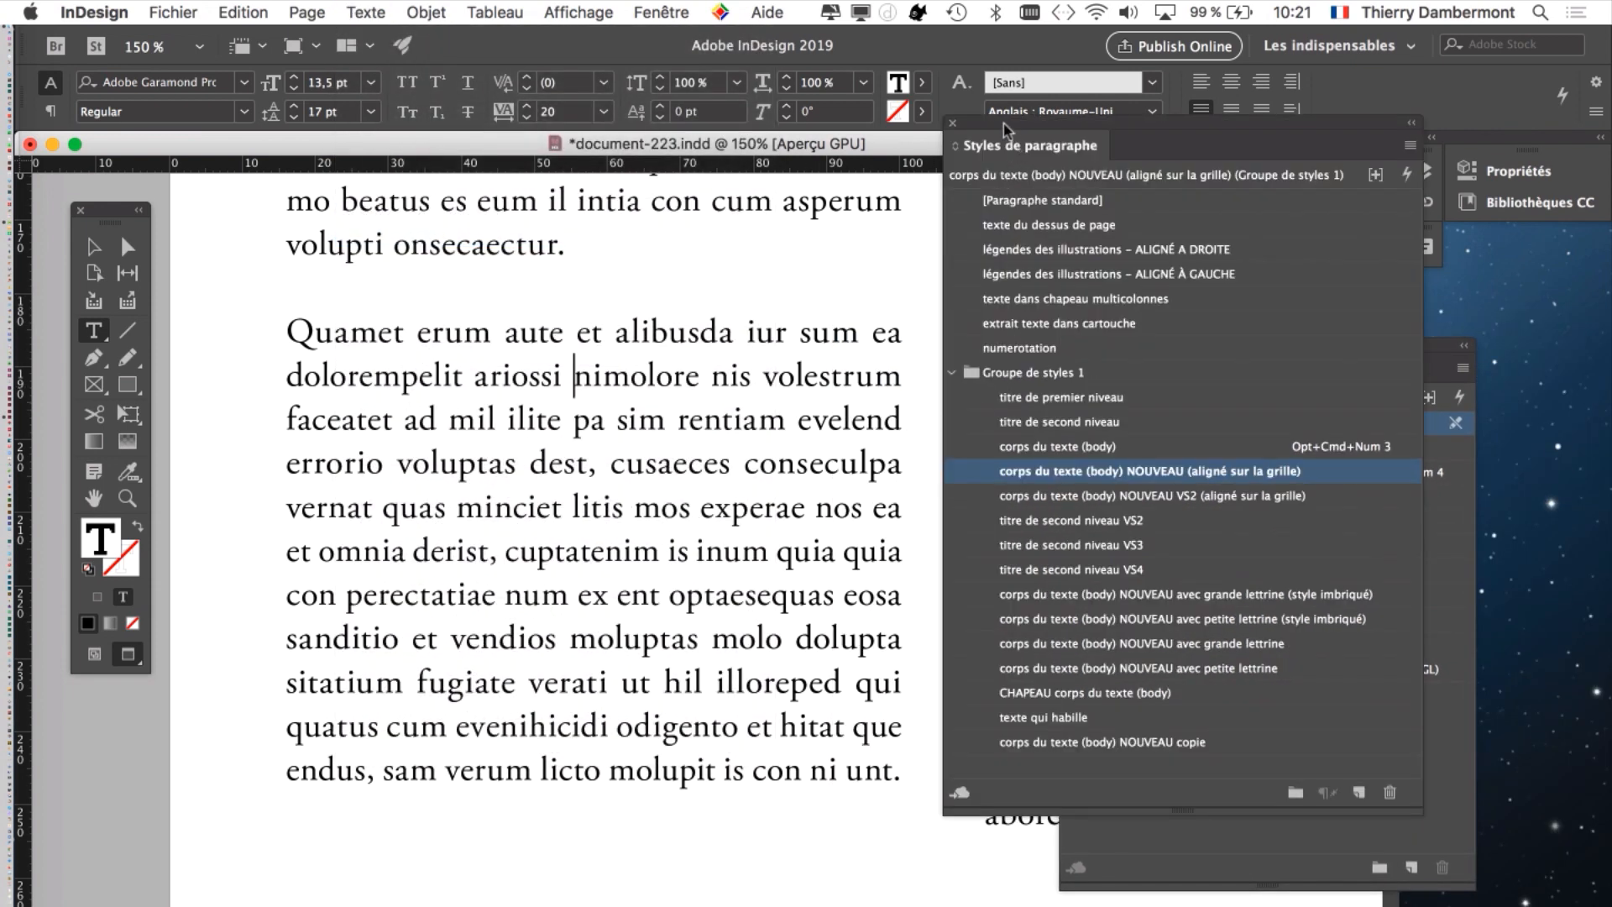
pyautogui.moveTo(1009, 126); pyautogui.dragTo(790, 232)
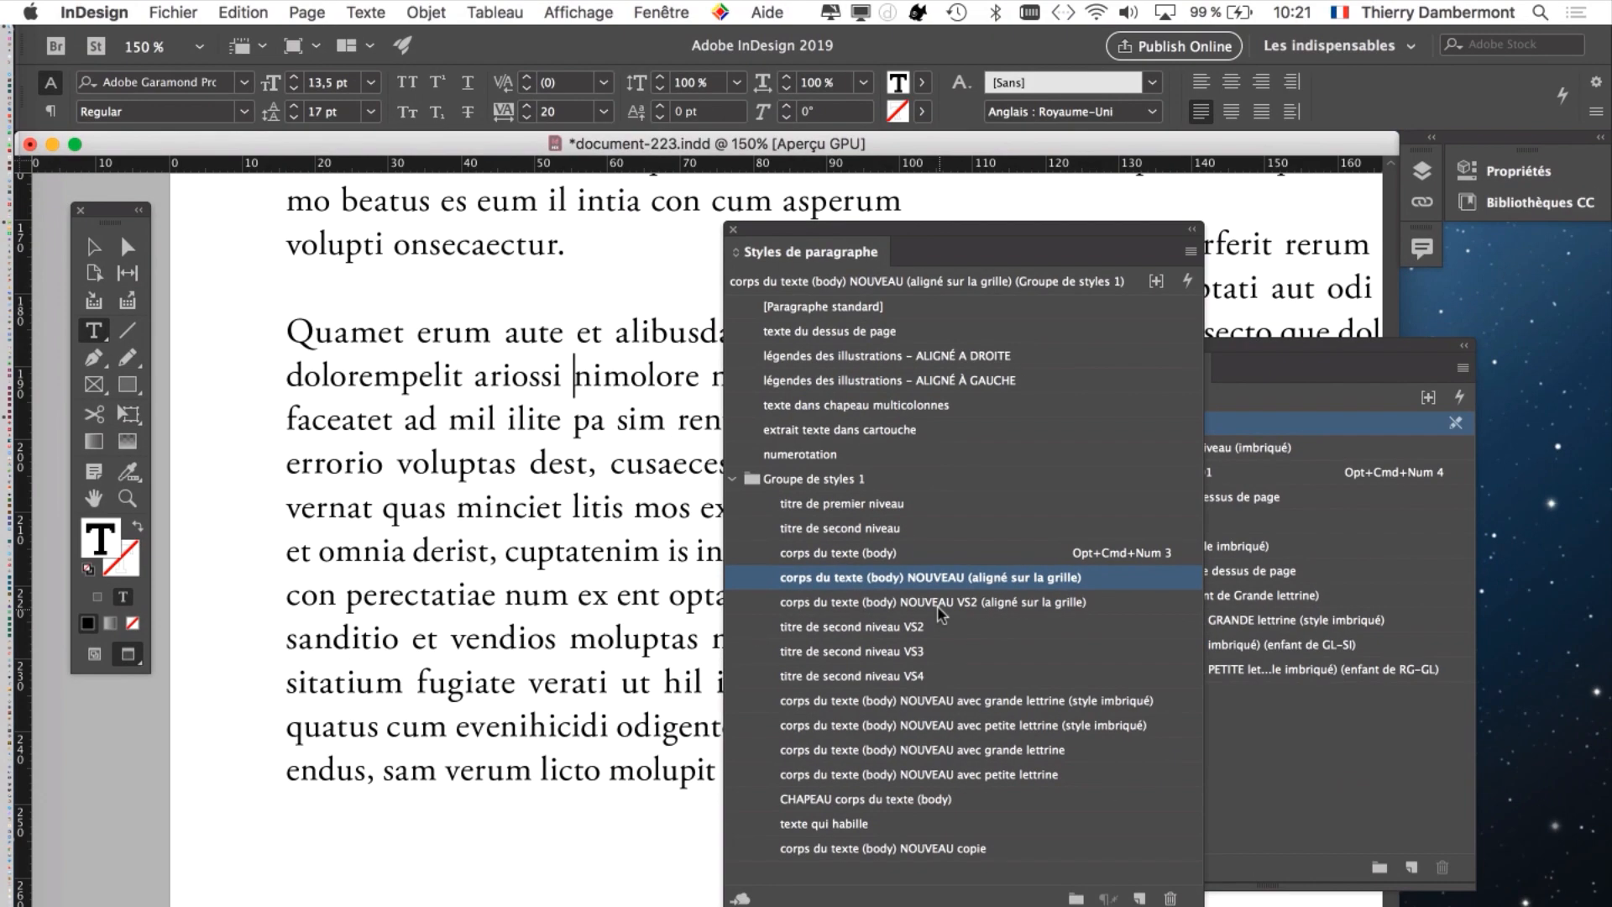
pyautogui.moveTo(804, 235); pyautogui.dragTo(1086, 241)
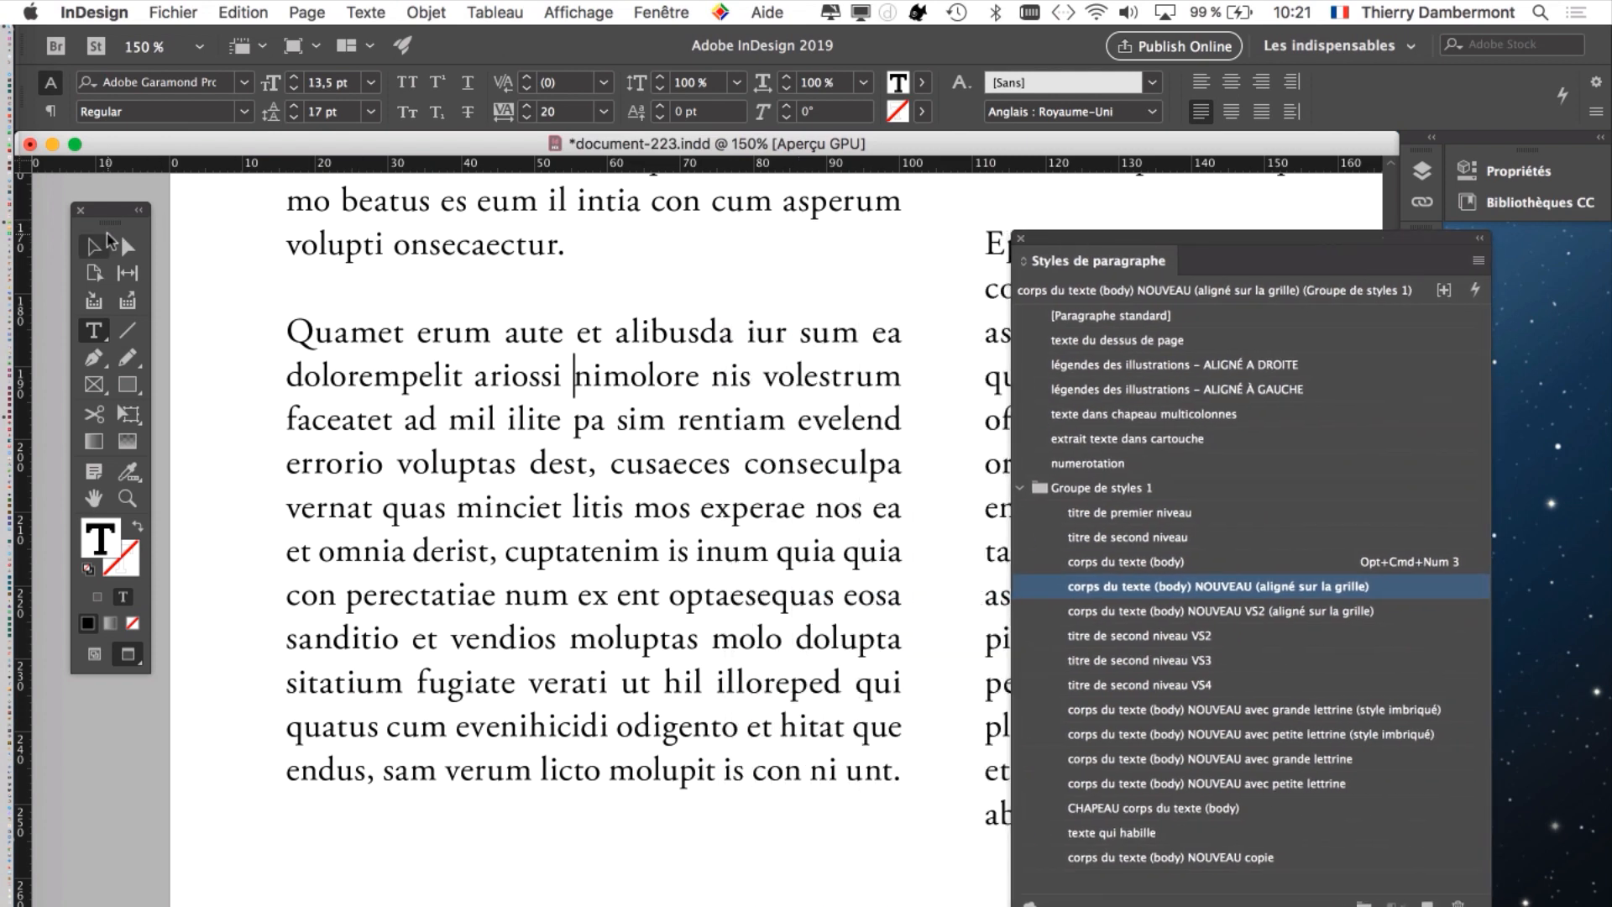
# - With nothing selected, choose "corps du texte (body) NOUVEAU (aligné sur la grille)", check it against the paragraph's style, and deselect the text again
pyautogui.press('Escape')
pyautogui.click(104, 771)
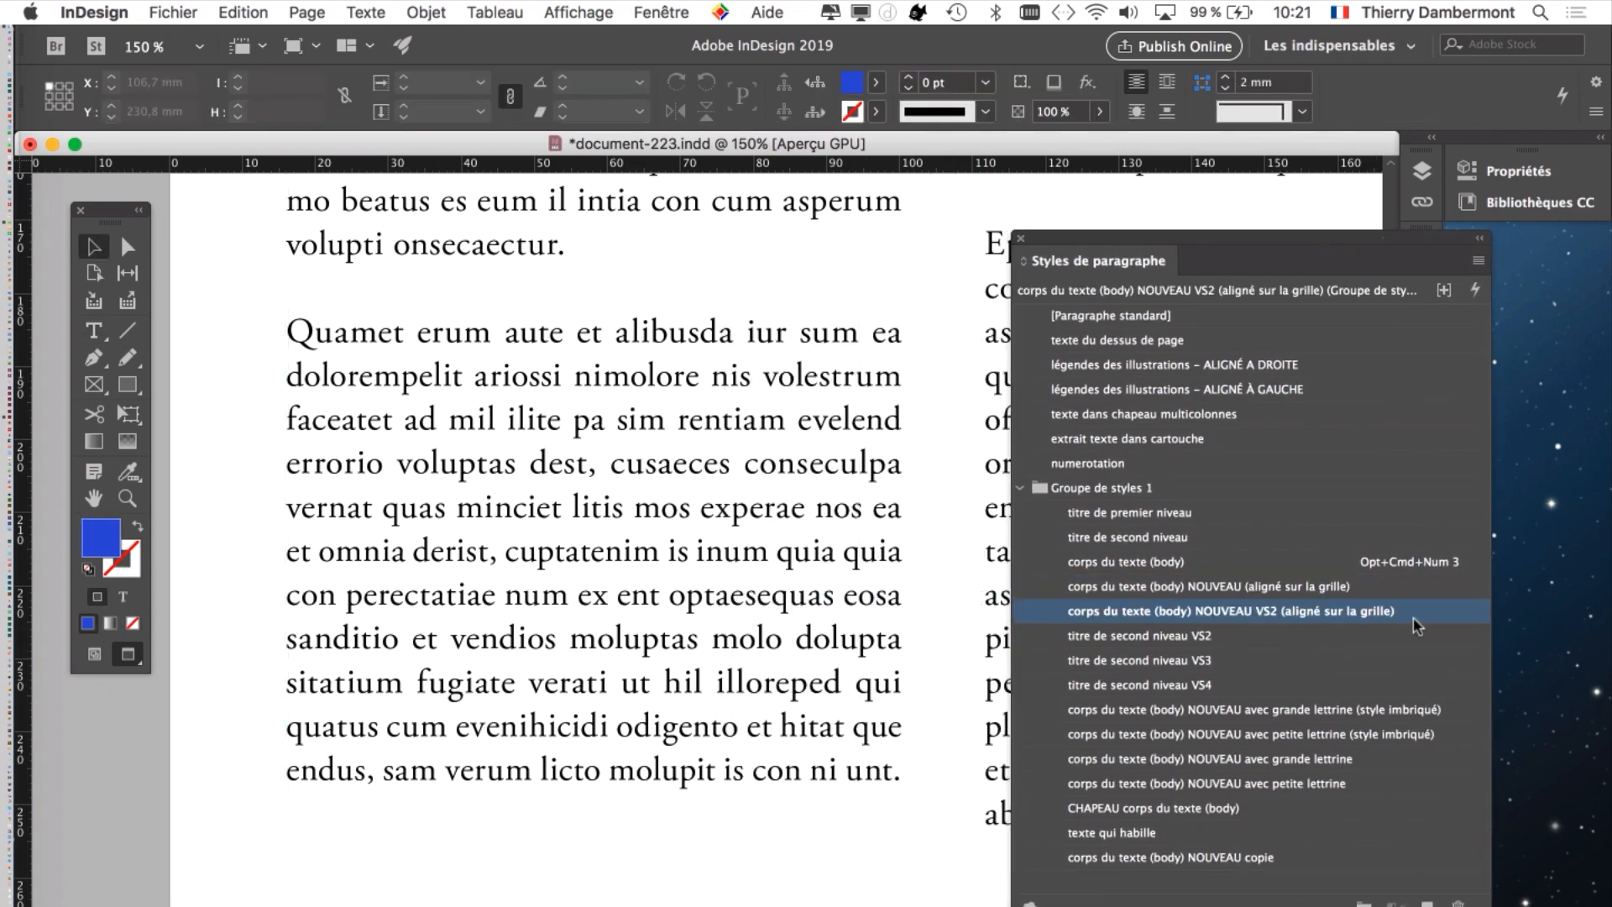
pyautogui.click(1404, 588)
pyautogui.click(94, 330)
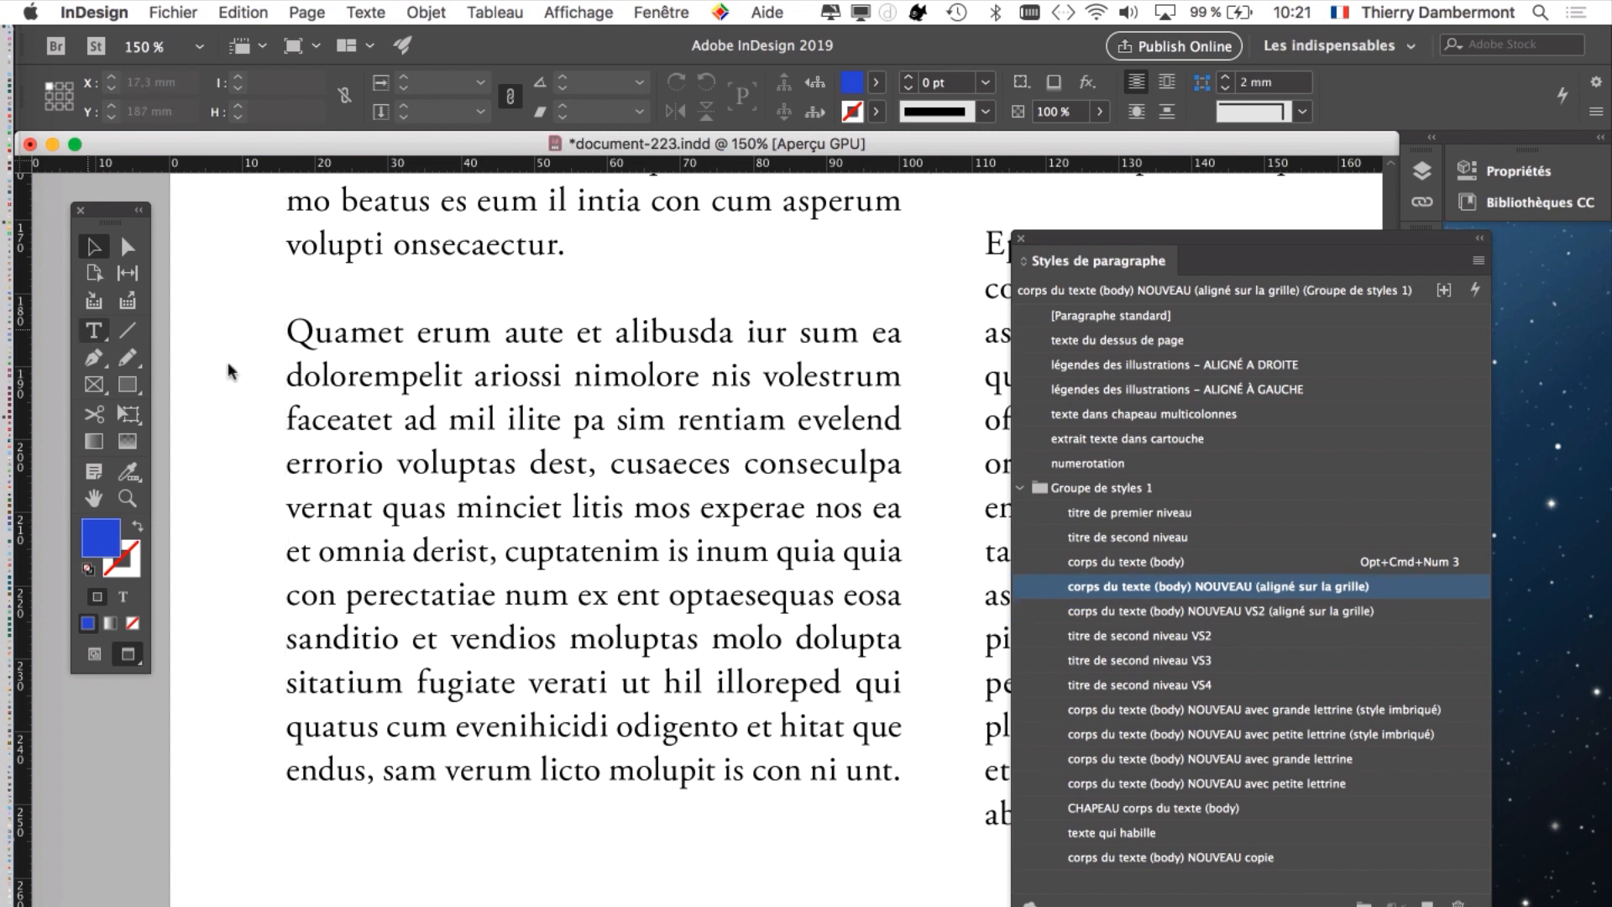
pyautogui.click(609, 414)
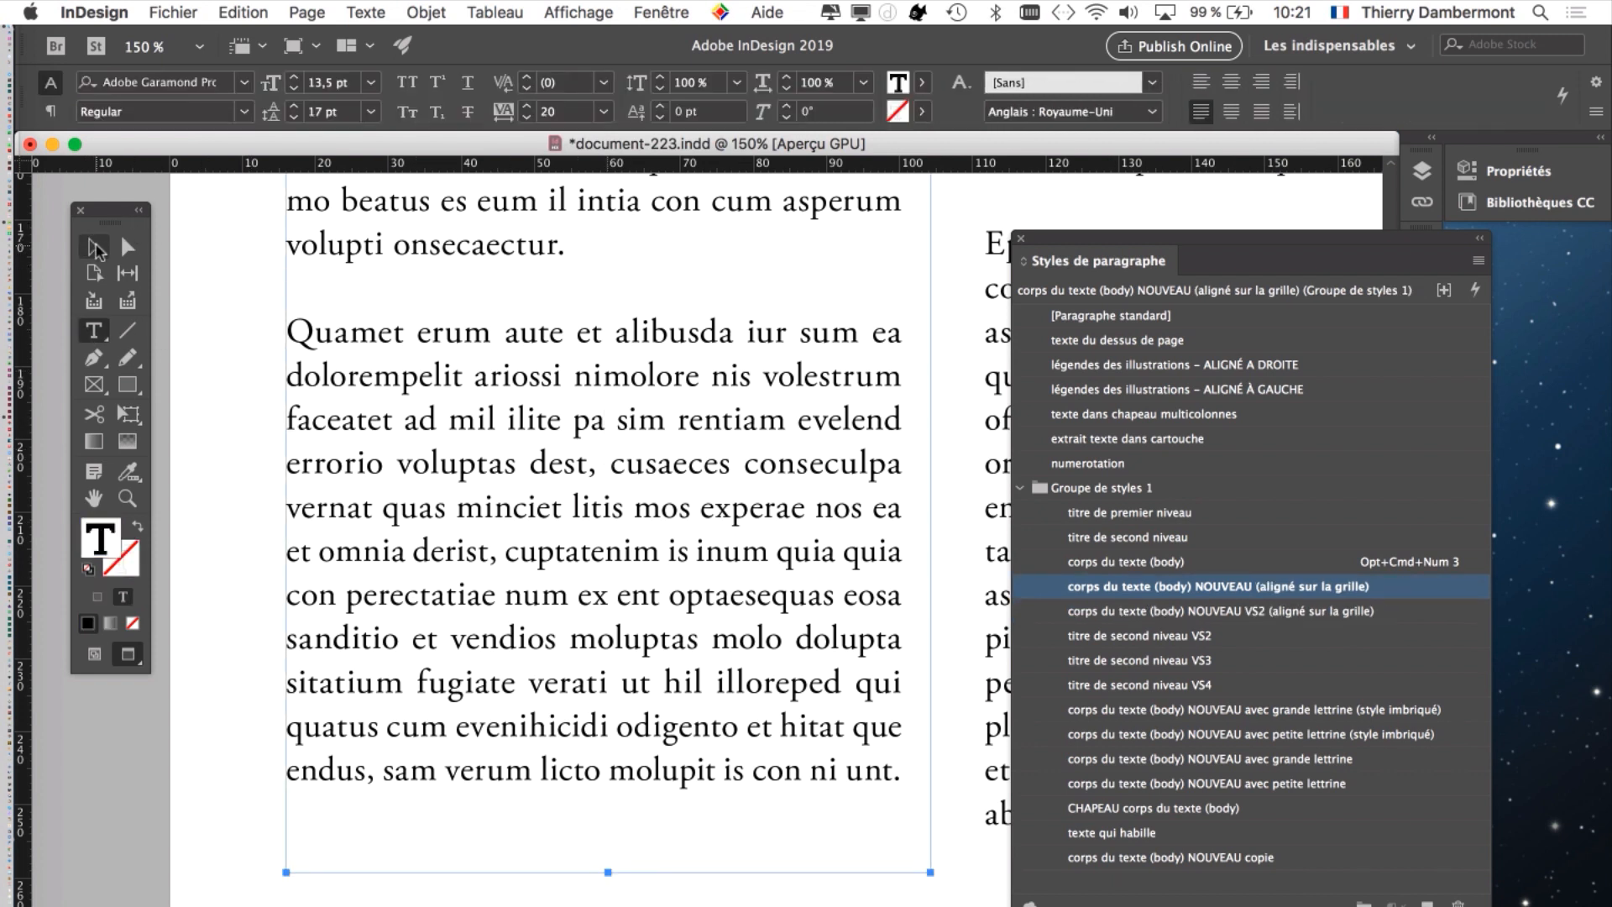
pyautogui.click(94, 246)
pyautogui.click(140, 767)
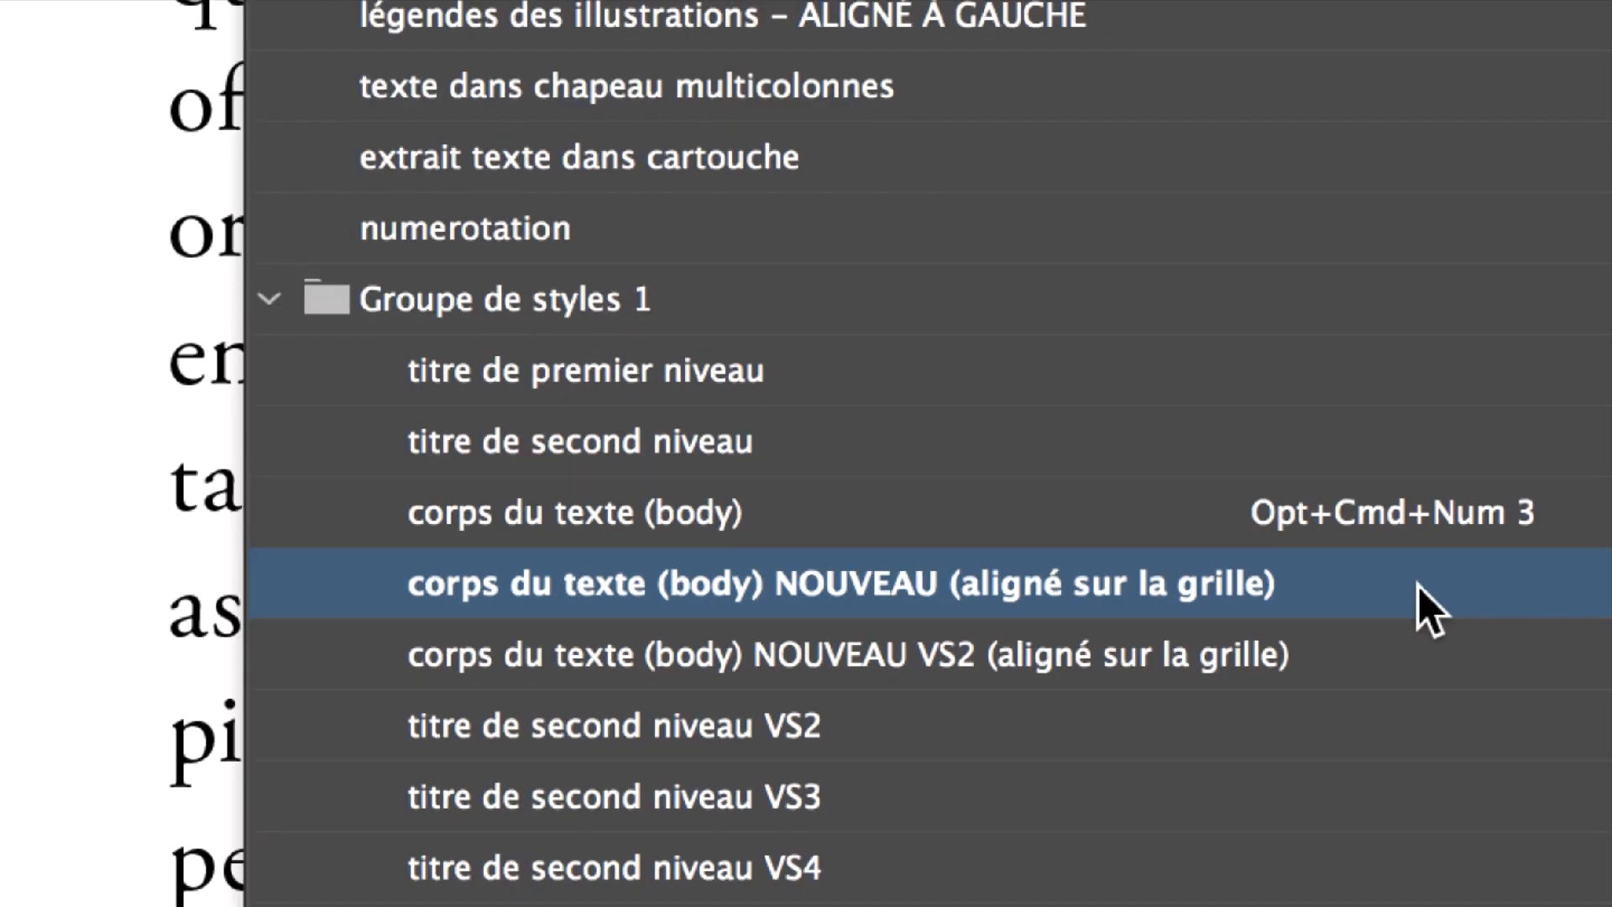
# - In the options of "corps du texte (body) NOUVEAU (aligné sur la grille)", add a nested style using "titre de troisième niveau (imbriqué)"
pyautogui.doubleClick(1418, 586)
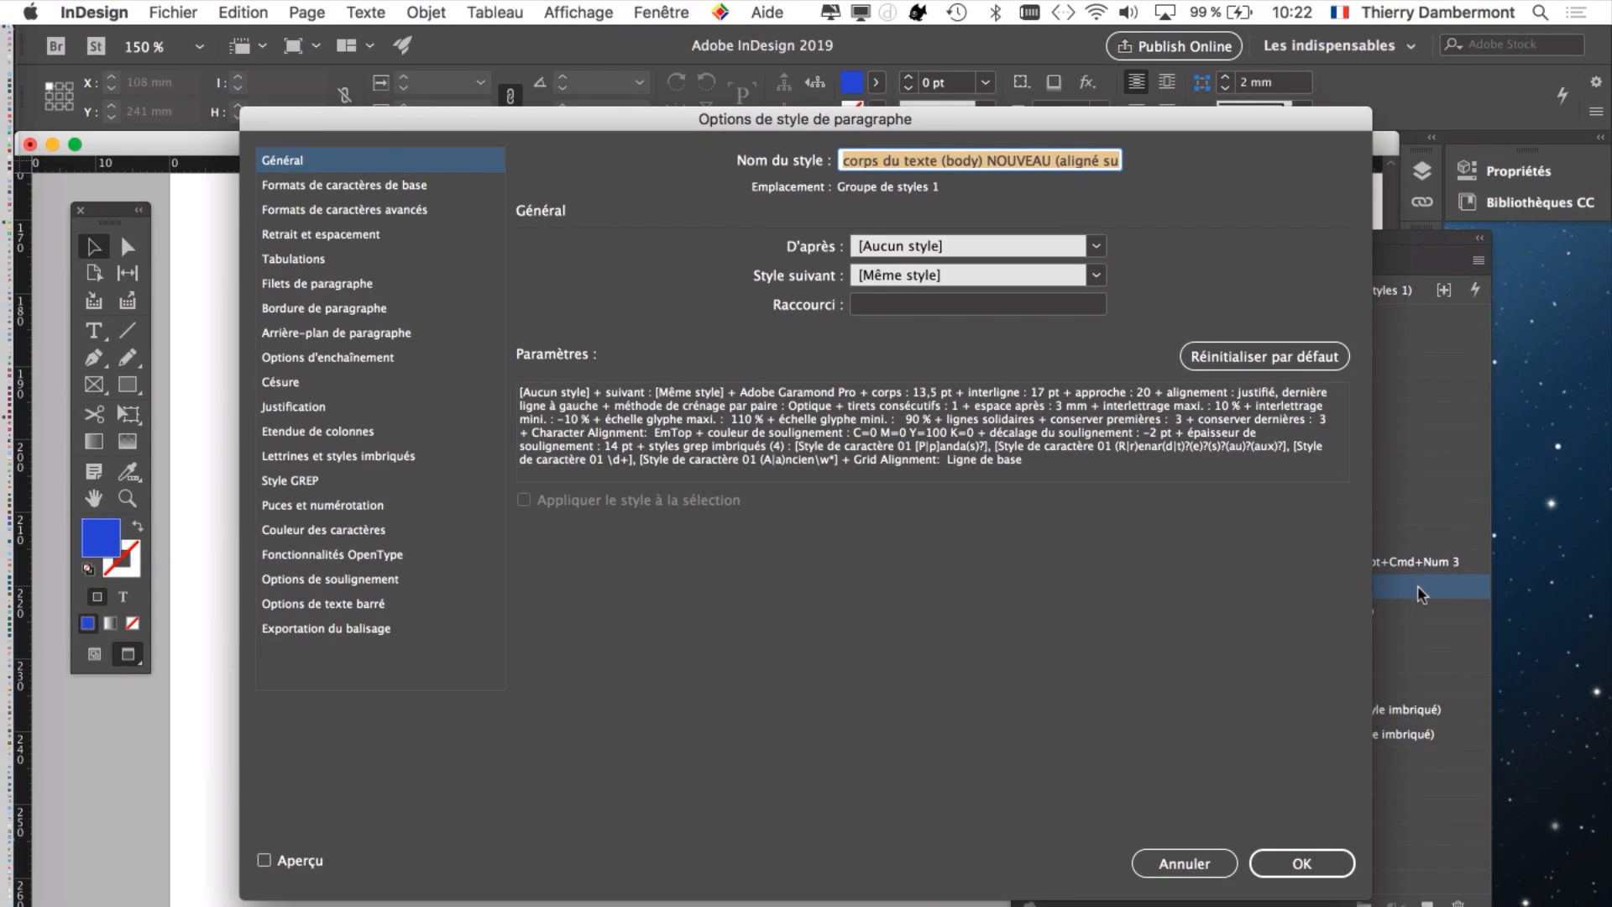
pyautogui.moveTo(328, 127); pyautogui.dragTo(623, 53)
pyautogui.click(609, 378)
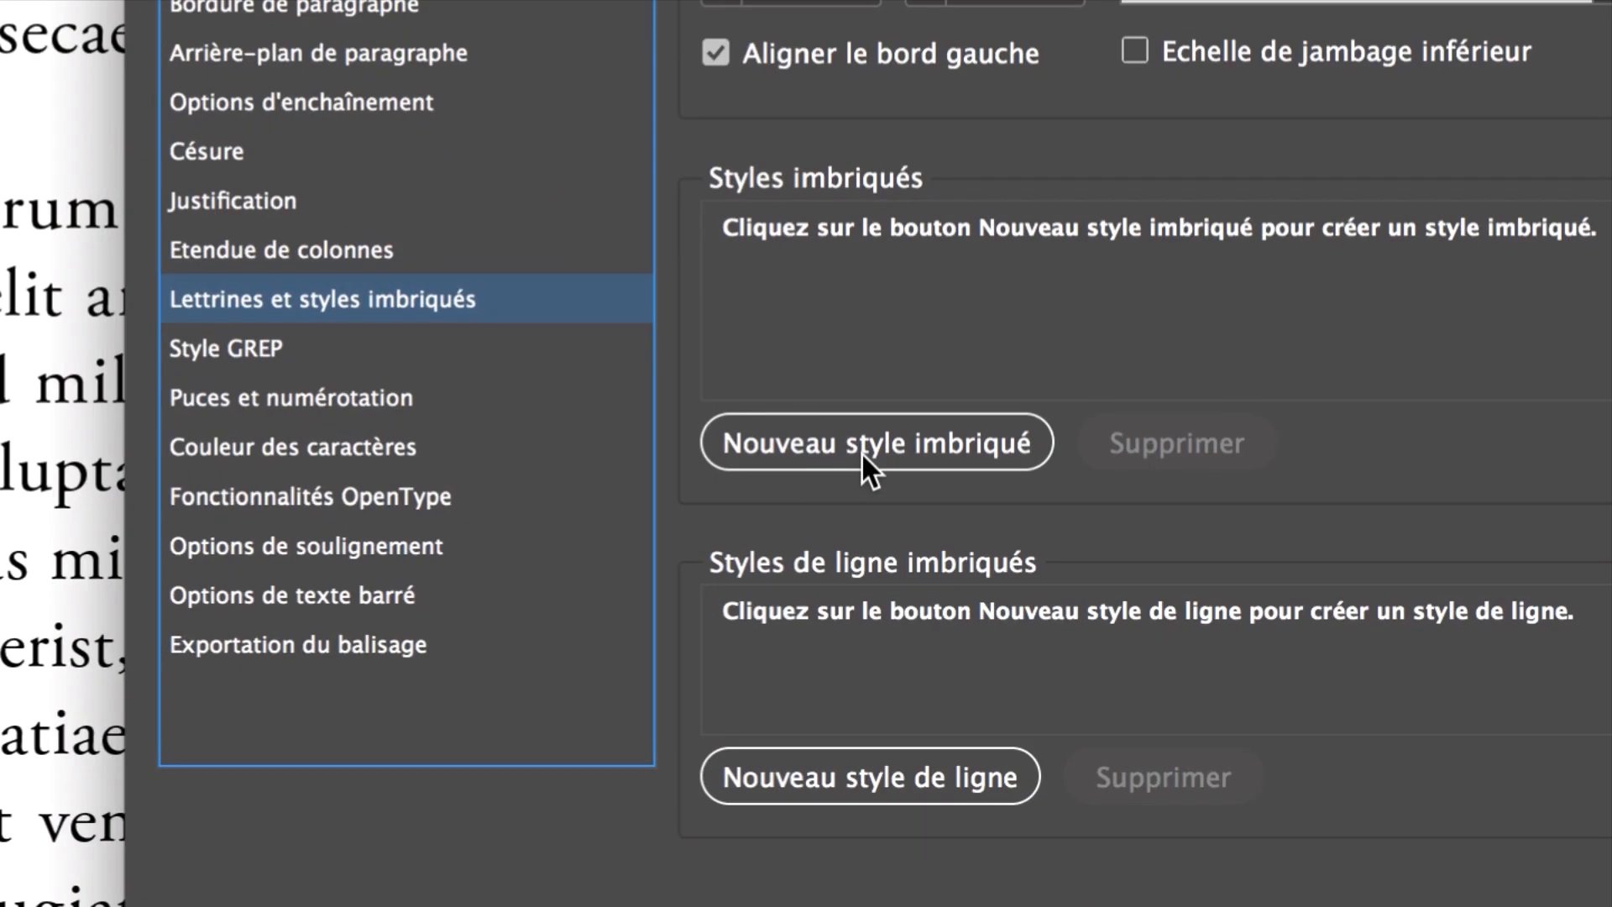
pyautogui.click(862, 451)
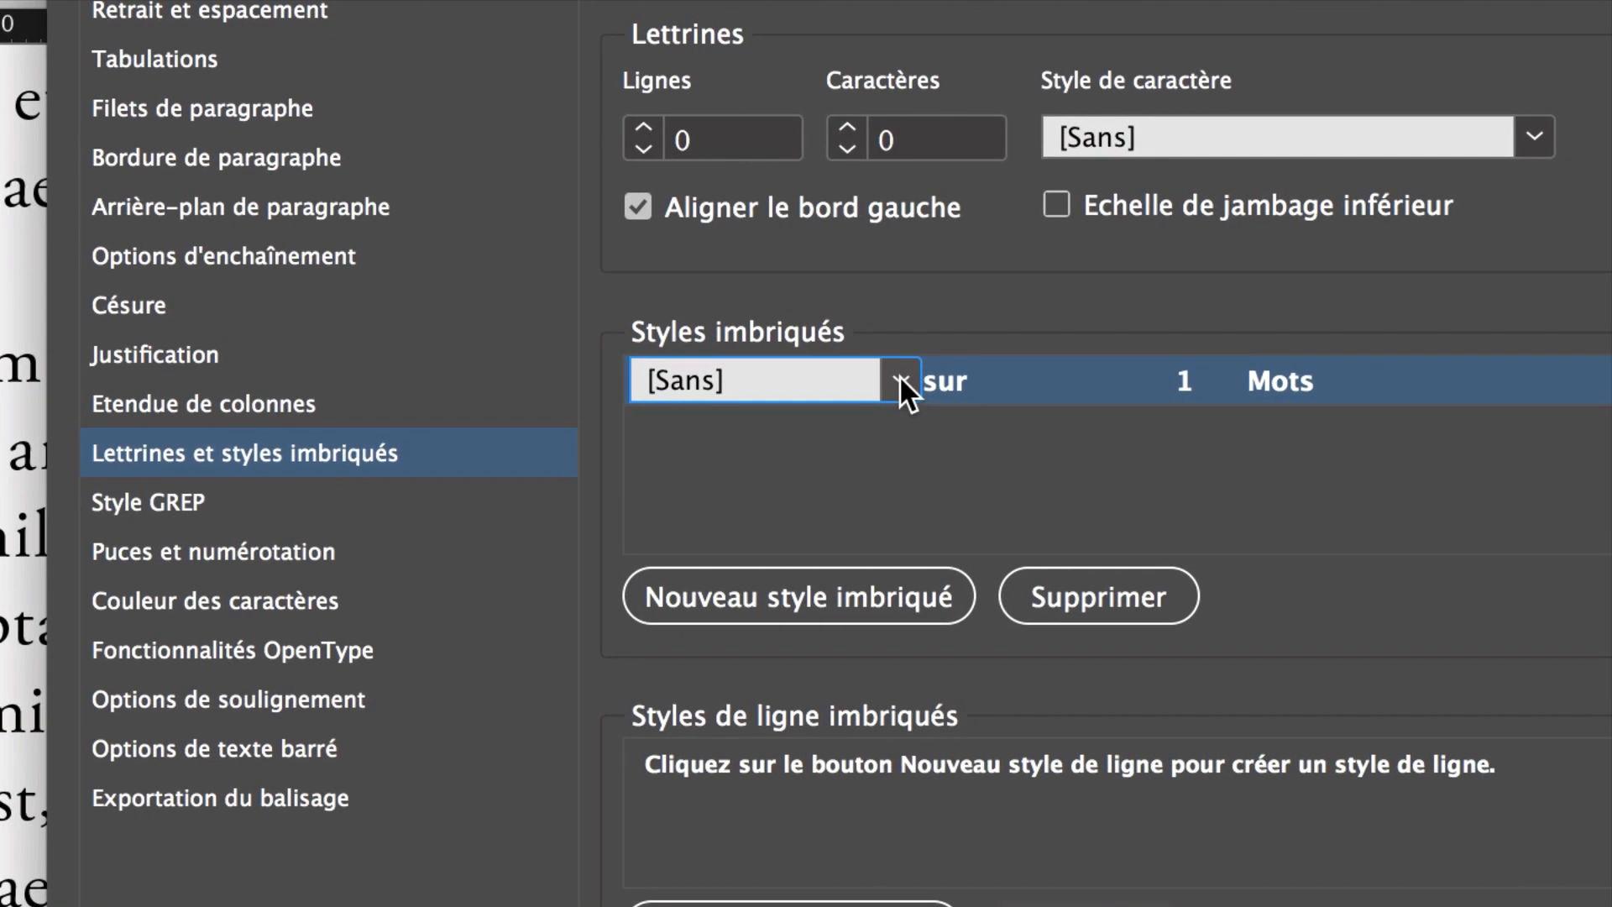
pyautogui.click(978, 226)
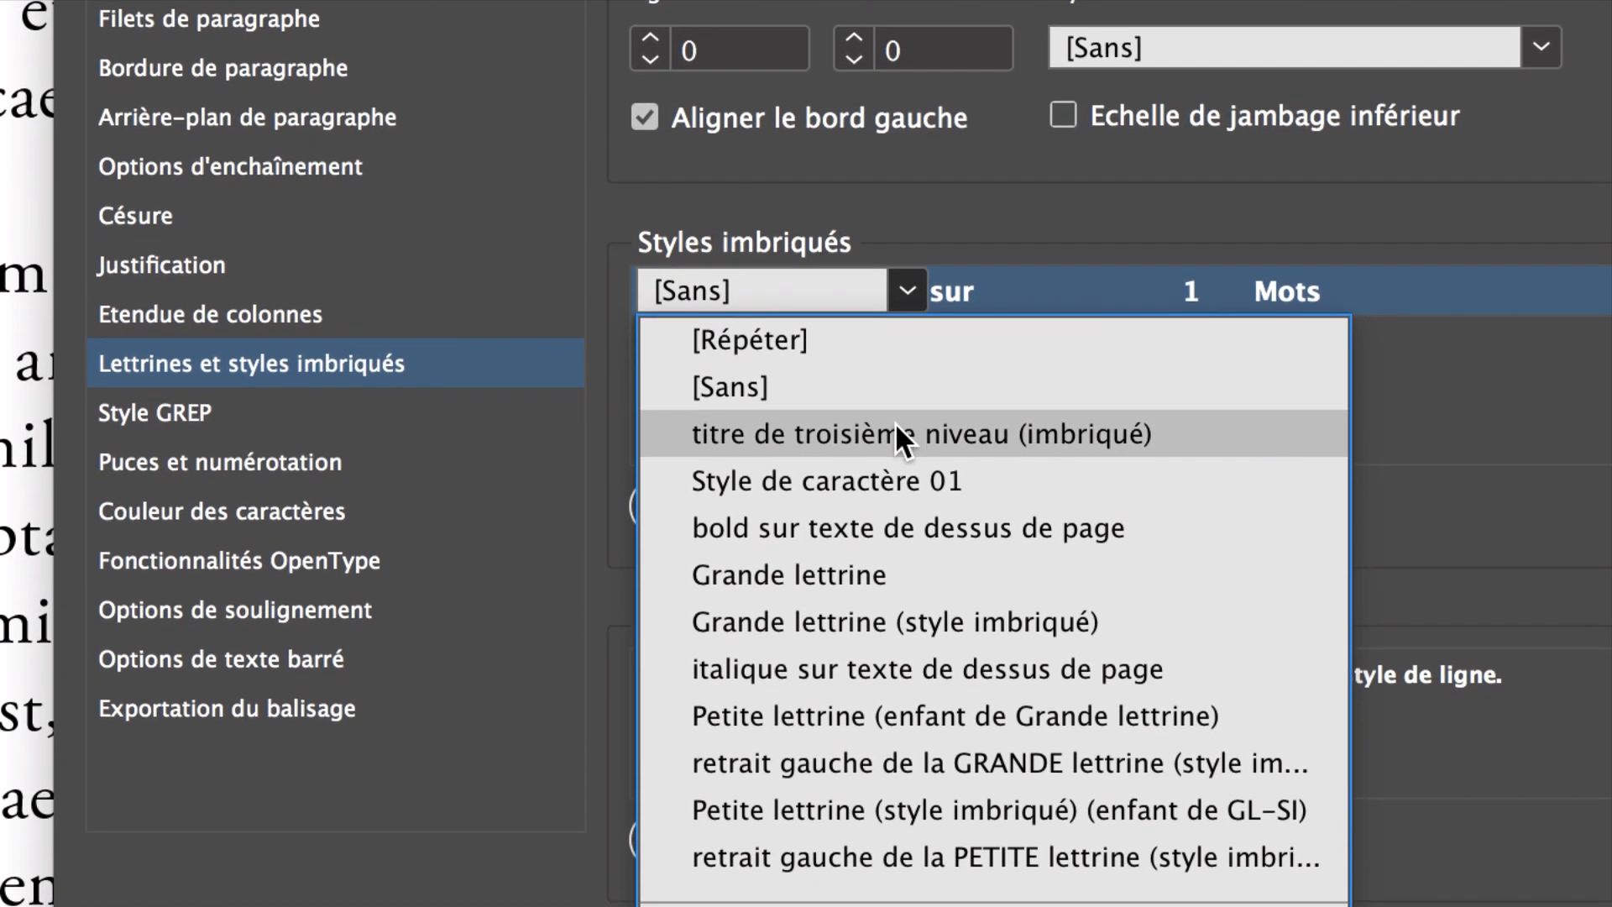
pyautogui.click(889, 480)
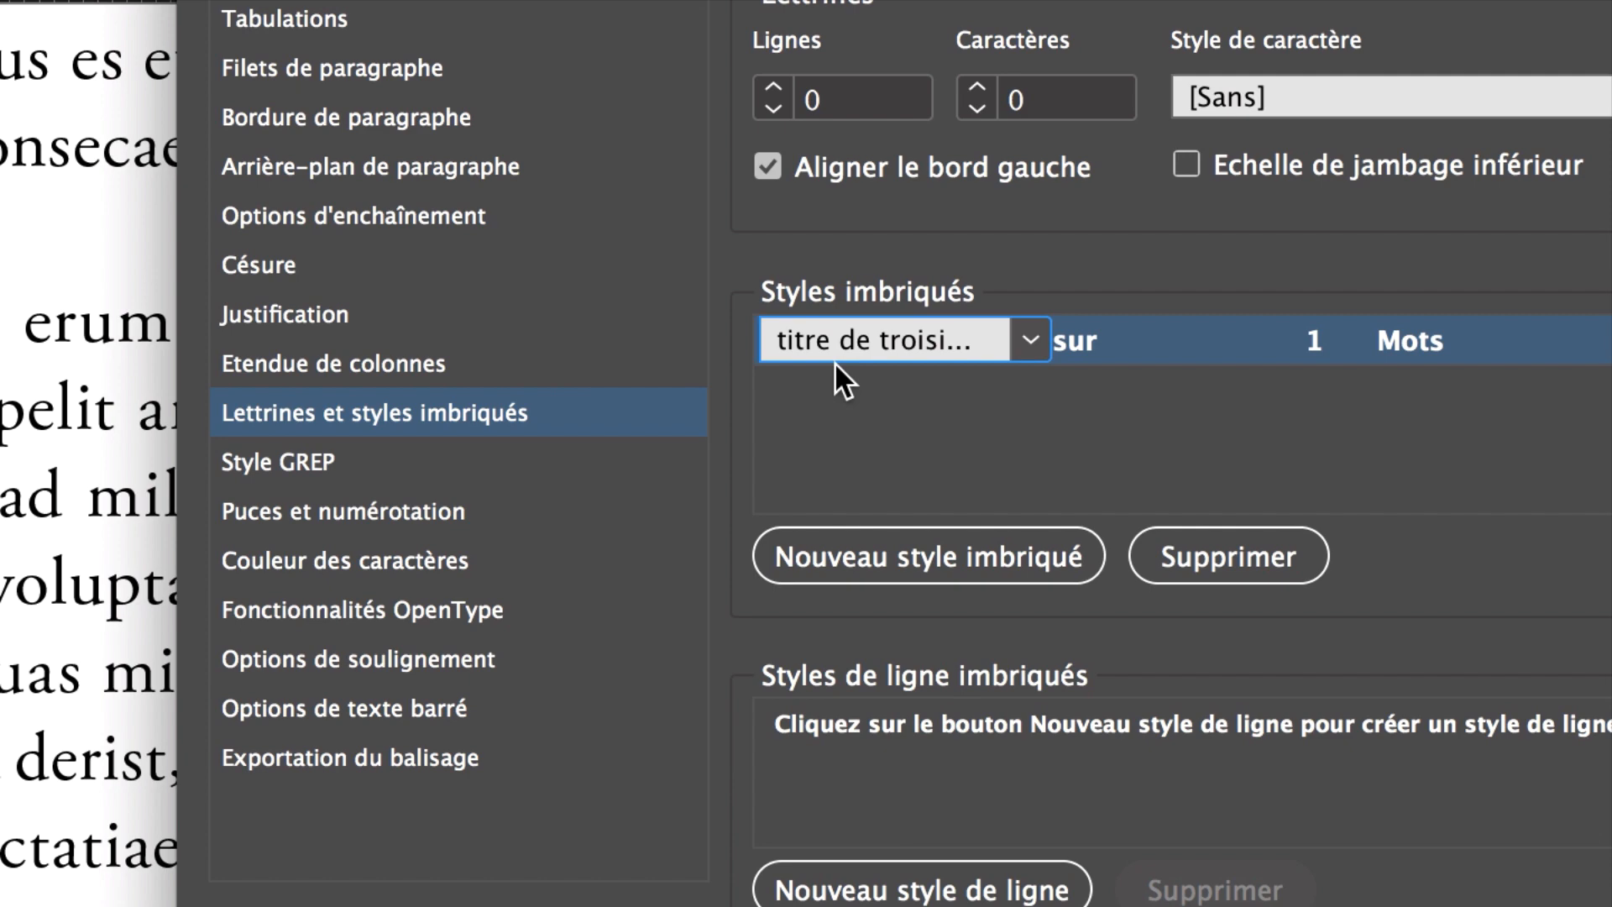
pyautogui.click(974, 361)
pyautogui.click(892, 479)
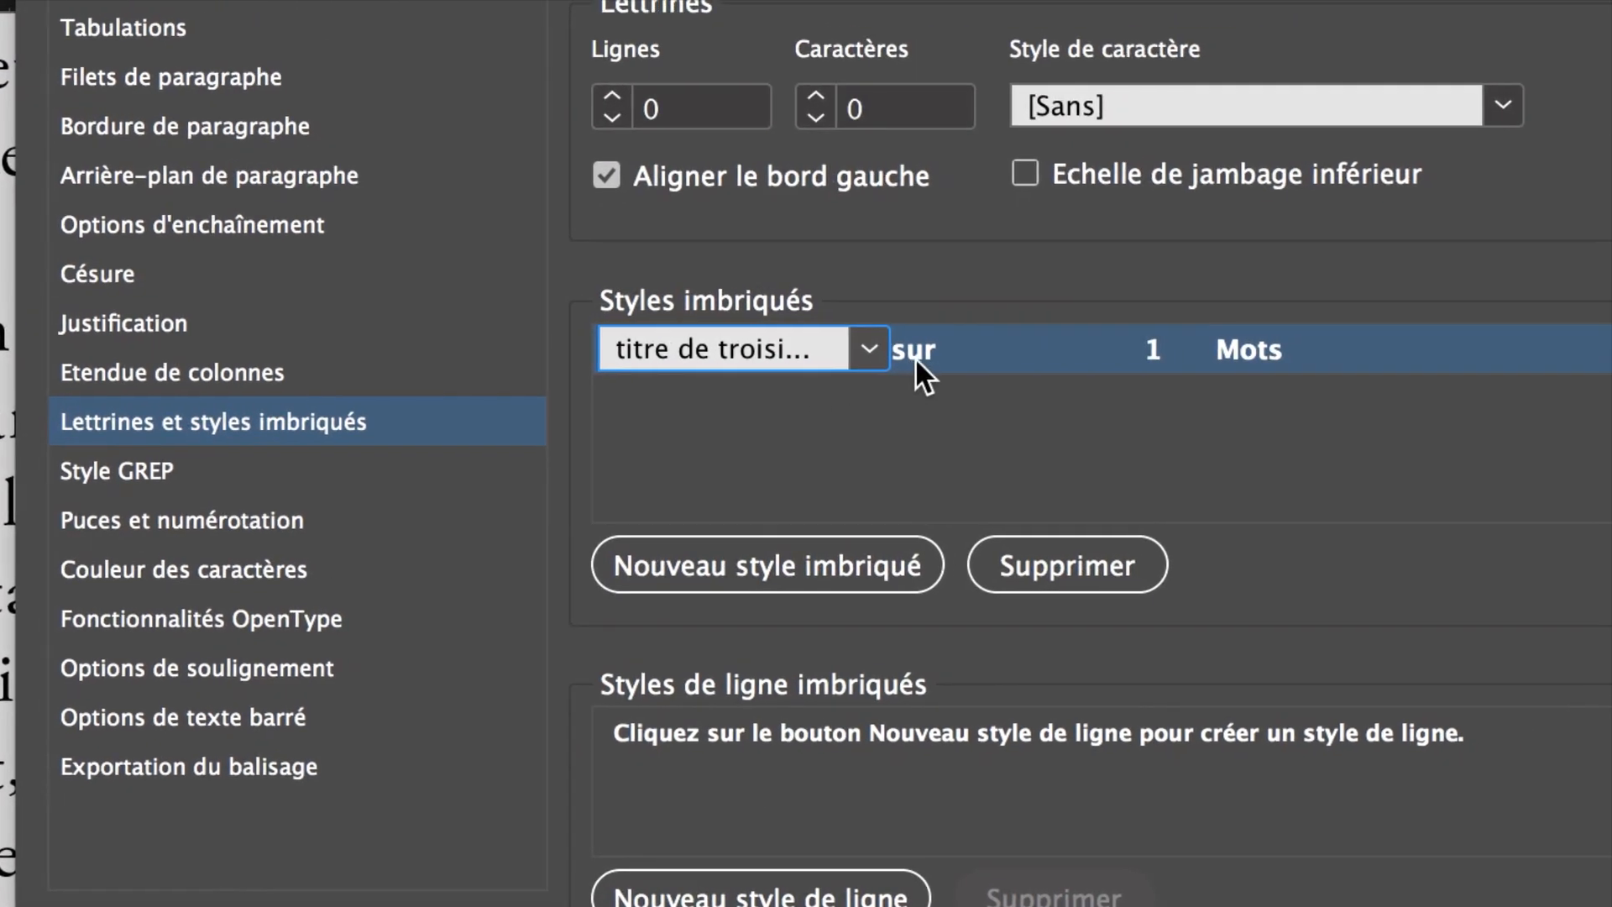
# - Set the nested style's range option to "jusqu'à"
pyautogui.click(920, 355)
pyautogui.click(928, 354)
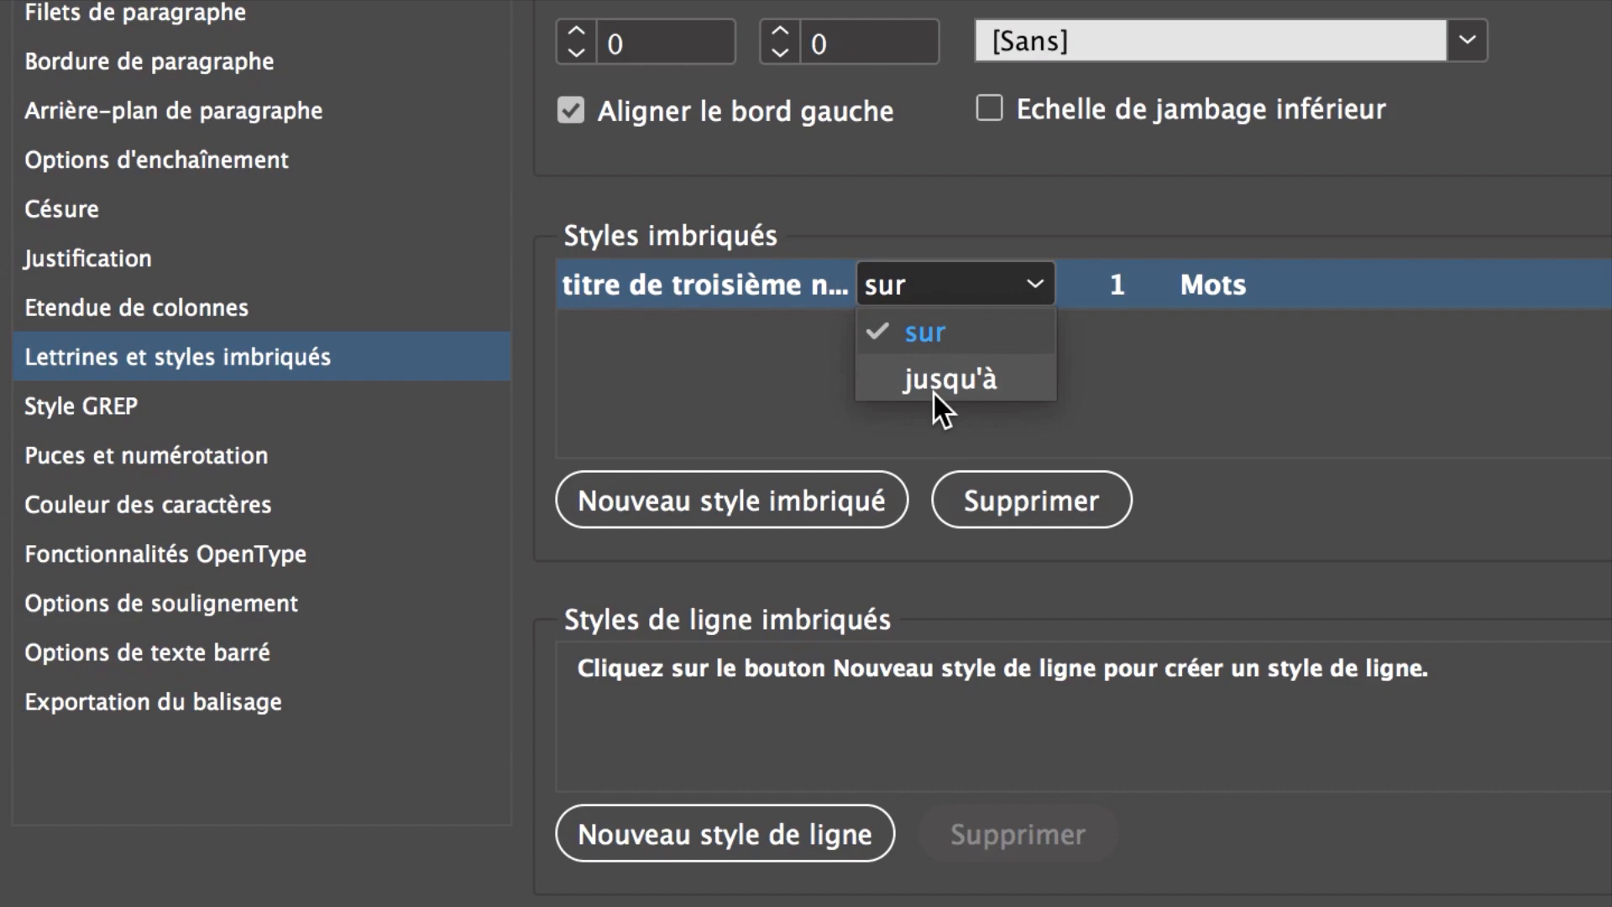
pyautogui.click(936, 391)
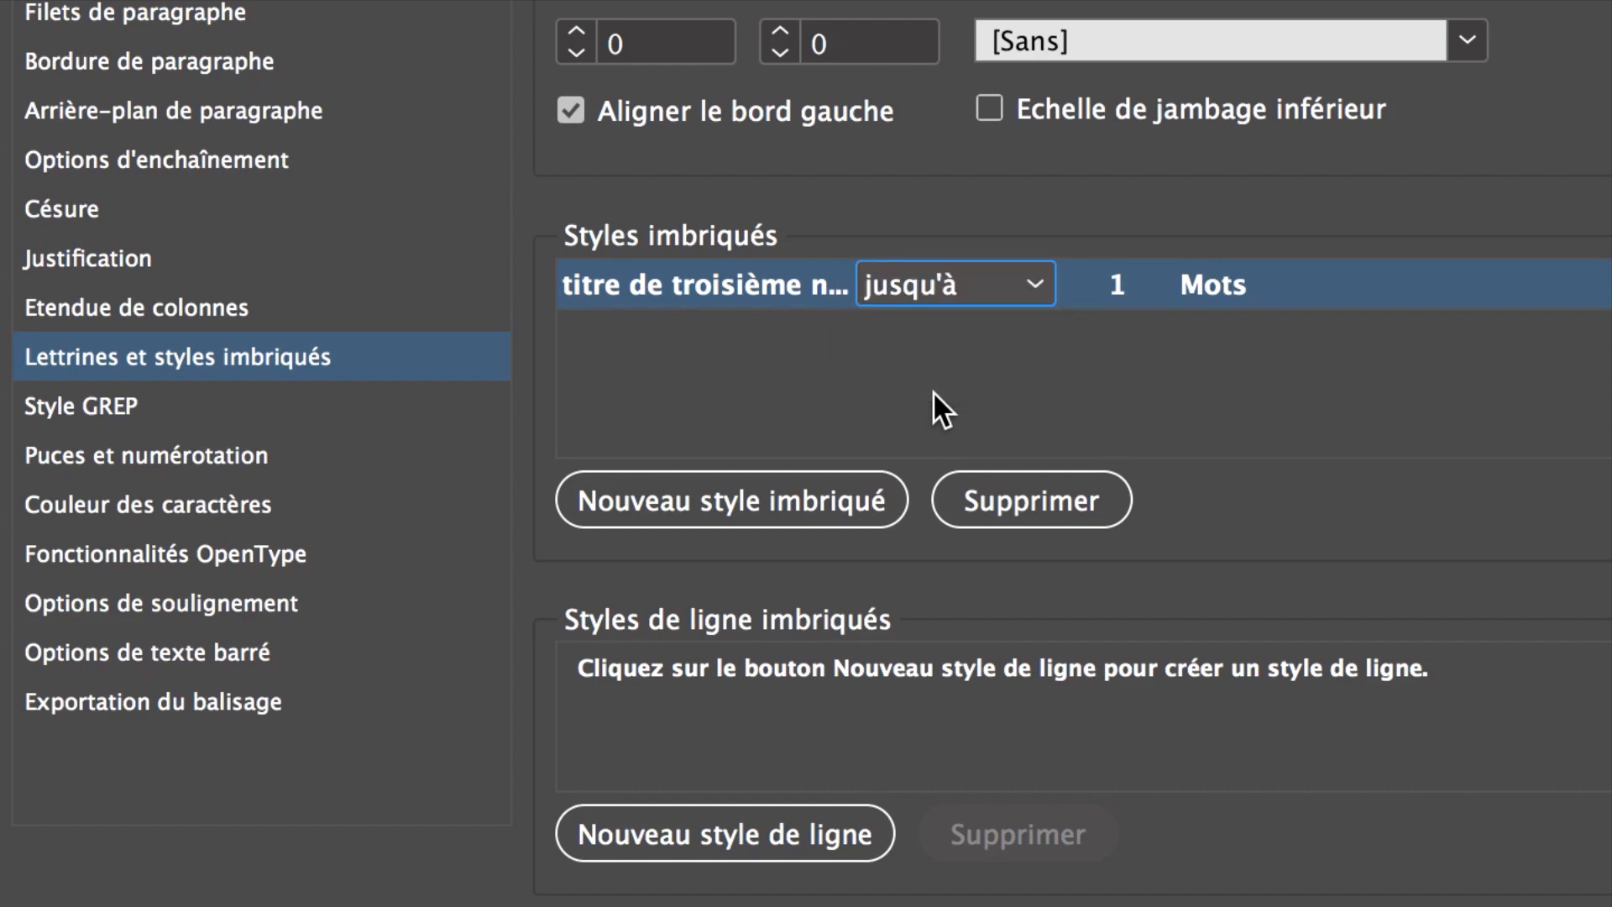
pyautogui.click(934, 300)
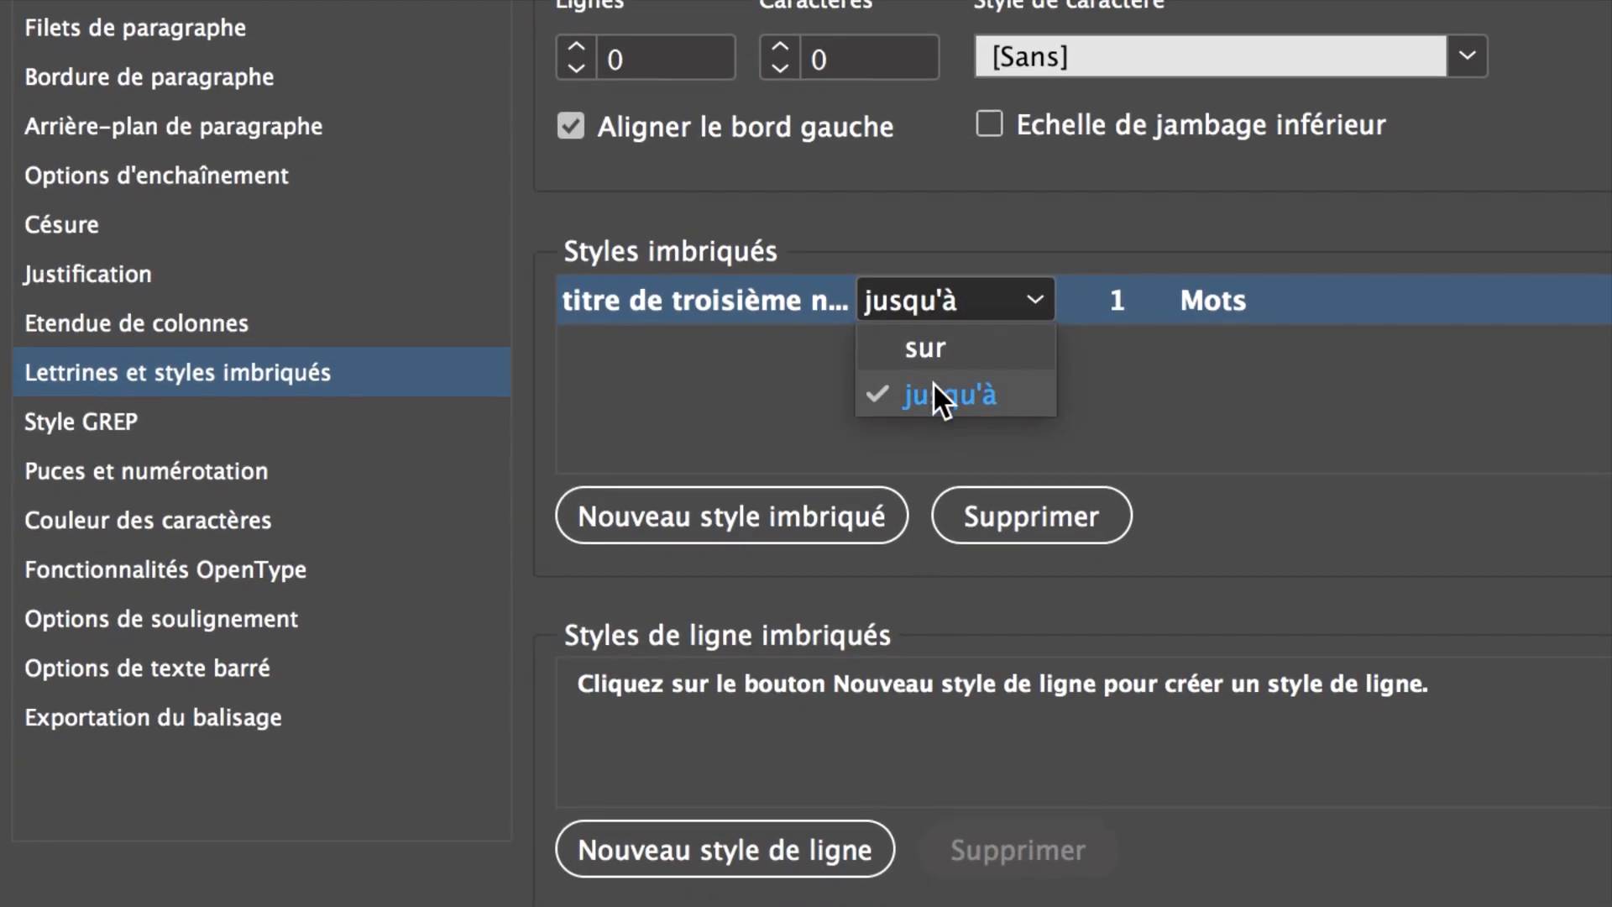
pyautogui.click(936, 405)
# - Make the nested style end at 1 "Caractères de fin de style imbriqué" and apply the paragraph style options
pyautogui.click(1018, 358)
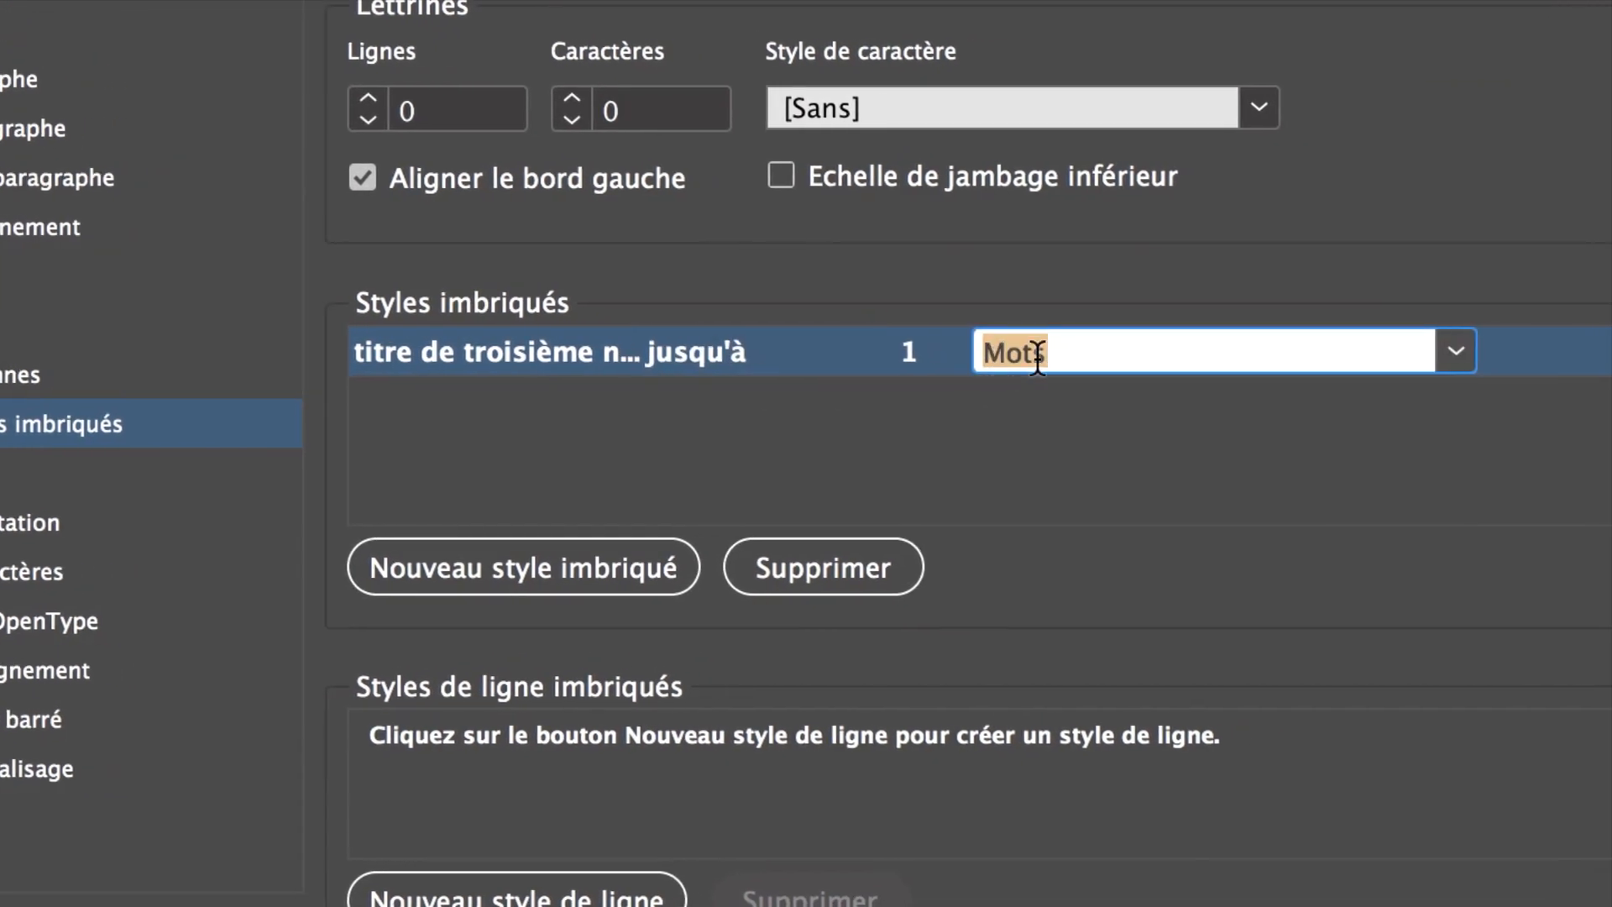
pyautogui.click(1480, 353)
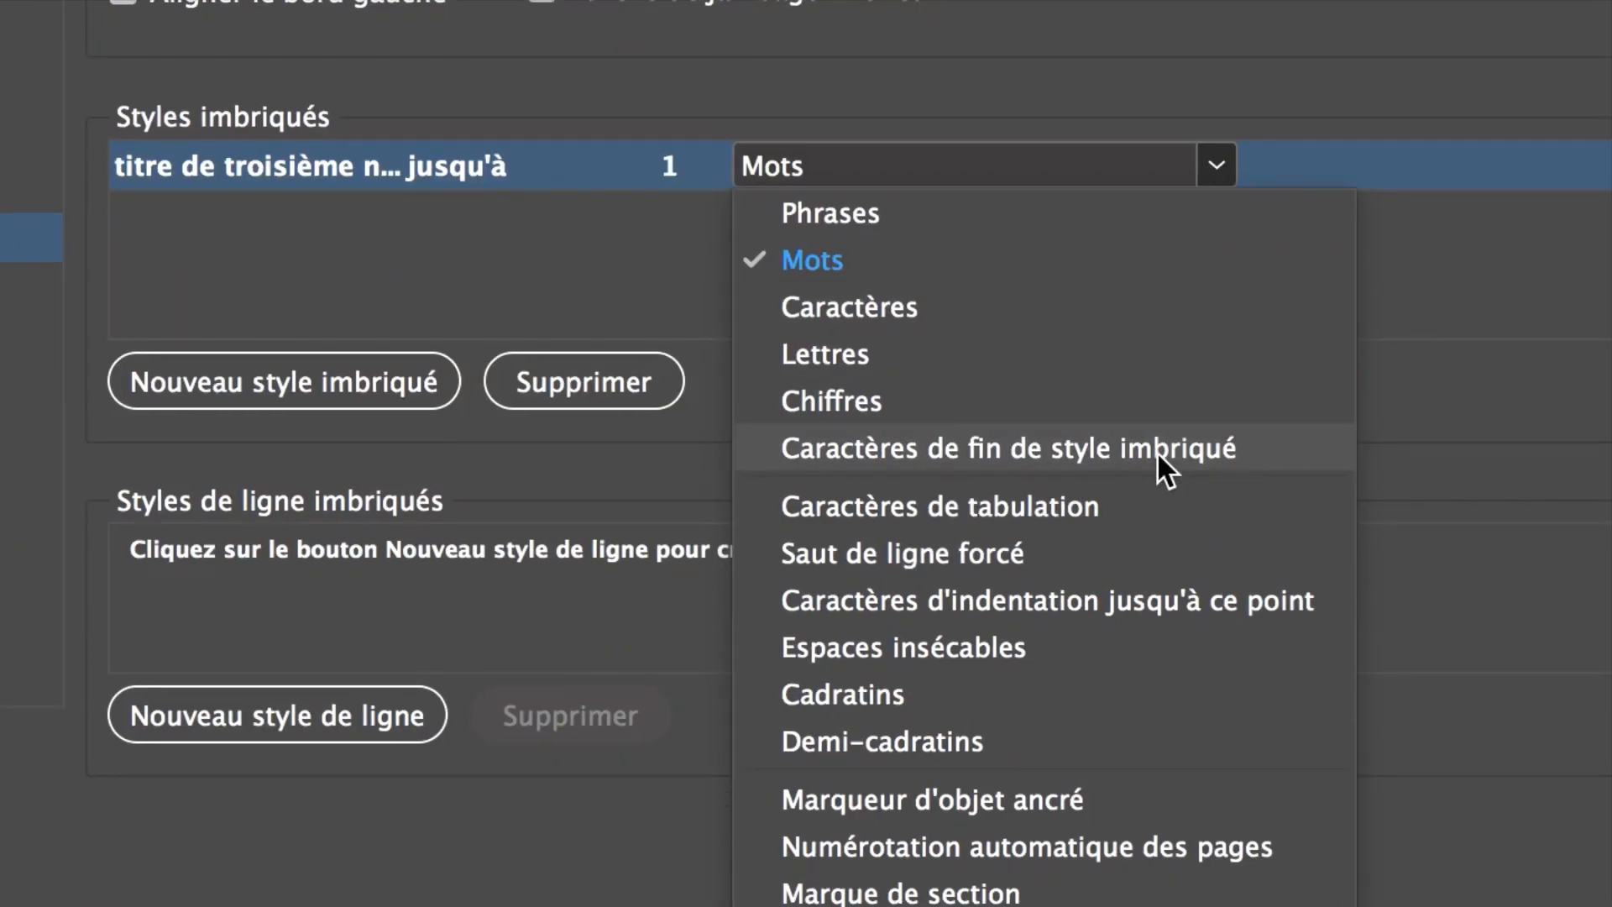
pyautogui.click(1156, 451)
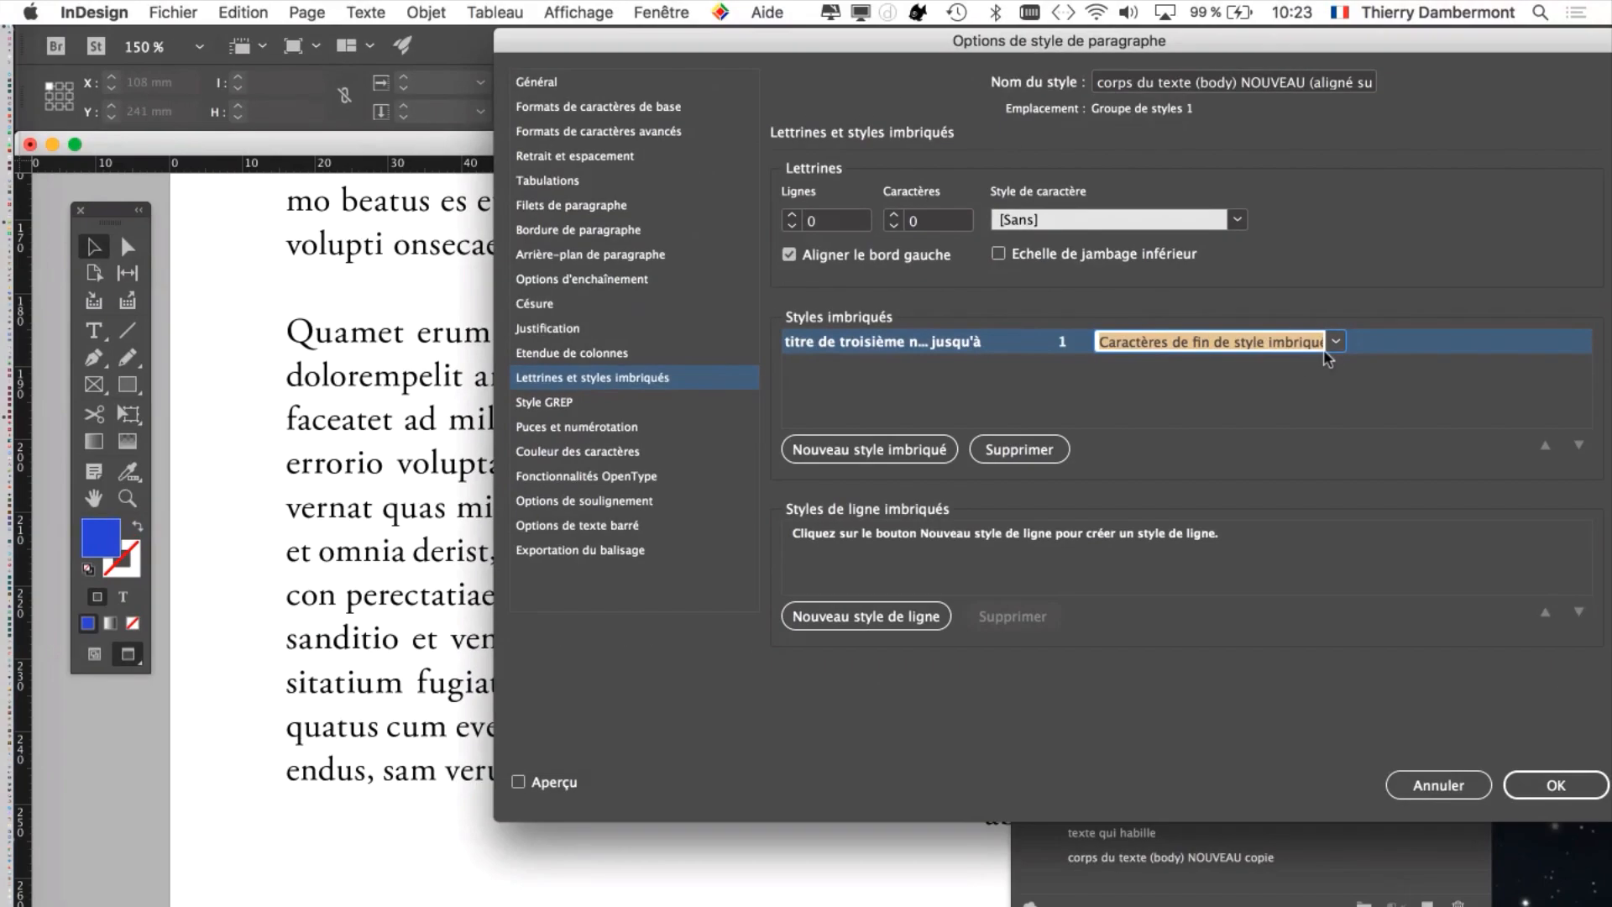
pyautogui.click(1556, 785)
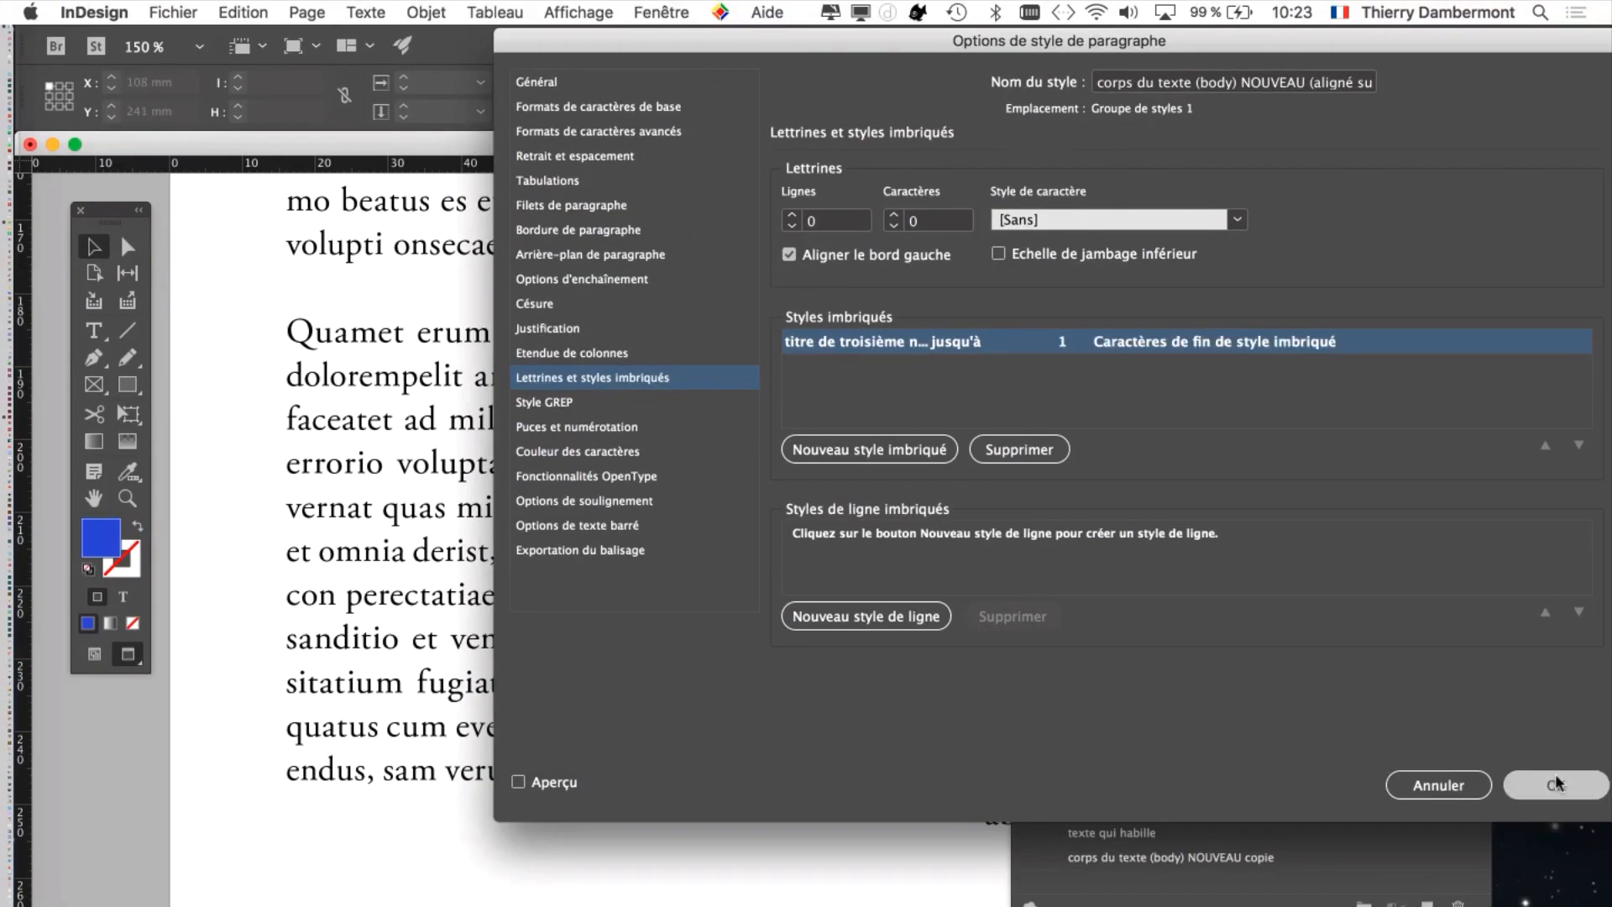
# - Move the Styles de paragraphe panel off the "Quamet" paragraph, activate the Type tool, and switch to normal view to display the hidden characters
pyautogui.scroll(-2, 828, 619)
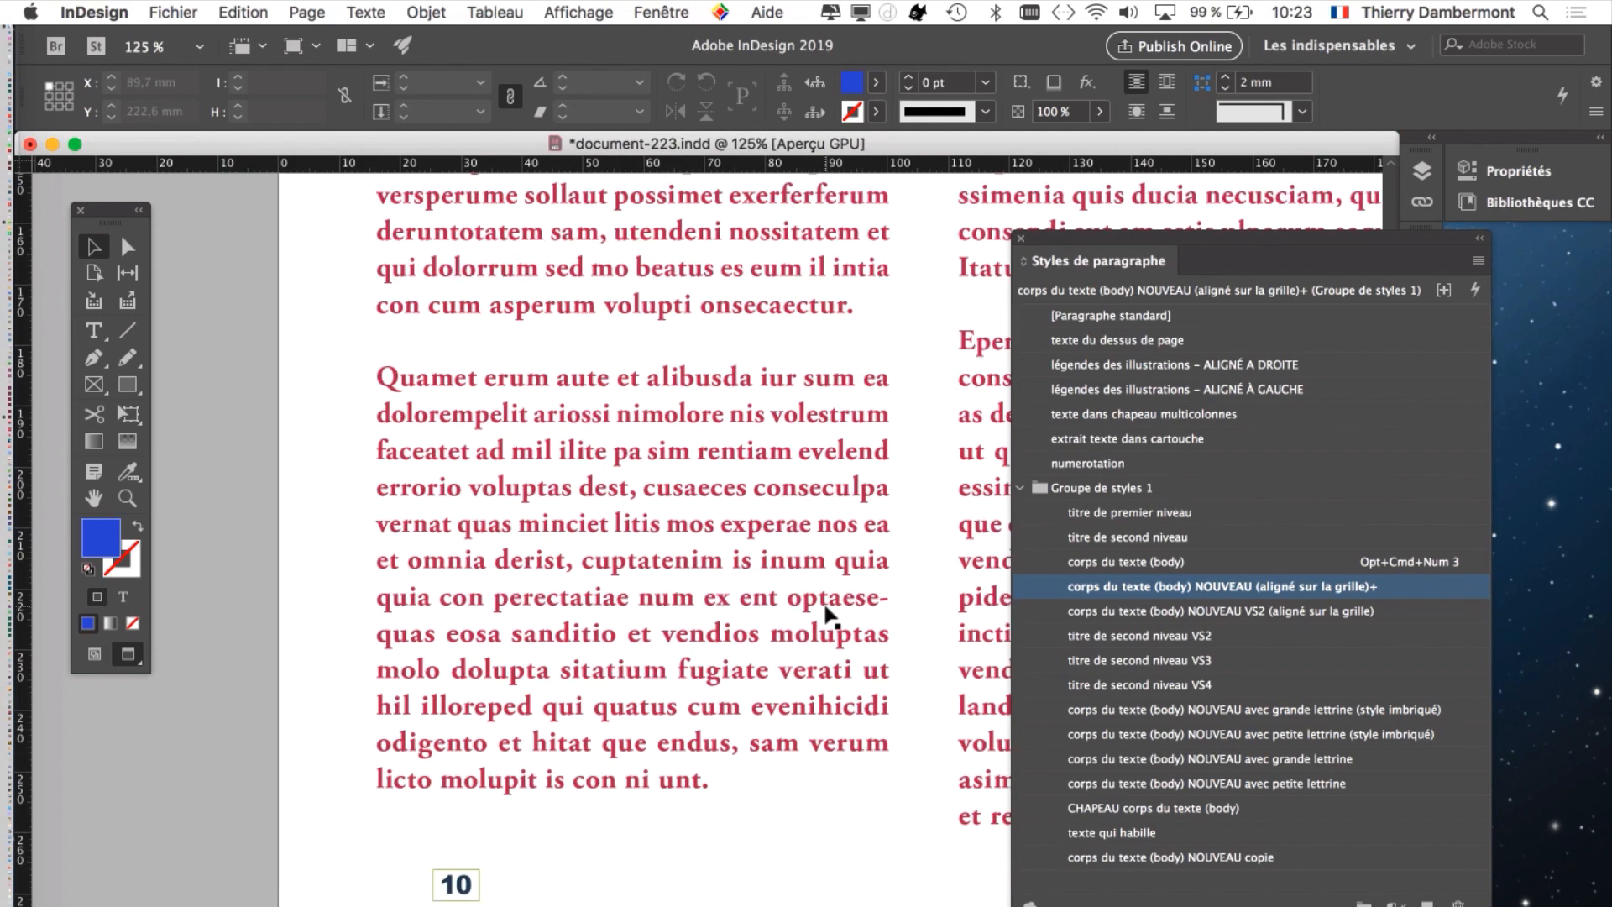
pyautogui.scroll(3, 744, 449)
pyautogui.hscroll(4, 744, 448)
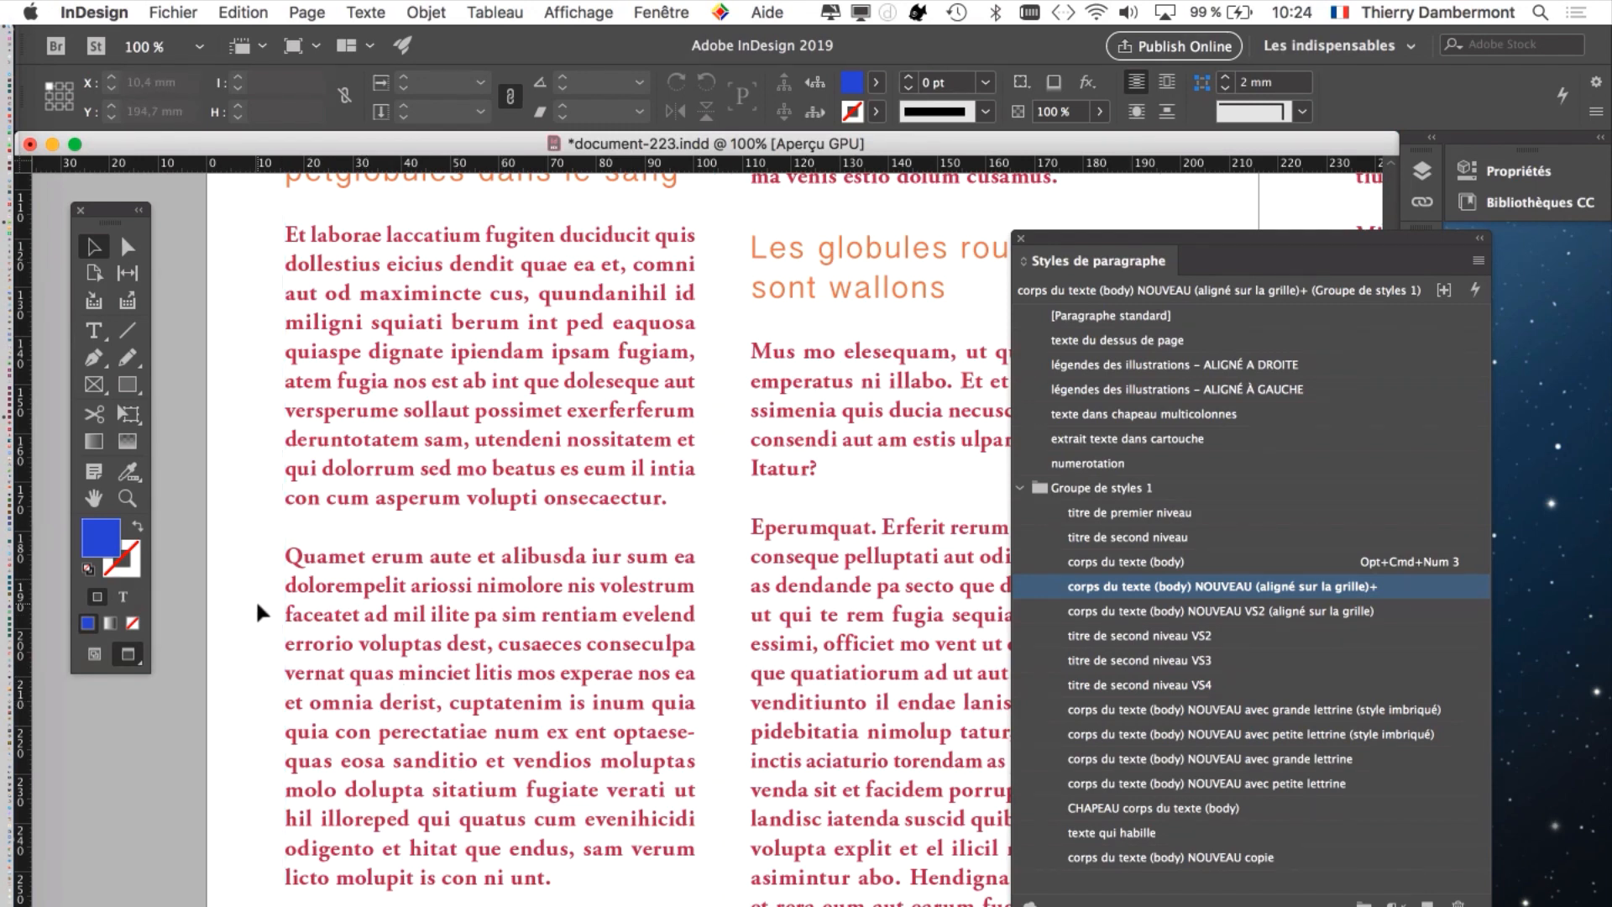
pyautogui.scroll(3, 257, 597)
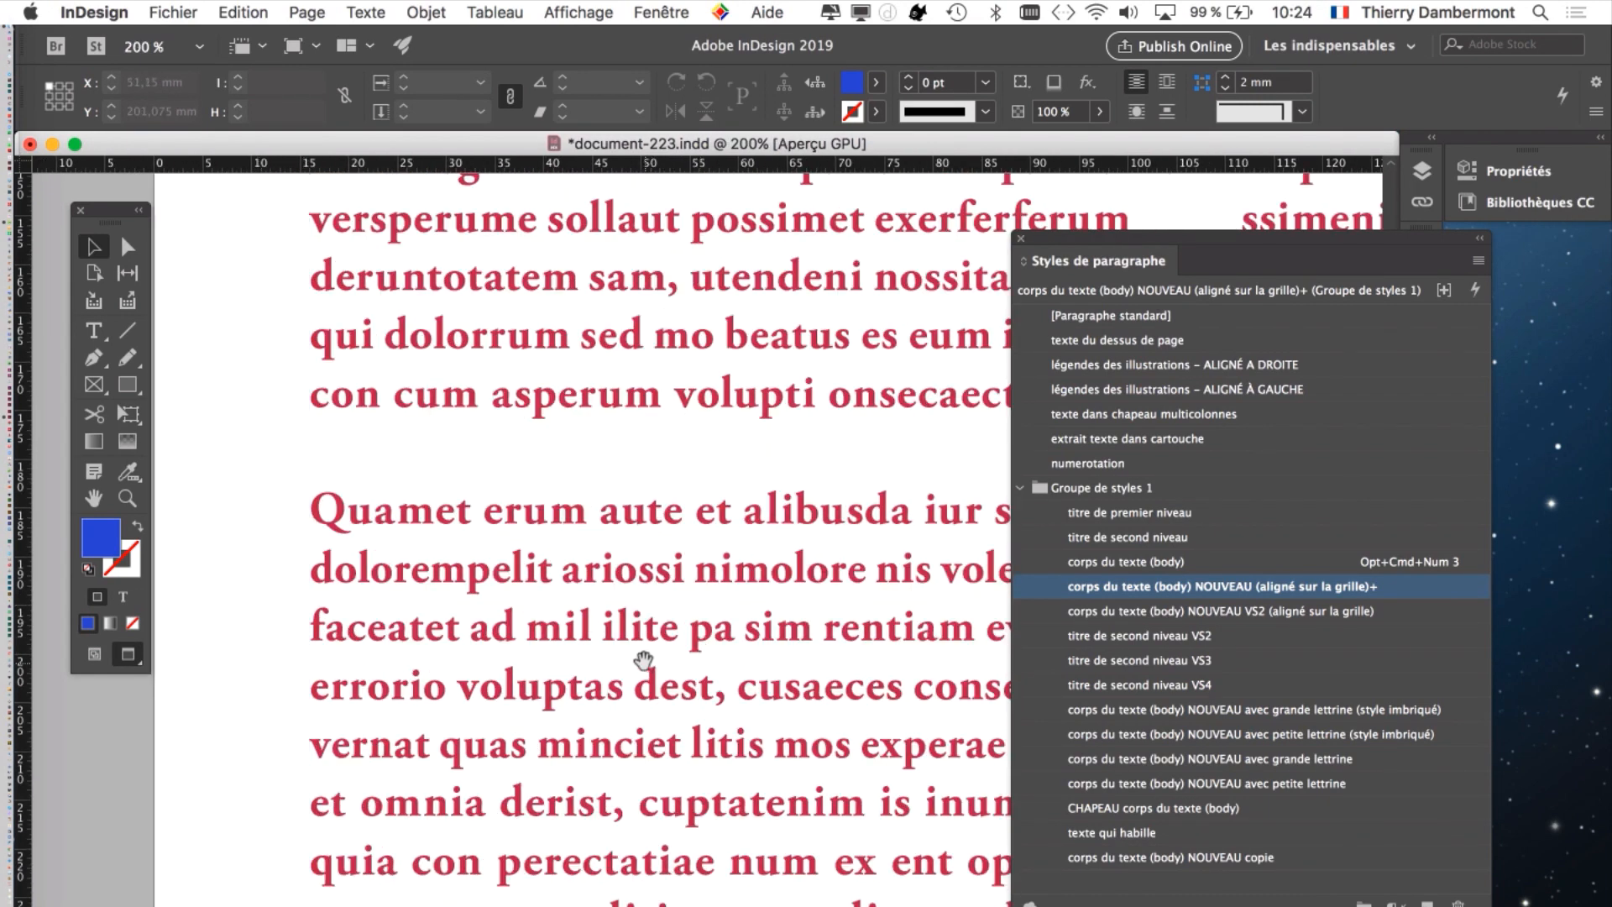
pyautogui.moveTo(643, 661); pyautogui.dragTo(576, 496)
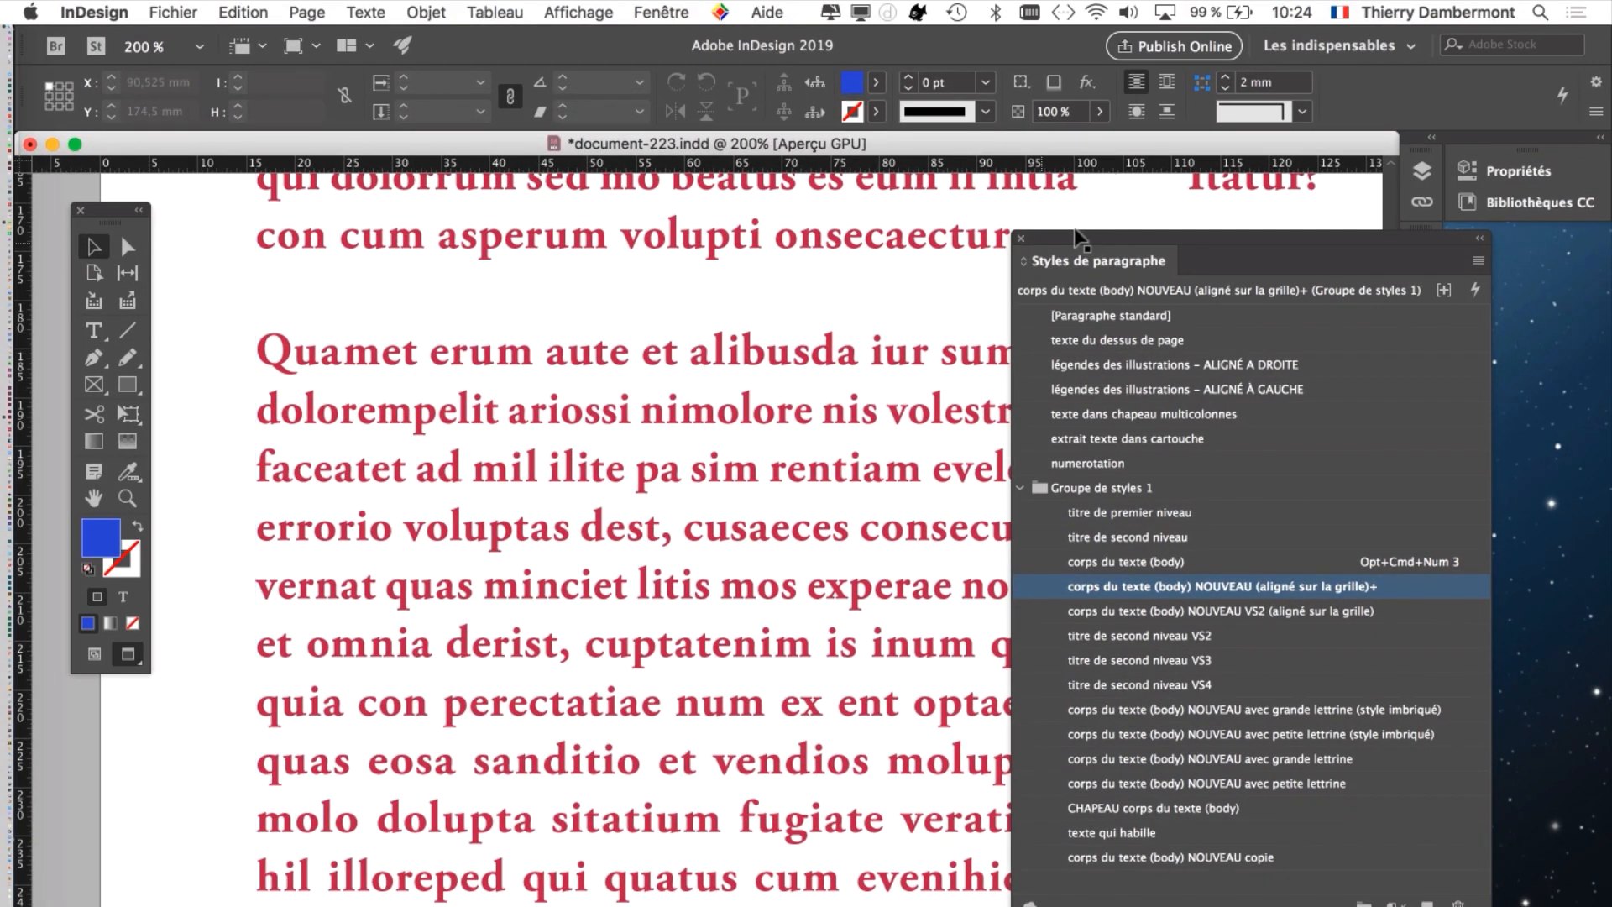
pyautogui.press('Escape')
pyautogui.moveTo(1163, 241); pyautogui.dragTo(1247, 253)
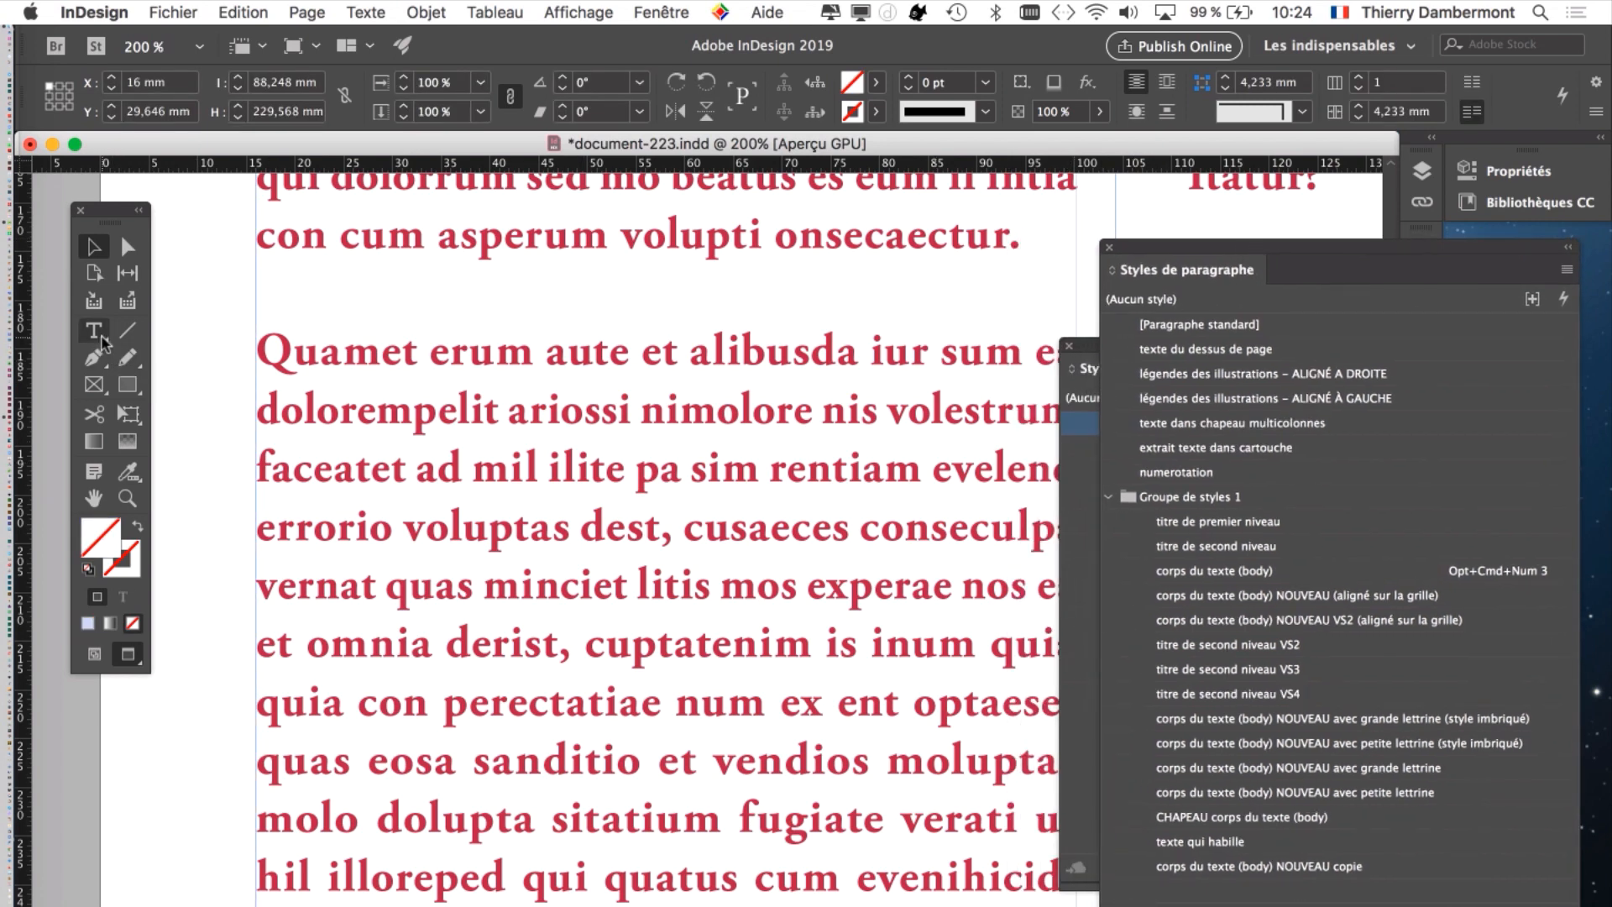
pyautogui.click(103, 339)
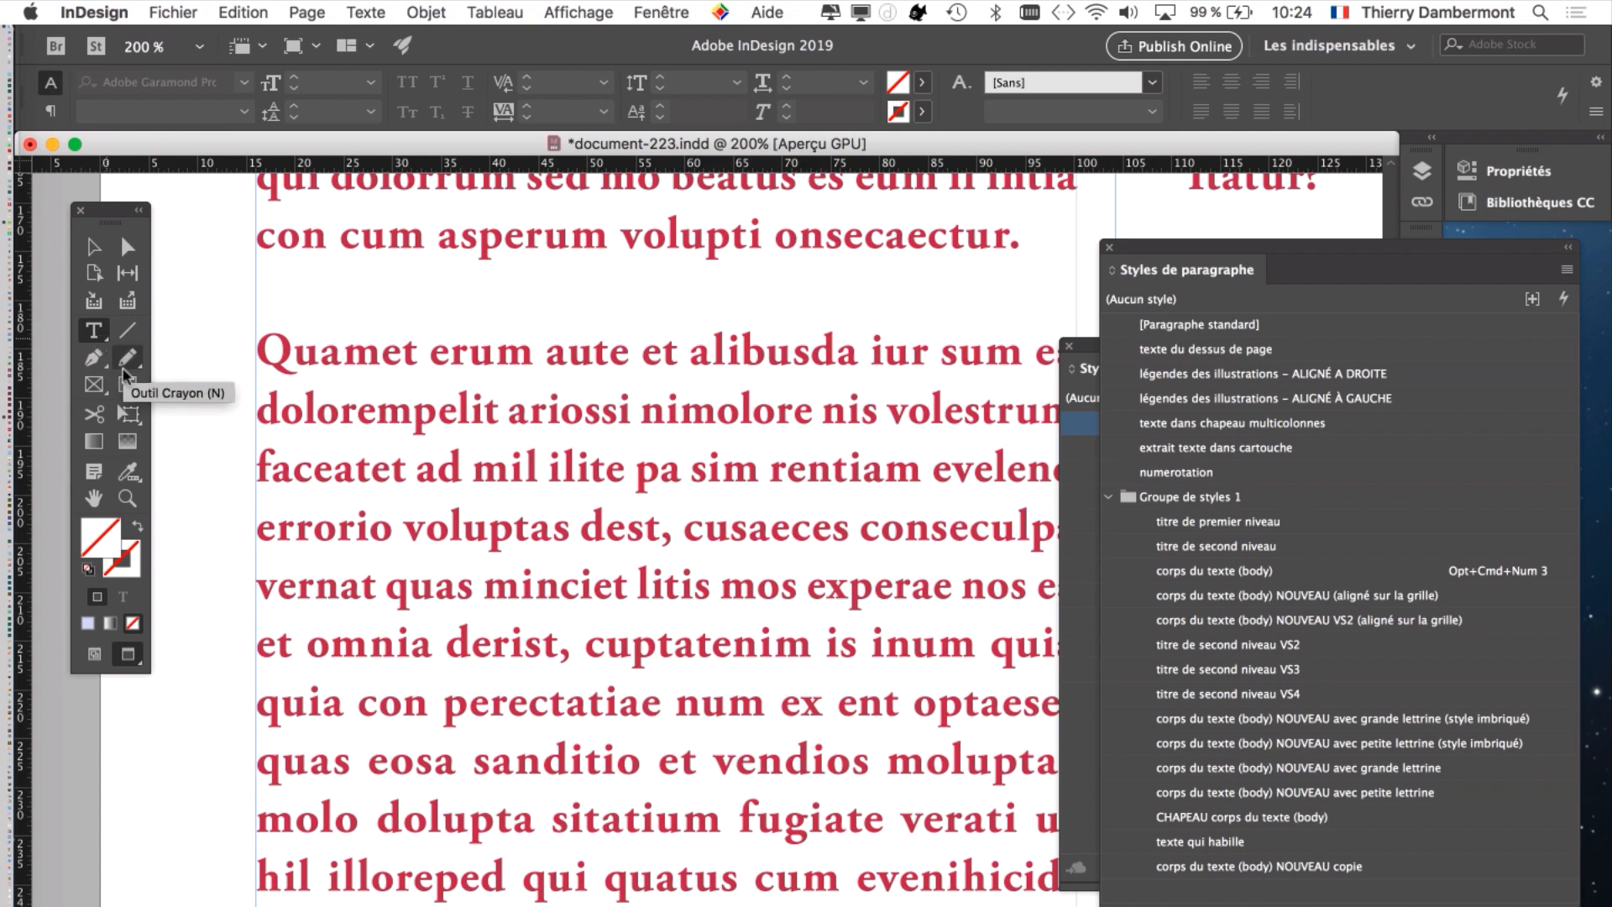
pyautogui.click(95, 654)
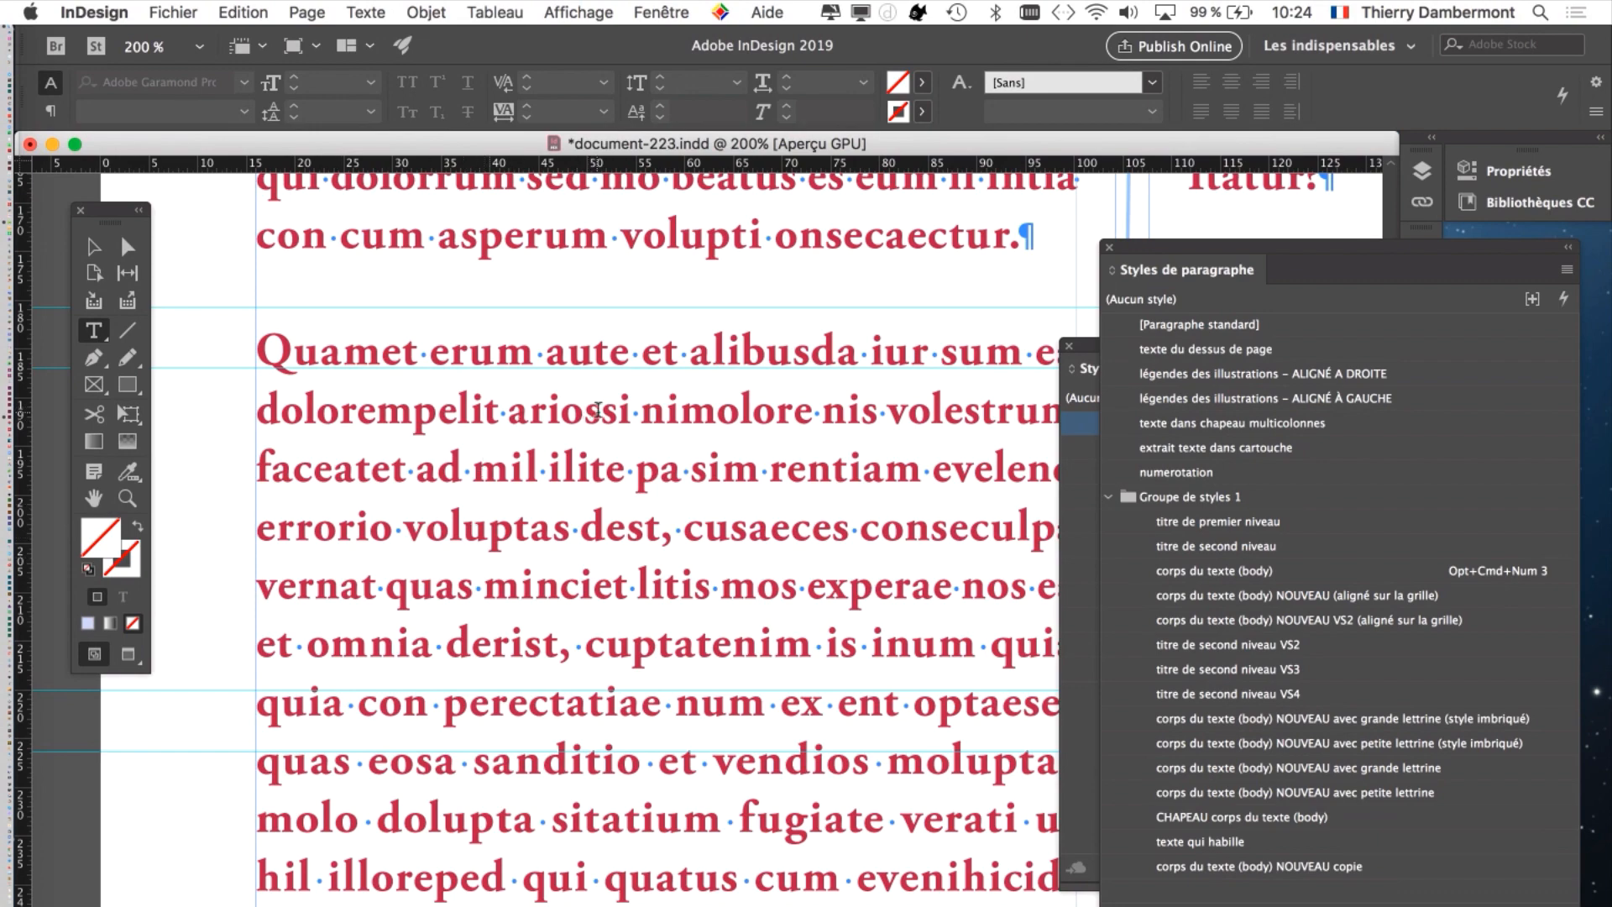
# - Insert an end nested style character ("Fin du style imbriqué ici") directly after "ariossi" in the "Quamet" paragraph
pyautogui.click(632, 412)
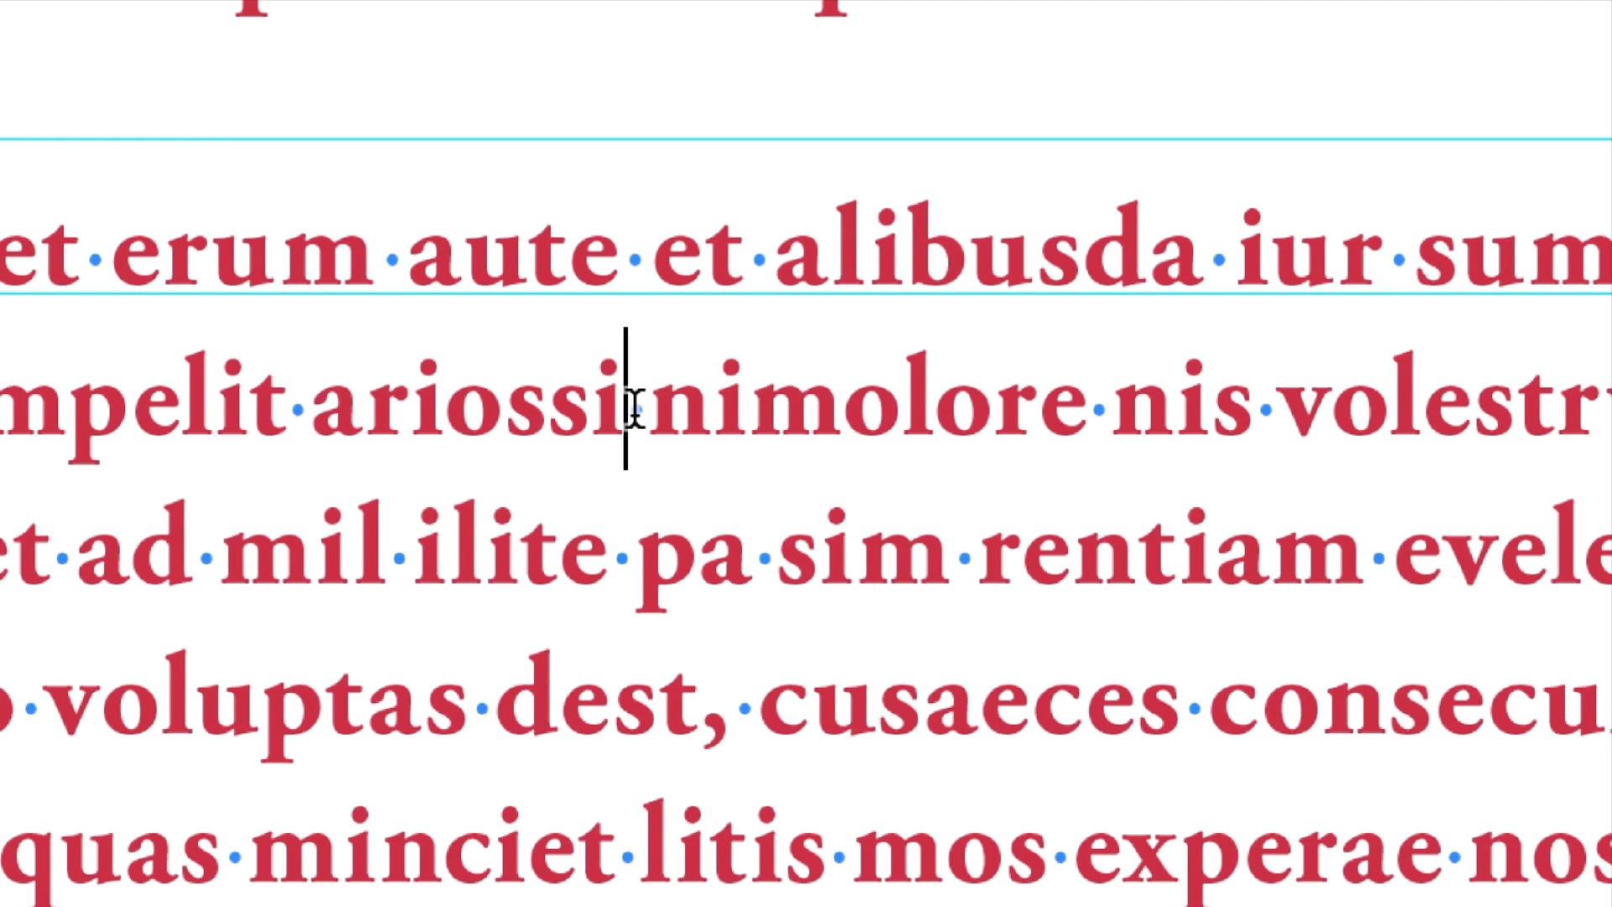
pyautogui.rightClick(633, 411)
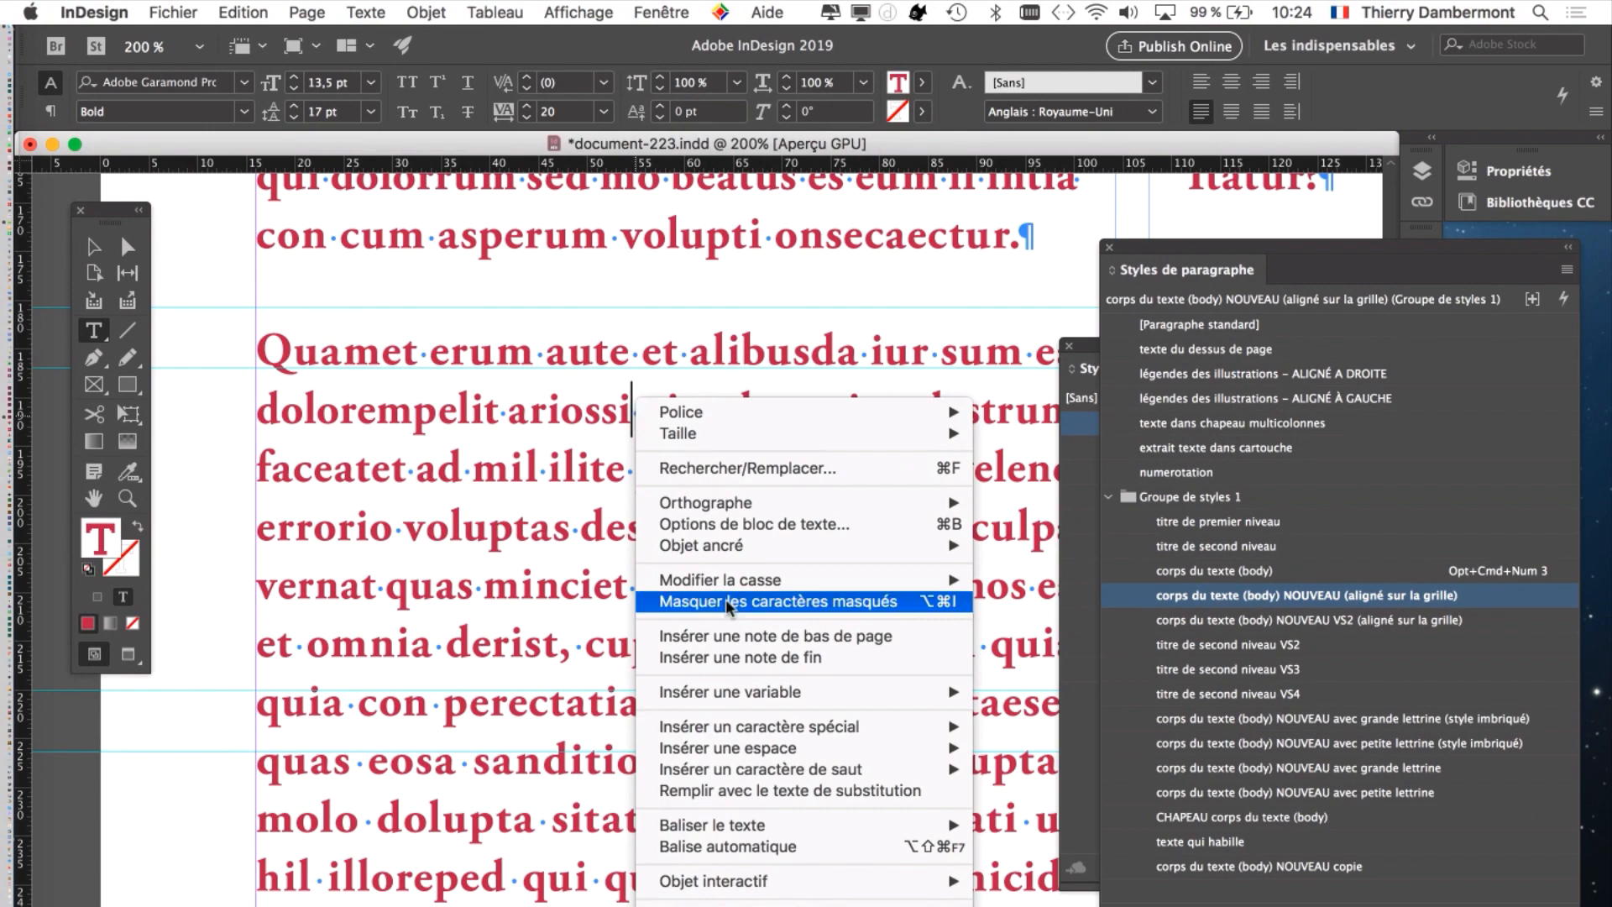
pyautogui.moveTo(770, 736)
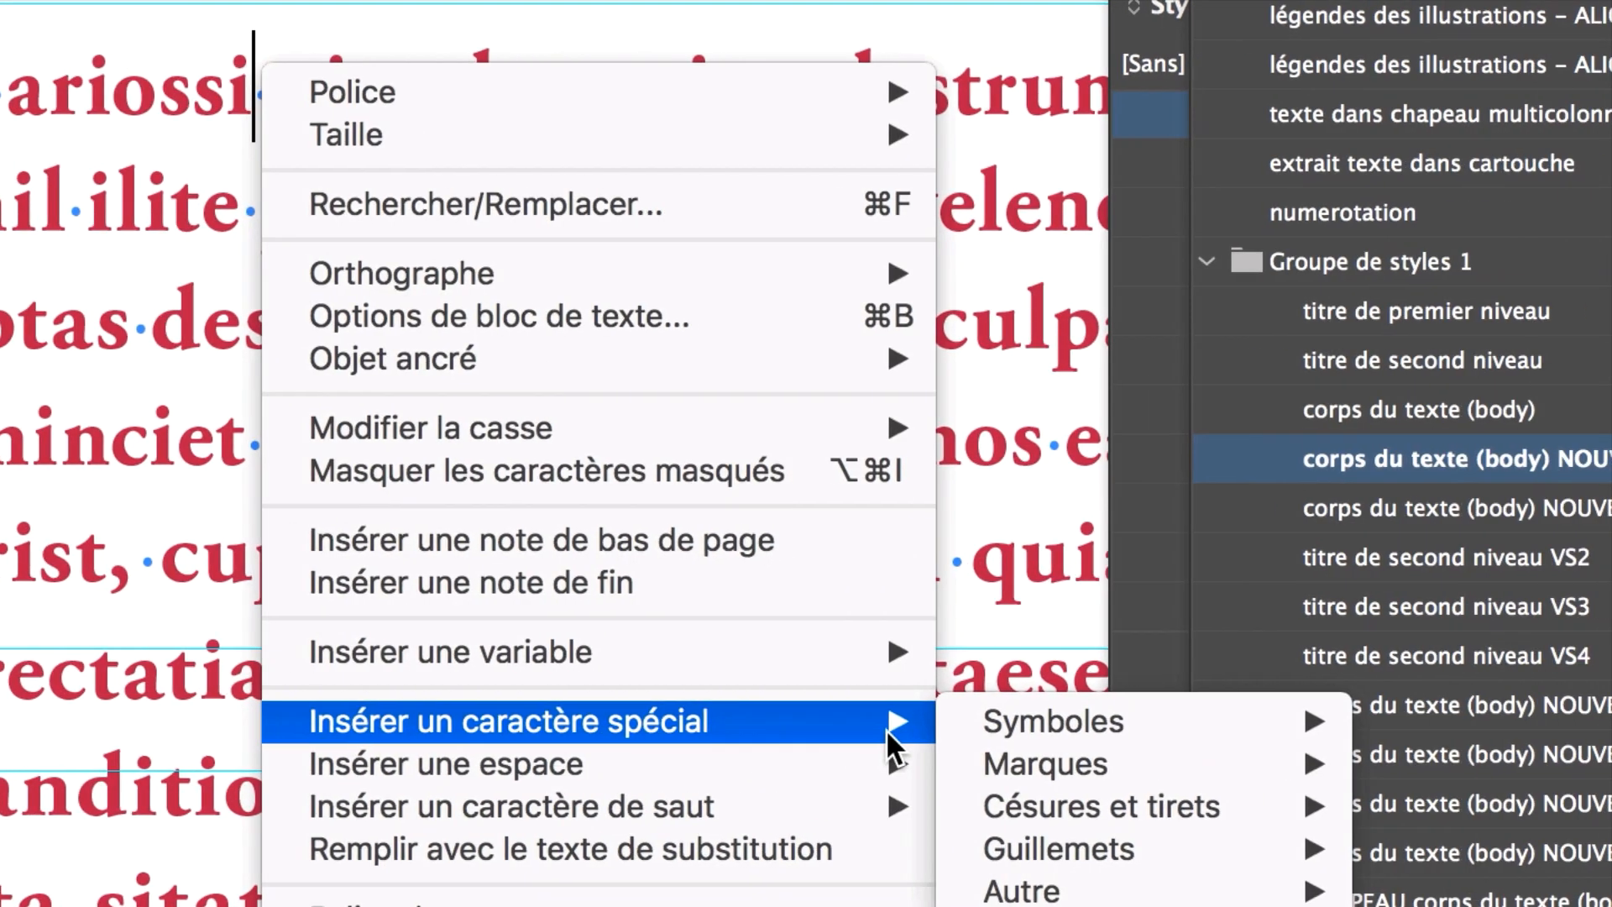
pyautogui.moveTo(1039, 731)
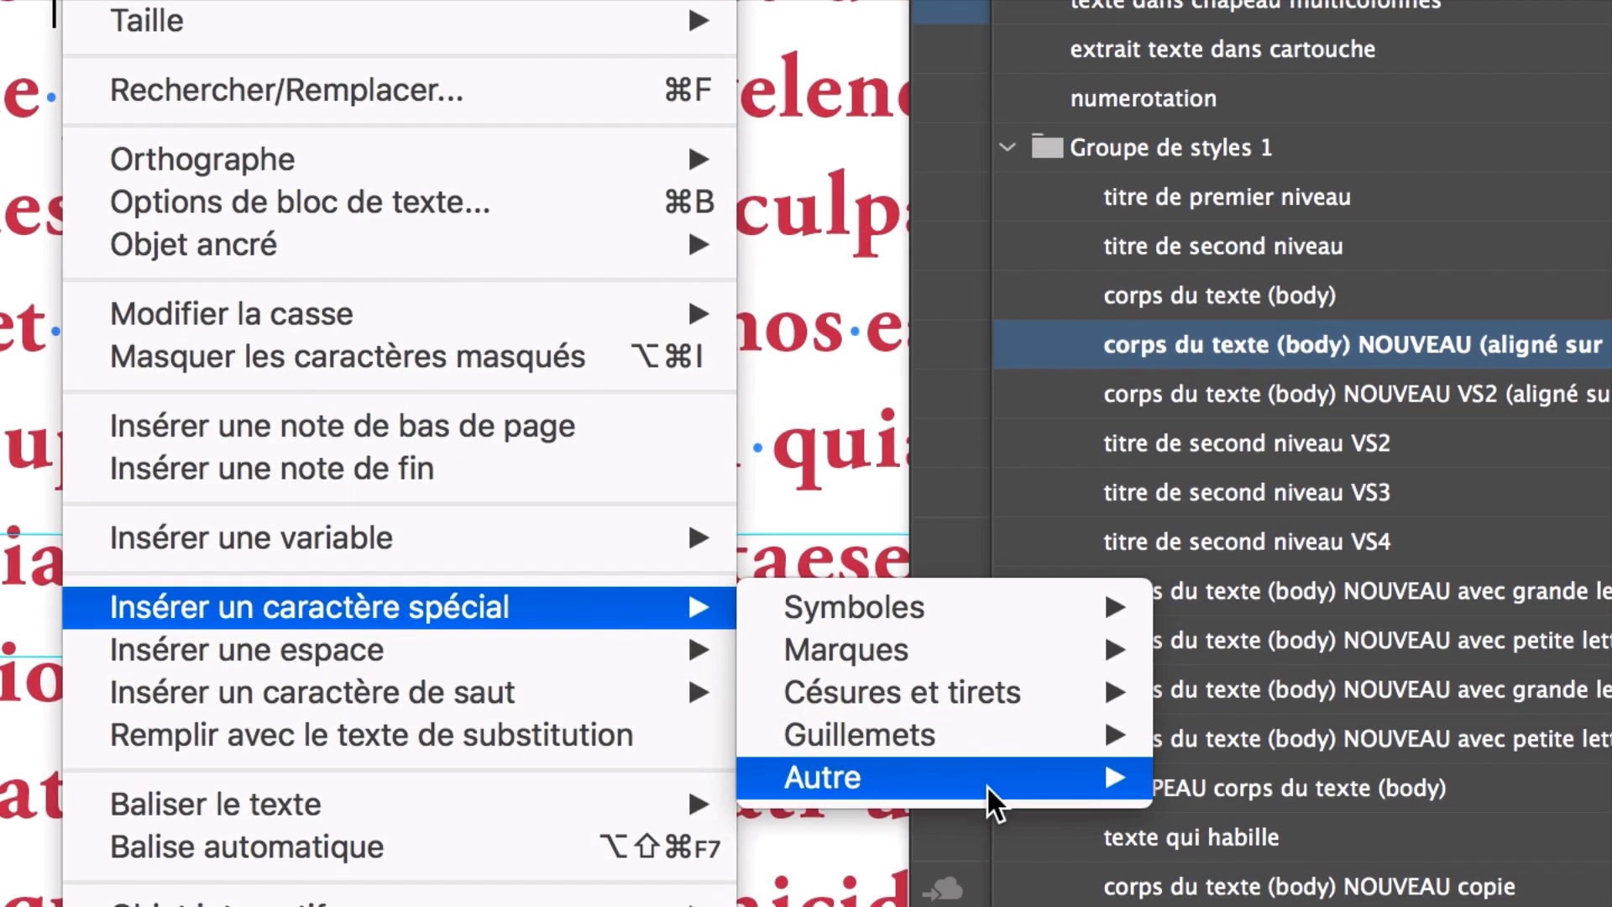
pyautogui.moveTo(1134, 874)
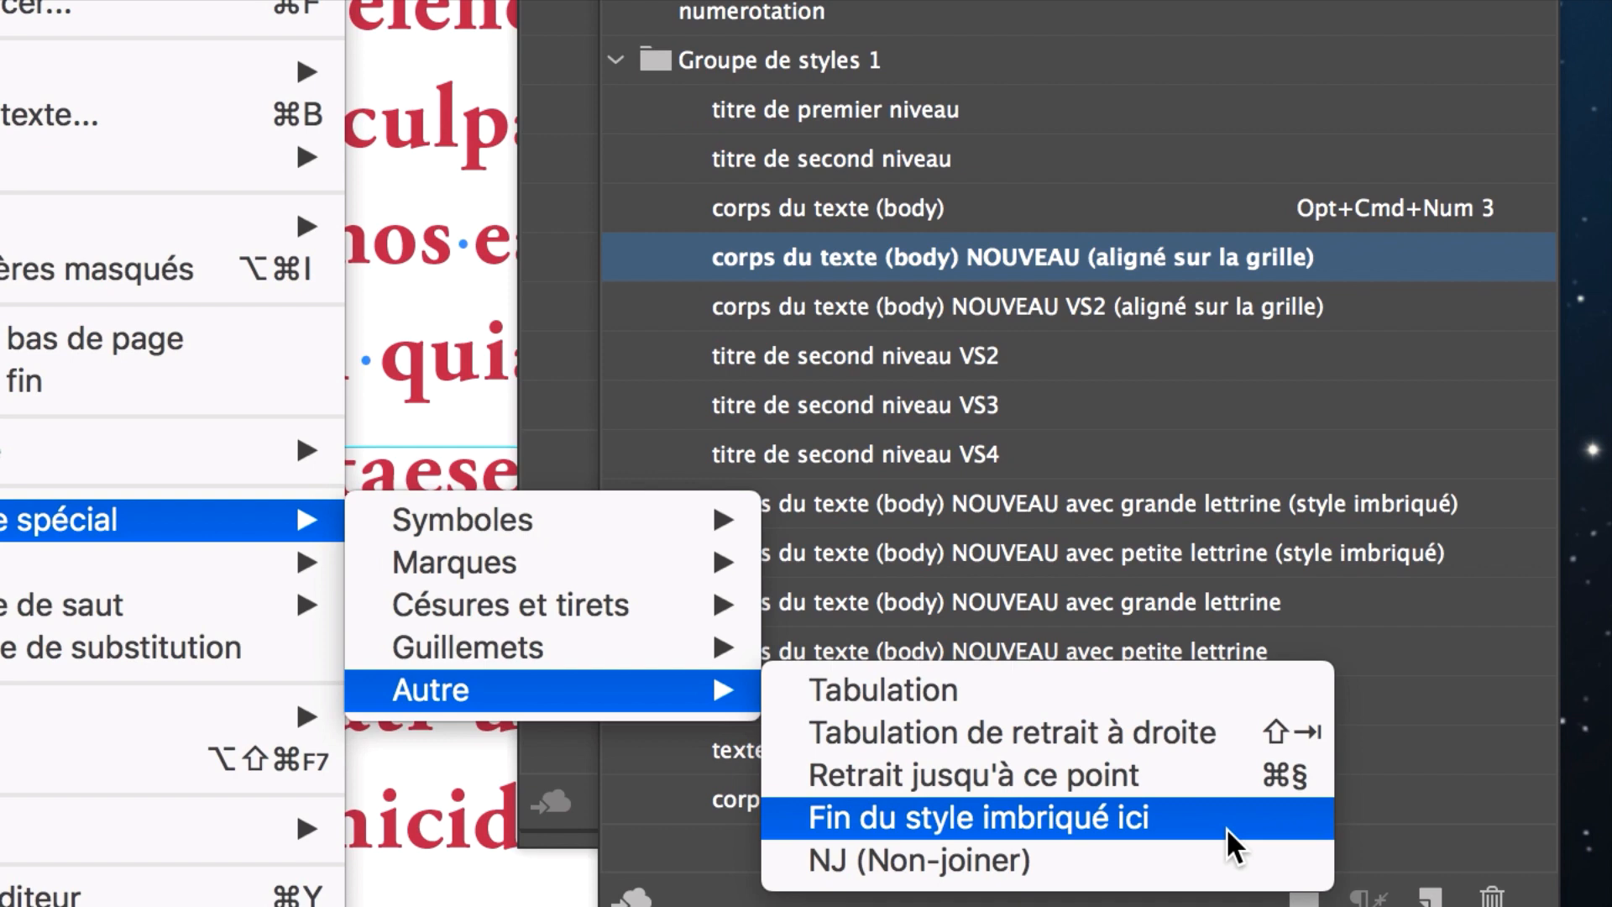
pyautogui.click(1226, 827)
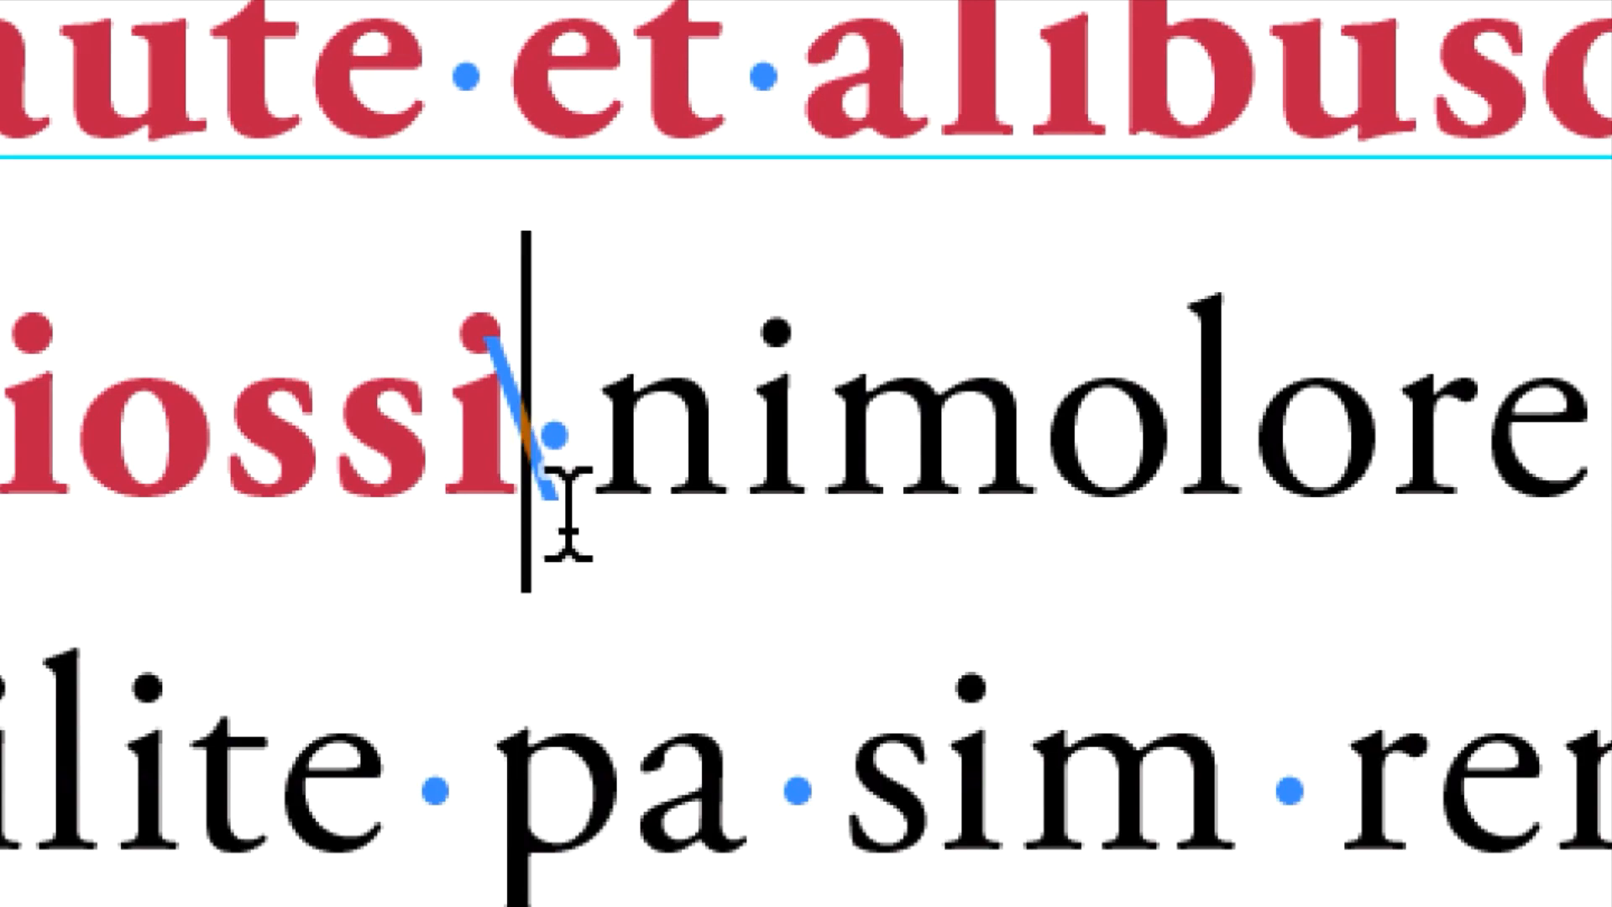
pyautogui.press('super+minus')
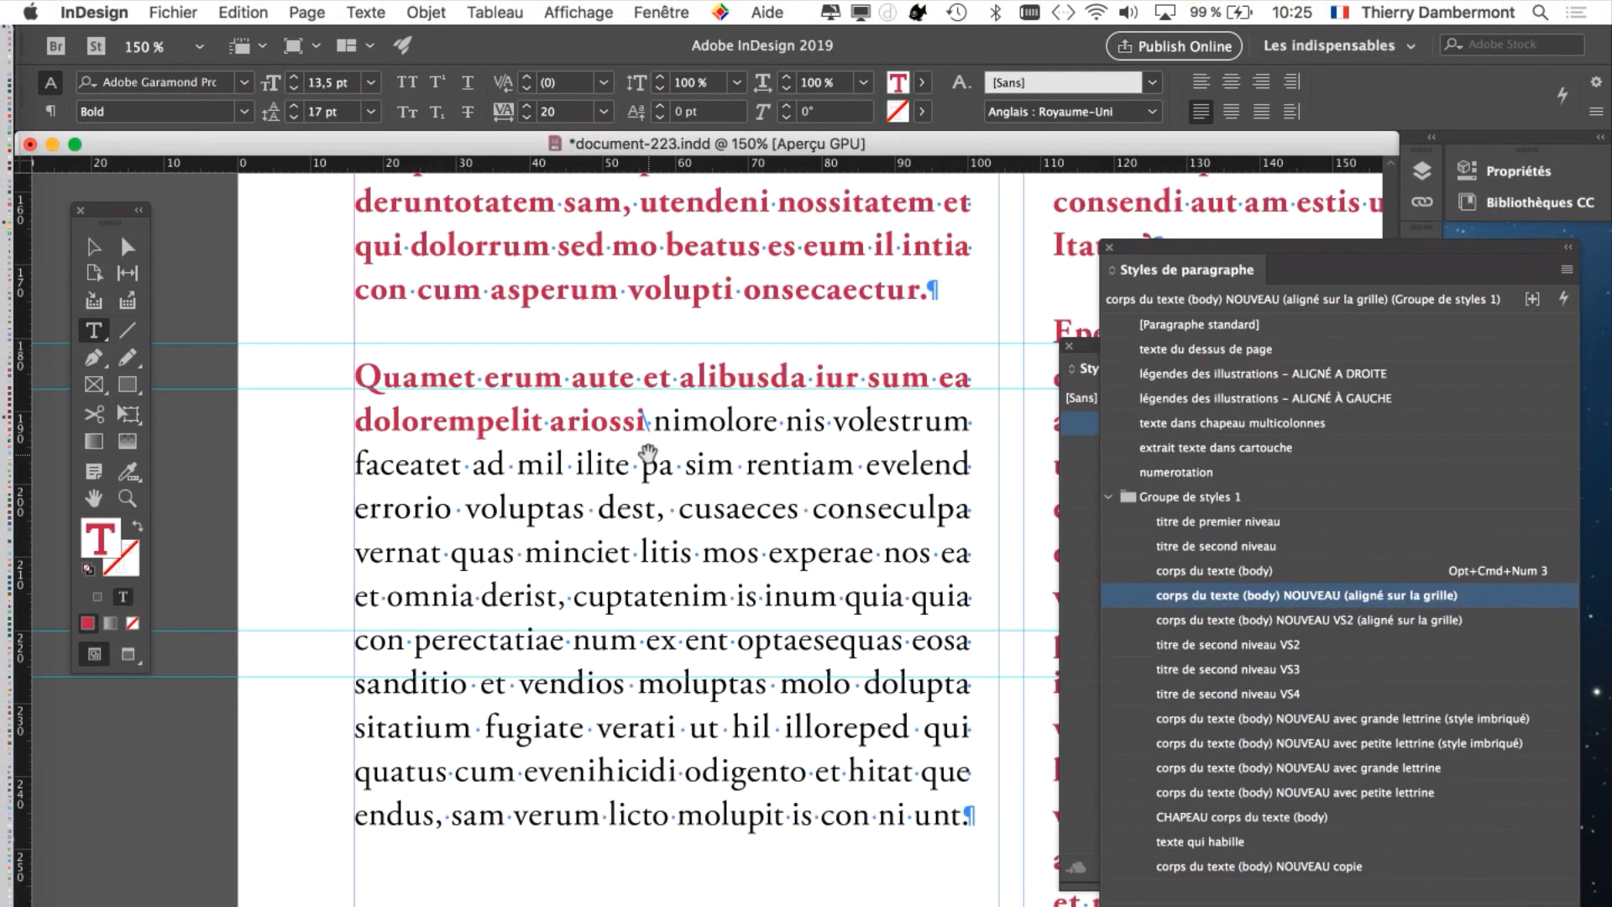
# - Save the document as a new version named document-224.indd in the "Dossier document-217" folder
pyautogui.click(200, 12)
pyautogui.click(238, 182)
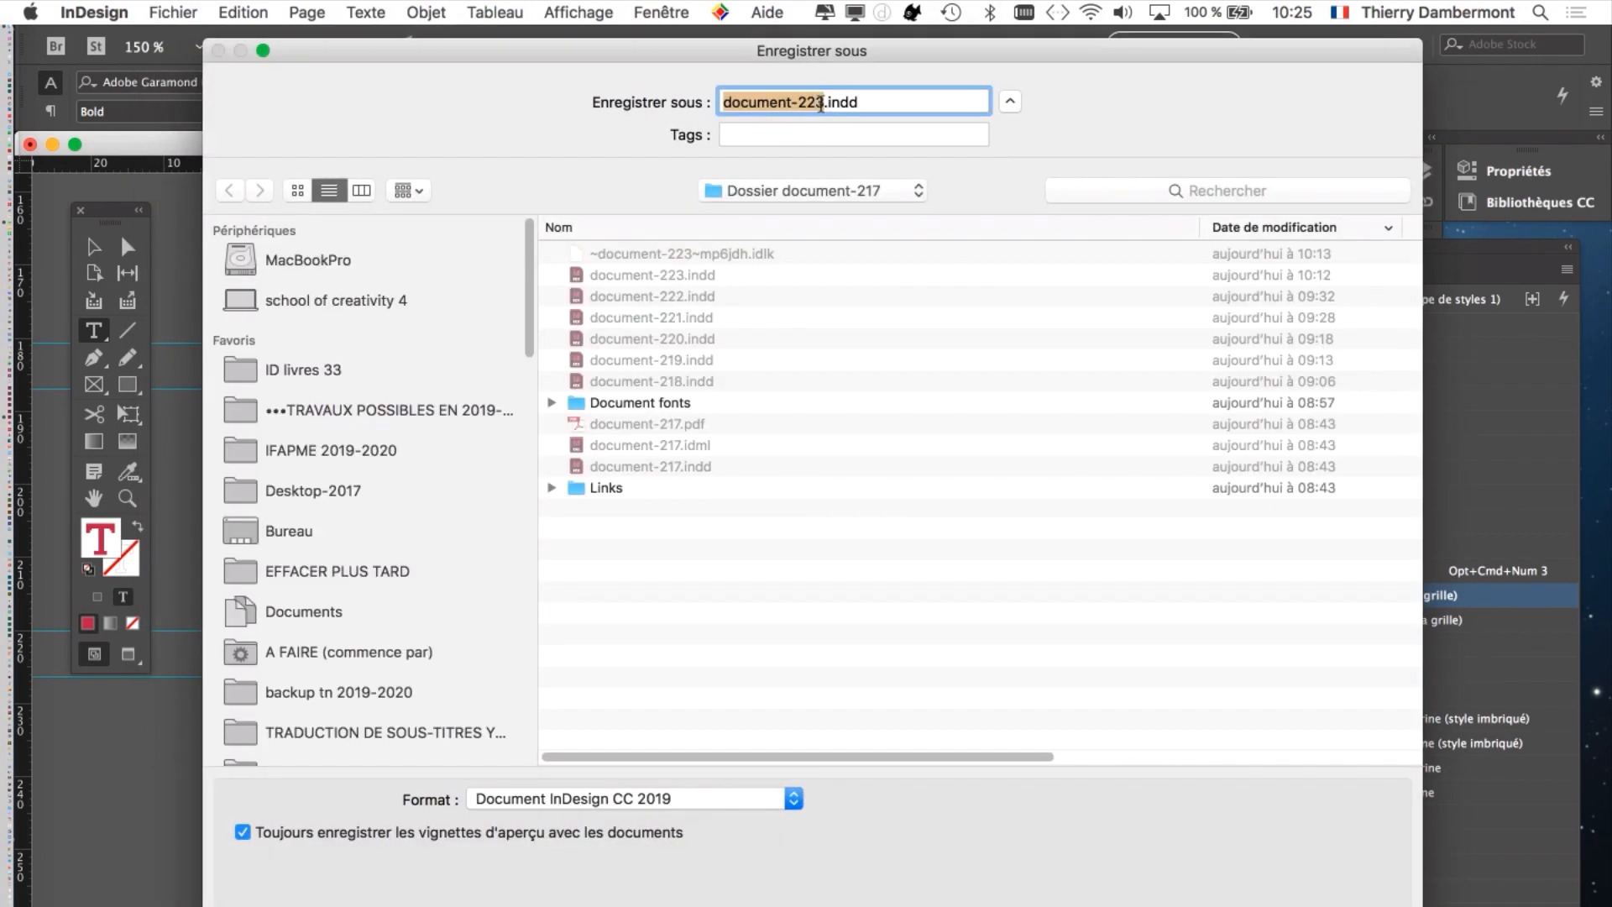
pyautogui.click(817, 103)
pyautogui.press('BackSpace')
pyautogui.write('4')
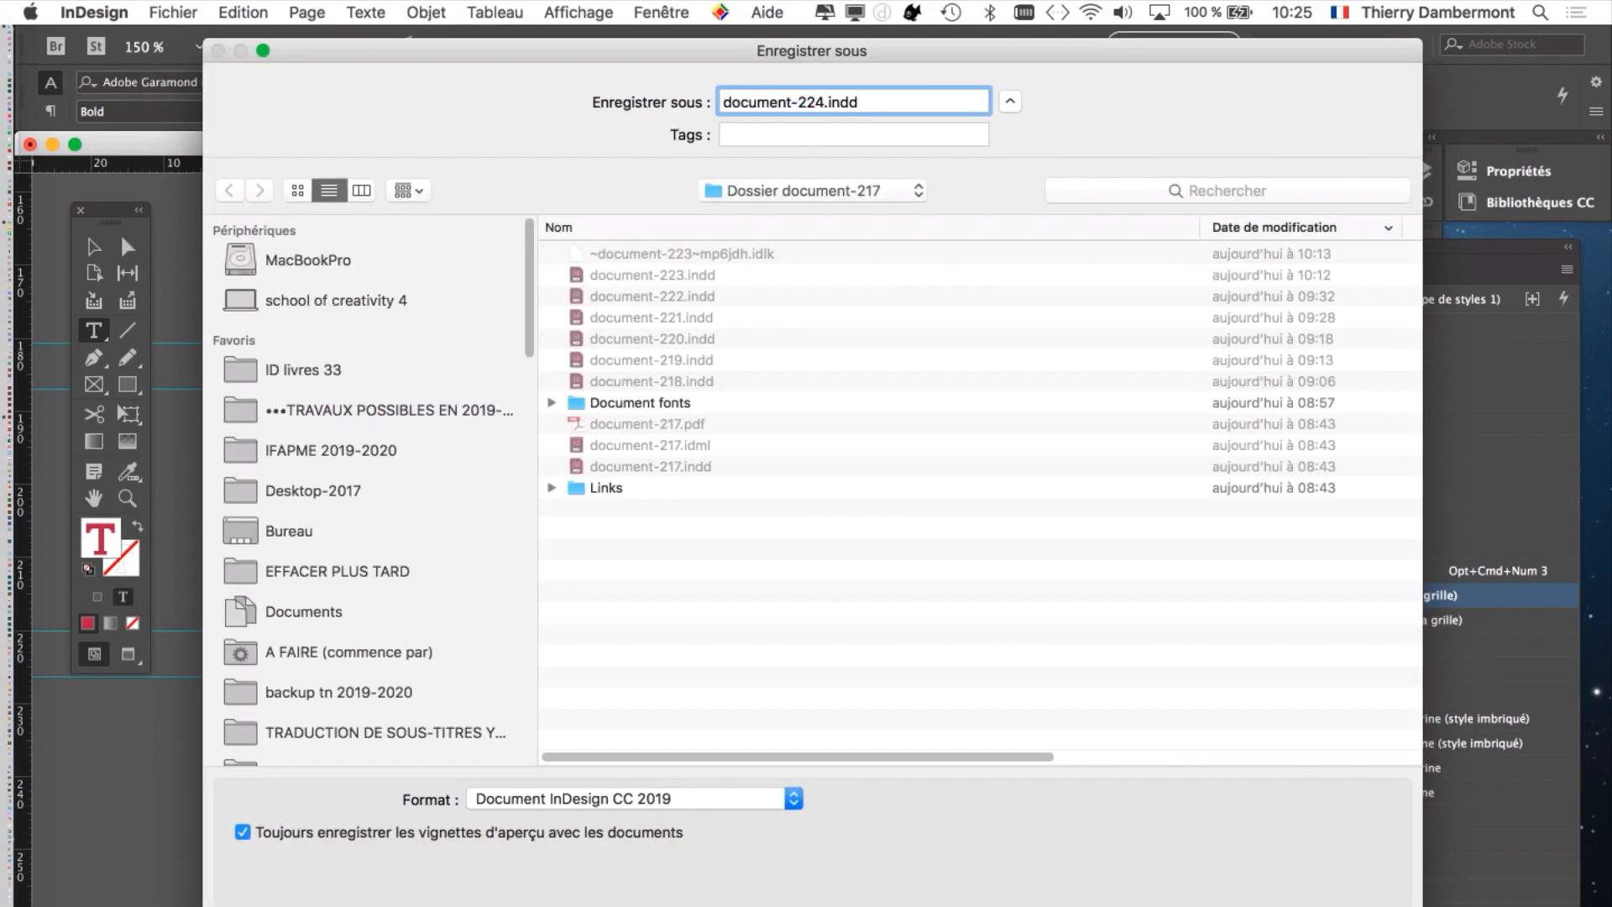
pyautogui.press('Return')
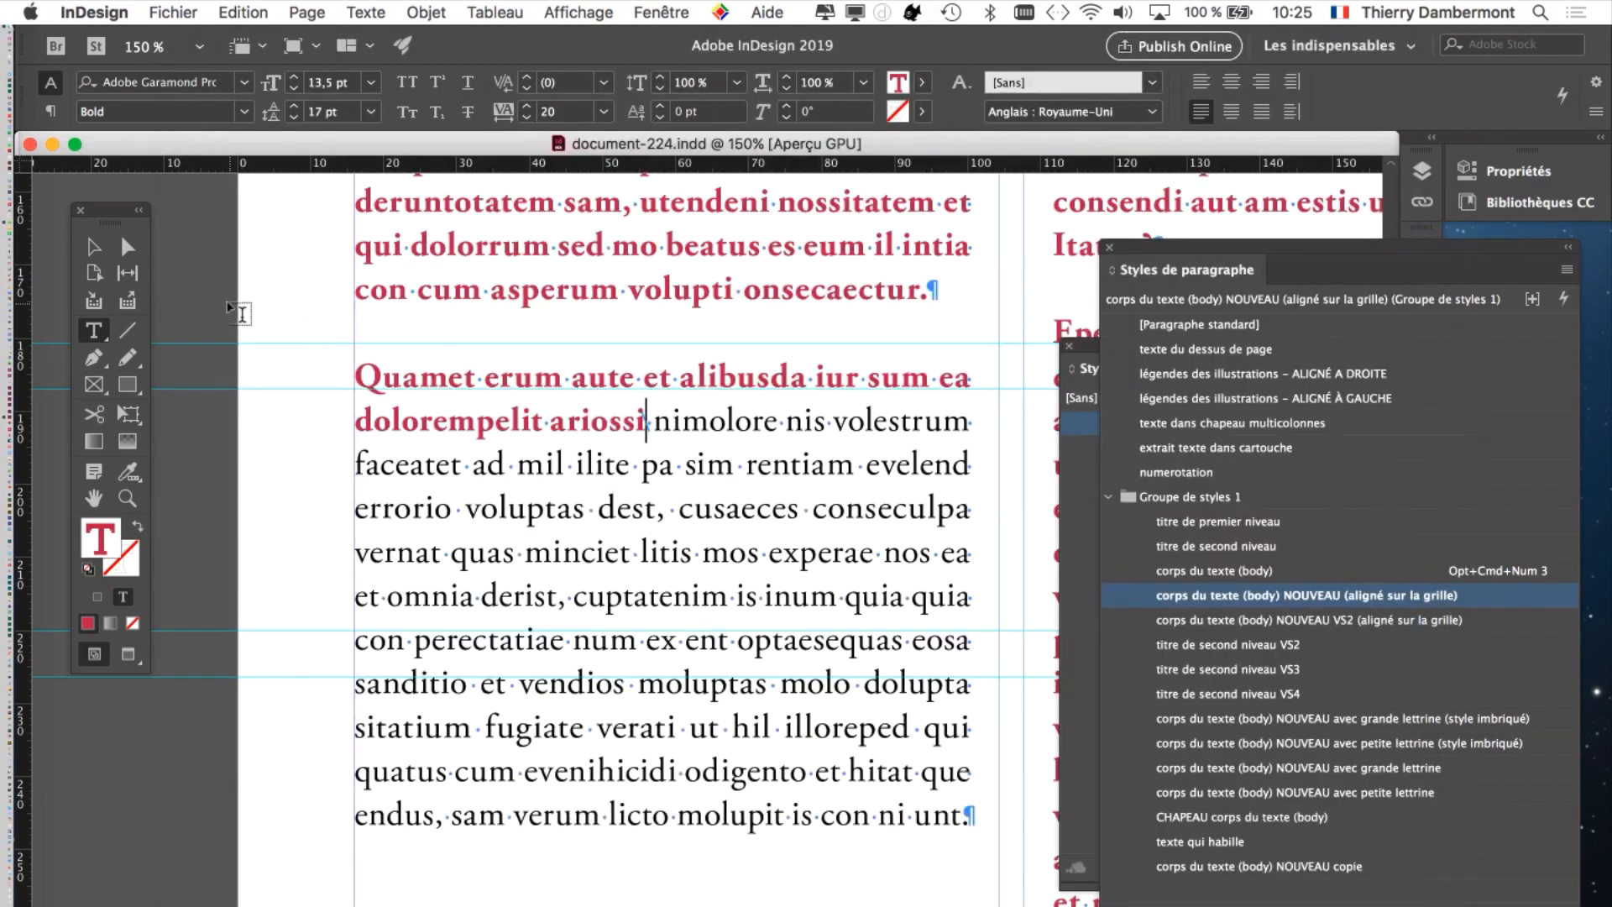